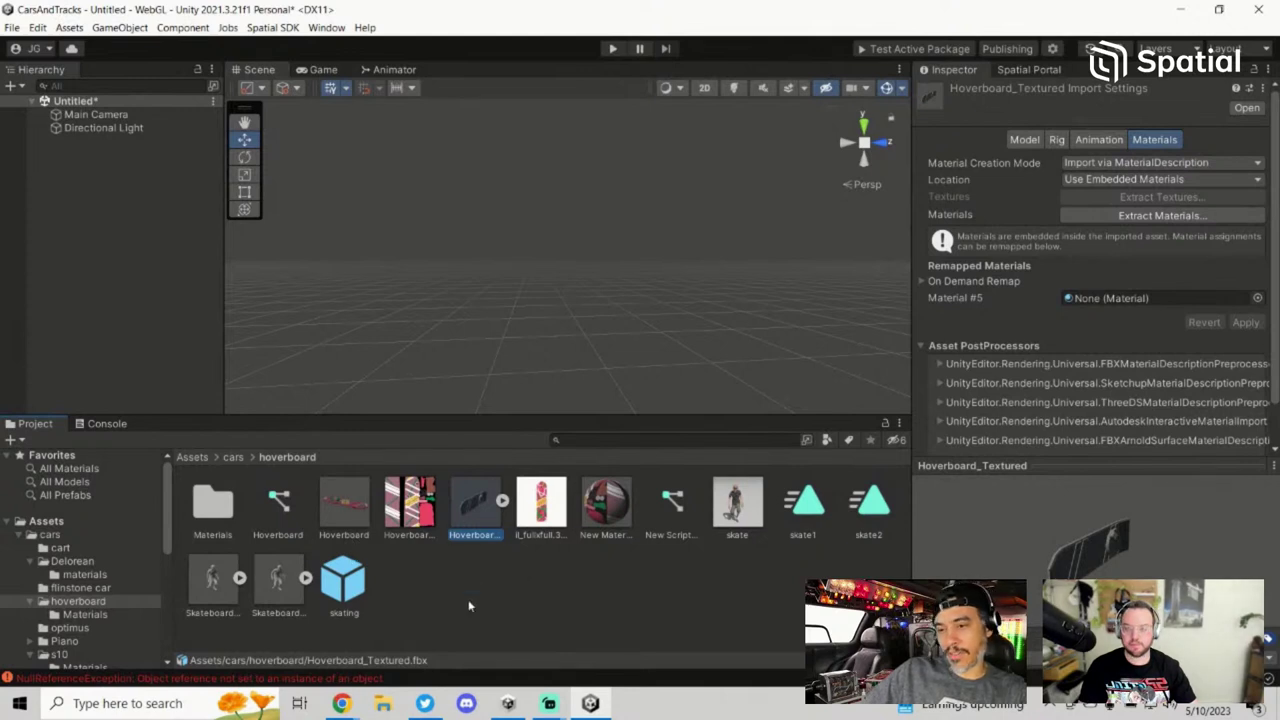
click(485, 575)
click(477, 540)
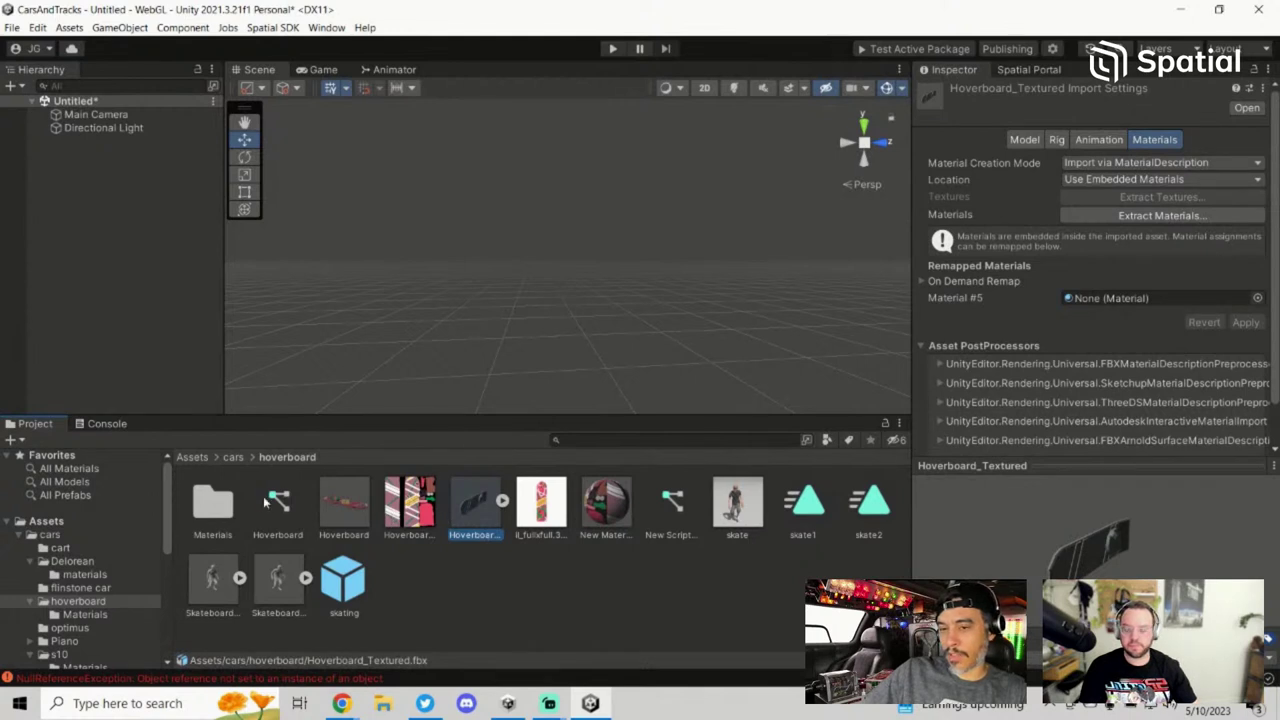
mouse_move(168, 525)
mouse_down()
mouse_move(171, 580)
mouse_move(171, 525)
mouse_up()
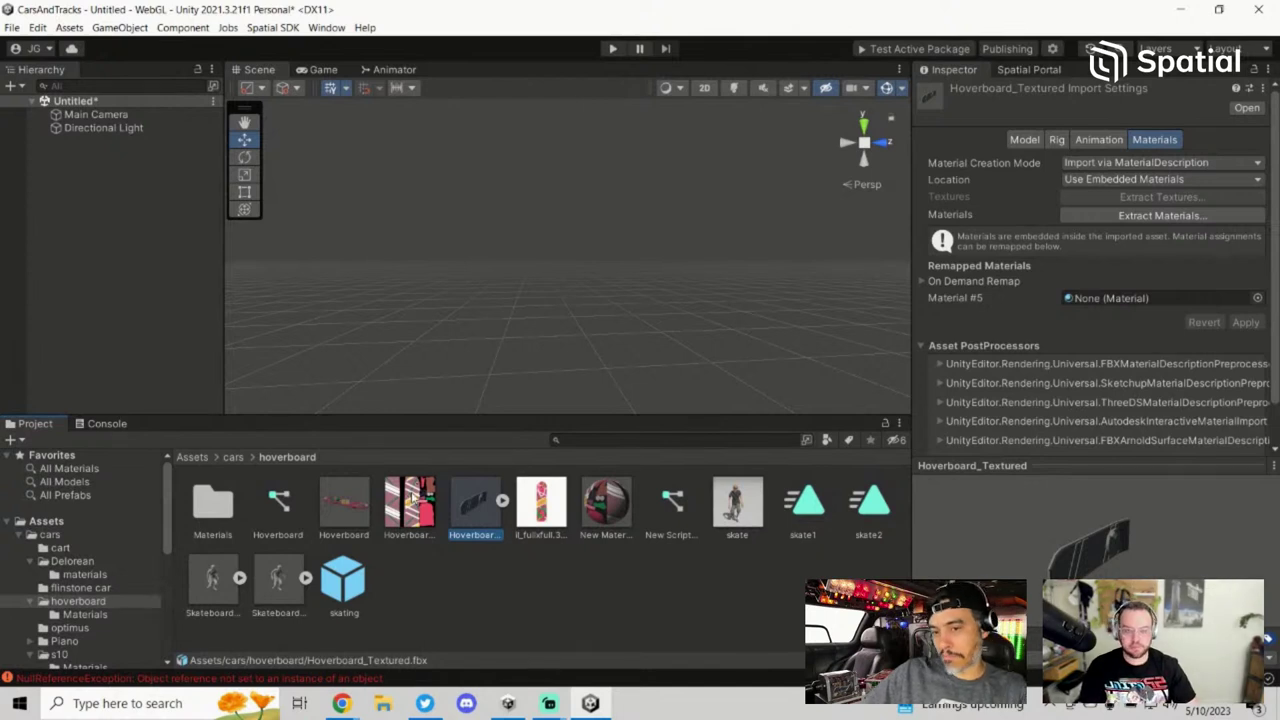
right_click(87, 224)
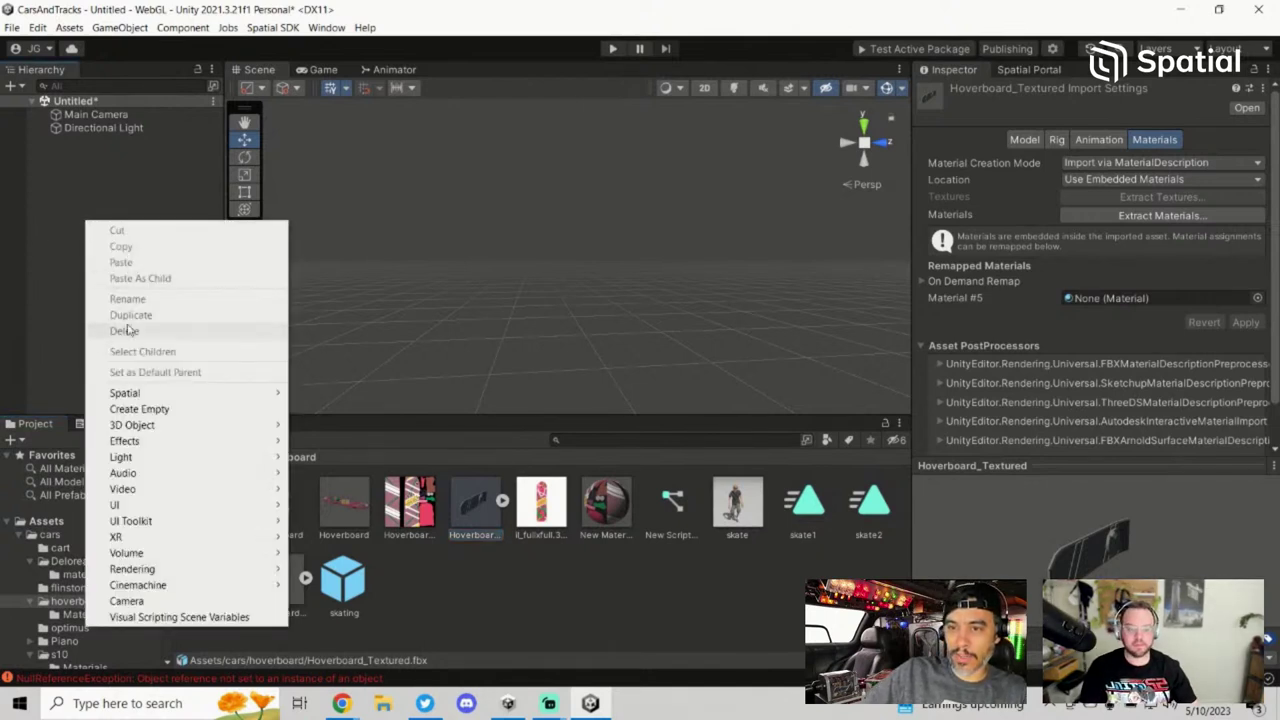
mouse_move(229, 391)
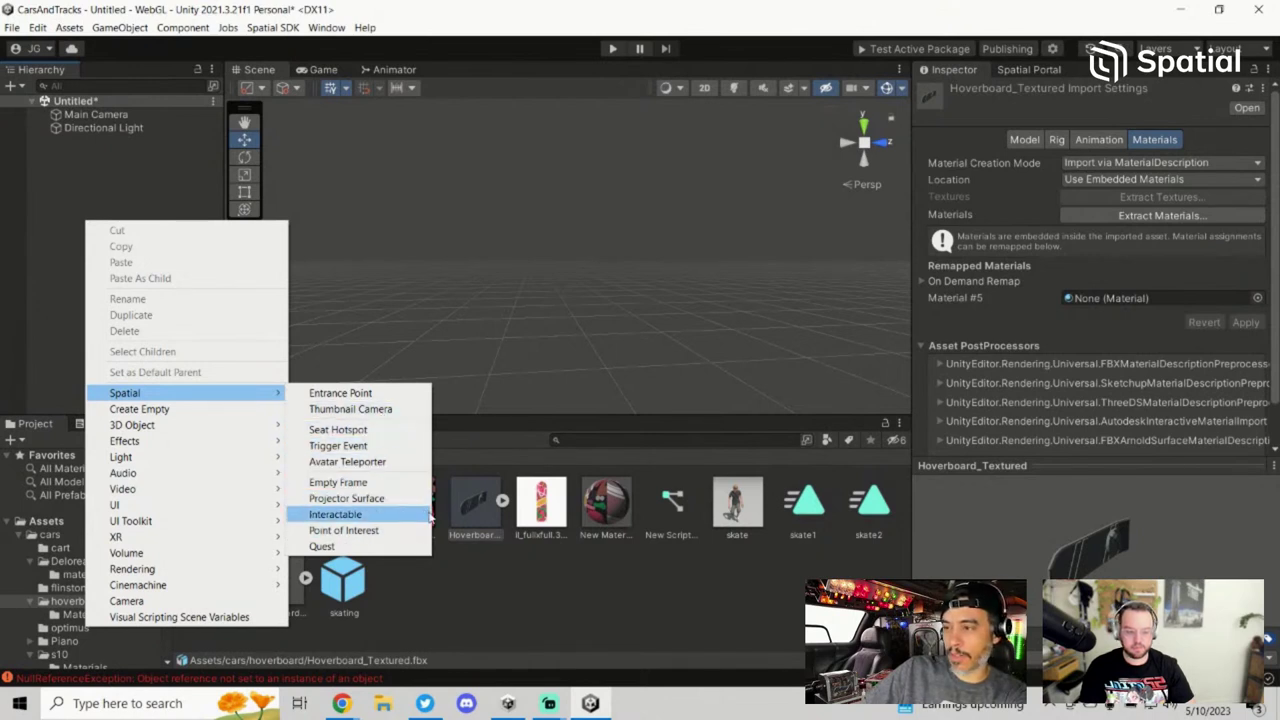
click(494, 560)
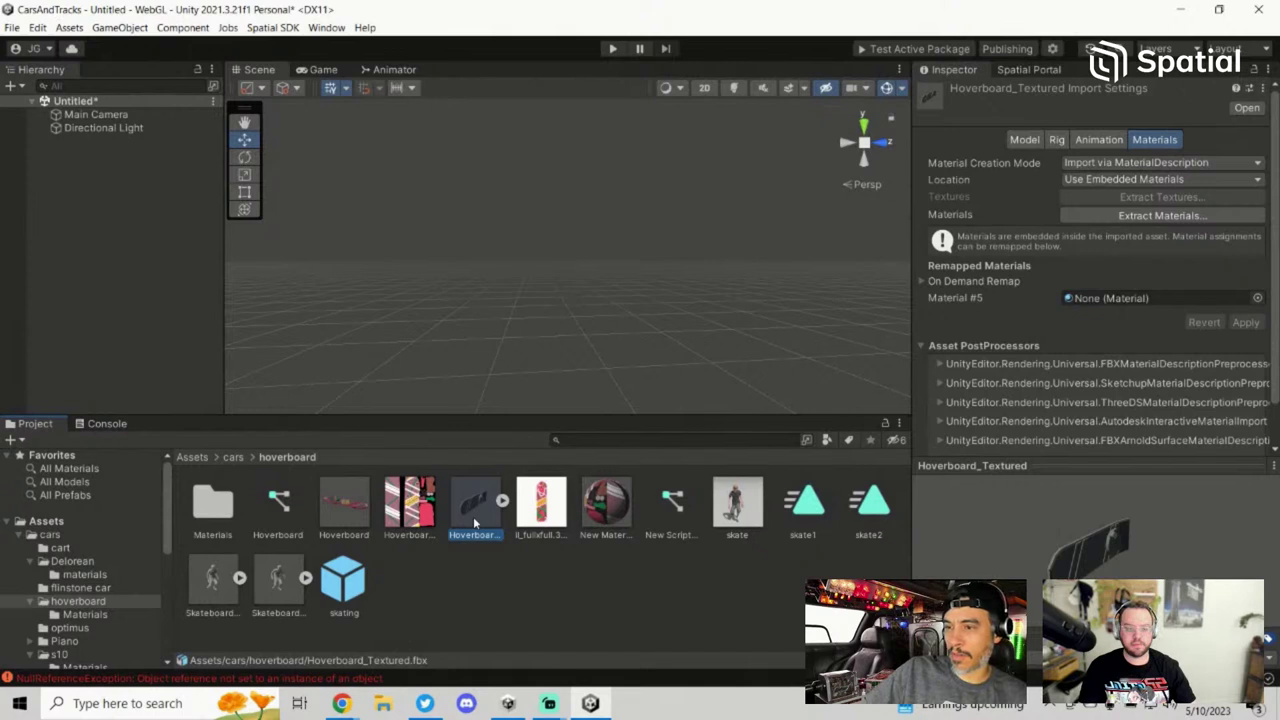
right_click(139, 340)
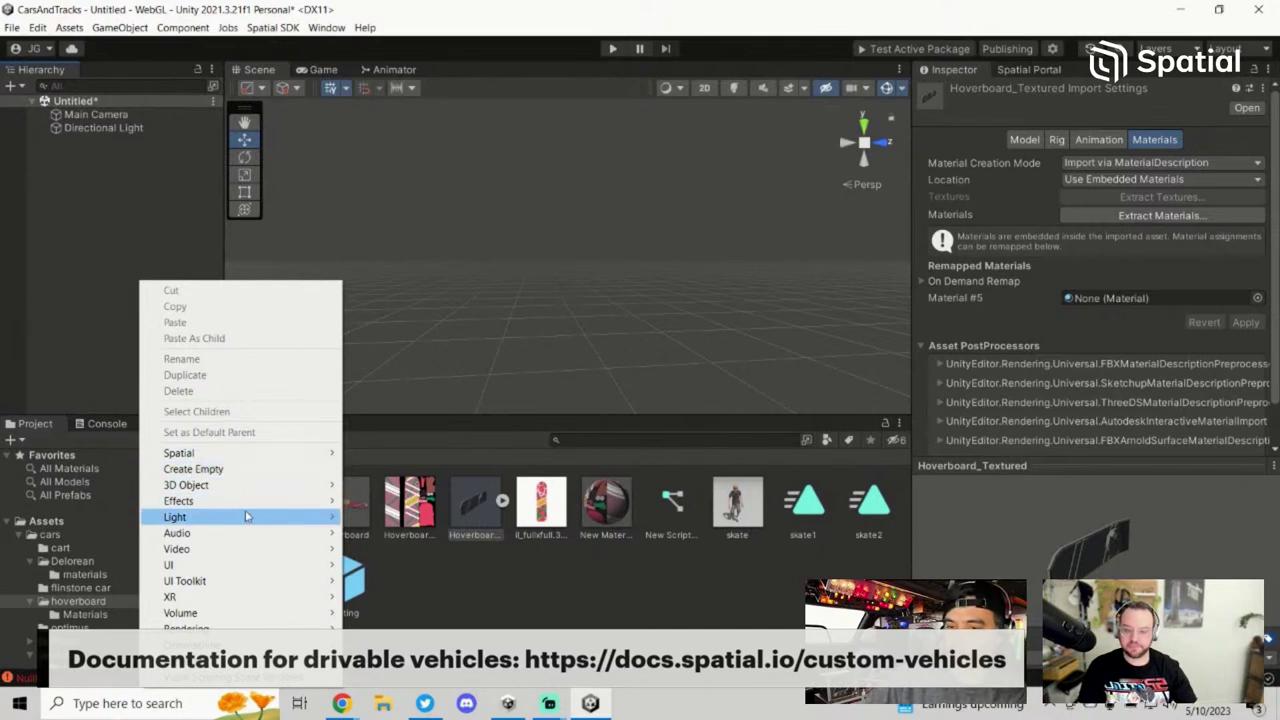
mouse_move(231, 588)
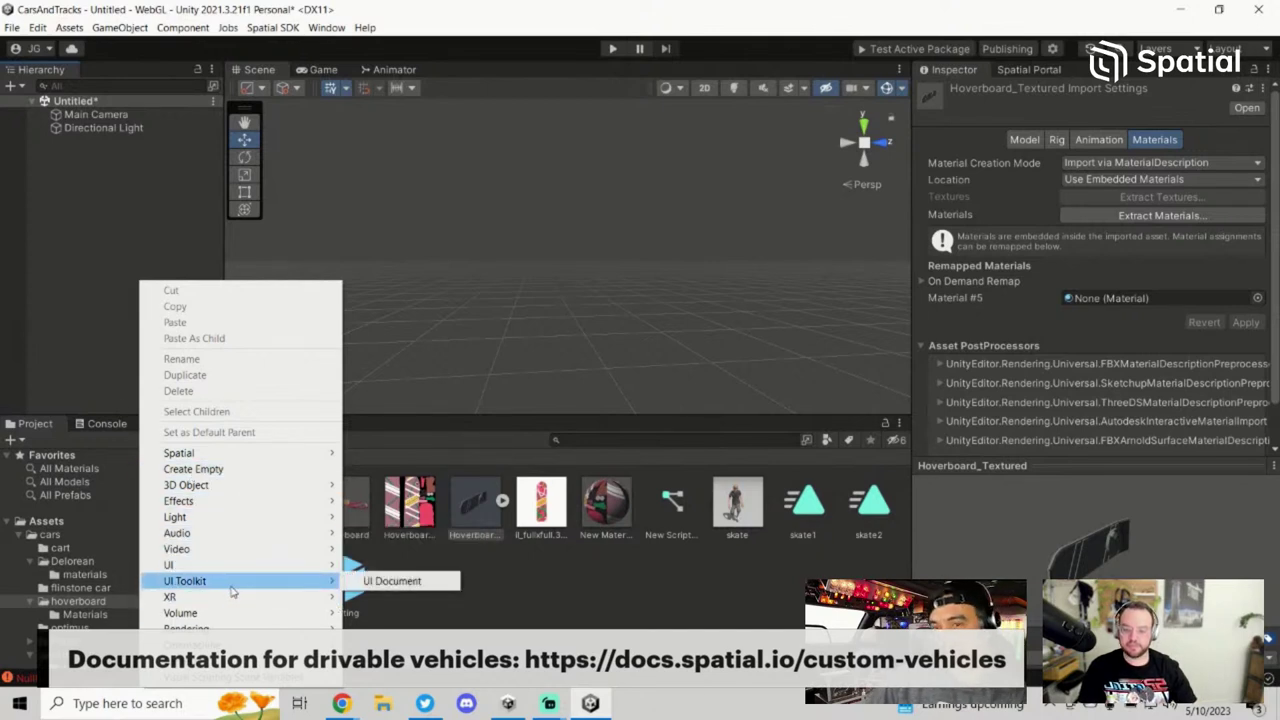
click(79, 282)
right_click(118, 252)
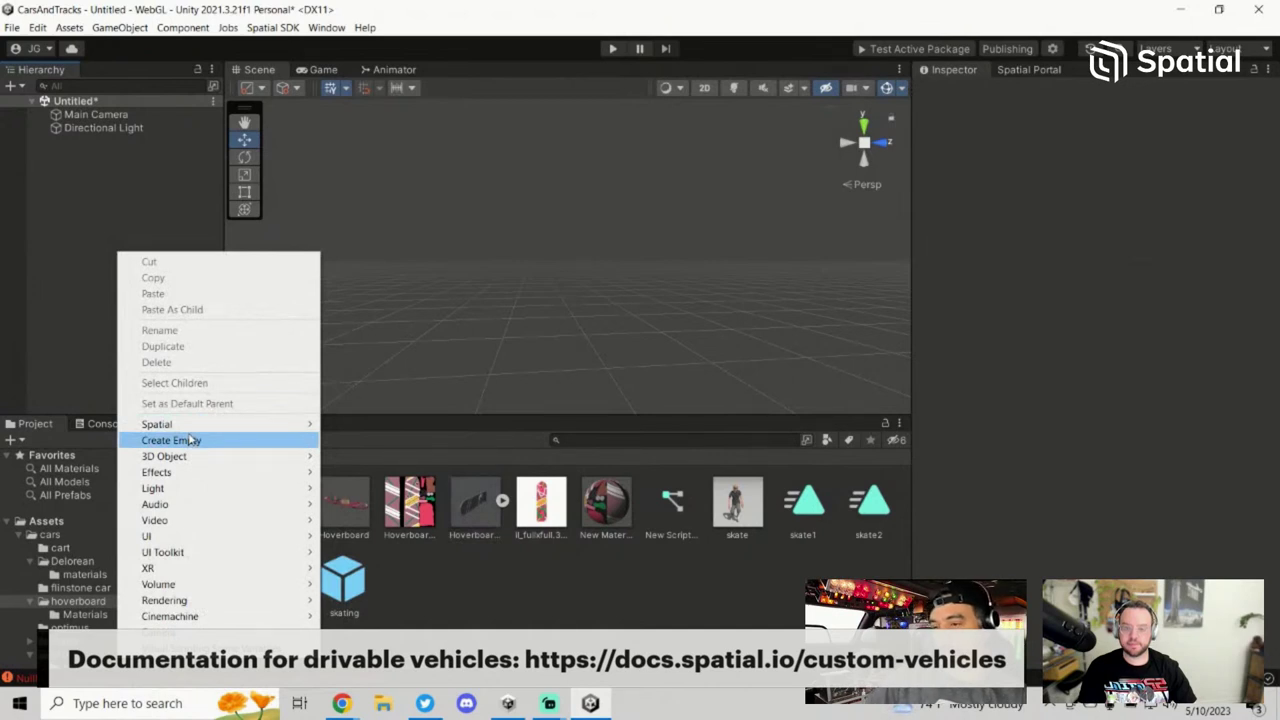
click(437, 585)
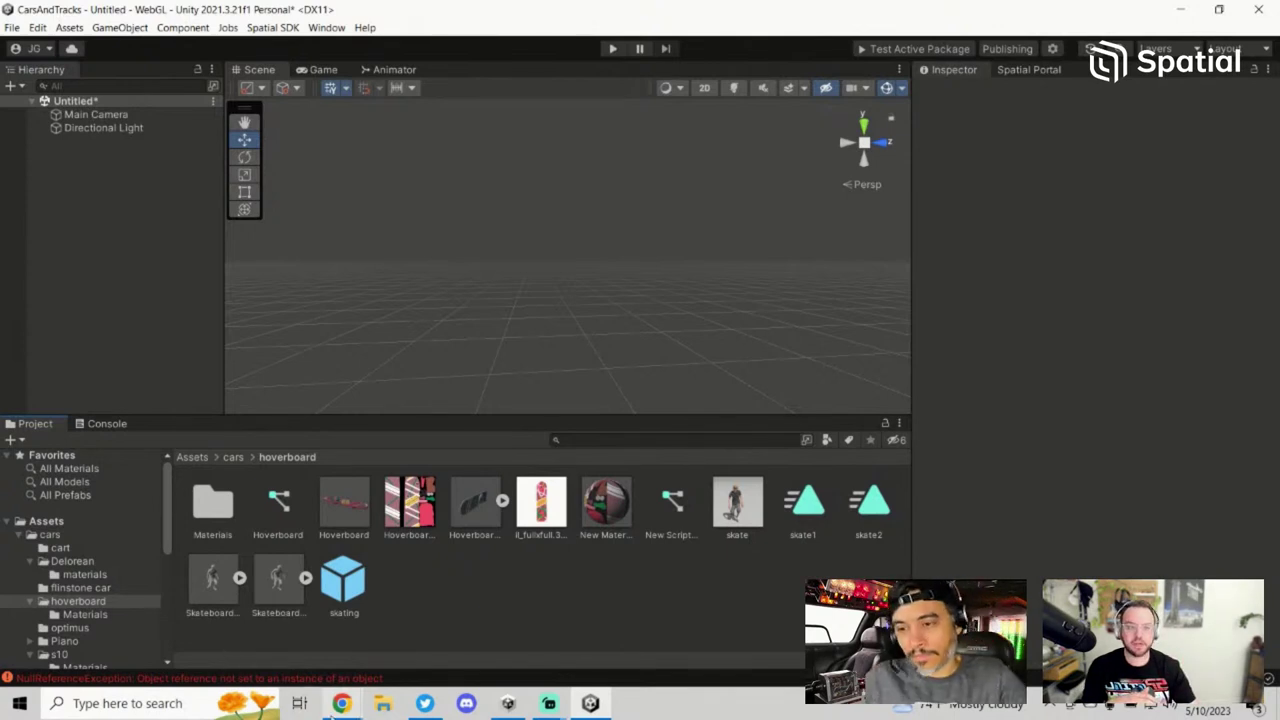
Step: Switch to Chrome and open the Spatial Creator Toolkit page at spatial.io/toolkit in a new tab
mouse_move(330, 710)
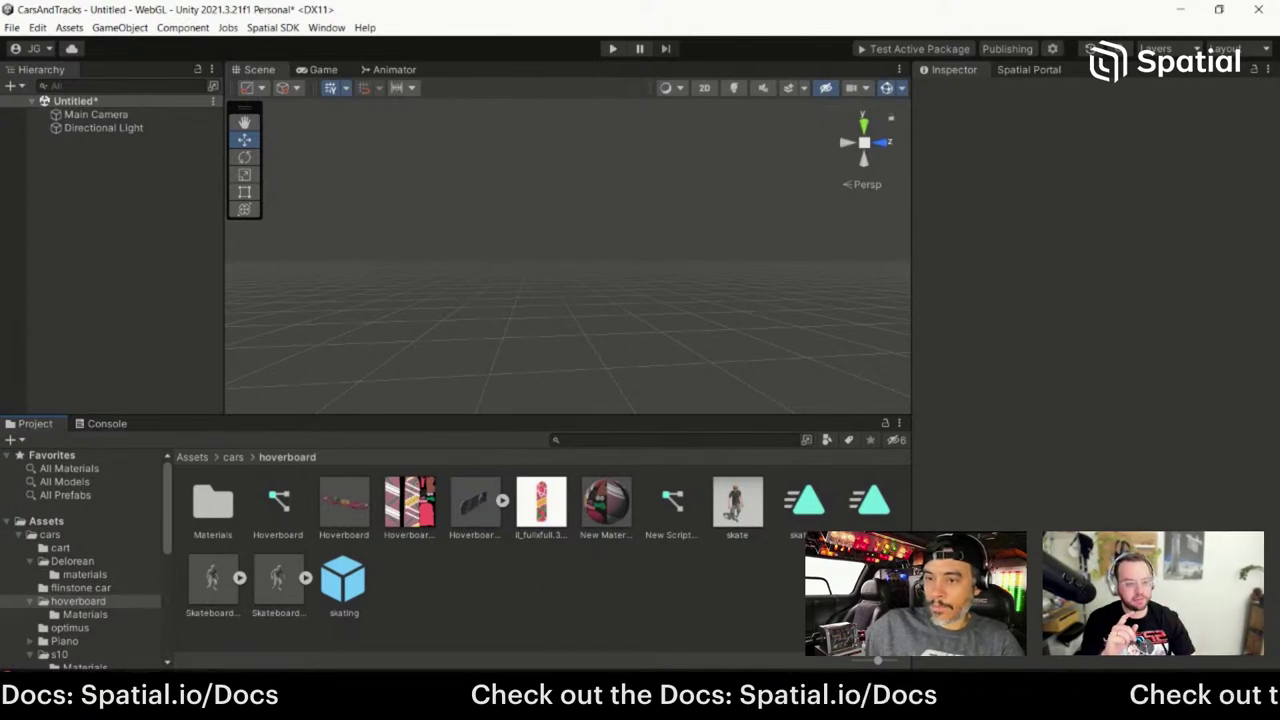
click(250, 625)
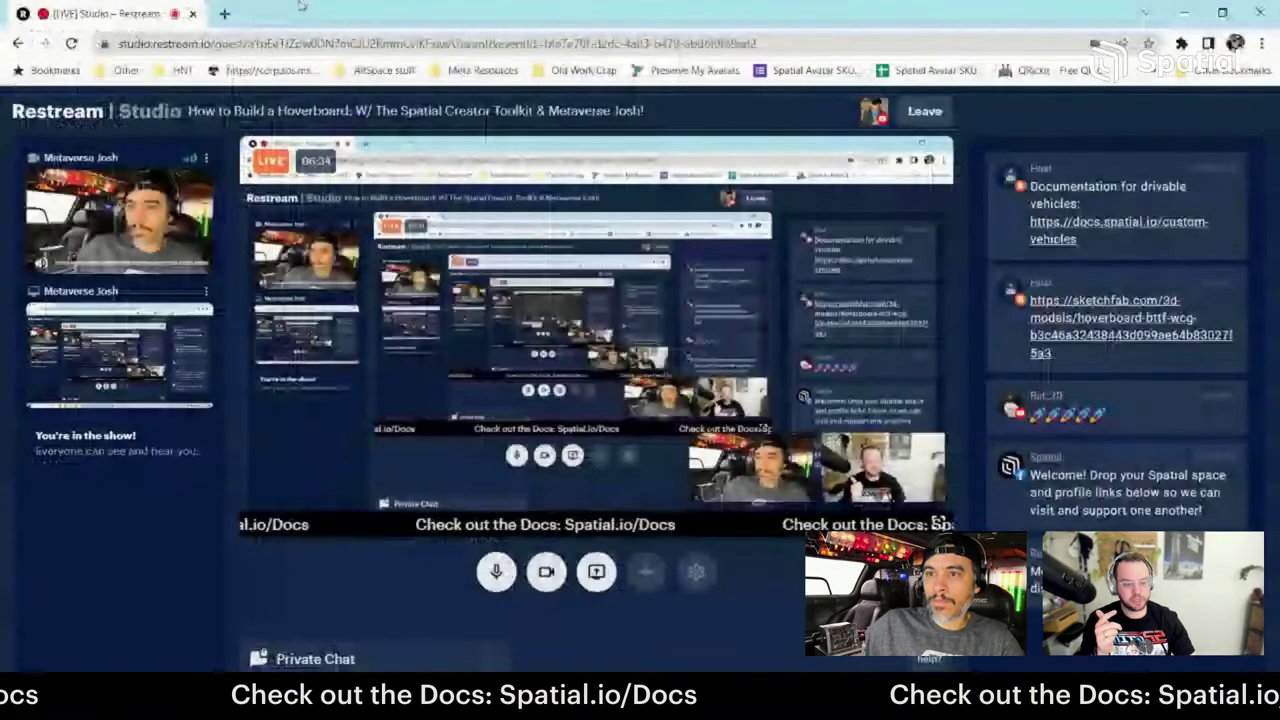
click(226, 13)
click(240, 43)
text(spatial.io)
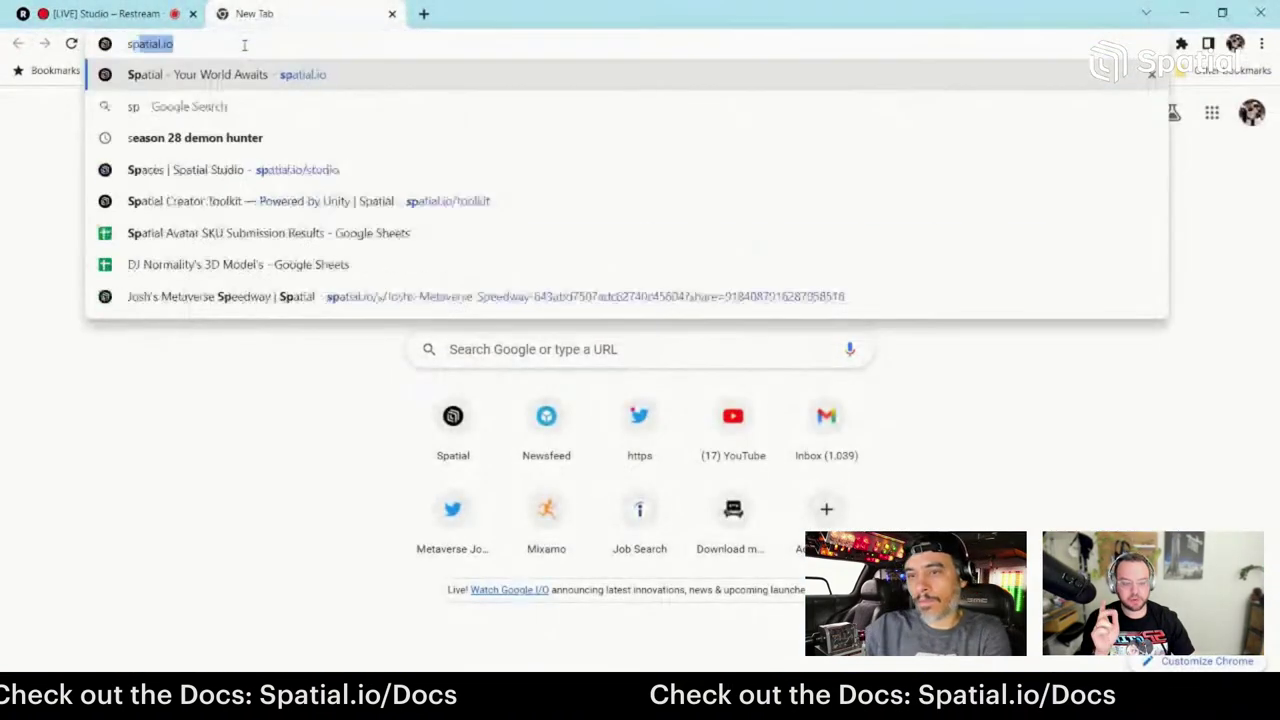
key(Return)
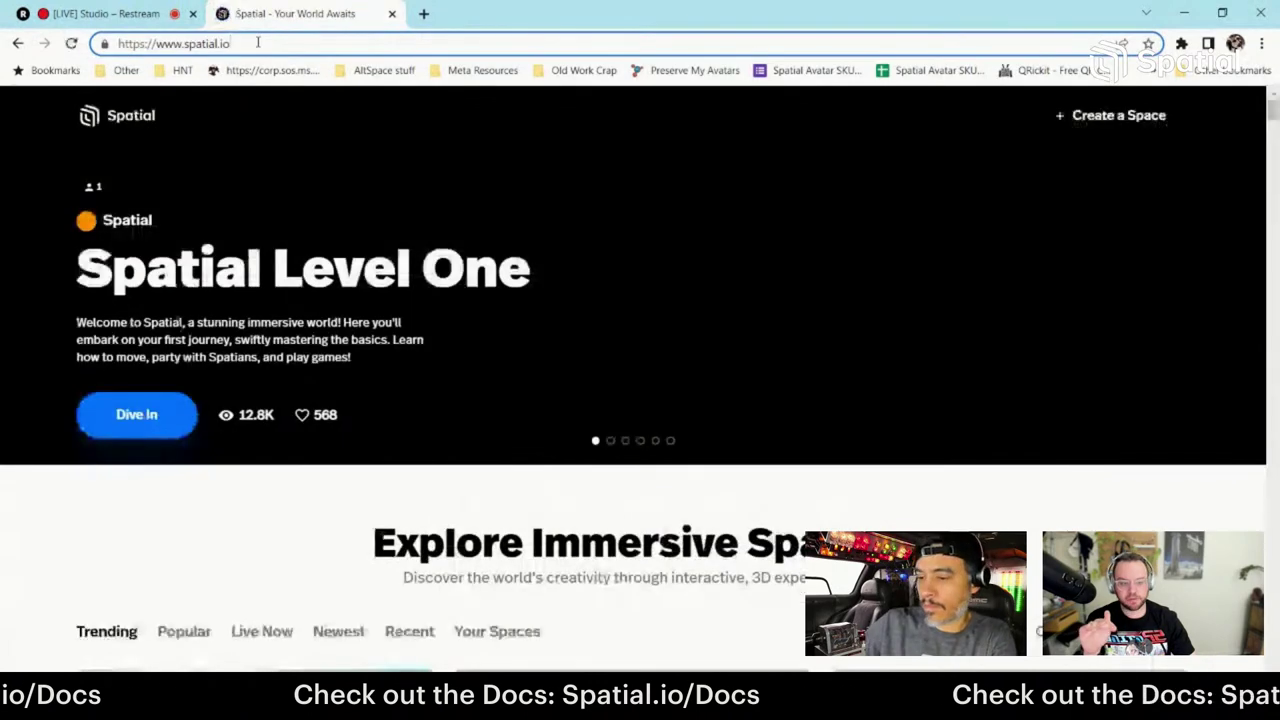
click(257, 43)
text(/tool)
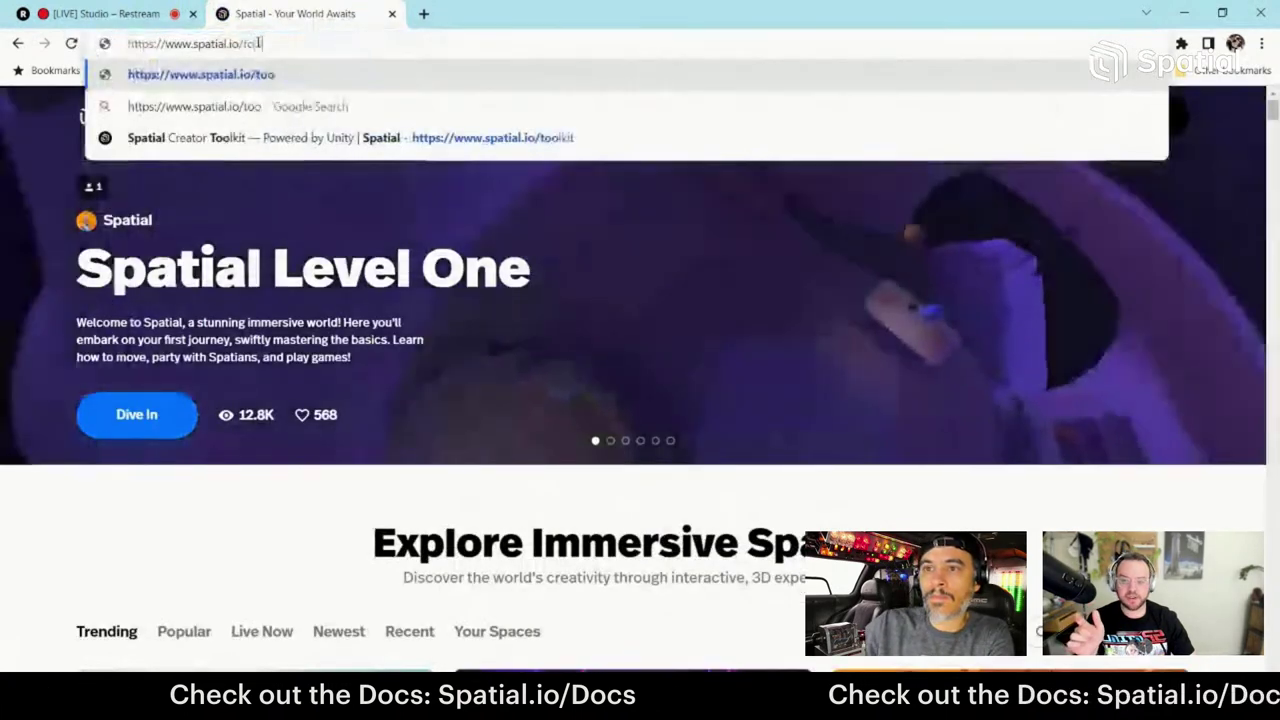
key(Return)
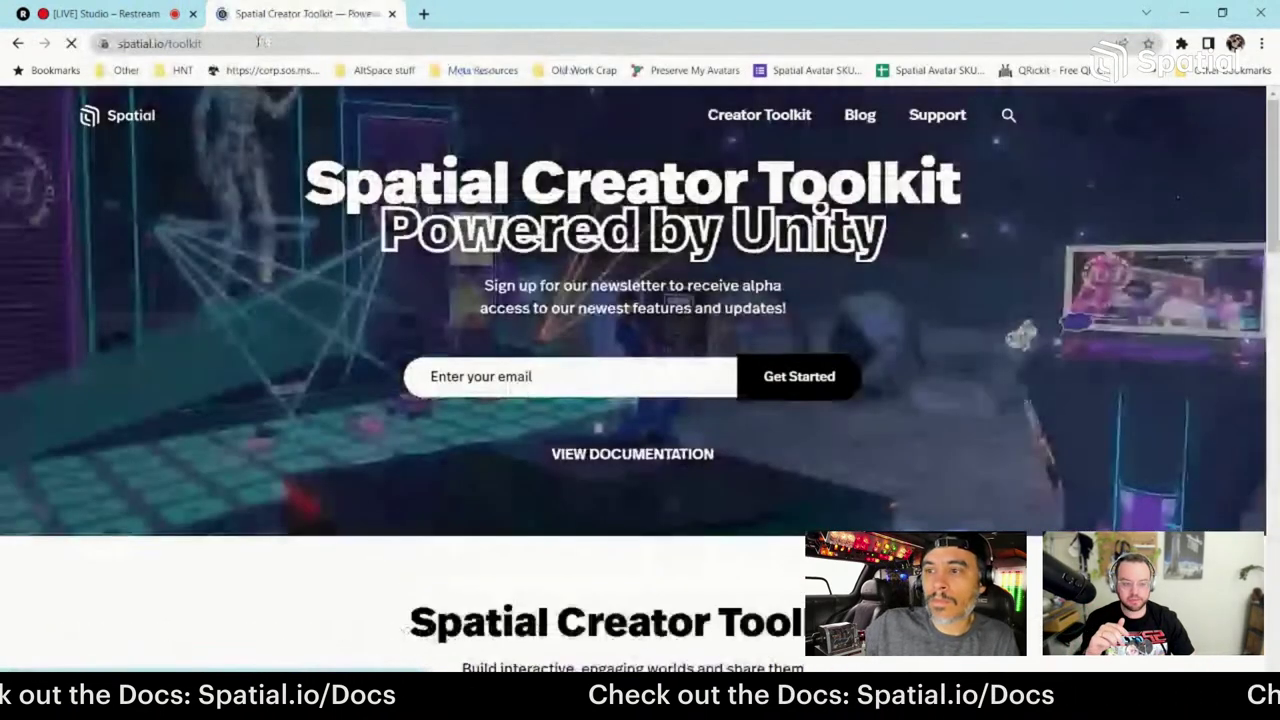
Step: Open the Spatial Creator Toolkit documentation through the toolkit page's Get Started link
scroll(430, 394, down, 4)
scroll(457, 386, down, 4)
scroll(457, 386, up, 3)
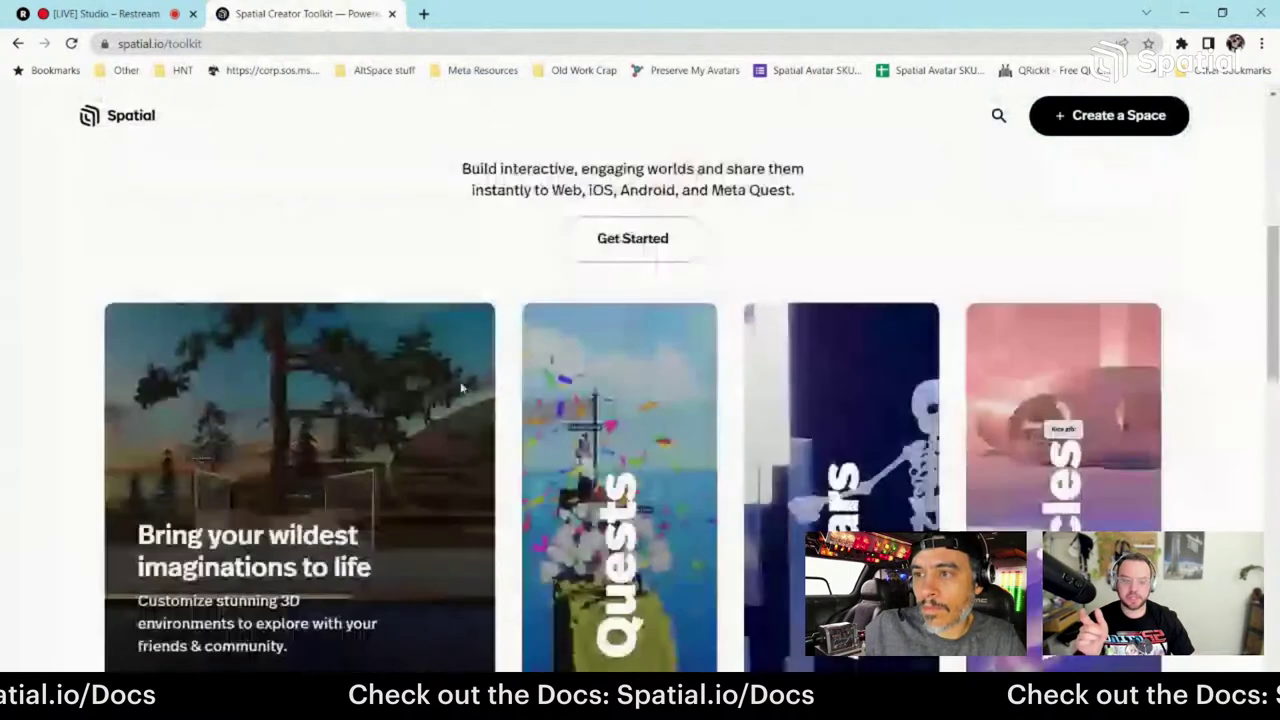
click(632, 238)
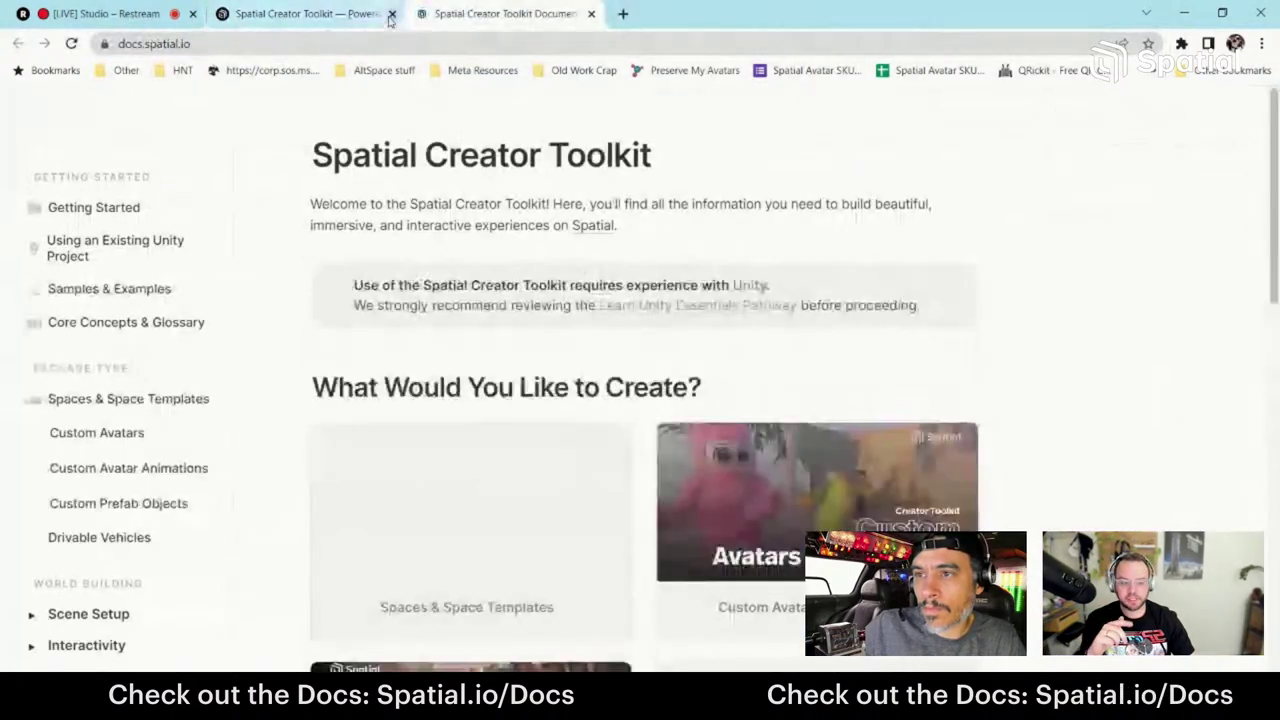
Step: Open the Drivable Vehicles guide and examine the setup instructions for a grounded, 4-wheeled vehicle
scroll(557, 409, down, 3)
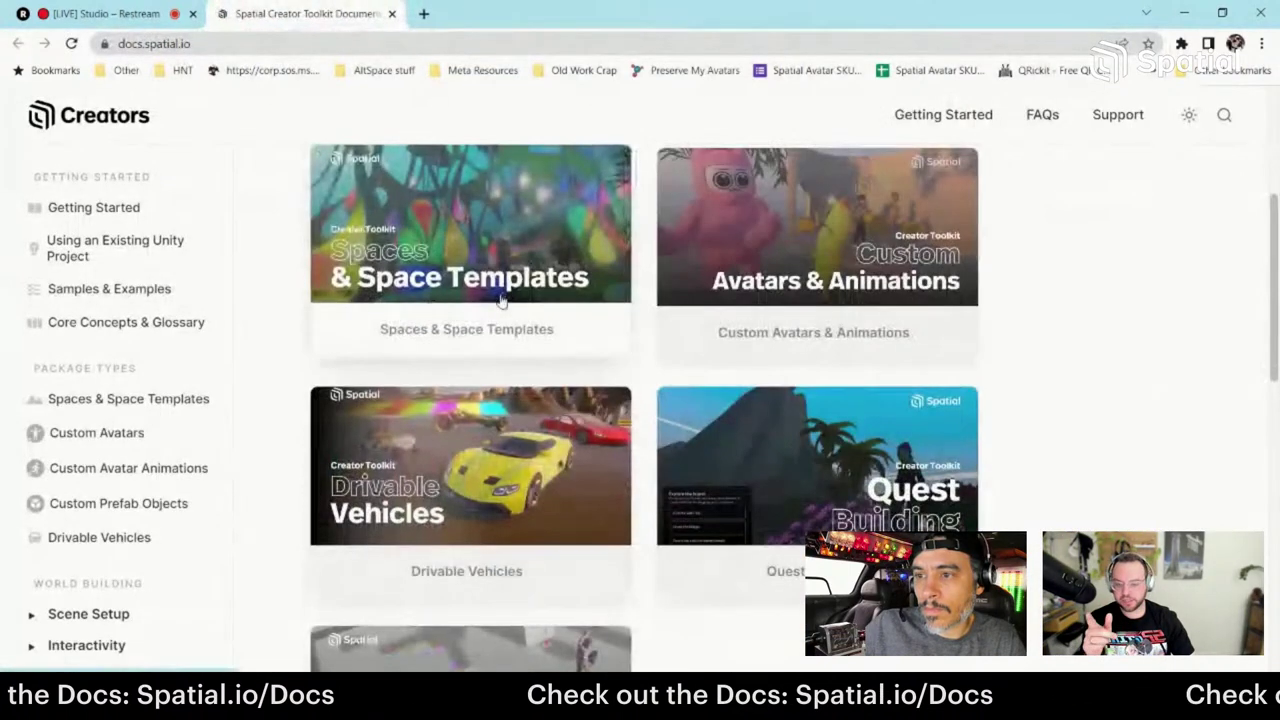
click(485, 440)
scroll(483, 441, down, 4)
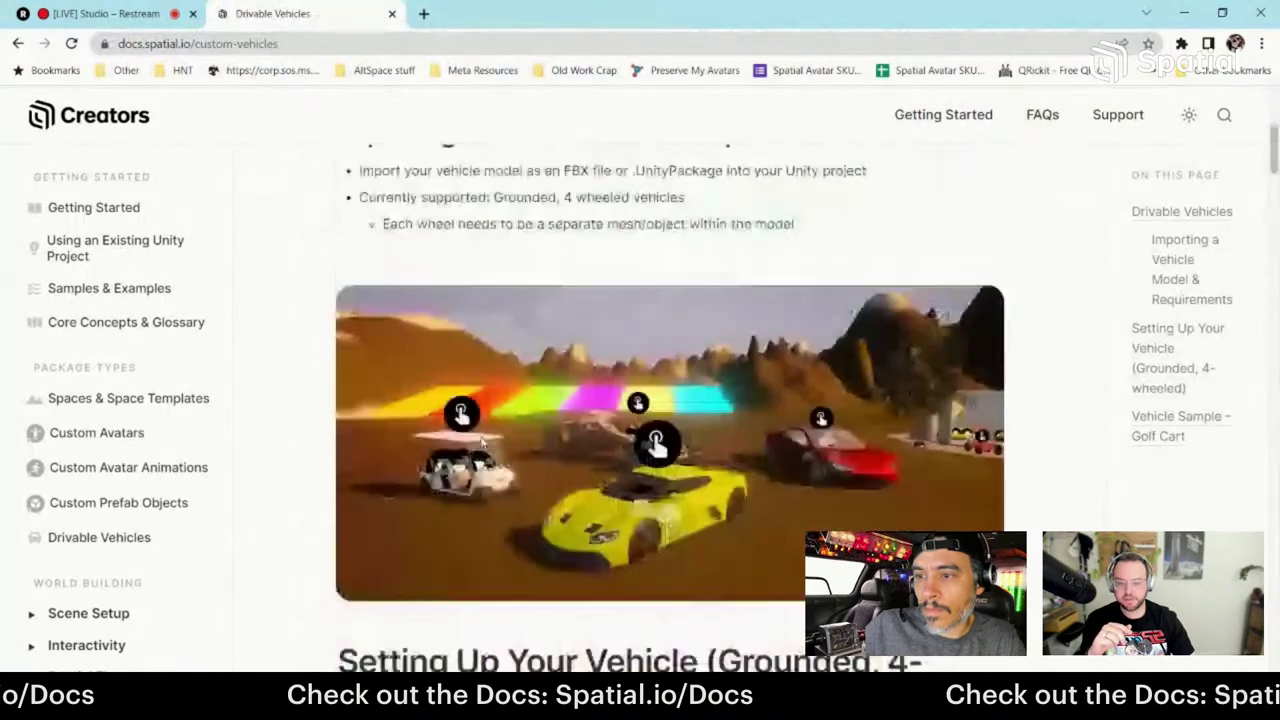
scroll(483, 441, down, 5)
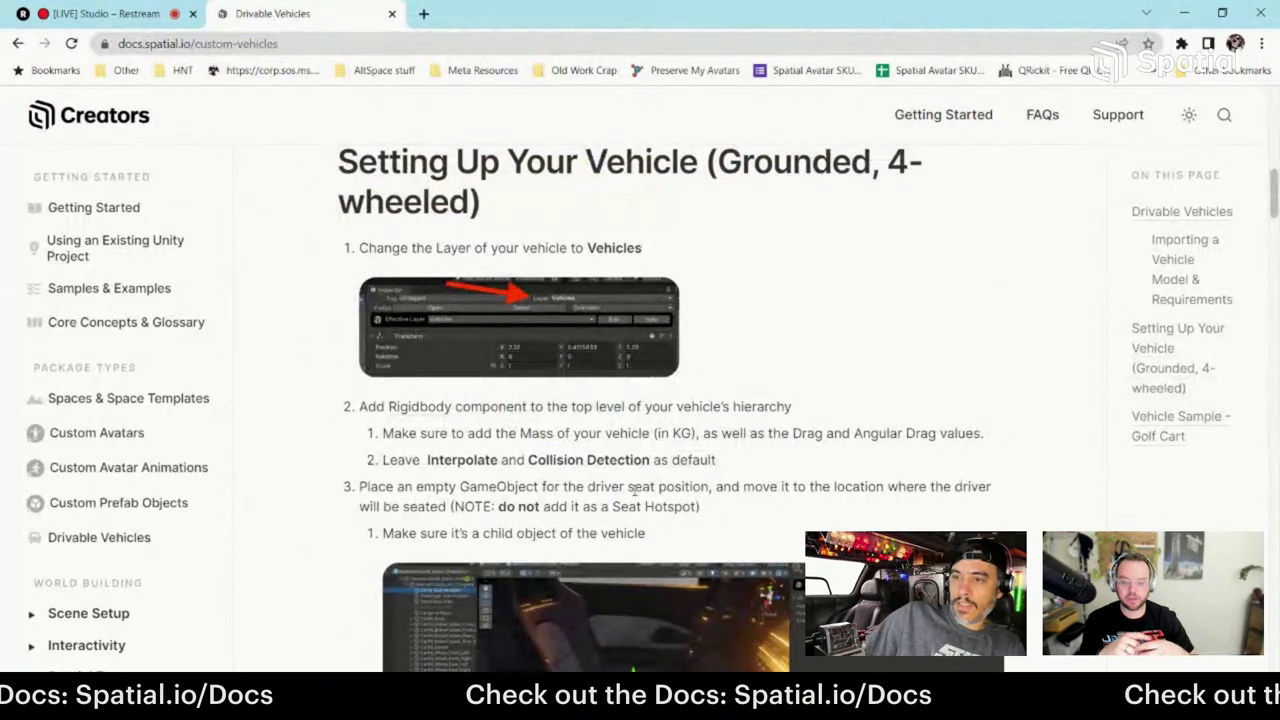
scroll(633, 490, down, 1)
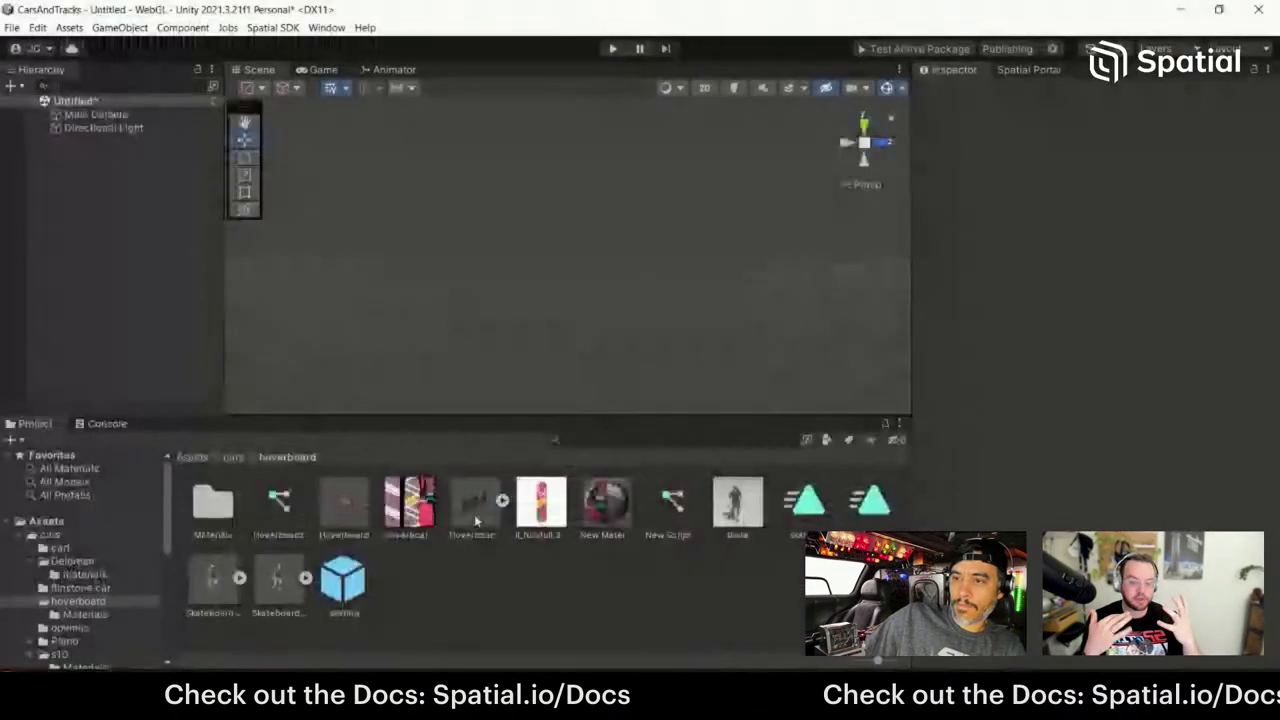
Step: Switch back to Unity and create an empty GameObject named Hoverboard in the scene
right_click(111, 292)
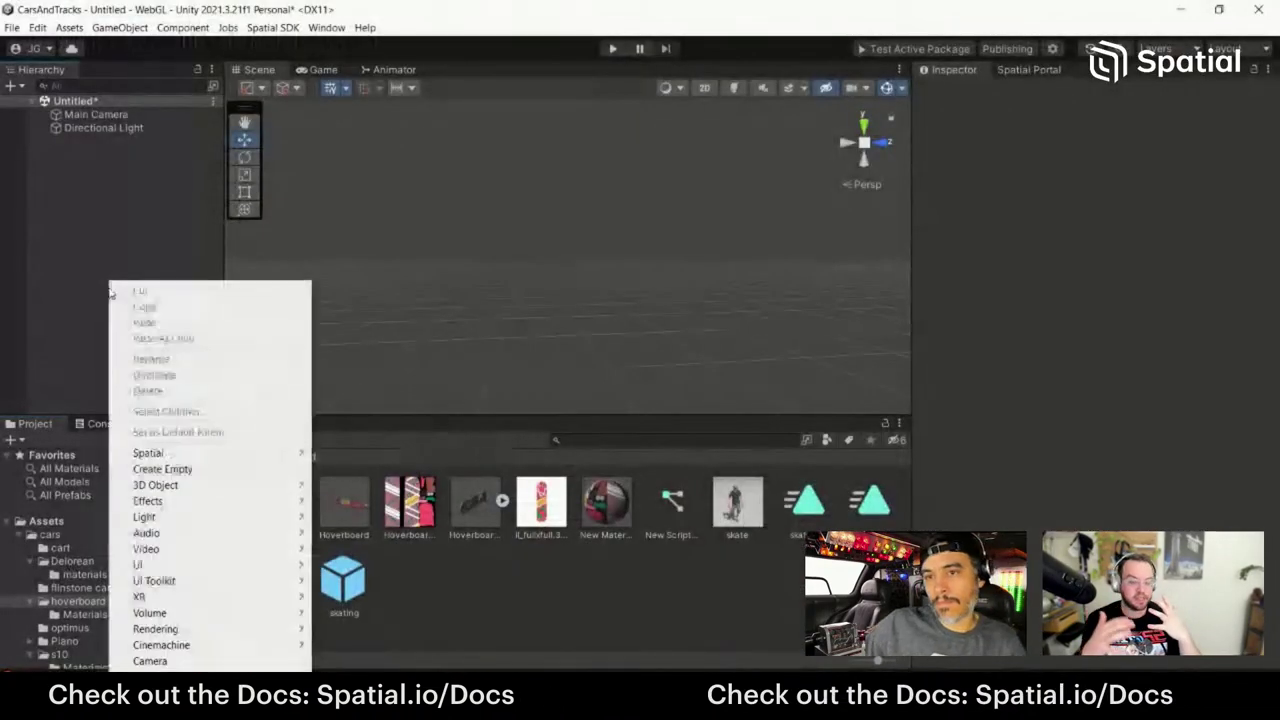
click(205, 470)
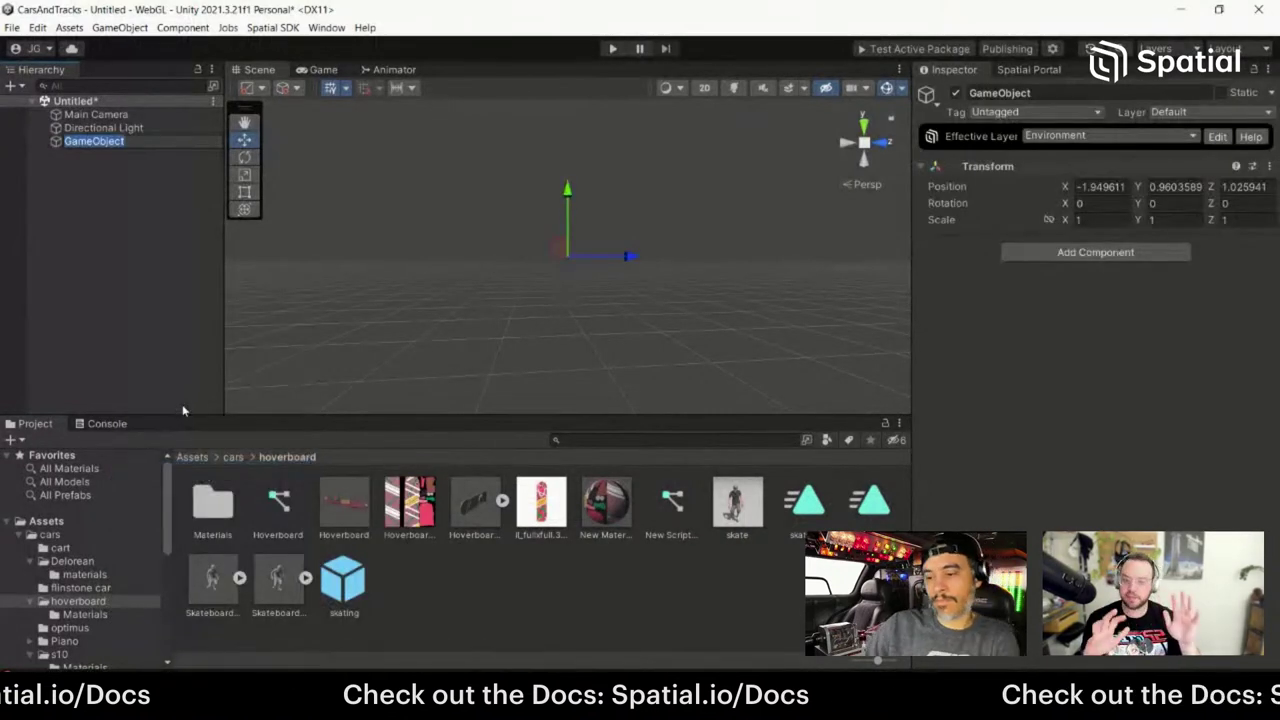
text(Hoverboard)
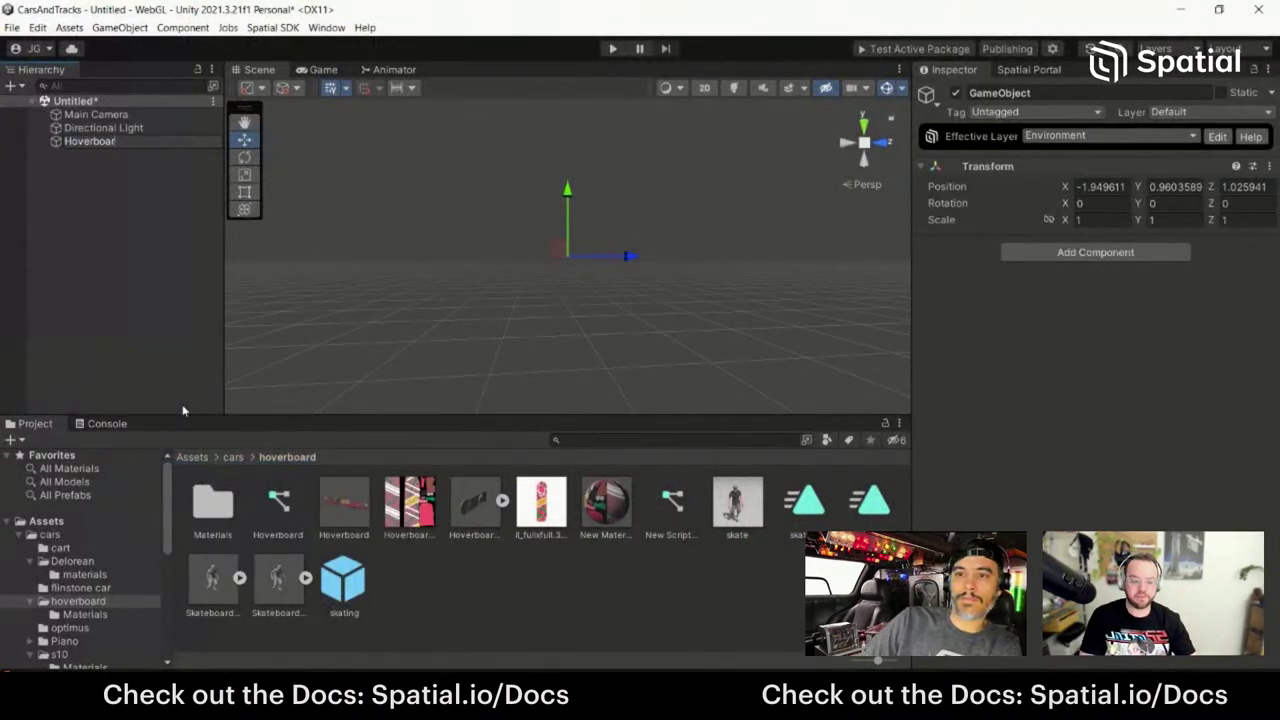
key(Return)
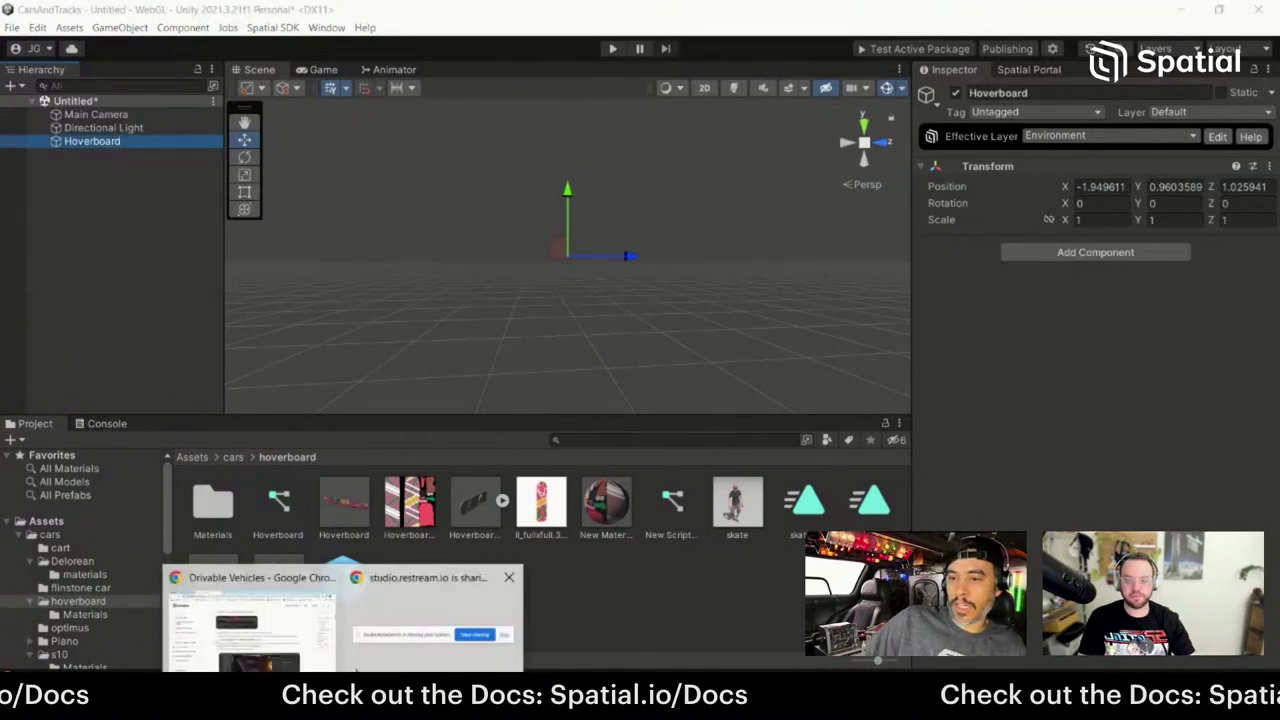
Step: Consult the vehicle setup guide in Chrome and assign the Hoverboard object to the Vehicles layer in Unity
click(250, 612)
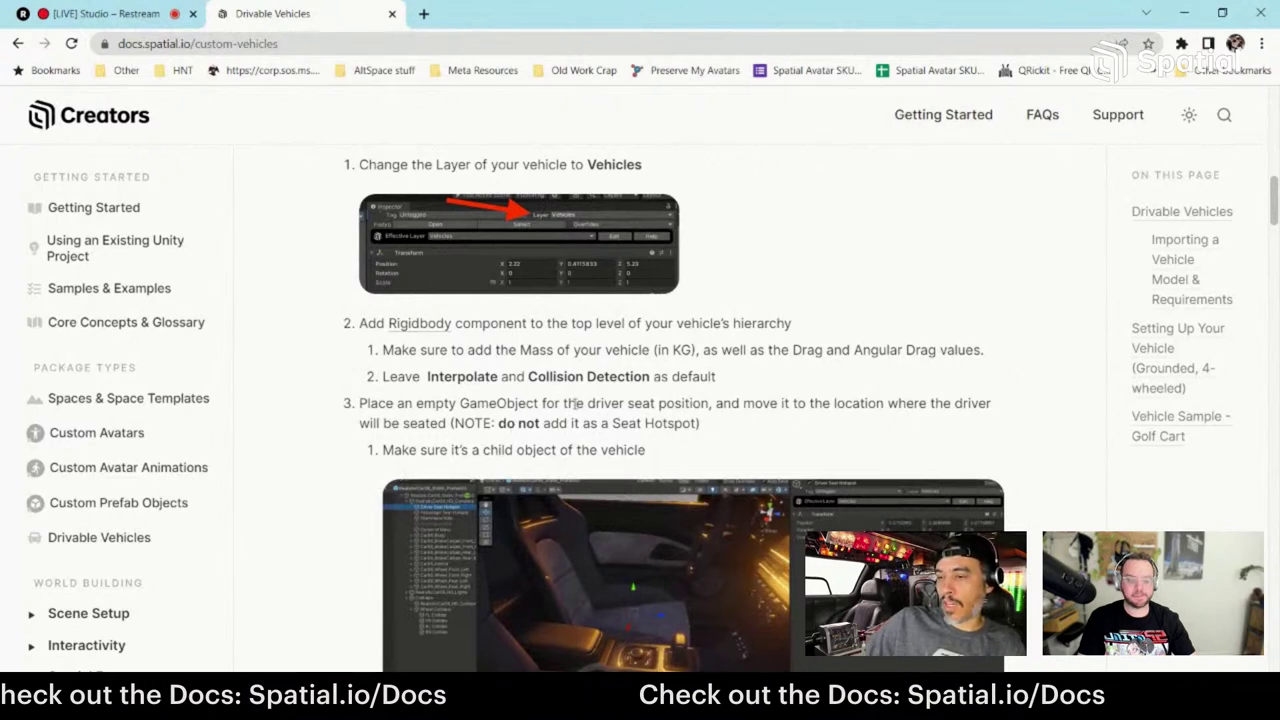
scroll(585, 385, down, 1)
scroll(657, 372, up, 1)
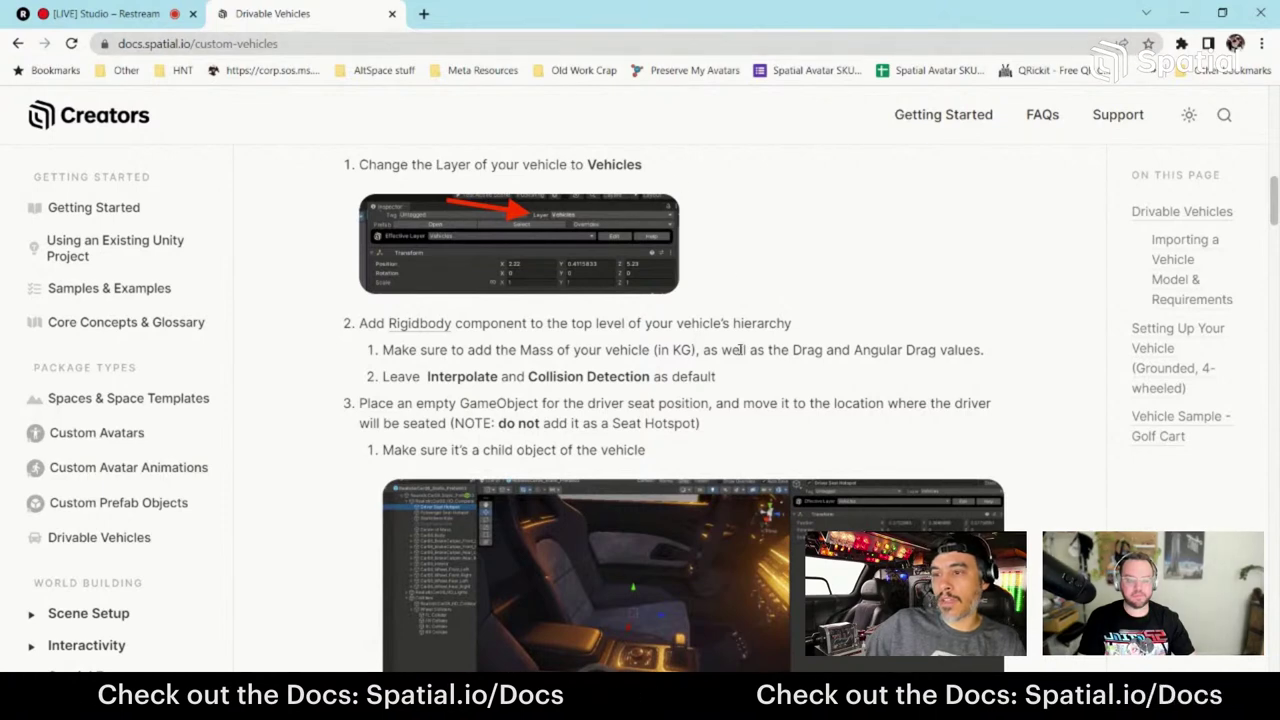
key(alt+Tab)
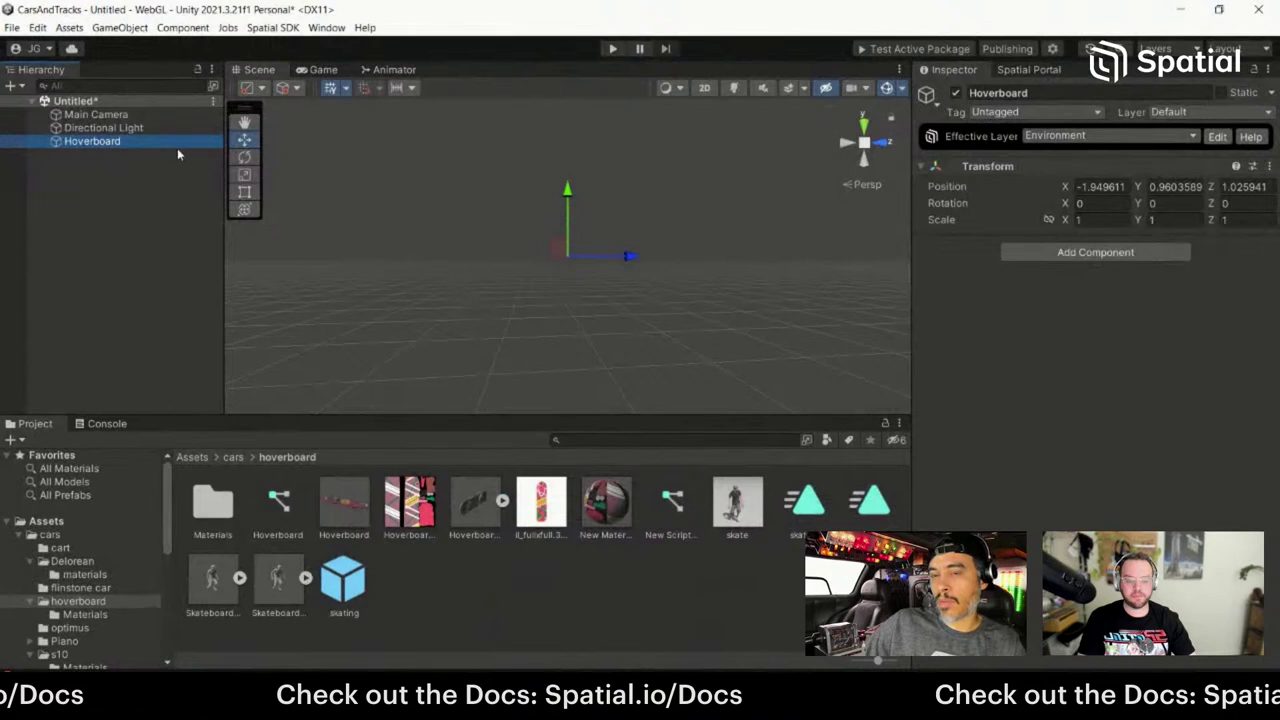
click(123, 145)
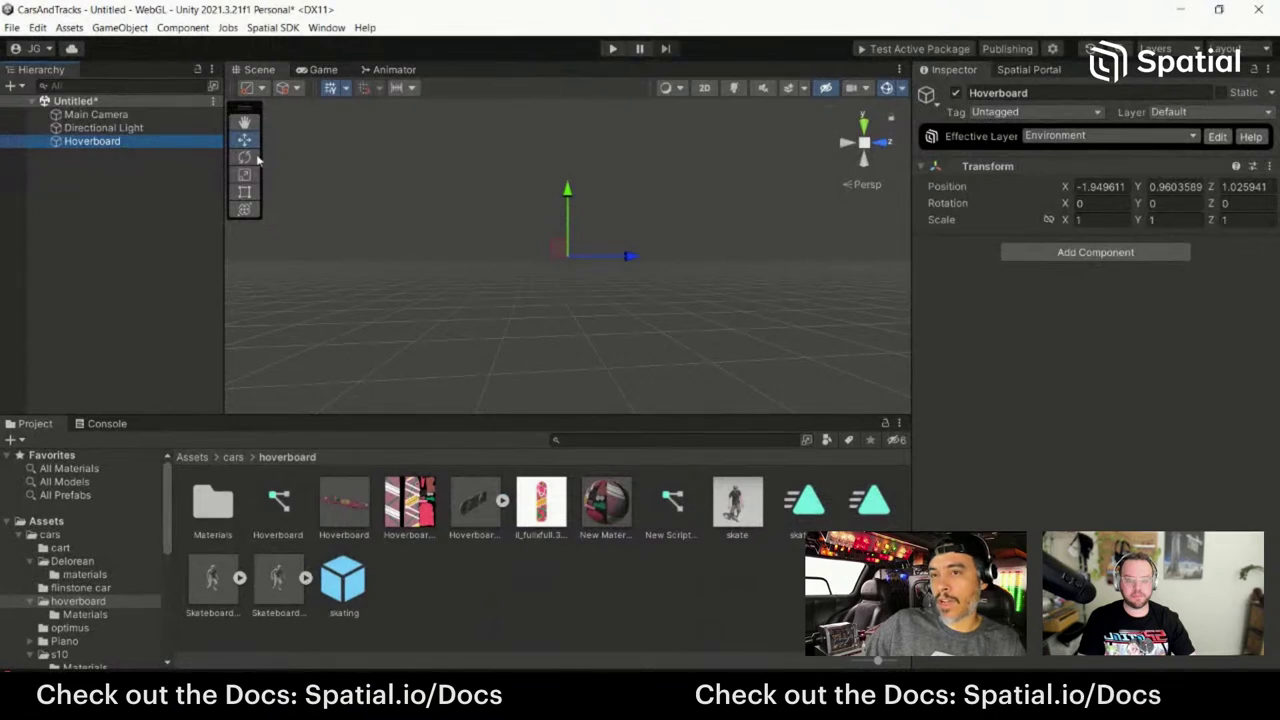
click(1208, 115)
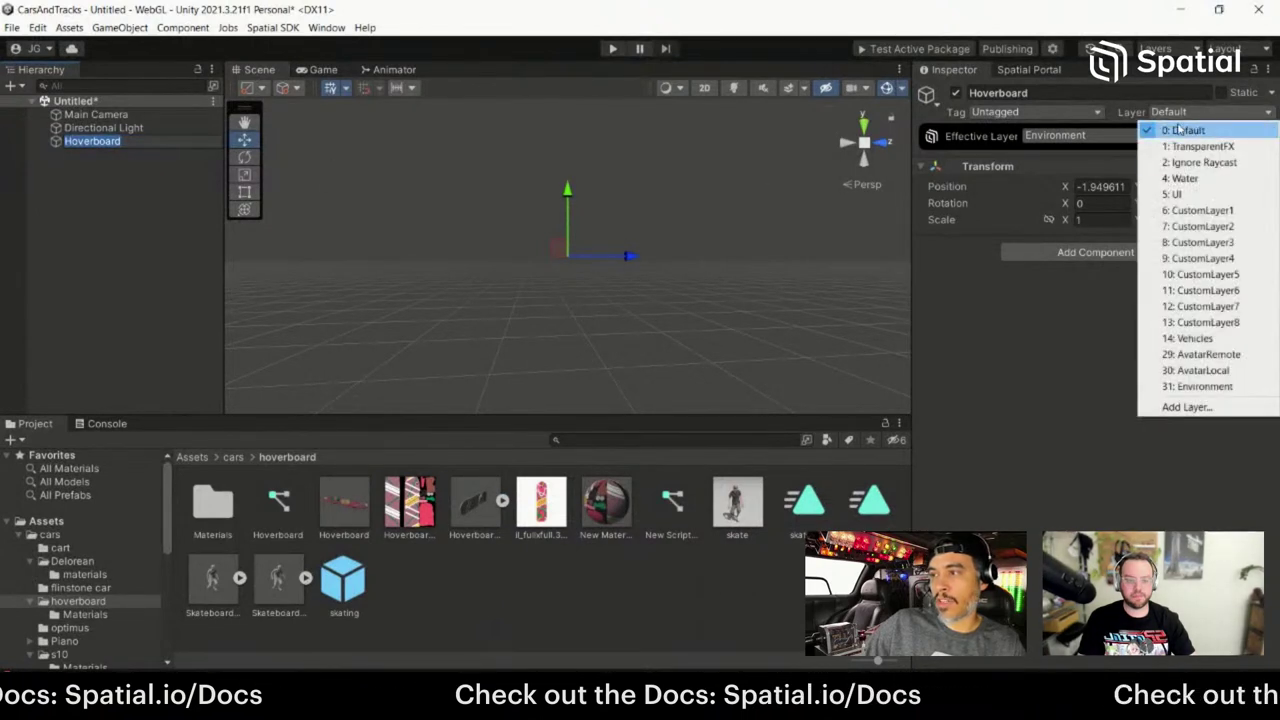
click(1195, 338)
click(192, 233)
click(131, 143)
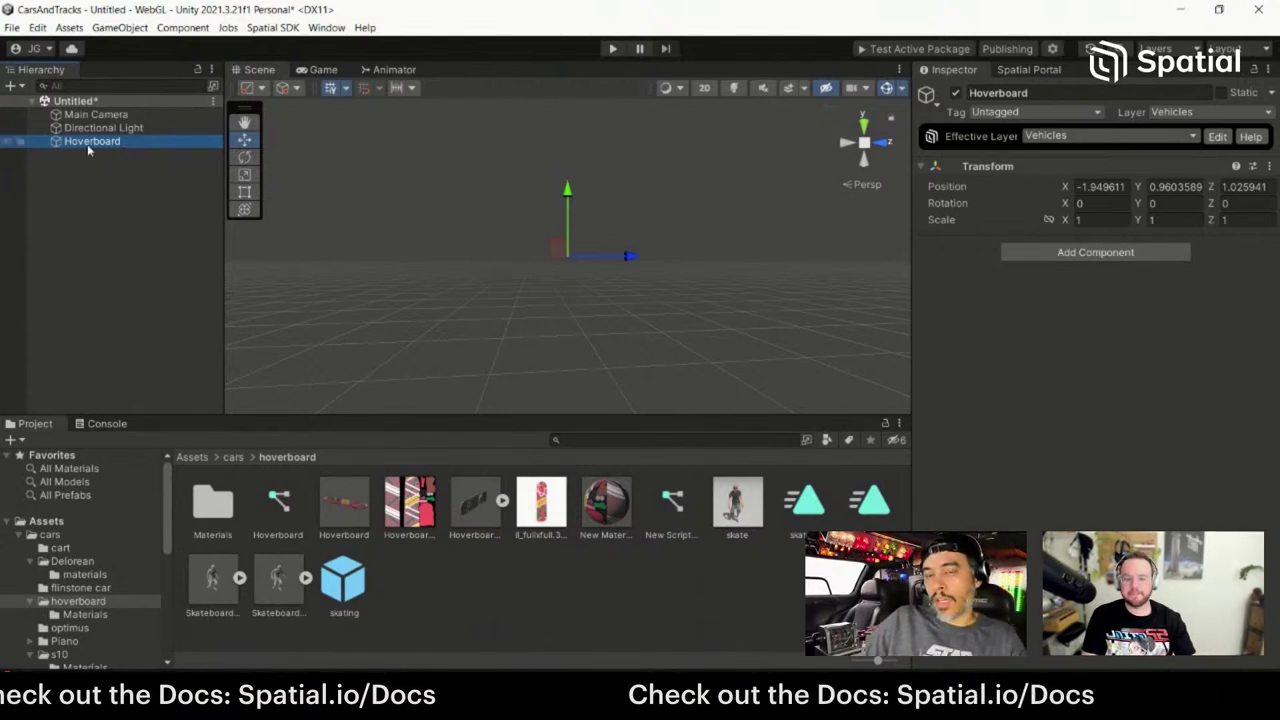
Step: Check the vehicle guide in Chrome, return to Unity and add a Rigidbody component to the Hoverboard object
click(296, 657)
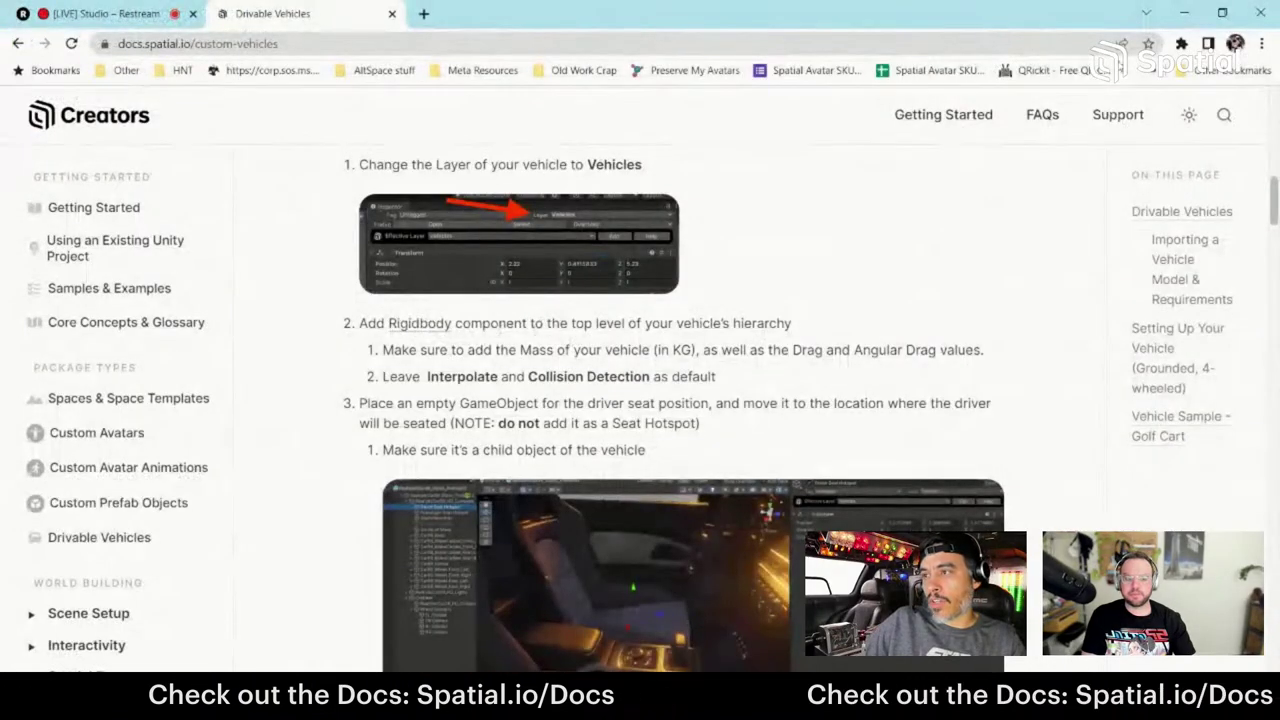
click(1180, 11)
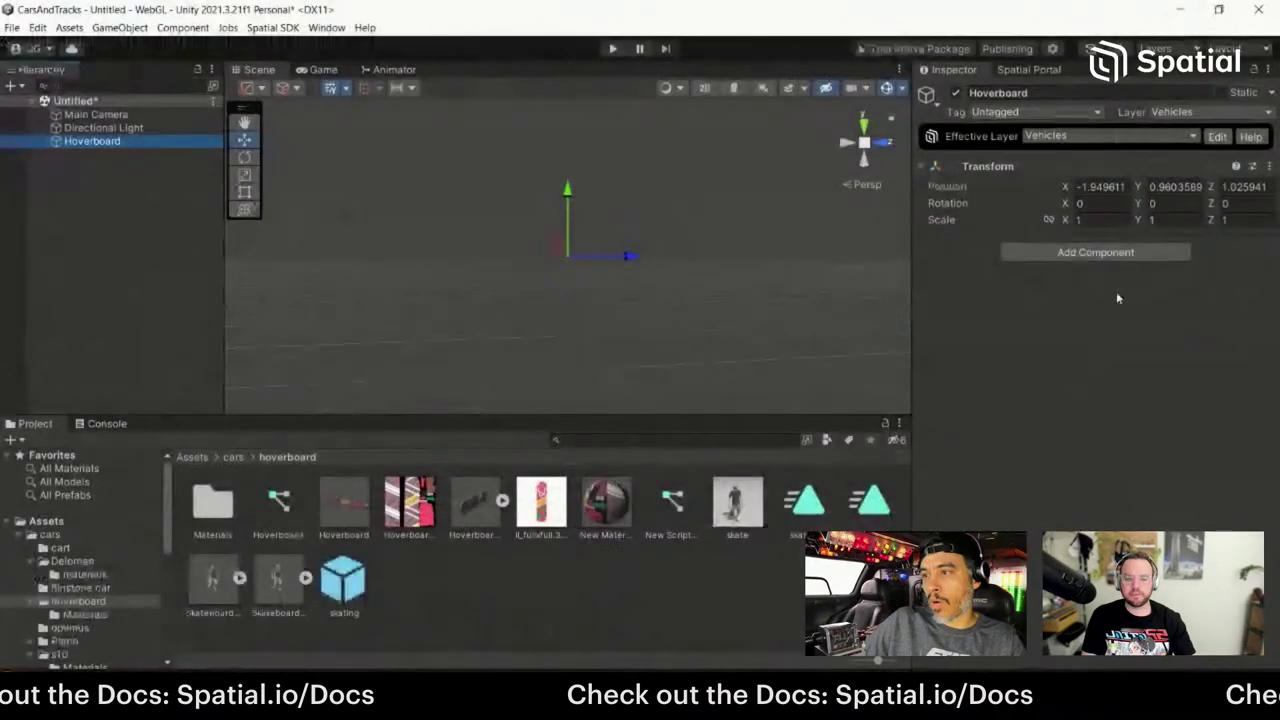
click(1116, 254)
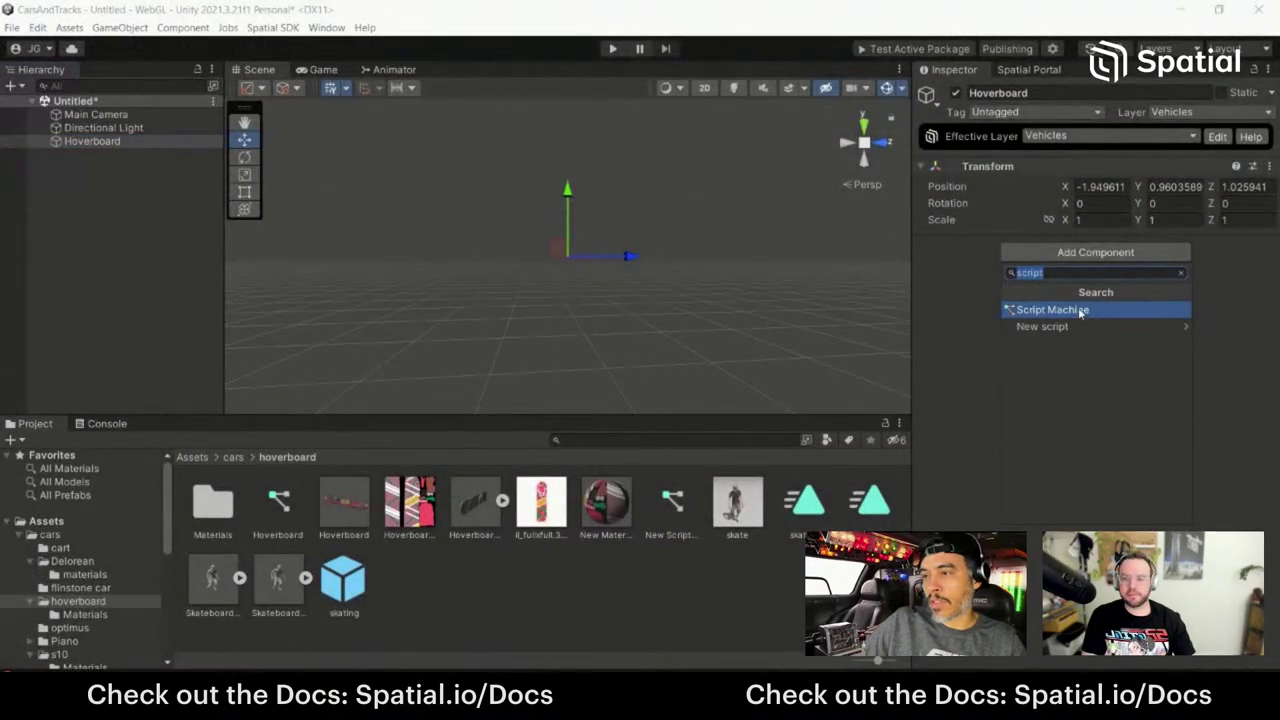
key(BackSpace)
text(rg)
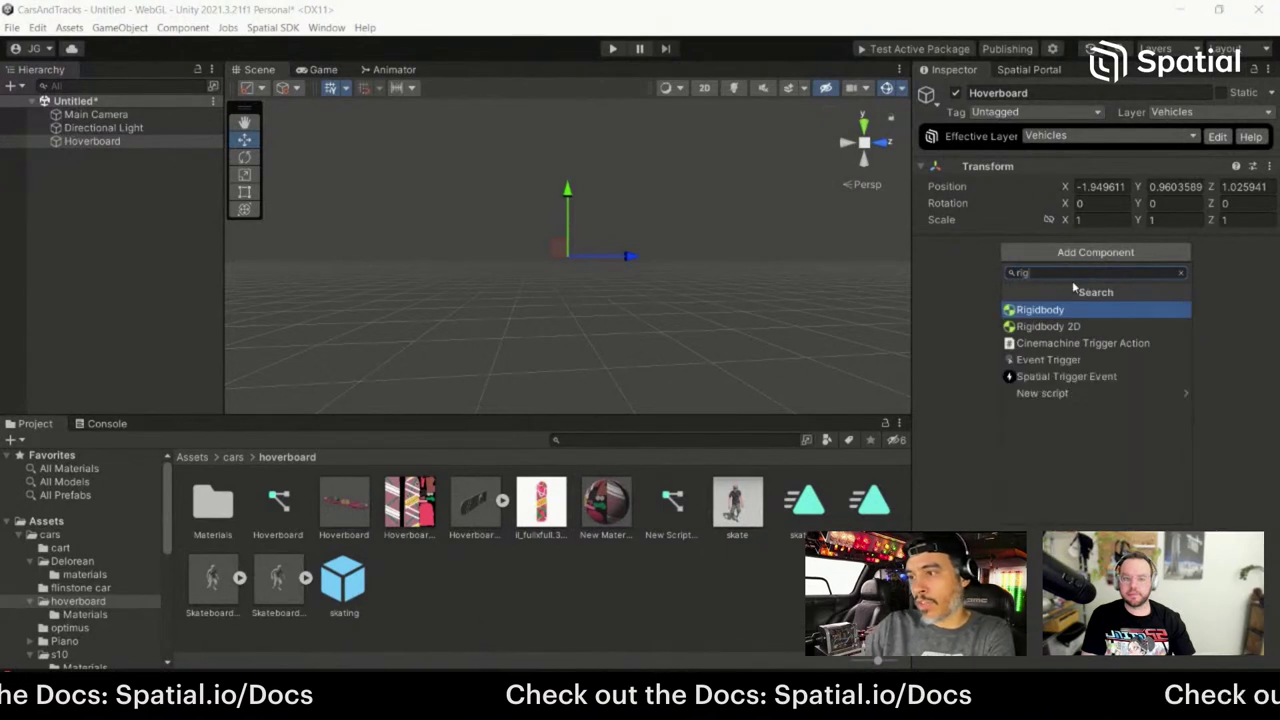
key(Return)
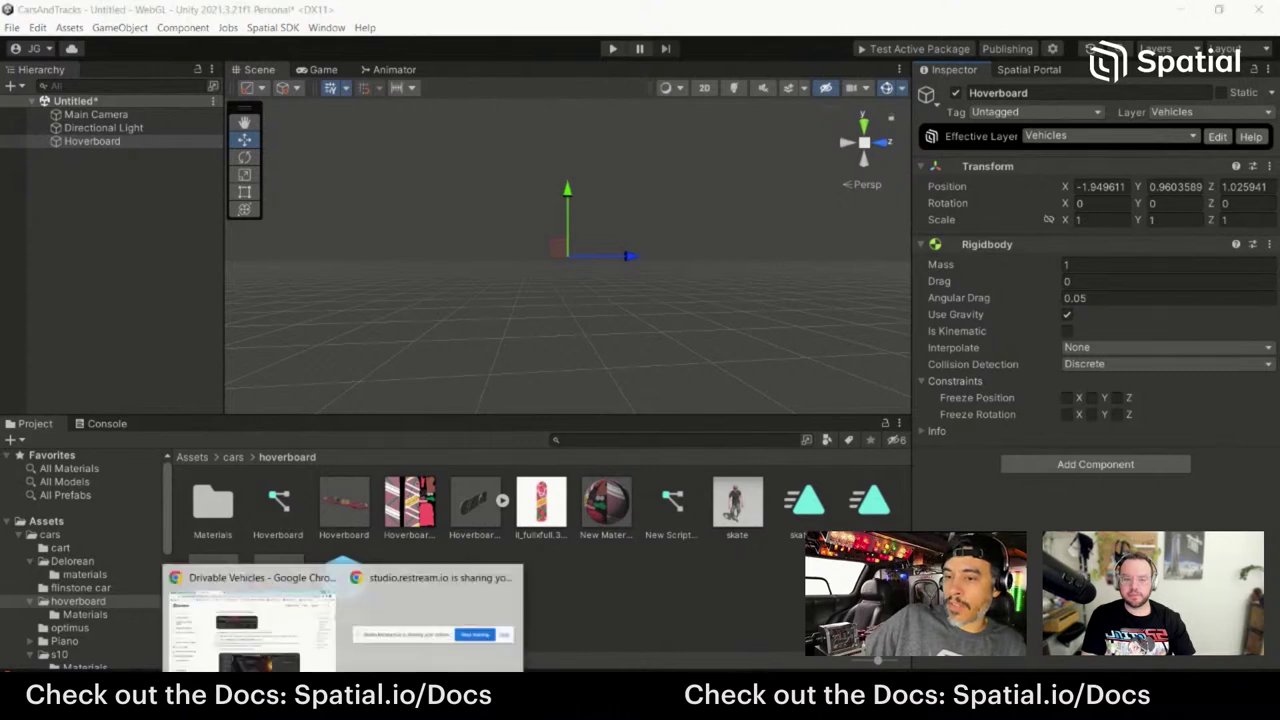
Step: Review the guide's Rigidbody instructions in Chrome, and in Unity add the existing Hoverboard prefab to the scene as a reference
click(255, 618)
scroll(560, 283, down, 1)
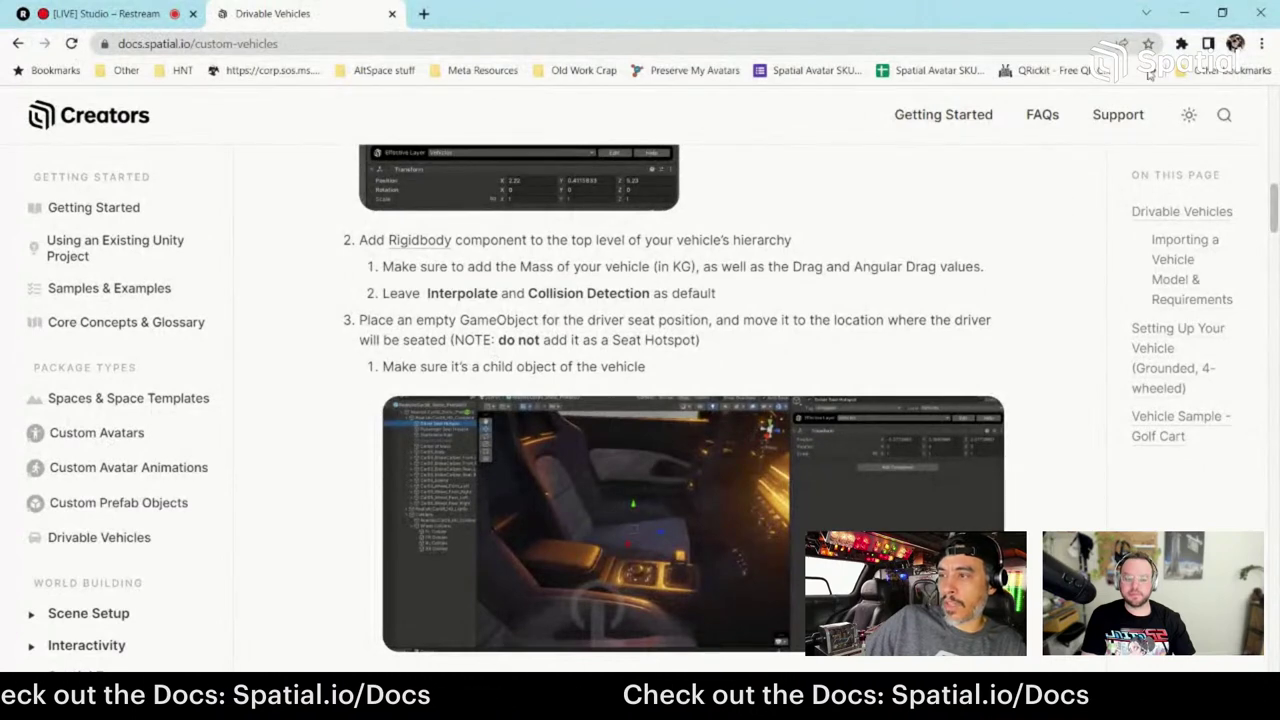
click(1184, 13)
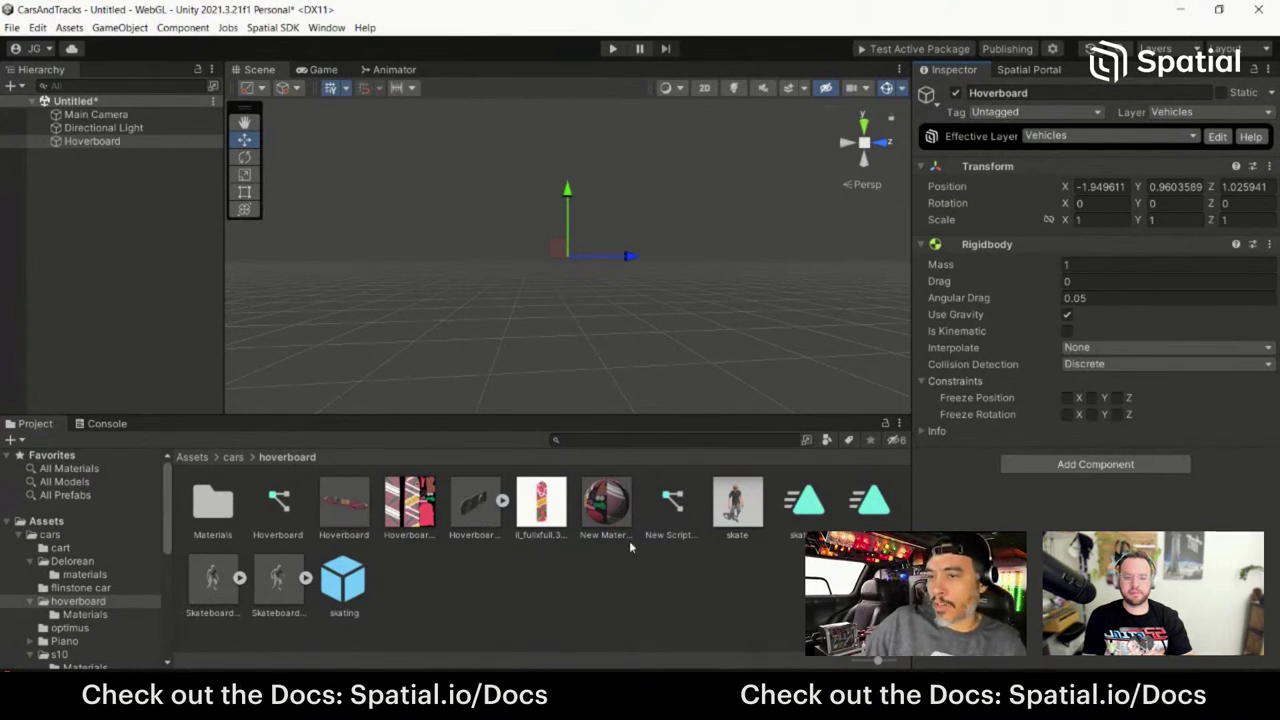
drag(344, 505, 103, 300)
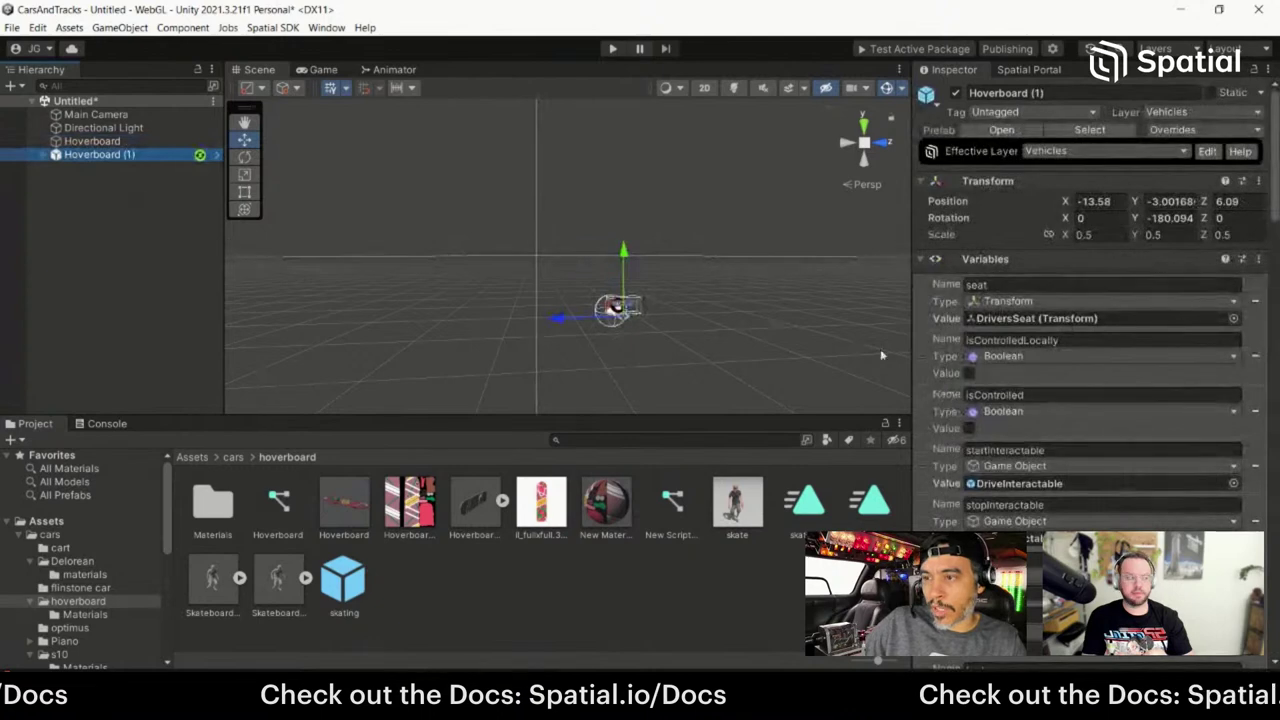
Step: Look up the Rigidbody mass on the reference hoverboard prefab and set the empty Hoverboard object's Mass to 1500
scroll(1100, 370, down, 5)
scroll(1129, 394, down, 15)
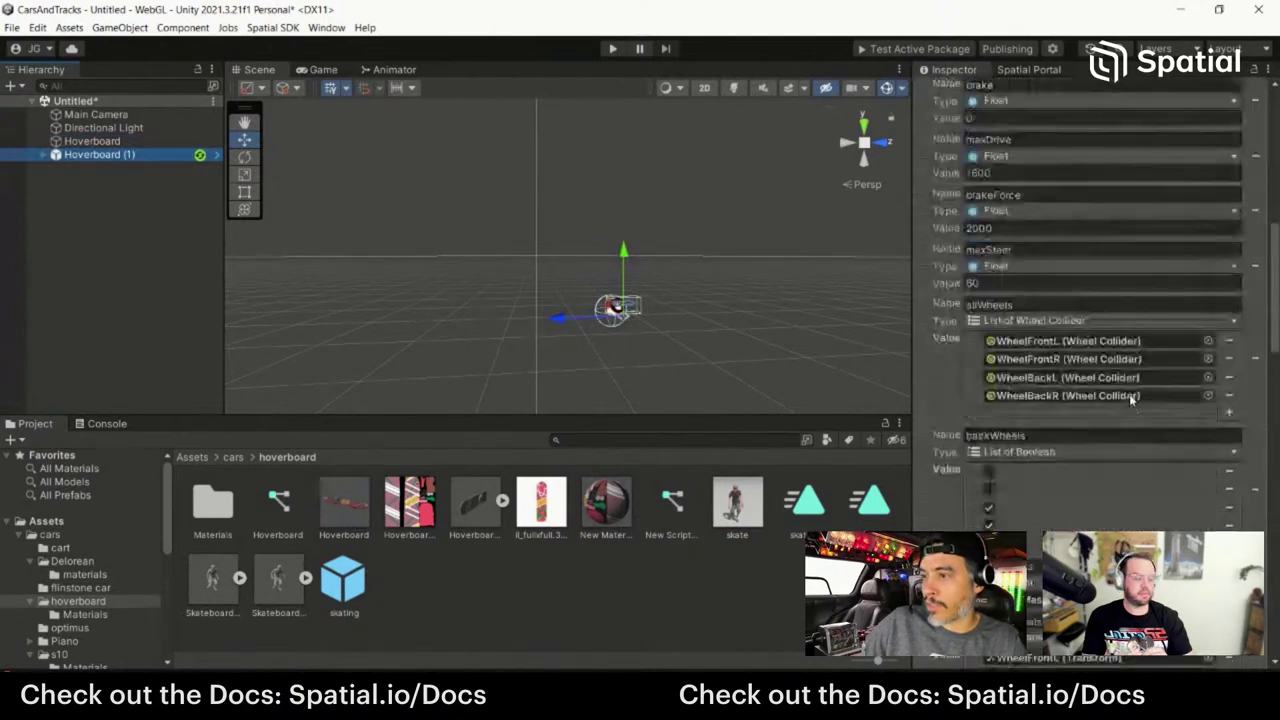
drag(1276, 437, 1276, 543)
click(1111, 208)
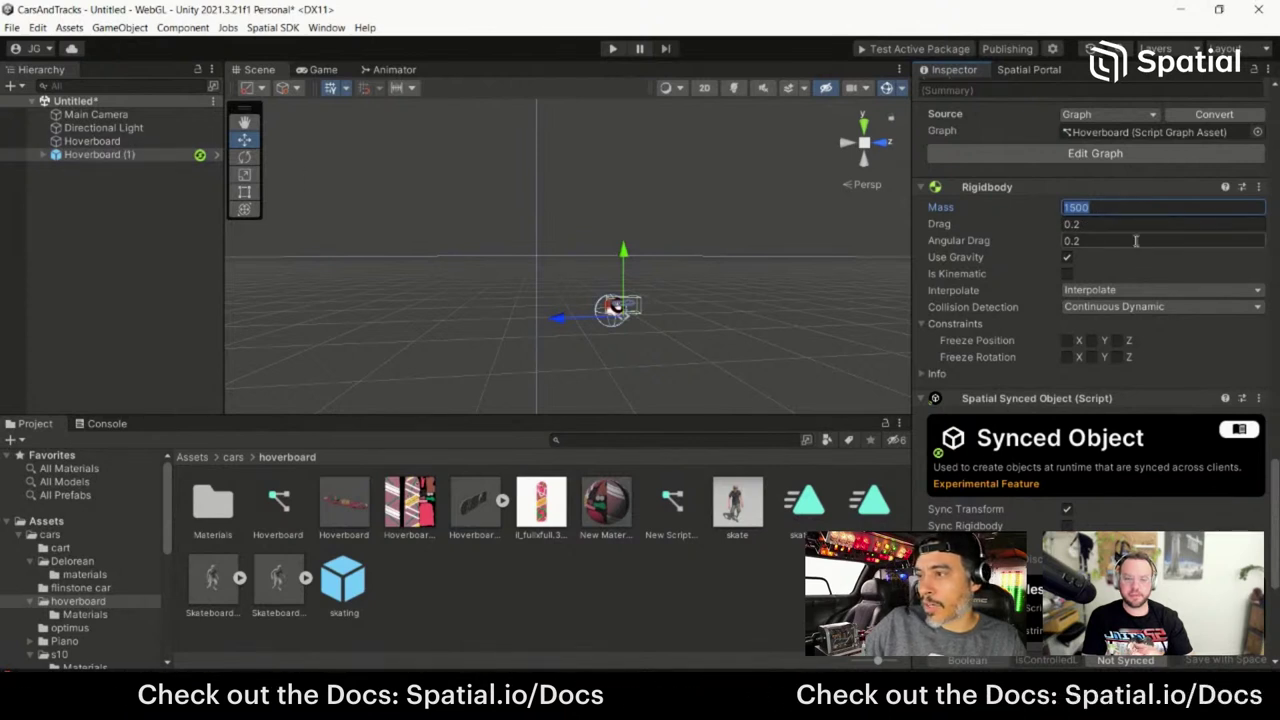
click(90, 141)
click(1130, 264)
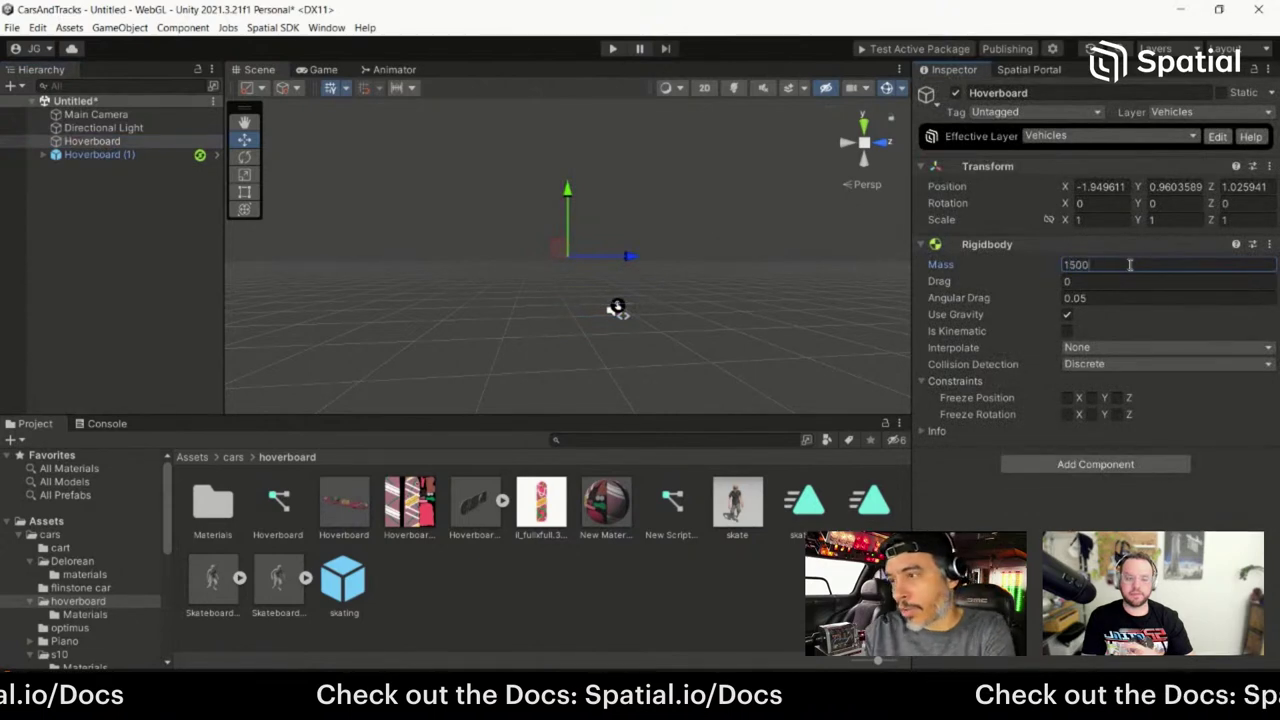
Step: Match the reference prefab's damping by setting the Hoverboard object's Rigidbody Drag and Angular Drag to 0.2
click(100, 155)
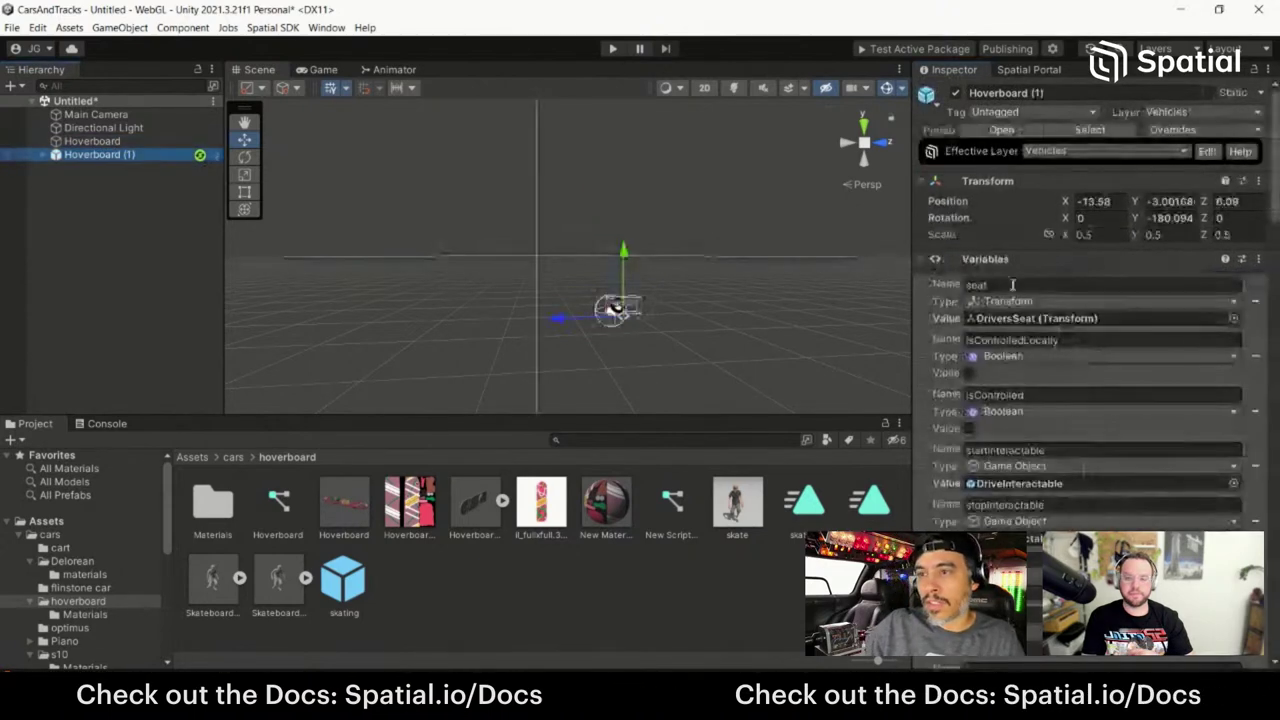
scroll(1249, 433, down, 10)
scroll(1249, 433, down, 5)
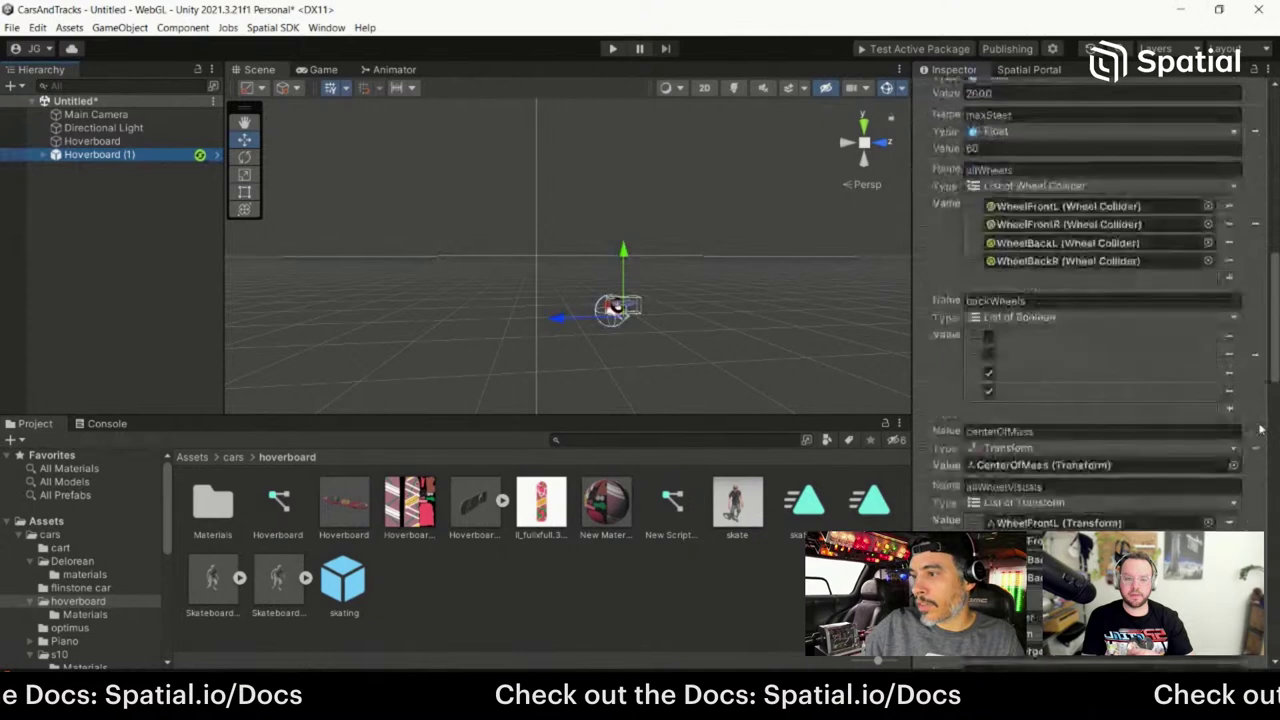
drag(1275, 371, 1265, 514)
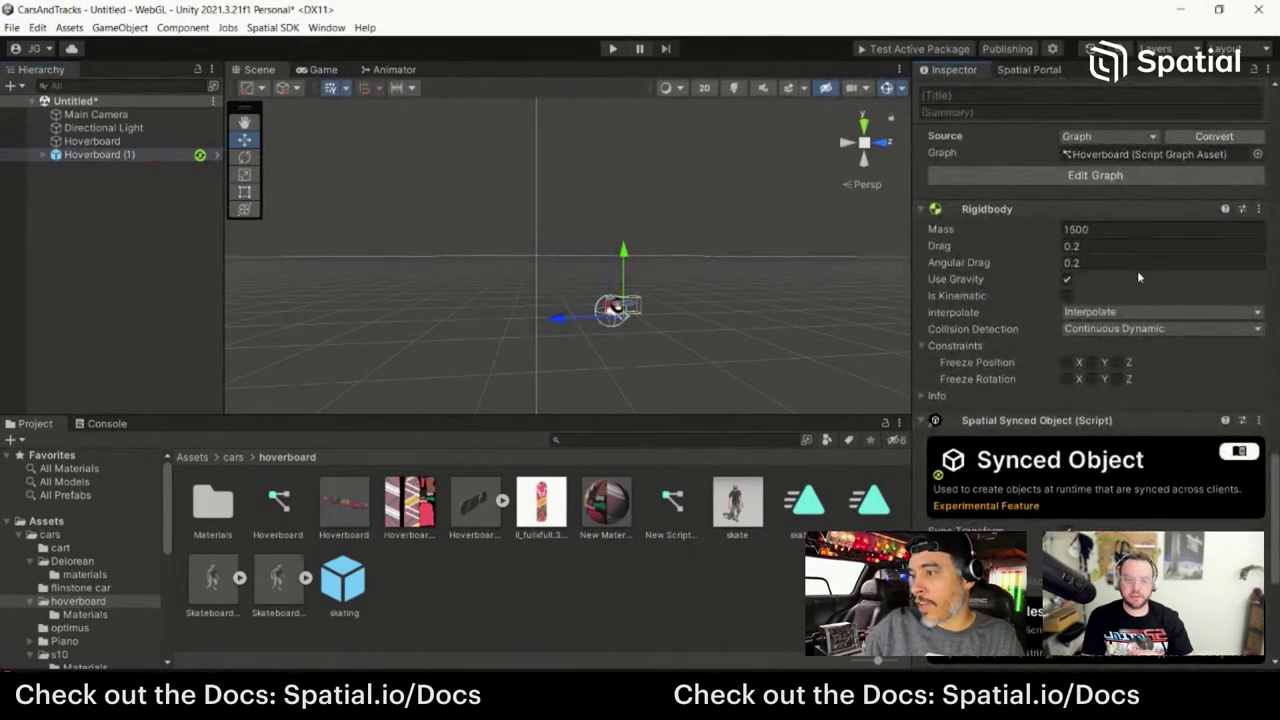
click(92, 141)
click(1081, 282)
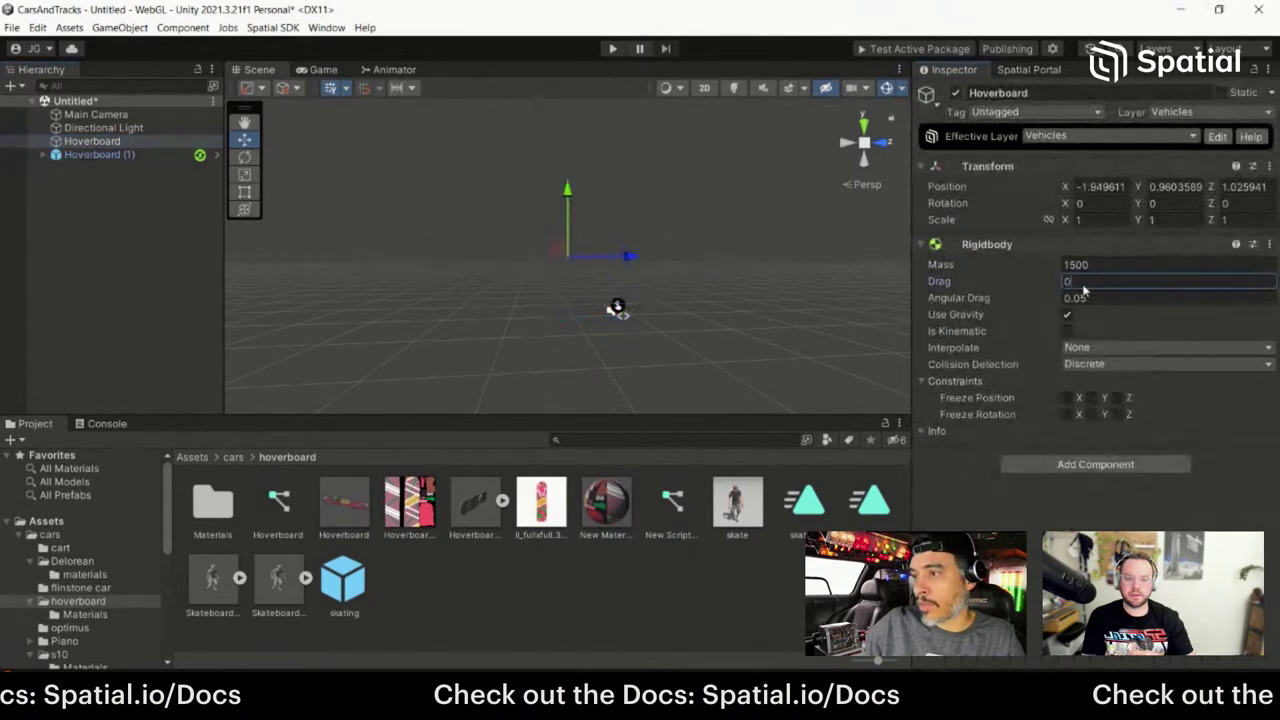
text(0.2)
key(Tab)
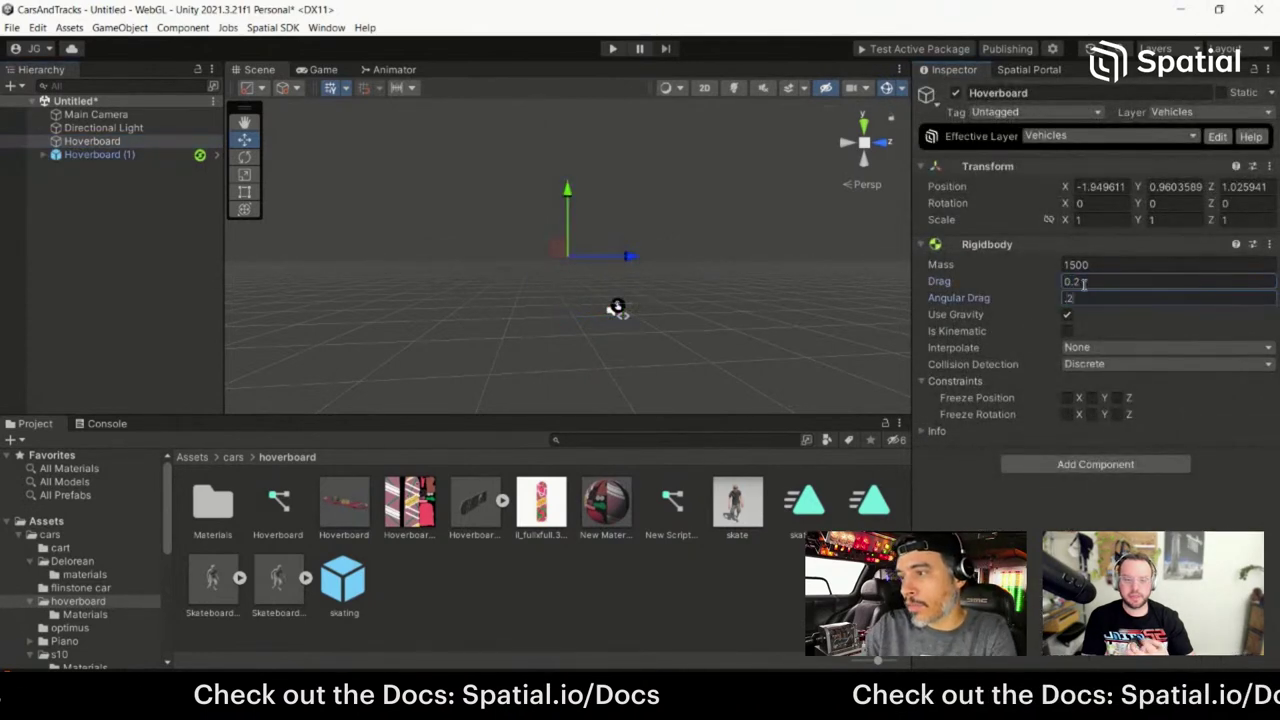
key(alt+Tab)
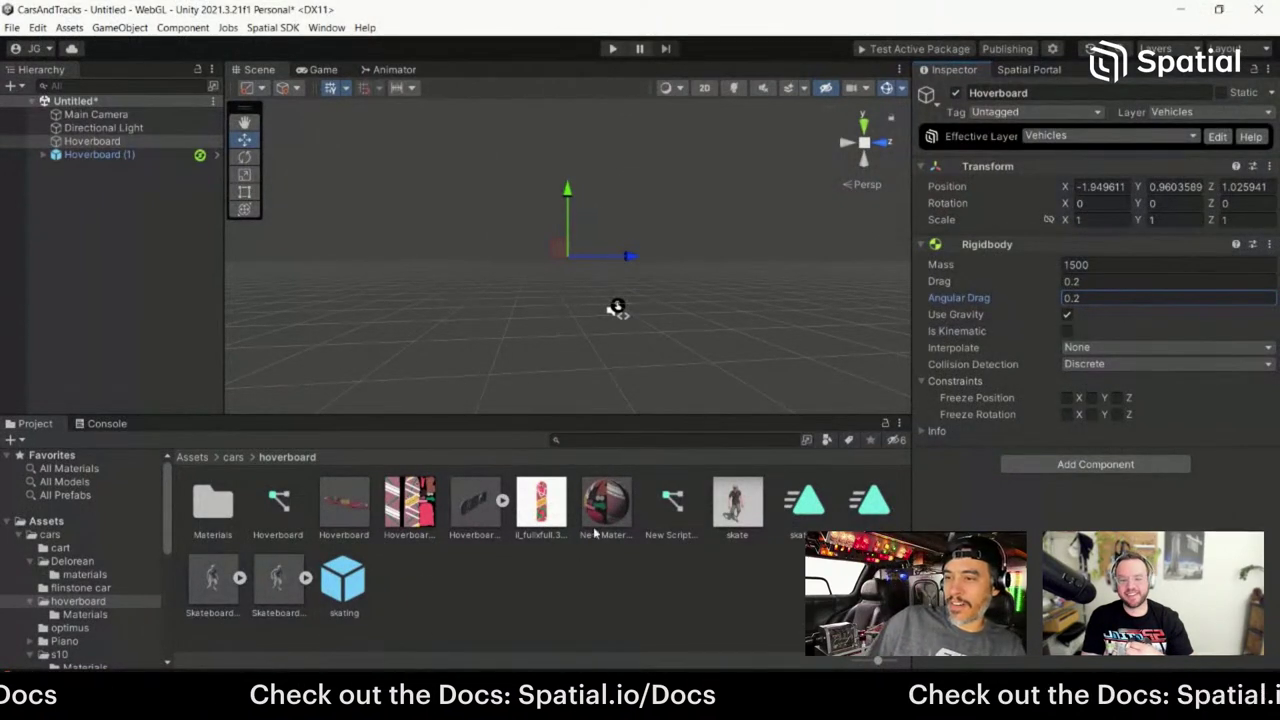
Step: Match the reference prefab's Rigidbody by setting Hoverboard's Interpolate to Interpolate and Collision Detection to Continuous Dynamic
click(95, 142)
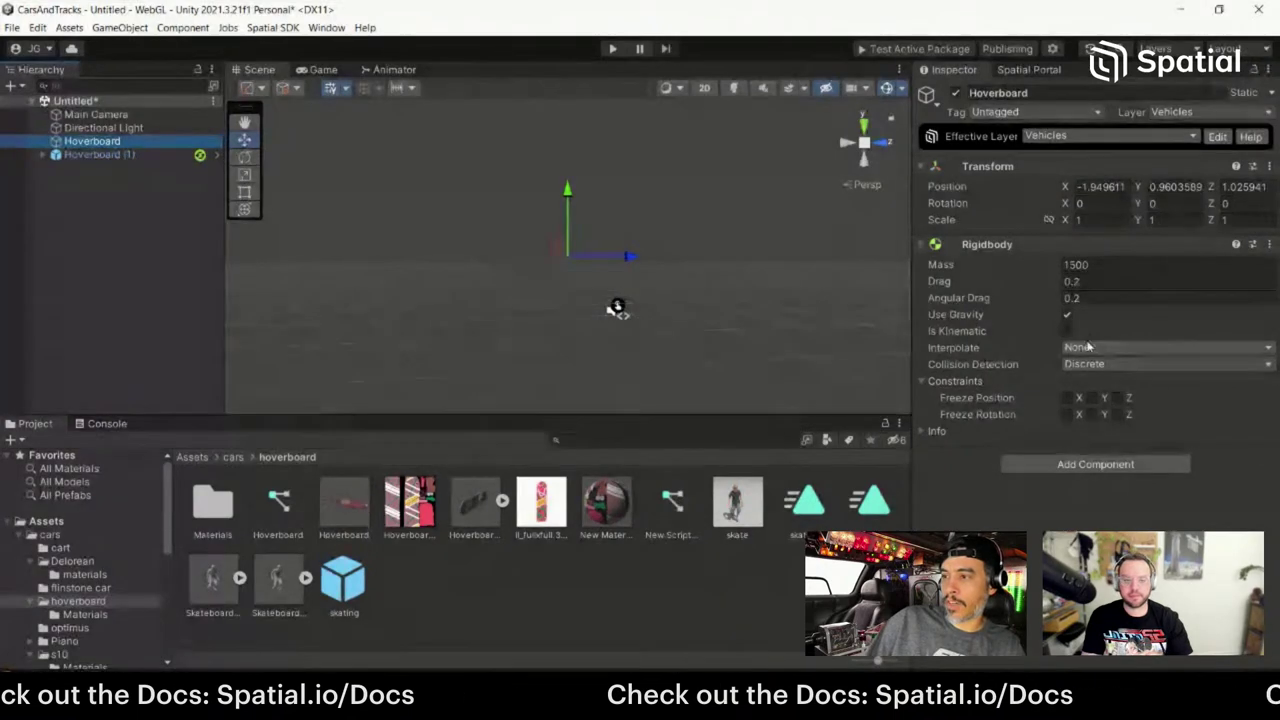
key(Down)
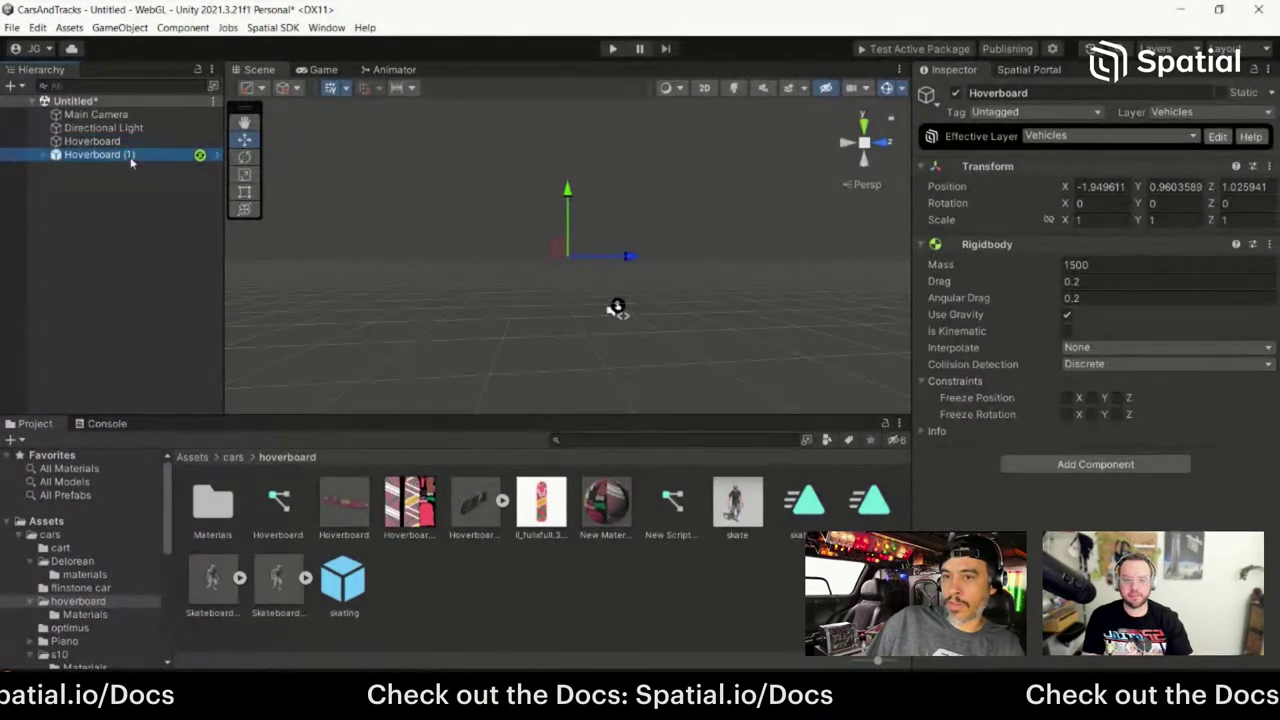
drag(1271, 180, 1273, 460)
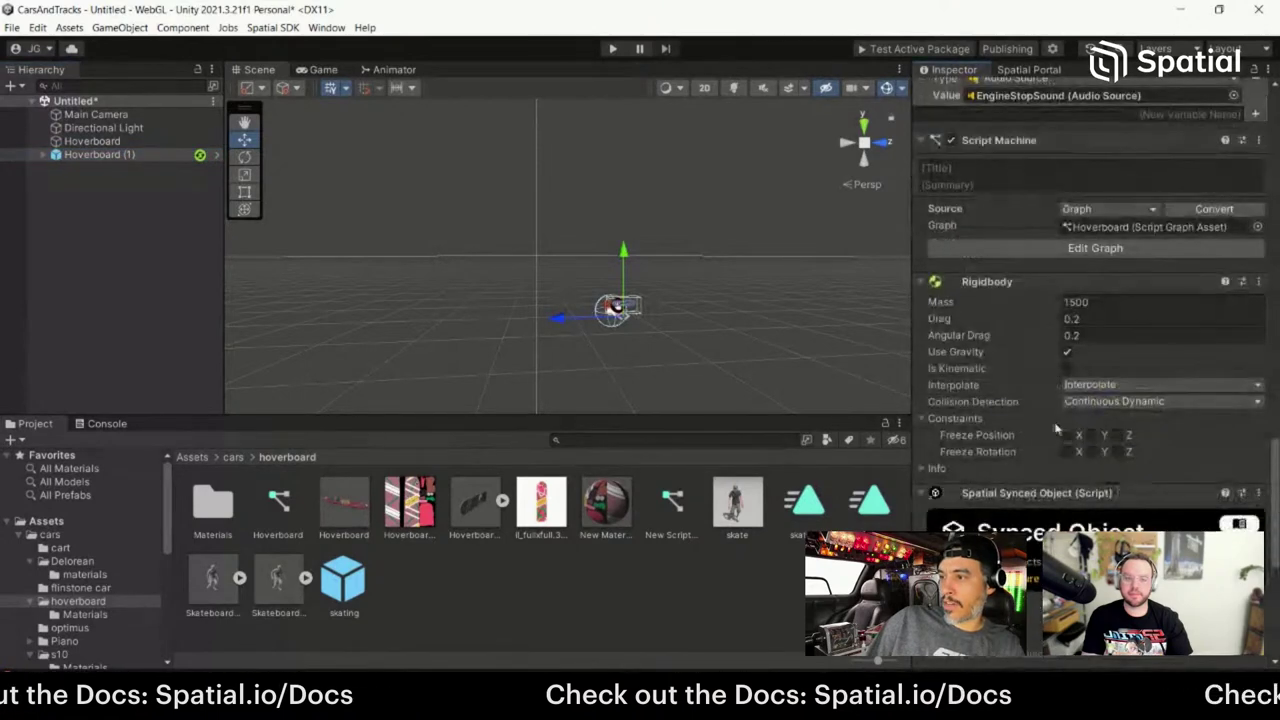
click(94, 141)
click(1110, 347)
click(1108, 381)
click(1097, 365)
click(1131, 414)
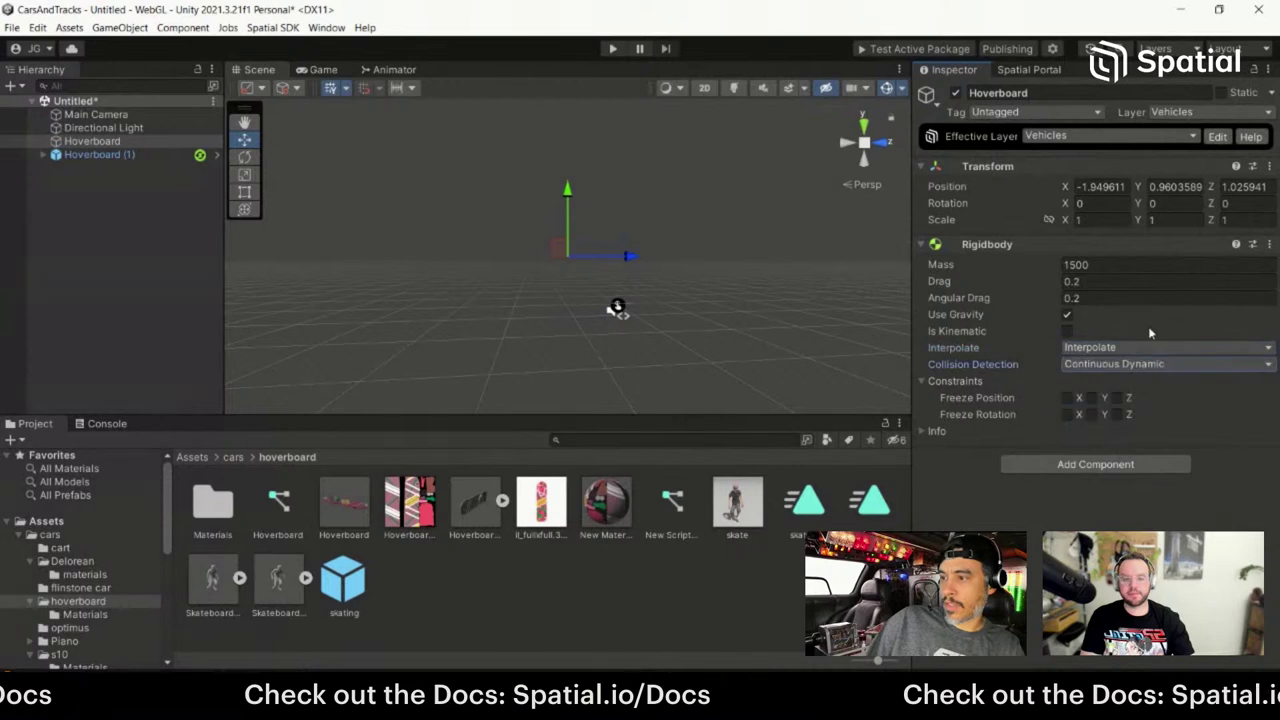
click(97, 155)
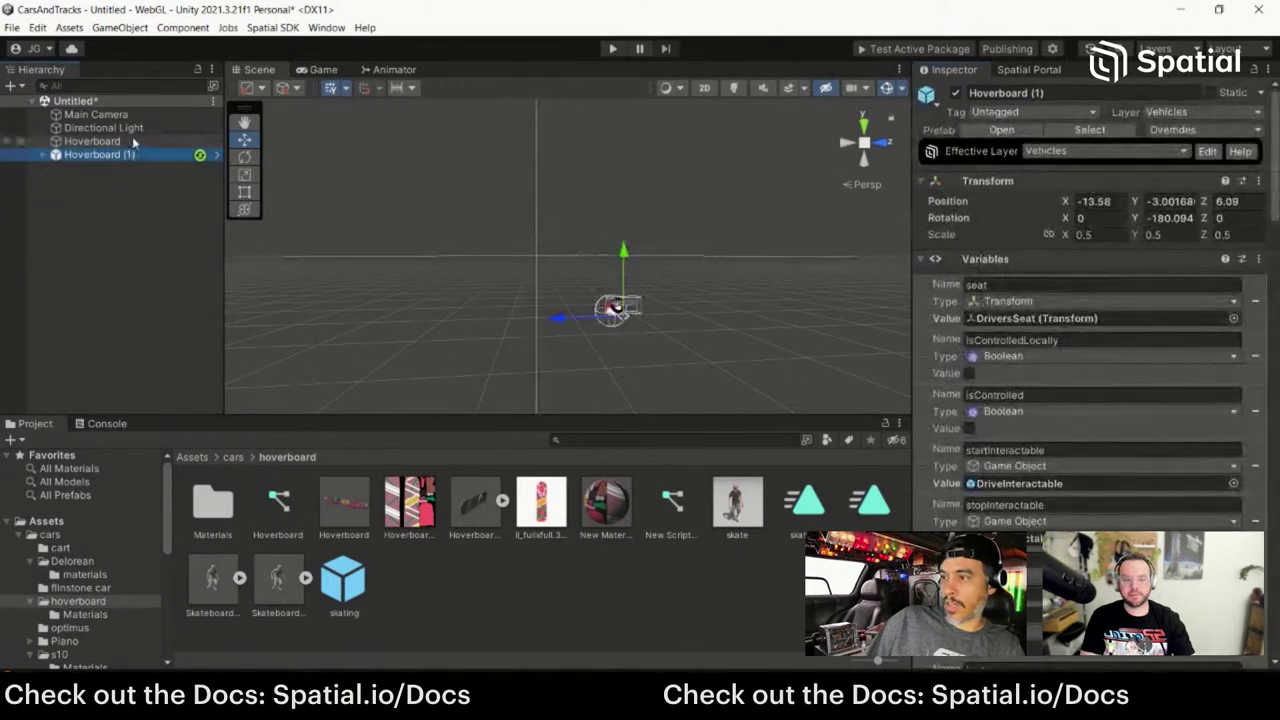
click(134, 143)
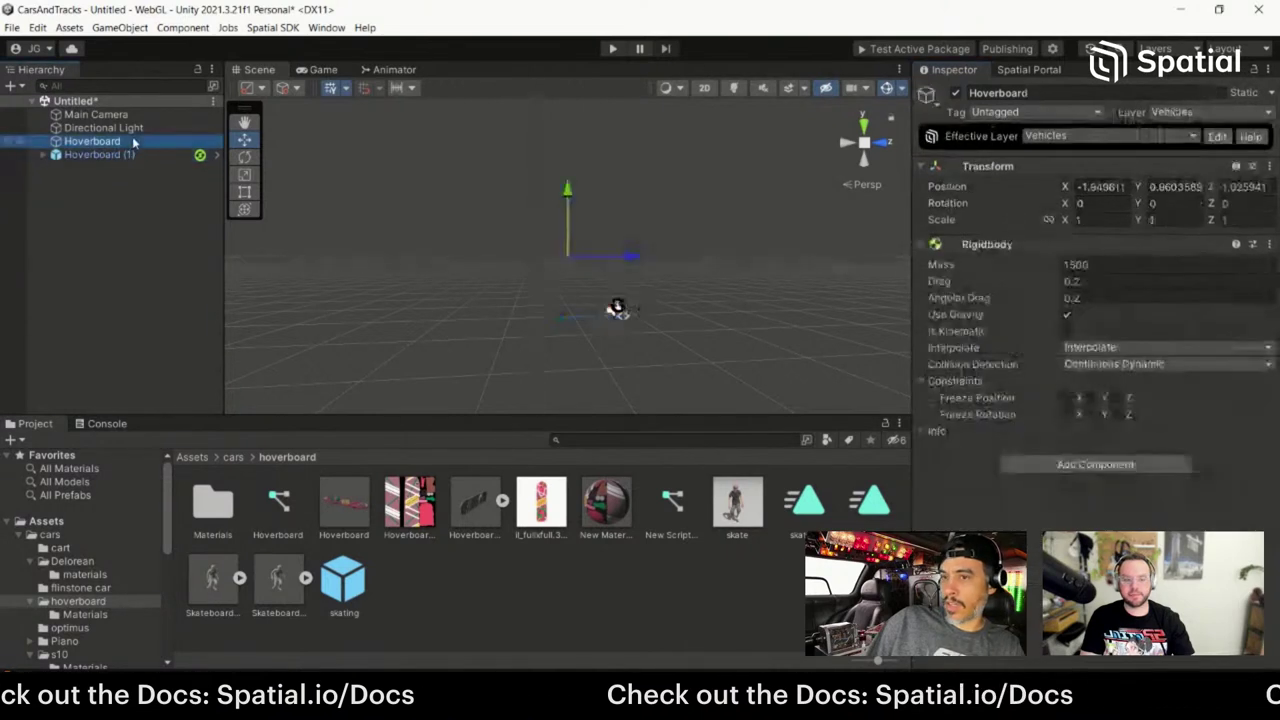
click(1122, 265)
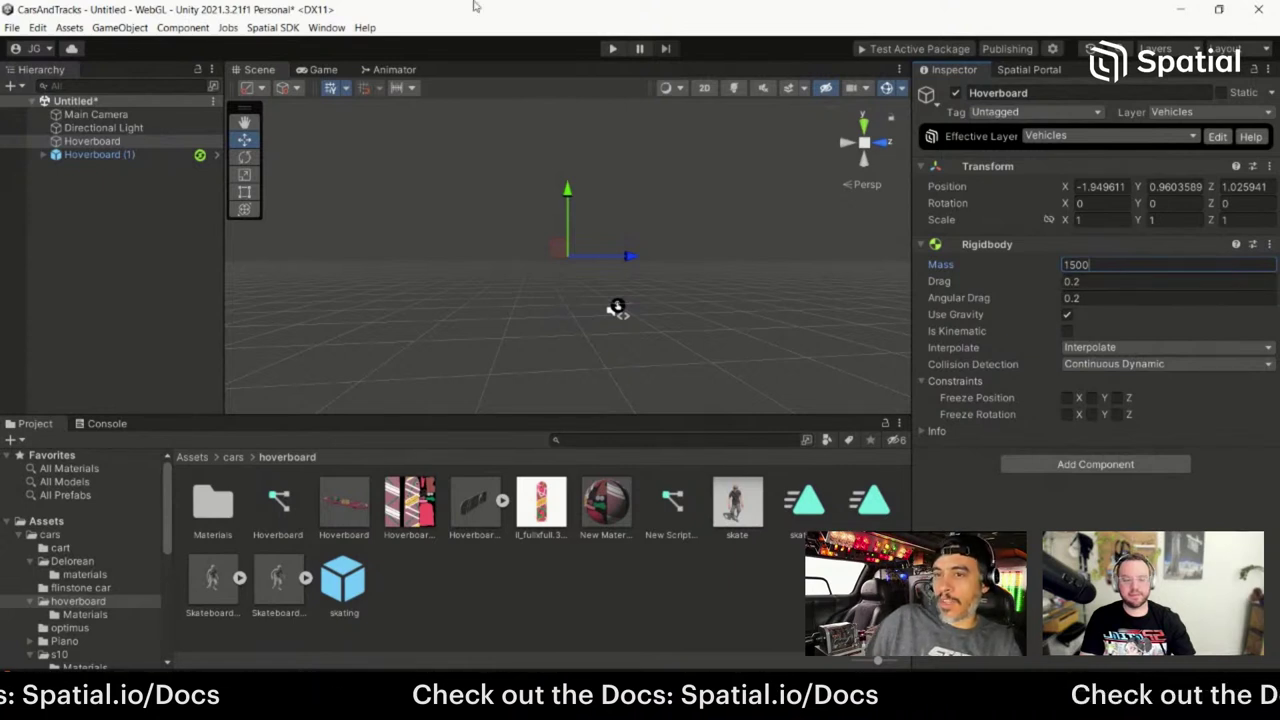
click(100, 157)
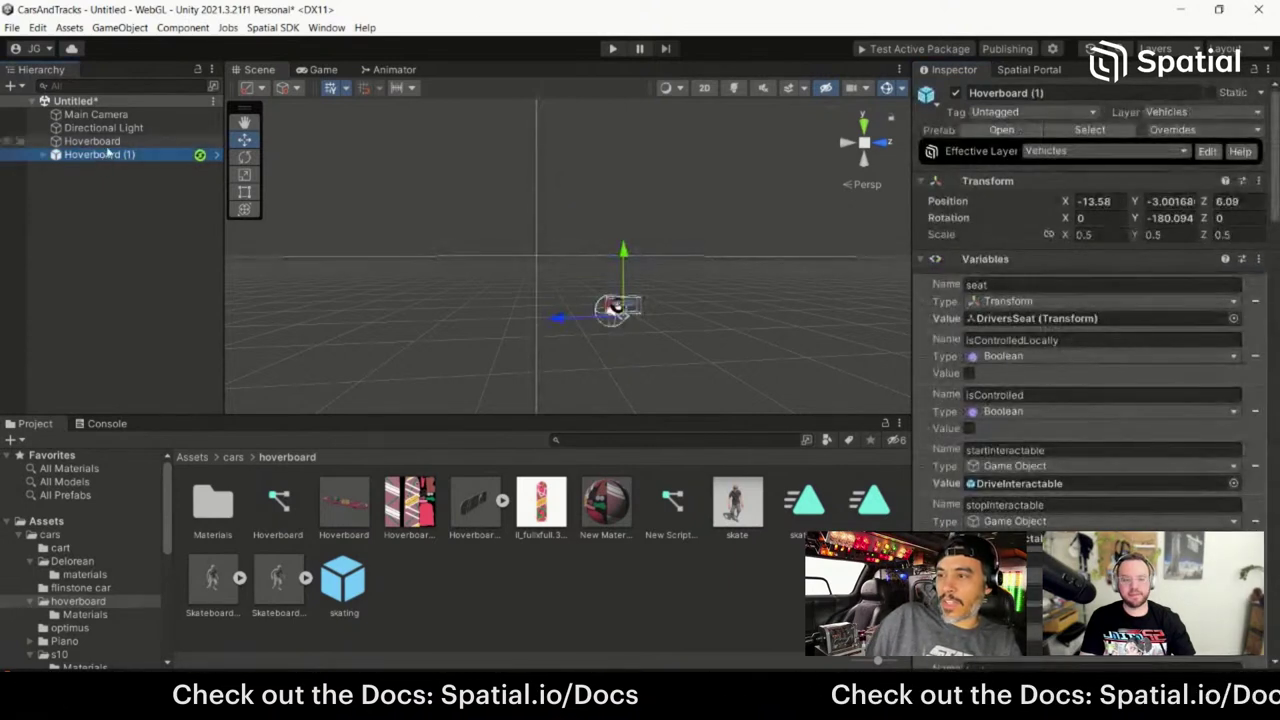
click(100, 142)
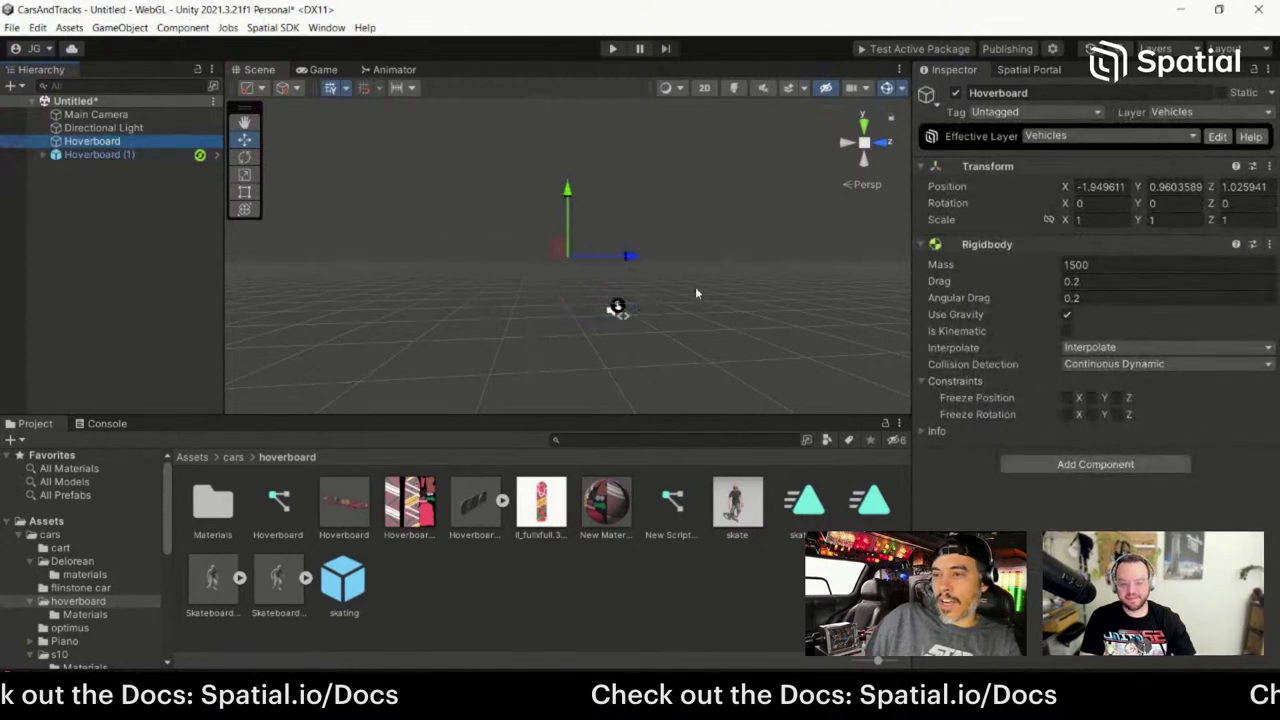
right_drag(640, 343, 560, 360)
Step: Review the guide's instructions for placing the driver seat object in Chrome, and return to Unity
click(250, 595)
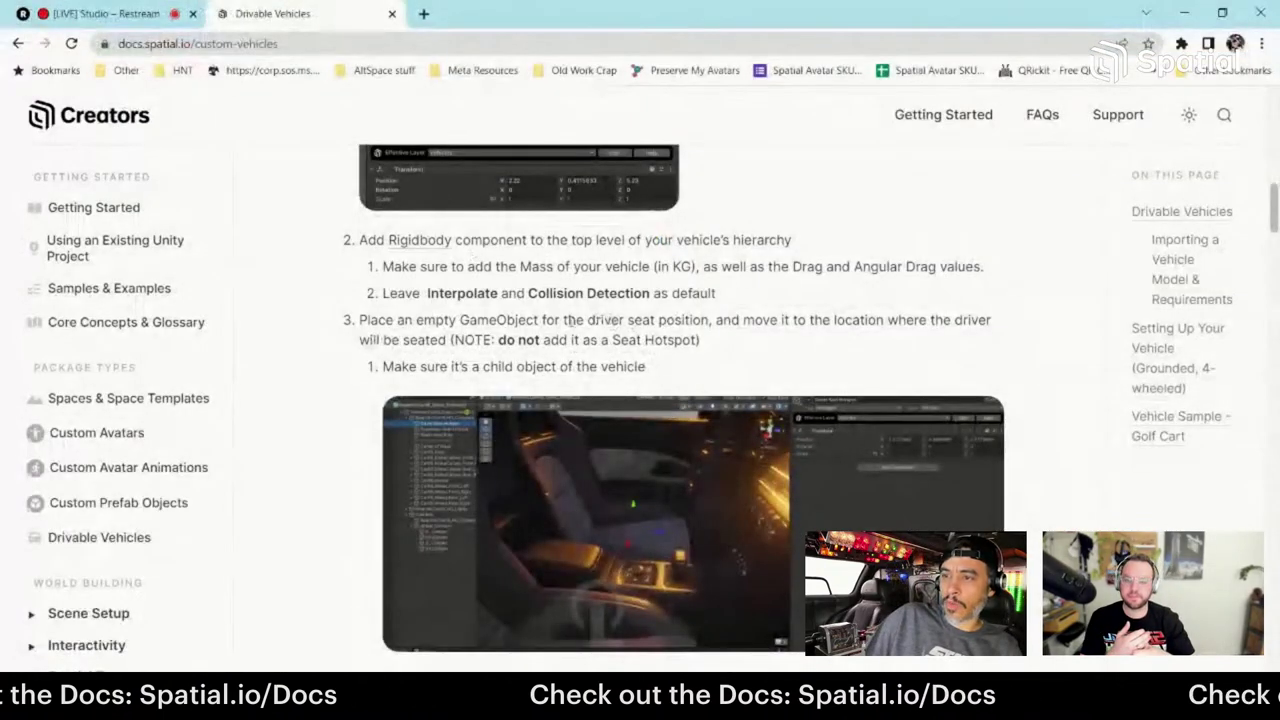
scroll(500, 270, down, 1)
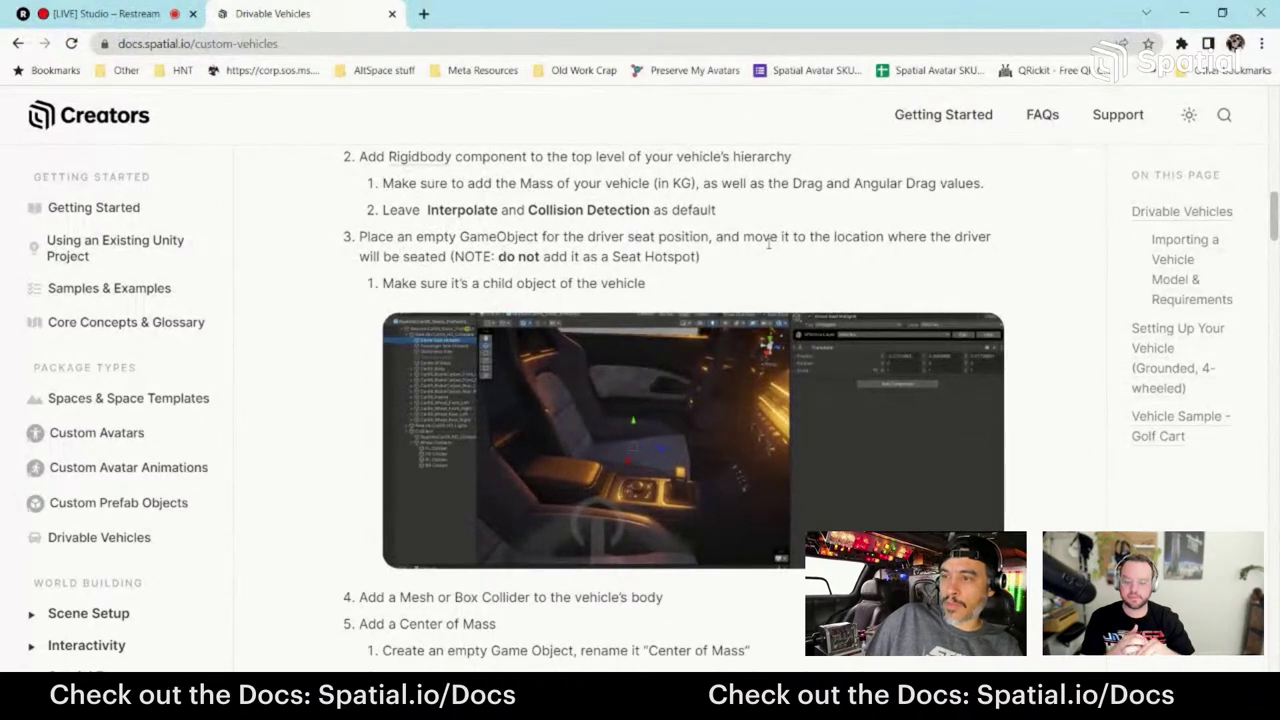
click(1184, 13)
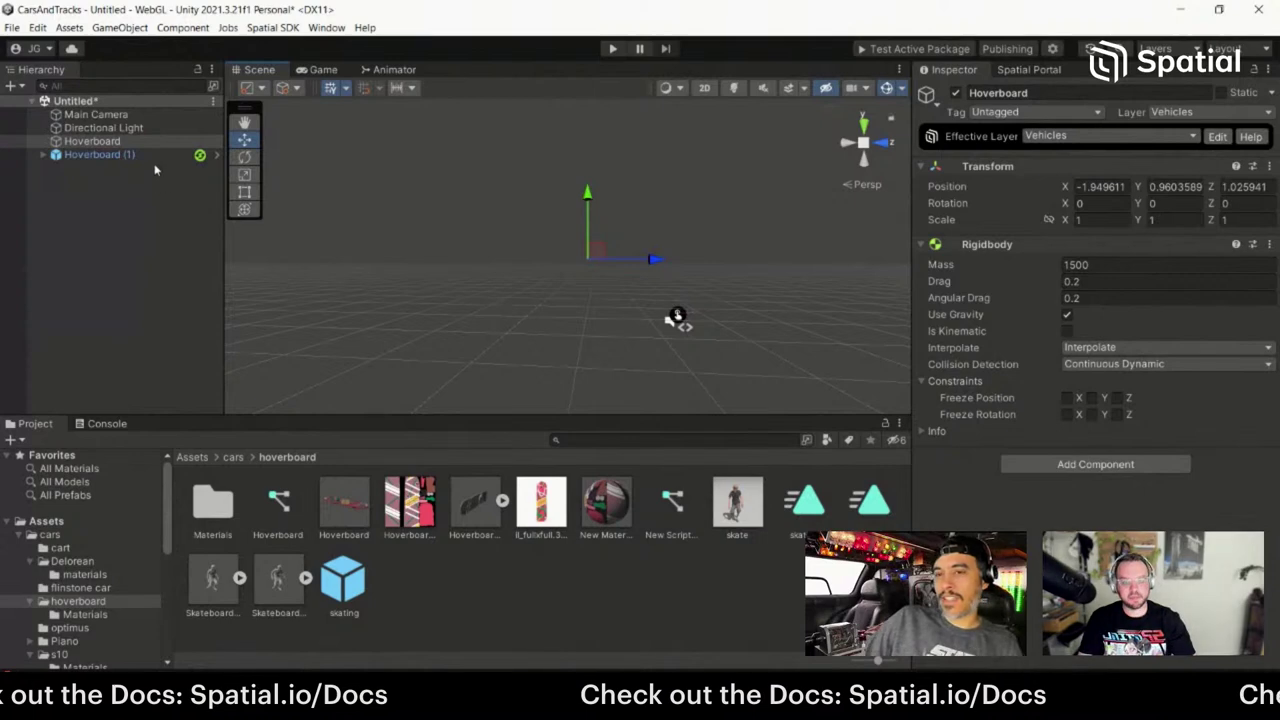
mouse_move(355, 667)
click(300, 575)
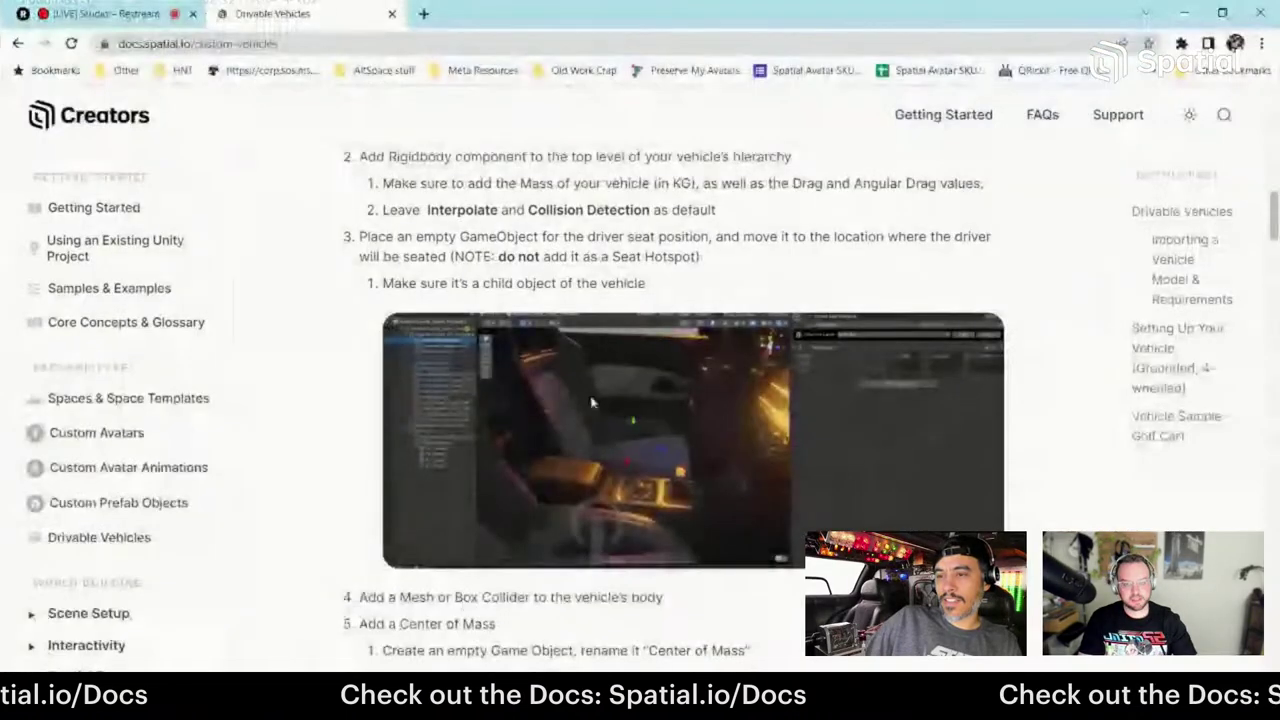
scroll(555, 332, down, 1)
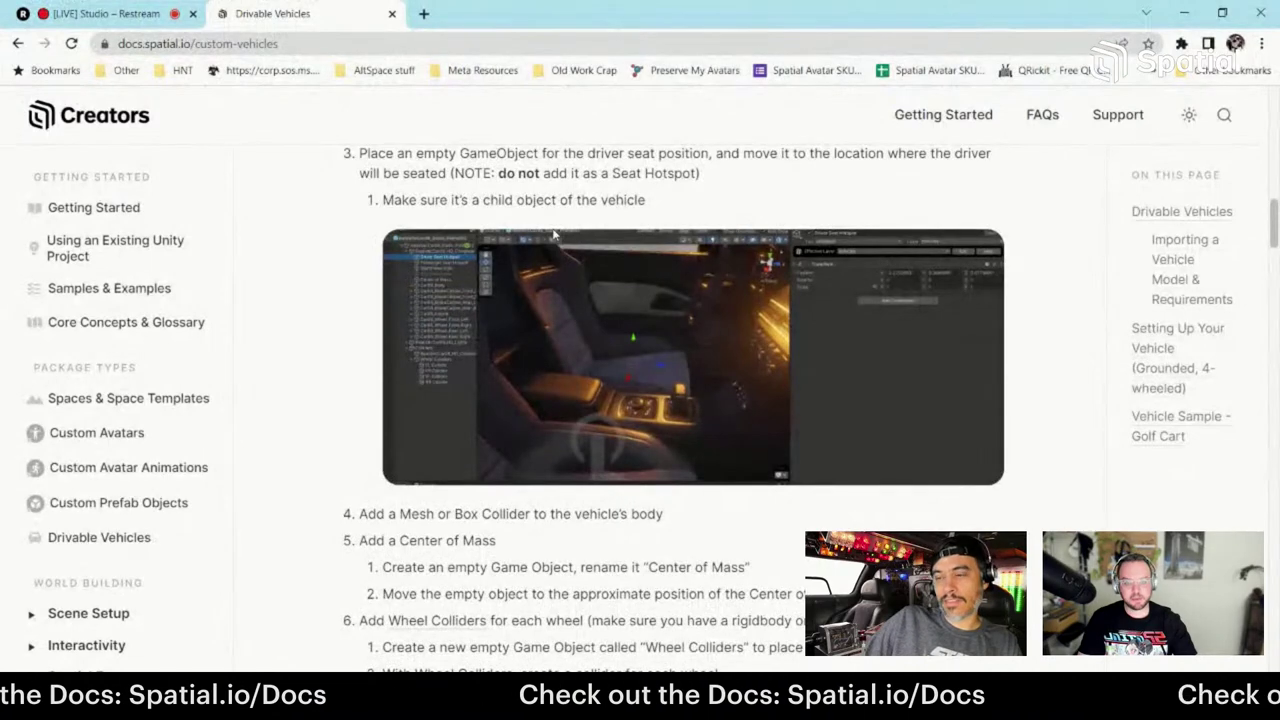
click(1184, 13)
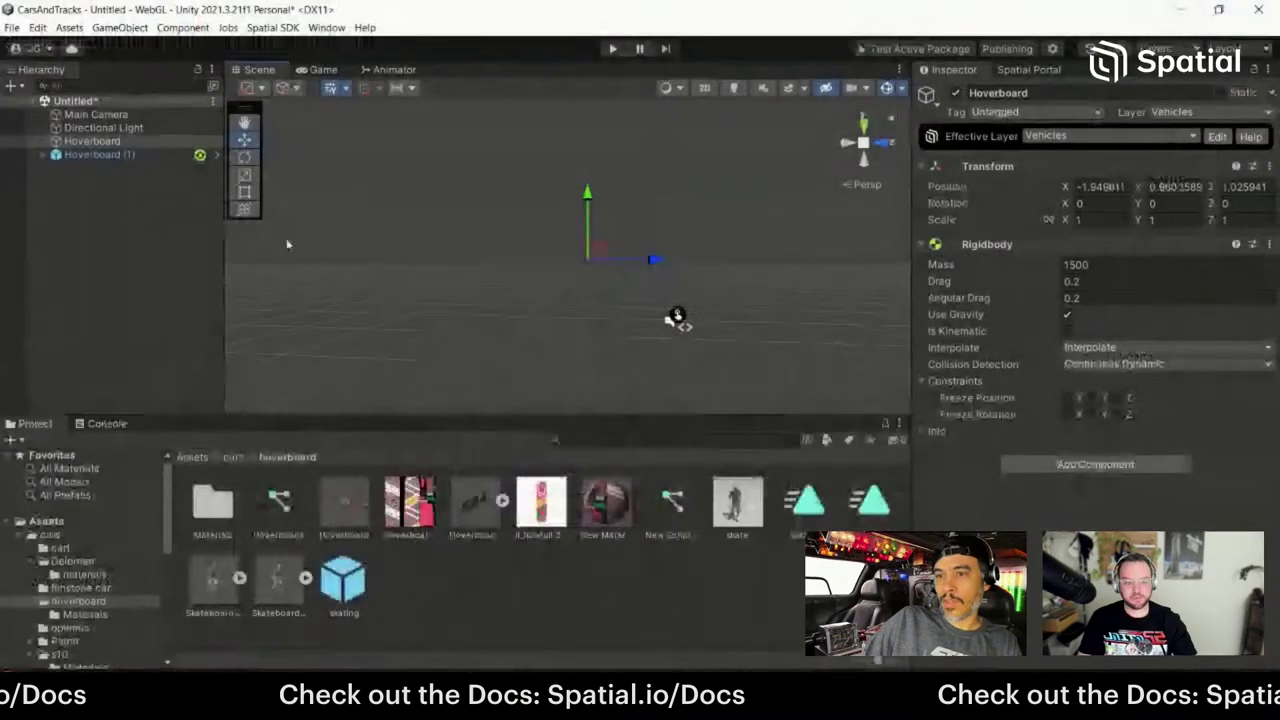
Step: Create an empty child object under the Hoverboard object and name it Seat Spot
right_click(118, 143)
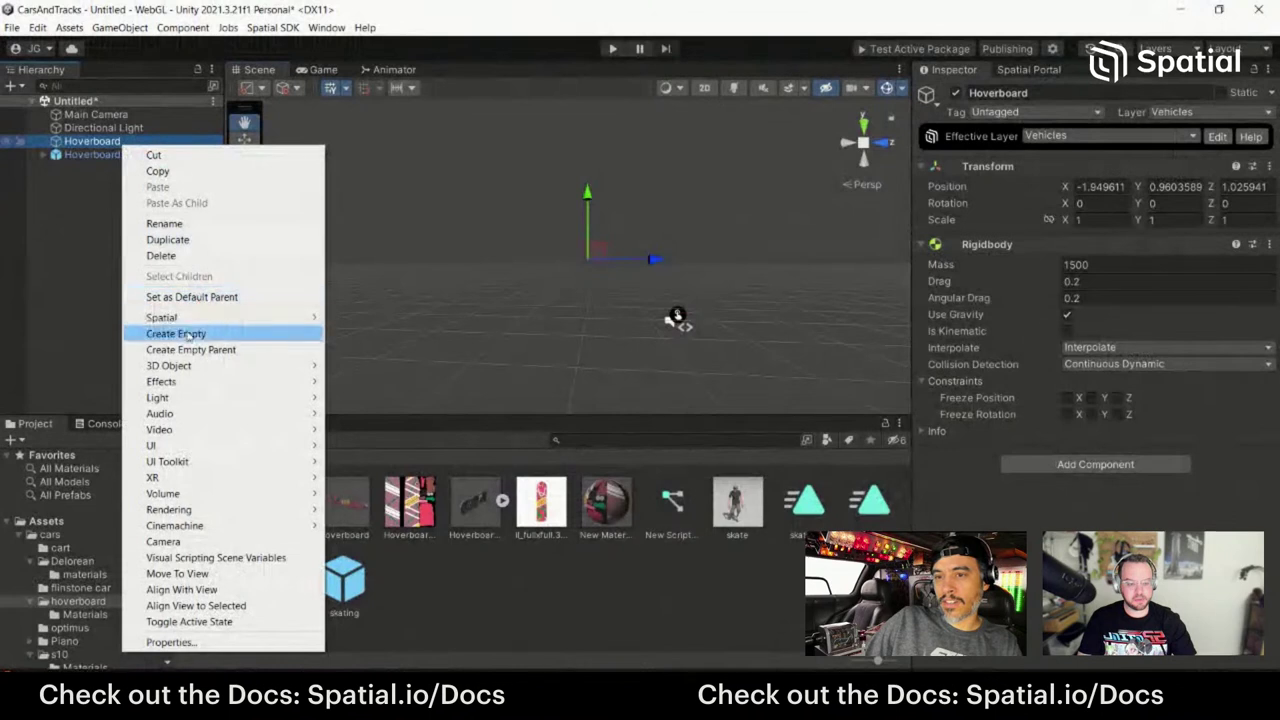
click(216, 335)
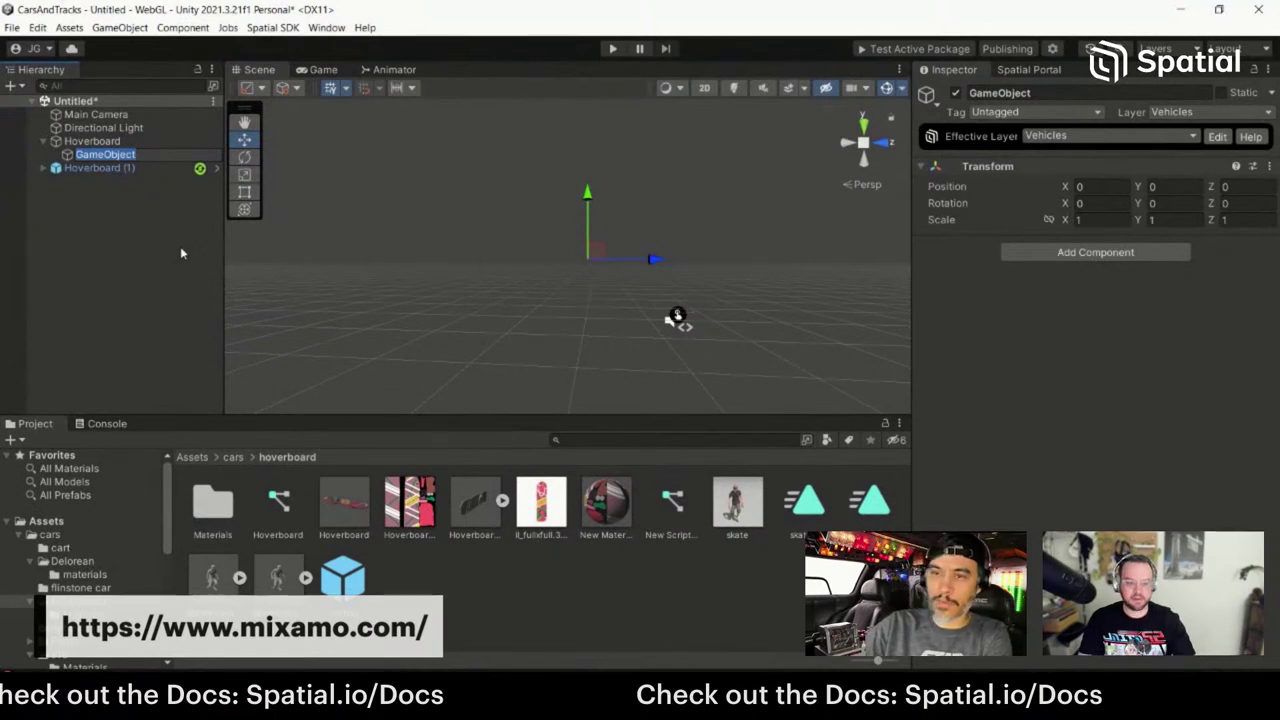
key(BackSpace)
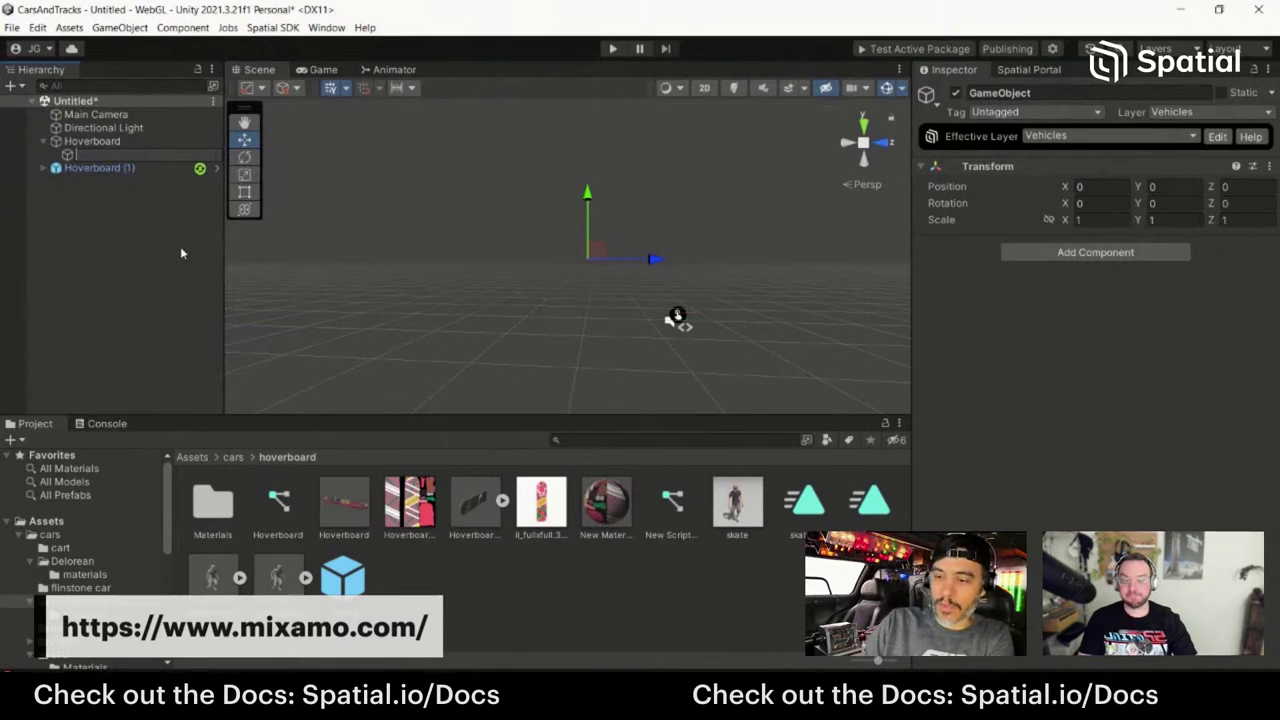
text(Seat)
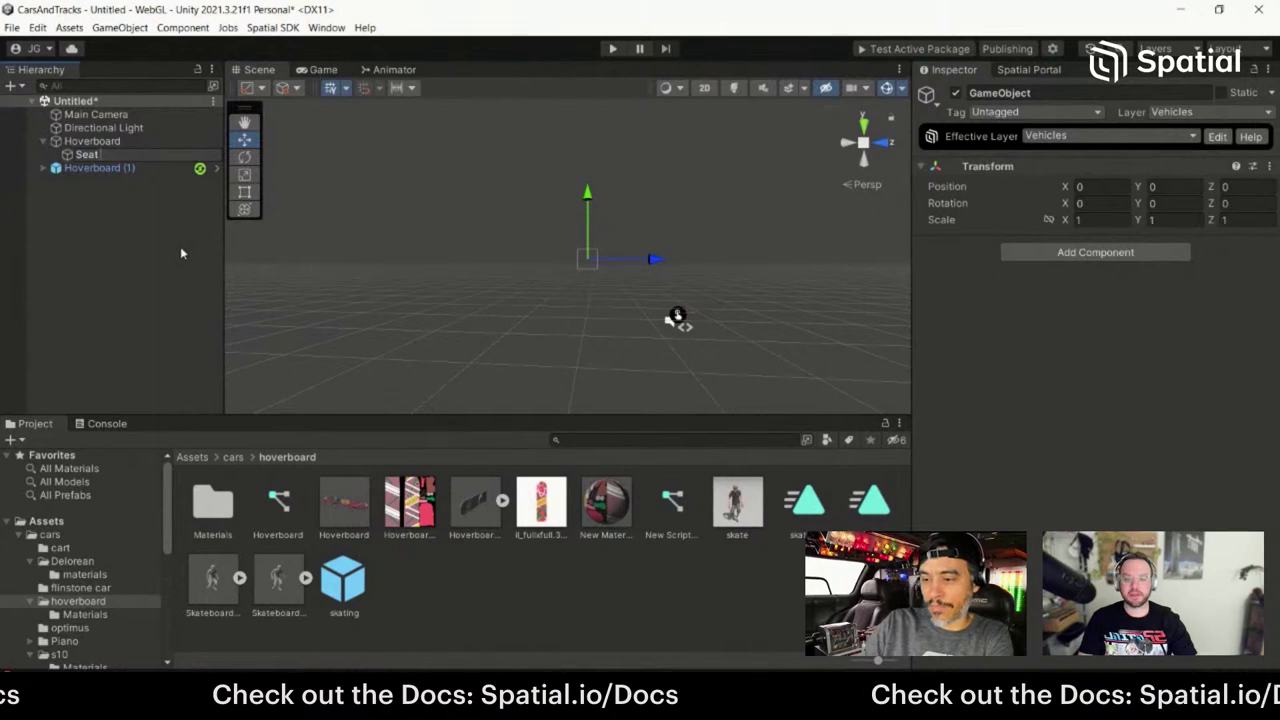
text( Spot)
key(Return)
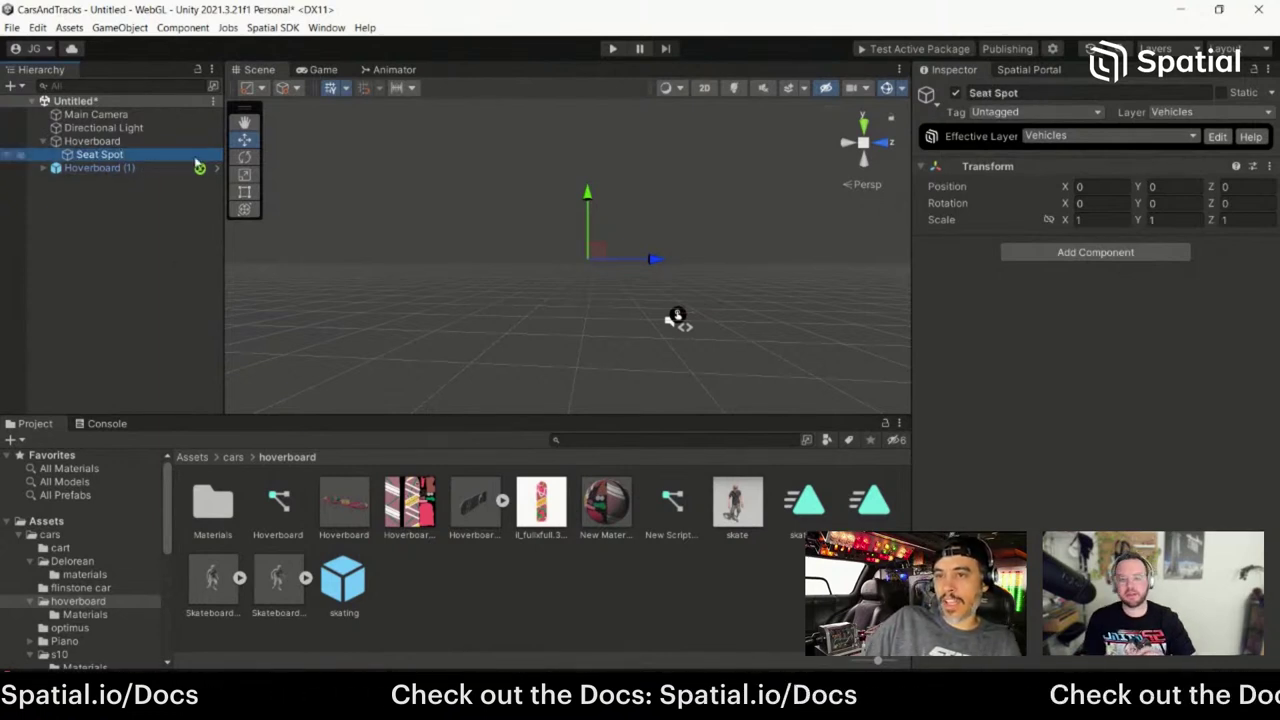
double_click(119, 157)
click(135, 141)
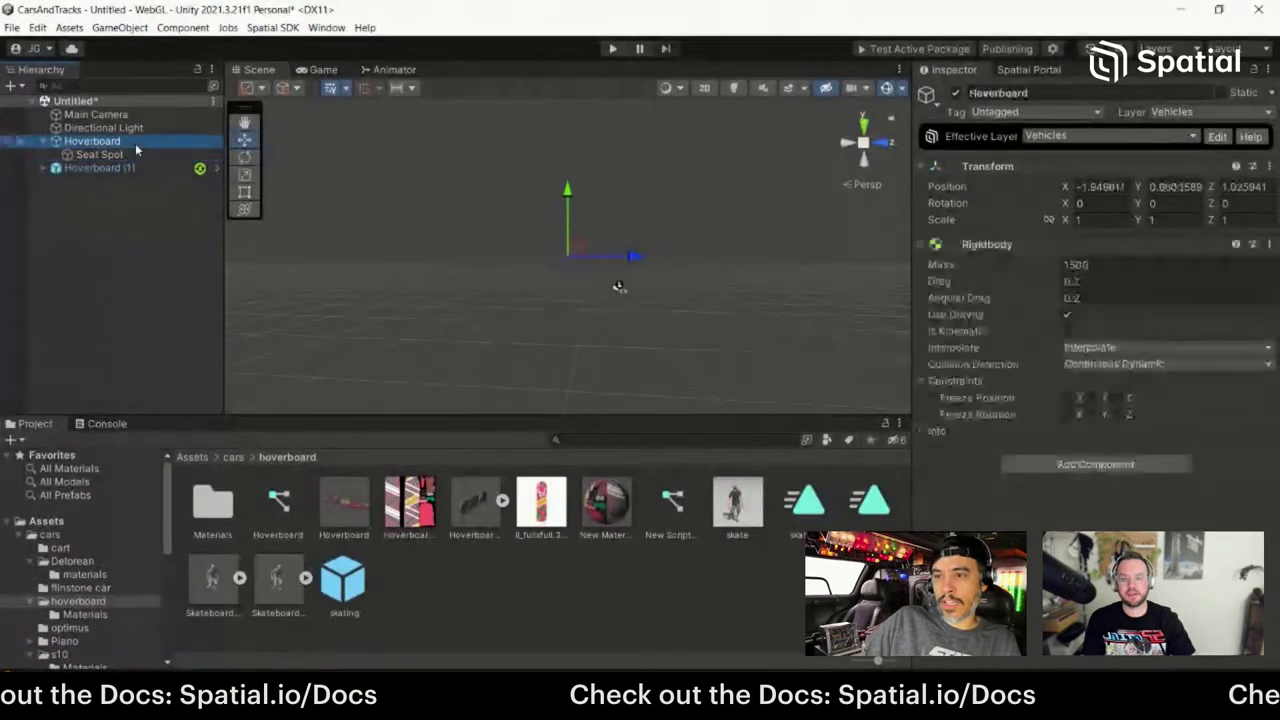
click(133, 157)
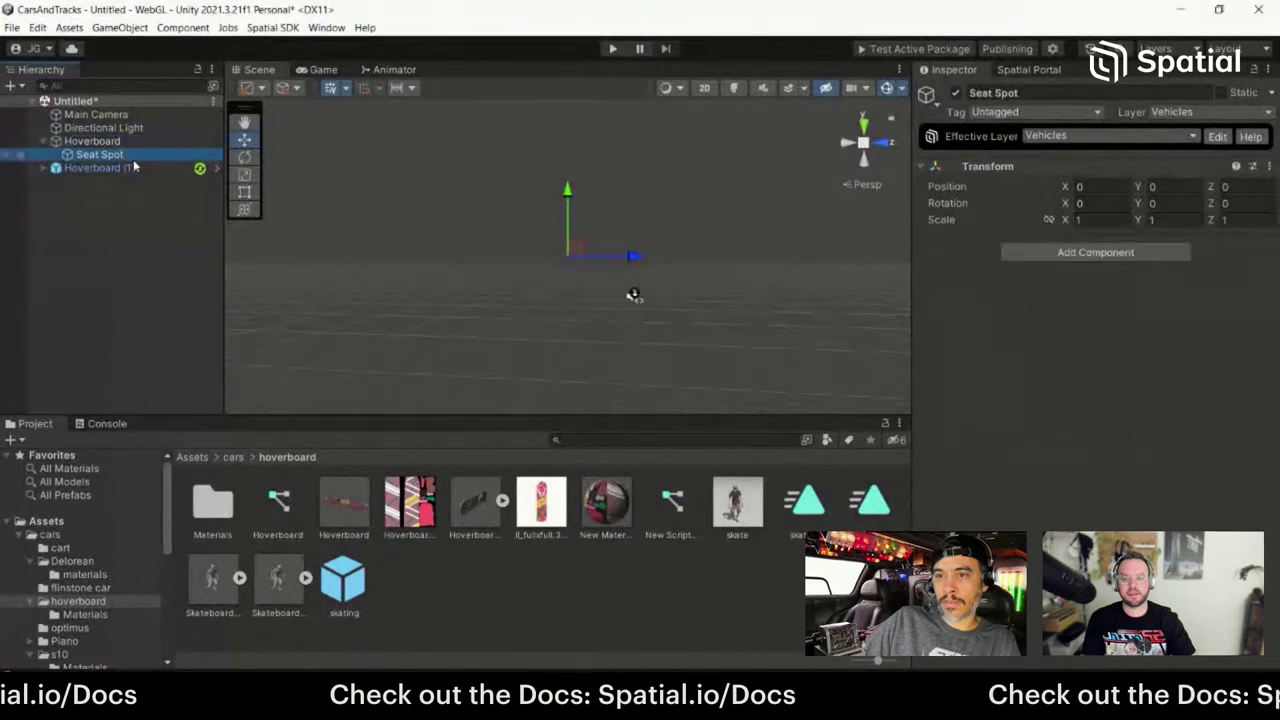
right_drag(600, 300, 560, 250)
click(160, 143)
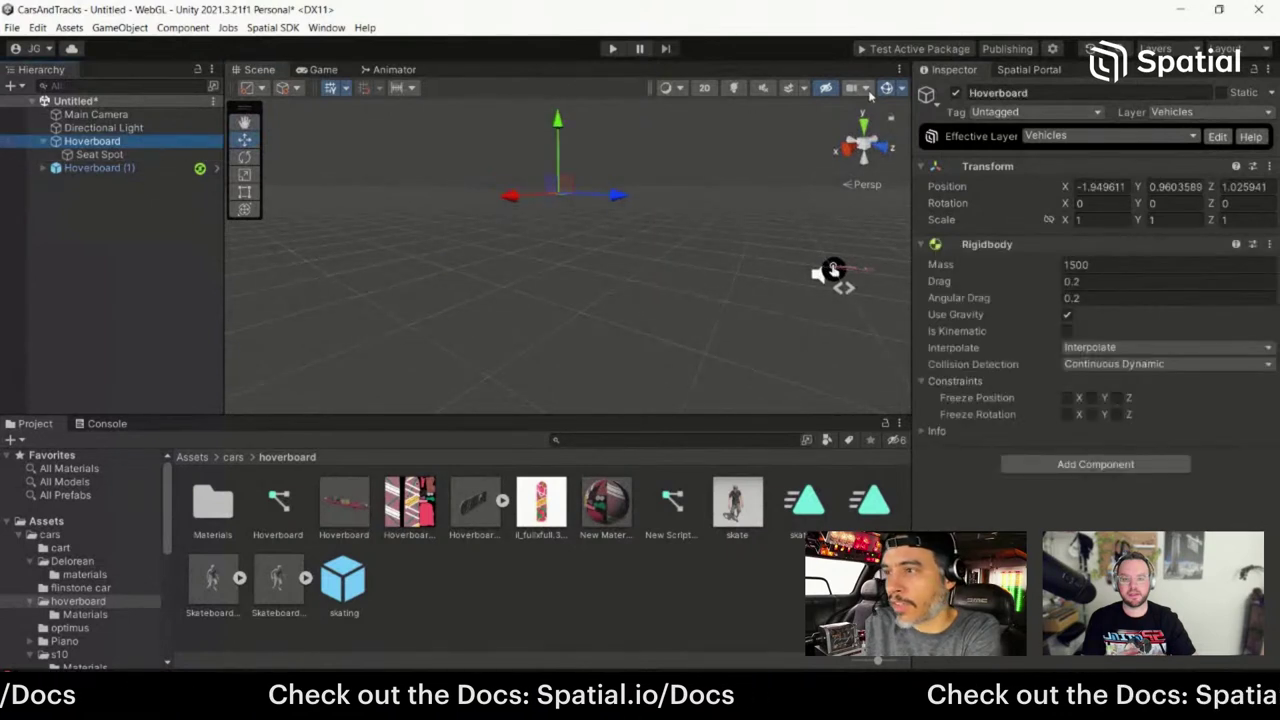
right_drag(800, 255, 760, 230)
Step: Check the guide's vehicle setup steps from the Vehicles layer to the body collider and Center of Mass in Chrome, returning to Unity
mouse_move(433, 583)
click(255, 615)
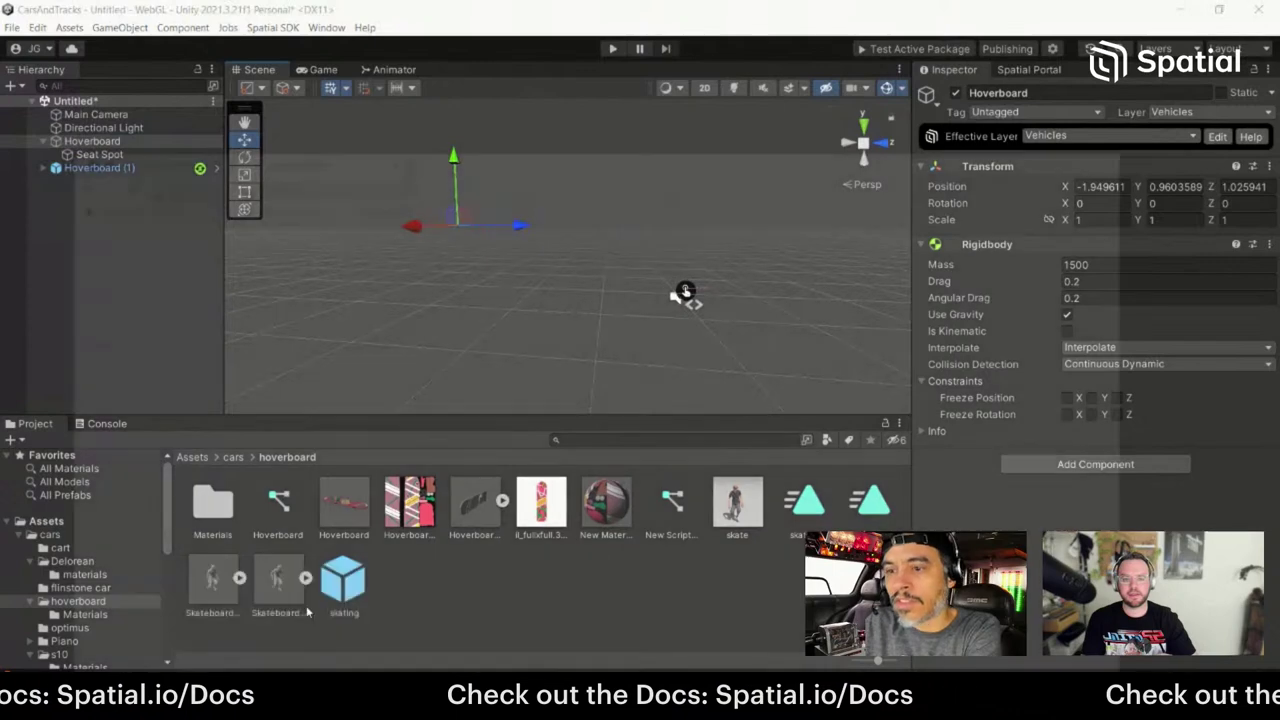
scroll(723, 400, down, 1)
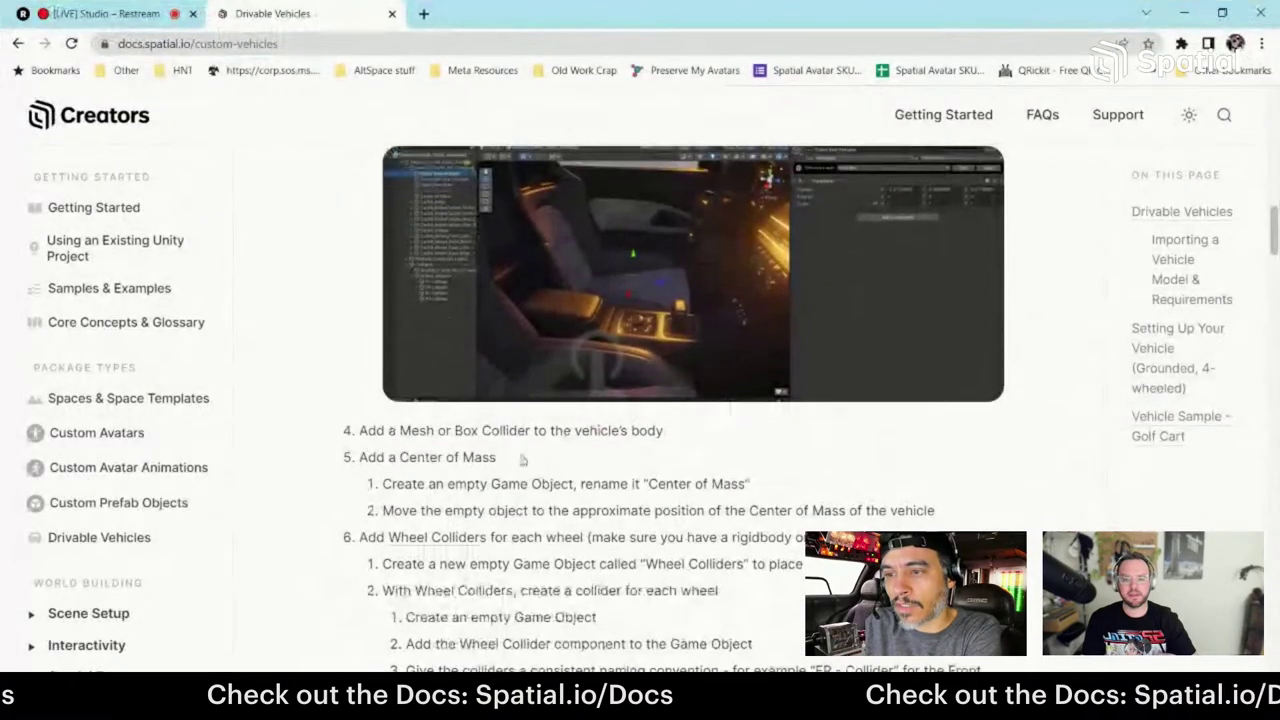
scroll(583, 267, up, 1)
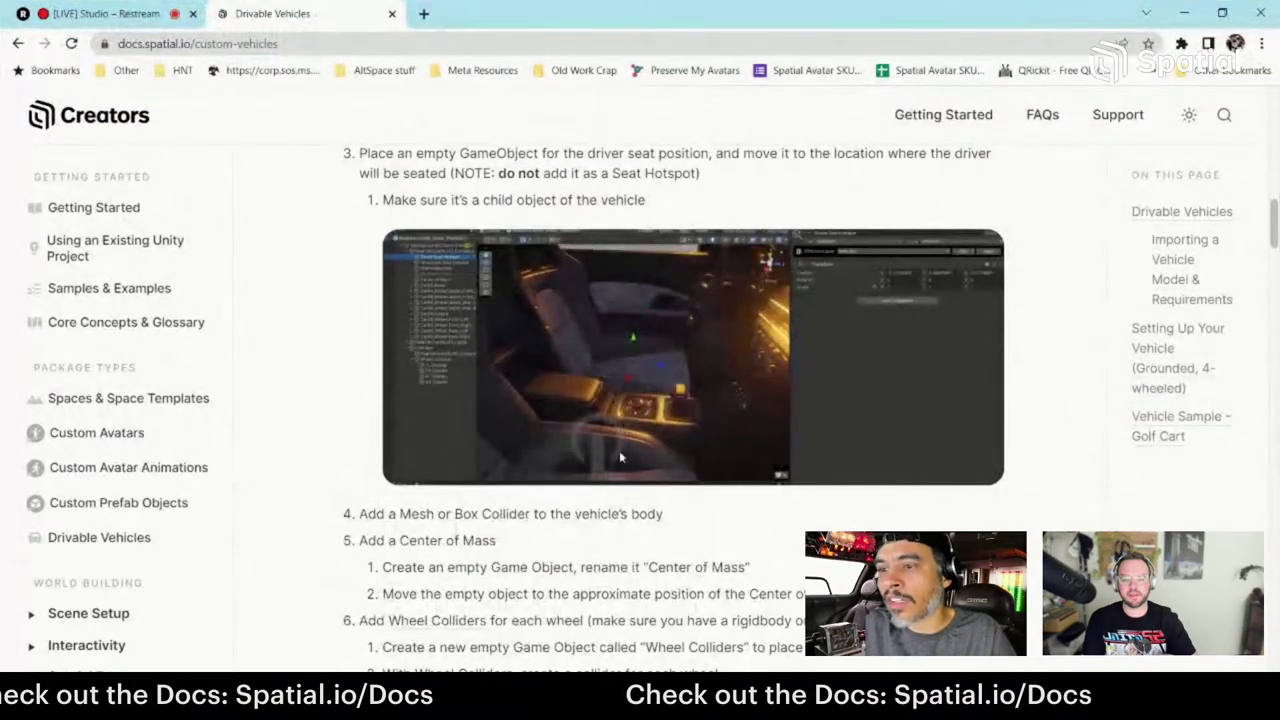
click(1184, 13)
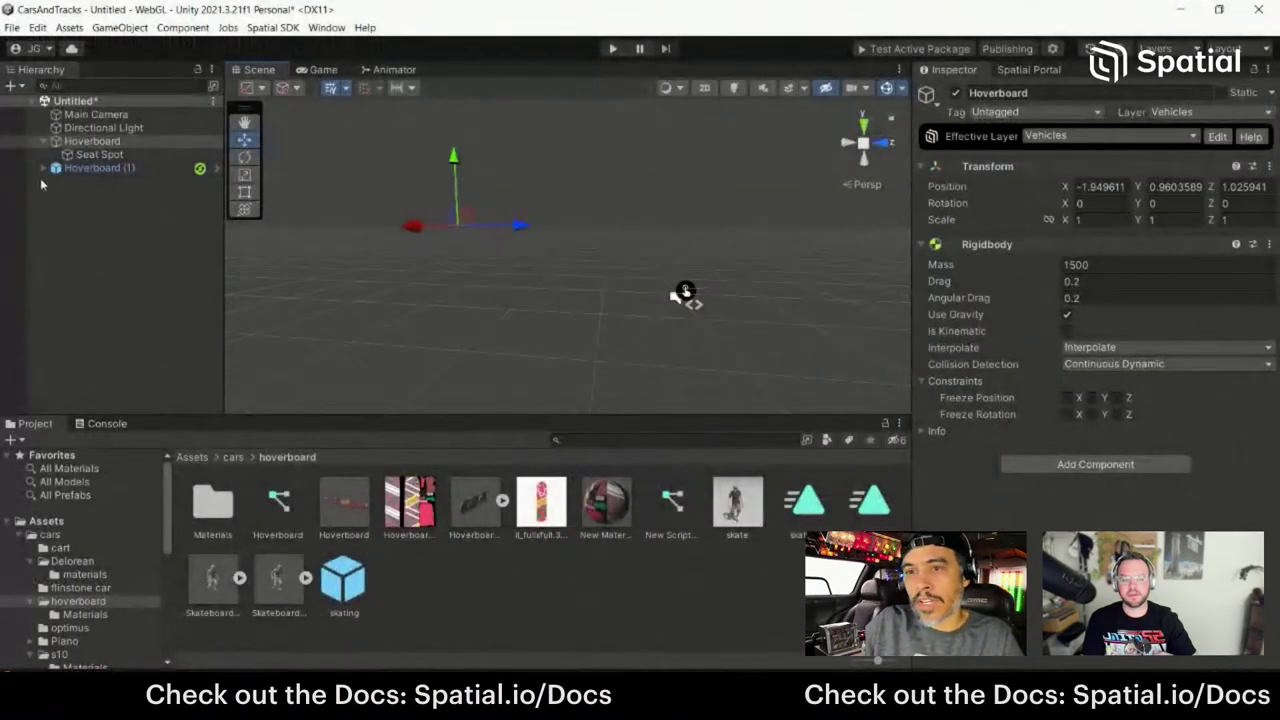
right_click(90, 141)
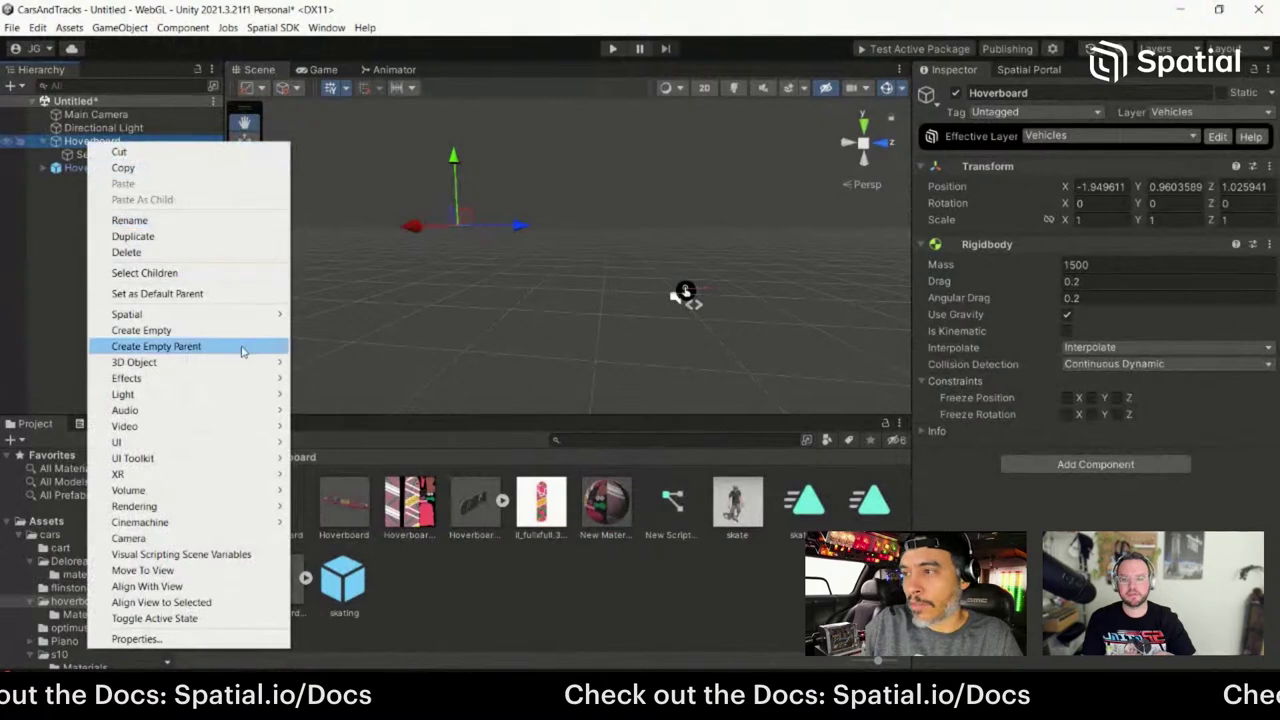
click(52, 252)
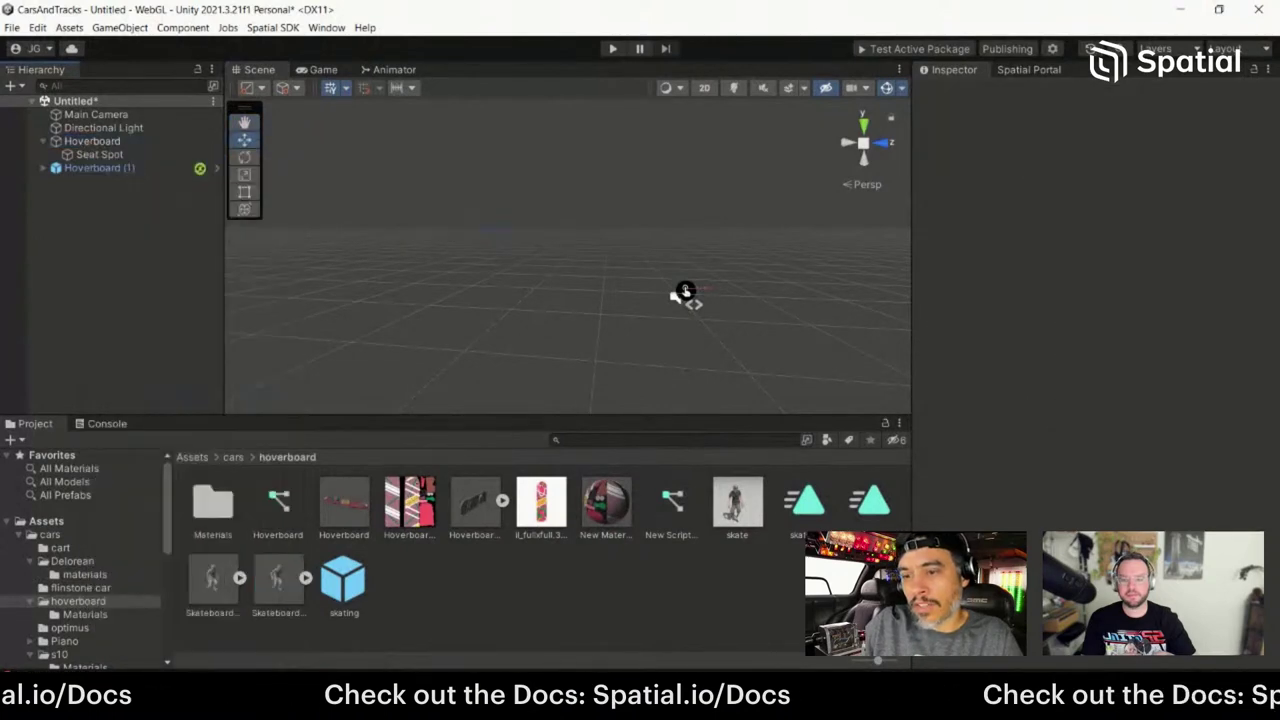
click(279, 652)
scroll(555, 409, up, 3)
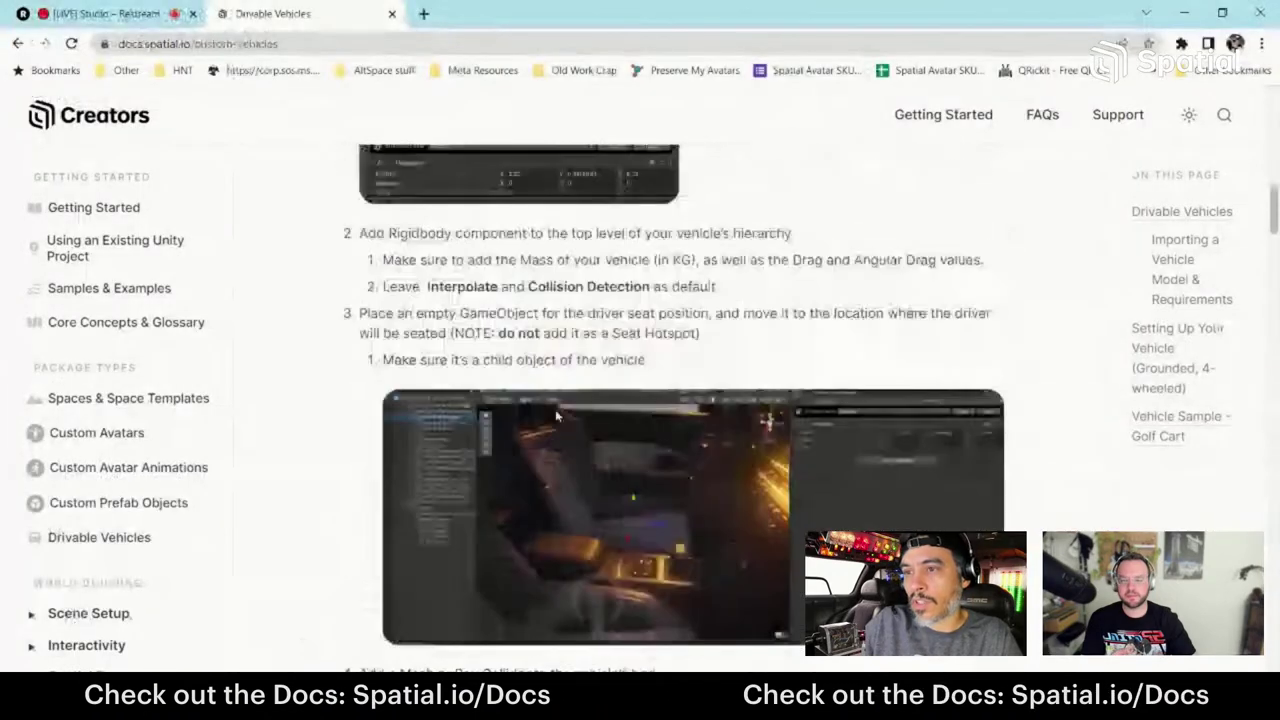
scroll(556, 416, up, 2)
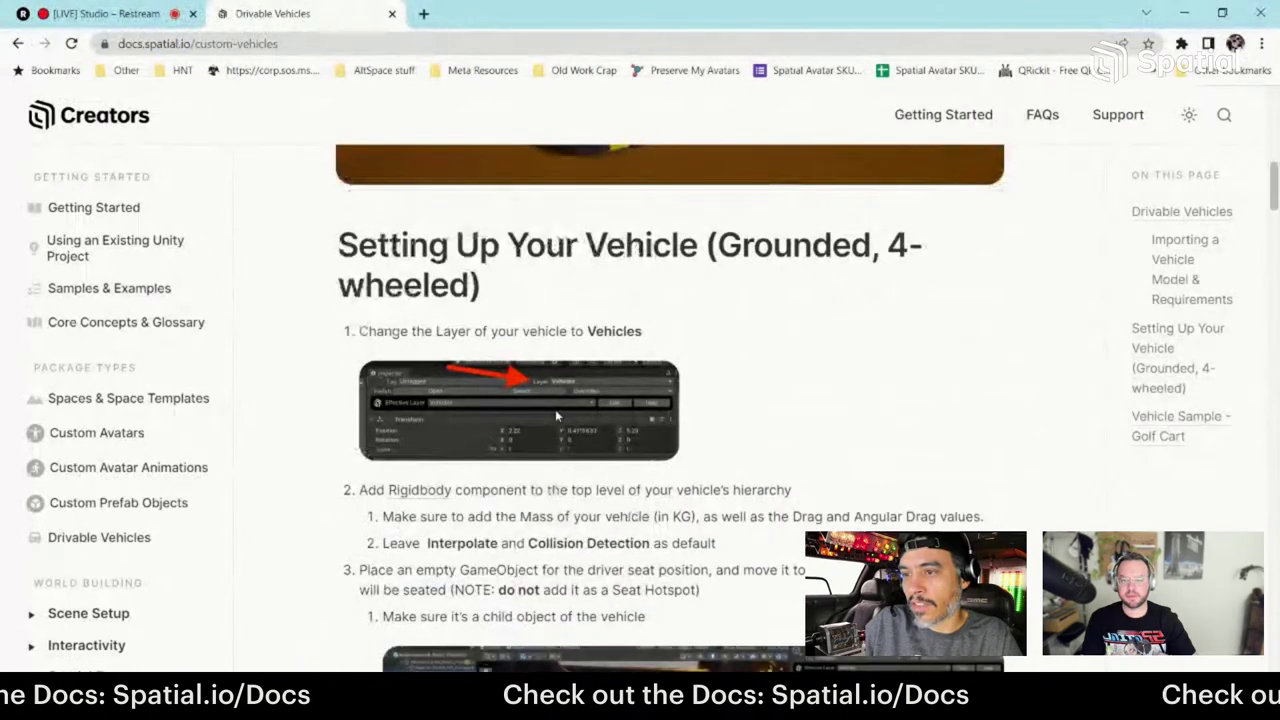
scroll(555, 409, down, 3)
click(1184, 13)
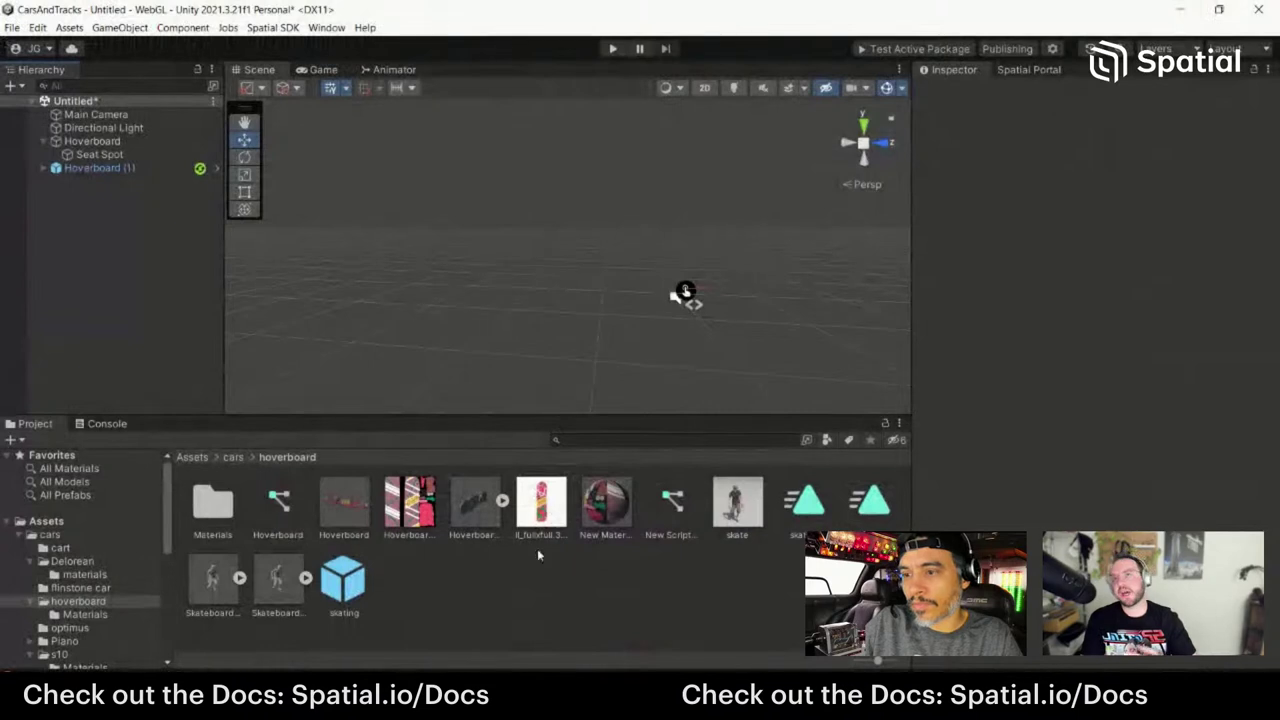
Step: Add the textured hoverboard model from the hoverboard folder as a child of the Hoverboard object and frame it in the scene
drag(475, 502, 103, 158)
alt+drag(700, 300, 794, 393)
key(f)
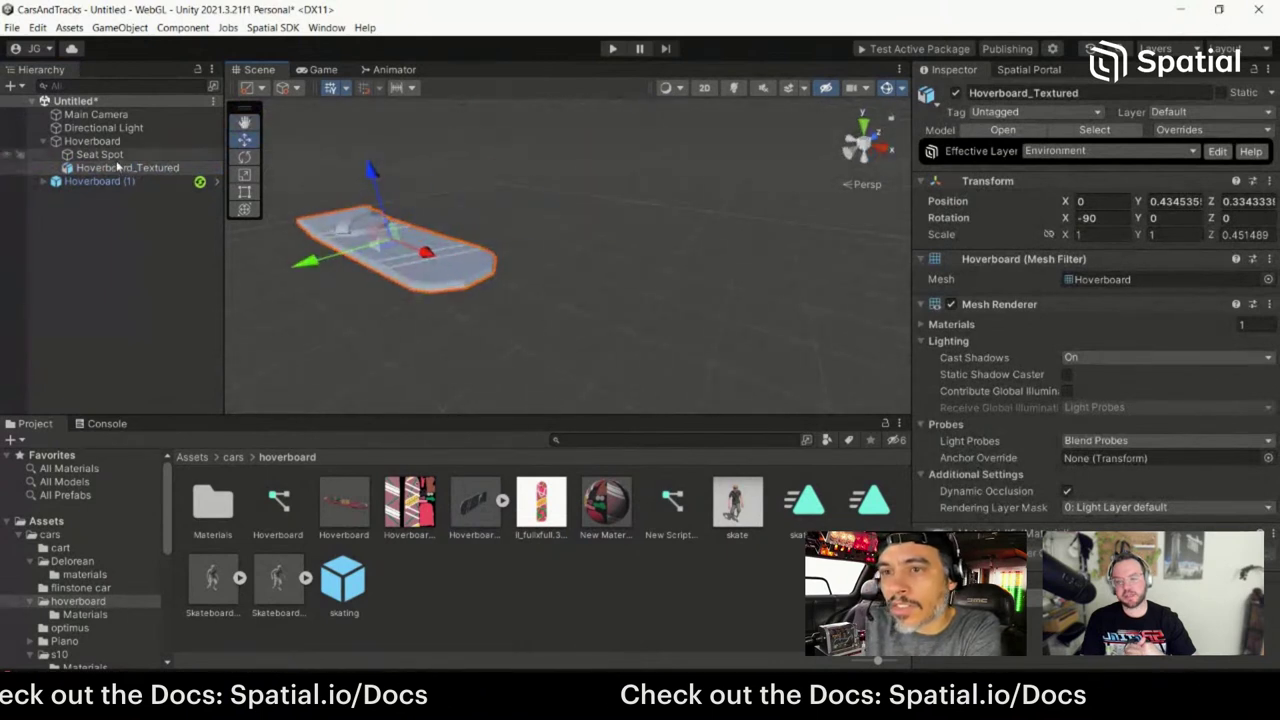
double_click(105, 141)
click(122, 168)
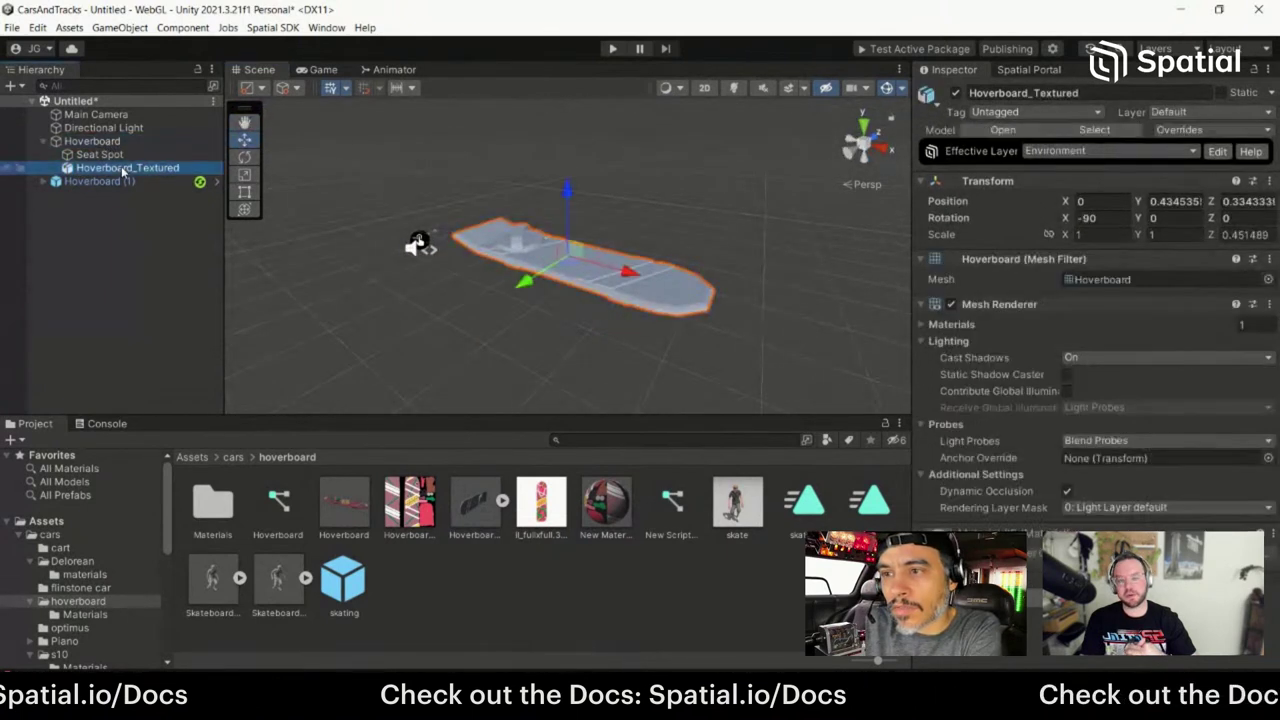
alt+drag(745, 290, 660, 340)
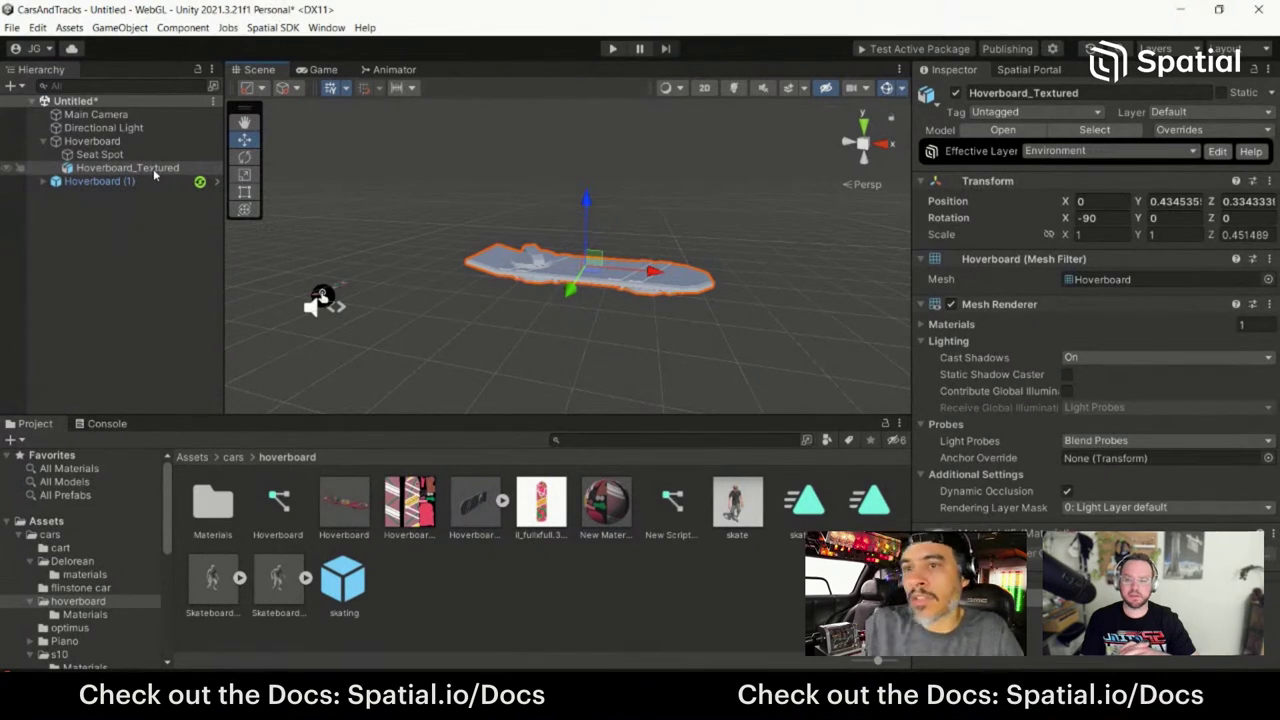
right_click(153, 168)
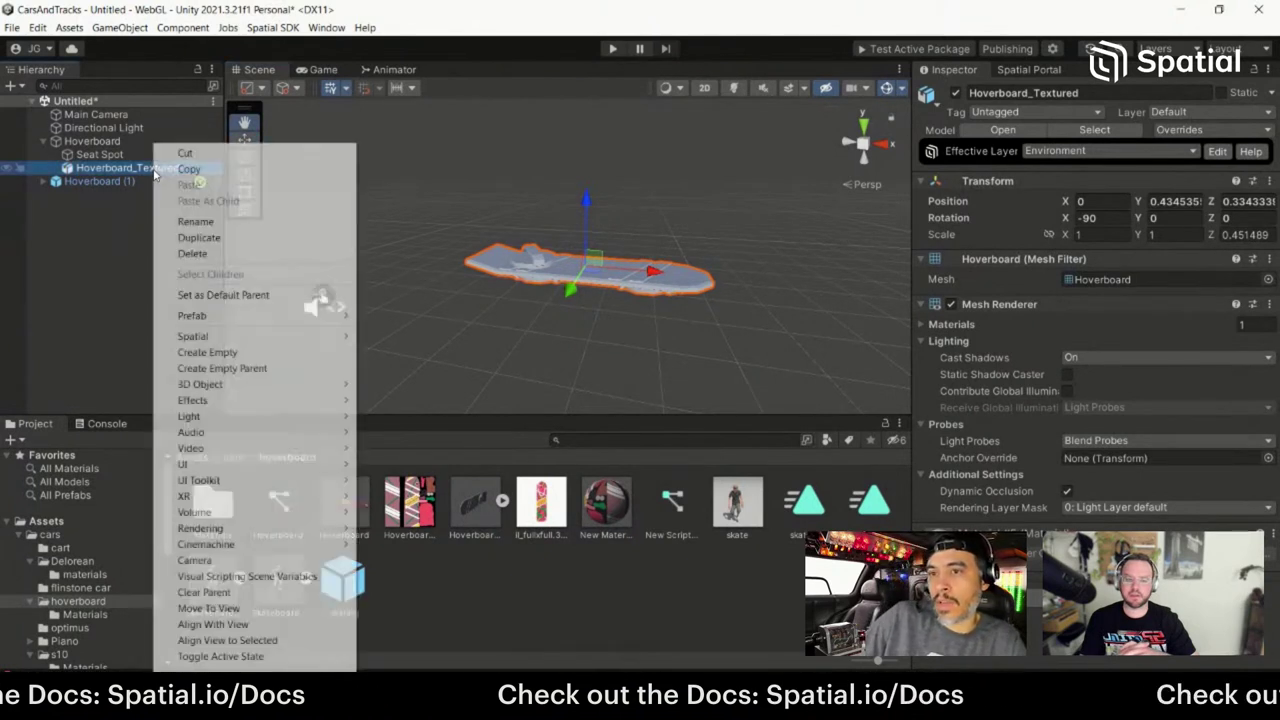
click(105, 141)
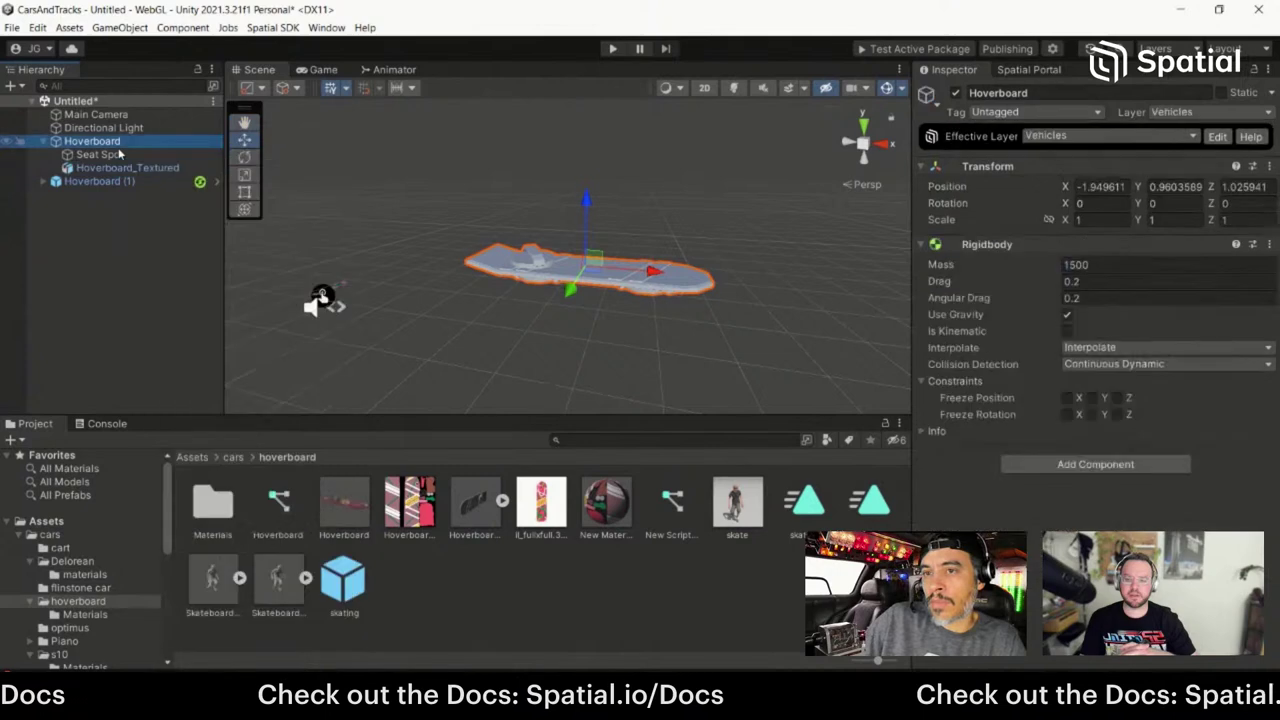
right_click(118, 145)
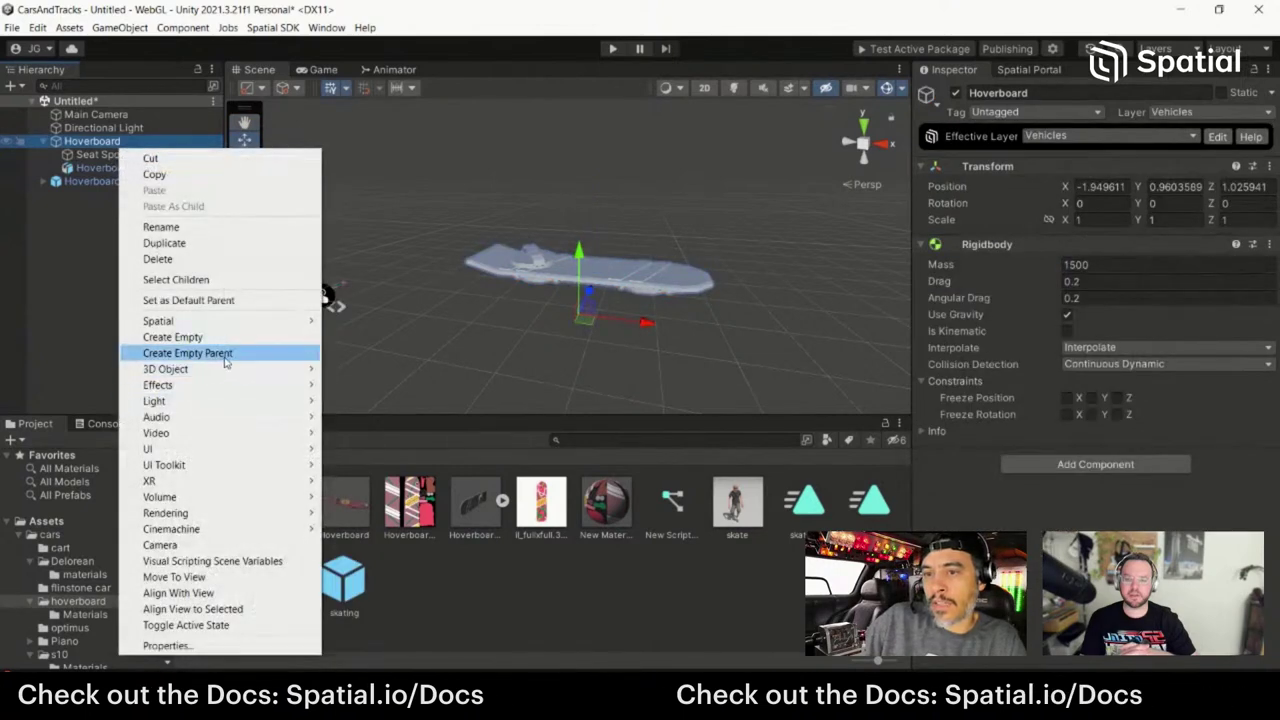
click(226, 355)
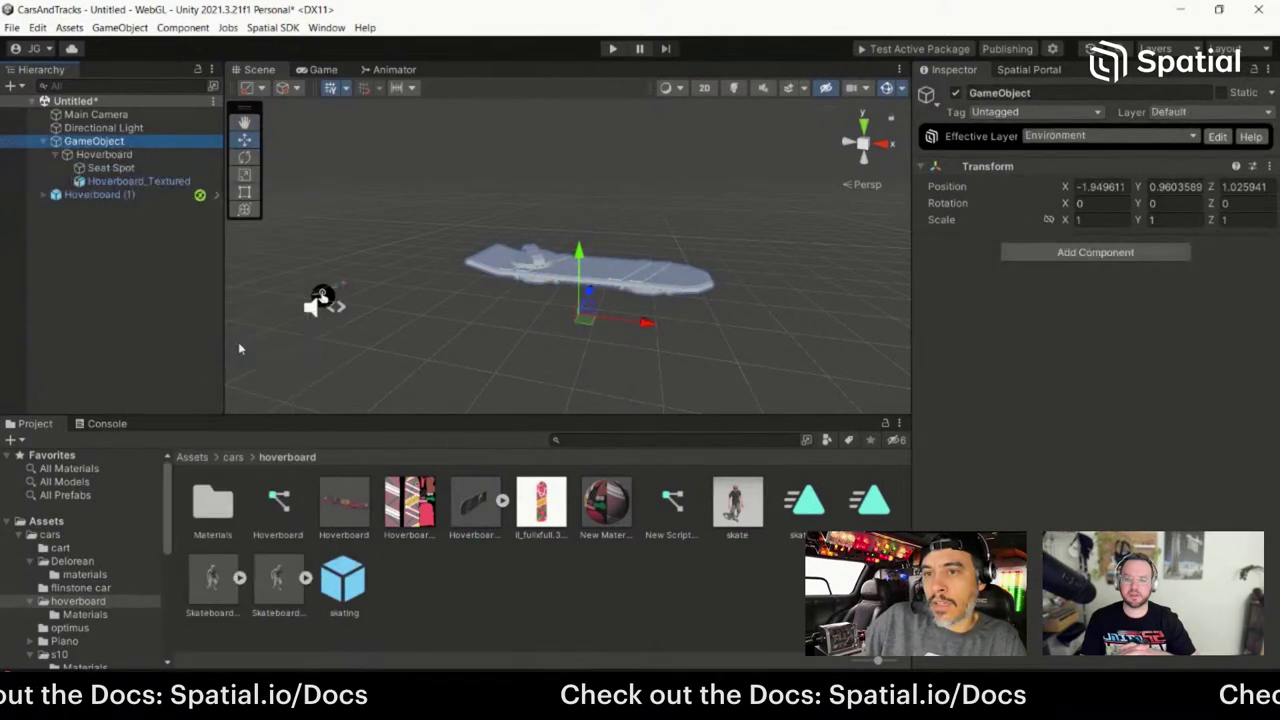
key(ctrl+z)
Step: Create another empty child object under the Hoverboard object and name it Box Collider
right_click(132, 146)
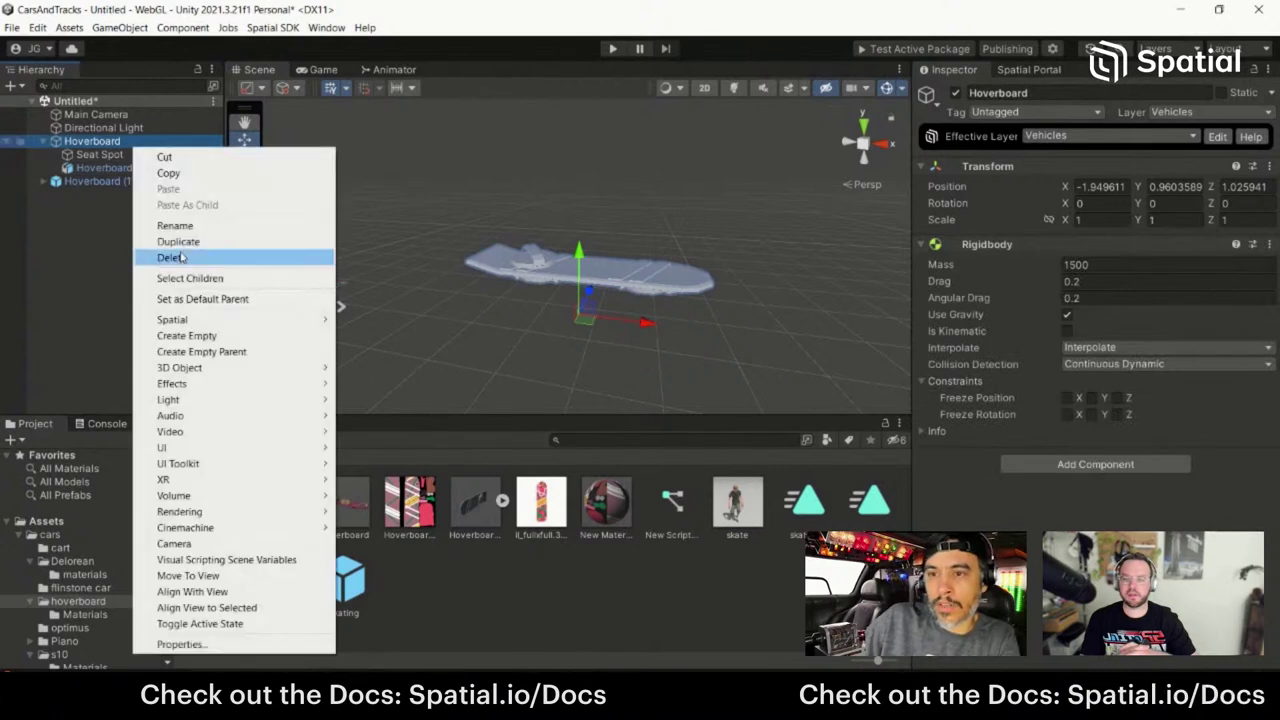
click(236, 339)
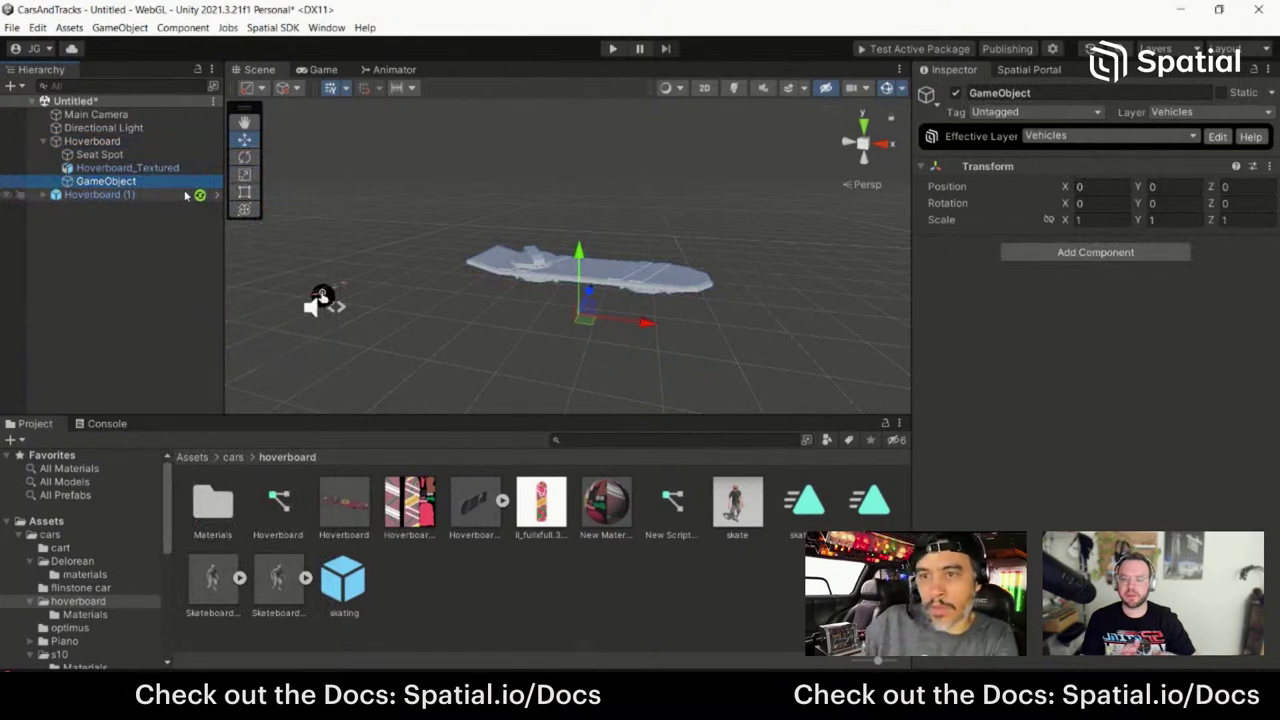
click(93, 182)
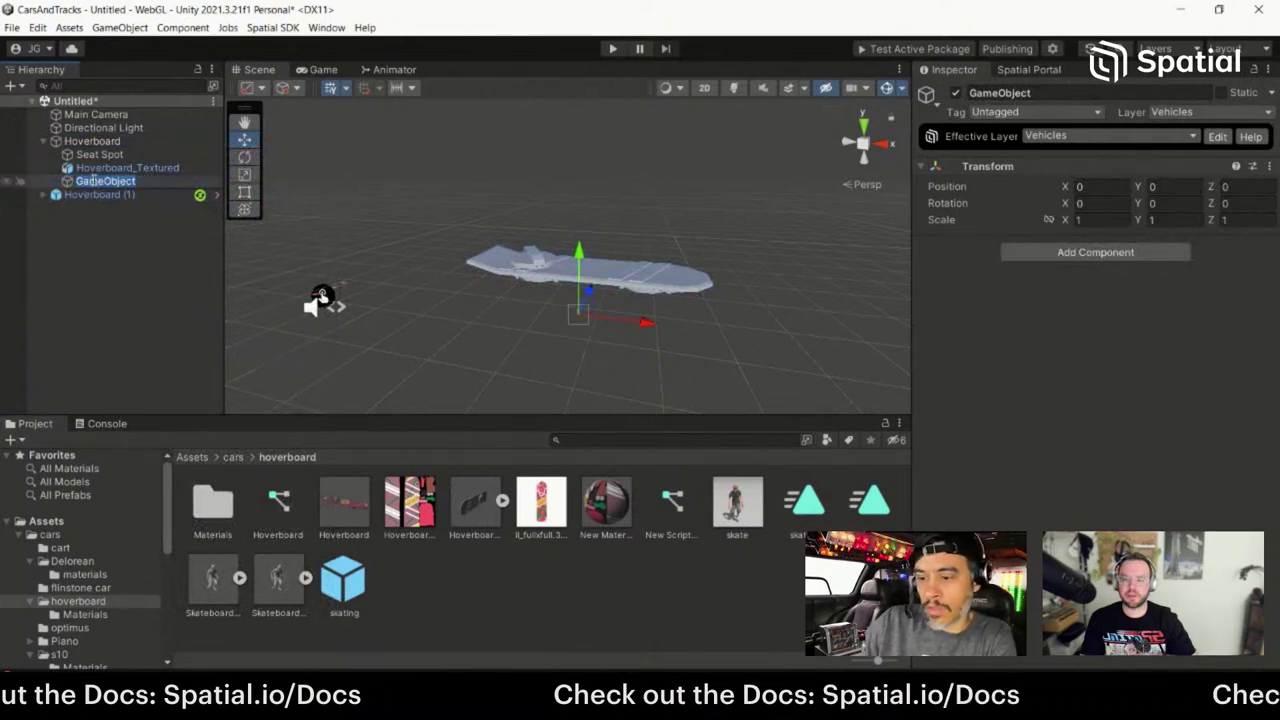
text(Box Colli)
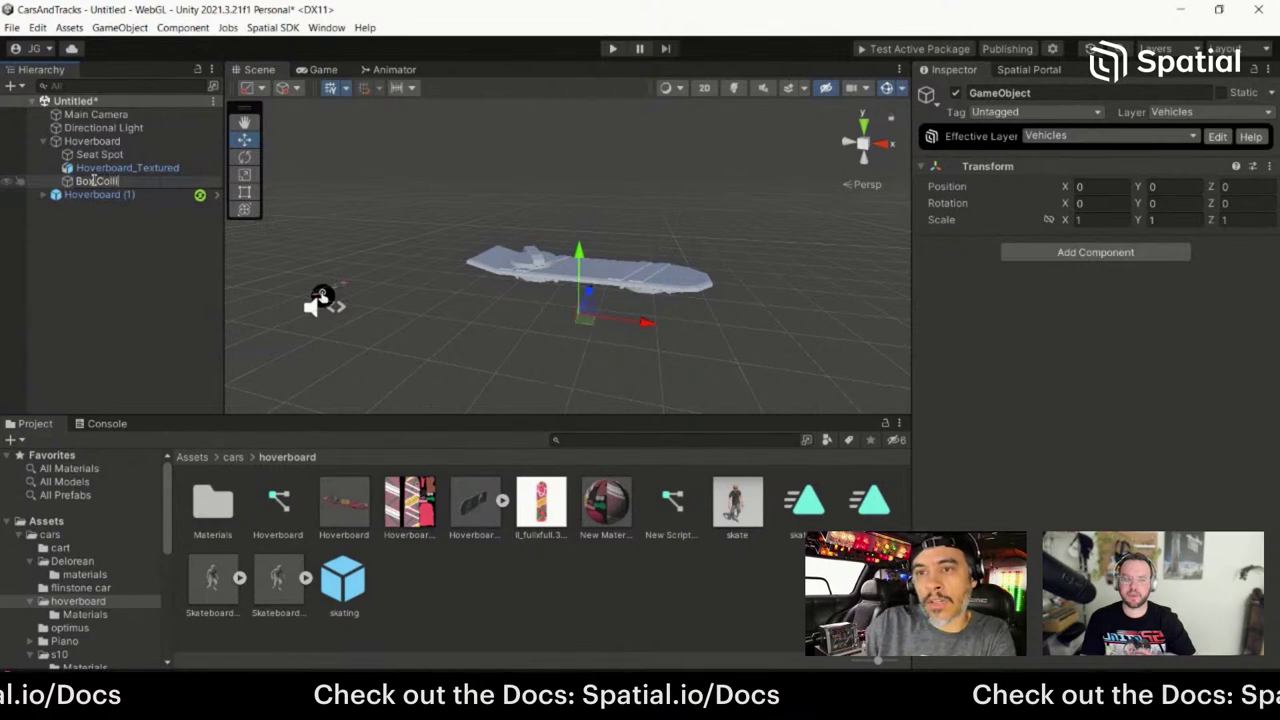
text(der)
key(Return)
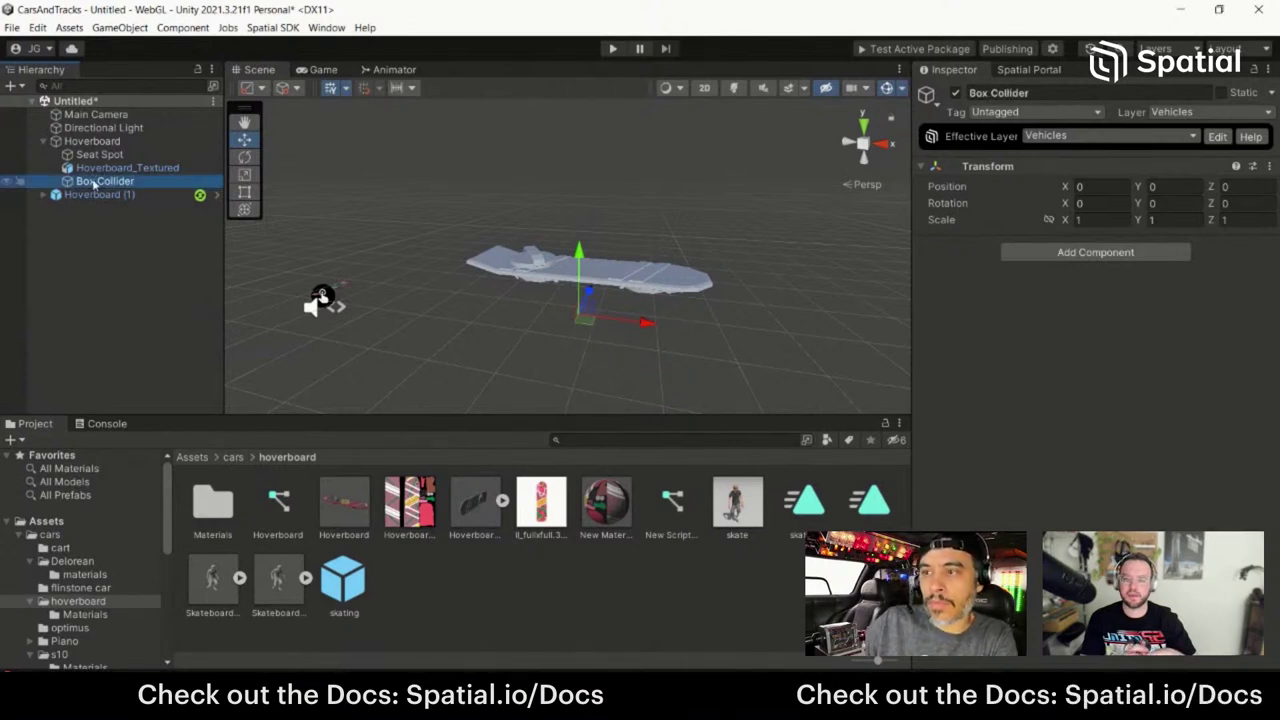
Step: Add a Box Collider component to the Box Collider object
click(1095, 252)
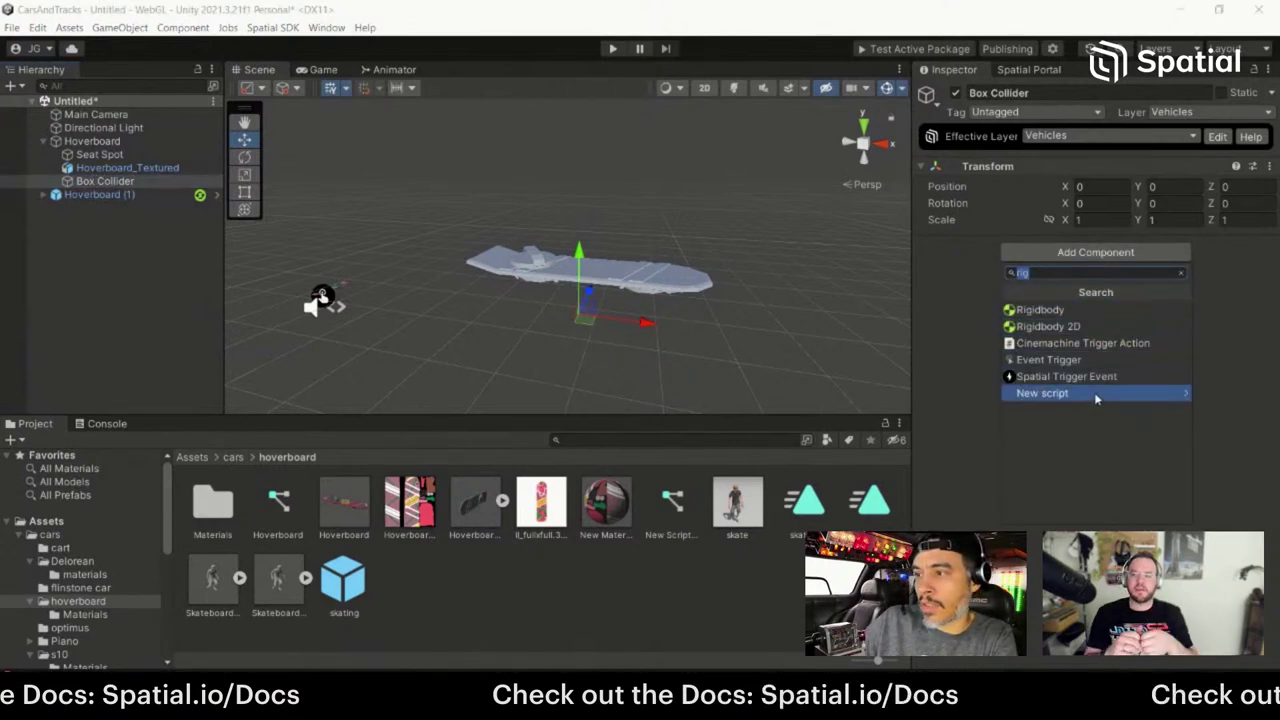
text(box)
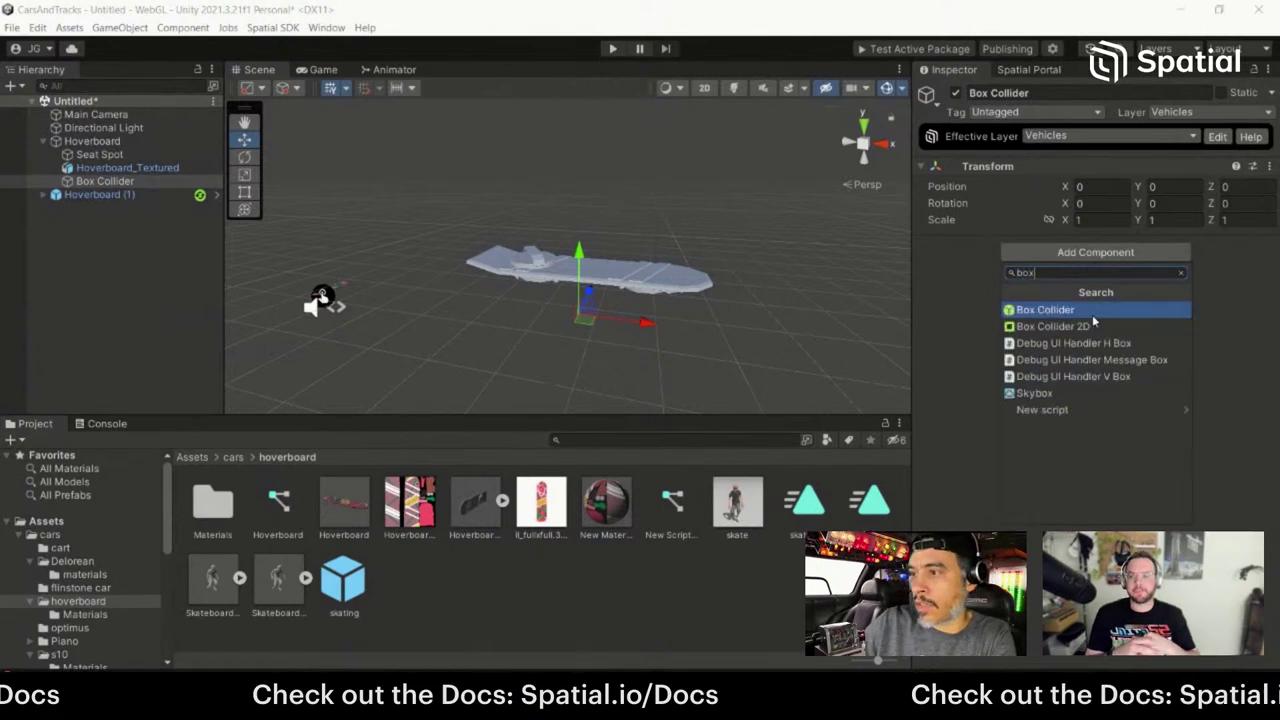
click(1092, 314)
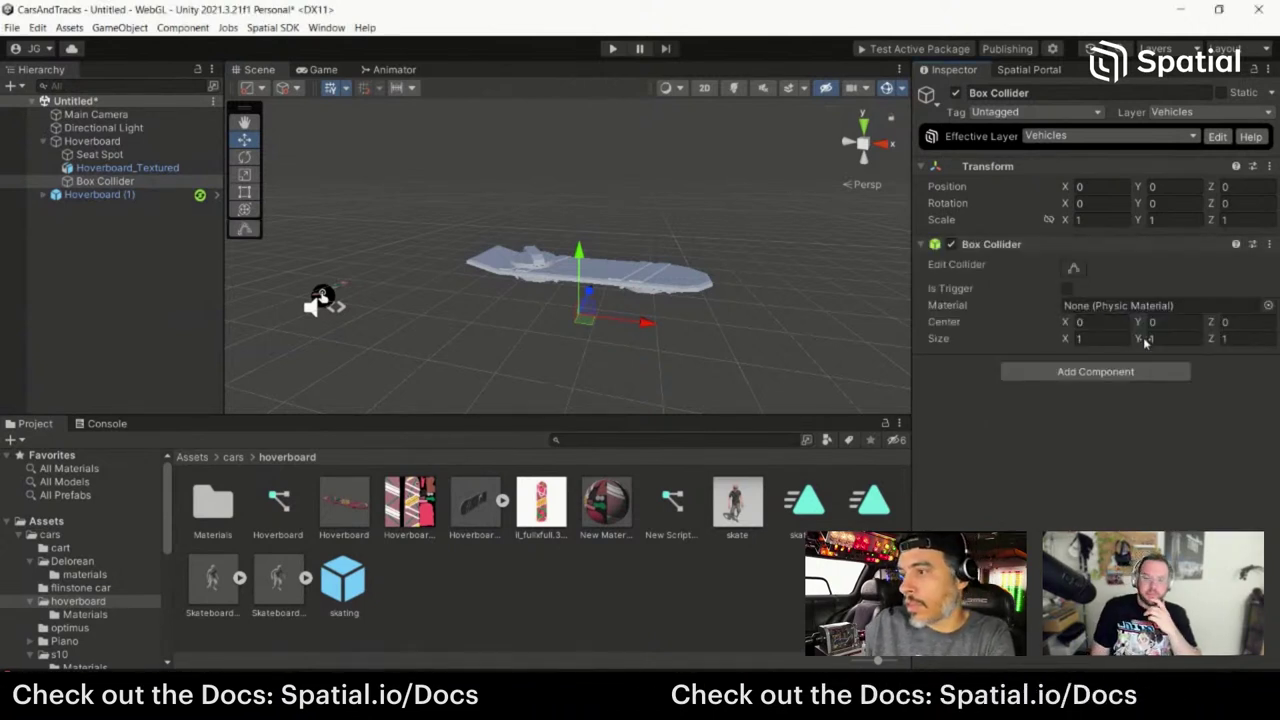
Step: Reshape the box collider around the hoverboard's width and thickness, about 0.60 along Z and 0.33 along Y
click(1073, 269)
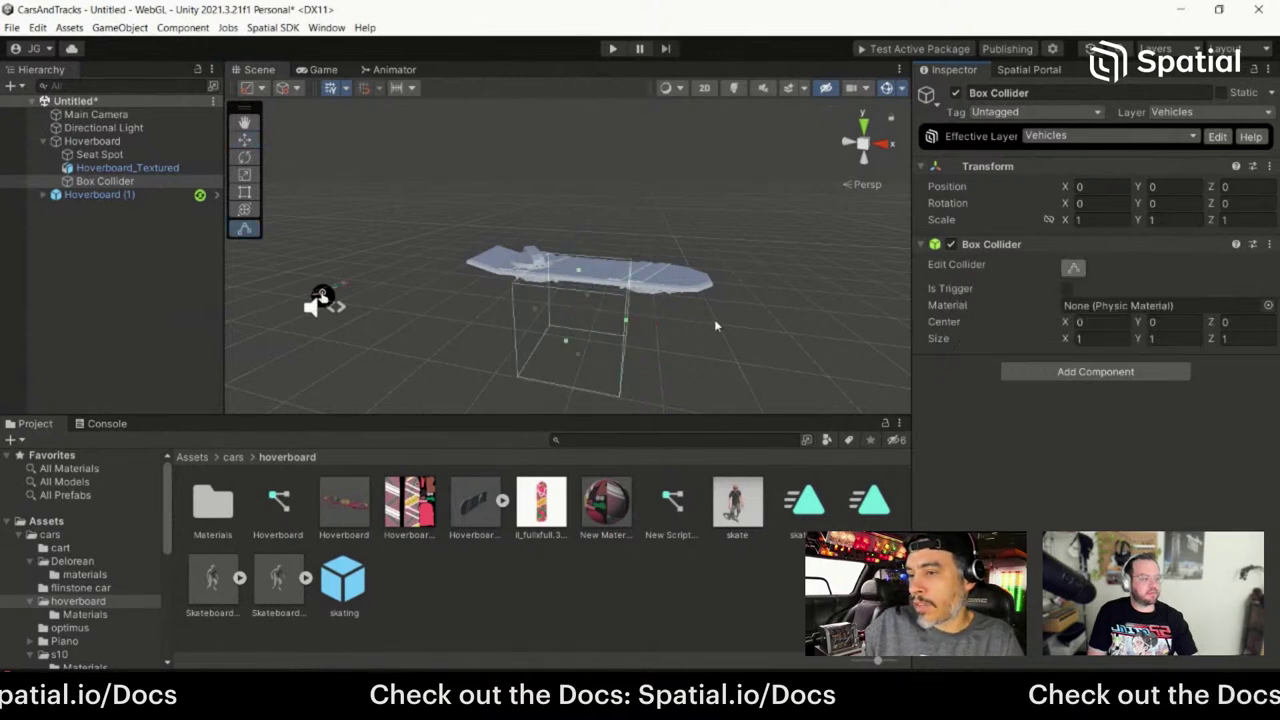
alt+drag(792, 340, 458, 268)
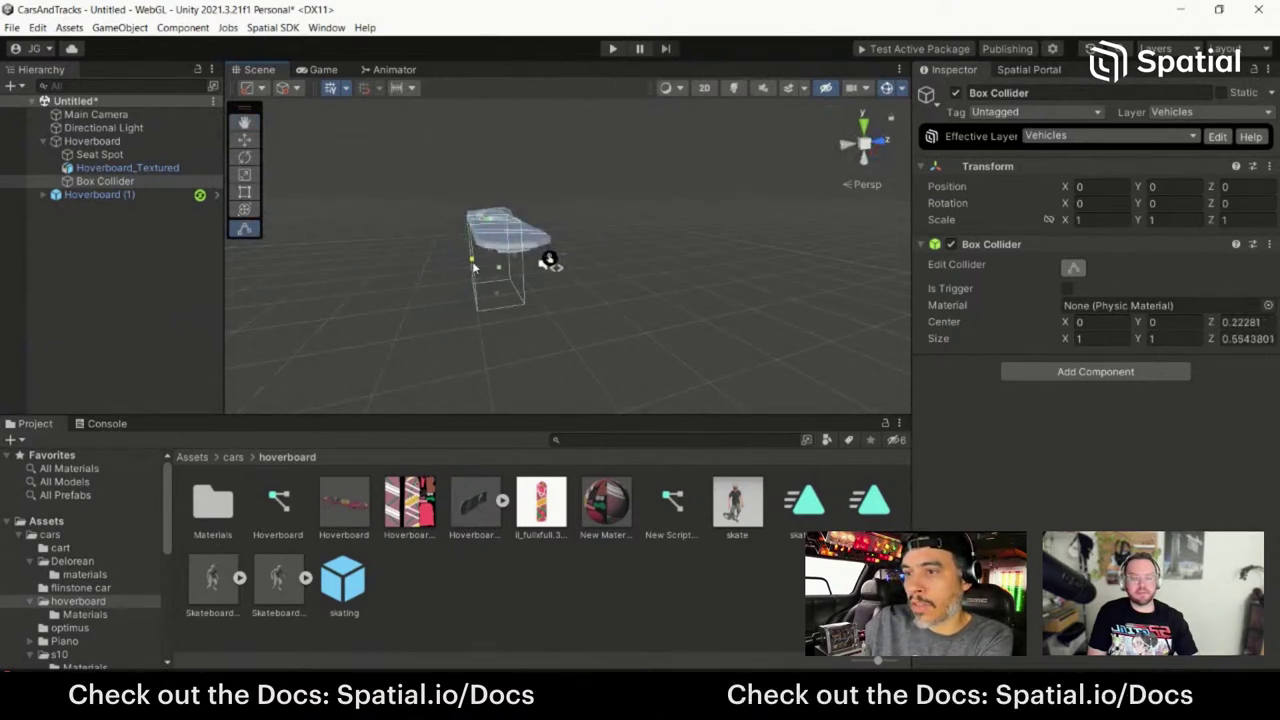
scroll(588, 318, up, 5)
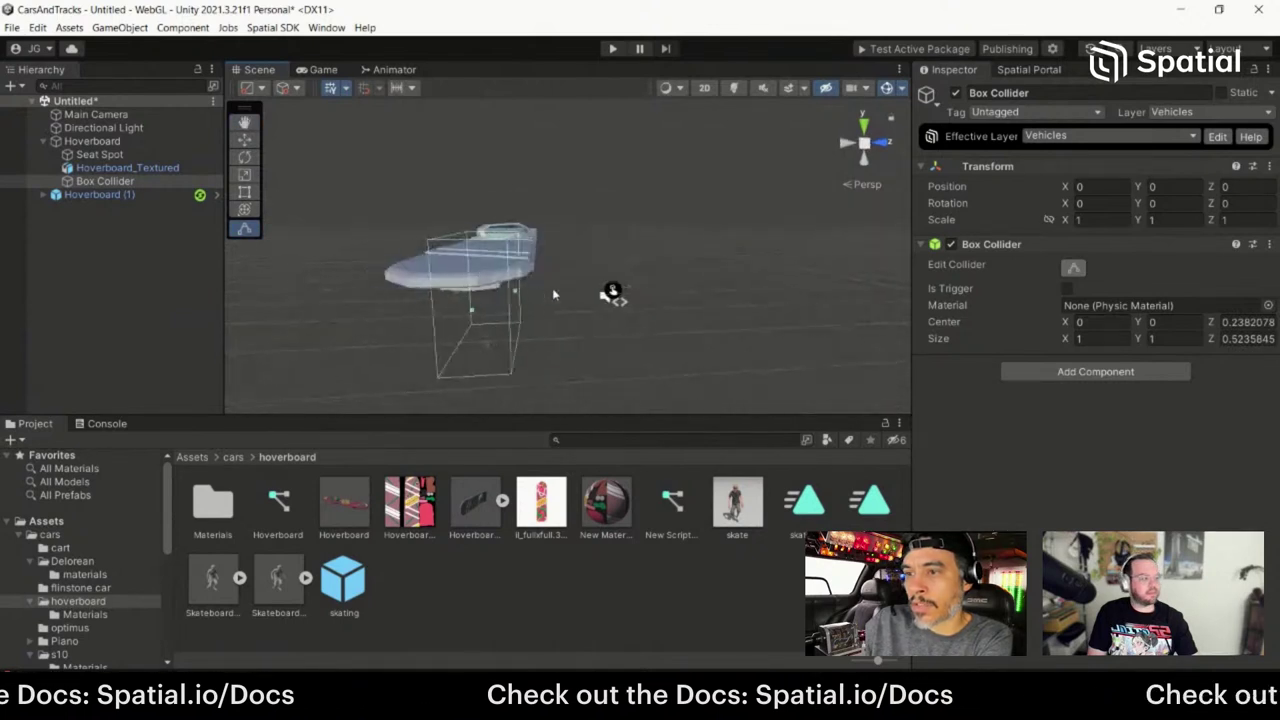
drag(506, 287, 644, 277)
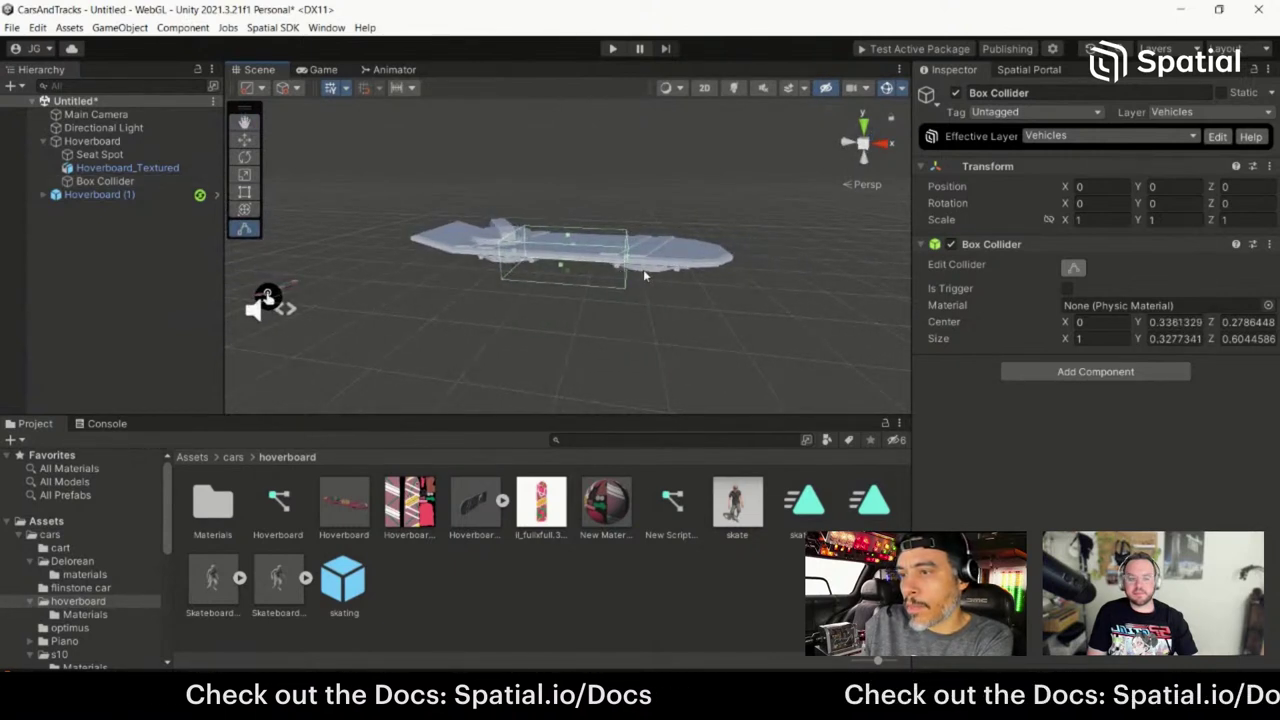
Step: Stretch the box collider along X to about 2.53 so it spans the hoverboard from nose to tail
click(586, 258)
click(577, 260)
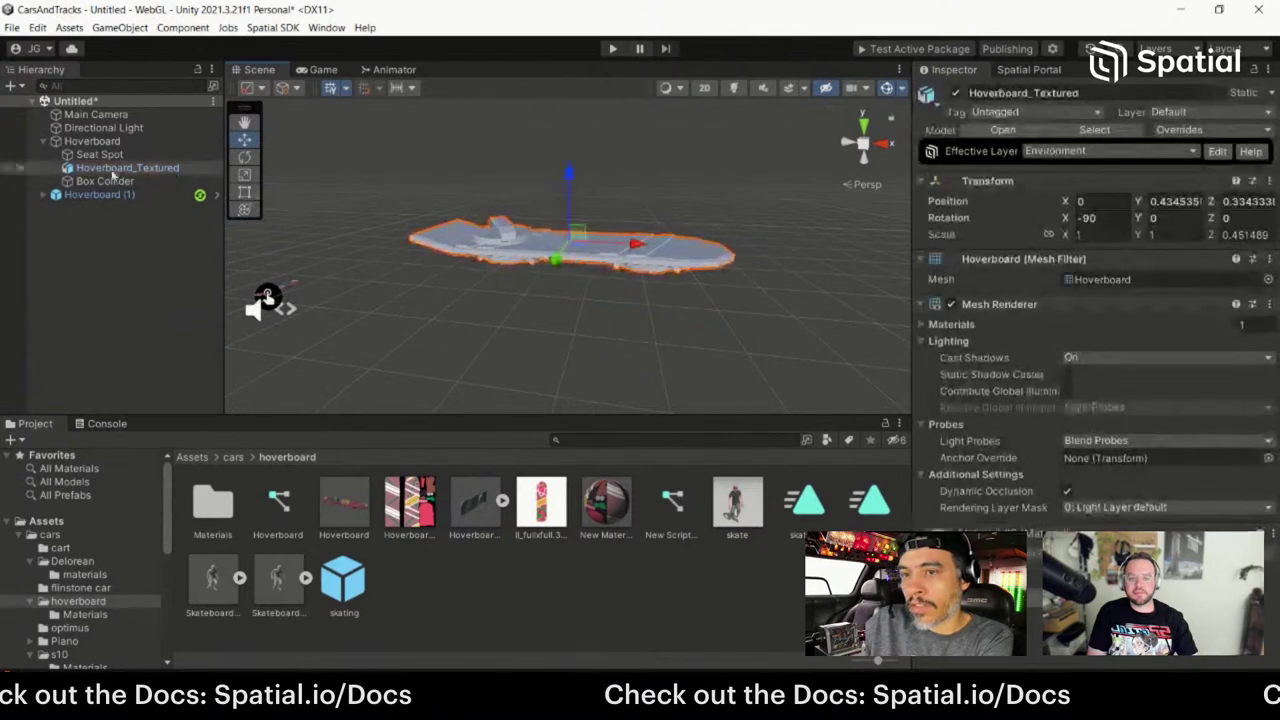
click(105, 181)
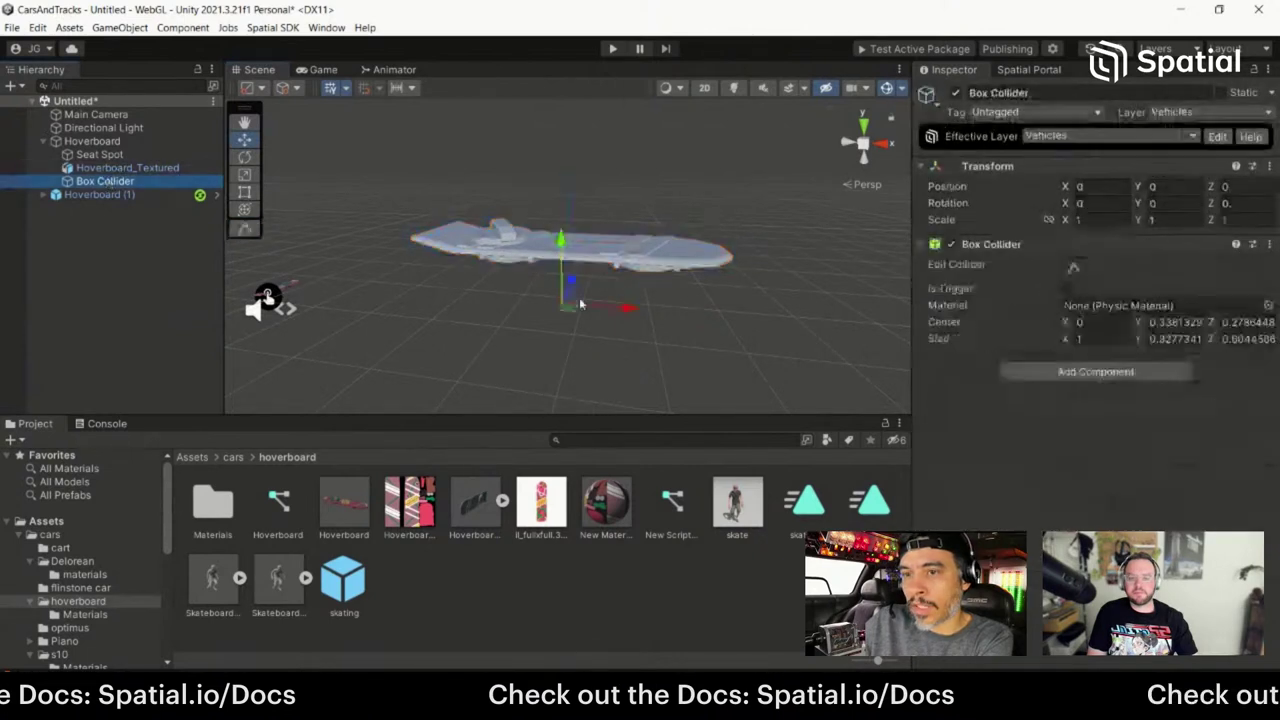
middle_drag(674, 360, 710, 366)
click(1072, 268)
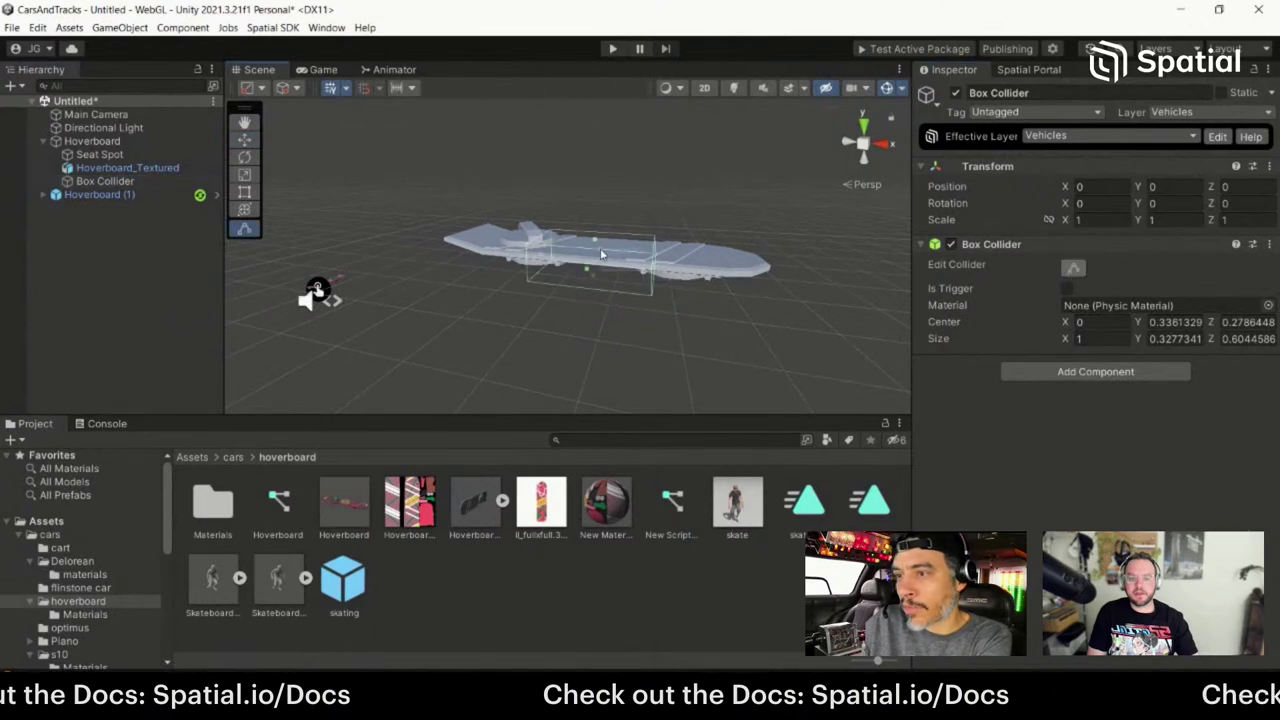
double_click(105, 181)
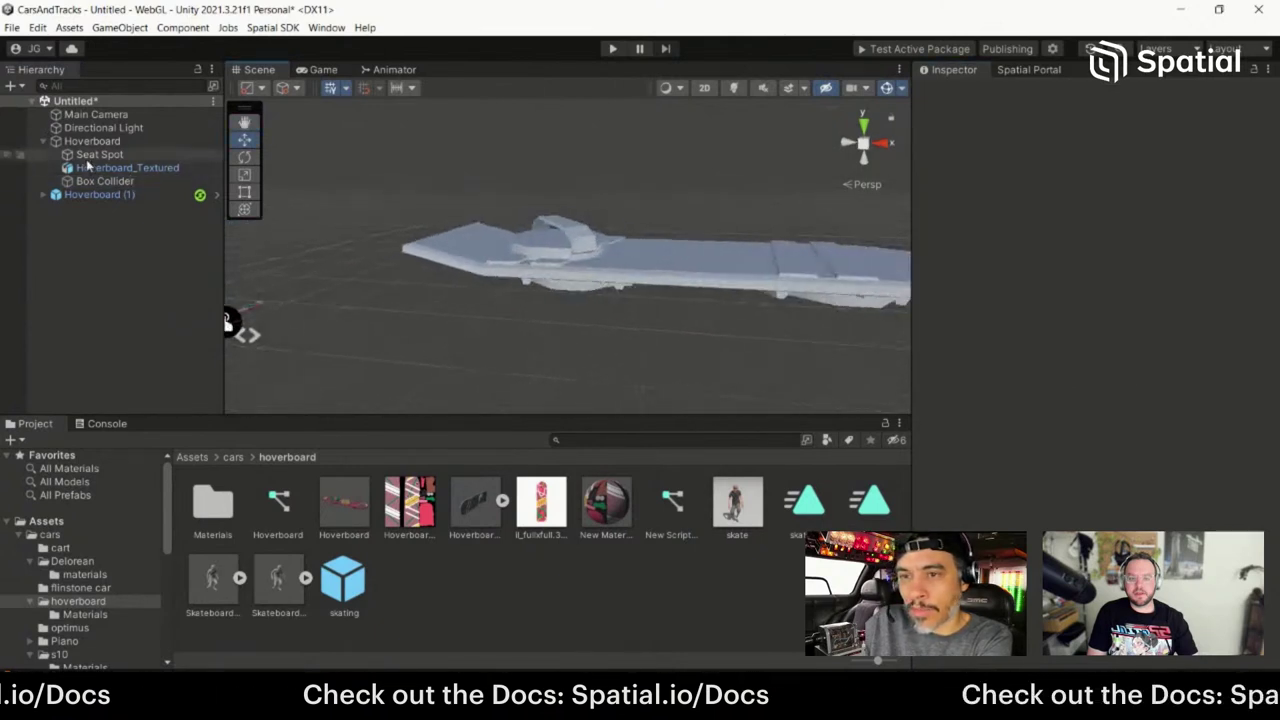
click(1072, 268)
alt+drag(660, 300, 697, 297)
drag(800, 300, 816, 302)
middle_drag(816, 302, 486, 282)
alt+drag(476, 284, 340, 298)
middle_drag(340, 298, 527, 292)
drag(527, 292, 529, 314)
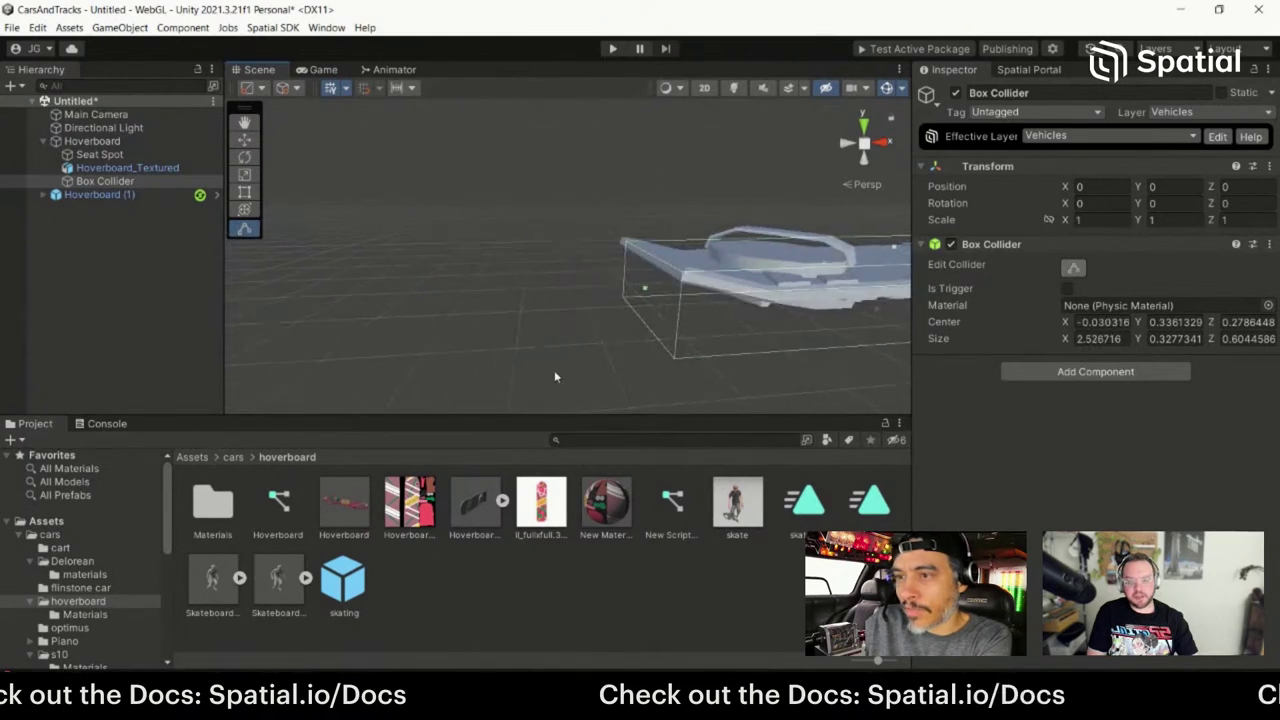
Step: Raise the box collider's underside closer to the board, making its Y size about 0.275
key(f)
key(f)
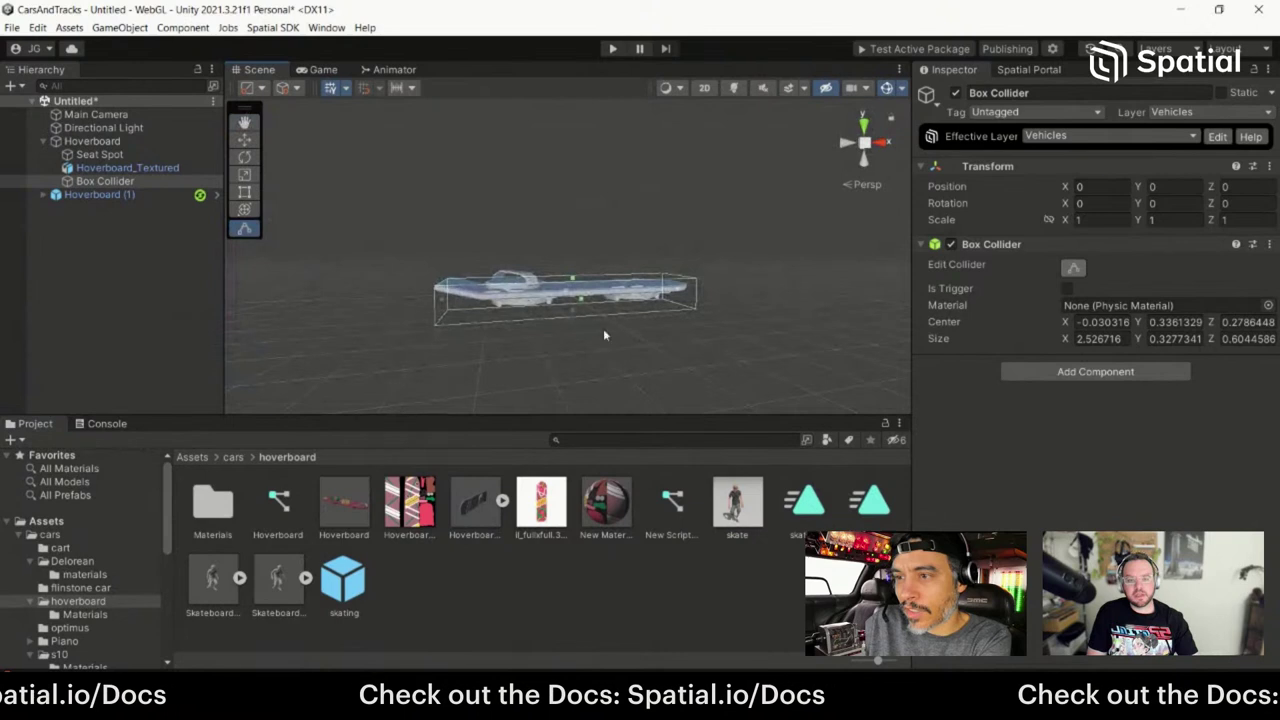
drag(572, 316, 574, 307)
scroll(887, 411, up, 3)
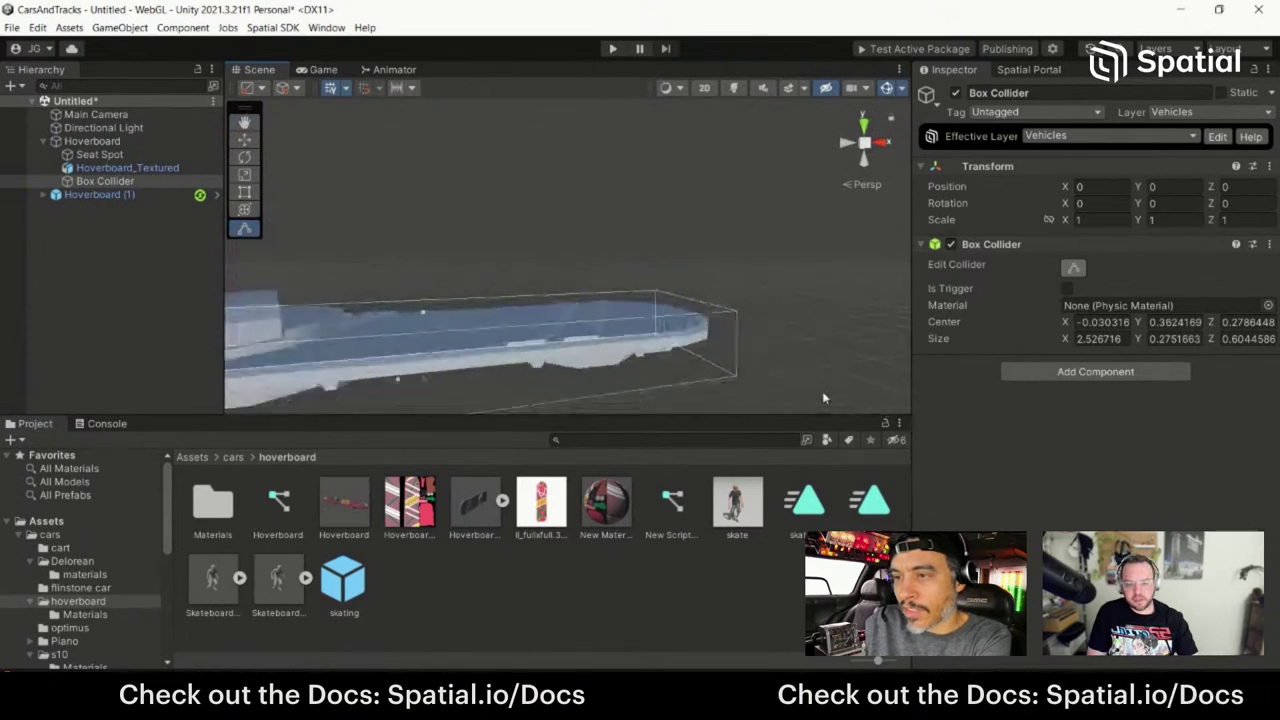
scroll(822, 391, down, 3)
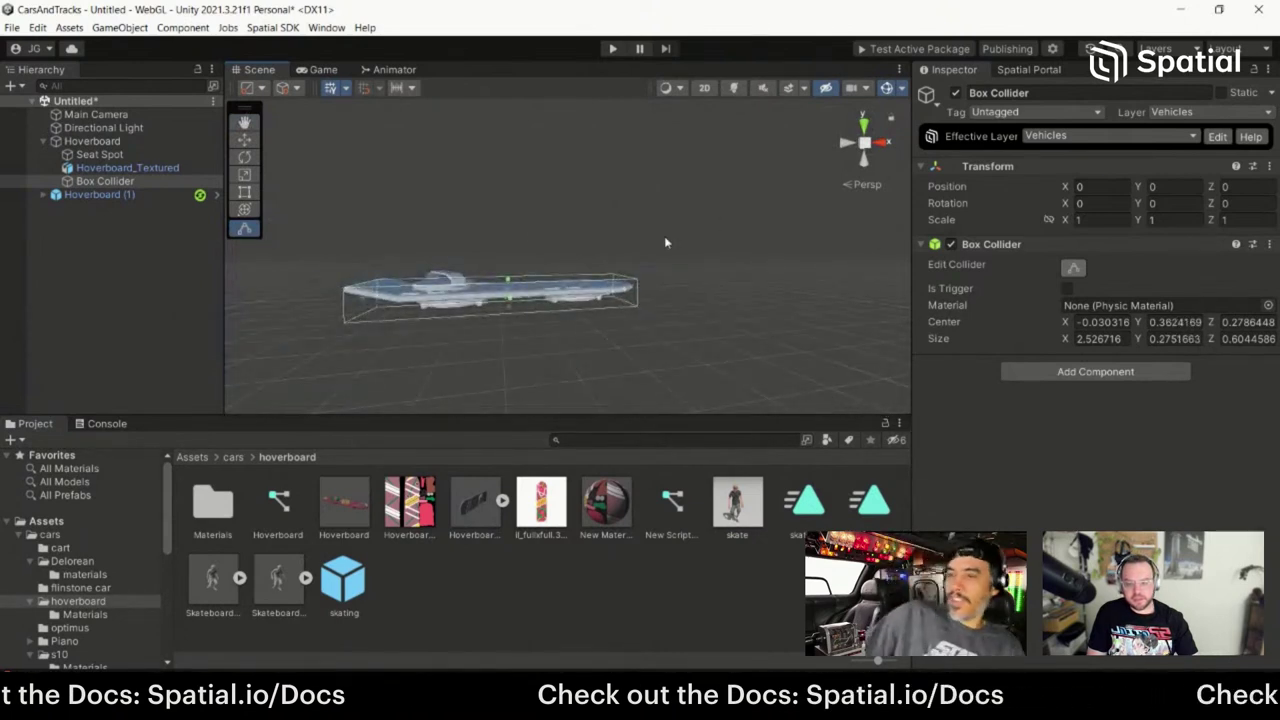
click(144, 195)
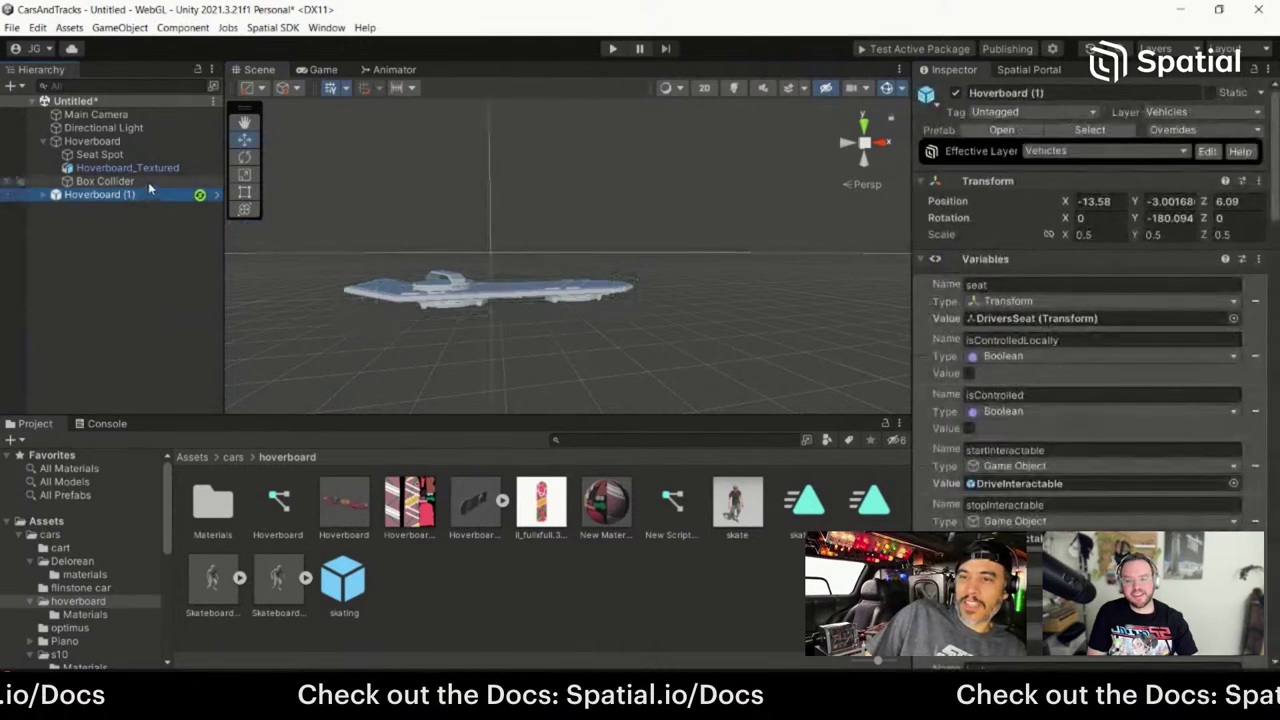
click(148, 182)
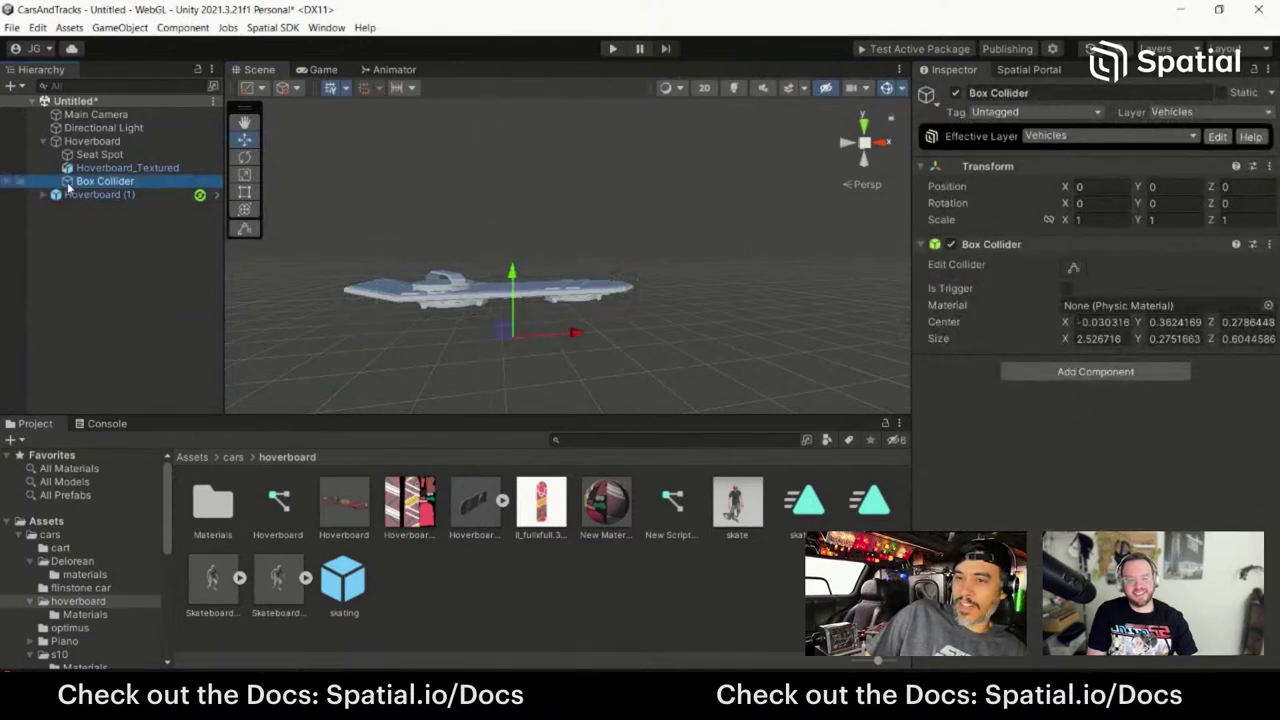
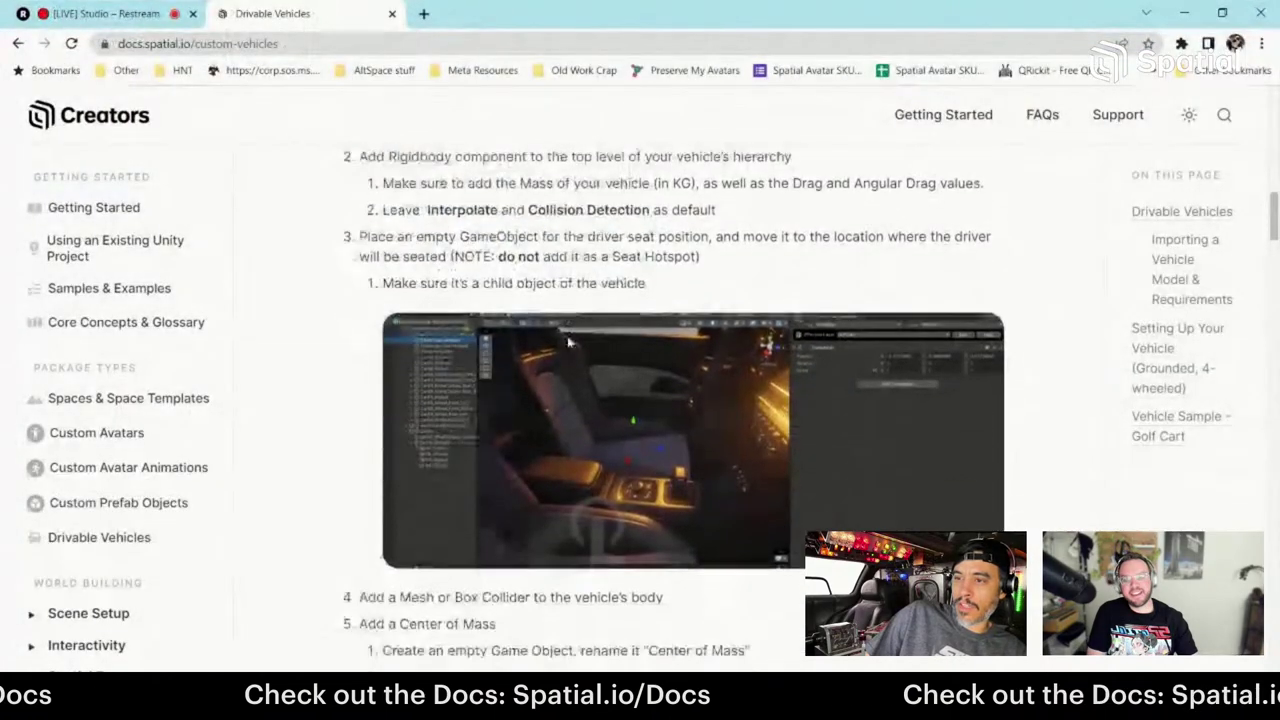
Step: Read the guide's Center of Mass and Wheel Colliders steps in Chrome, returning to Unity
scroll(573, 362, down, 1)
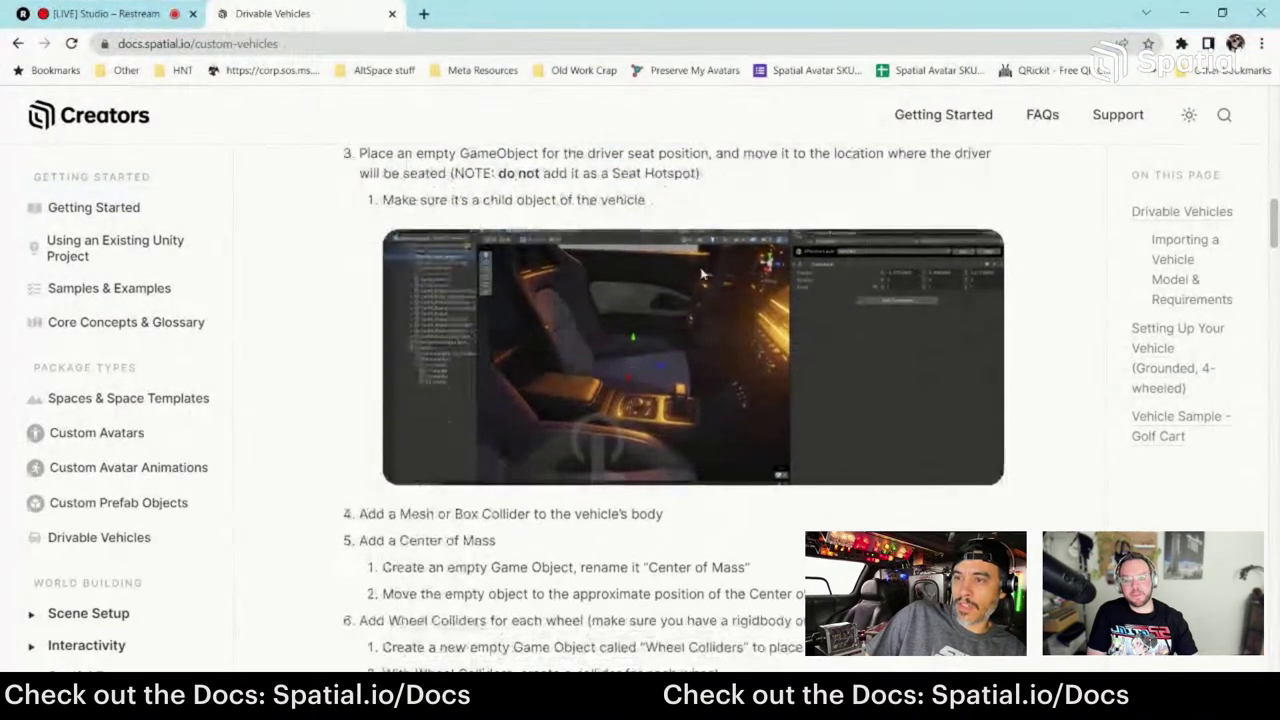
key(alt+Tab)
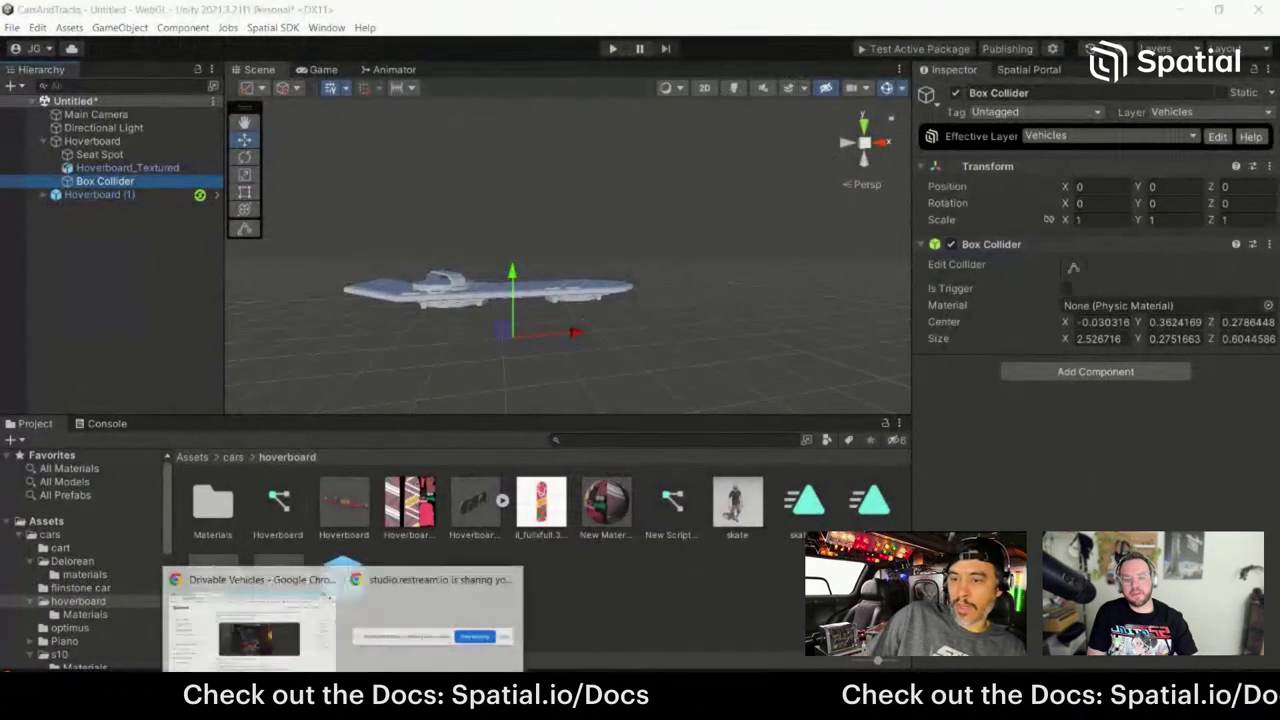
click(249, 625)
scroll(524, 487, down, 1)
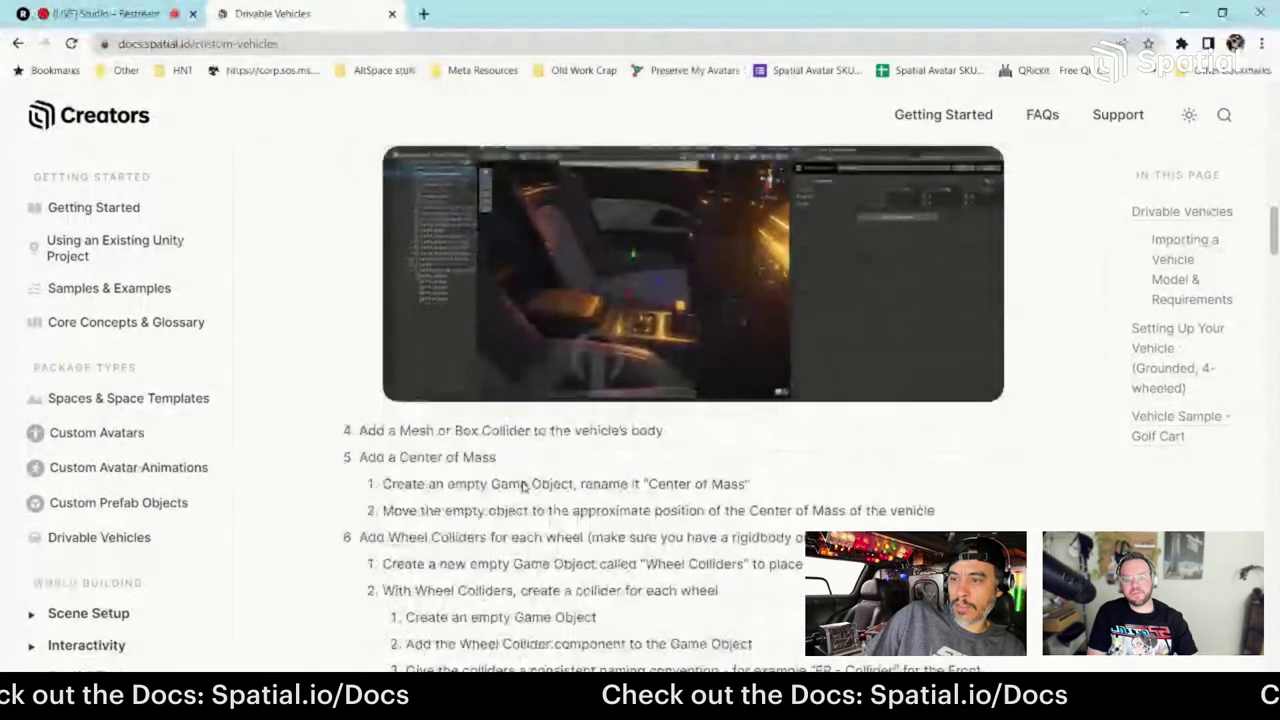
scroll(458, 347, down, 1)
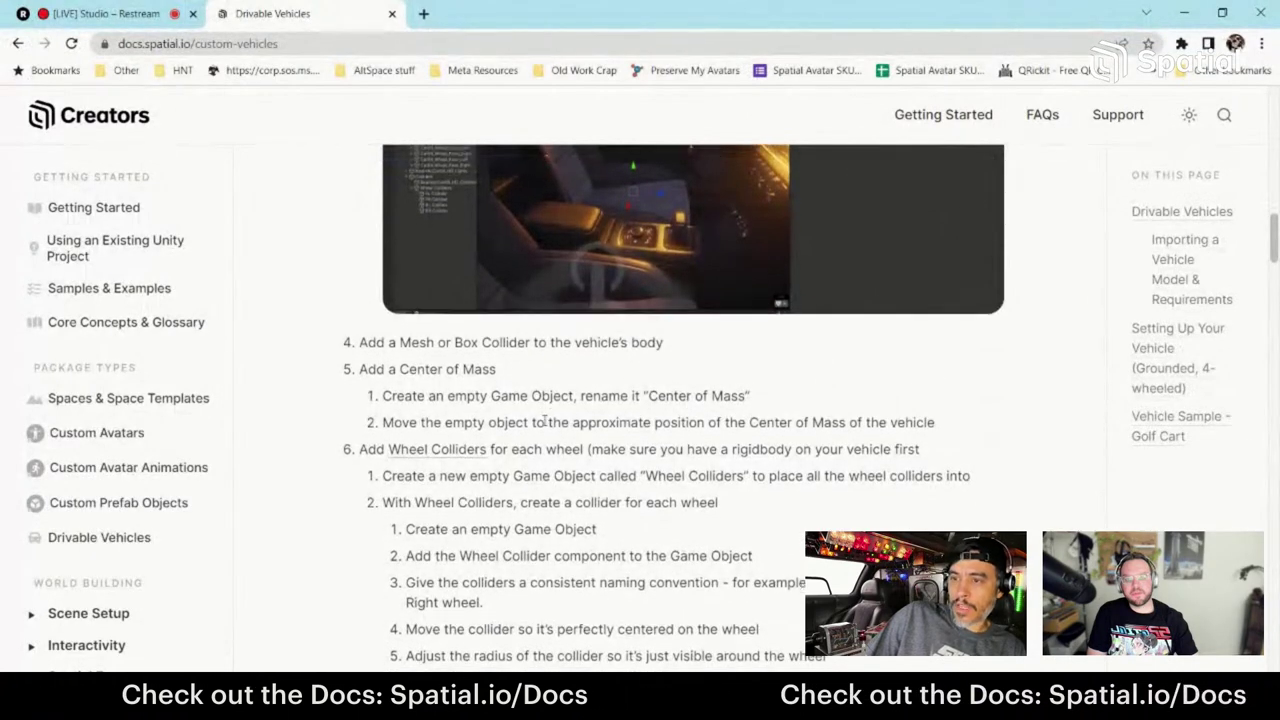
scroll(543, 421, down, 1)
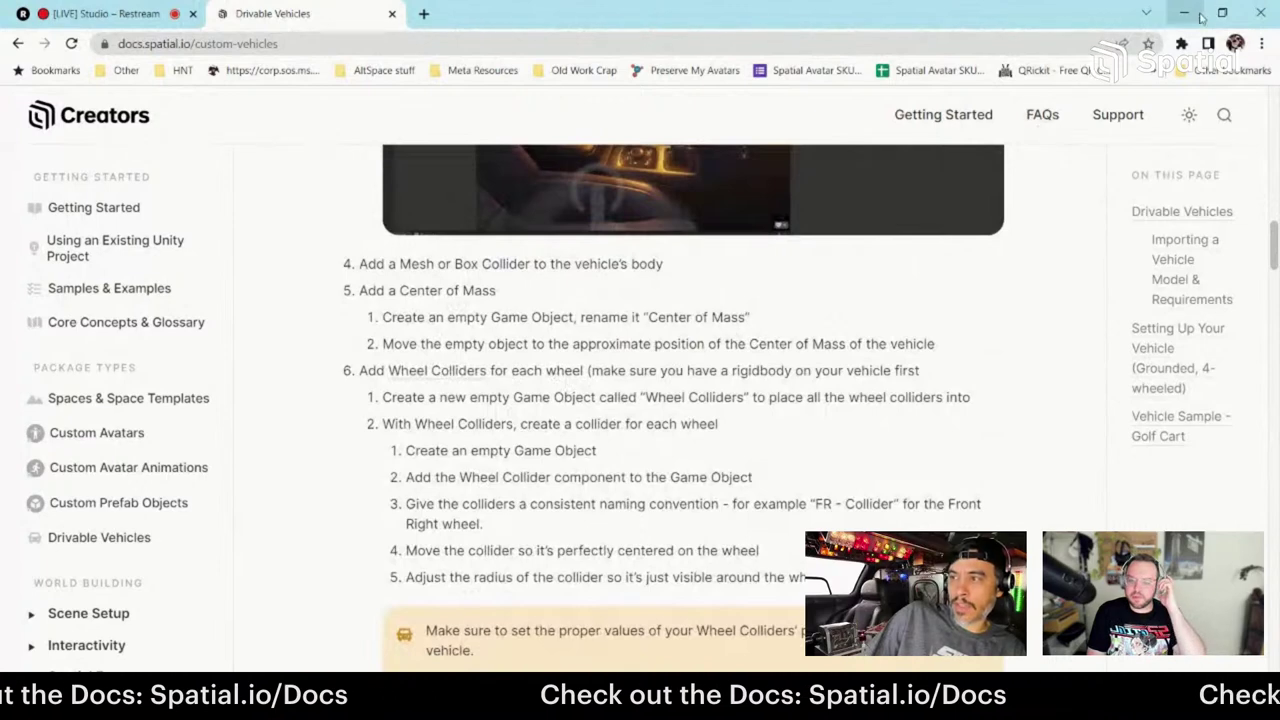
key(alt+Tab)
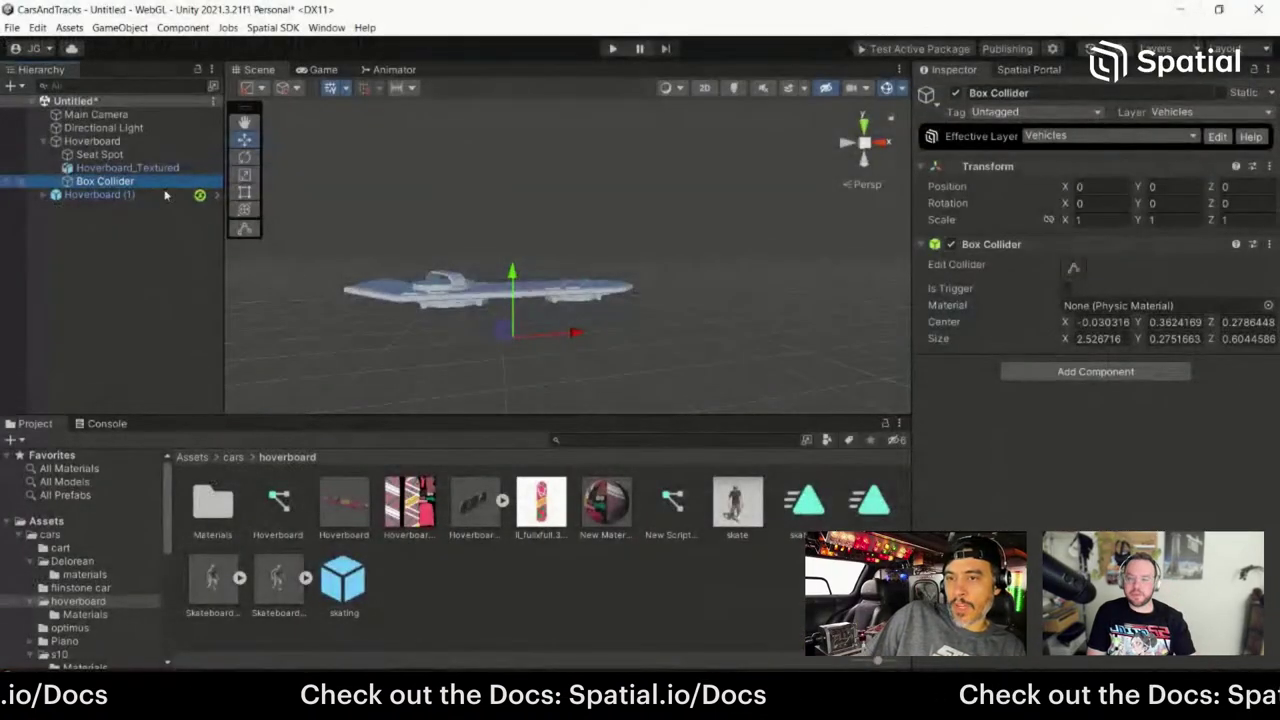
Step: Create an empty child object under the Hoverboard object and name it CenterofMass
click(110, 141)
right_click(128, 141)
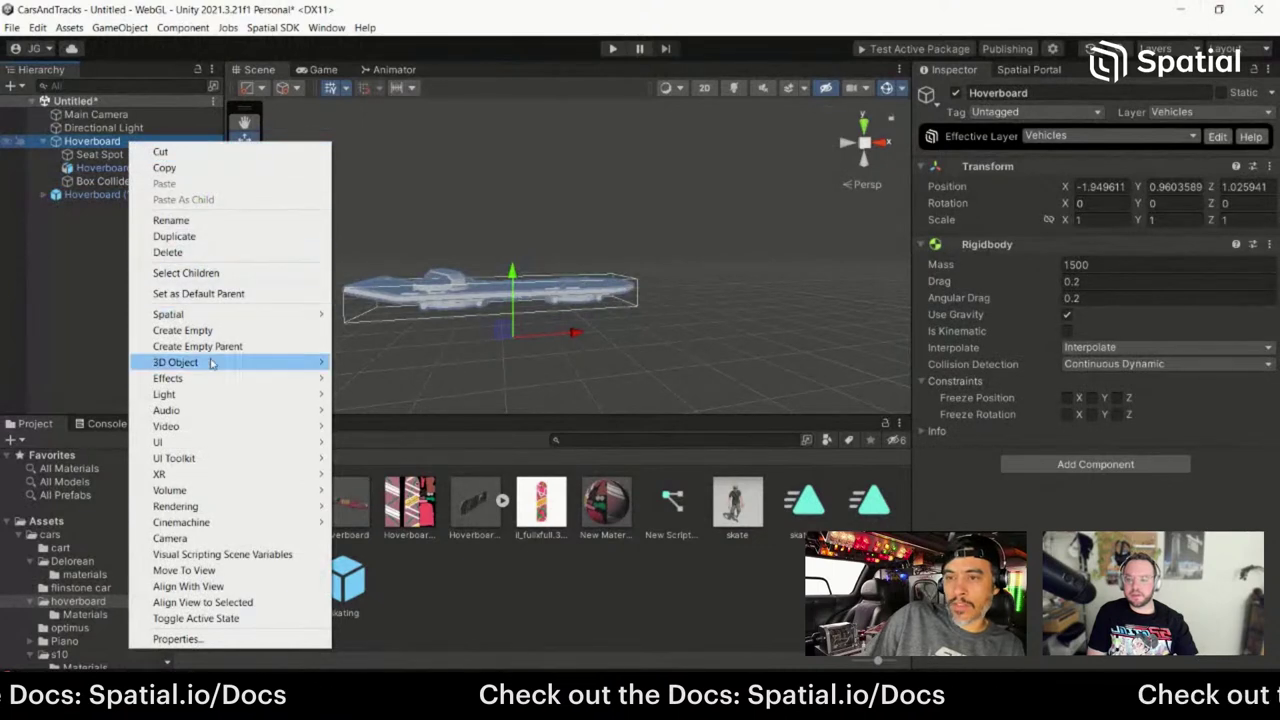
click(272, 333)
text(Cl)
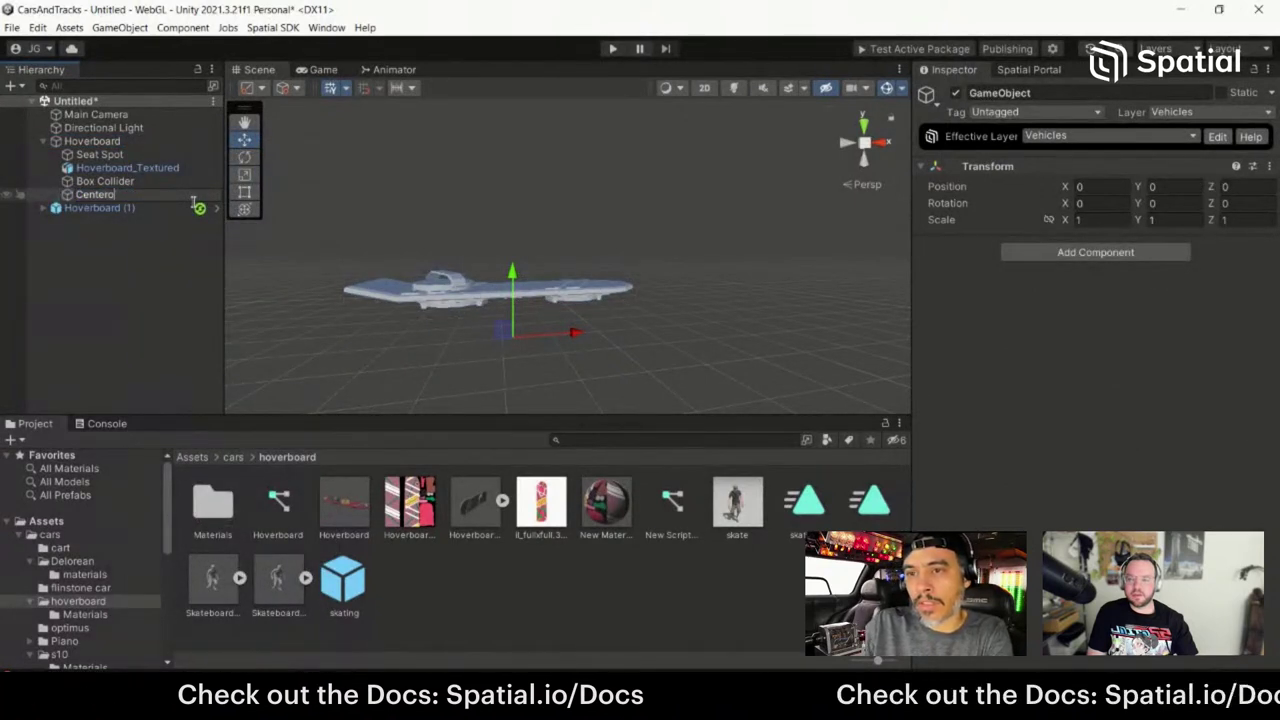
text(nterofMass)
key(Return)
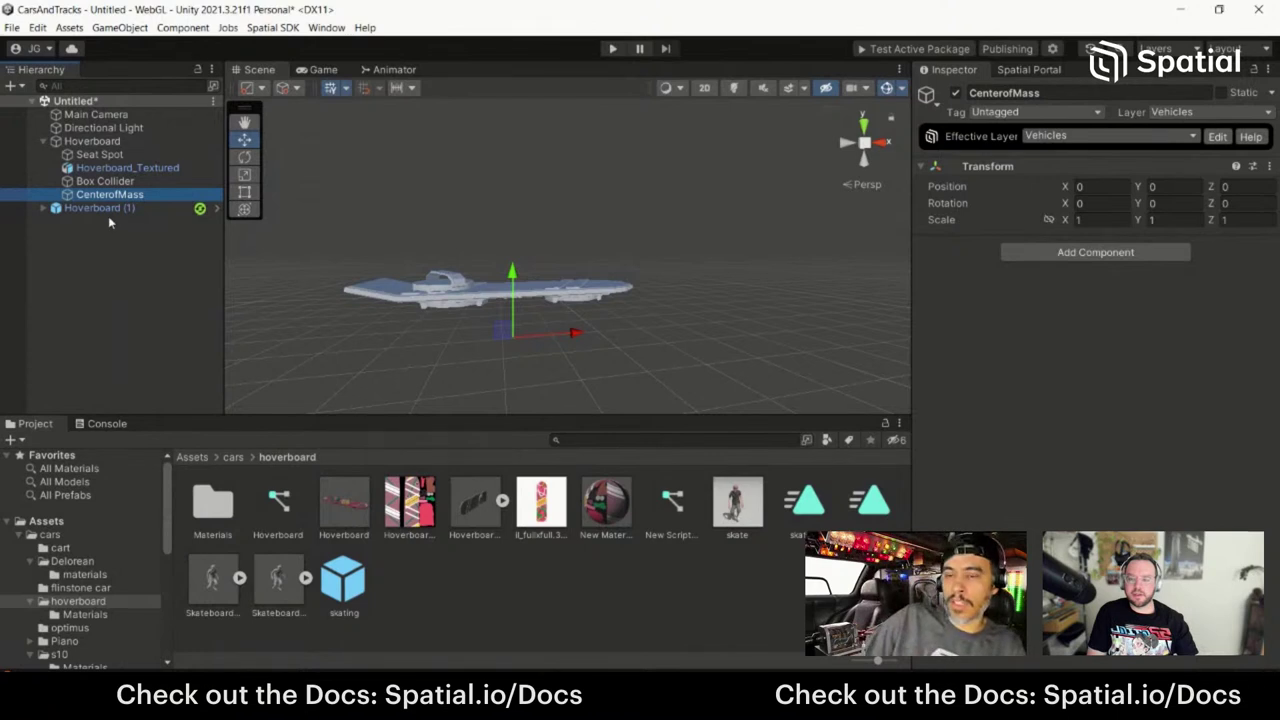
Step: Move the CenterofMass object to the middle of the board, at about X -0.116, Y 0.44, Z 0.284
drag(513, 282, 514, 227)
drag(575, 277, 507, 222)
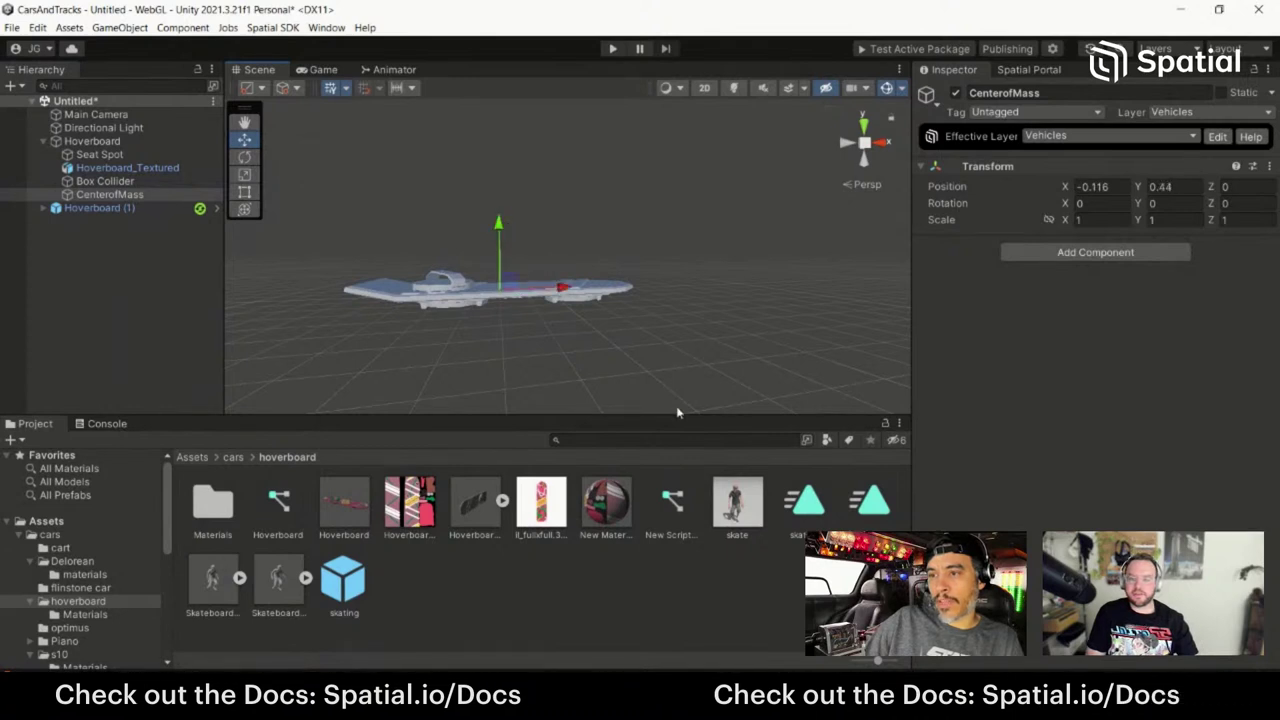
scroll(660, 385, up, 5)
alt+drag(660, 385, 486, 314)
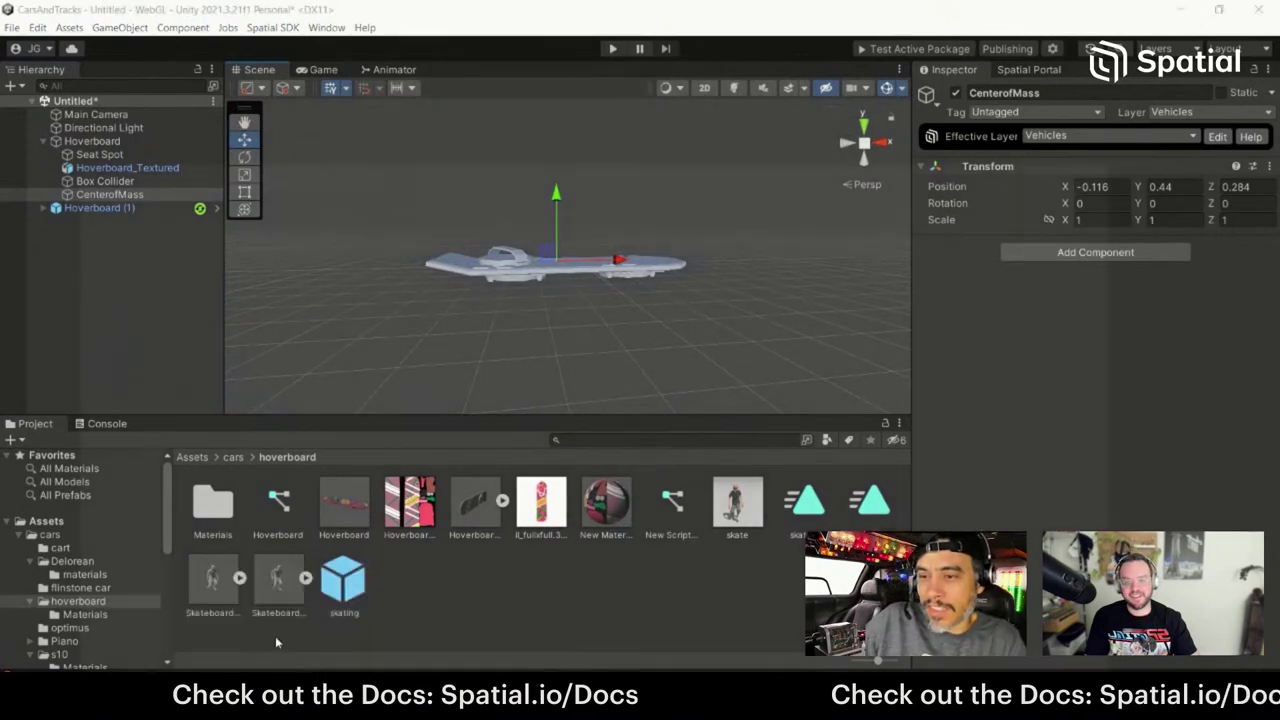
Step: Review the guide in Chrome from the wheel collider instructions to the Interactable and Variables steps, returning to Unity
click(243, 614)
scroll(661, 337, down, 3)
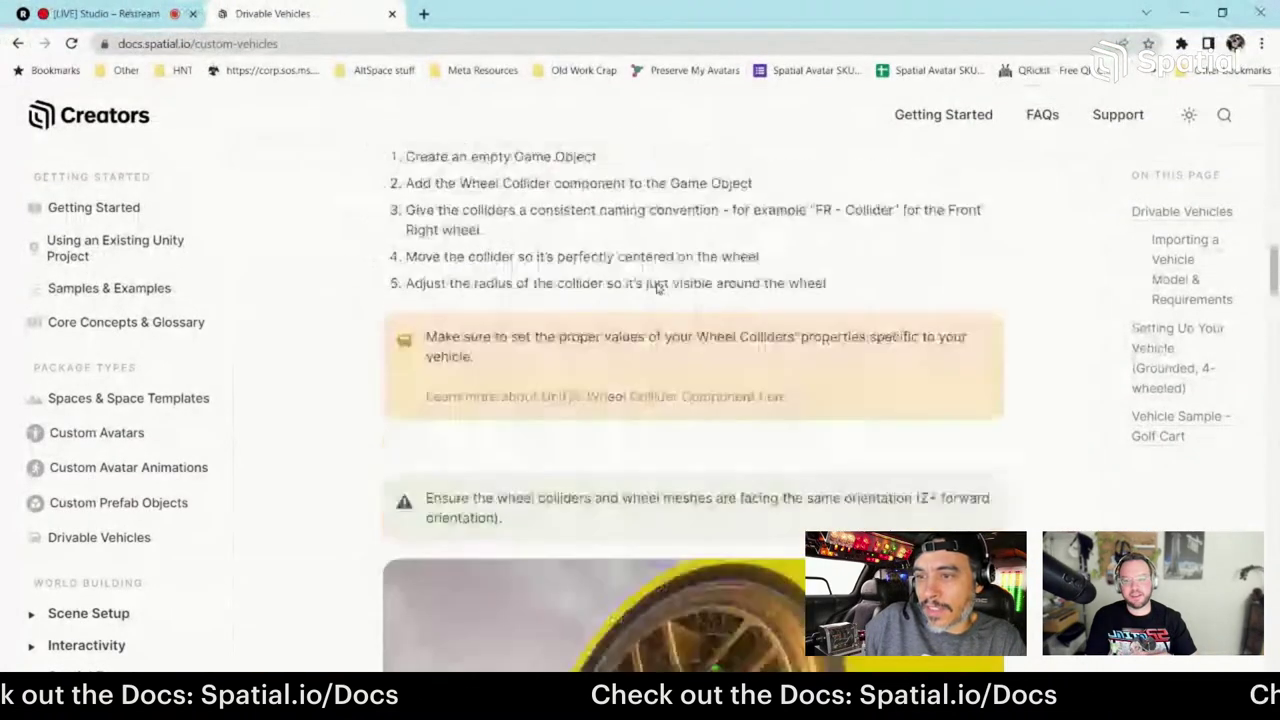
scroll(567, 235, up, 1)
scroll(567, 235, up, 2)
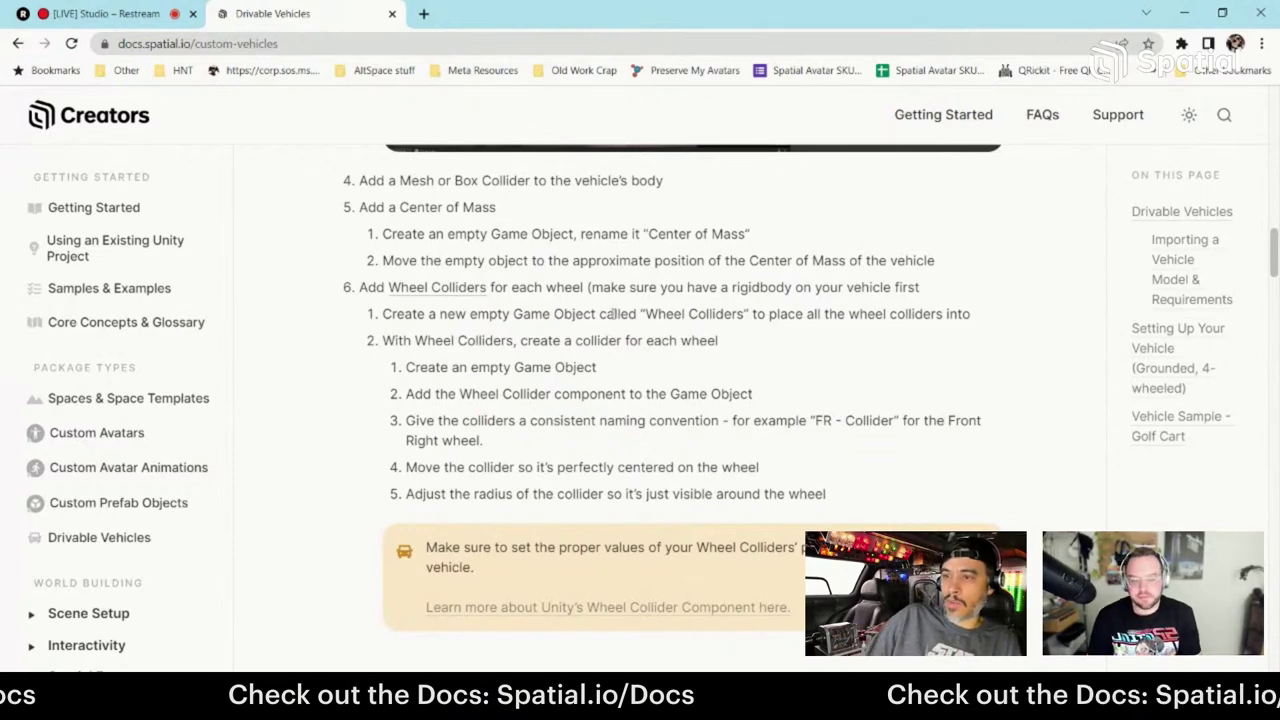
scroll(612, 312, down, 3)
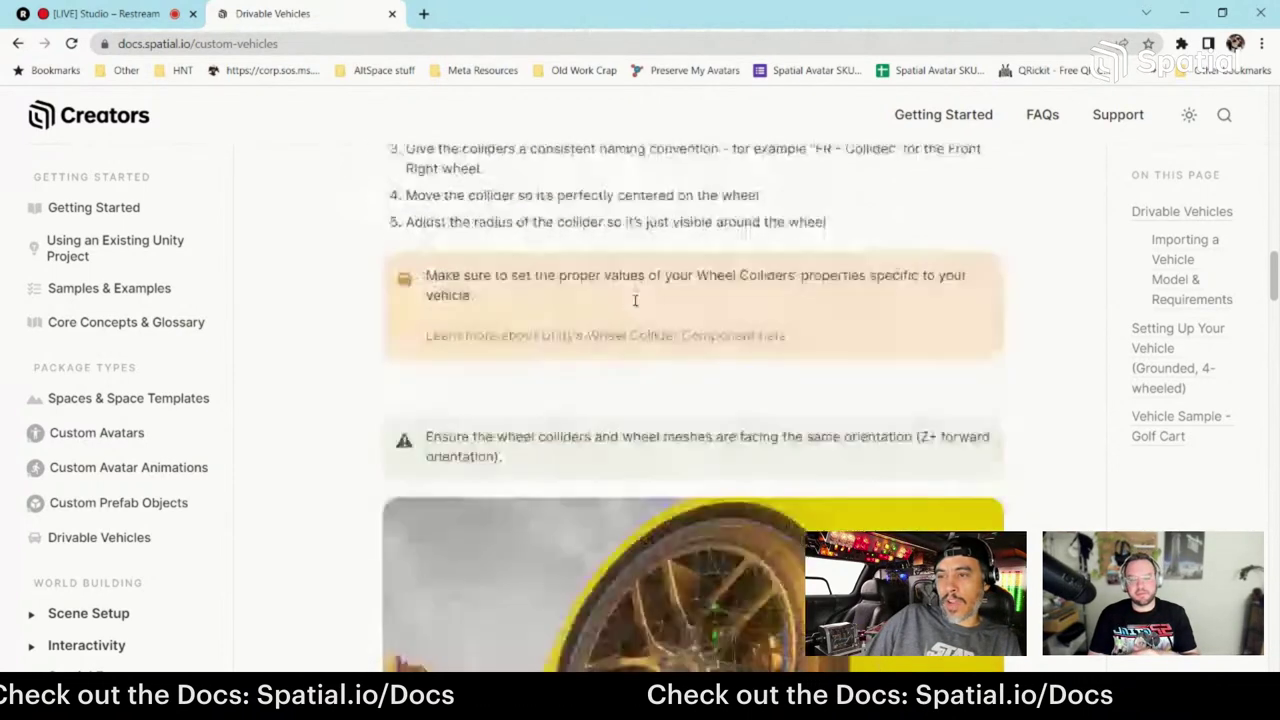
scroll(634, 300, down, 2)
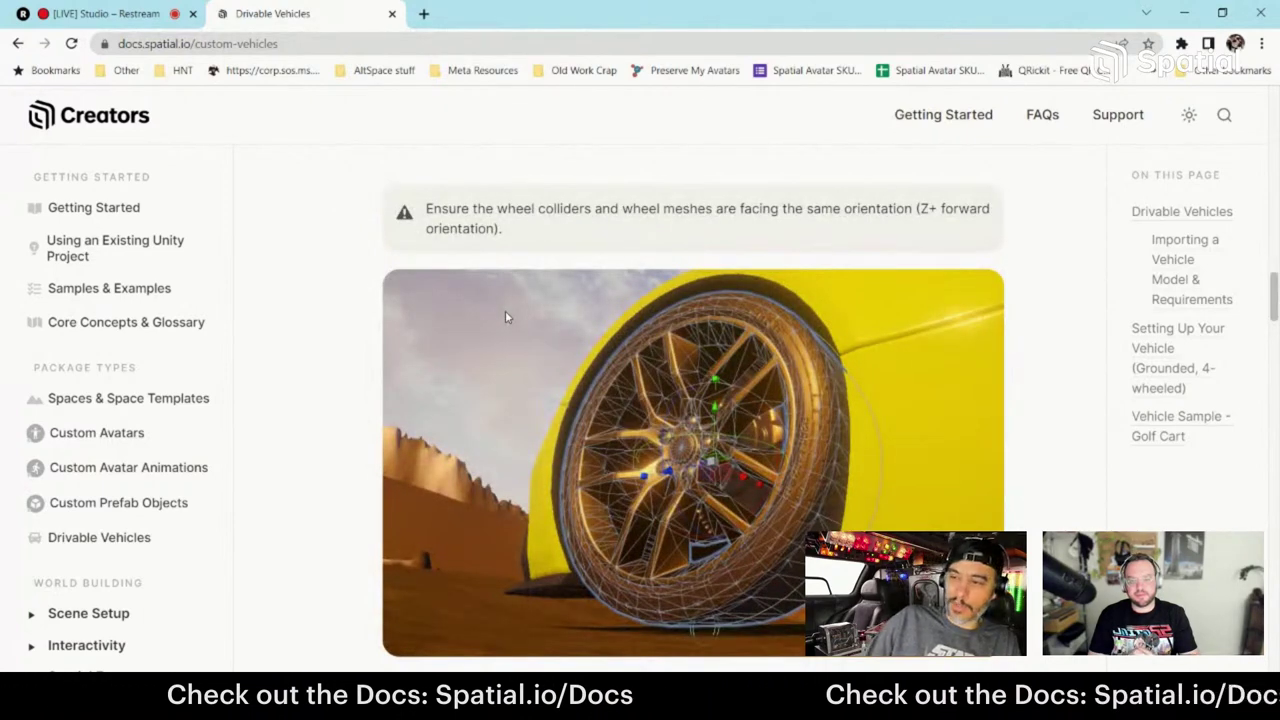
scroll(505, 317, down, 2)
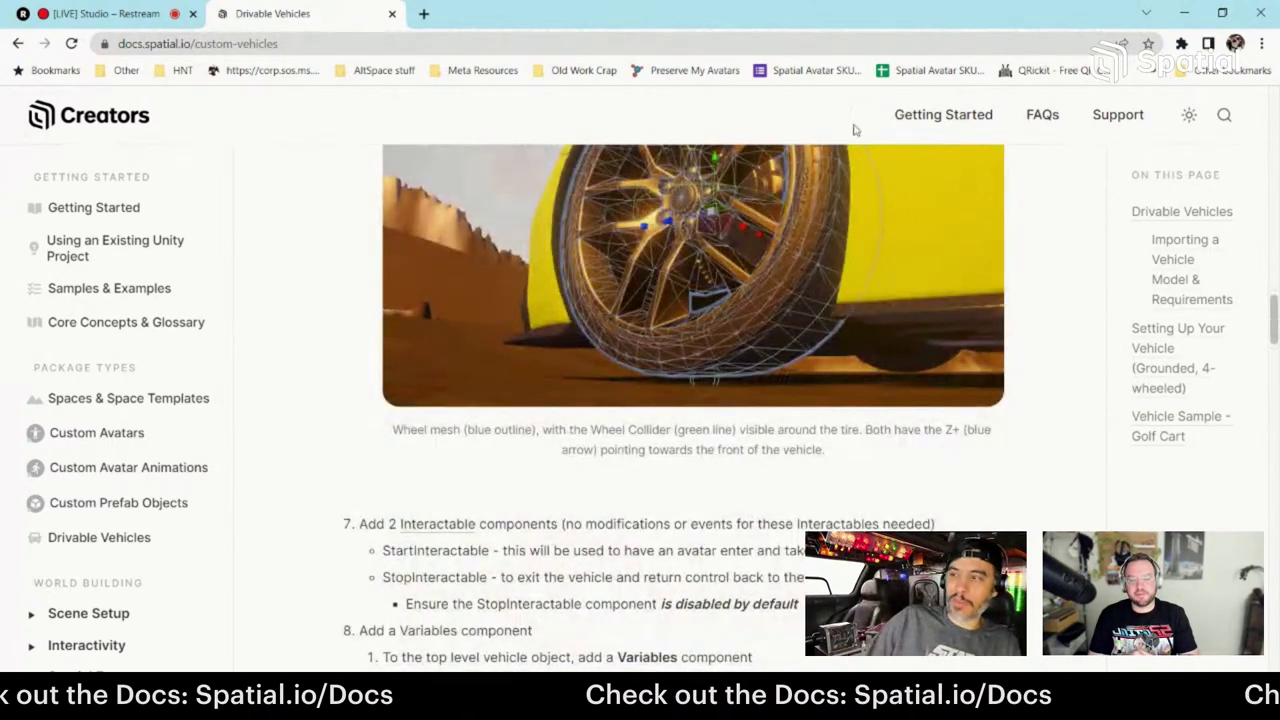
click(1184, 13)
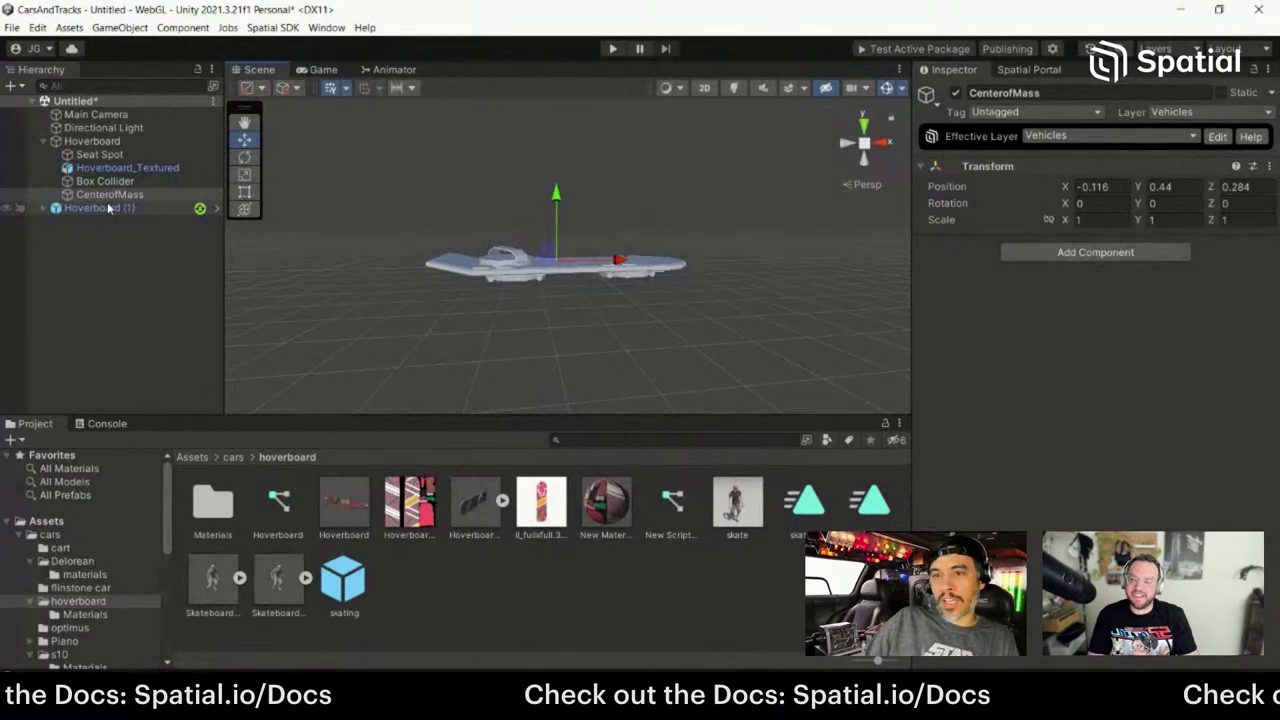
Step: Create an empty child object under the Hoverboard object and name it Wheel Colliders
right_click(140, 143)
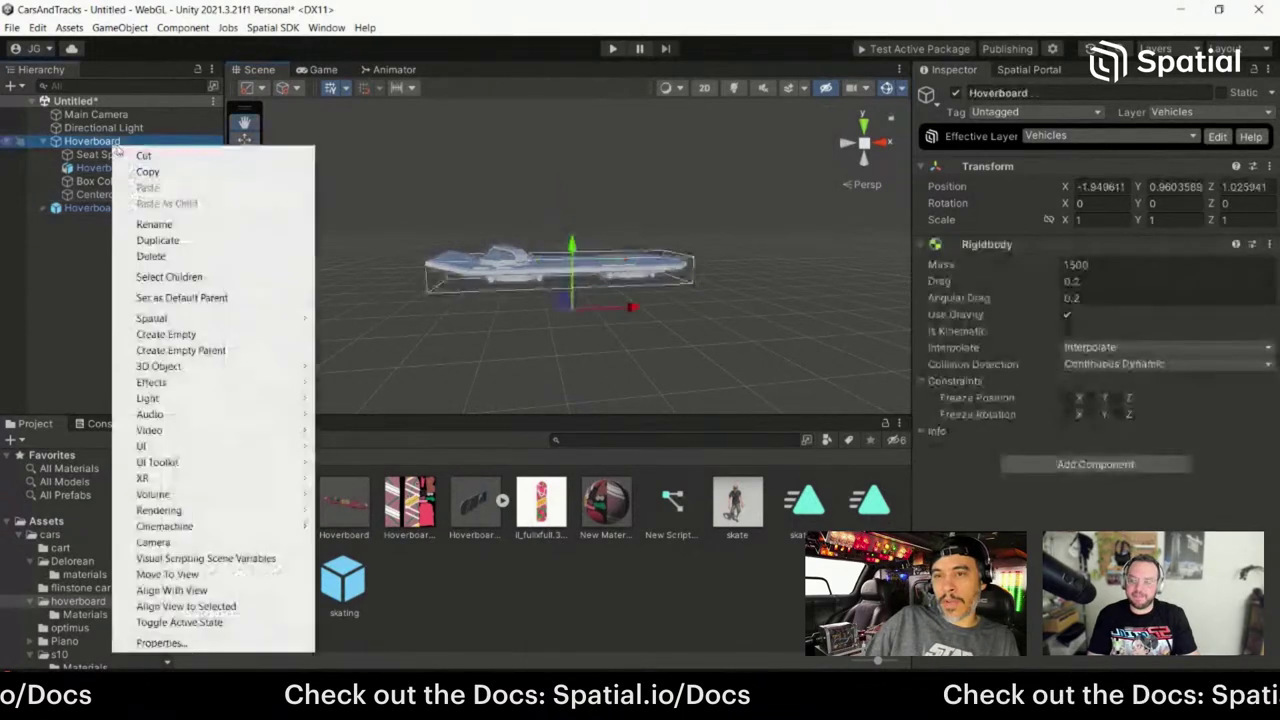
click(187, 333)
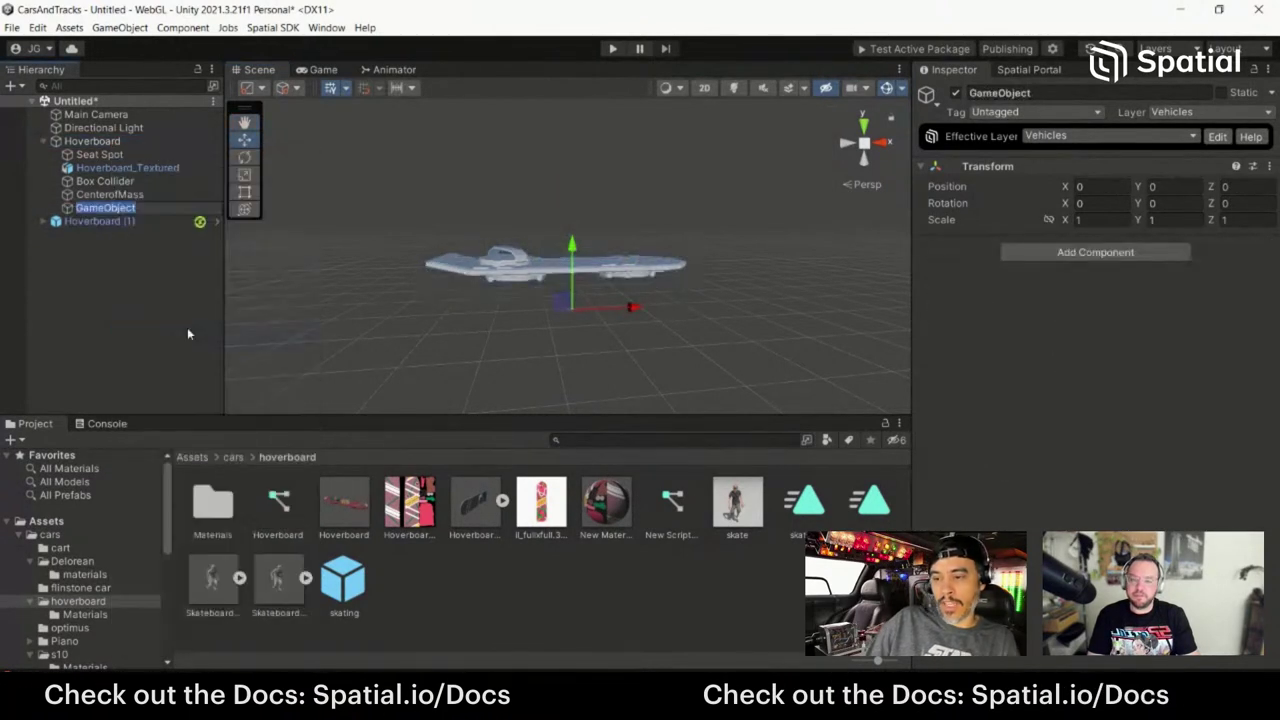
text(Wheel)
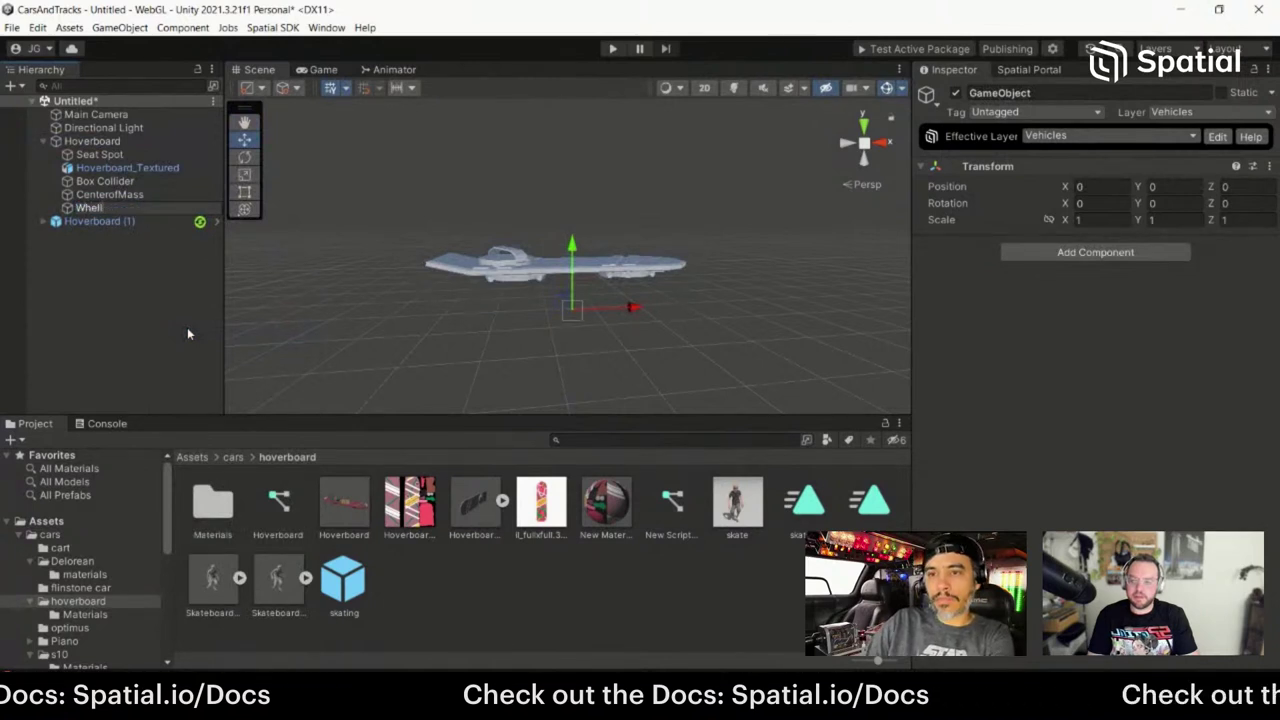
text( Colliders)
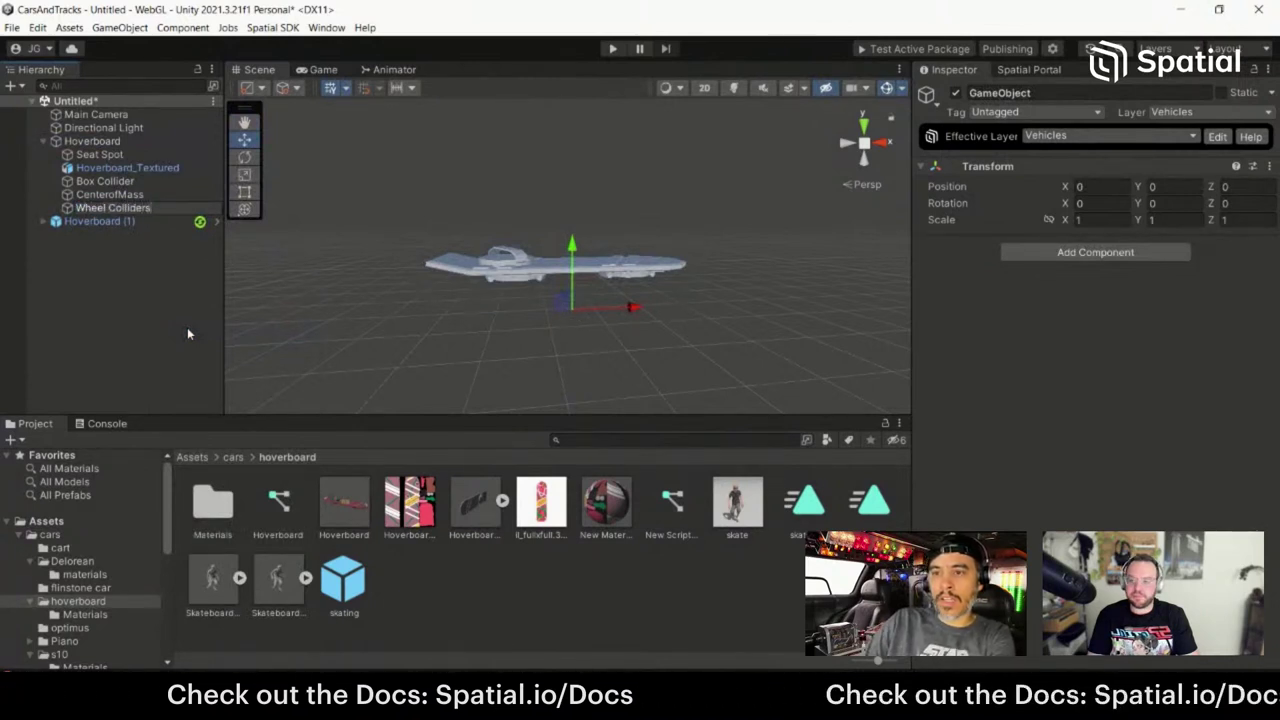
key(Return)
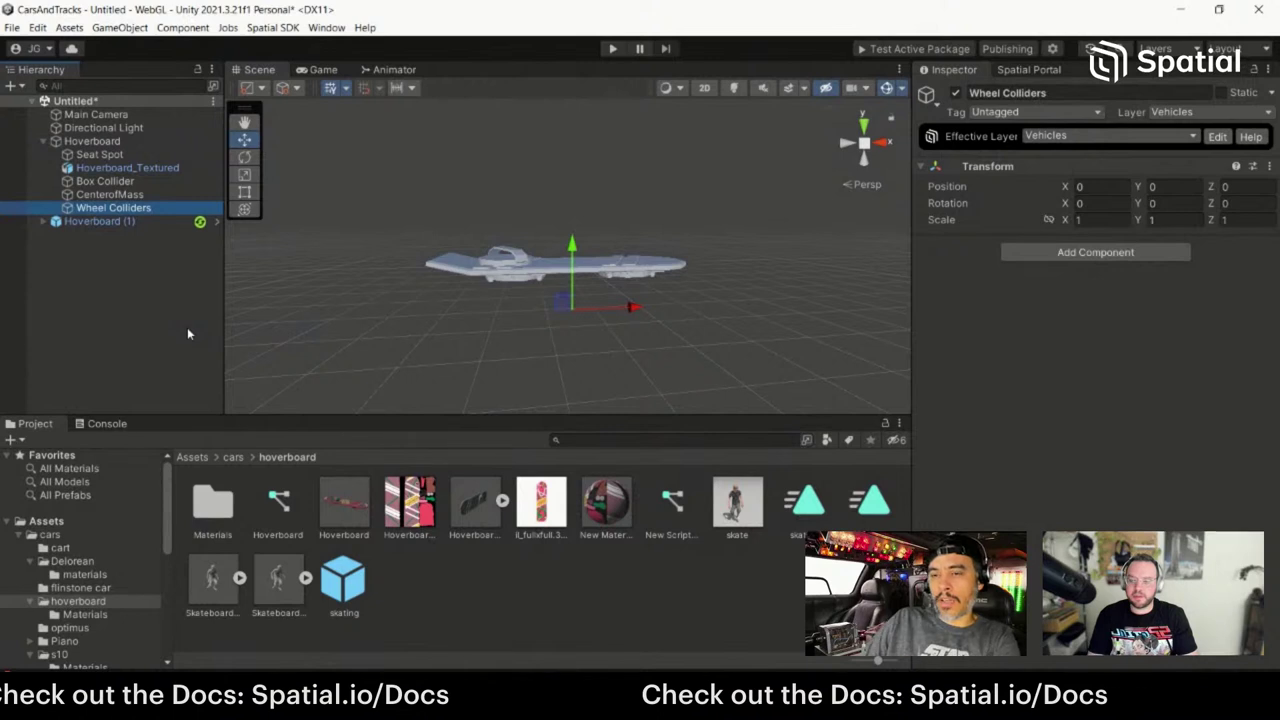
Step: Create four empty child objects under the Wheel Colliders object
right_click(131, 210)
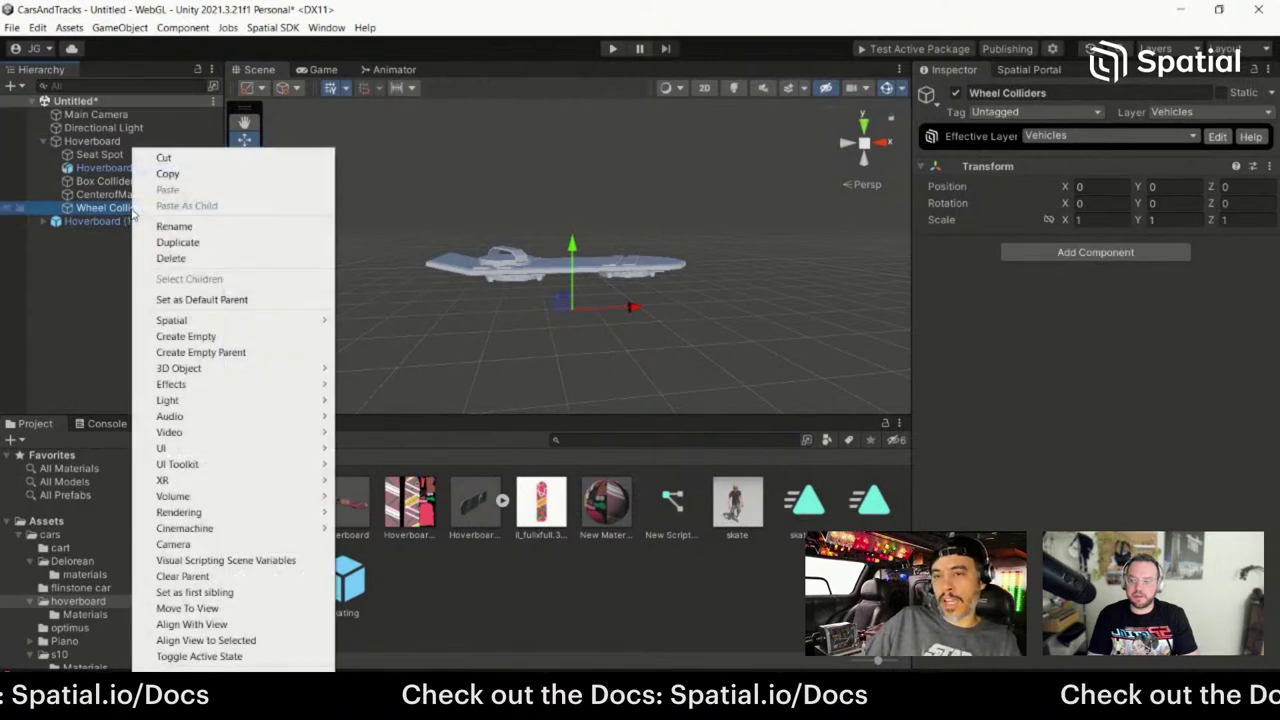
mouse_move(242, 433)
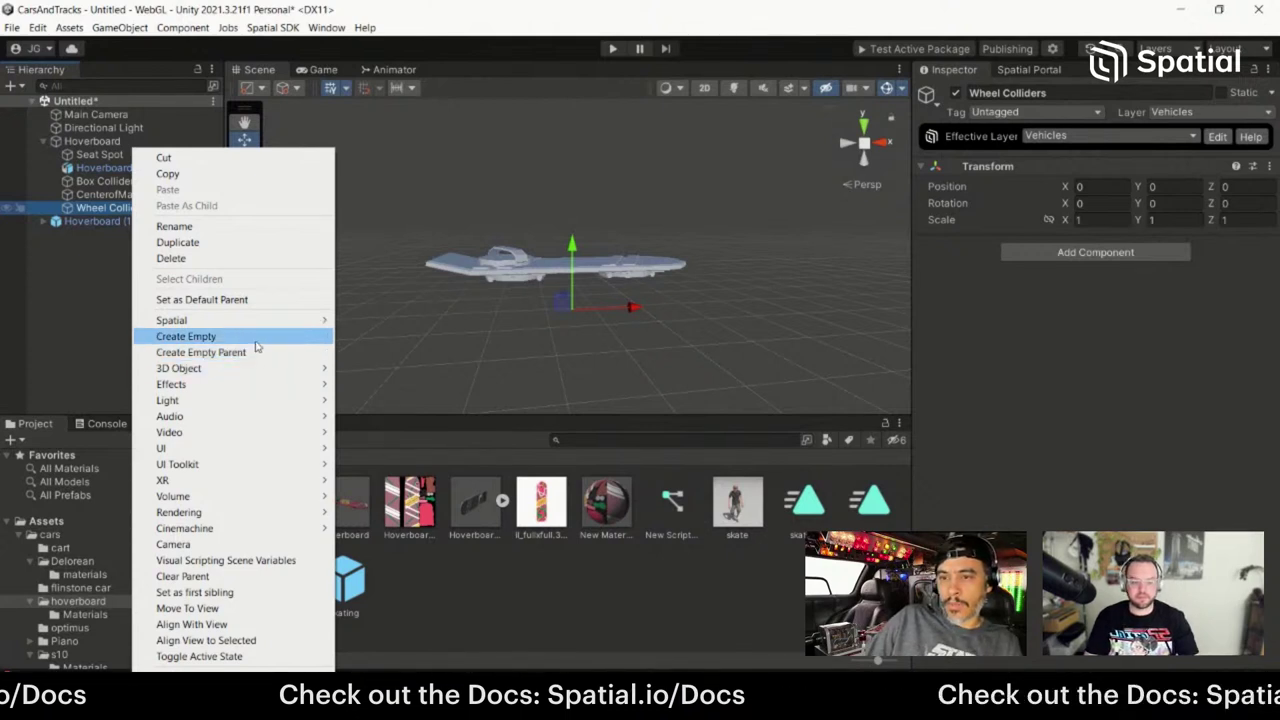
click(257, 337)
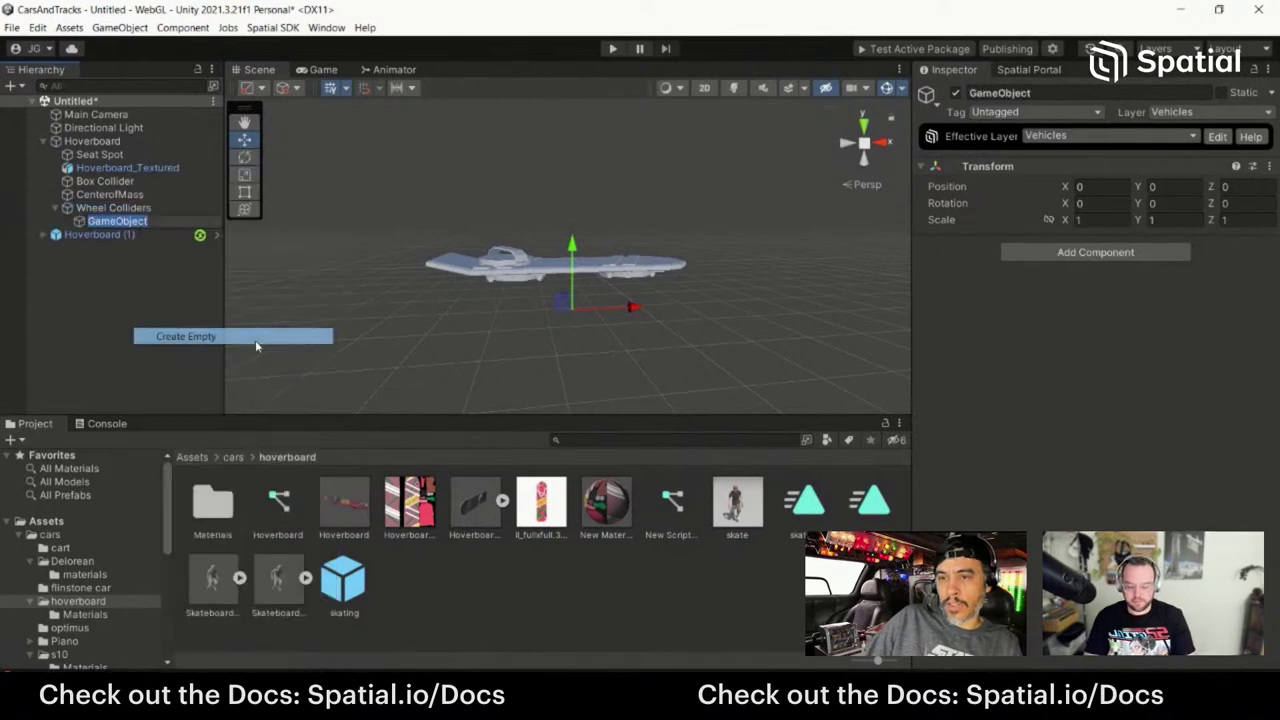
click(140, 207)
right_click(140, 207)
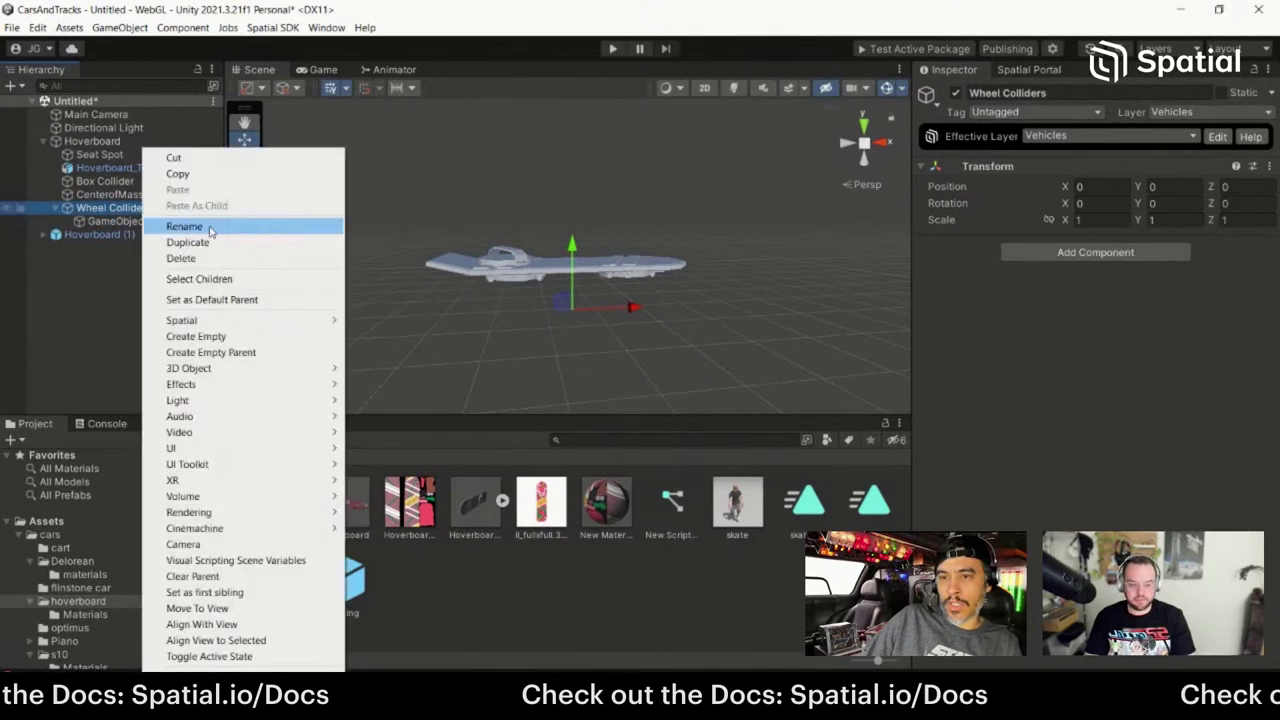
click(220, 337)
click(110, 207)
right_click(110, 207)
click(200, 337)
click(115, 207)
right_click(115, 207)
click(268, 337)
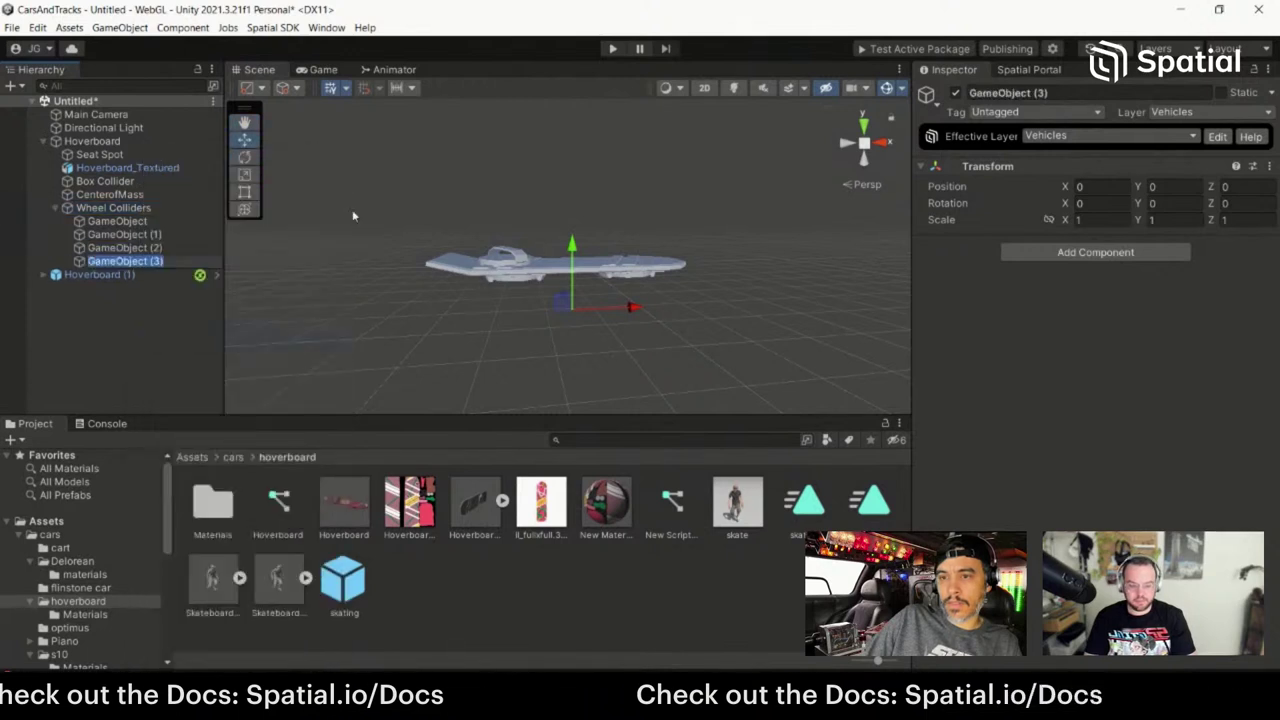
Step: Rename the first empty object under Wheel Colliders as FL Collider
click(152, 225)
click(150, 222)
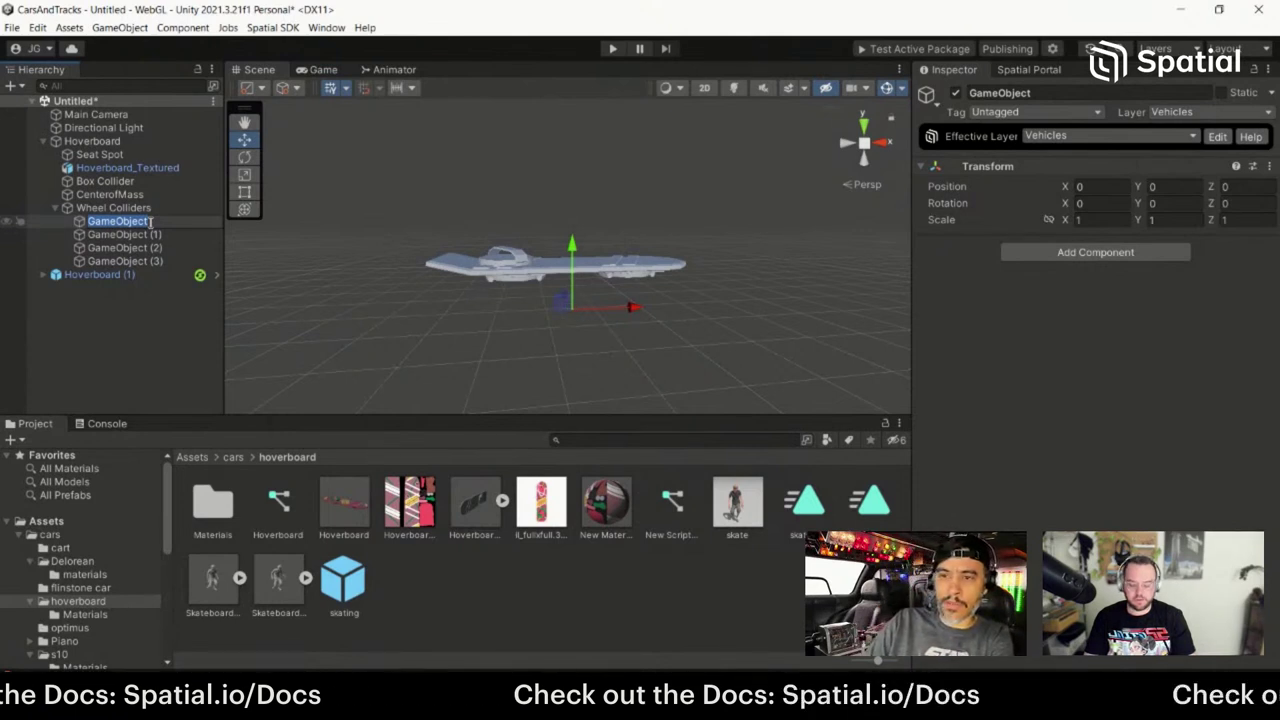
text(FL)
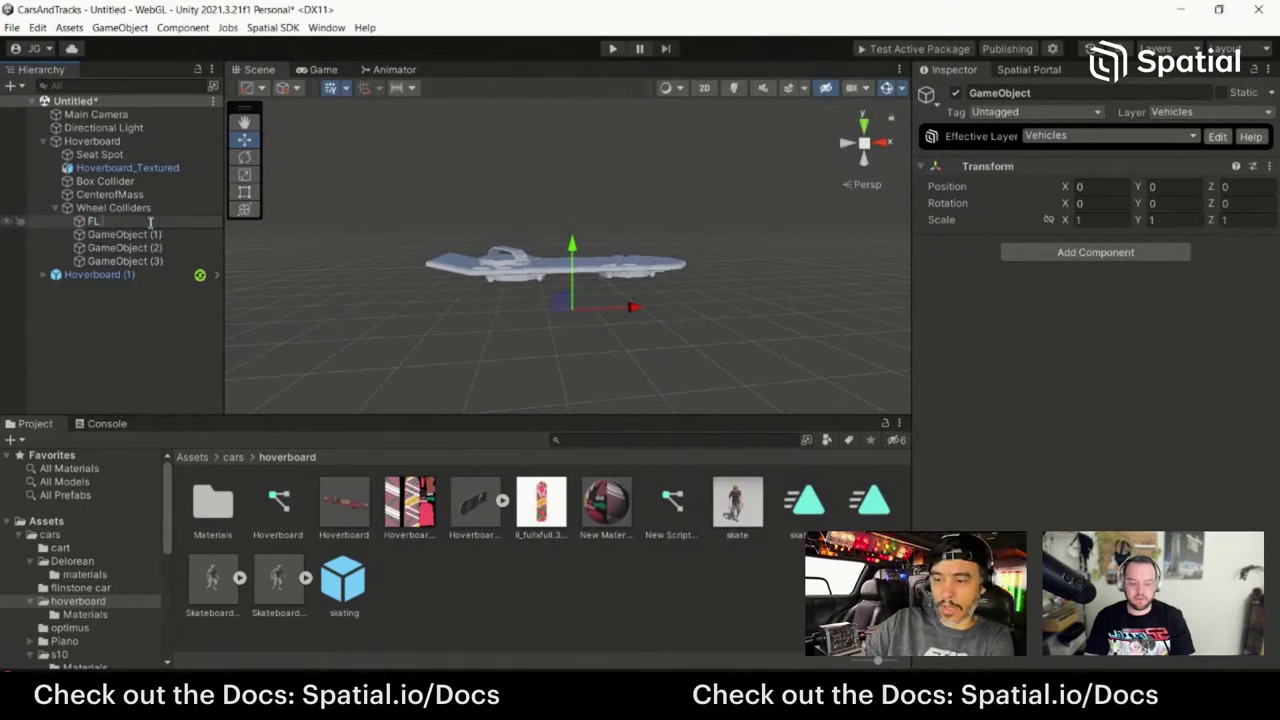
text( Collider)
key(Return)
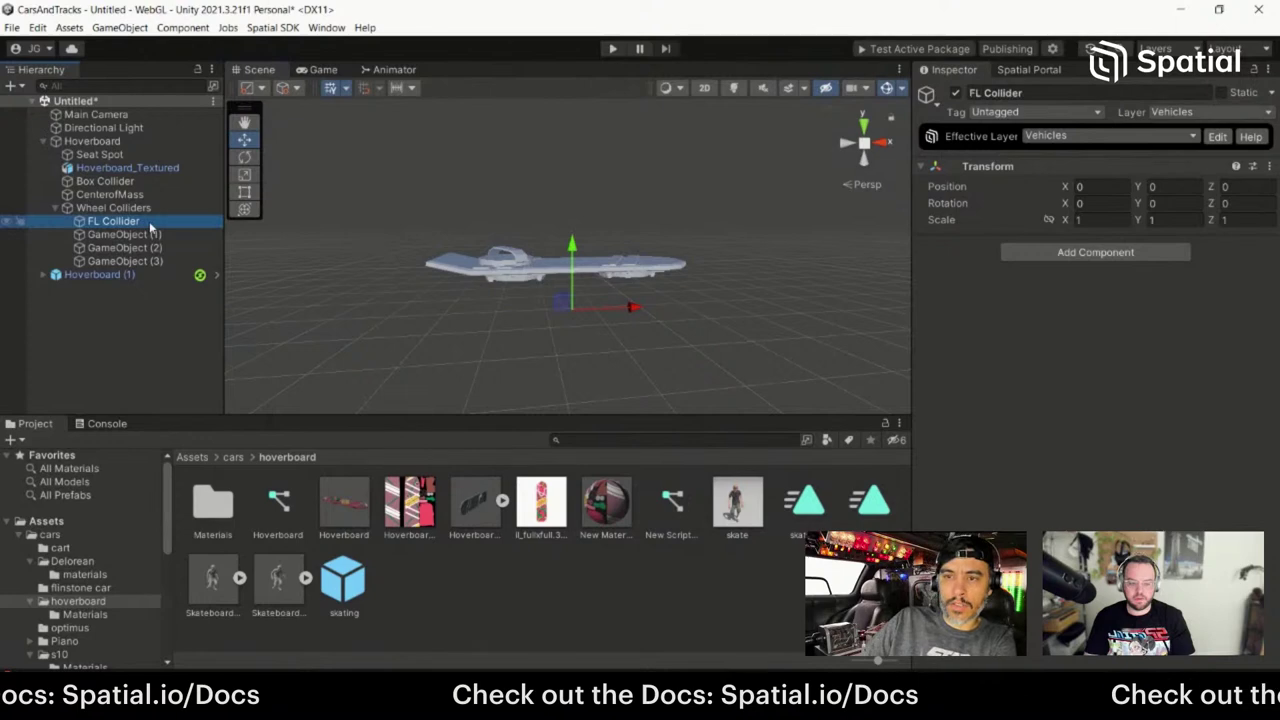
Step: Rename the other three empty objects under Wheel Colliders as FR Collider, BL Collider and BR Collider
click(115, 234)
click(95, 234)
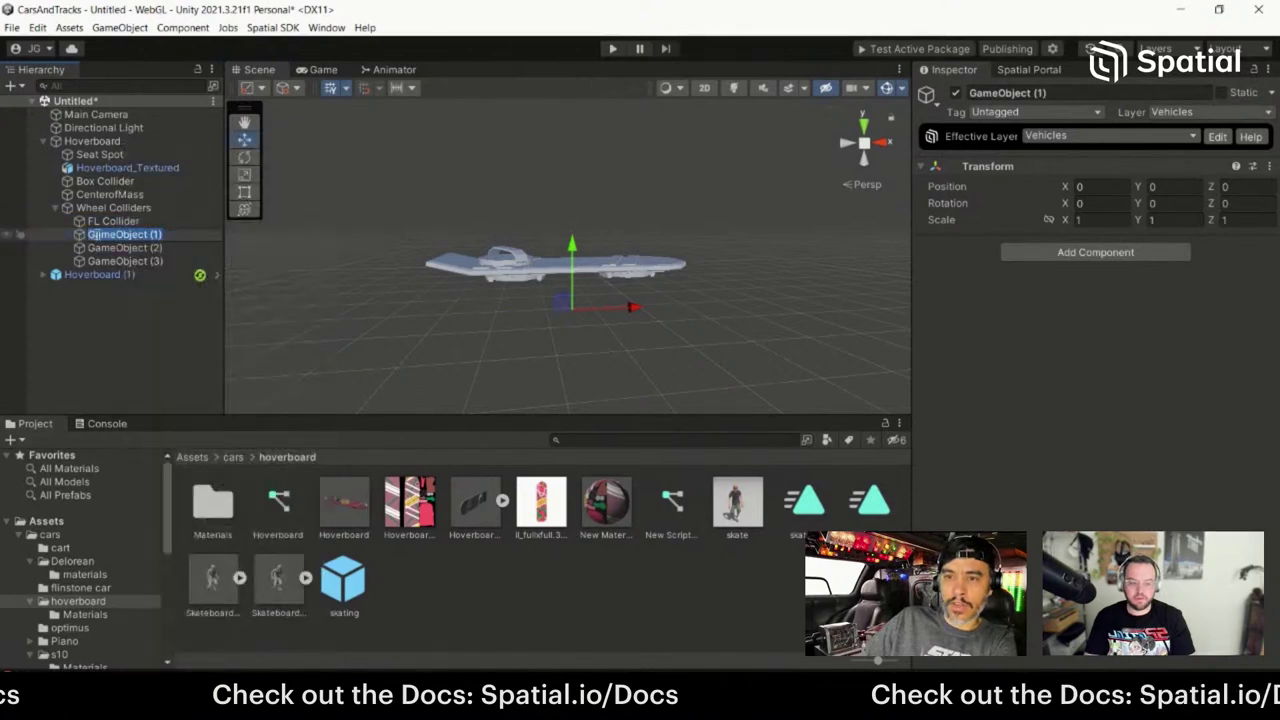
text(FR C)
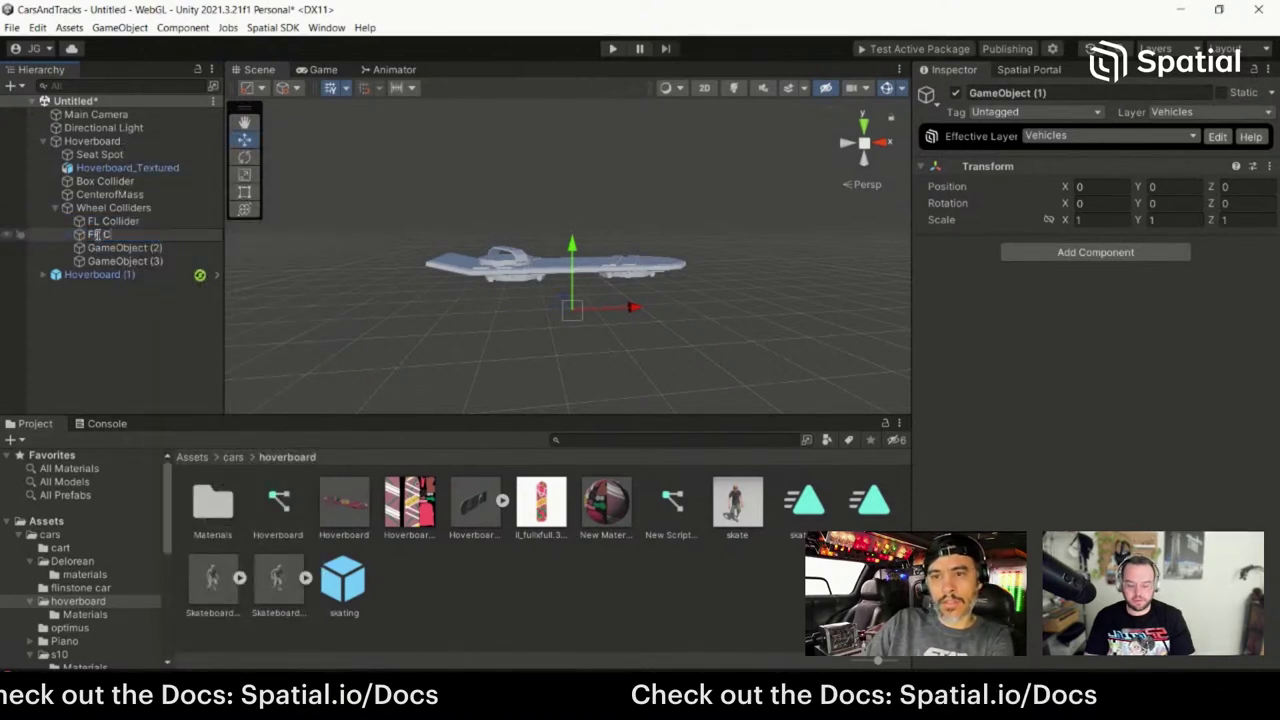
text(ollider)
key(Return)
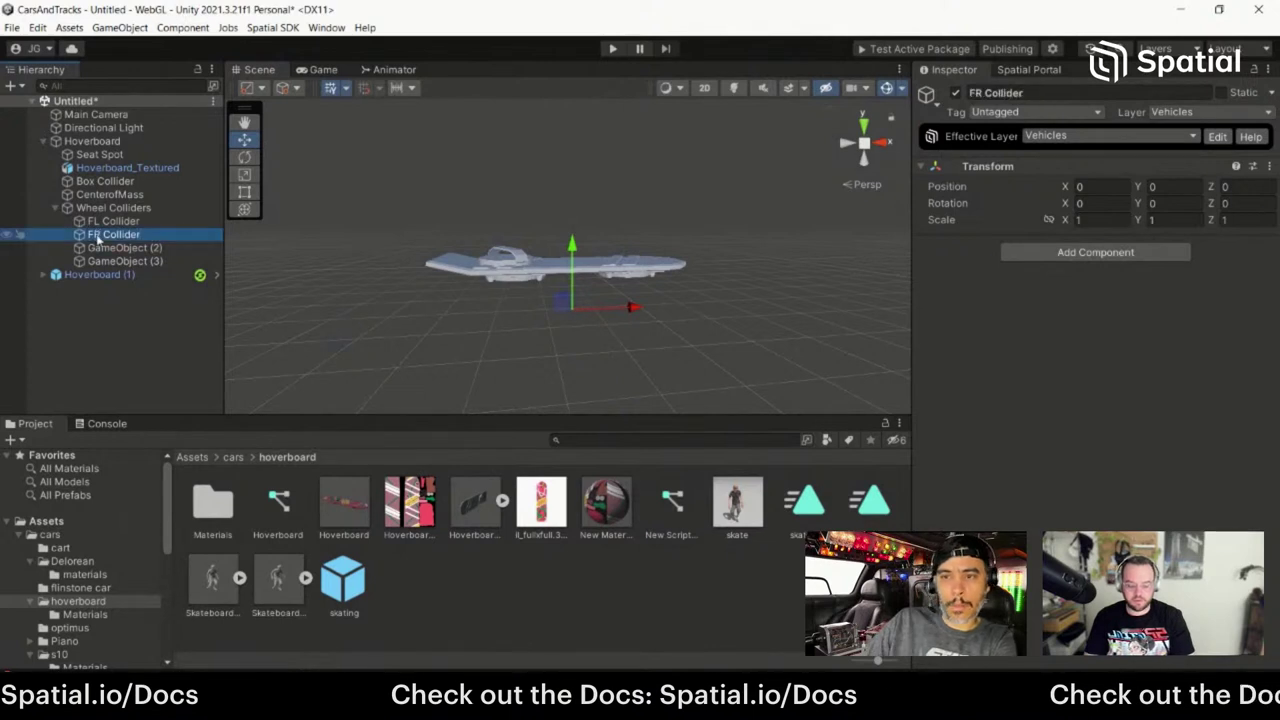
click(115, 247)
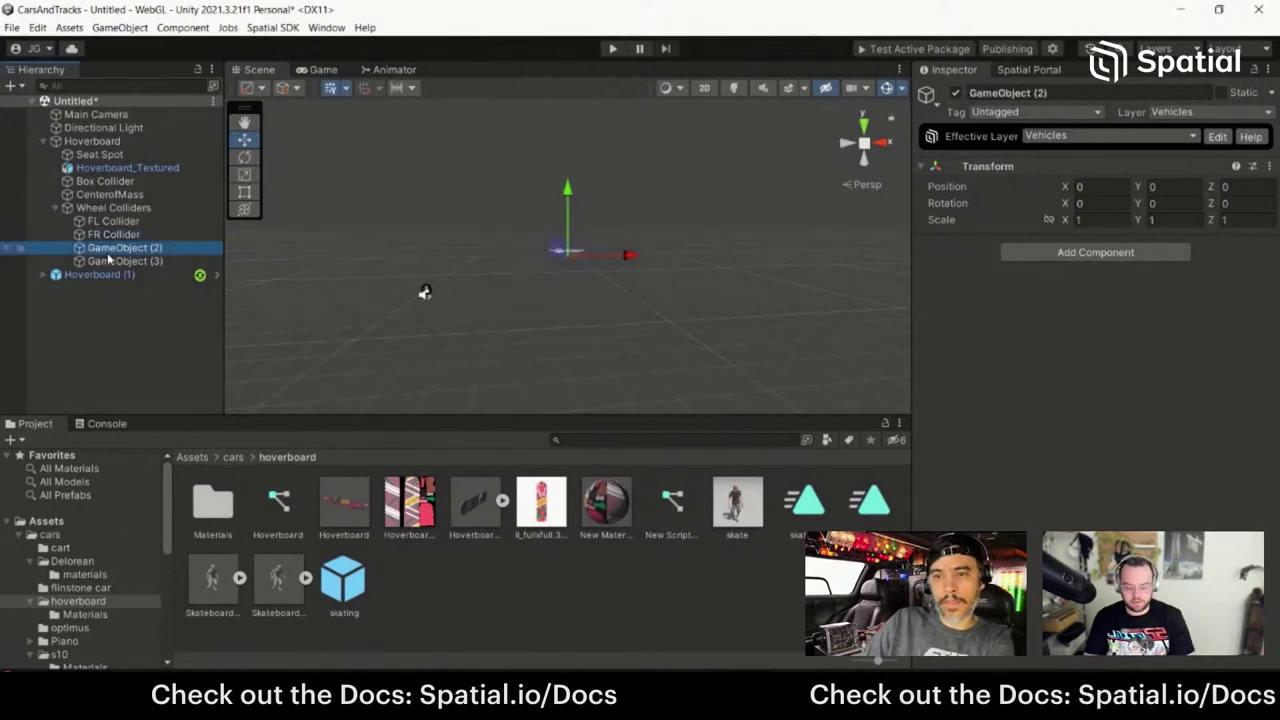
click(108, 249)
text(BL Collider)
key(Return)
click(114, 261)
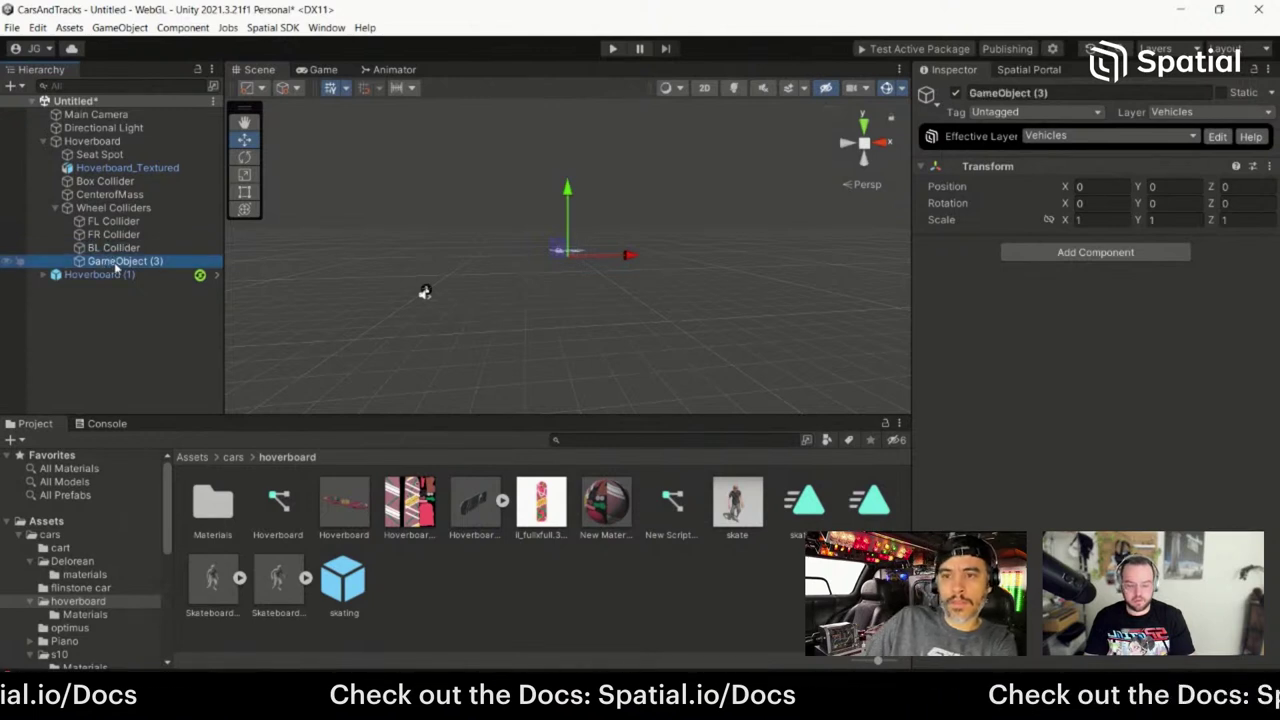
click(116, 261)
text(B)
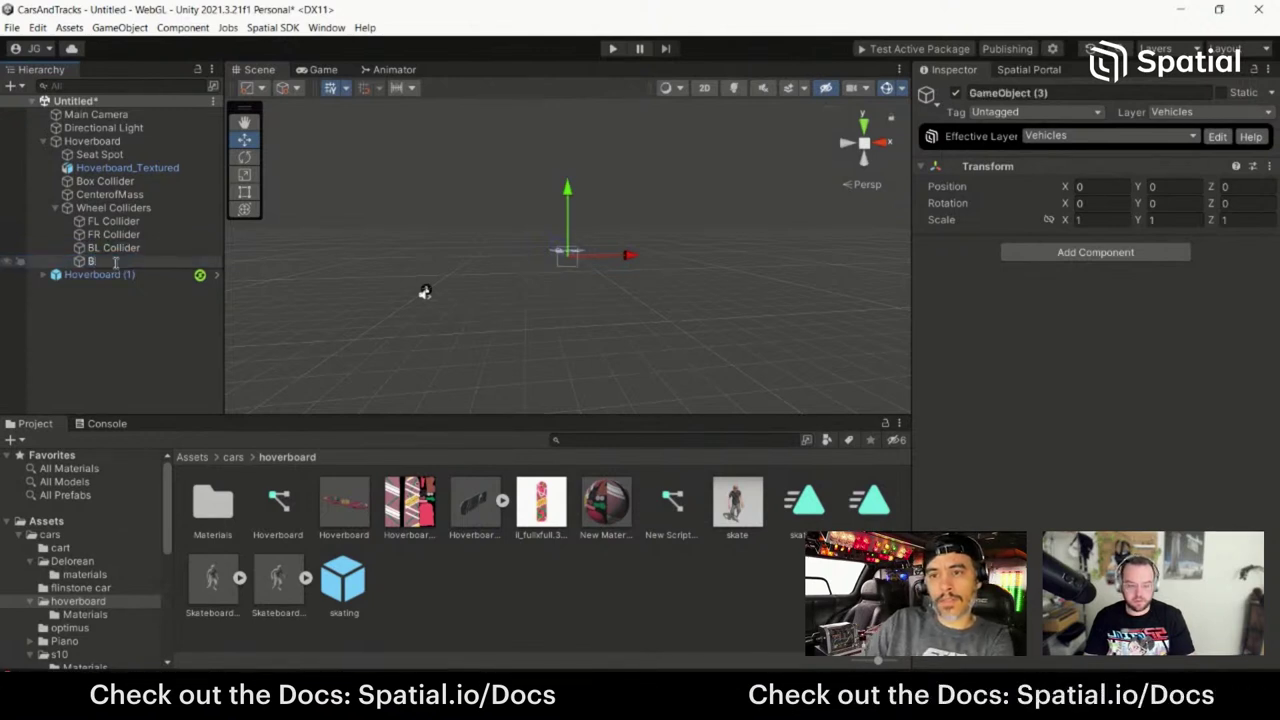
text(L Collide)
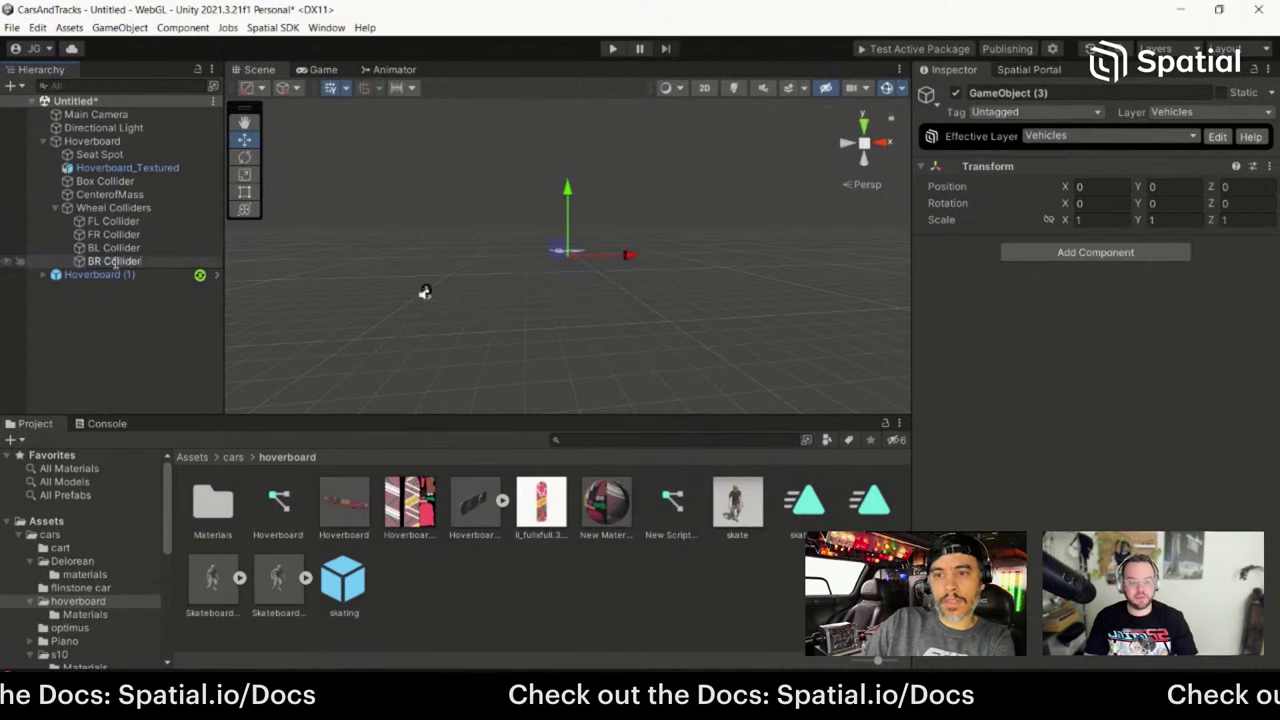
text(r)
key(Return)
Step: Move the FL Collider object sideways to the edge of the board, at about Z 0.573
click(120, 222)
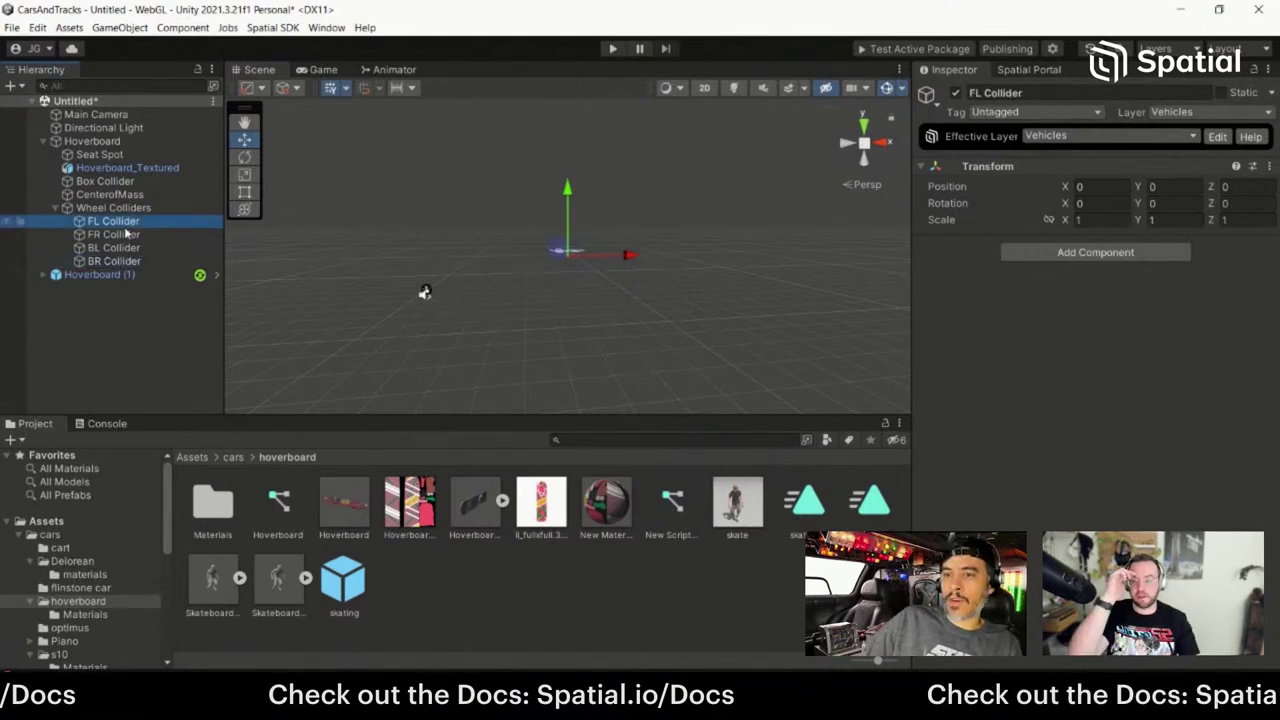
right_drag(425, 291, 901, 308)
key(f)
scroll(740, 310, down, 6)
scroll(644, 295, up, 5)
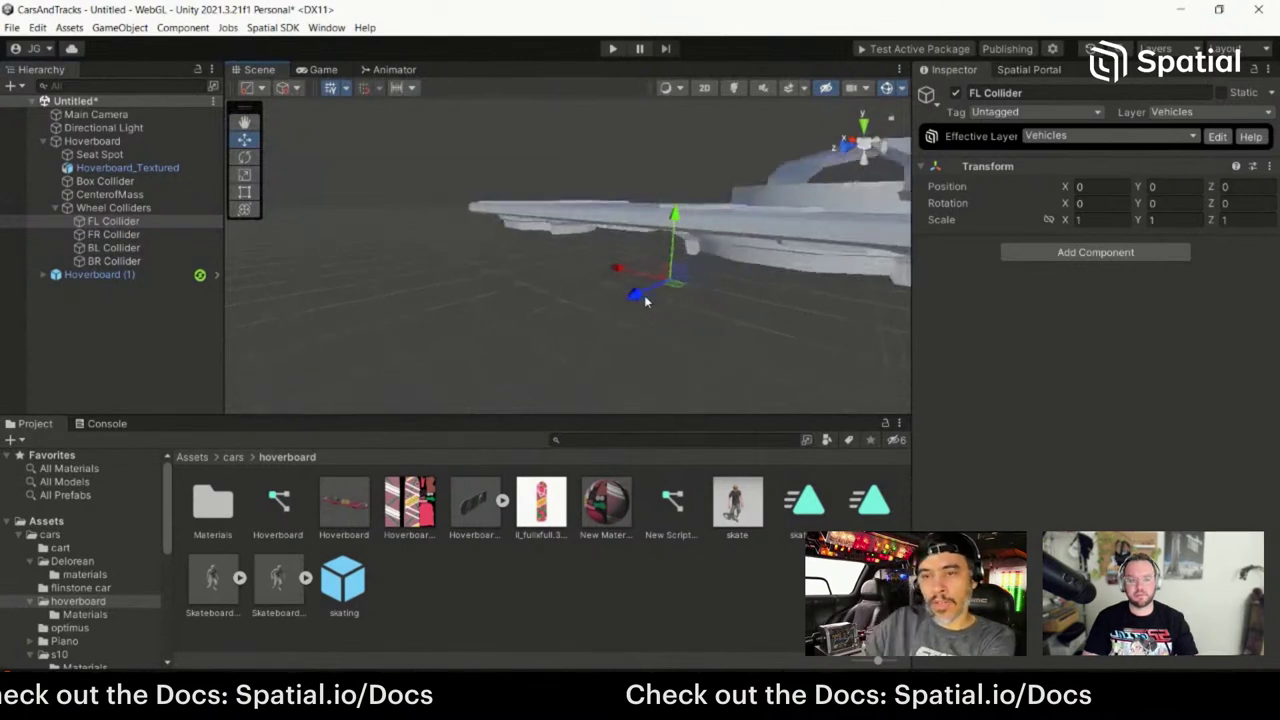
drag(644, 295, 560, 330)
alt+drag(677, 316, 590, 262)
Step: Delete the FR, BL and BR Collider objects, keeping only the FL Collider under Wheel Colliders
click(112, 234)
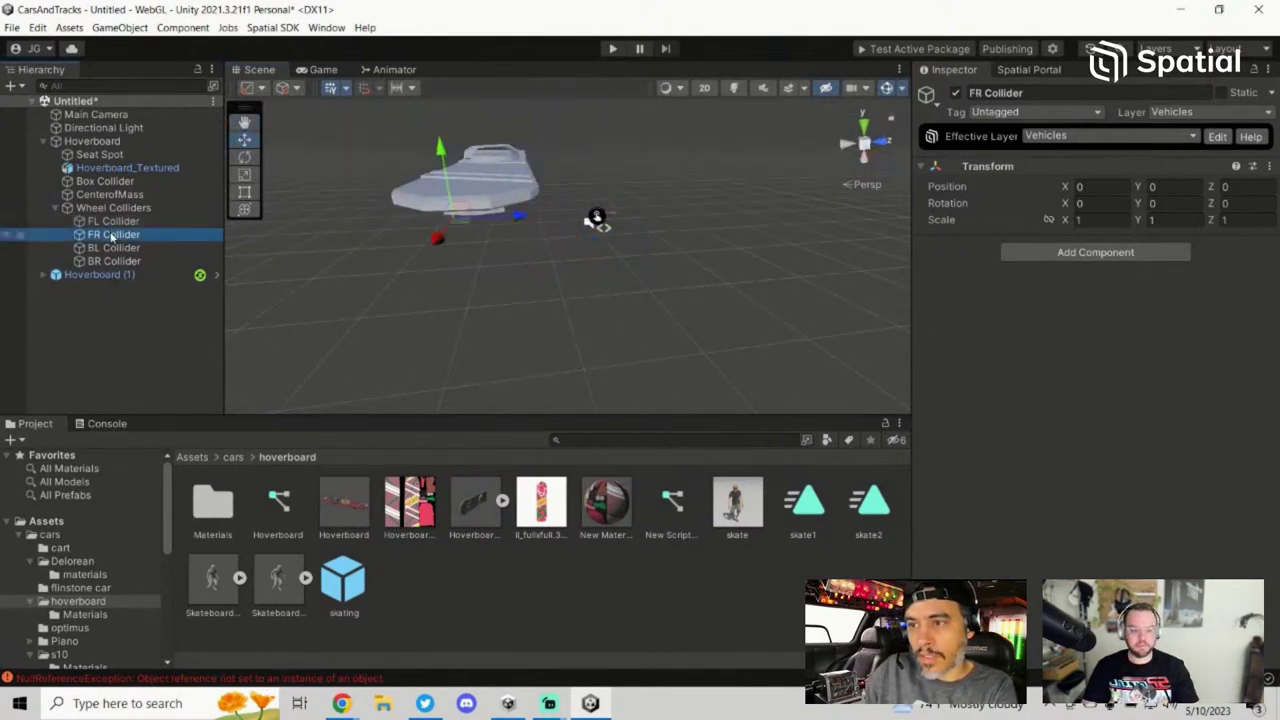
alt+drag(431, 248, 652, 316)
double_click(112, 234)
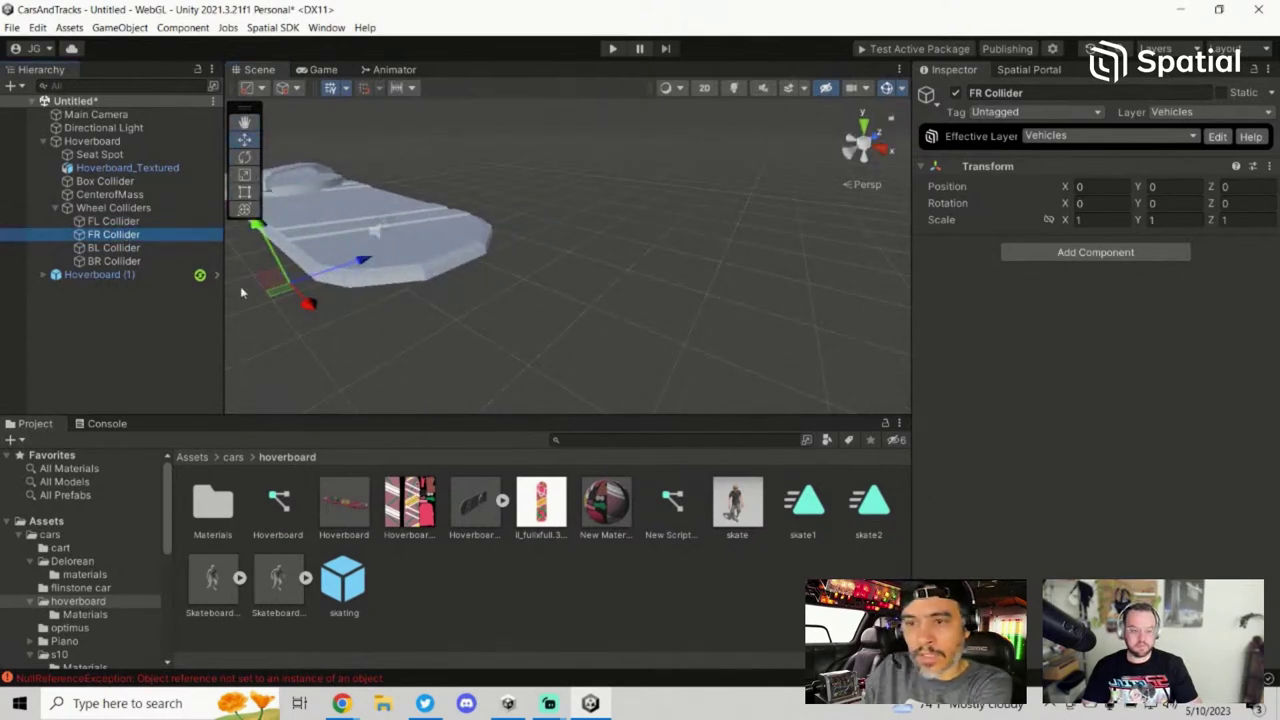
key(Delete)
key(Down)
key(Delete)
alt+drag(248, 283, 300, 290)
key(Up)
click(155, 236)
key(Delete)
Step: Duplicate the FL Collider and move the copy to the back of the board, at about X -0.714
click(145, 222)
key(f)
click(124, 223)
key(ctrl+d)
drag(591, 317, 550, 349)
key(f)
key(f)
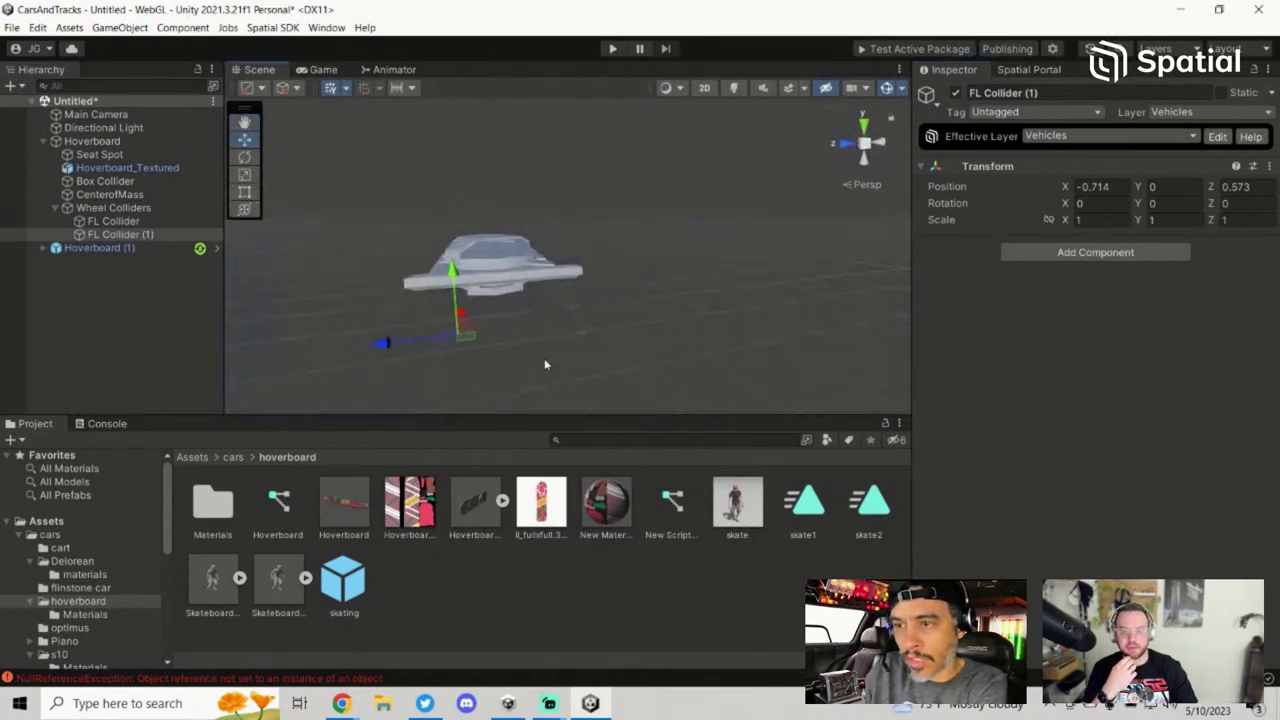
key(f)
Step: Rename the duplicated collider object at the back of the board as BL Collider
double_click(100, 236)
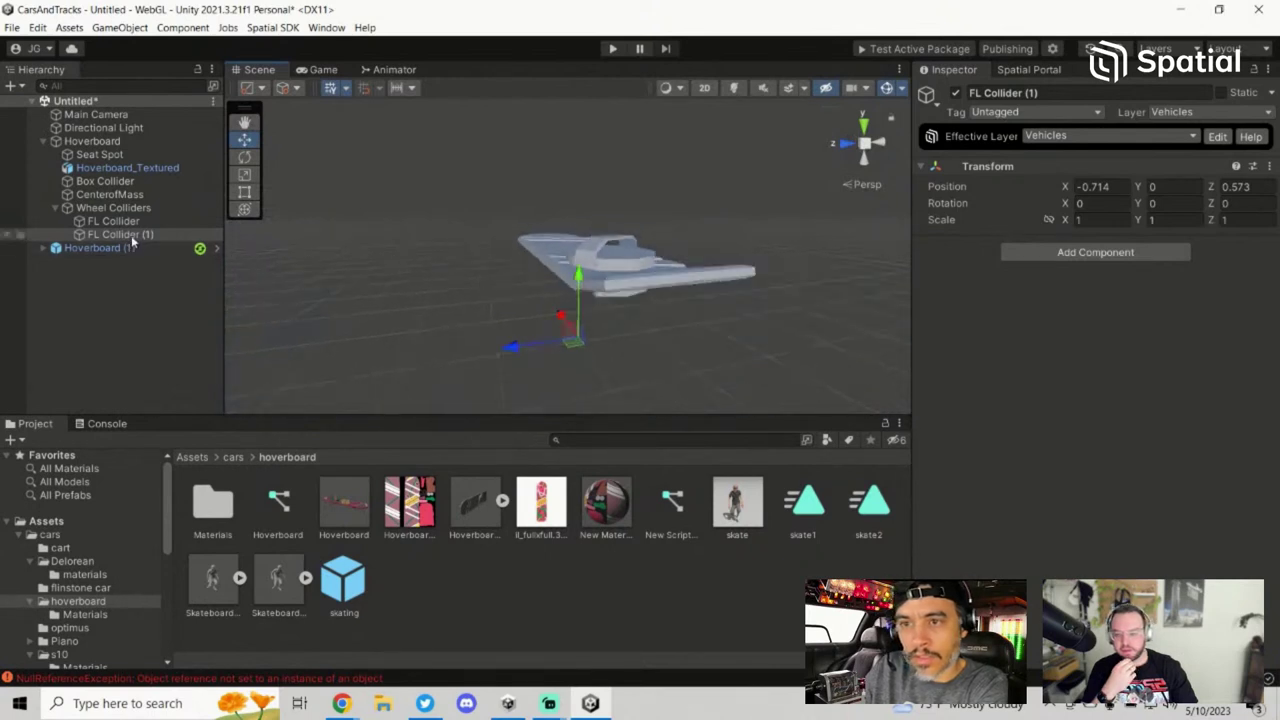
click(98, 237)
text(BL Collider (1))
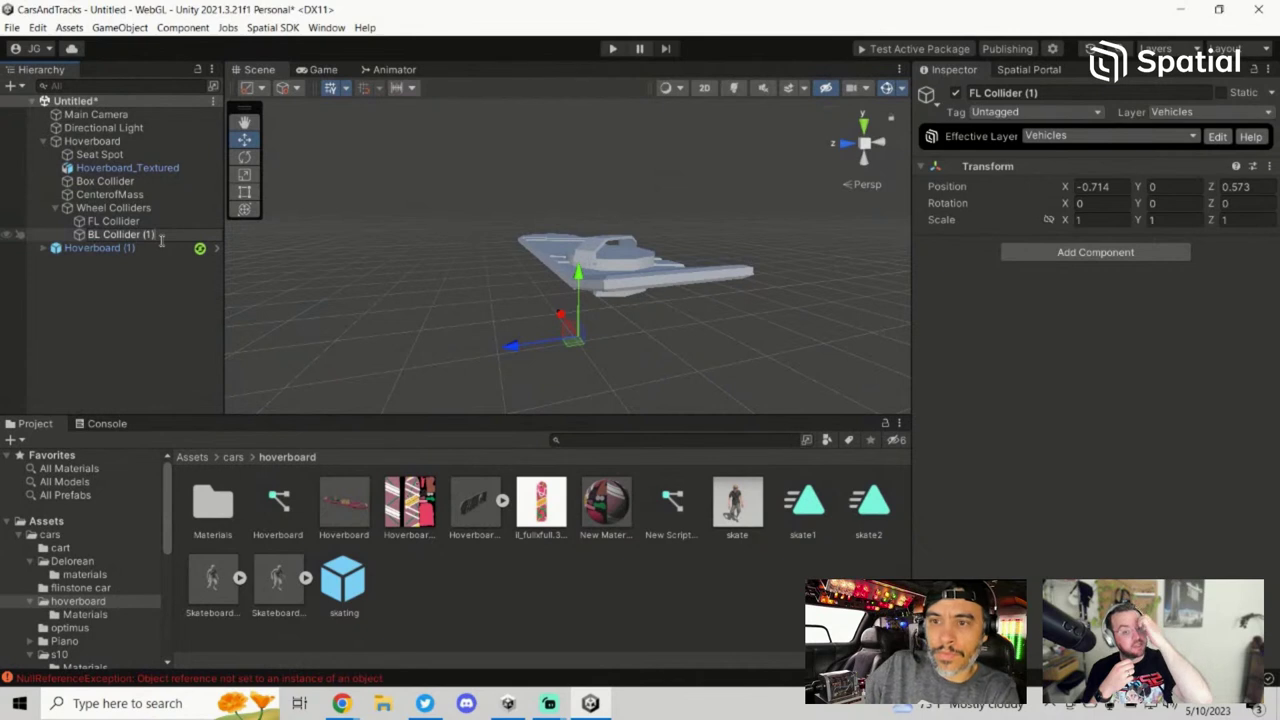
key(Return)
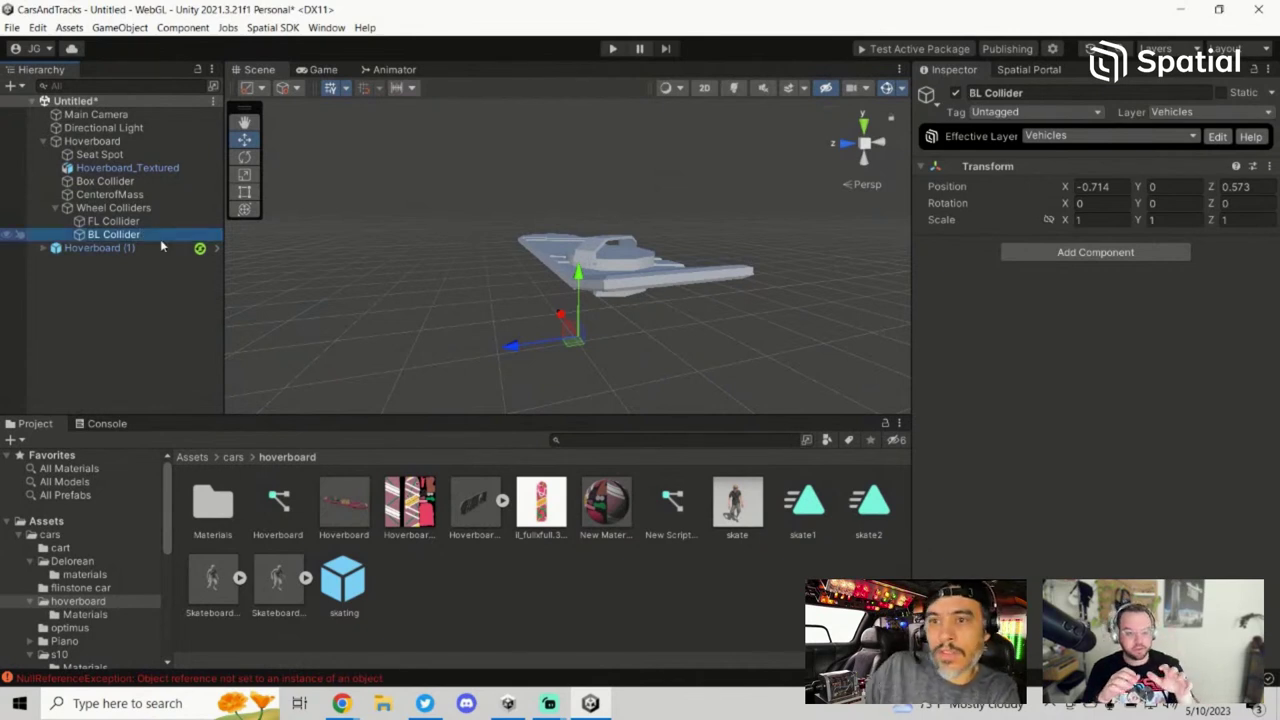
Step: Place a copy of the BL Collider on the opposite side of the board at about Z 0.005 and name it BR Collider
key(ctrl+d)
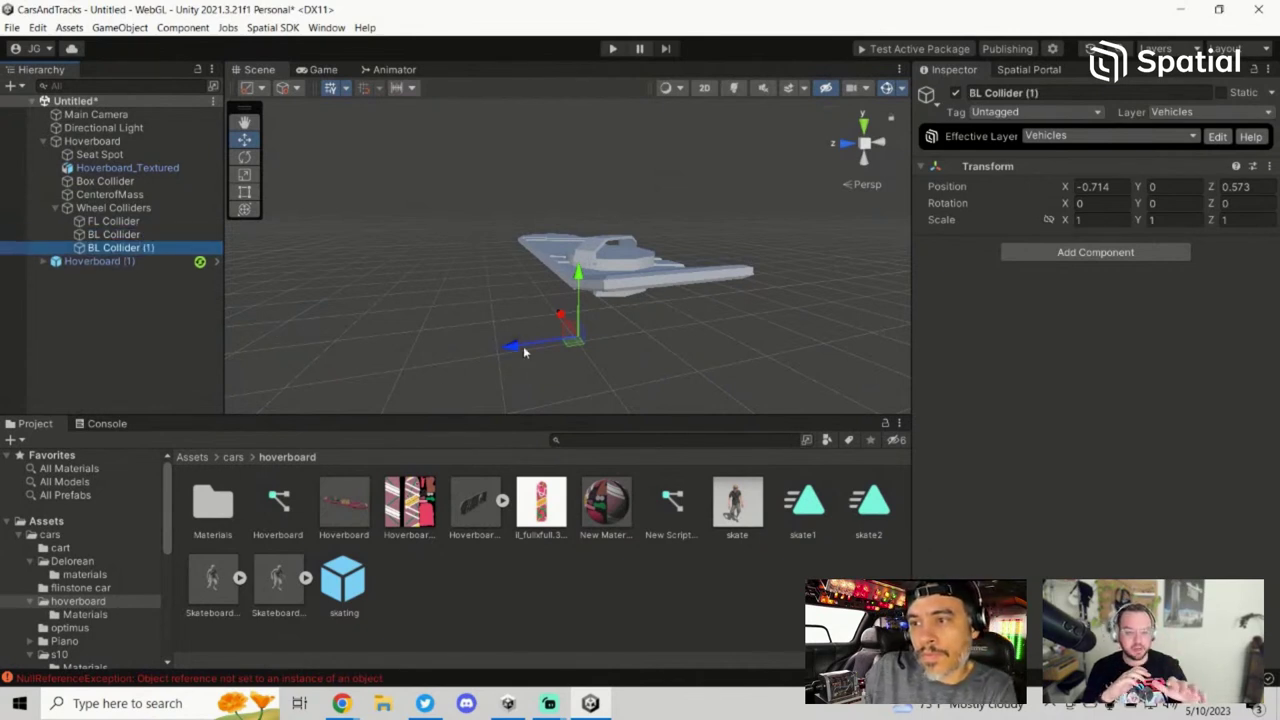
mouse_move(521, 349)
mouse_down()
mouse_move(600, 337)
mouse_move(641, 348)
mouse_move(571, 356)
mouse_move(535, 340)
mouse_up()
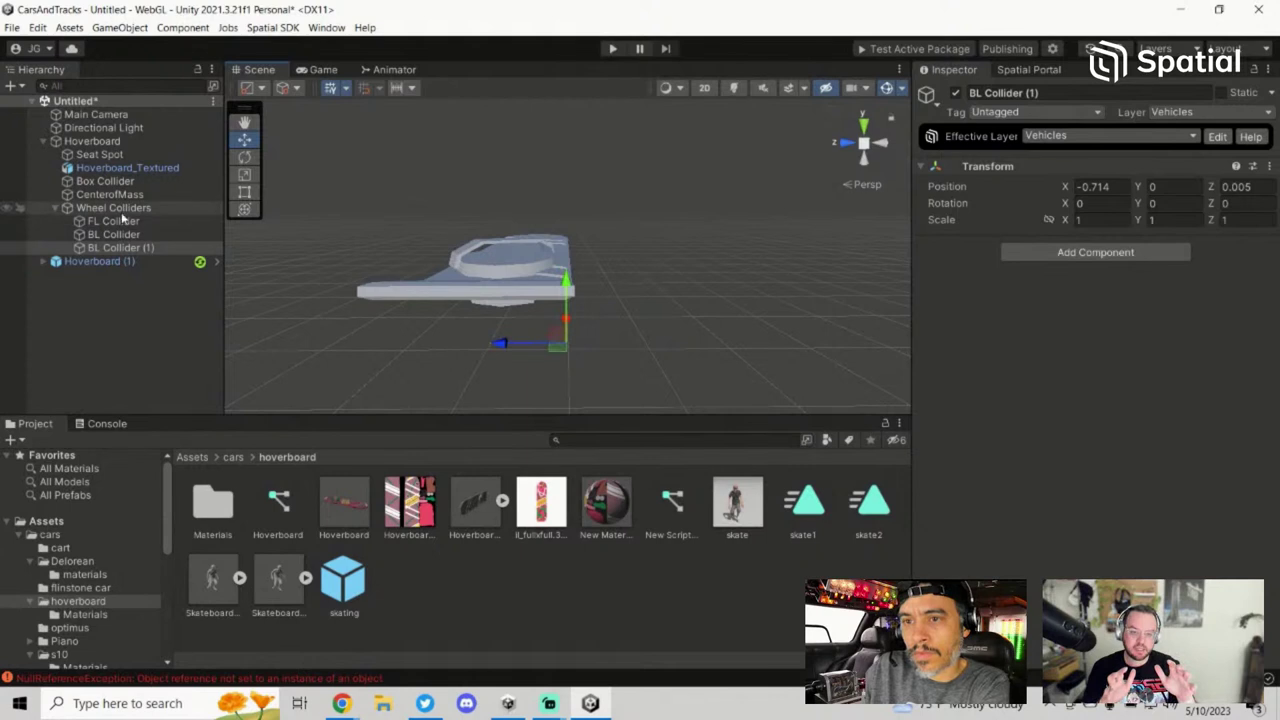
click(95, 248)
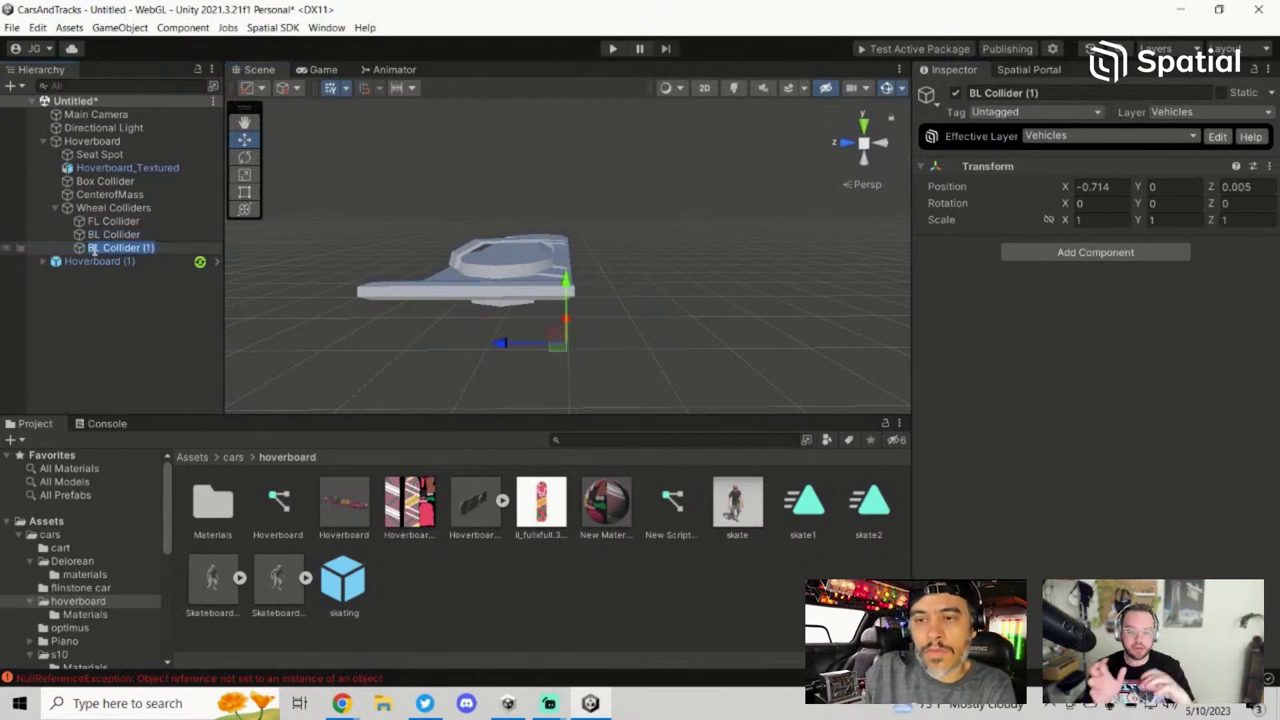
click(95, 248)
double_click(95, 248)
text(BR)
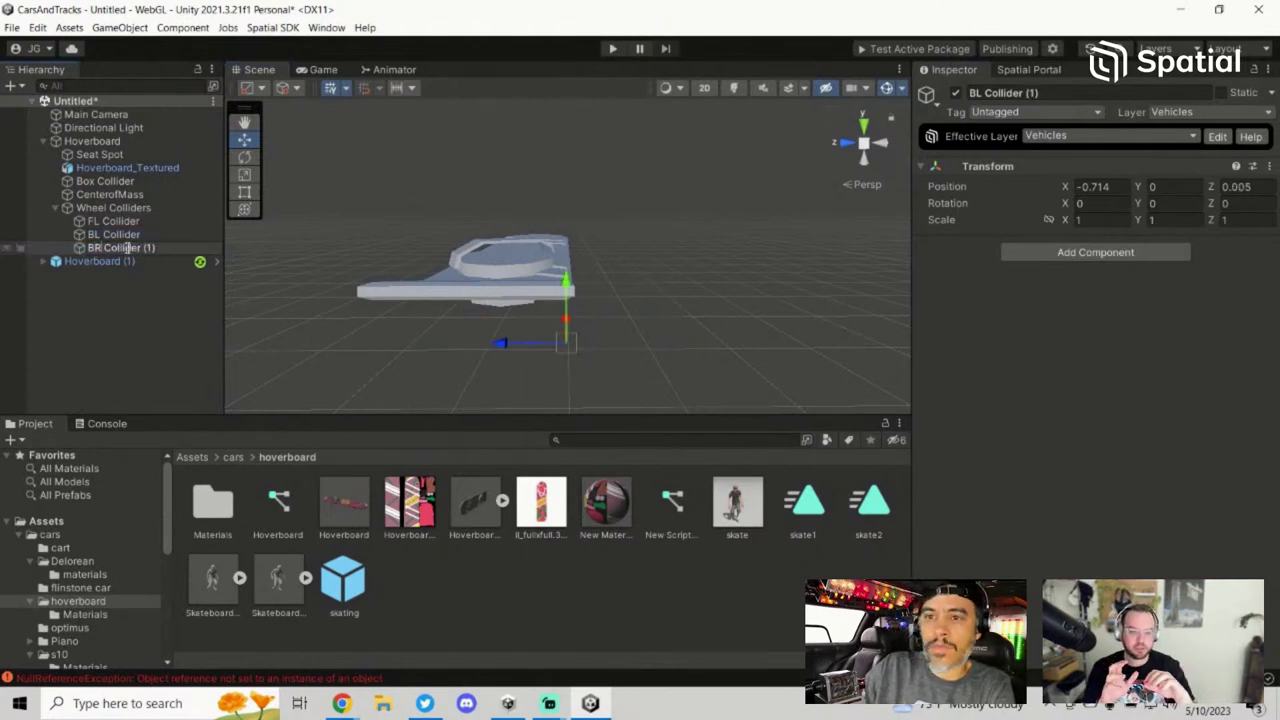
key(Return)
click(166, 249)
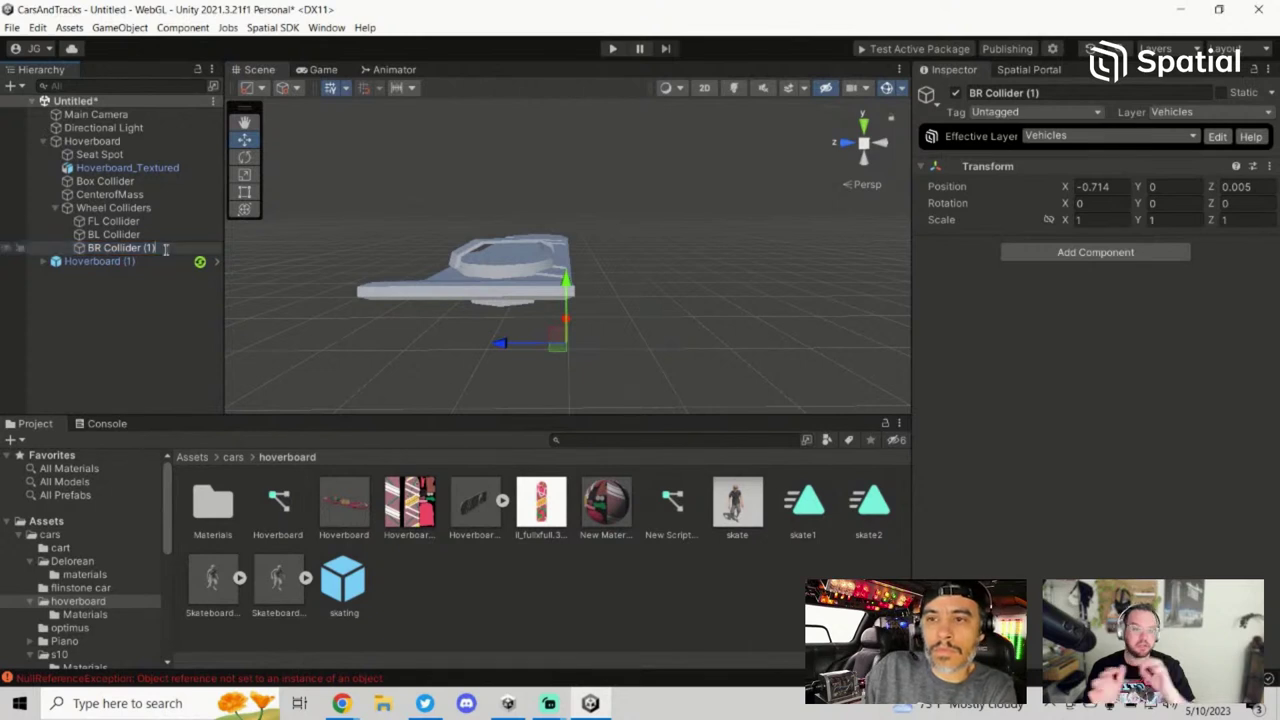
key(Return)
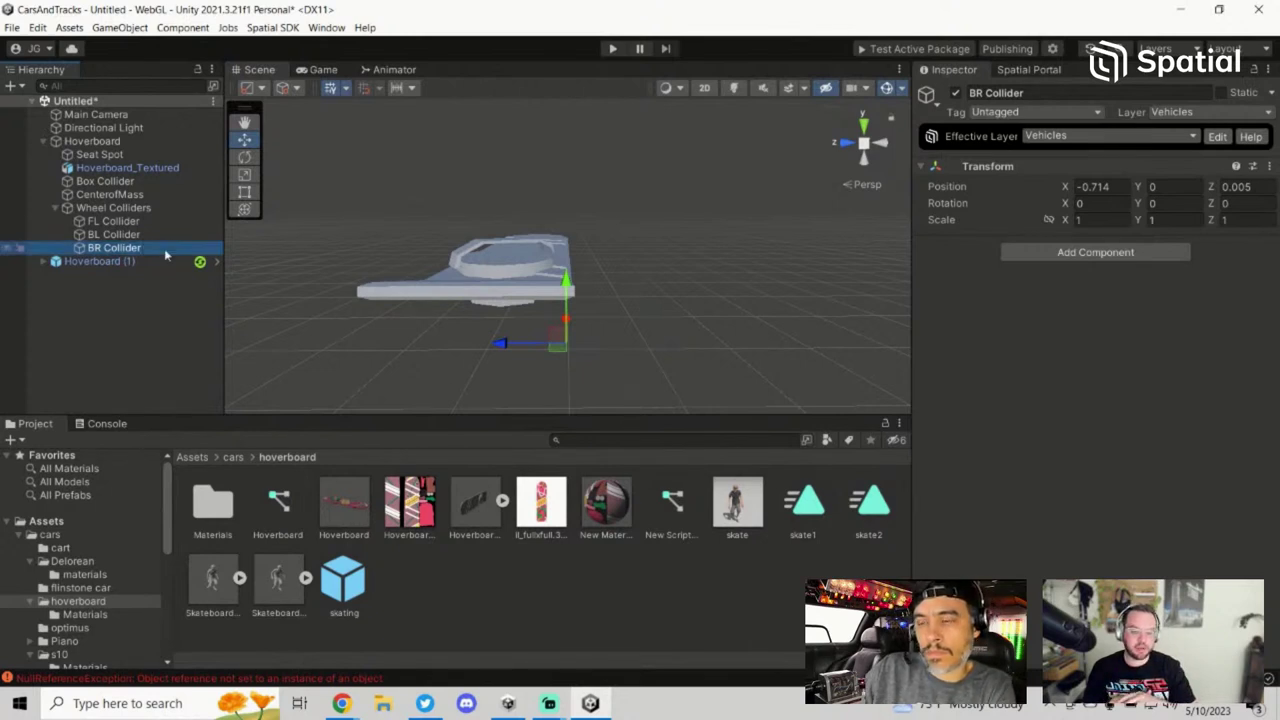
right_drag(668, 302, 595, 305)
click(125, 248)
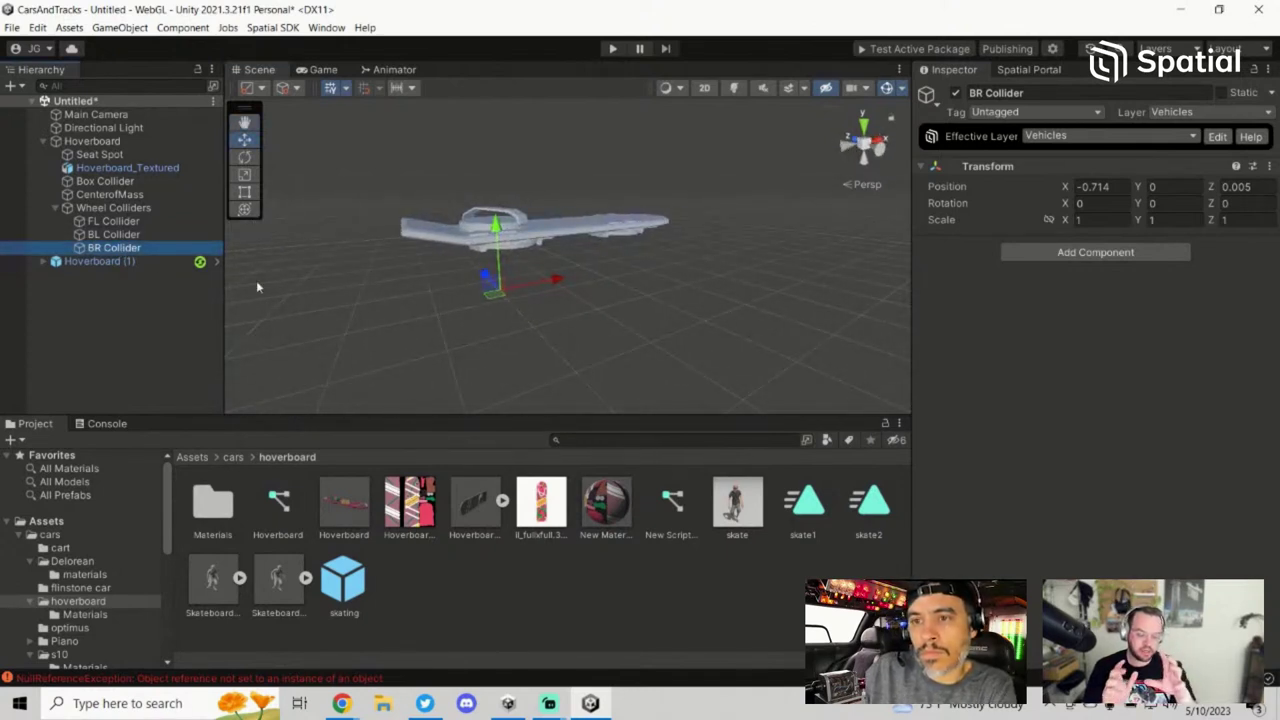
Step: Duplicate the FL Collider and rename the copy as FR Collider
click(132, 222)
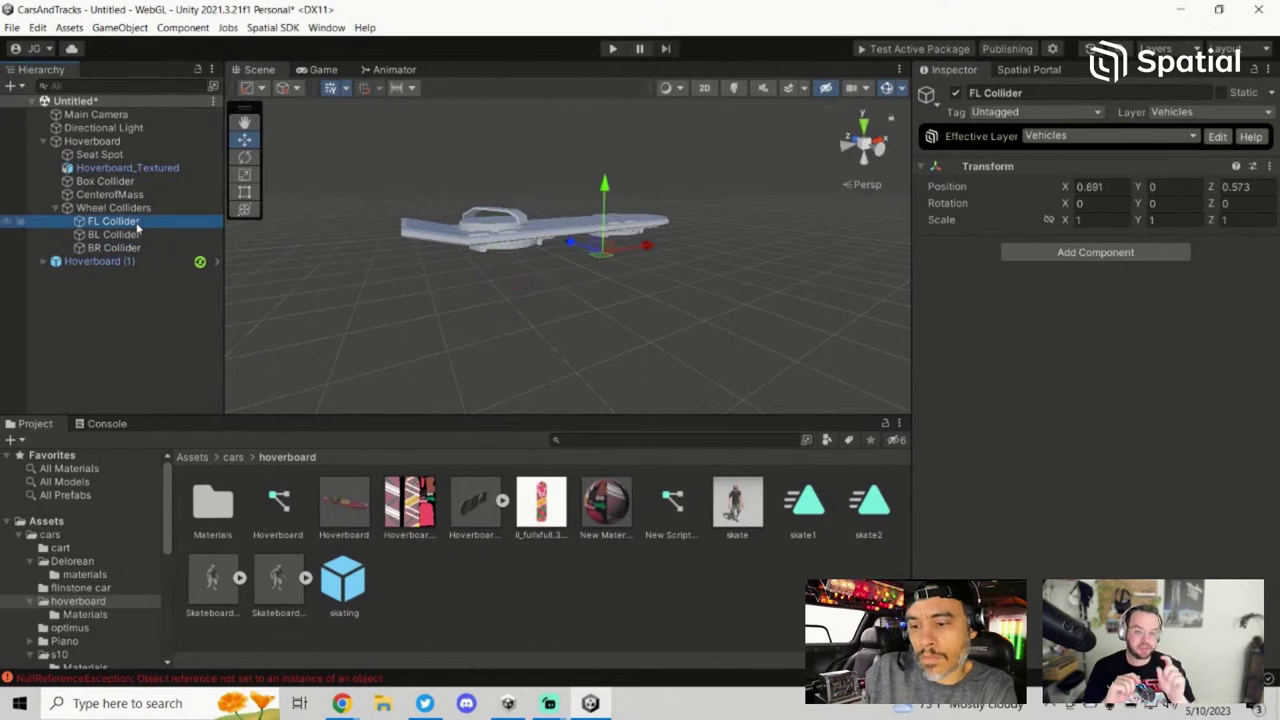
key(ctrl+d)
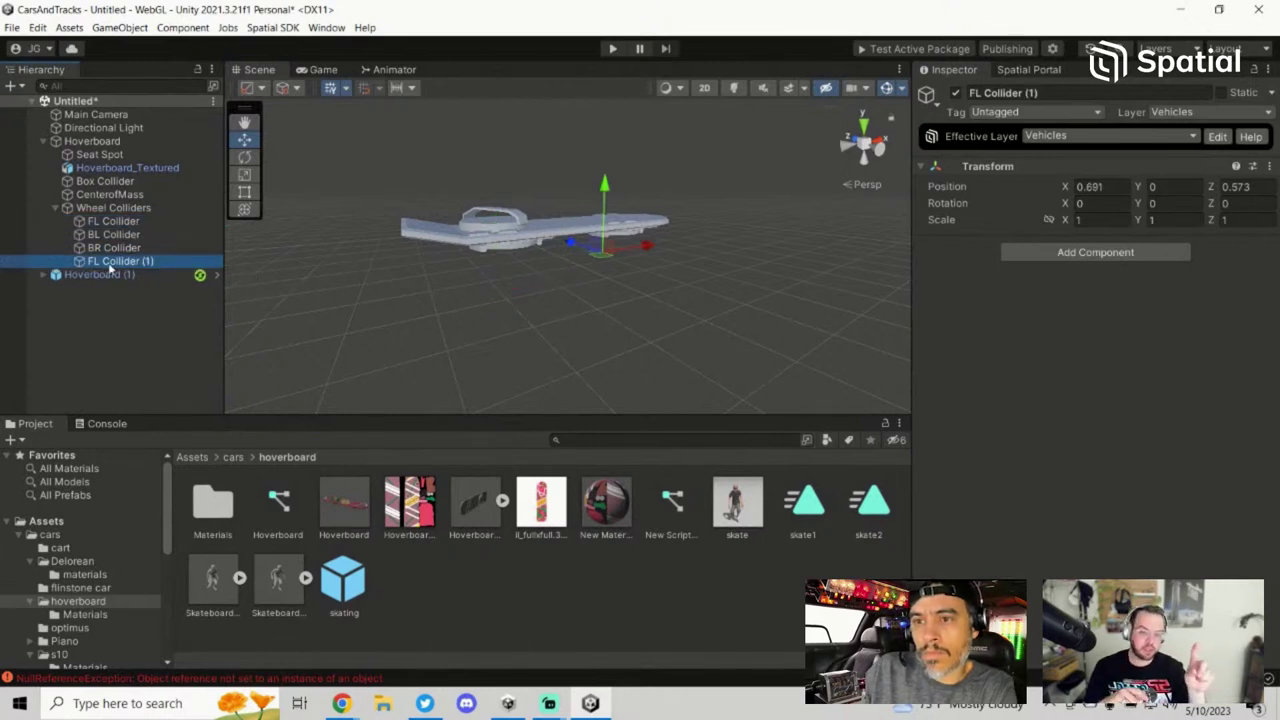
click(110, 262)
key(BackSpace)
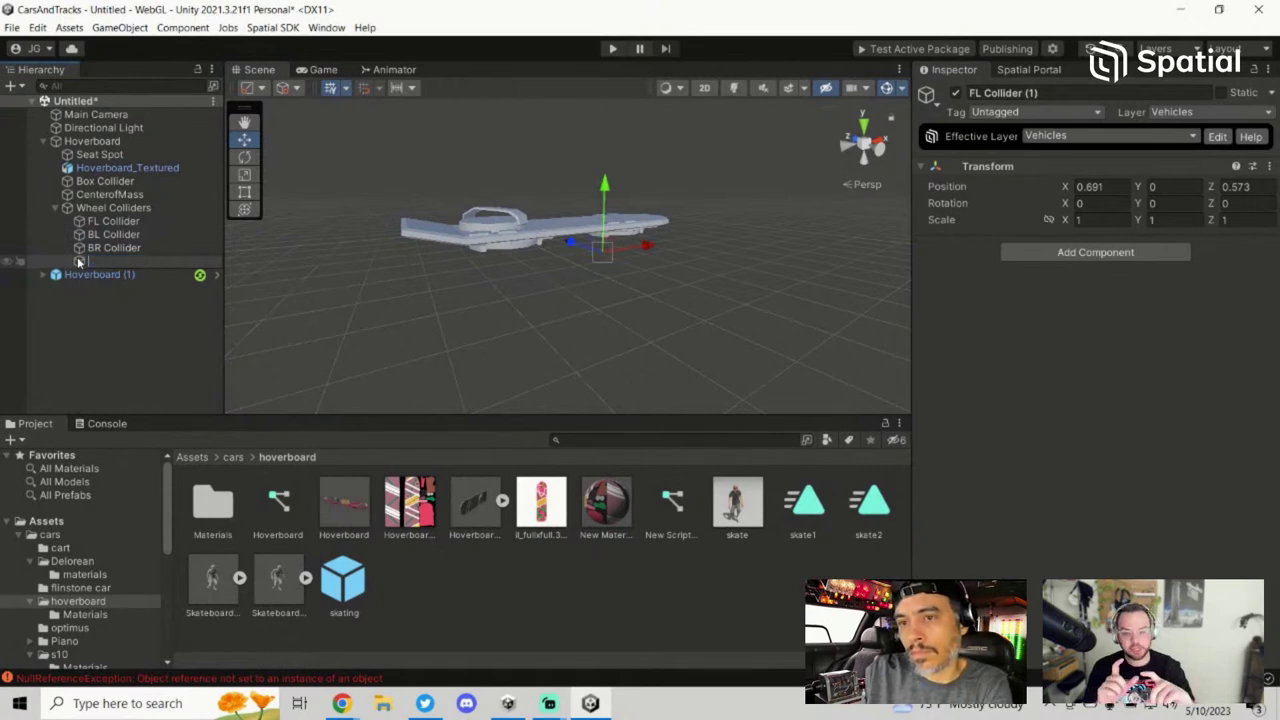
text(F)
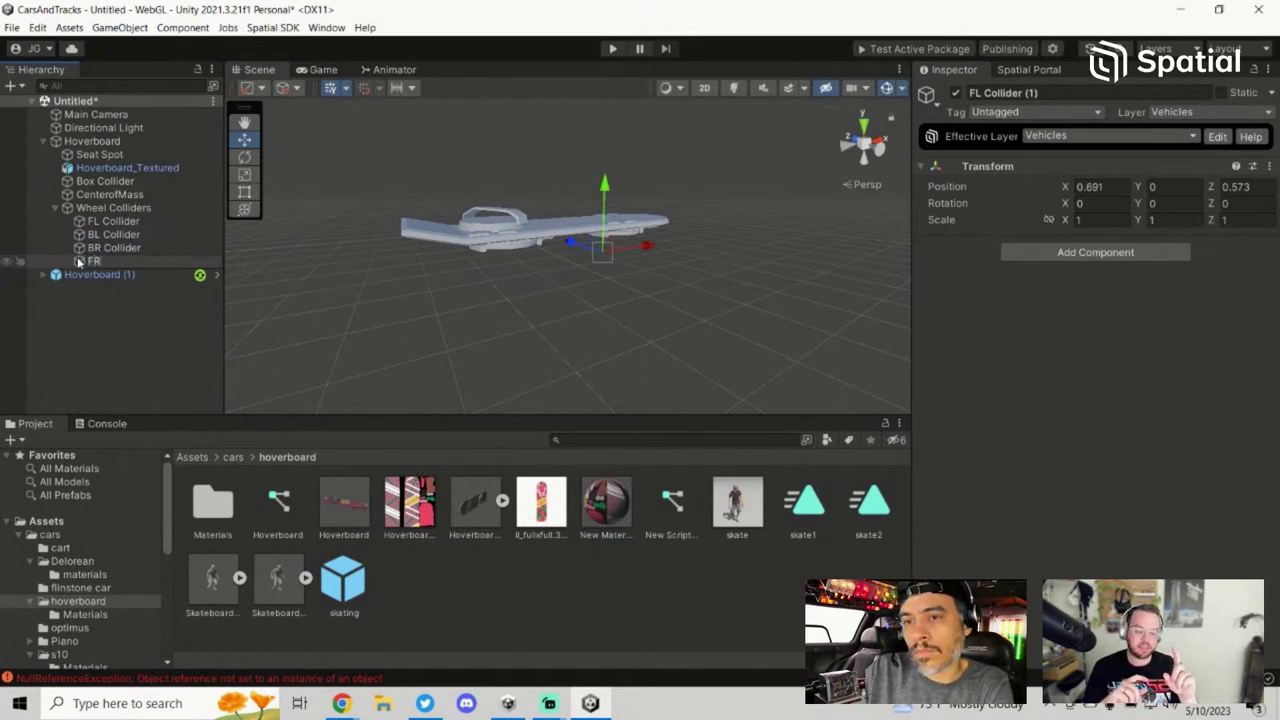
text(R)
key(Return)
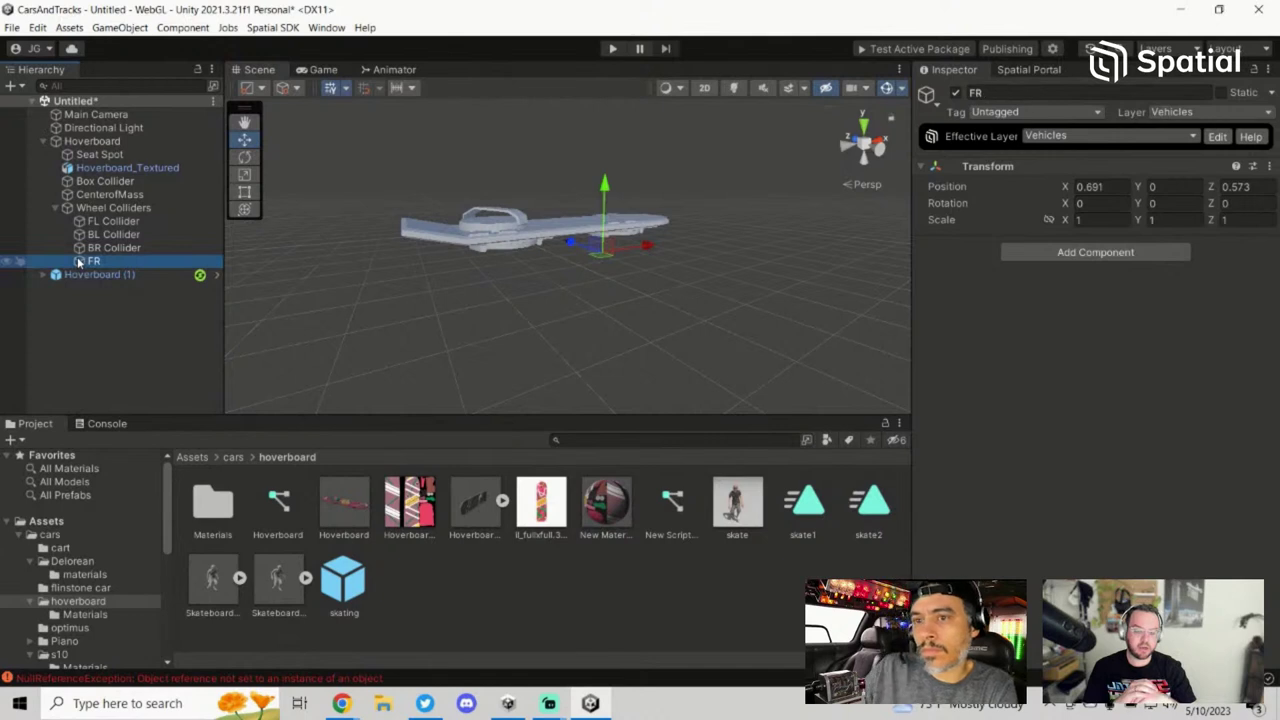
click(95, 260)
text(Collider)
key(Return)
Step: Move the FR Collider across to the opposite side of the board, at about Z -0.027
right_drag(840, 319, 565, 258)
drag(565, 258, 698, 276)
right_drag(698, 276, 543, 301)
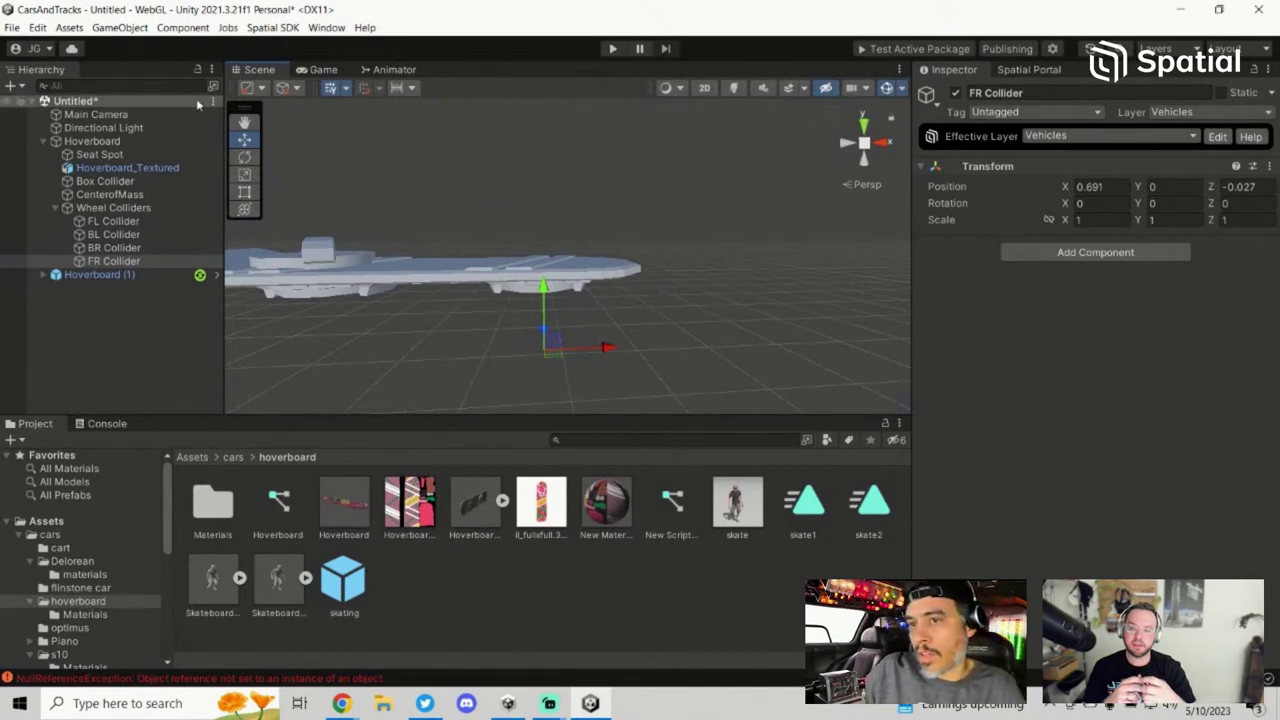
right_drag(612, 210, 815, 210)
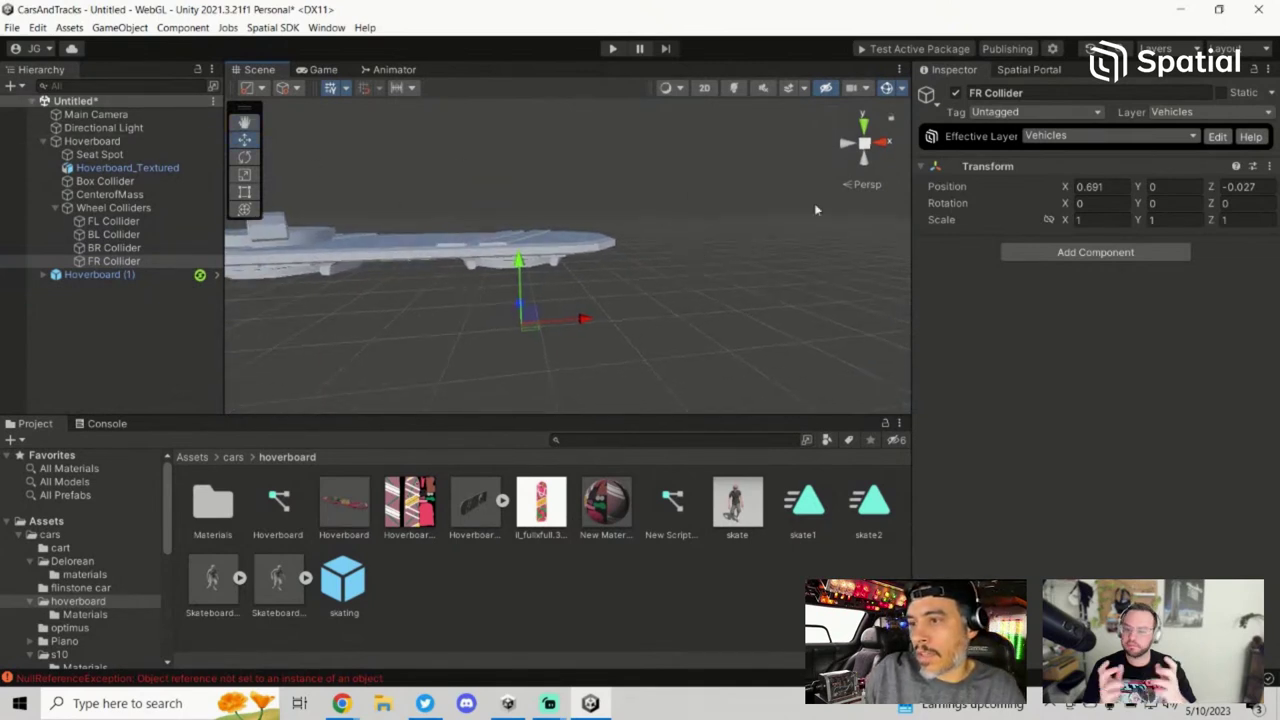
click(326, 27)
mouse_move(273, 27)
click(293, 28)
click(293, 28)
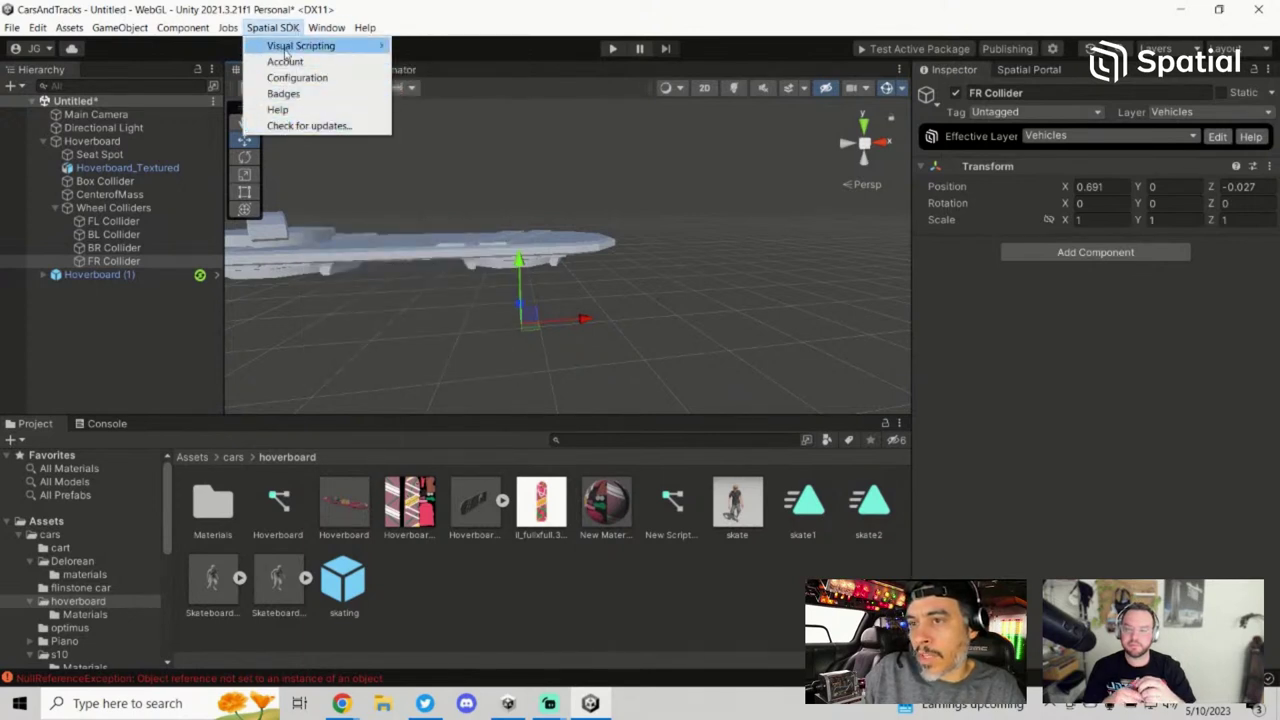
click(281, 29)
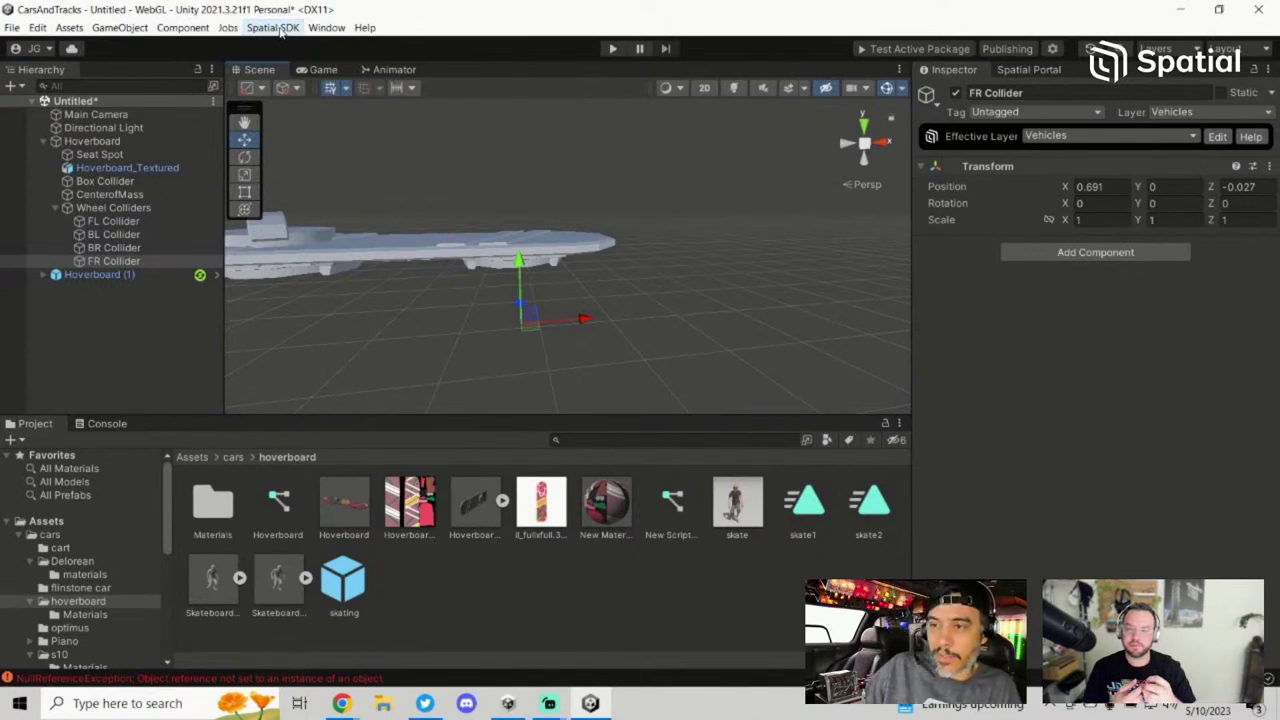
Step: Fine-tune the FR Collider's position along the Z axis to about 0.017
alt+drag(414, 234, 605, 317)
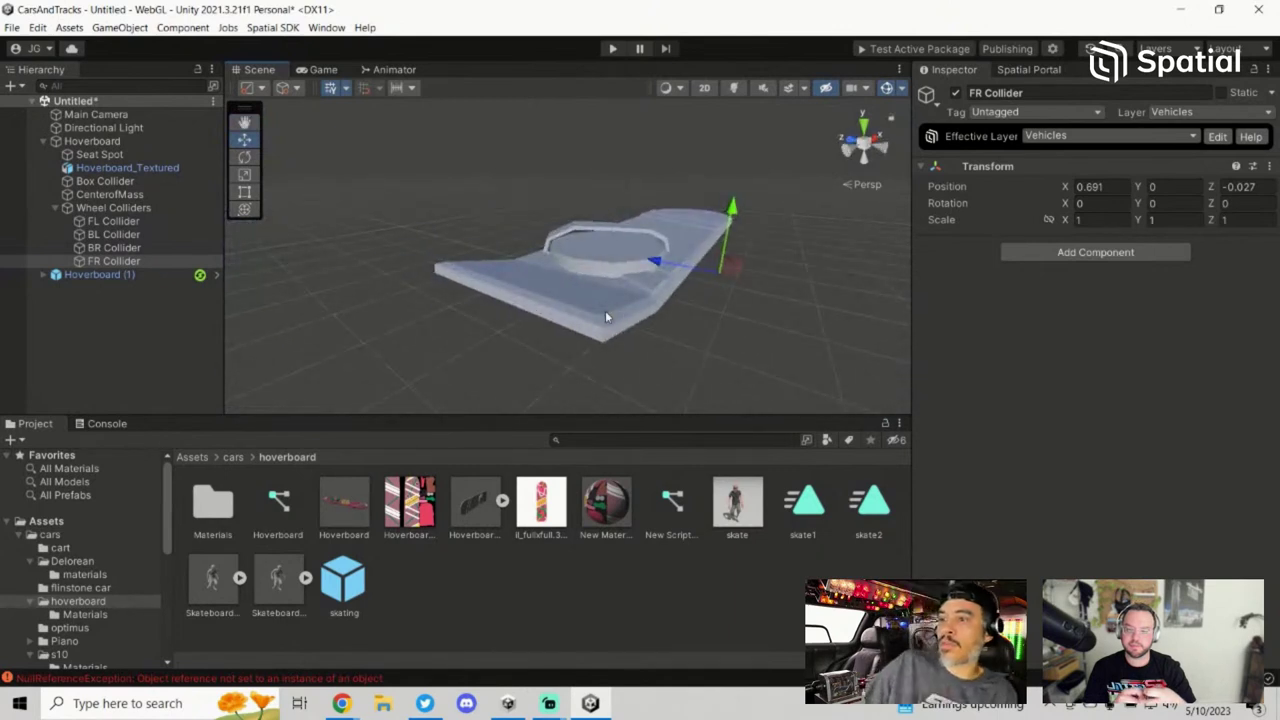
drag(698, 275, 690, 272)
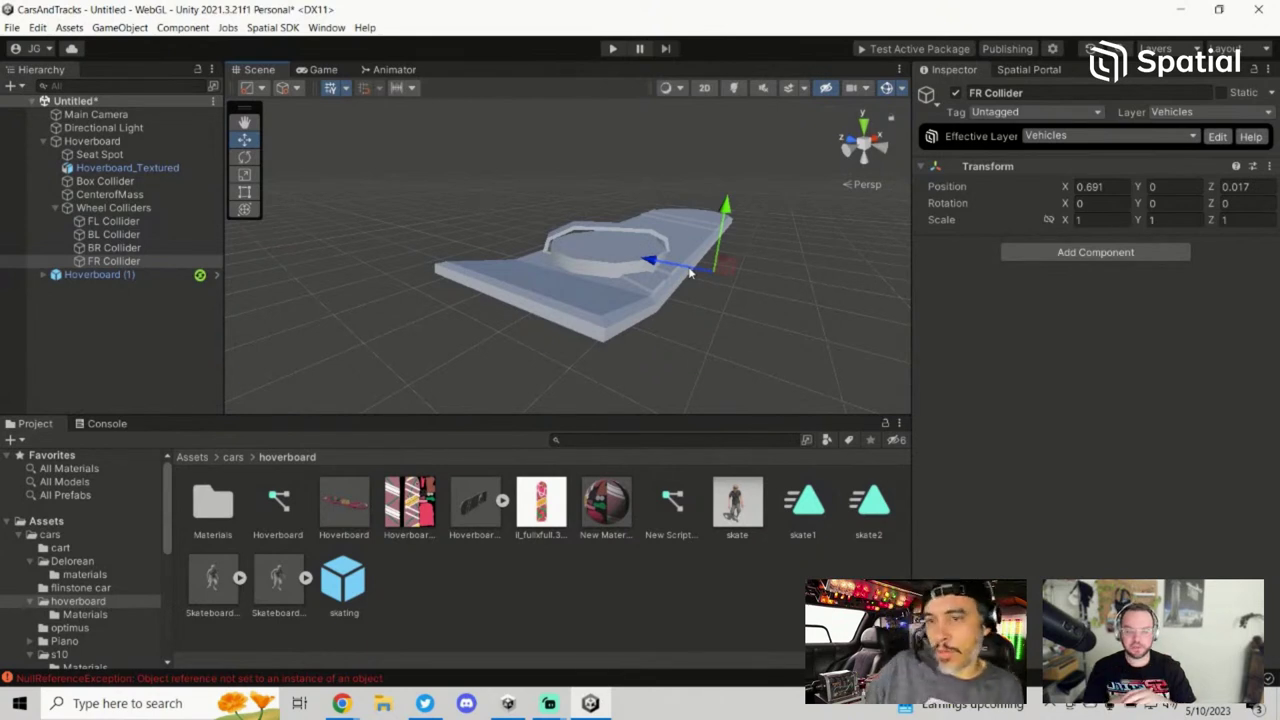
Step: Add a Wheel Collider component to the FL Collider object
click(185, 222)
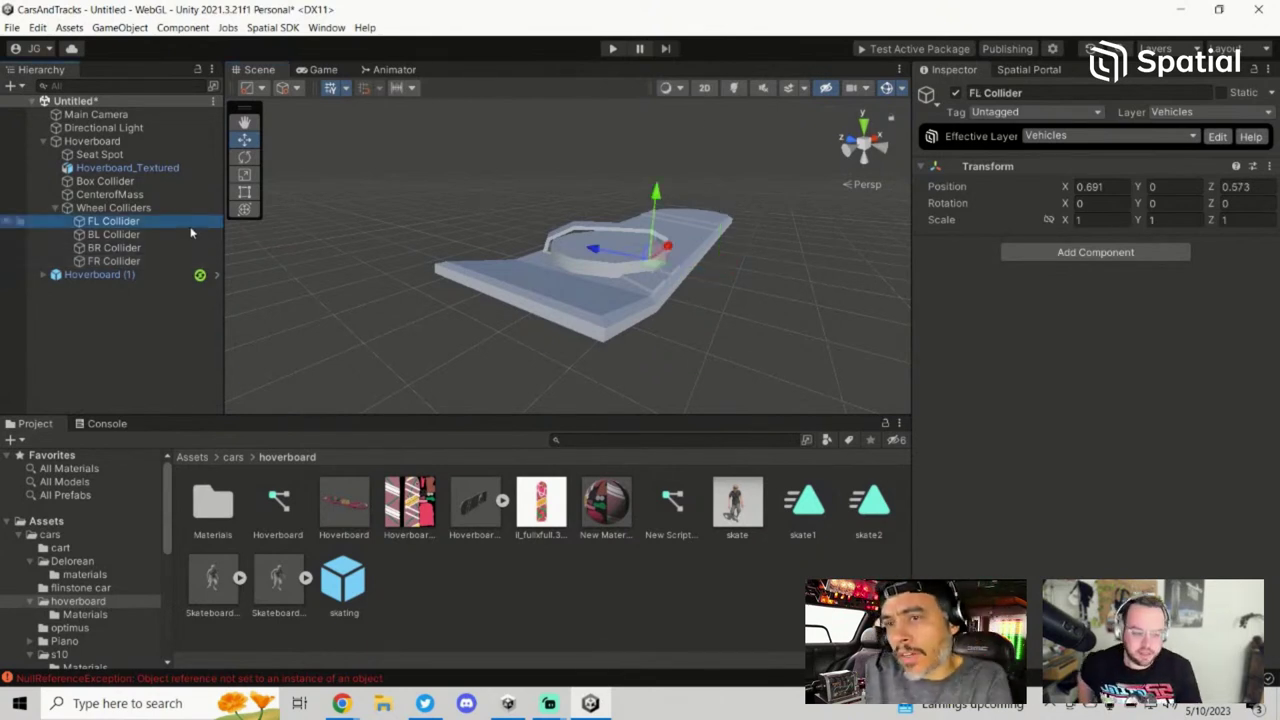
right_drag(418, 318, 560, 318)
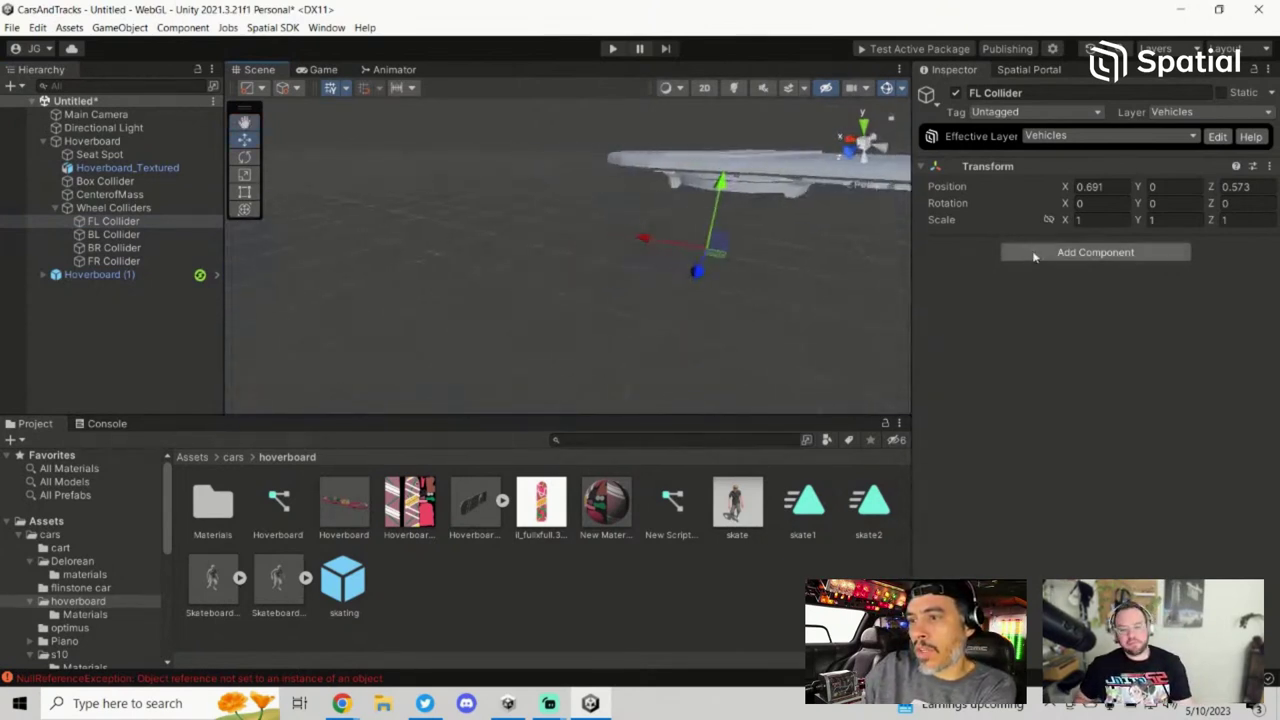
click(1040, 252)
text(box)
text(w)
key(BackSpace)
text(whee)
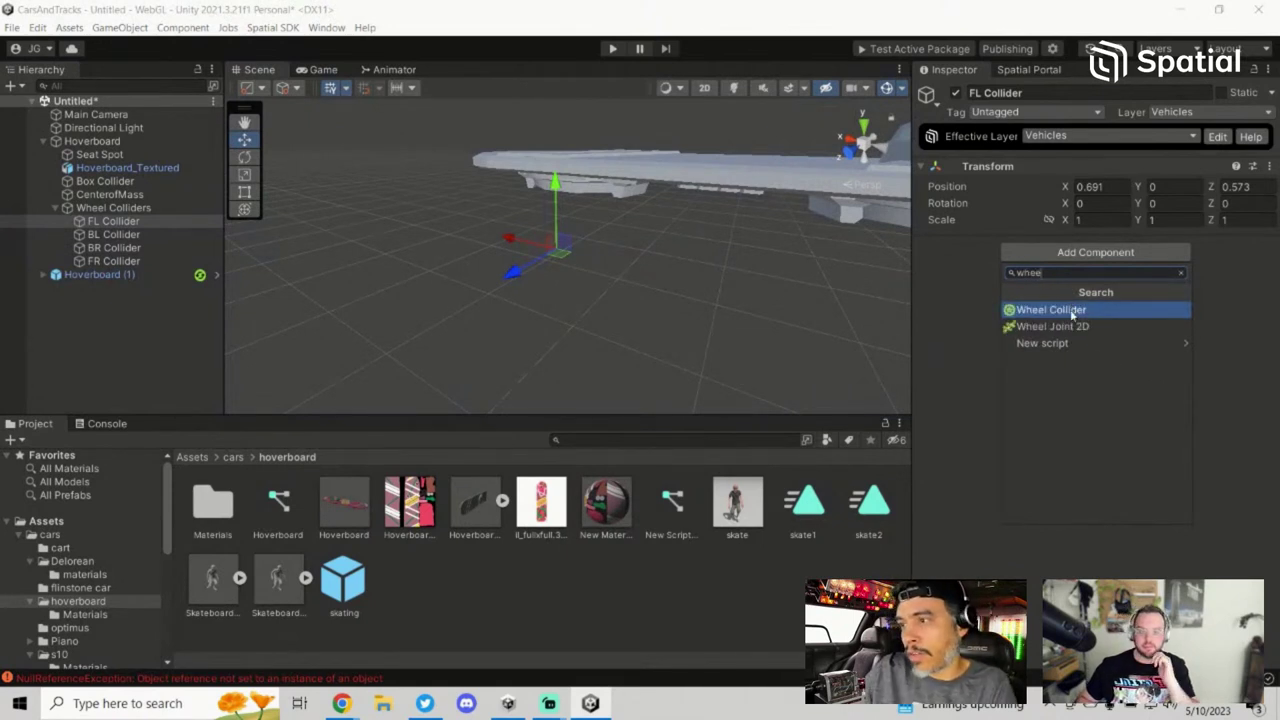
click(1050, 310)
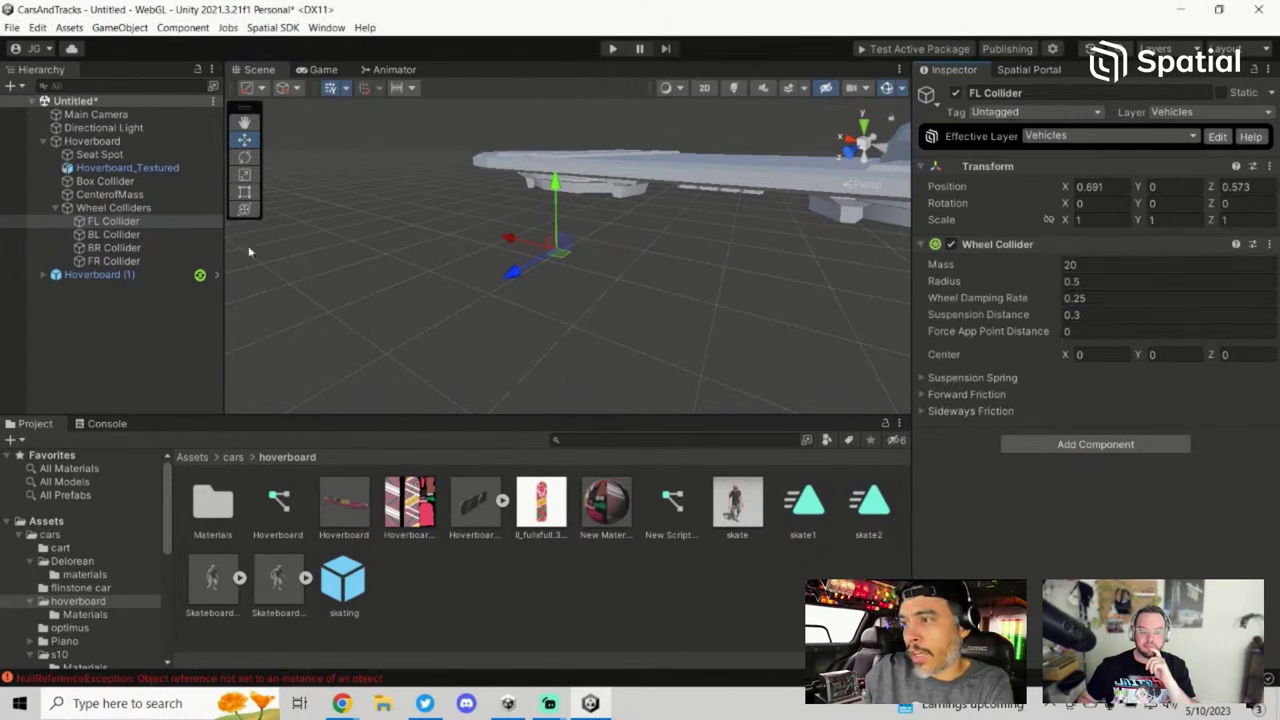
Step: Add a Wheel Collider component to both the BL Collider and BR Collider objects
click(155, 234)
click(1132, 256)
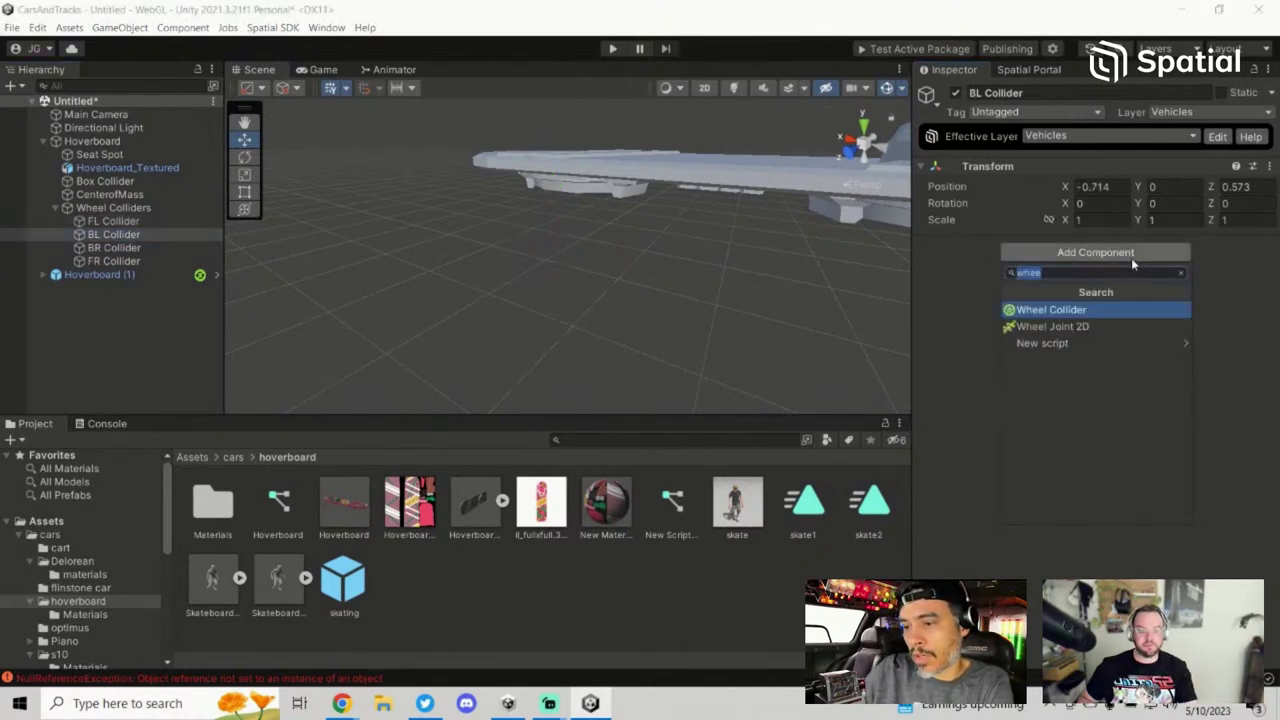
key(Return)
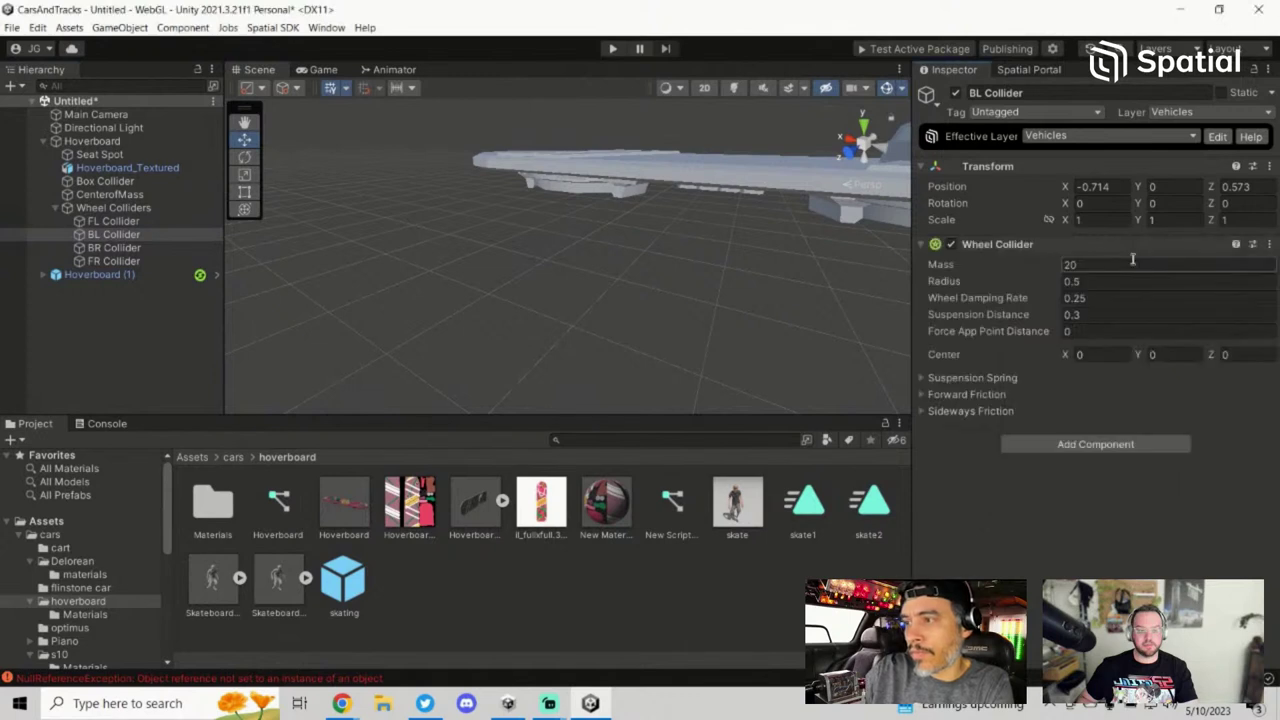
click(151, 248)
click(1038, 252)
text(wheel)
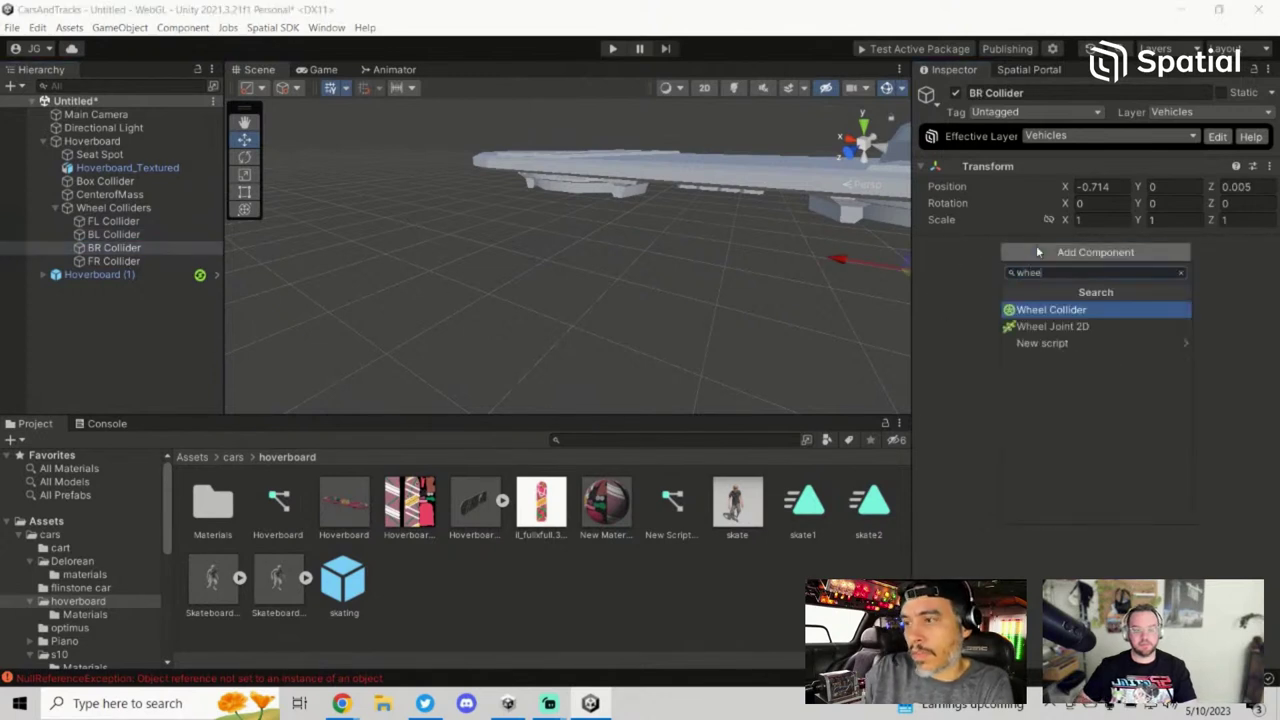
key(Return)
click(143, 250)
Step: Add a Wheel Collider component to the FR Collider object
click(140, 261)
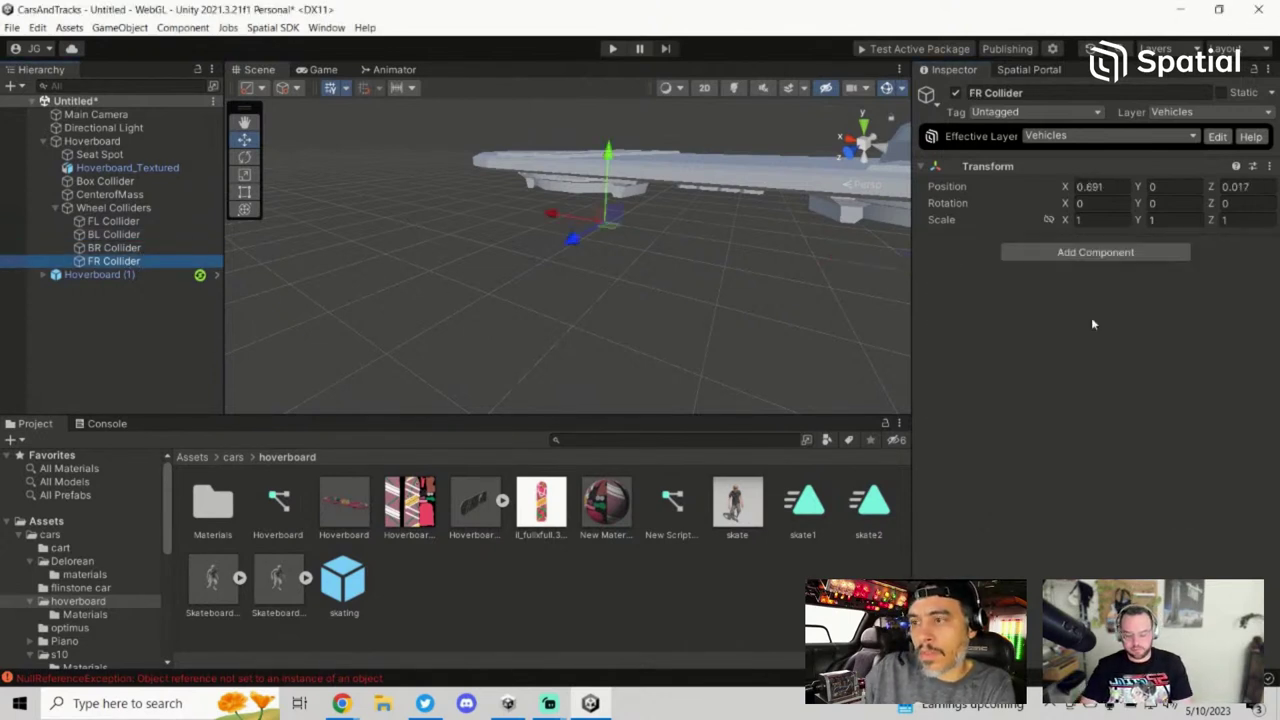
click(1078, 252)
text(wh)
key(Return)
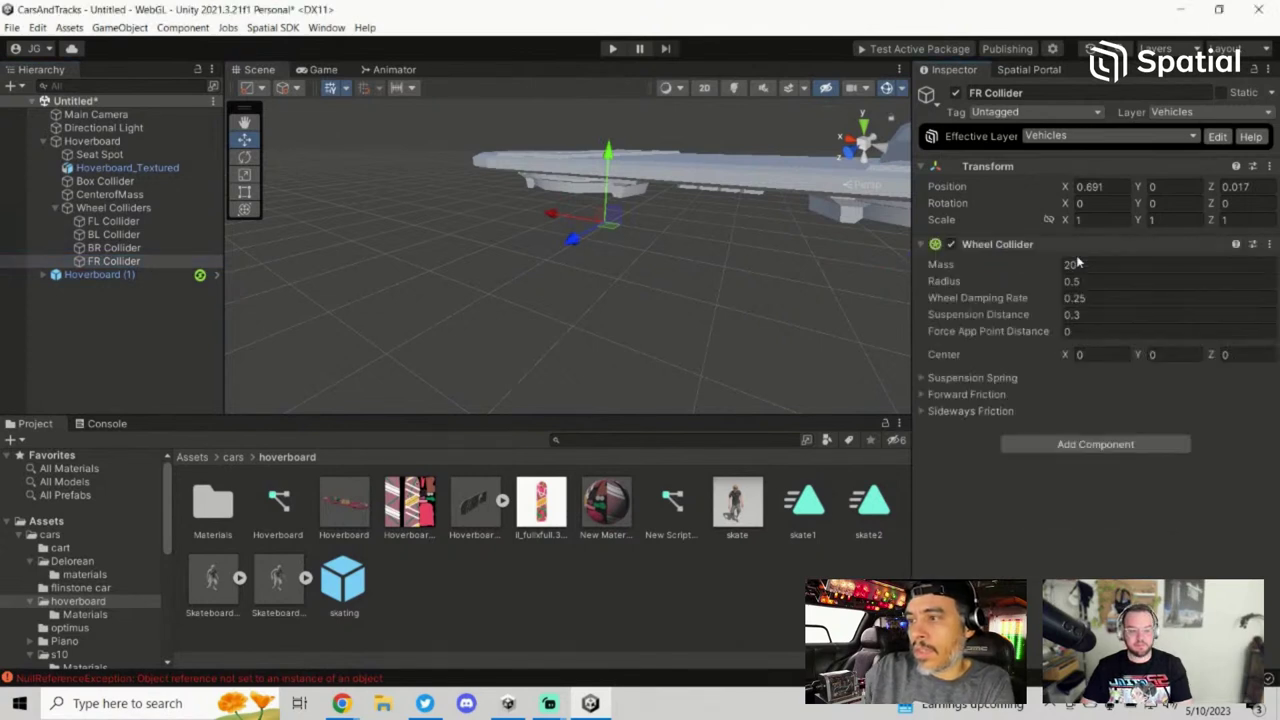
Step: Set the Y rotation of the Hoverboard's Box Collider object to -90
click(130, 208)
click(92, 141)
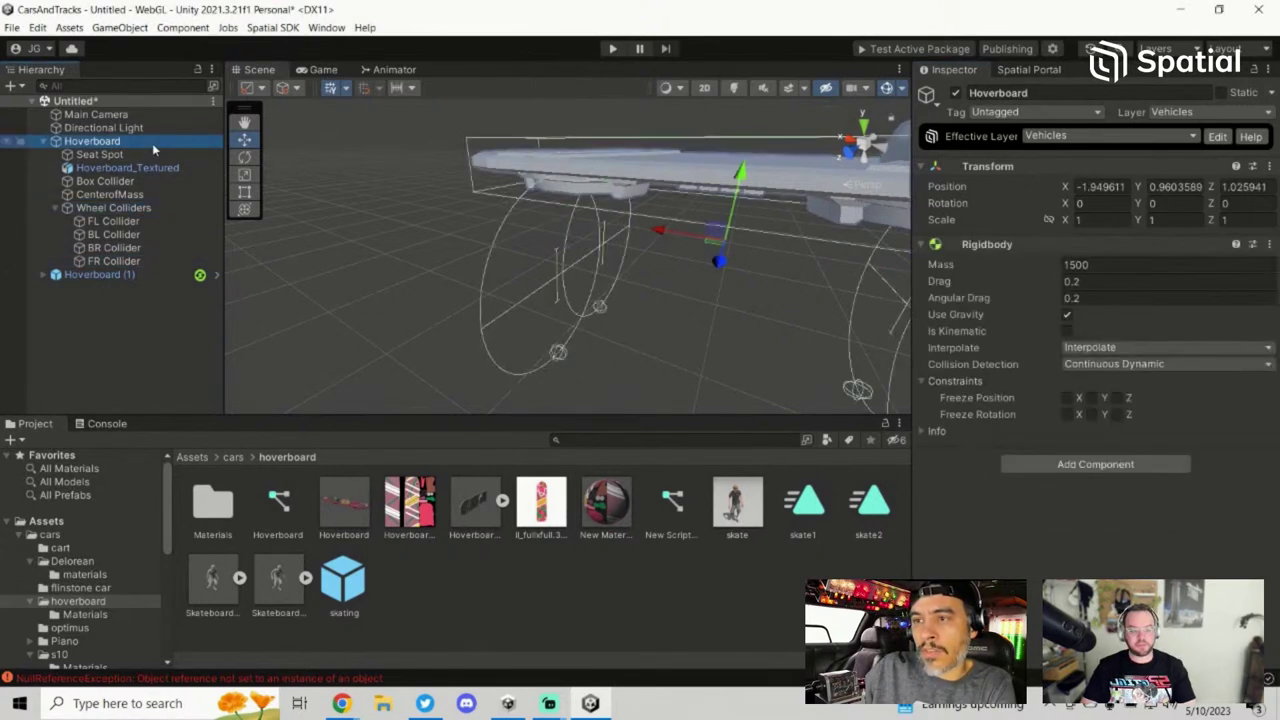
key(f)
scroll(645, 249, down, 5)
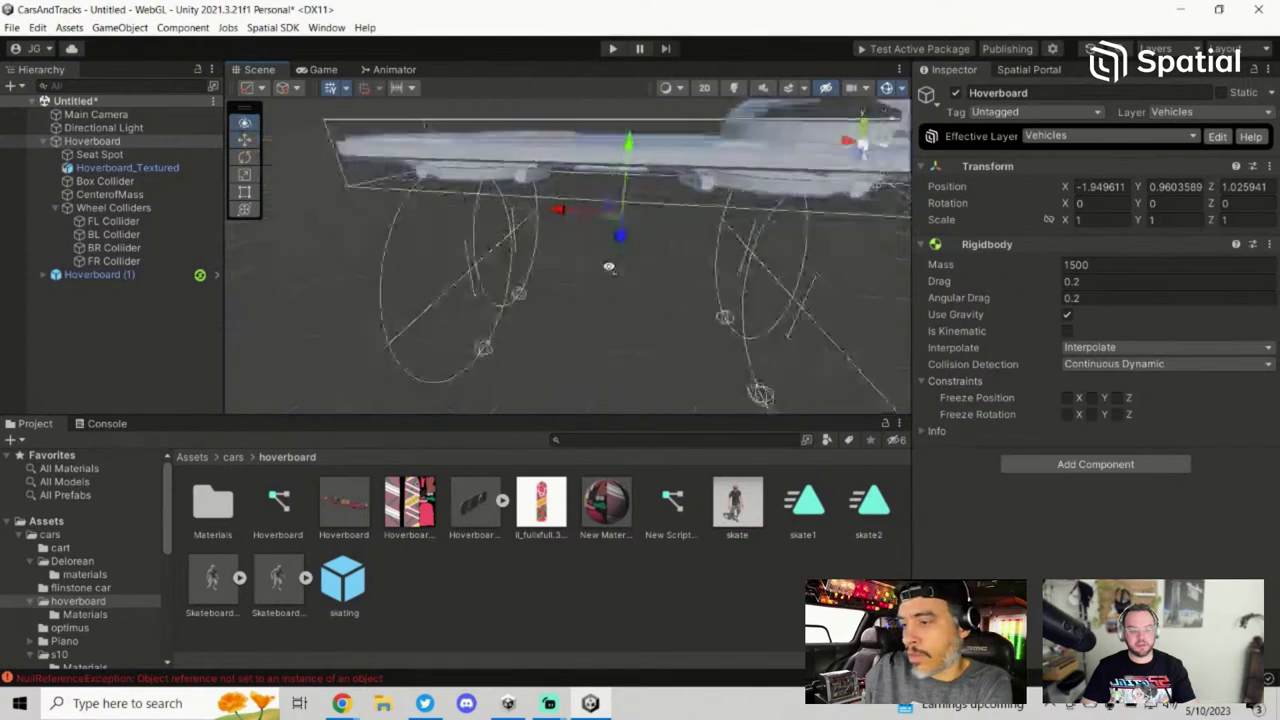
scroll(620, 305, up, 3)
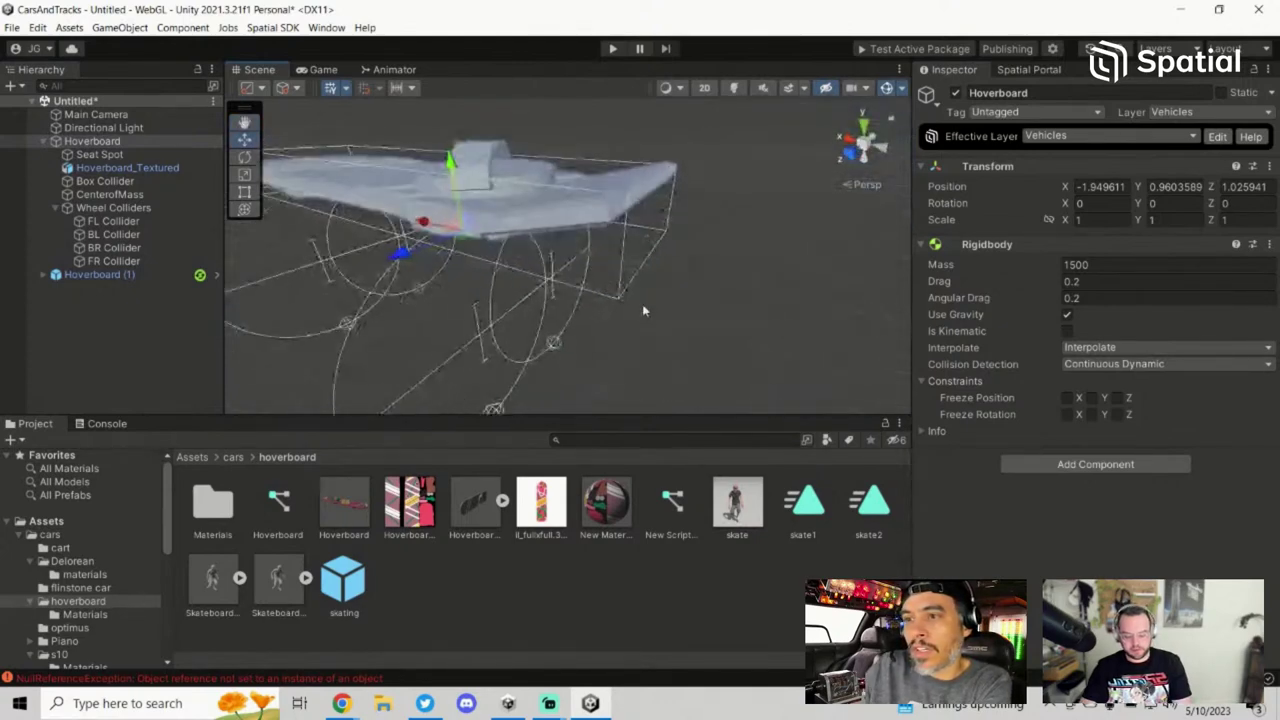
alt+drag(700, 312, 555, 268)
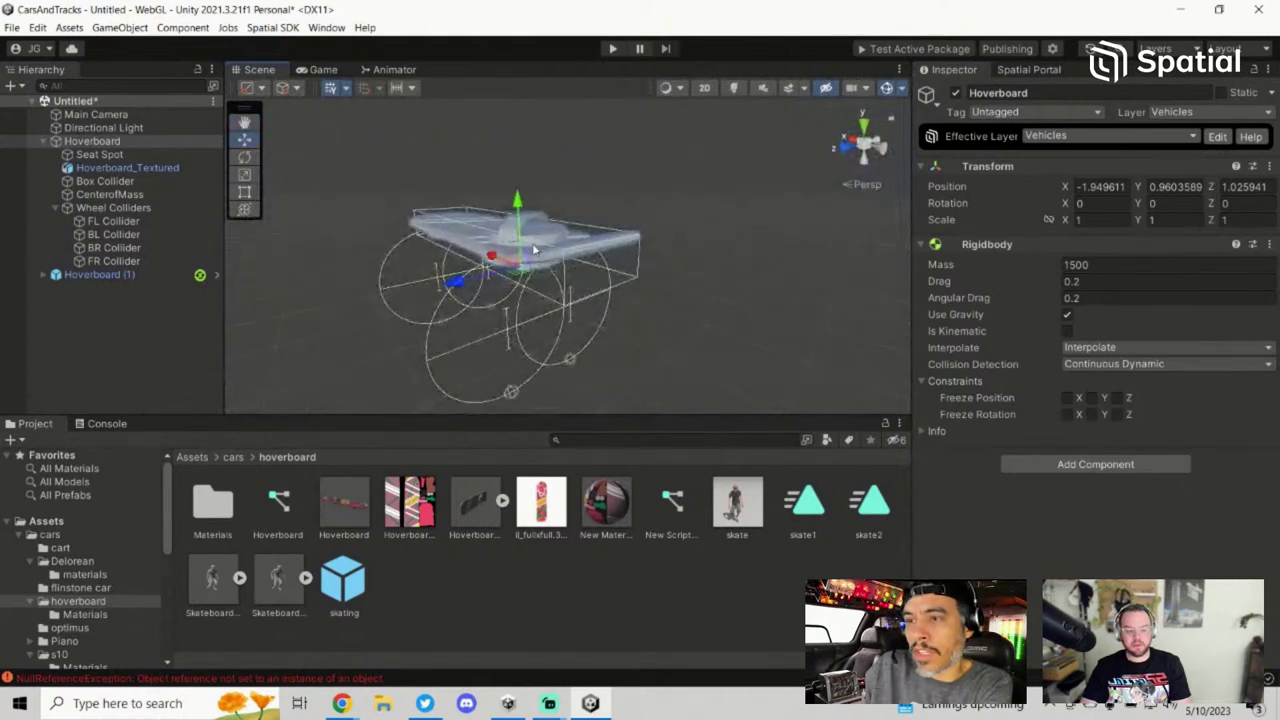
click(105, 182)
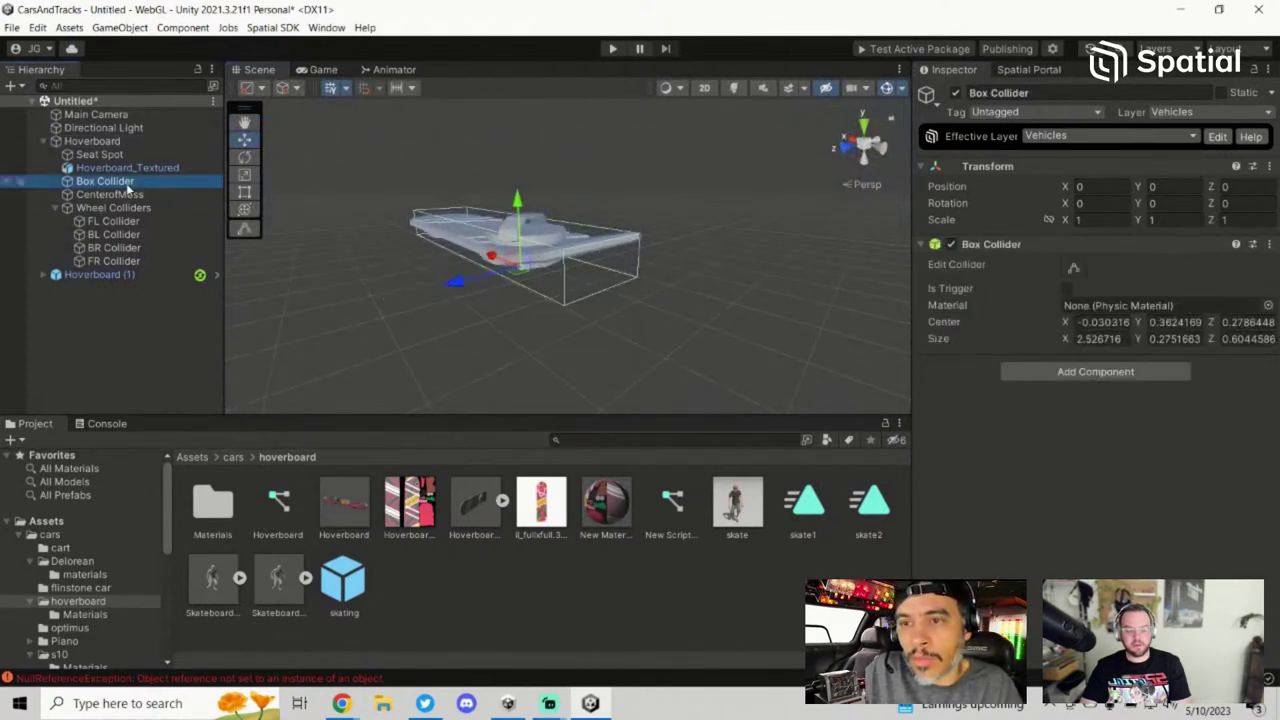
click(1168, 203)
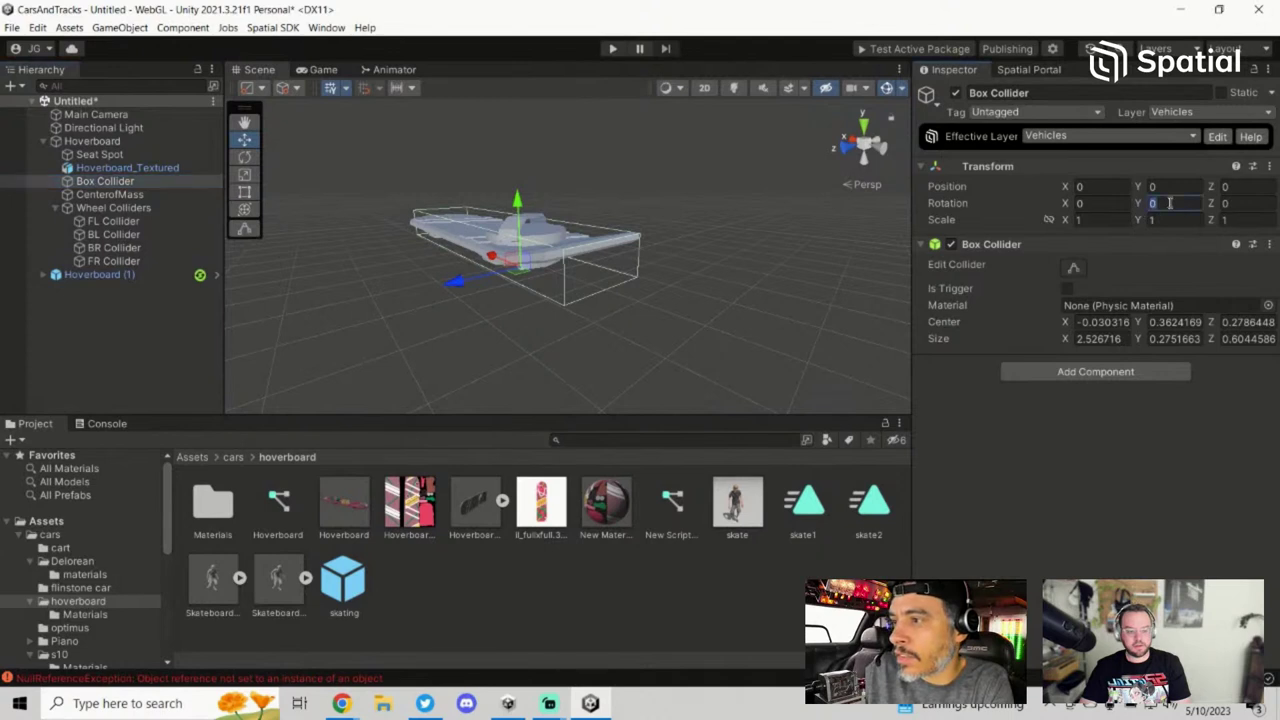
text(-90)
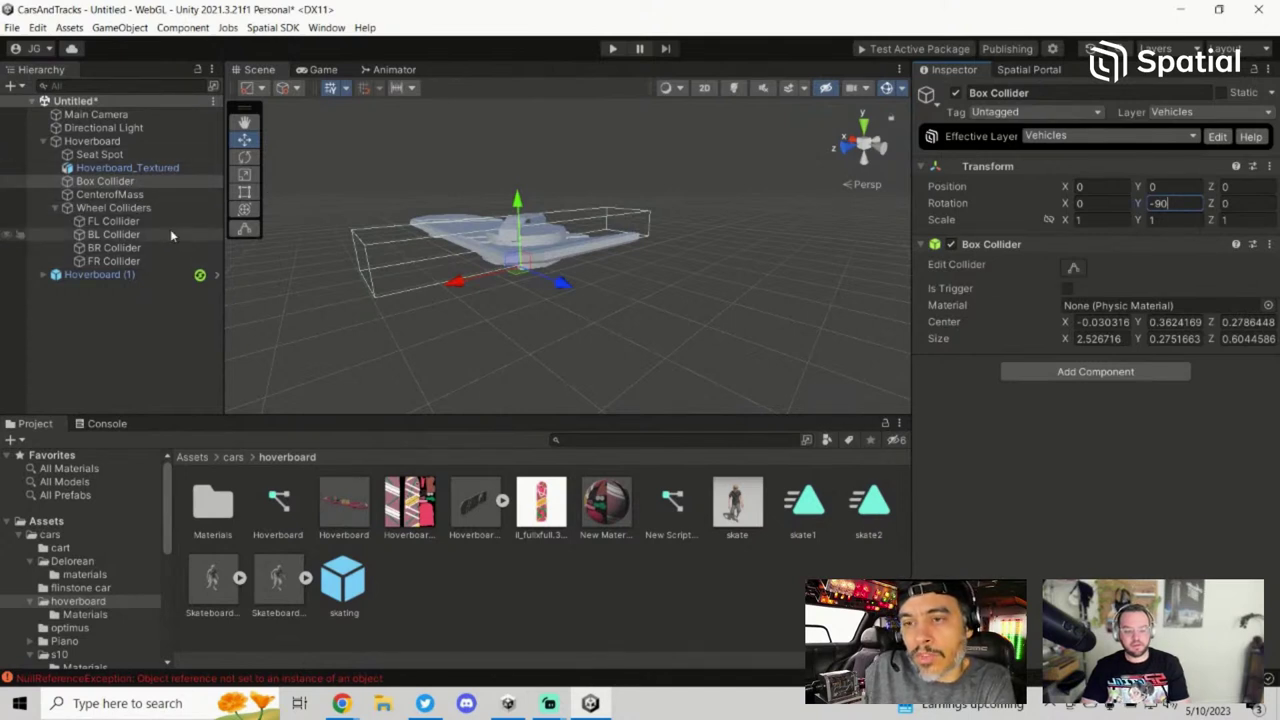
Step: Set the Y rotation of the Hoverboard_Textured model to -90
click(149, 153)
click(145, 167)
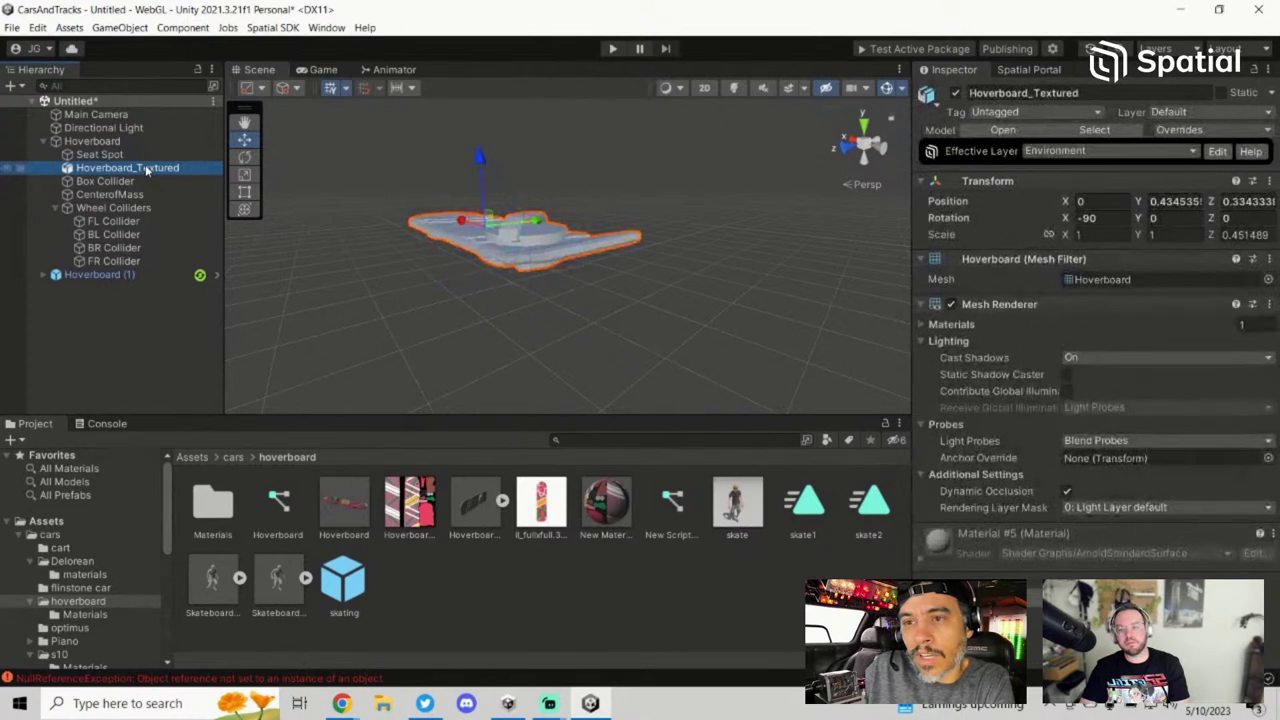
click(1154, 217)
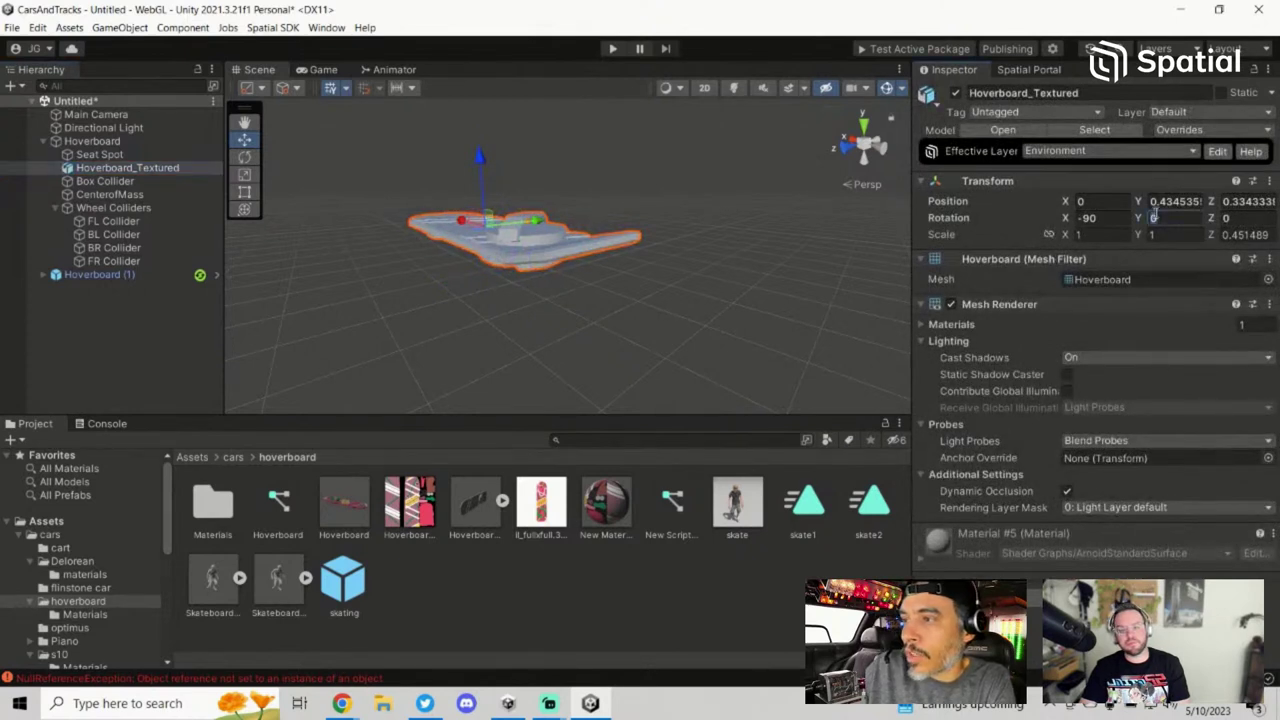
text(-90)
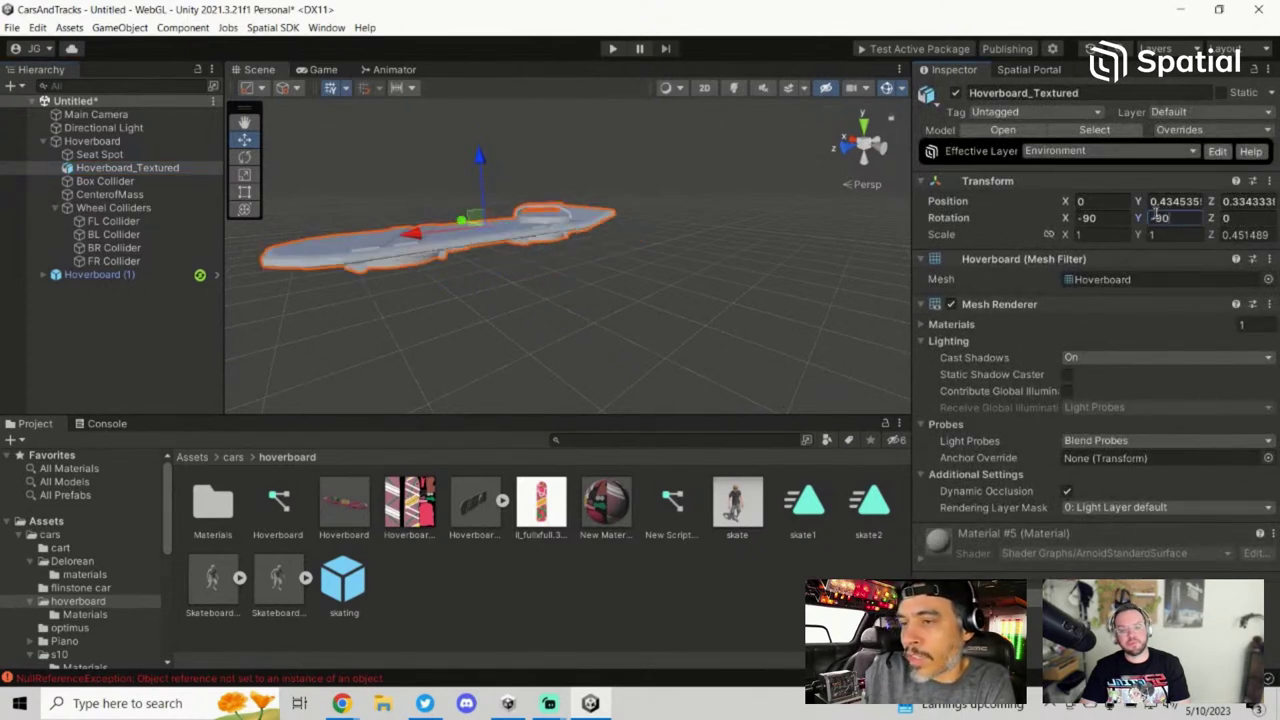
Step: Examine how the hoverboard model and box collider line up with the four wheel colliders and the parent's axes
click(176, 151)
click(179, 142)
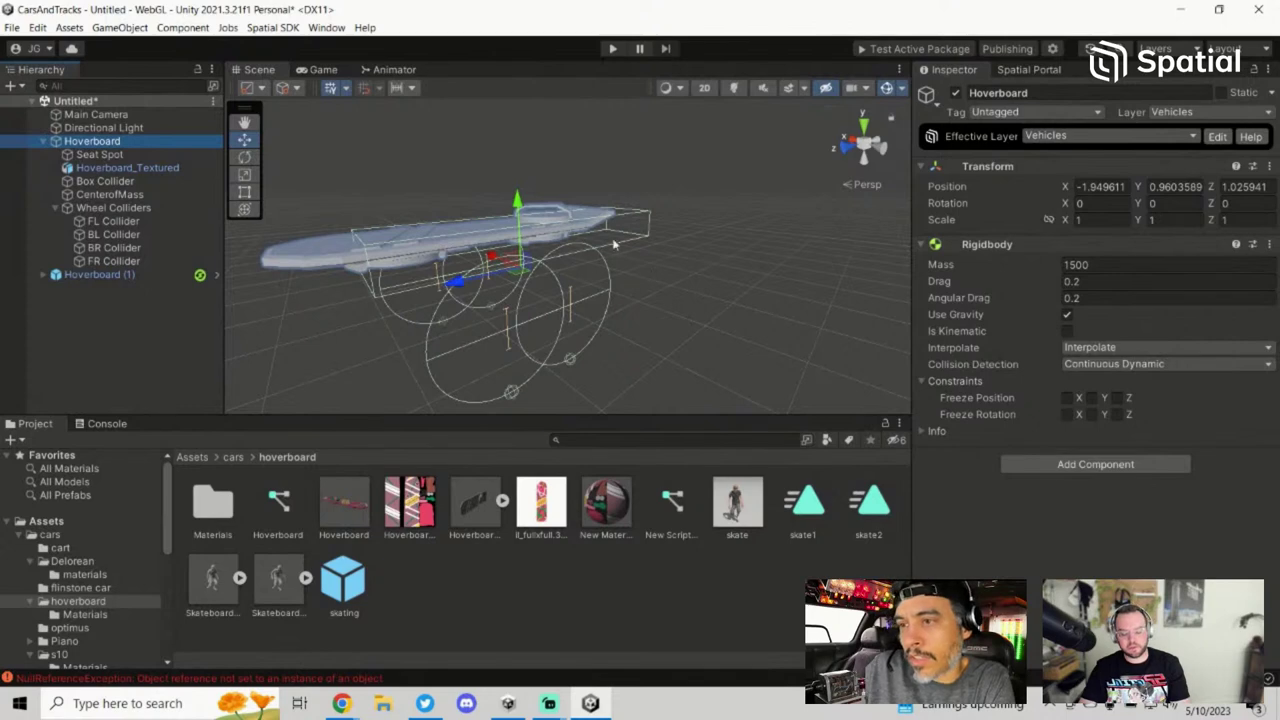
click(147, 156)
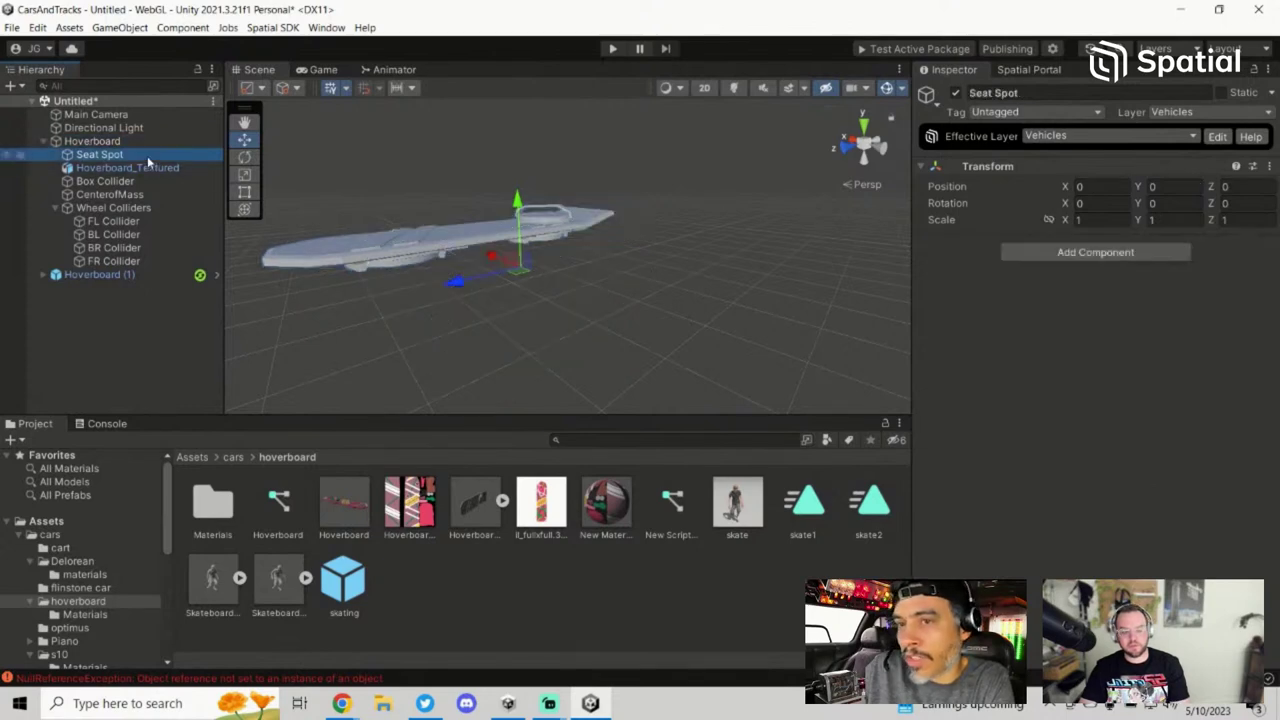
click(152, 143)
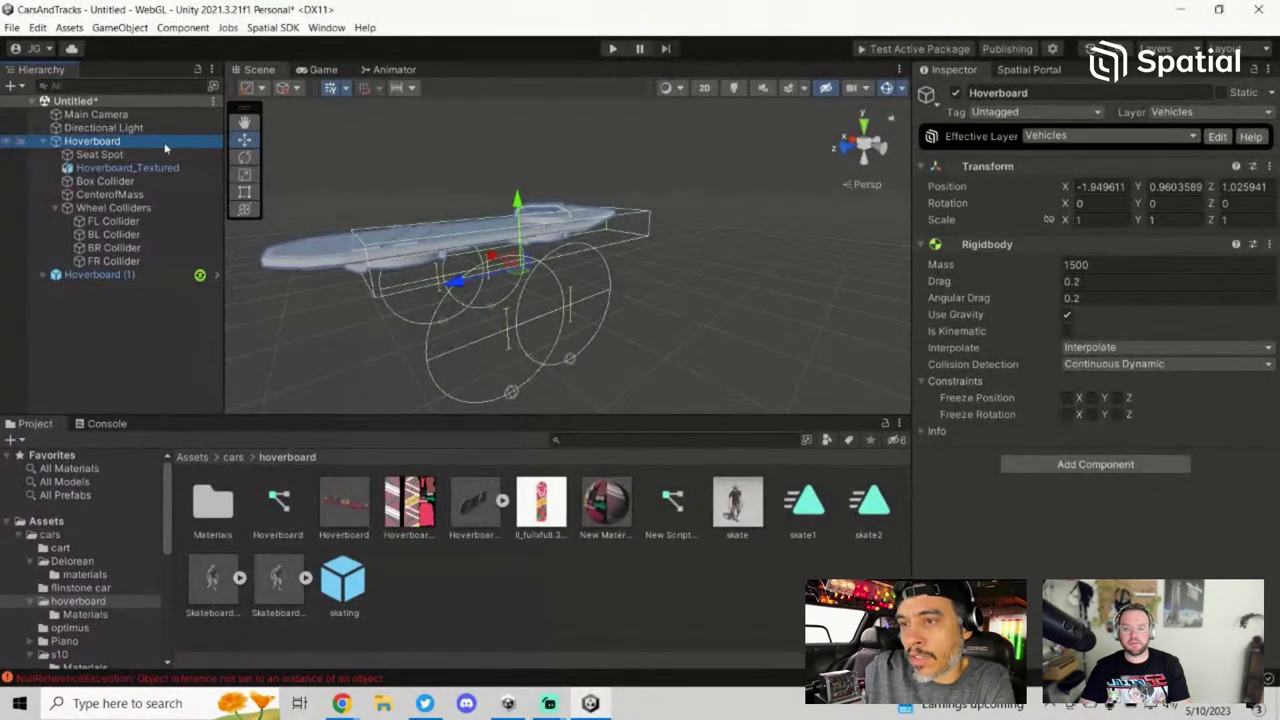
right_drag(774, 282, 683, 268)
scroll(683, 268, down, 2)
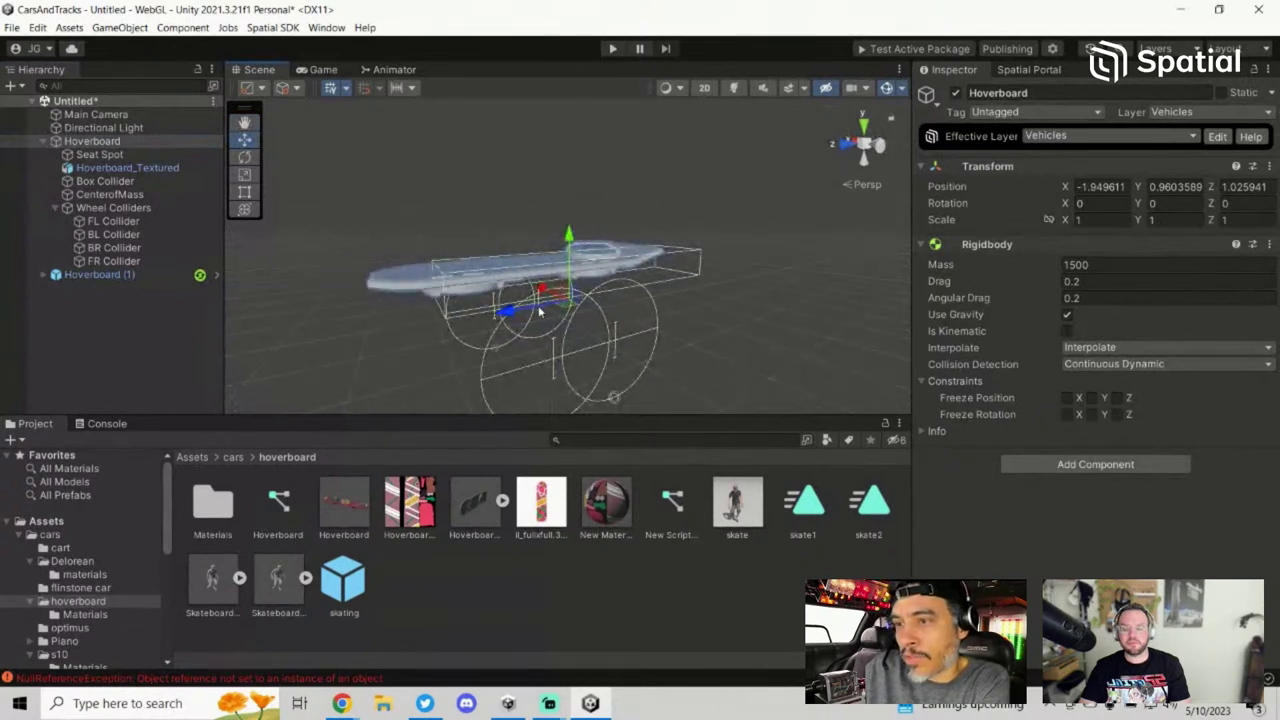
scroll(521, 311, up, 3)
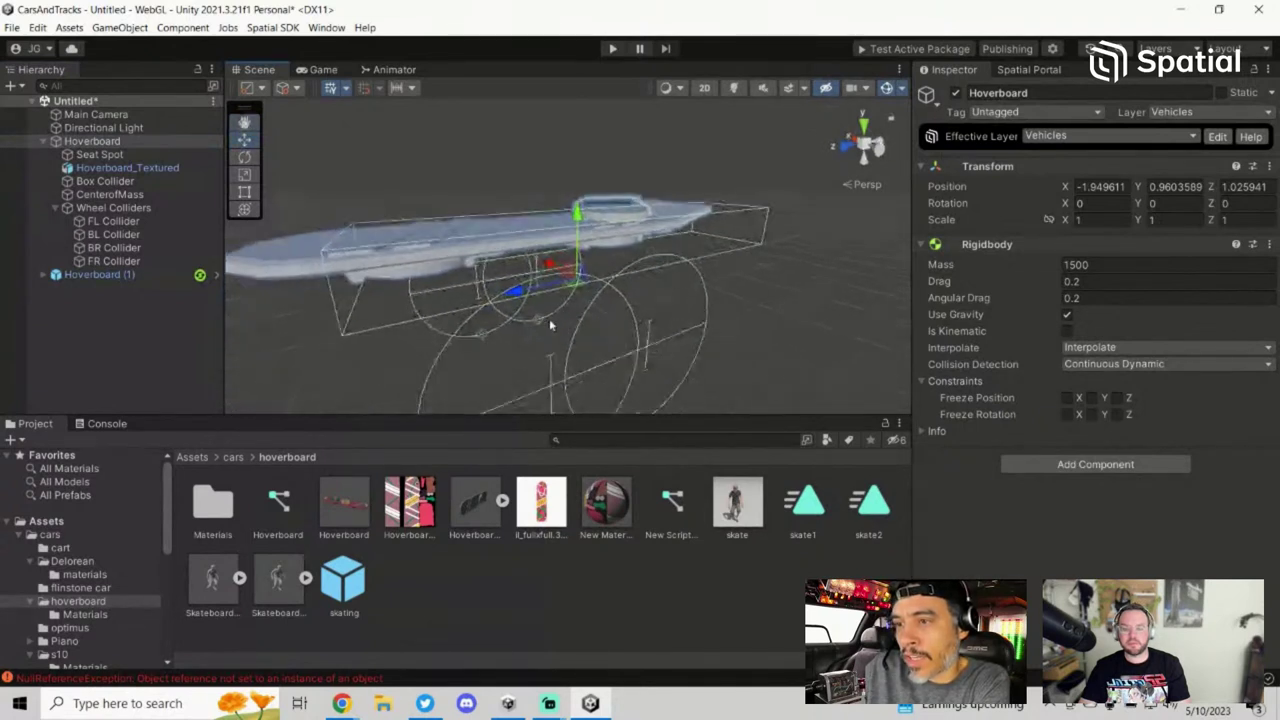
Step: Examine the hoverboard from its long side to compare the wheel colliders' spacing with the board's length
scroll(539, 284, down, 2)
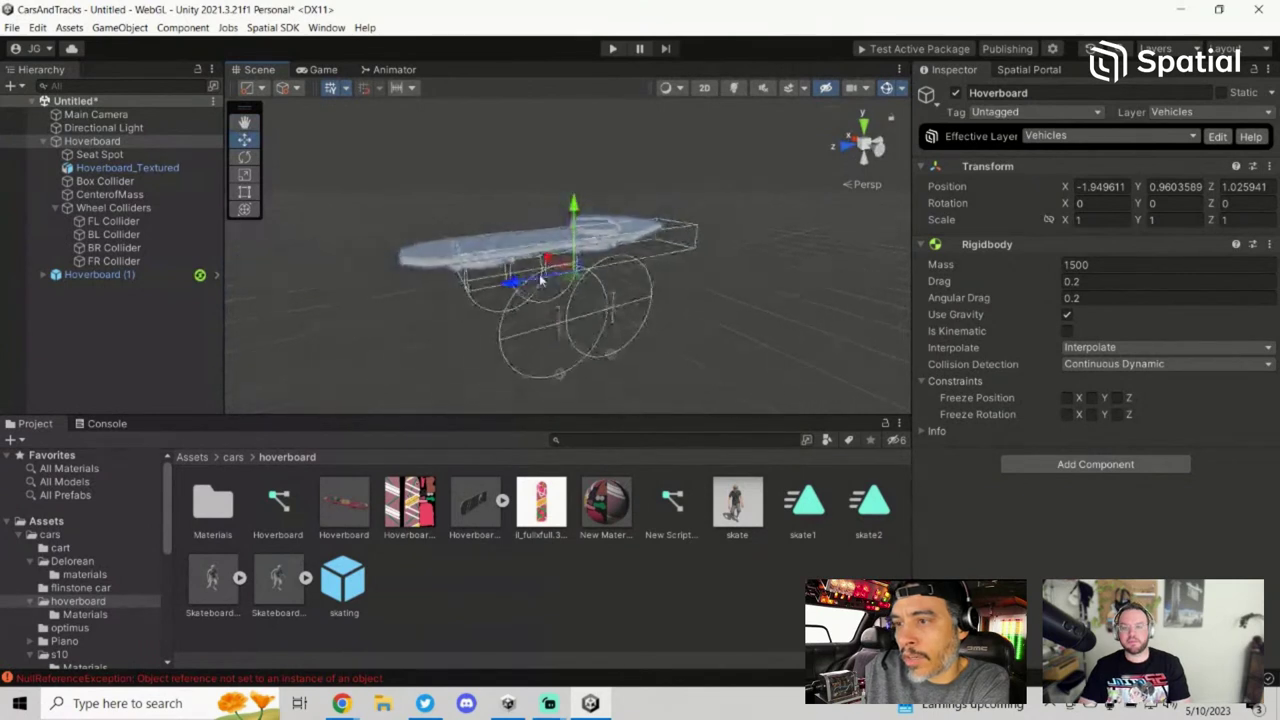
alt+drag(707, 295, 400, 270)
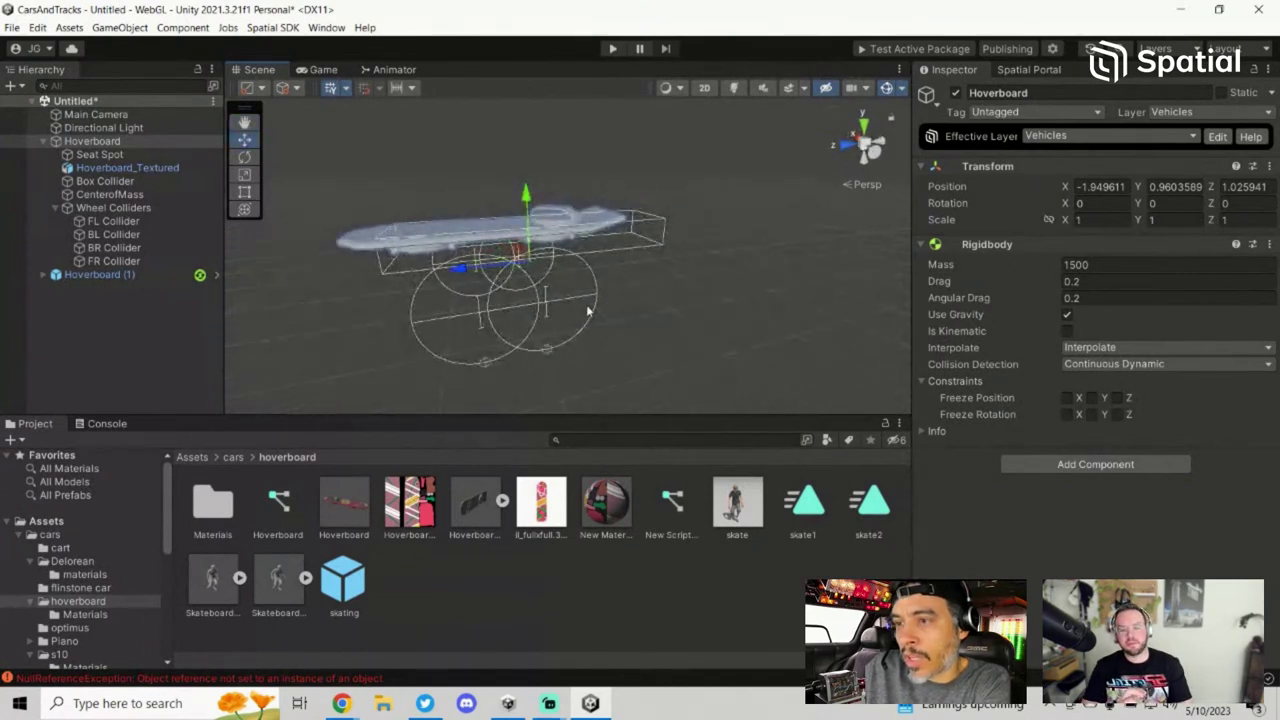
alt+drag(731, 342, 691, 343)
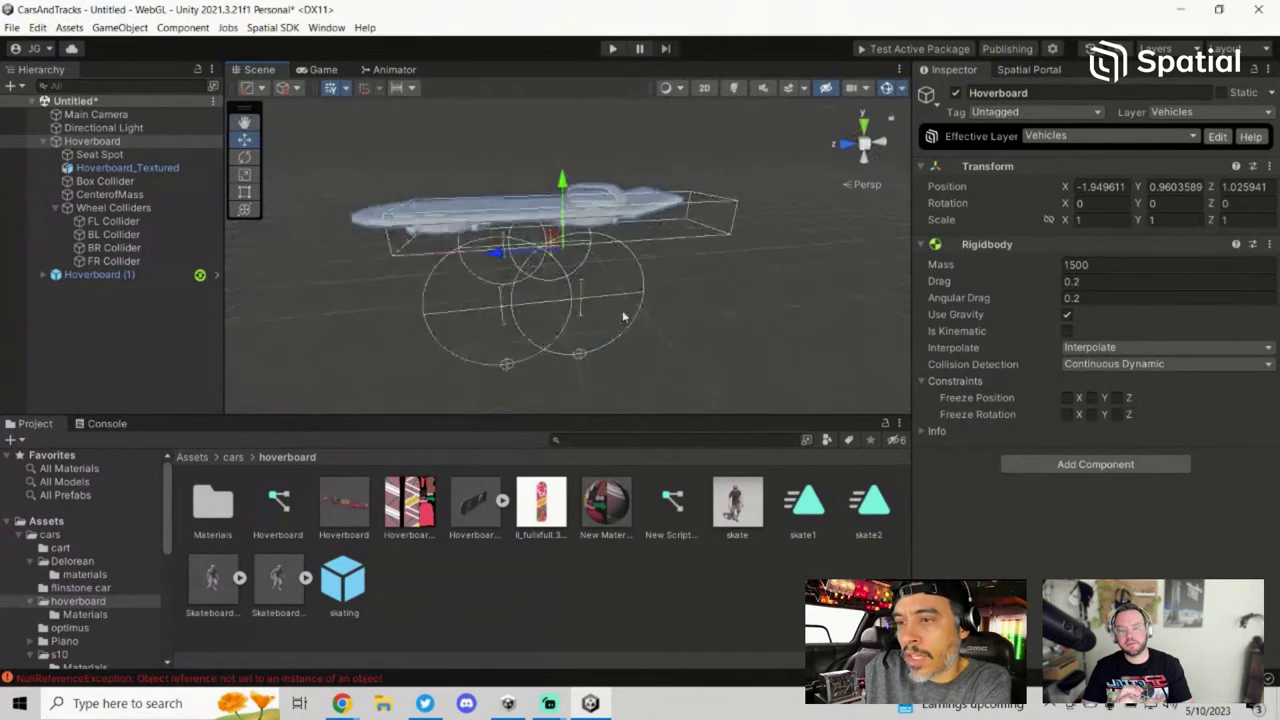
scroll(643, 286, up, 3)
alt+drag(643, 286, 666, 294)
scroll(573, 283, down, 2)
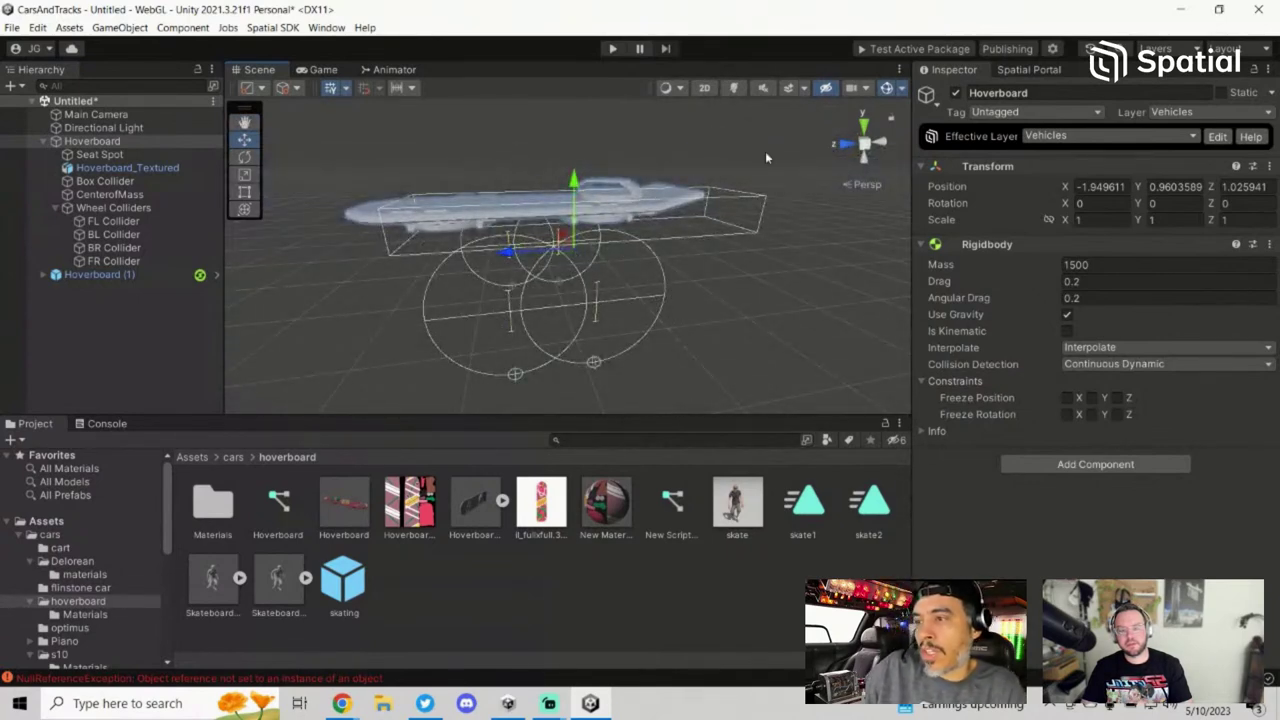
alt+drag(678, 294, 715, 292)
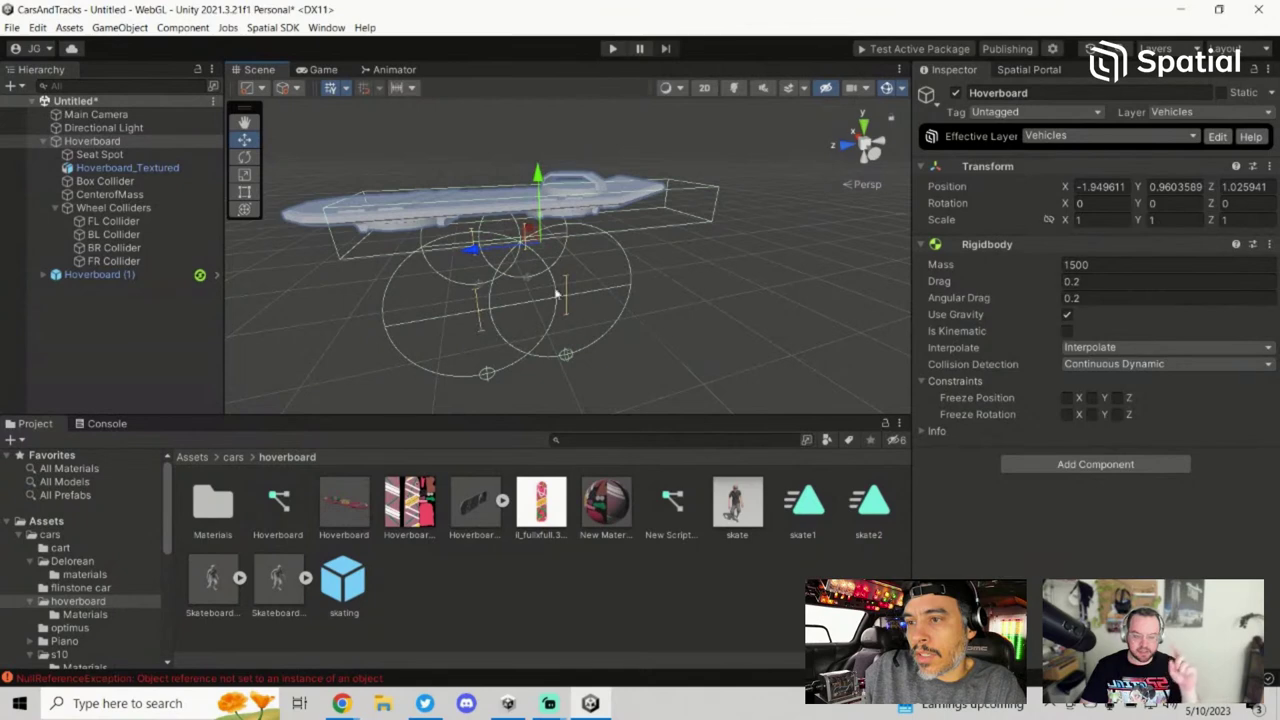
alt+drag(618, 300, 576, 321)
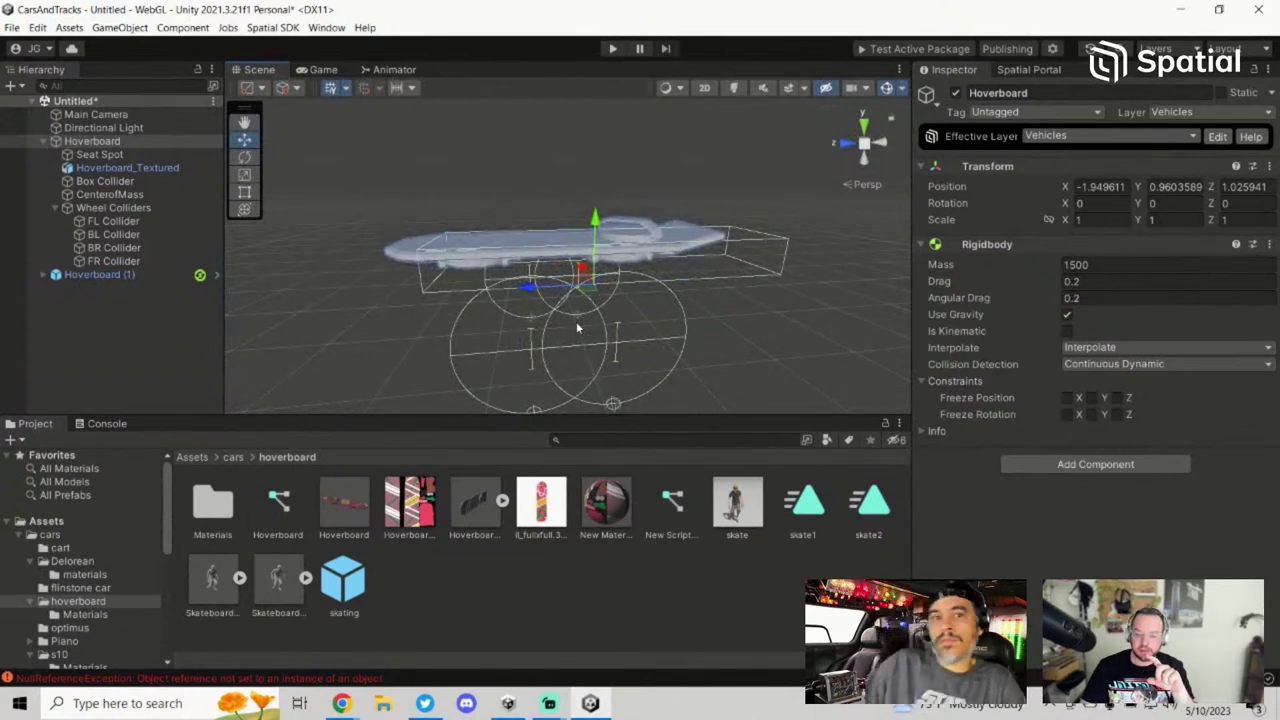
Step: Check the scene's handle position (Center or Pivot) and handle rotation (Global or Local) settings
click(262, 88)
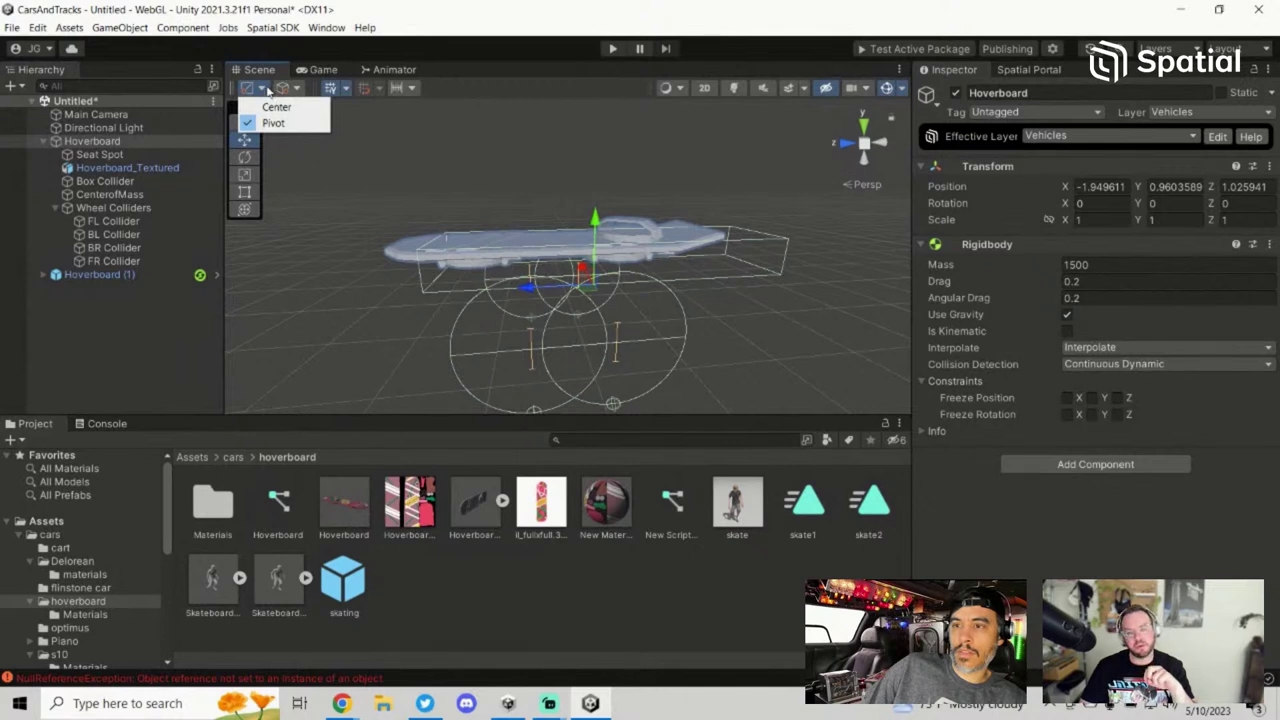
click(283, 89)
click(283, 89)
click(283, 89)
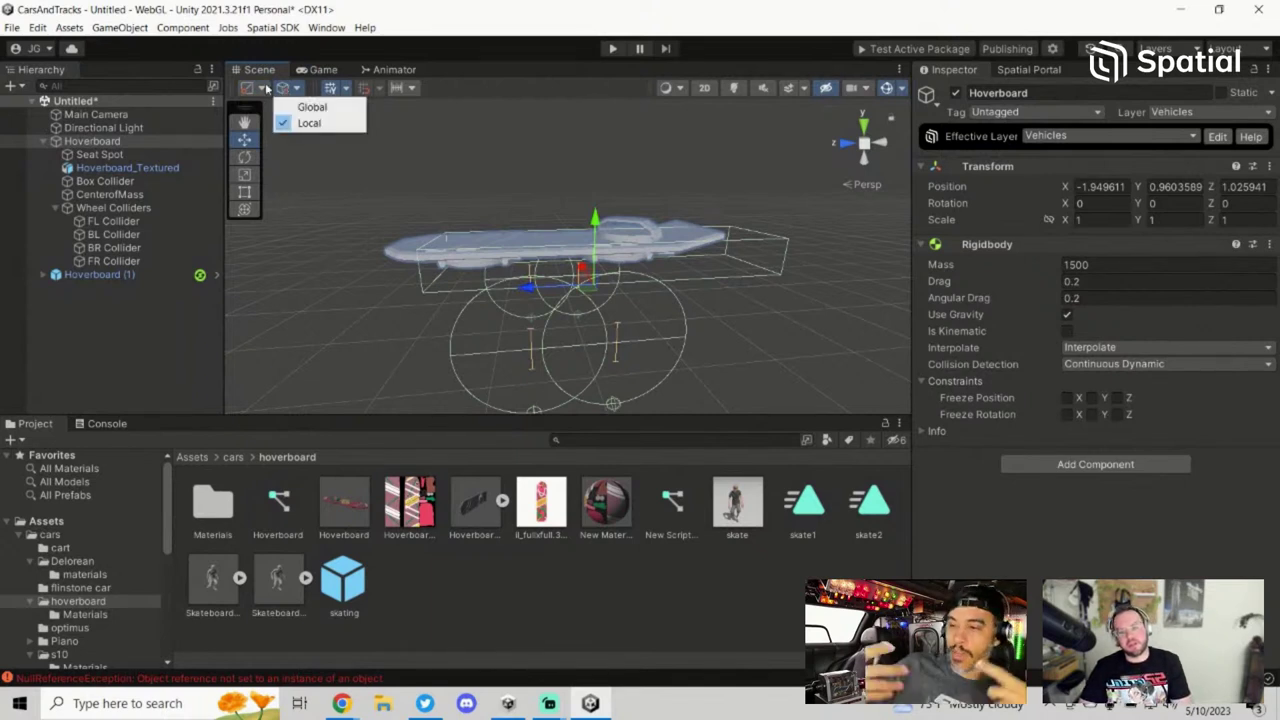
click(265, 90)
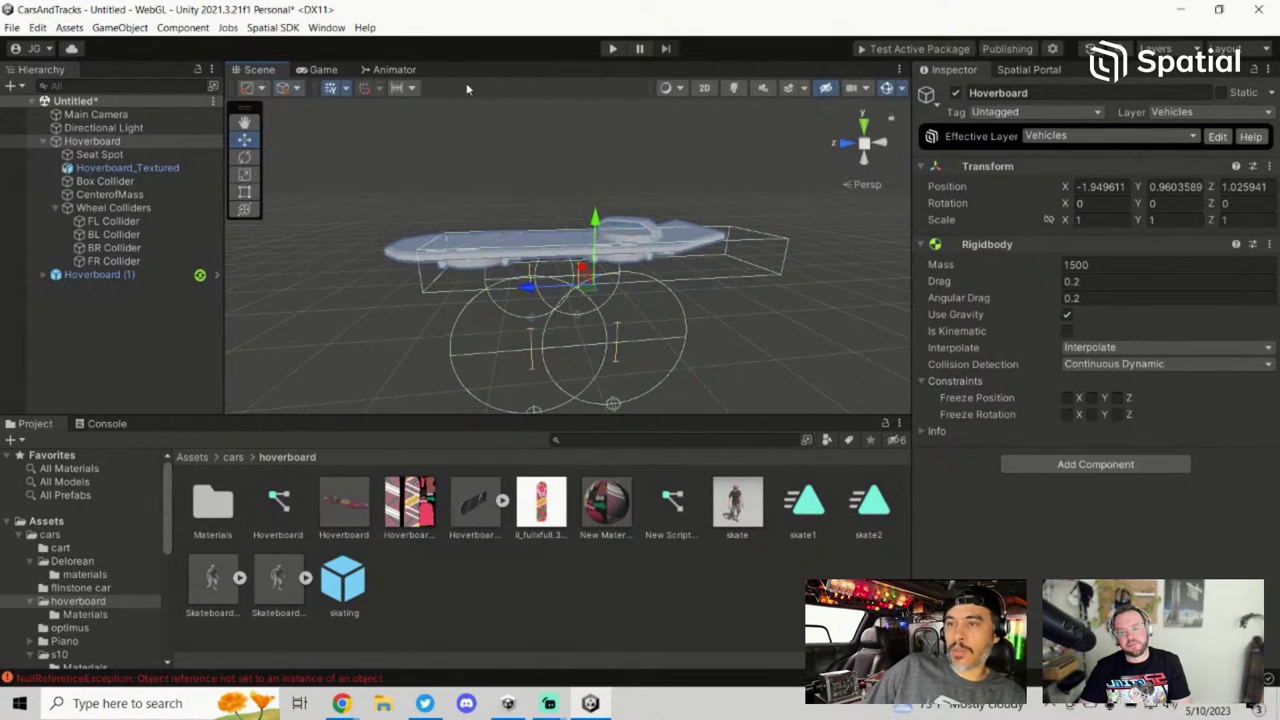
click(263, 90)
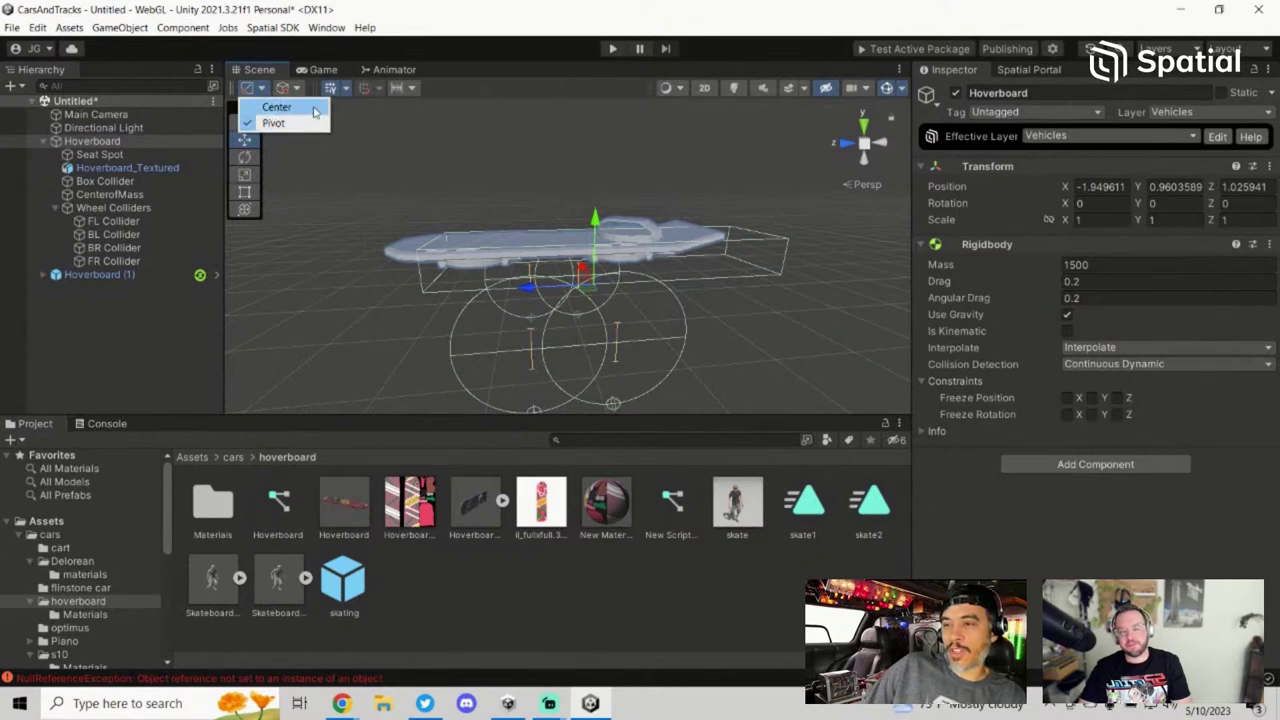
click(272, 74)
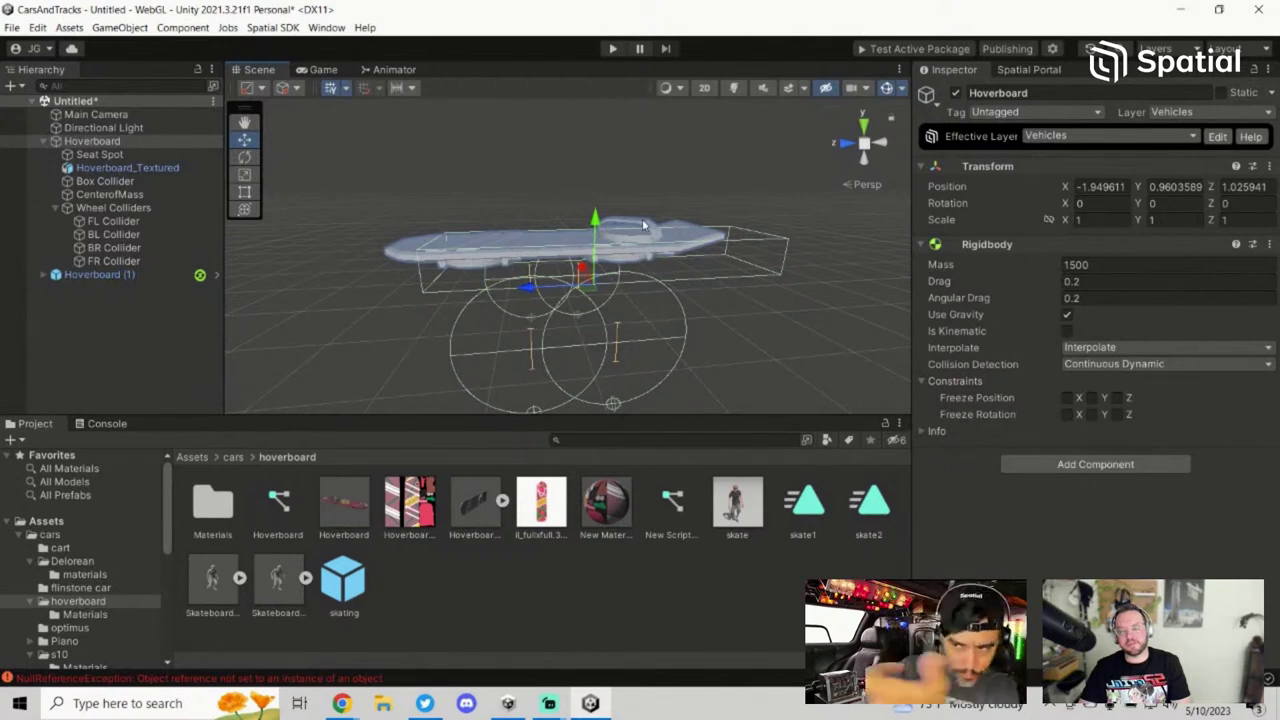
Step: Inspect the FL, BL and BR colliders one by one to see where each sits beside the board
alt+drag(525, 258, 585, 307)
scroll(576, 241, up, 4)
scroll(685, 335, down, 3)
click(110, 221)
click(108, 234)
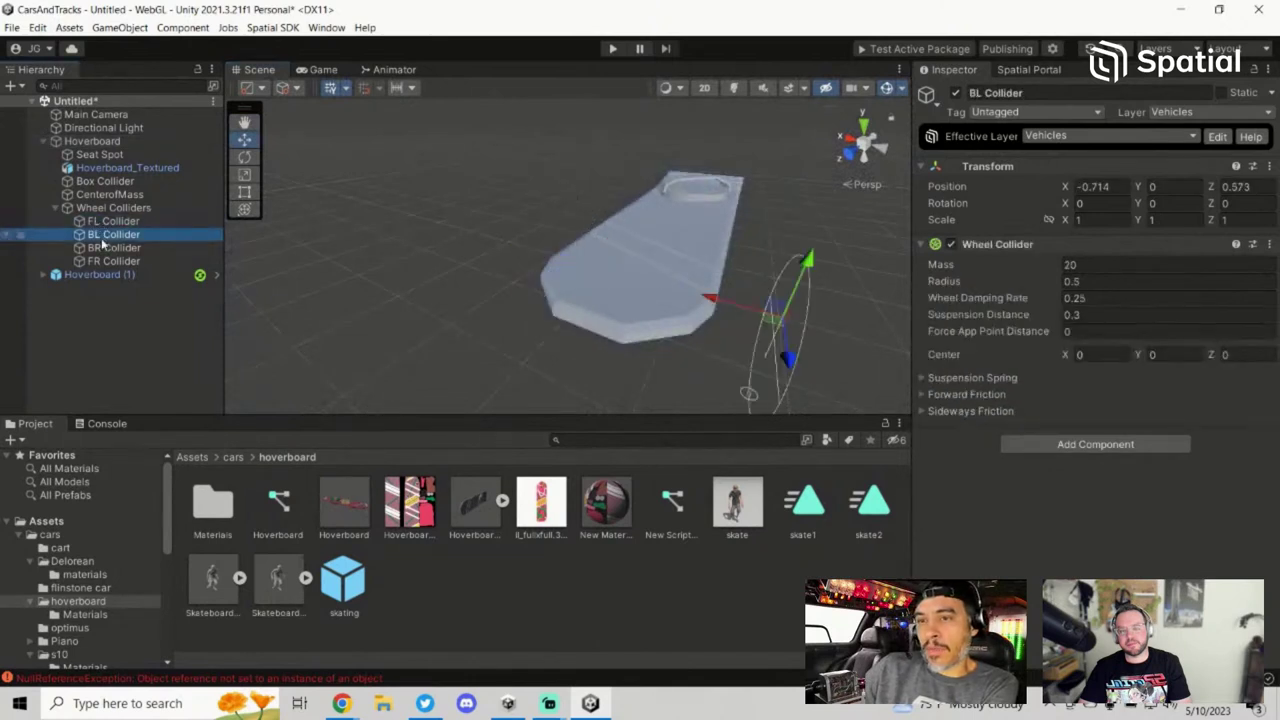
click(108, 248)
click(108, 234)
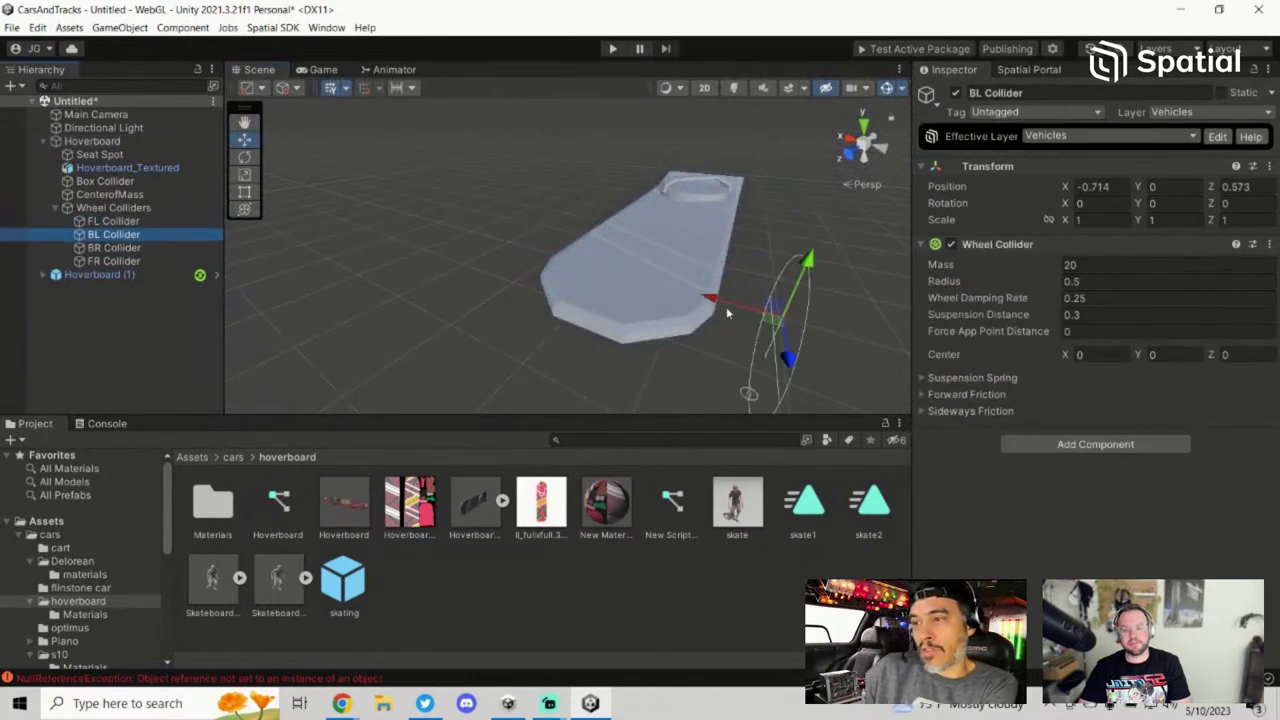
alt+drag(726, 306, 560, 305)
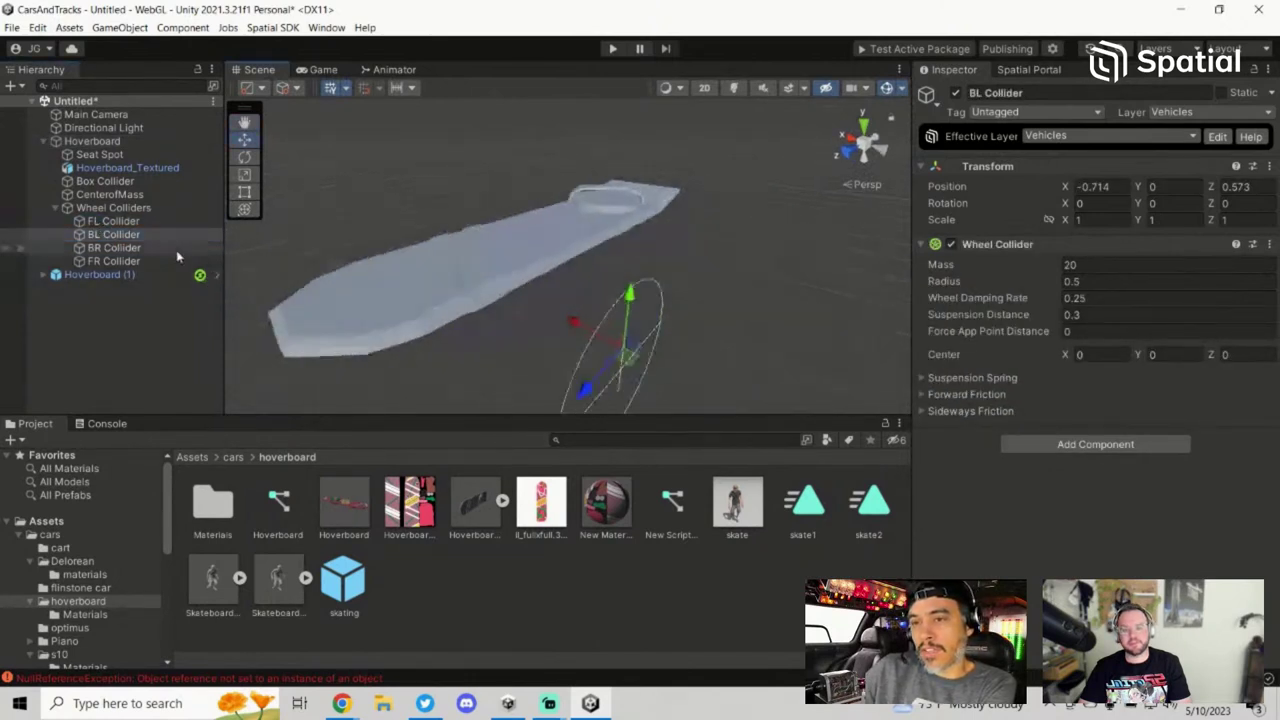
Step: Compare the FL Collider and the Wheel Colliders parent with the full hoverboard and its forward axis
click(133, 142)
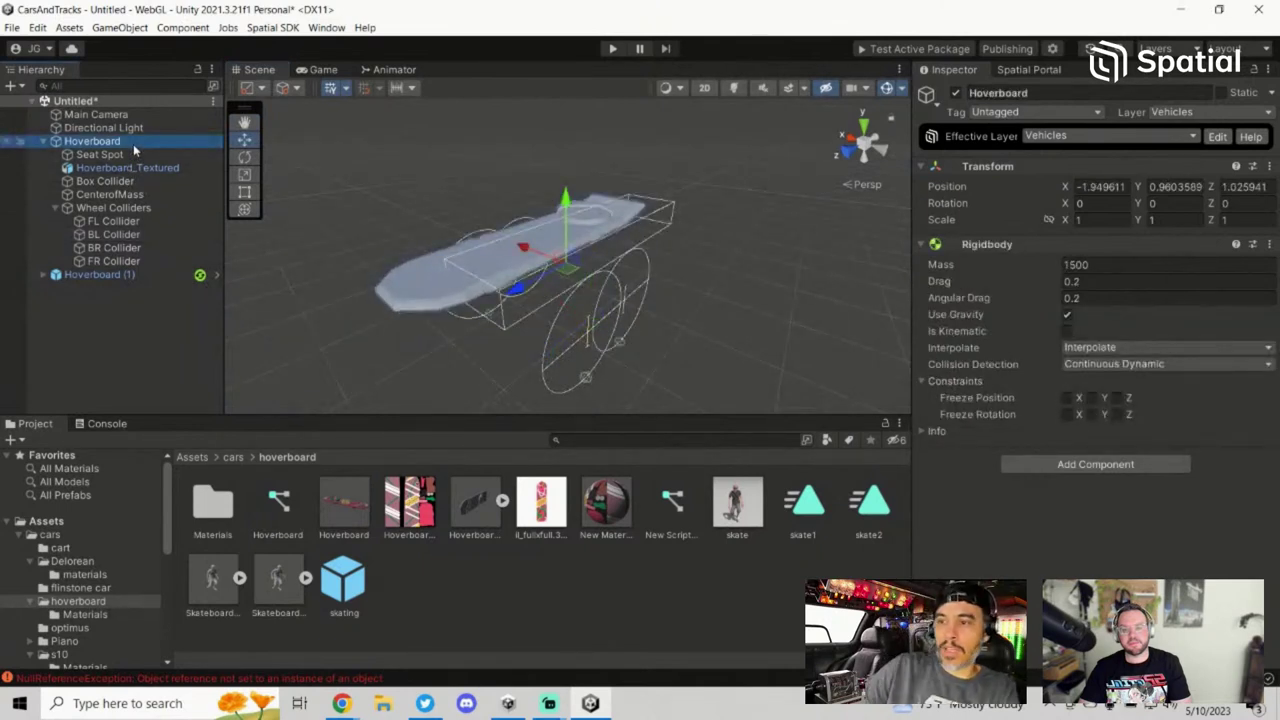
key(Left)
key(Right)
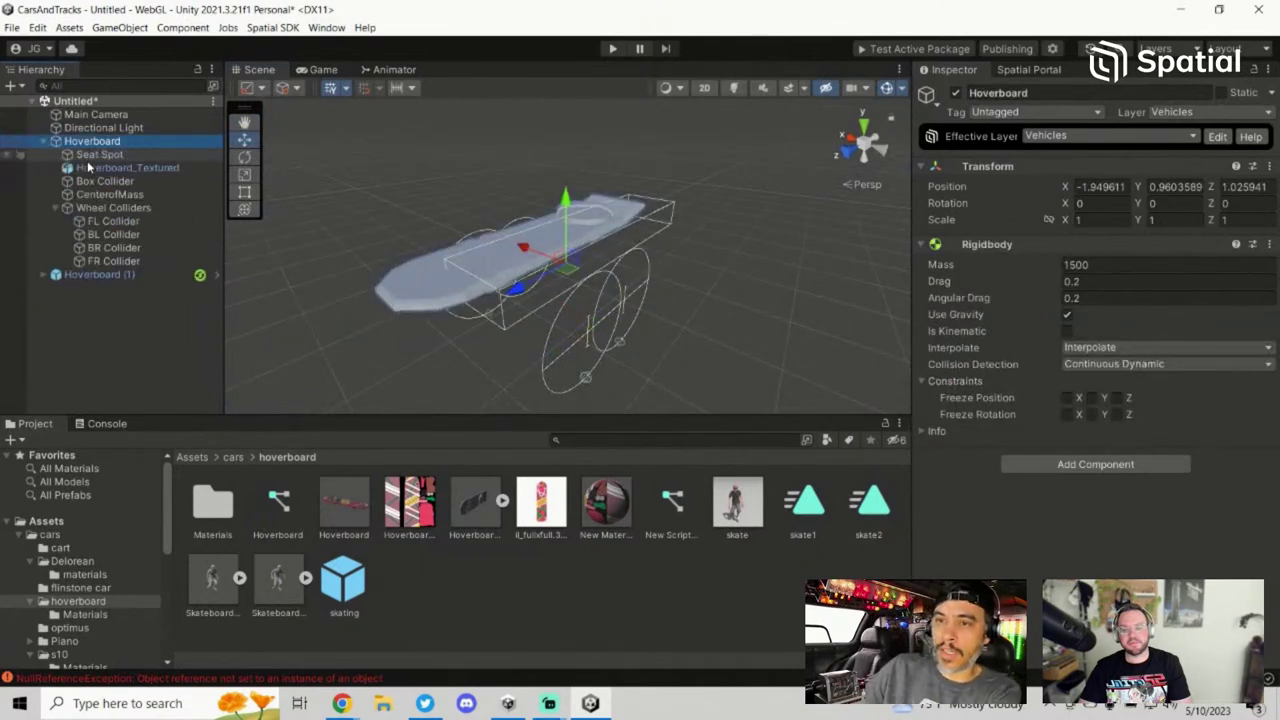
alt+drag(720, 280, 560, 258)
click(112, 221)
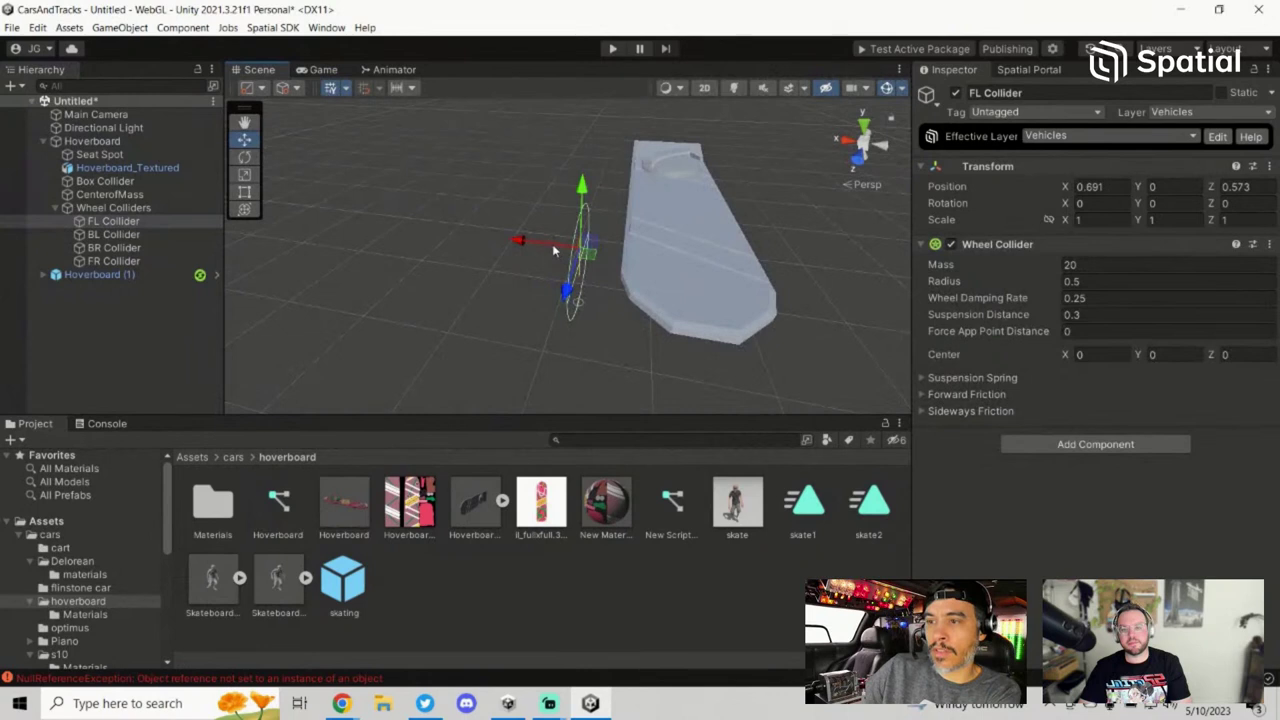
click(172, 210)
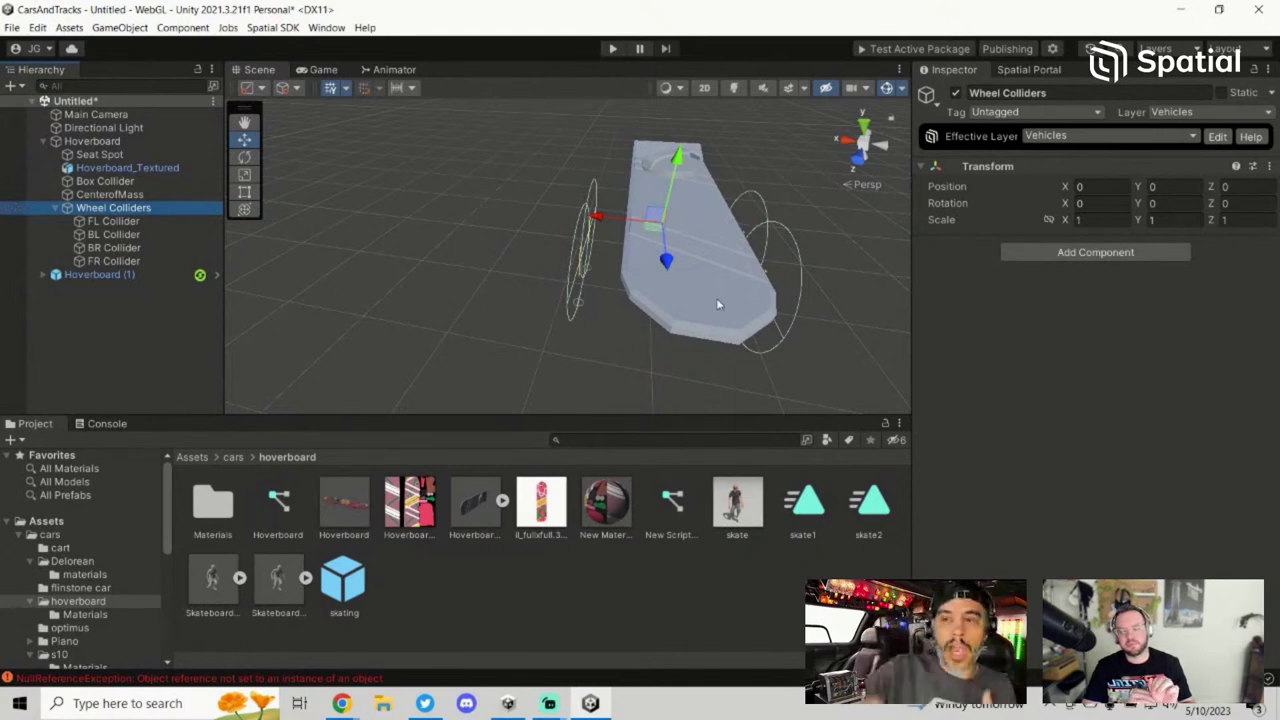
alt+drag(815, 348, 525, 263)
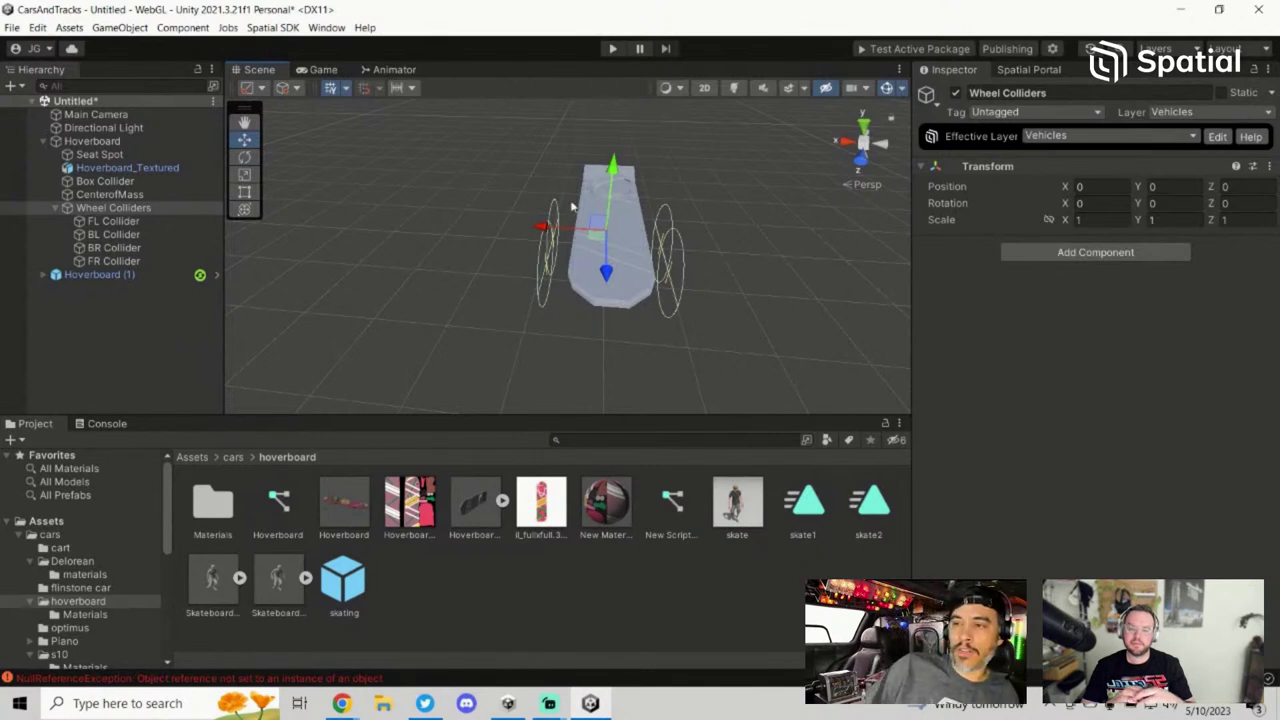
Step: Move the FL Collider forward along the board to a Z position of 1.055
alt+drag(616, 313, 471, 265)
scroll(667, 310, up, 4)
click(478, 270)
click(163, 224)
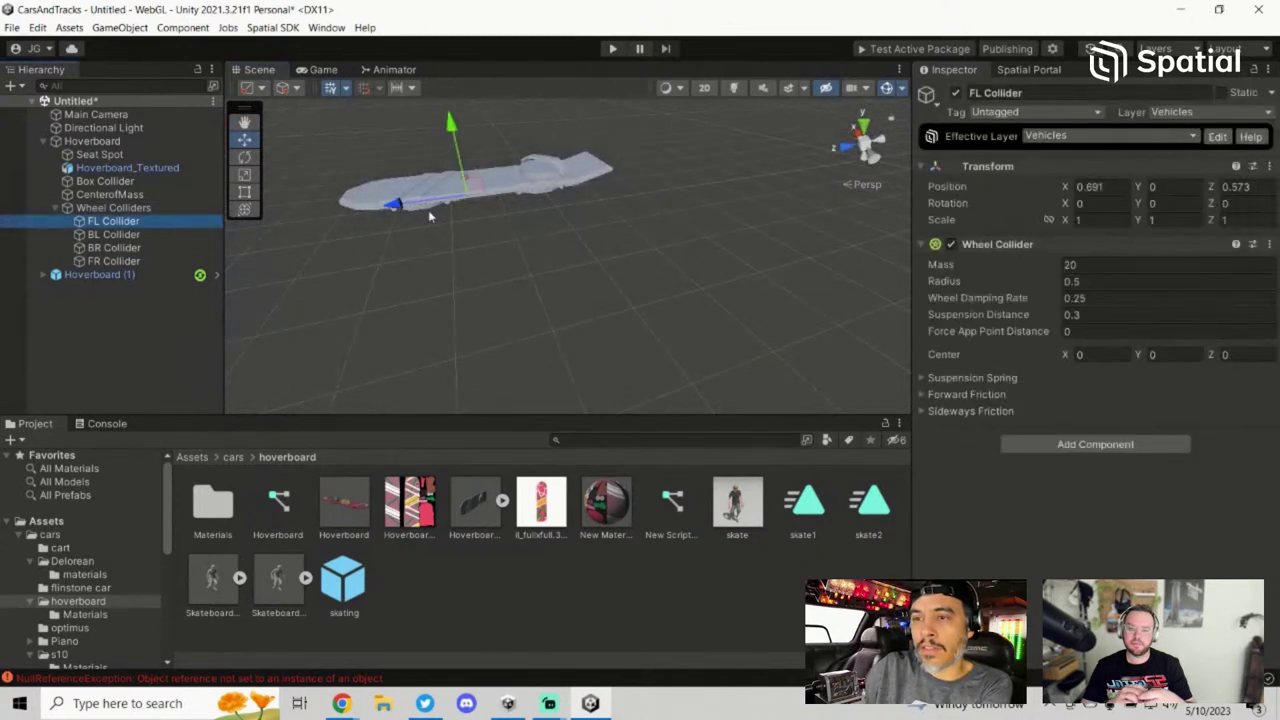
key(Up)
key(Down)
alt+drag(420, 290, 516, 248)
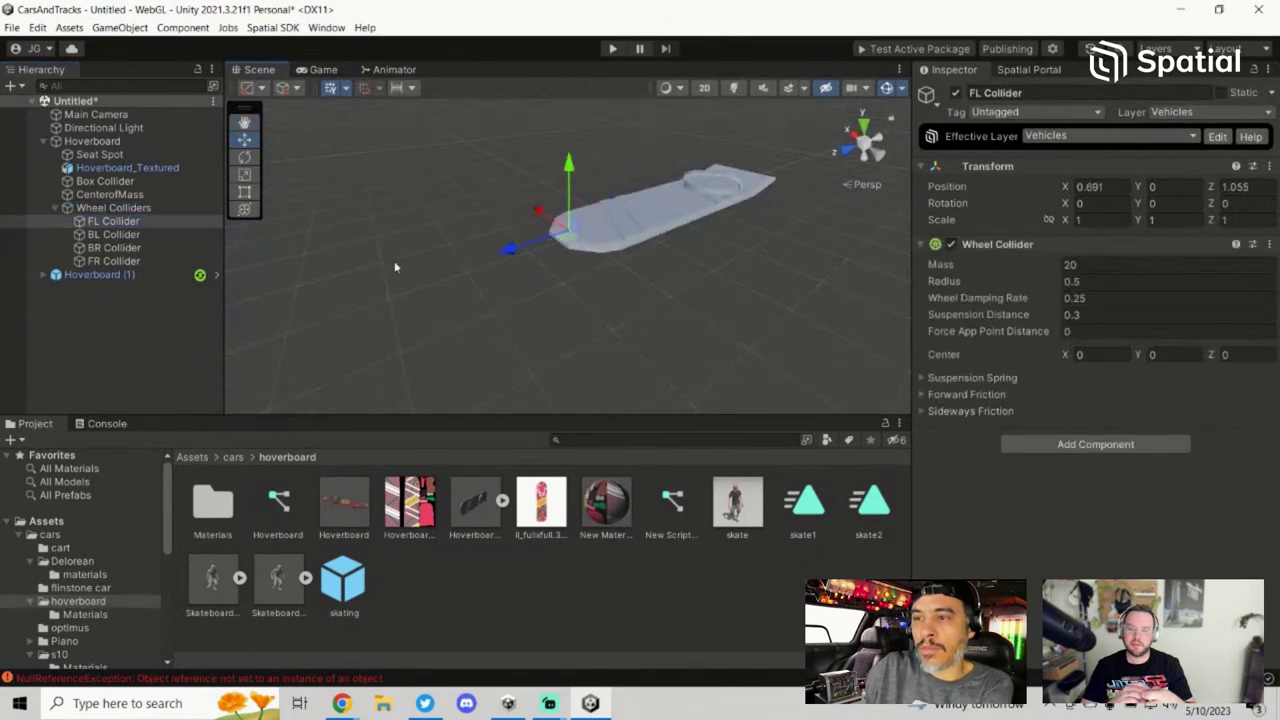
Step: Set the Z position of the FR Collider to 1.055, copied from the FL Collider
click(157, 260)
click(158, 222)
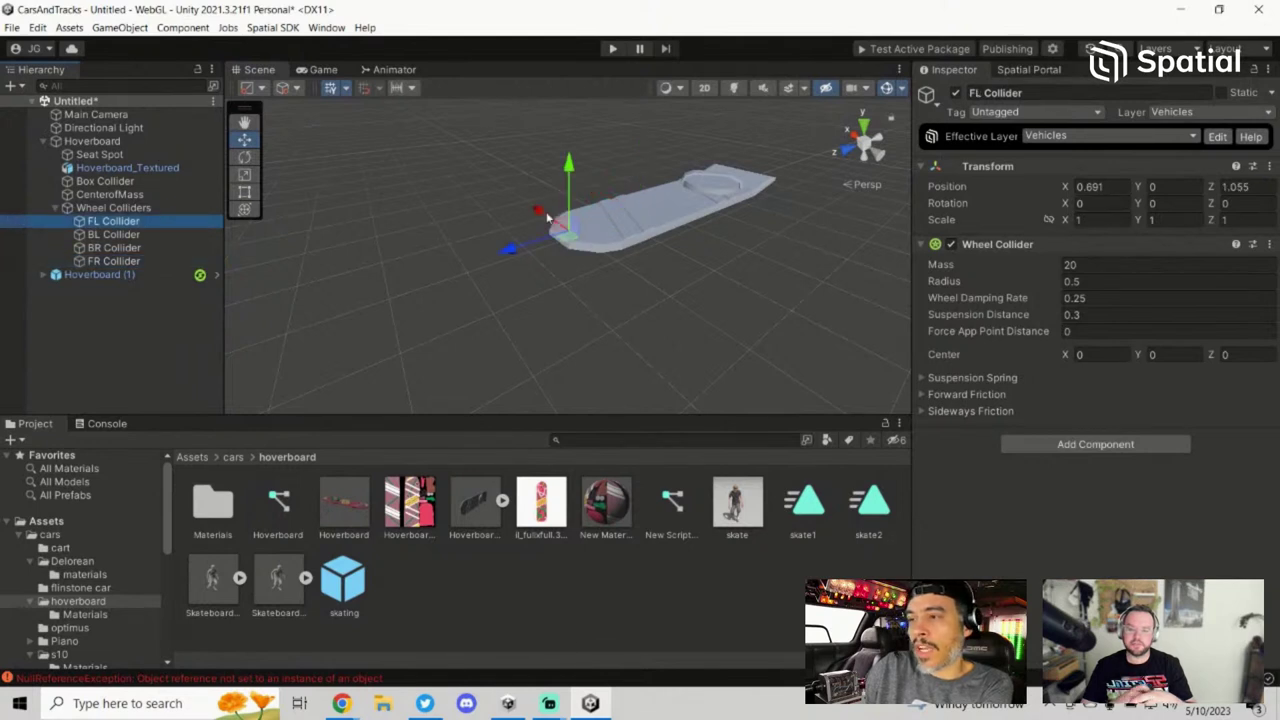
click(138, 261)
click(148, 220)
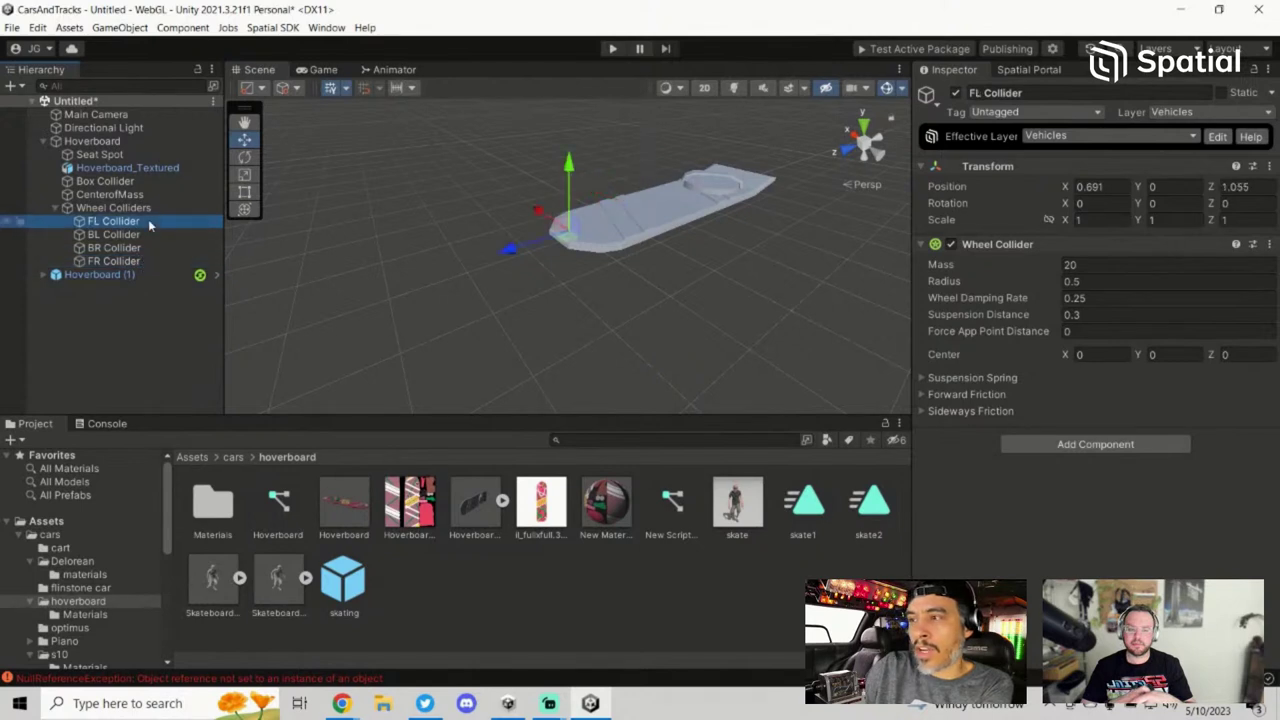
click(1252, 186)
key(ctrl+c)
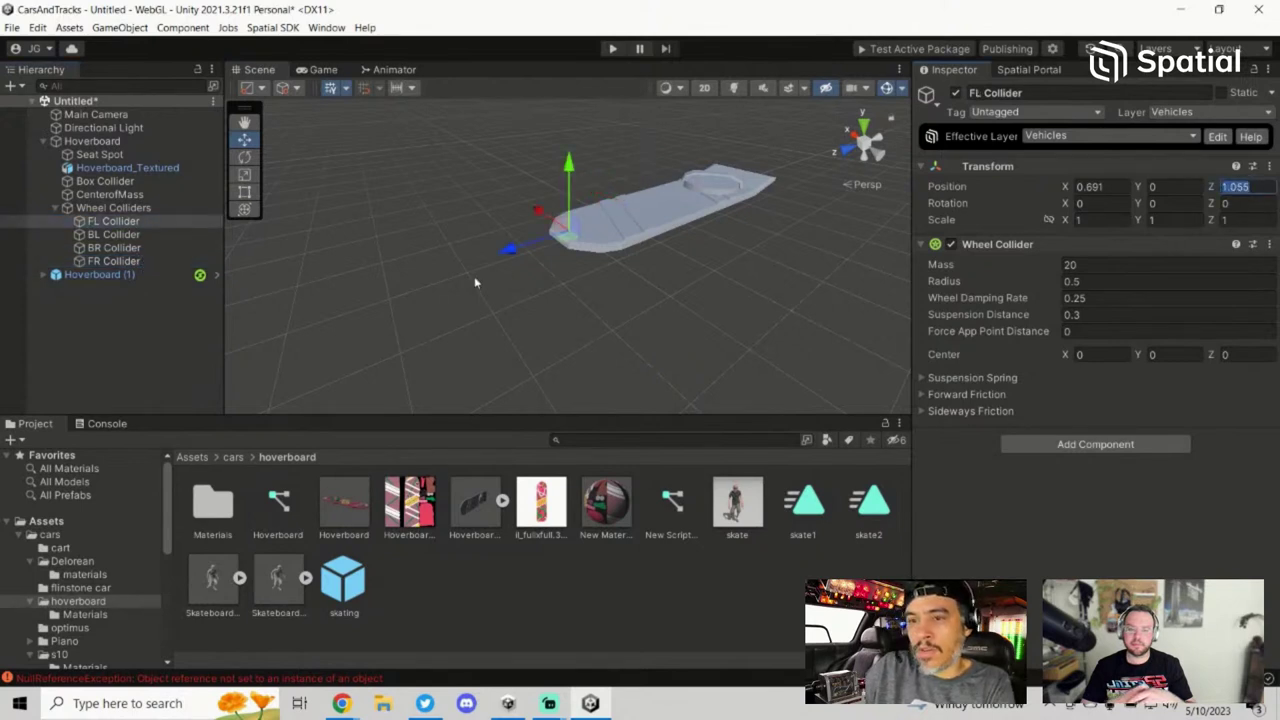
click(140, 261)
click(1252, 187)
key(ctrl+v)
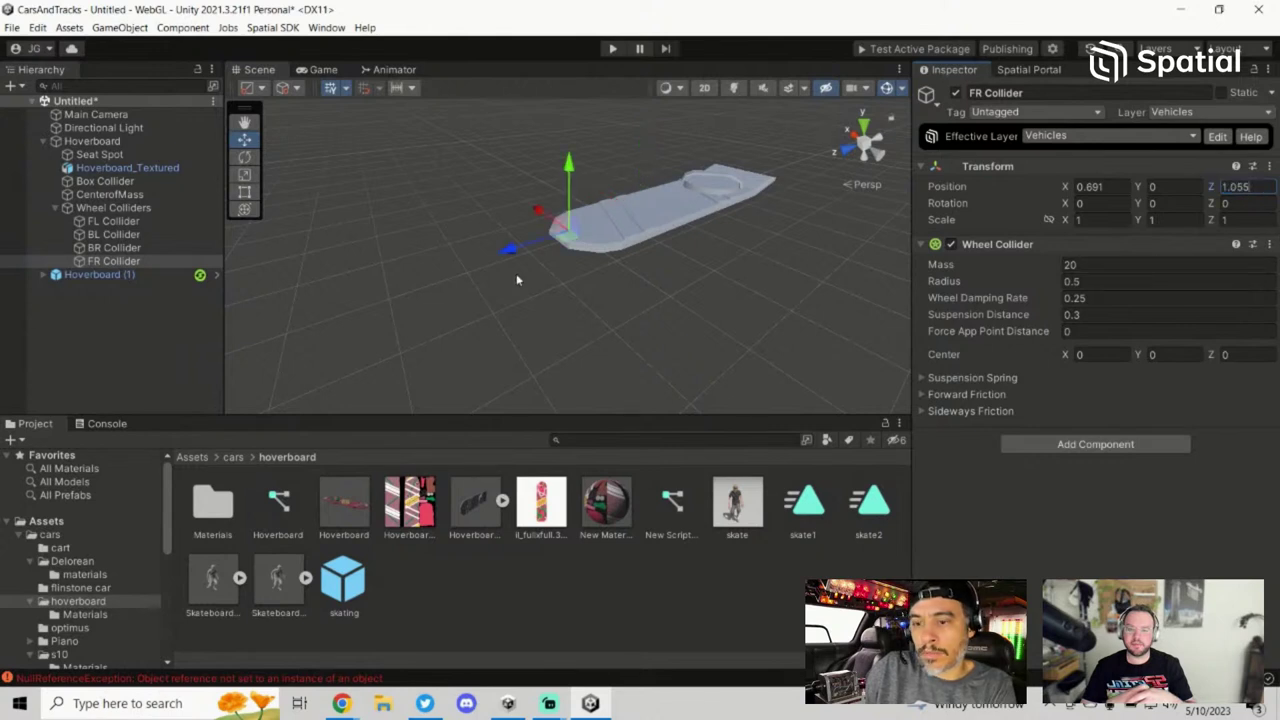
Step: Compare the placement of the FL, BR and FR colliders on the hoverboard by switching between them
click(118, 223)
click(145, 207)
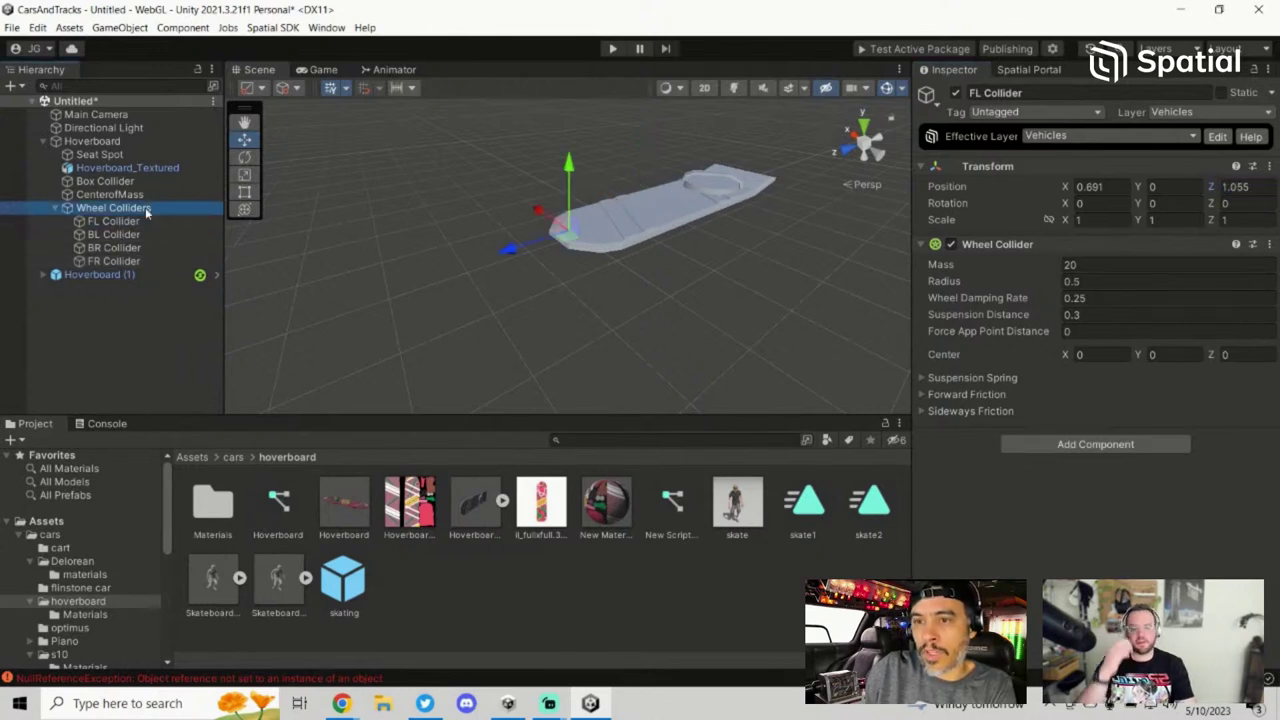
click(130, 194)
click(127, 143)
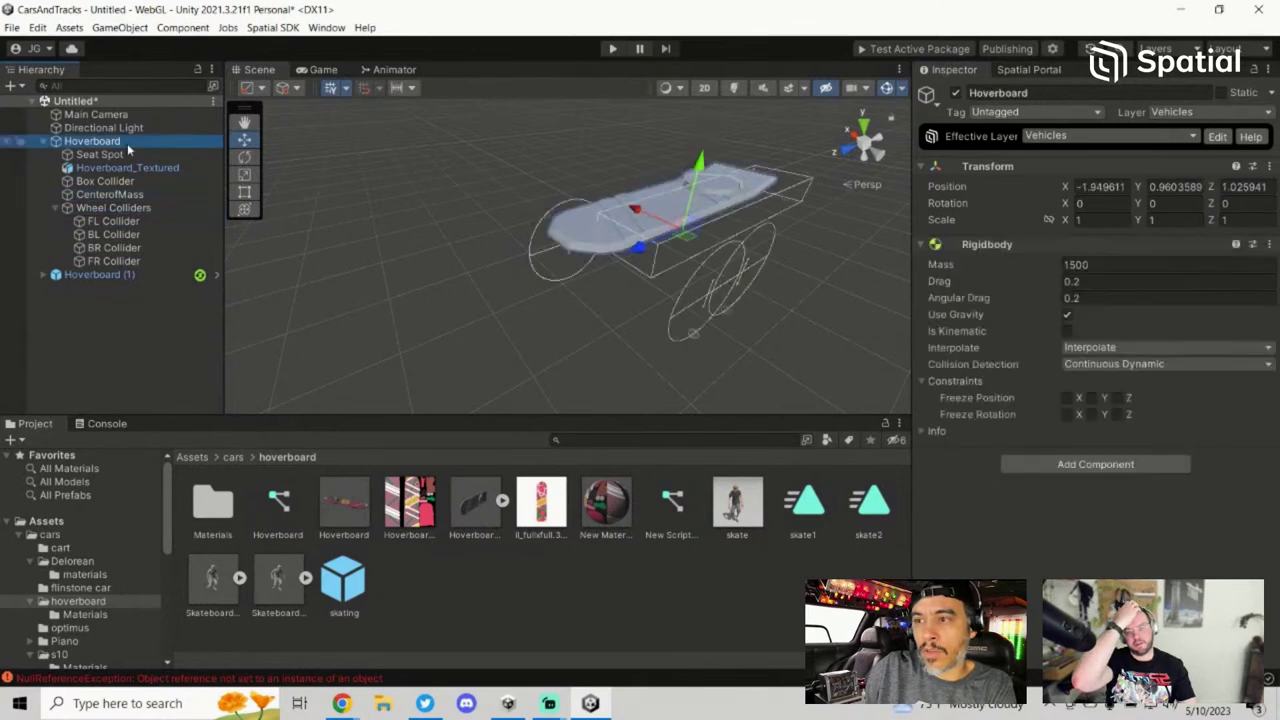
alt+drag(810, 271, 662, 268)
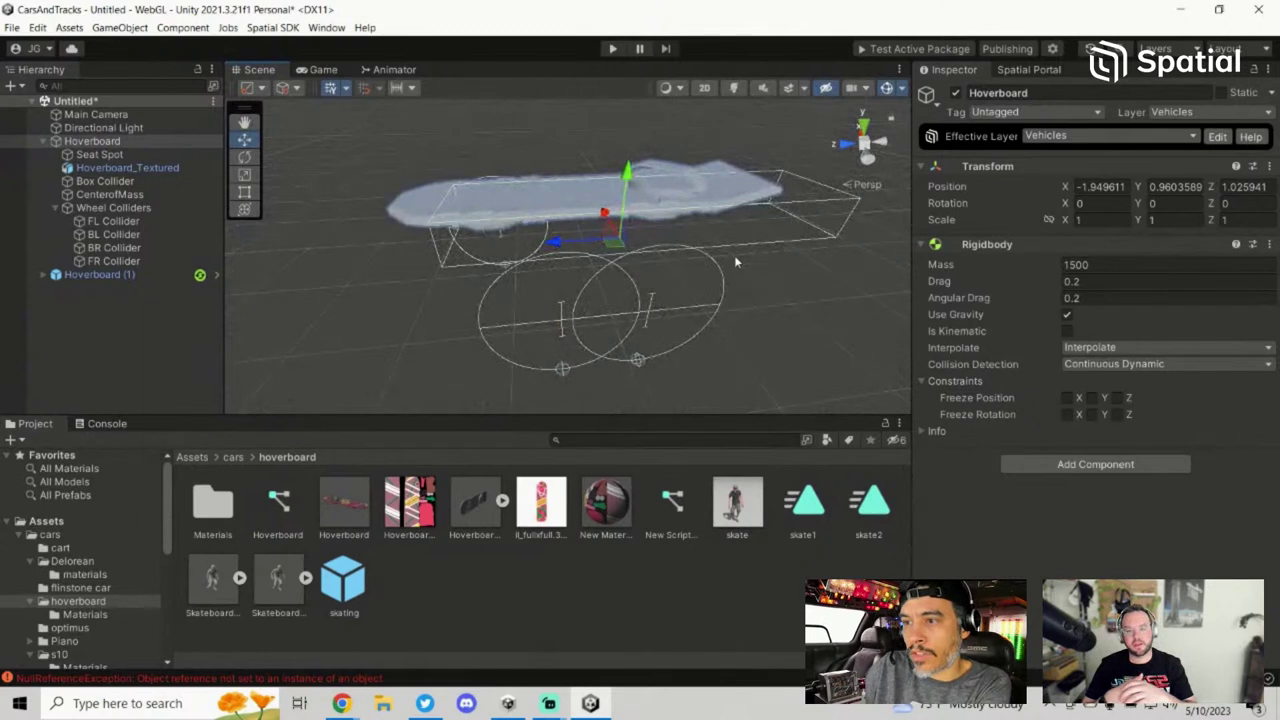
click(130, 221)
click(148, 248)
click(145, 261)
click(151, 222)
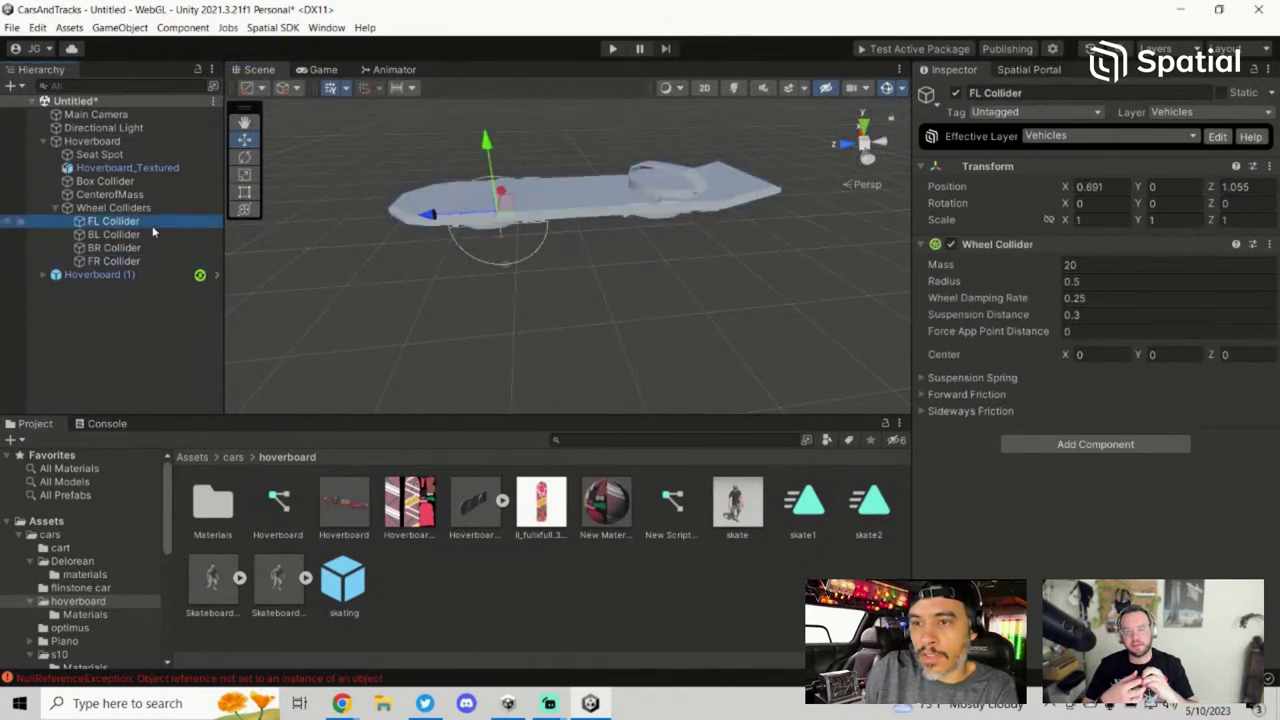
click(145, 248)
click(141, 261)
click(145, 223)
click(143, 261)
click(141, 220)
click(141, 250)
click(141, 262)
click(145, 222)
click(141, 261)
click(141, 248)
click(141, 261)
click(145, 222)
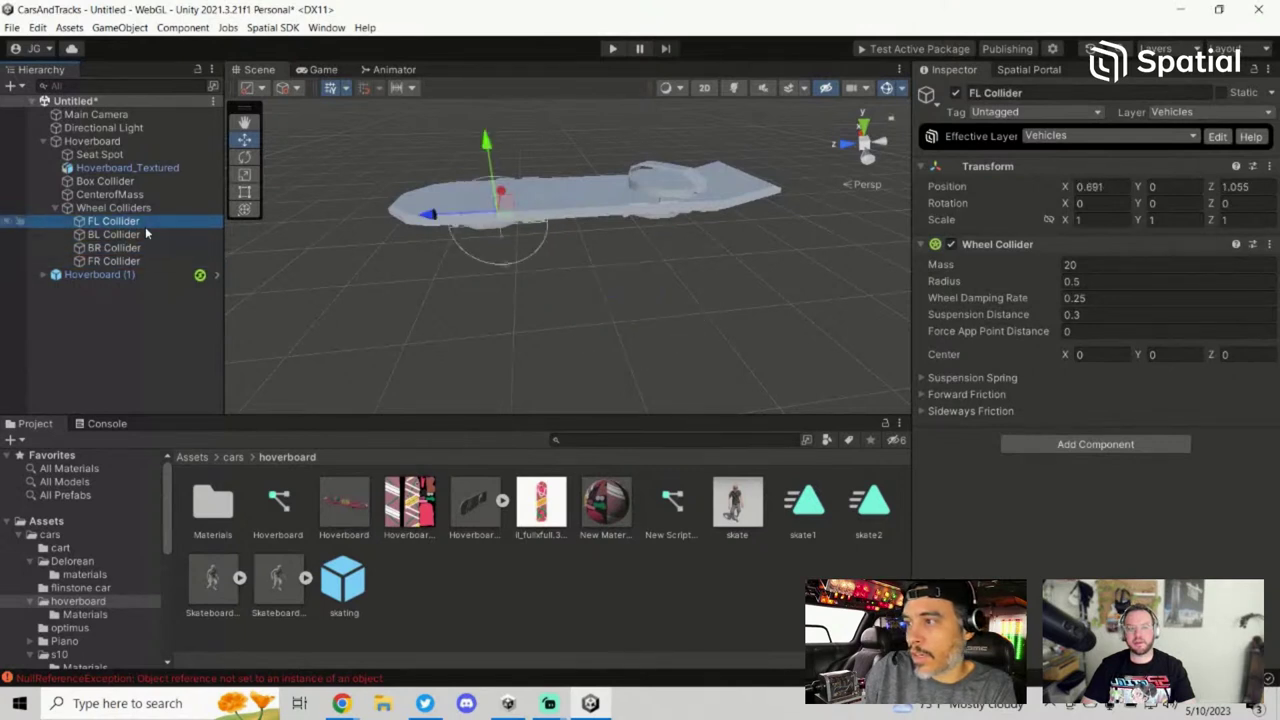
Step: Go through the Hoverboard's child objects and all four wheel colliders to check their transforms
key(Up)
key(Up)
key(Up)
key(Up)
key(Up)
key(Up)
key(Down)
key(Down)
key(Down)
key(Down)
key(Down)
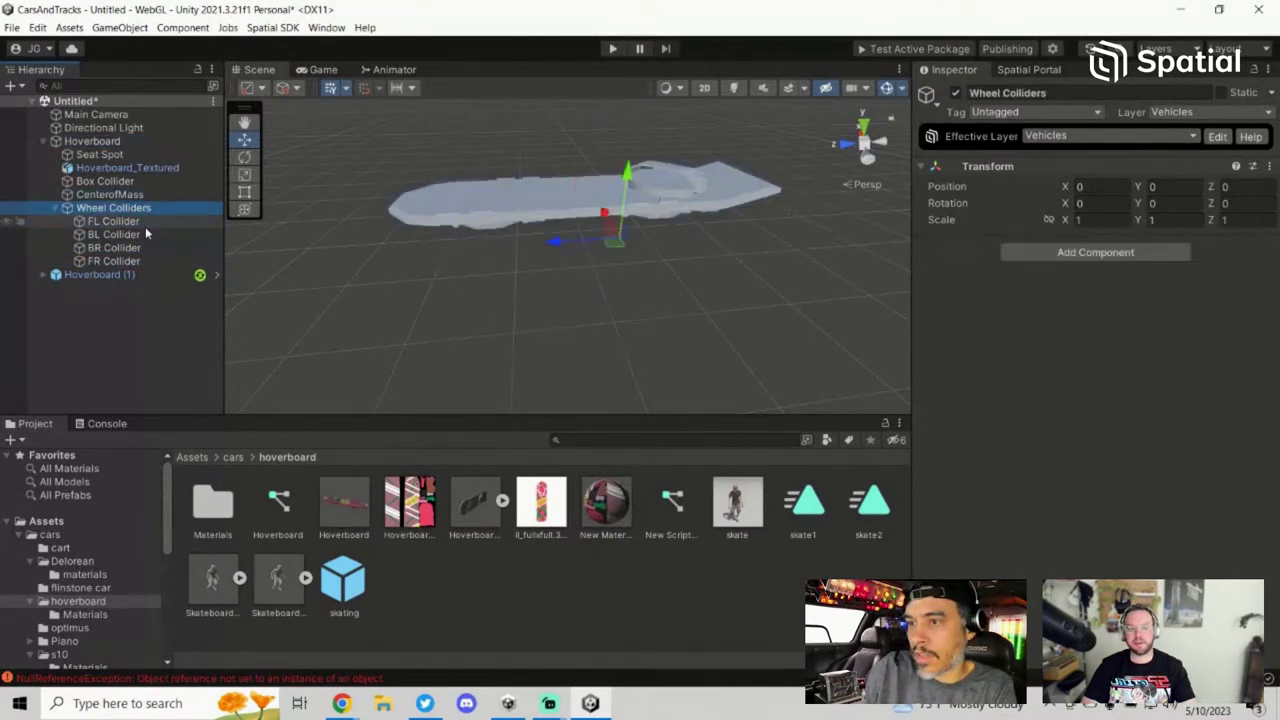
key(Down)
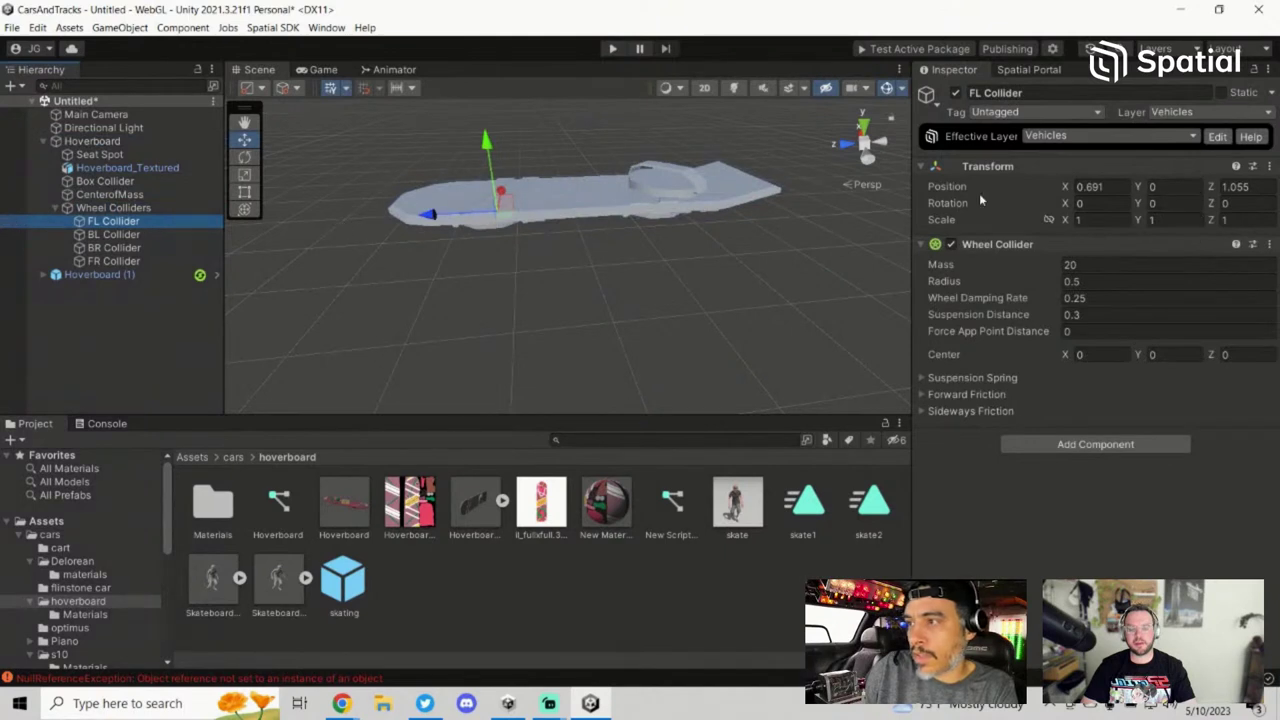
click(178, 234)
click(160, 248)
click(157, 261)
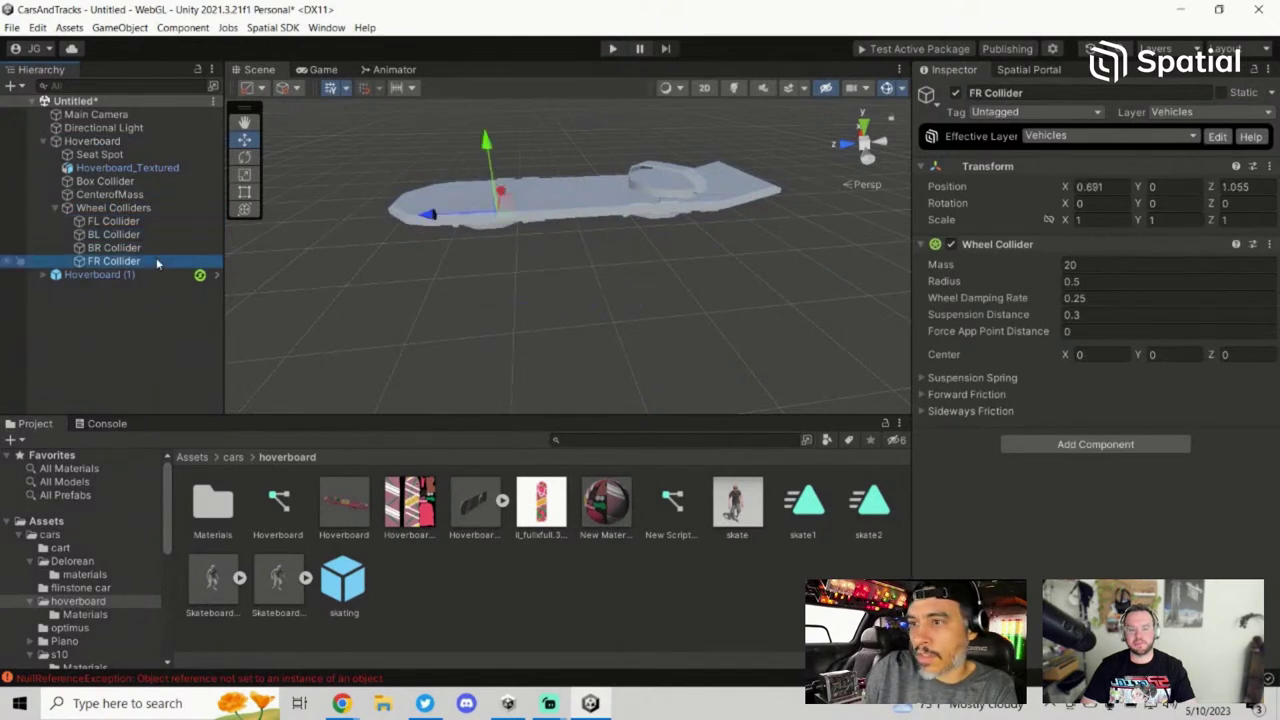
click(143, 142)
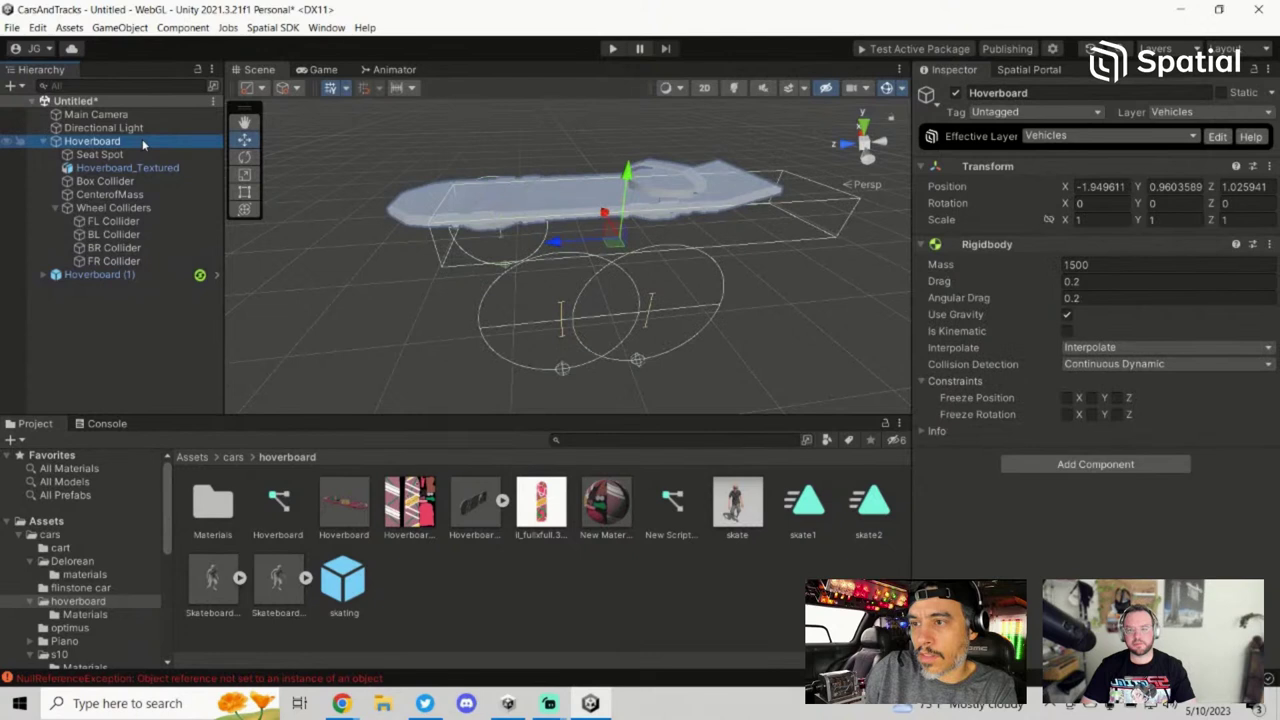
Step: Undo the Z position changes of the FL and FR colliders, redoing them in between to compare
key(ctrl+z)
key(ctrl+z)
key(ctrl+z)
key(ctrl+z)
key(ctrl+y)
key(ctrl+y)
key(ctrl+y)
key(ctrl+z)
key(ctrl+z)
key(ctrl+z)
key(ctrl+y)
key(ctrl+y)
key(ctrl+y)
key(ctrl+z)
key(ctrl+z)
key(ctrl+z)
key(ctrl+y)
key(ctrl+y)
key(ctrl+y)
key(ctrl+z)
key(ctrl+z)
key(ctrl+z)
key(ctrl+z)
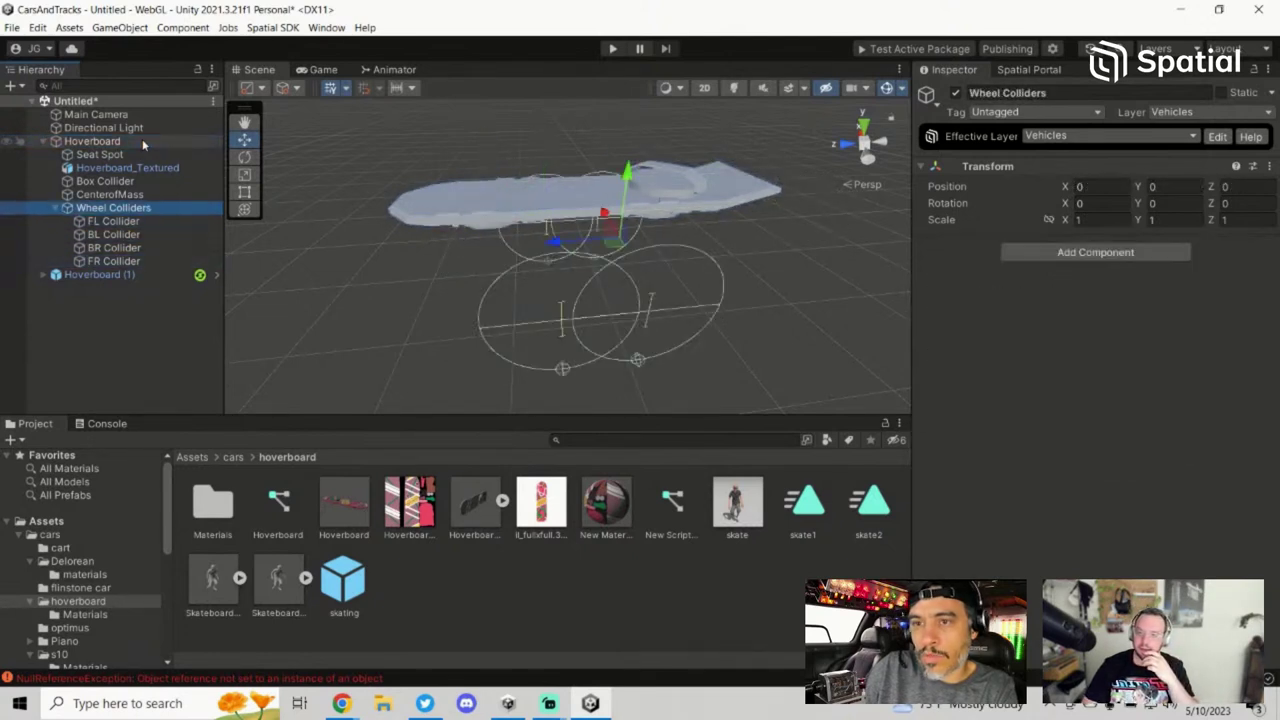
Step: Compare the transforms and placement of the FL, BL, BR and FR colliders to find which corner each one occupies
key(ctrl+y)
key(ctrl+y)
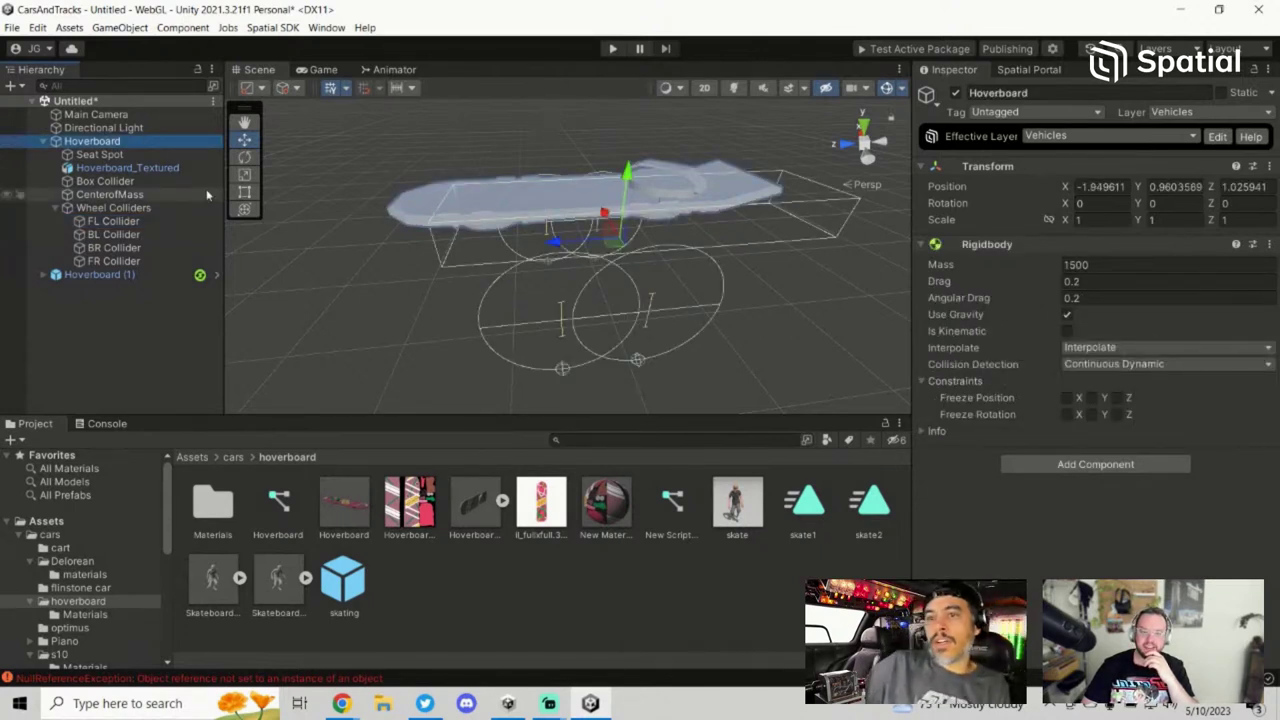
click(179, 220)
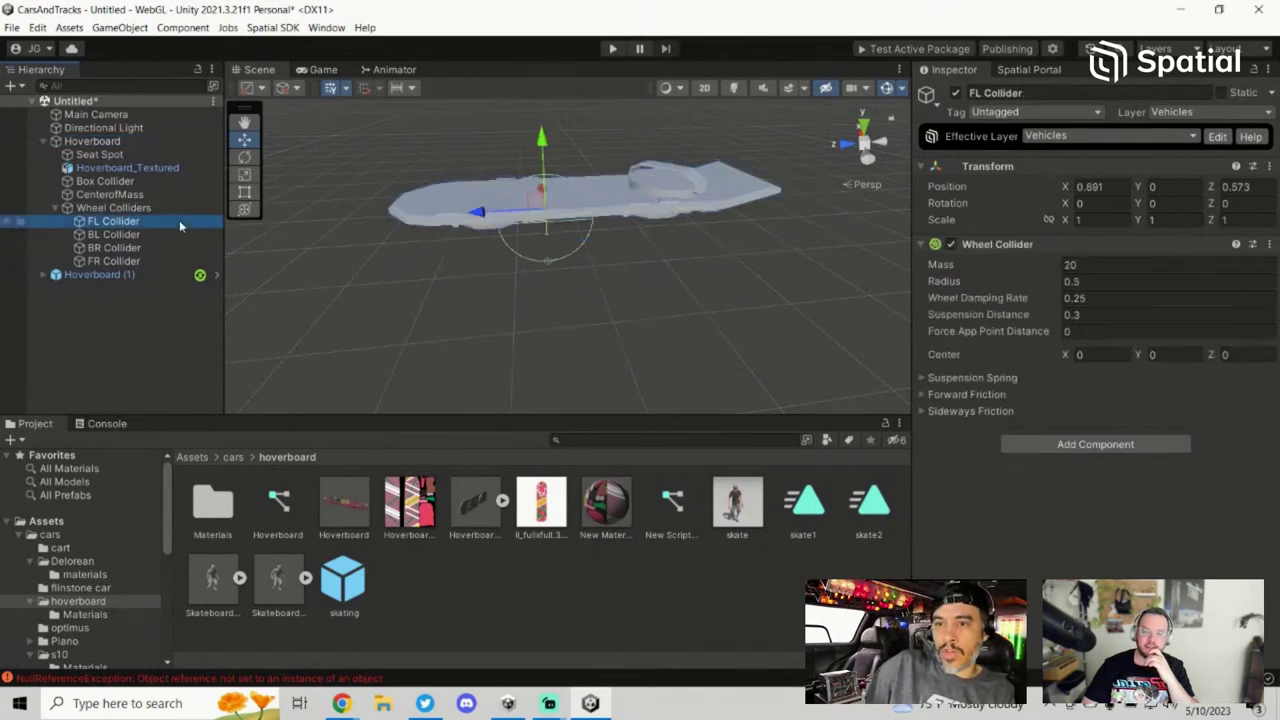
ctrl+click(175, 260)
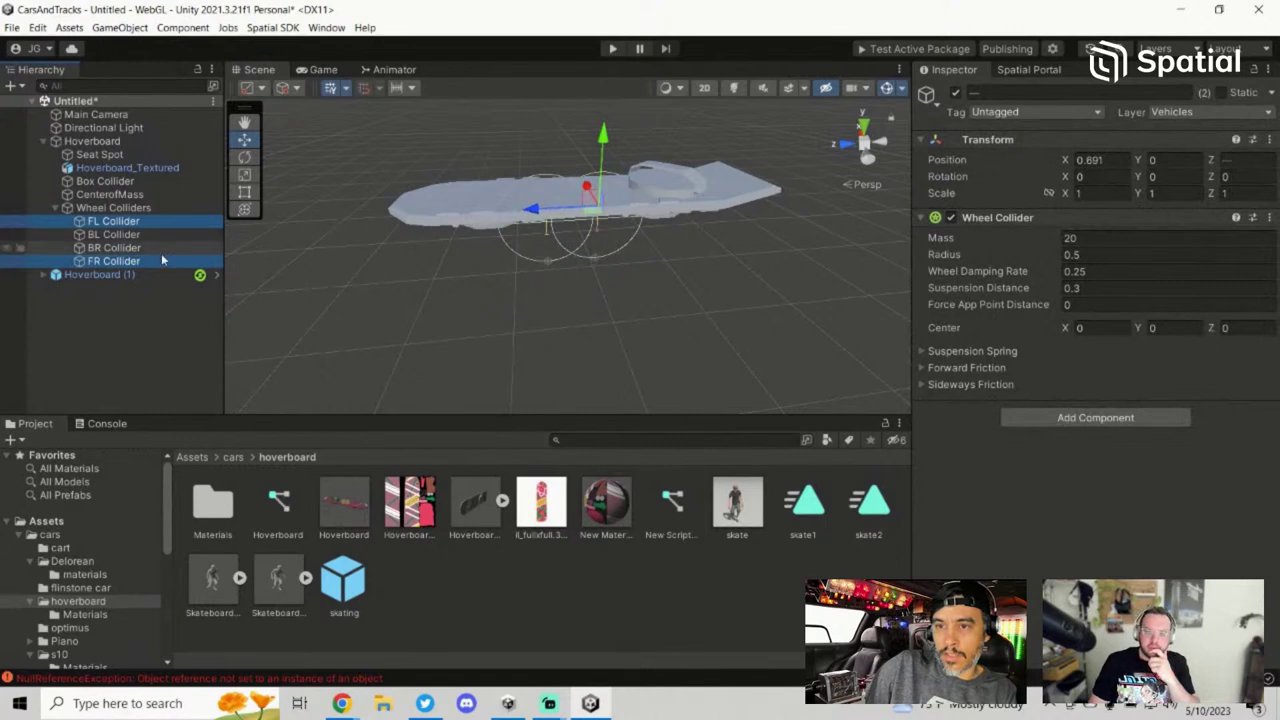
click(190, 247)
click(185, 222)
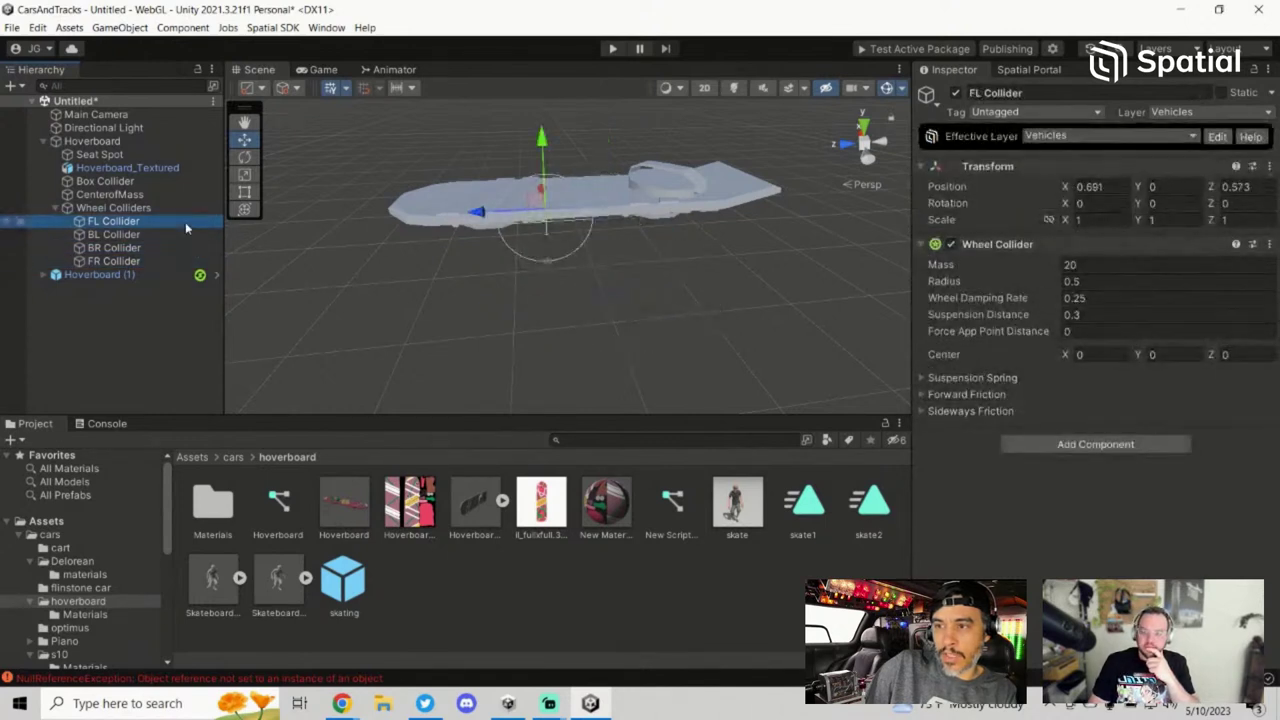
click(186, 233)
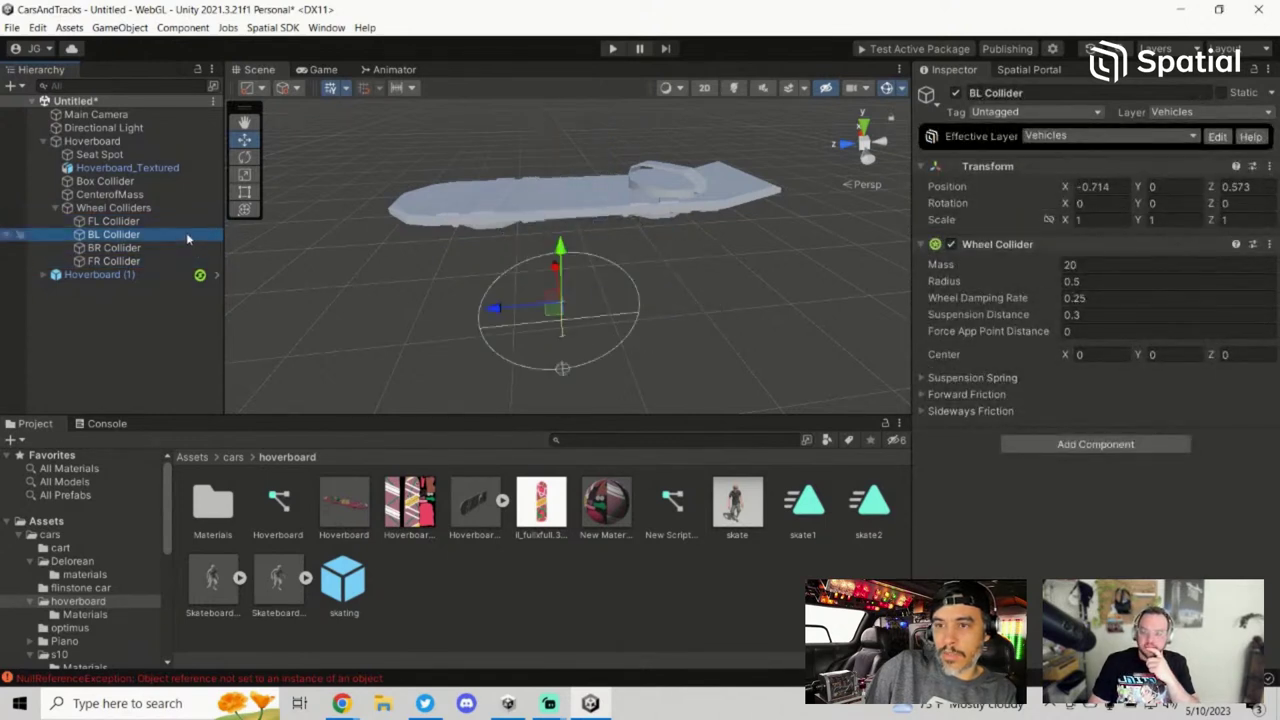
click(184, 219)
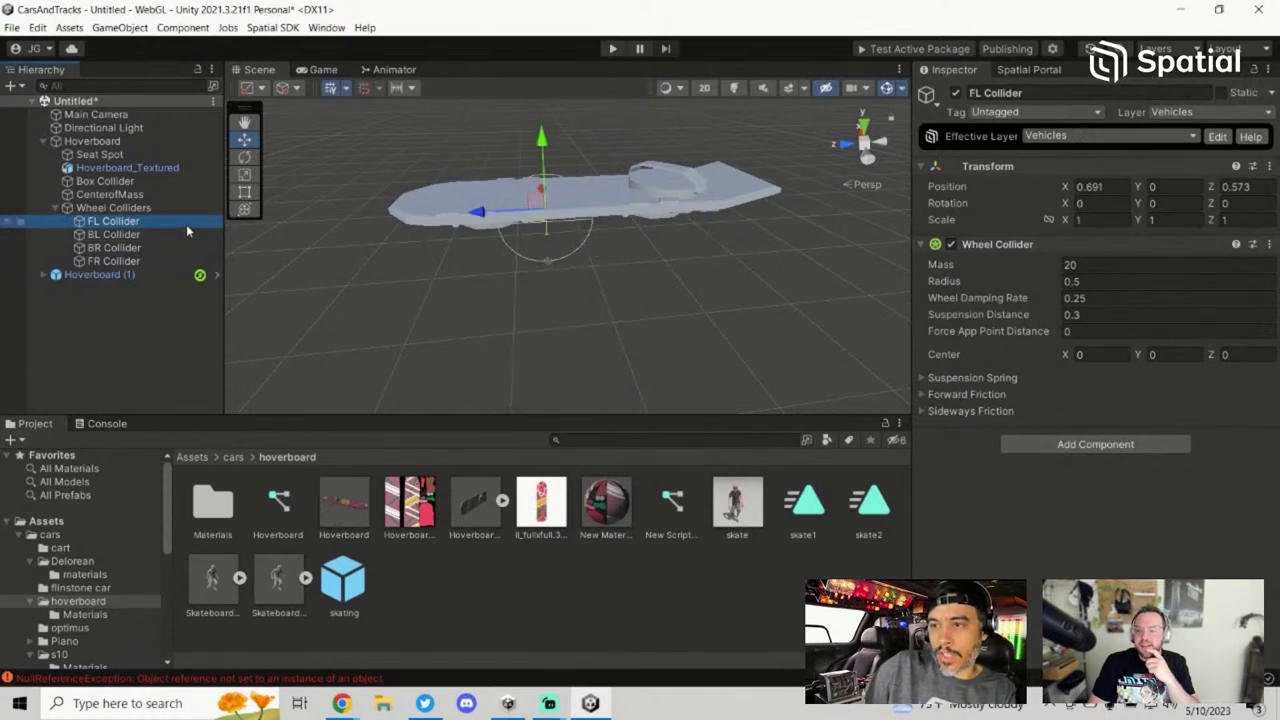
click(186, 235)
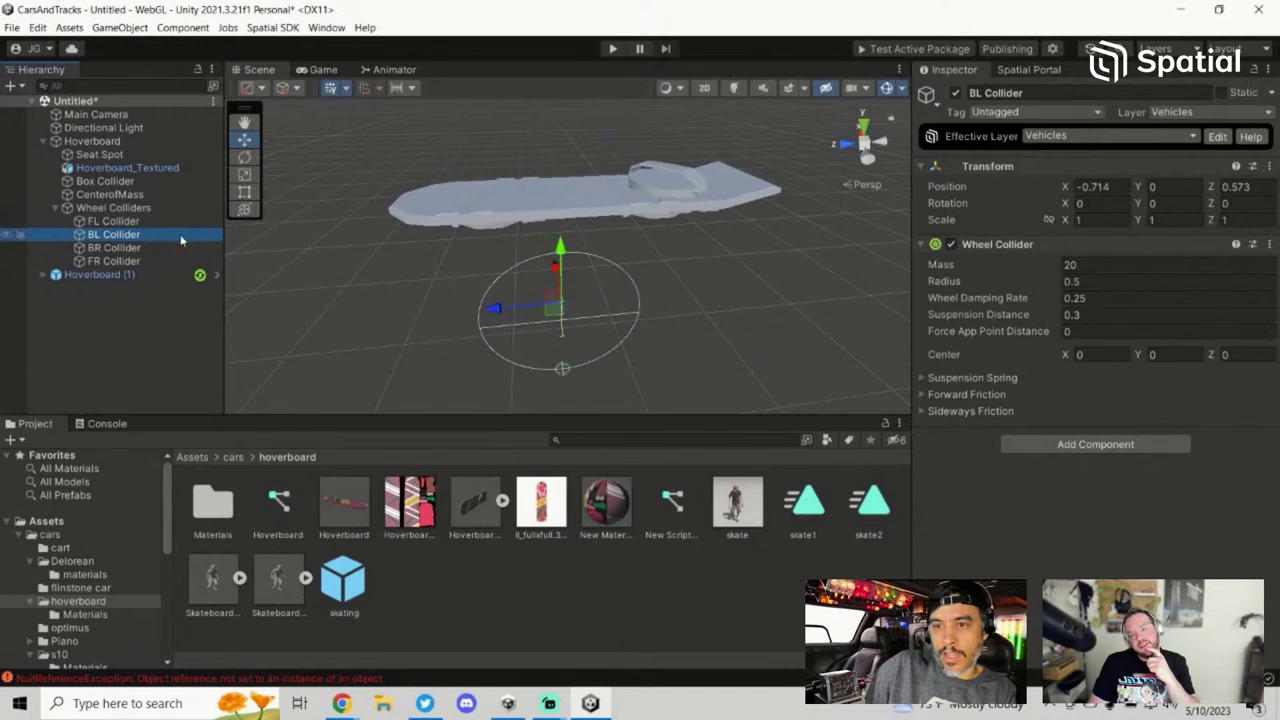
click(154, 235)
text(FR C)
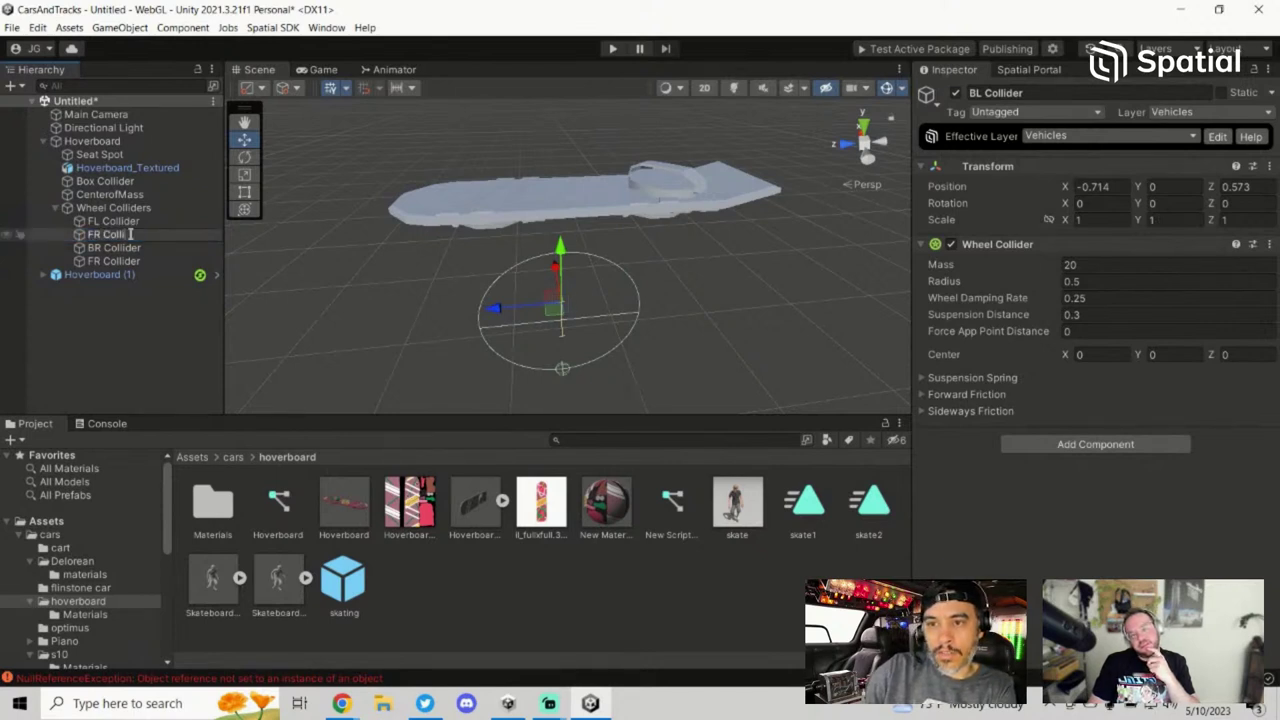
key(Return)
Step: Rename the second wheel collider in the Wheel Colliders group as FL Collider
right_drag(447, 221, 360, 225)
right_drag(677, 249, 610, 245)
click(102, 235)
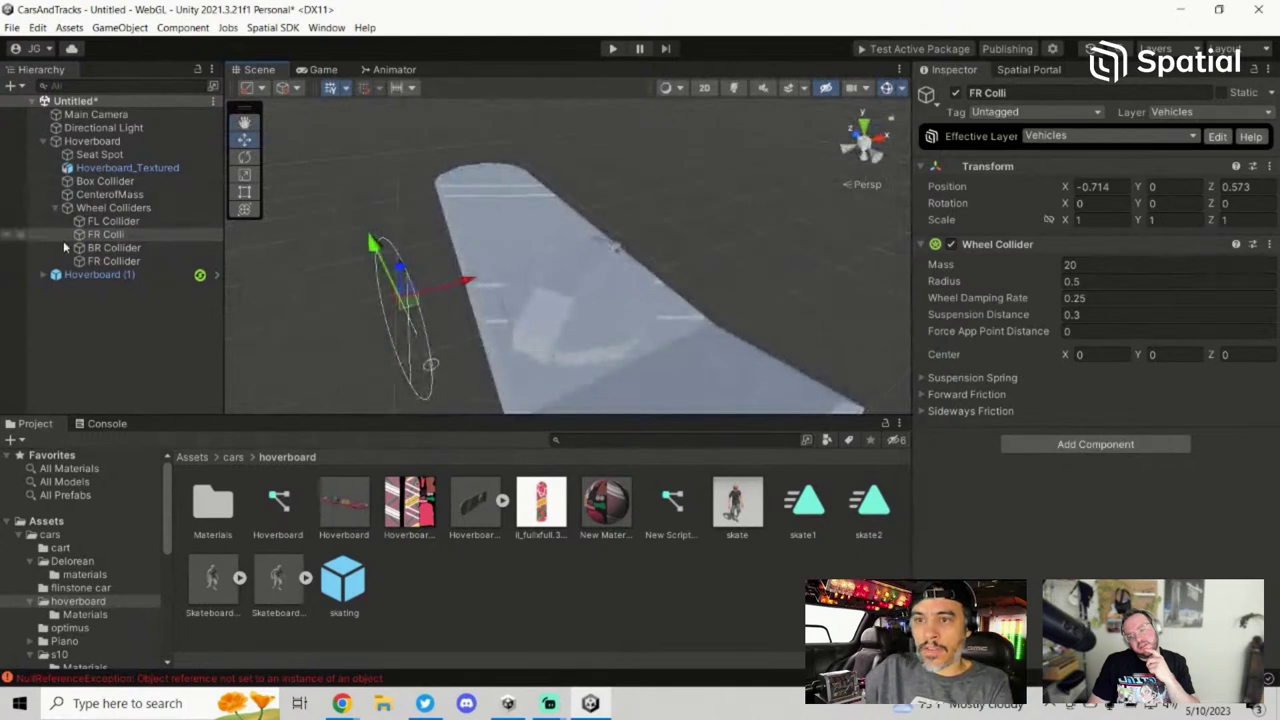
text(FR Col)
key(Return)
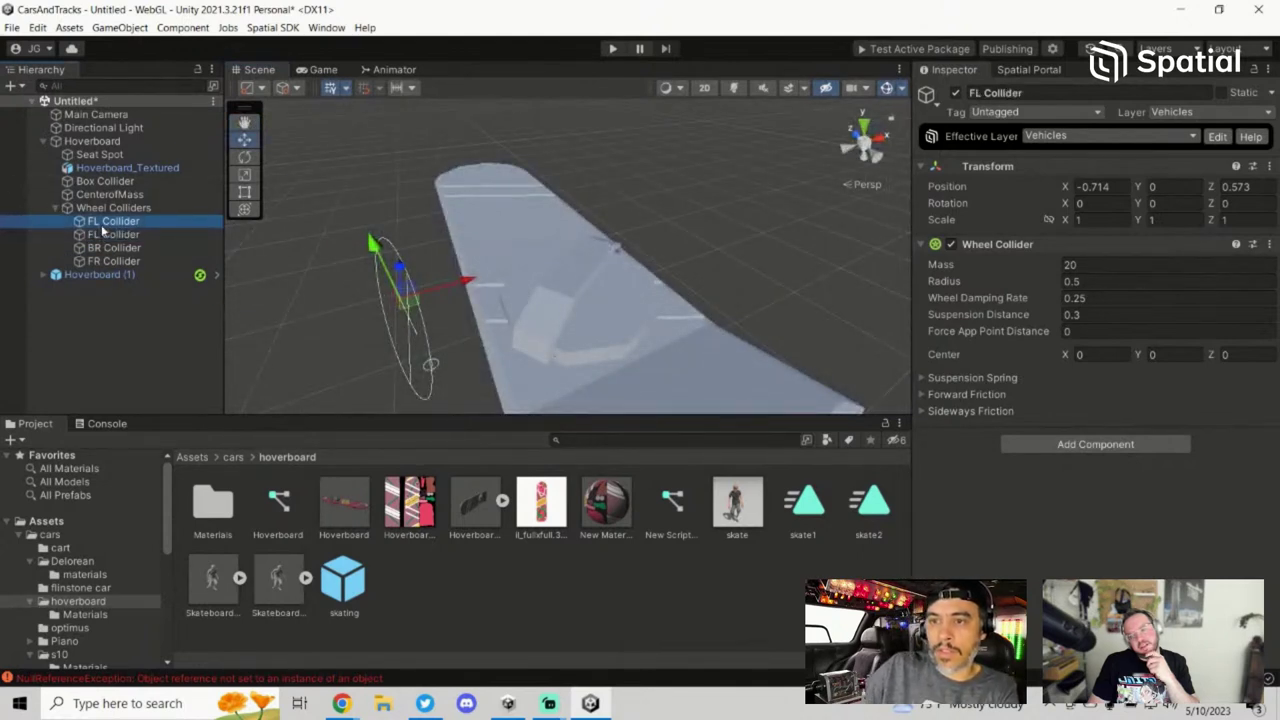
Step: Rename the first wheel collider in the Wheel Colliders group as FR Collider
click(104, 222)
key(F2)
text(FR Collider)
key(Return)
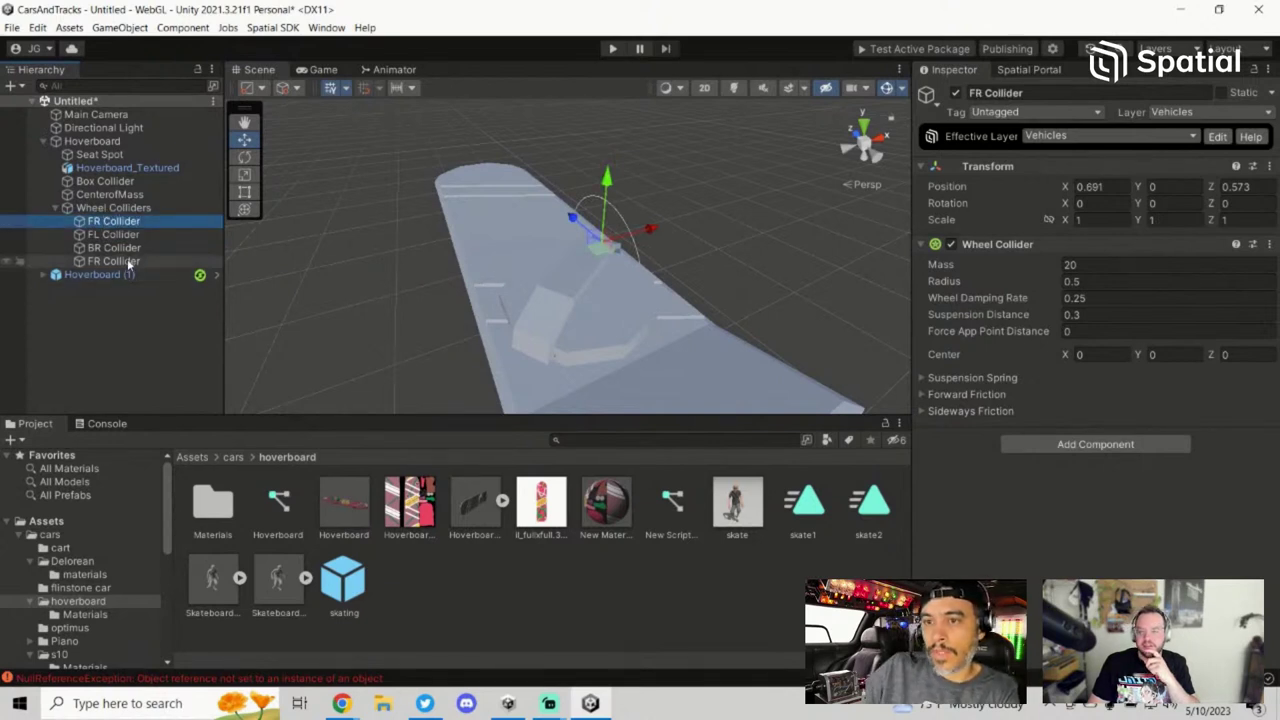
Step: Check the two rear wheel colliders and rename the third one in the group as BL Collider
click(127, 249)
right_drag(560, 250, 517, 340)
click(124, 262)
click(124, 248)
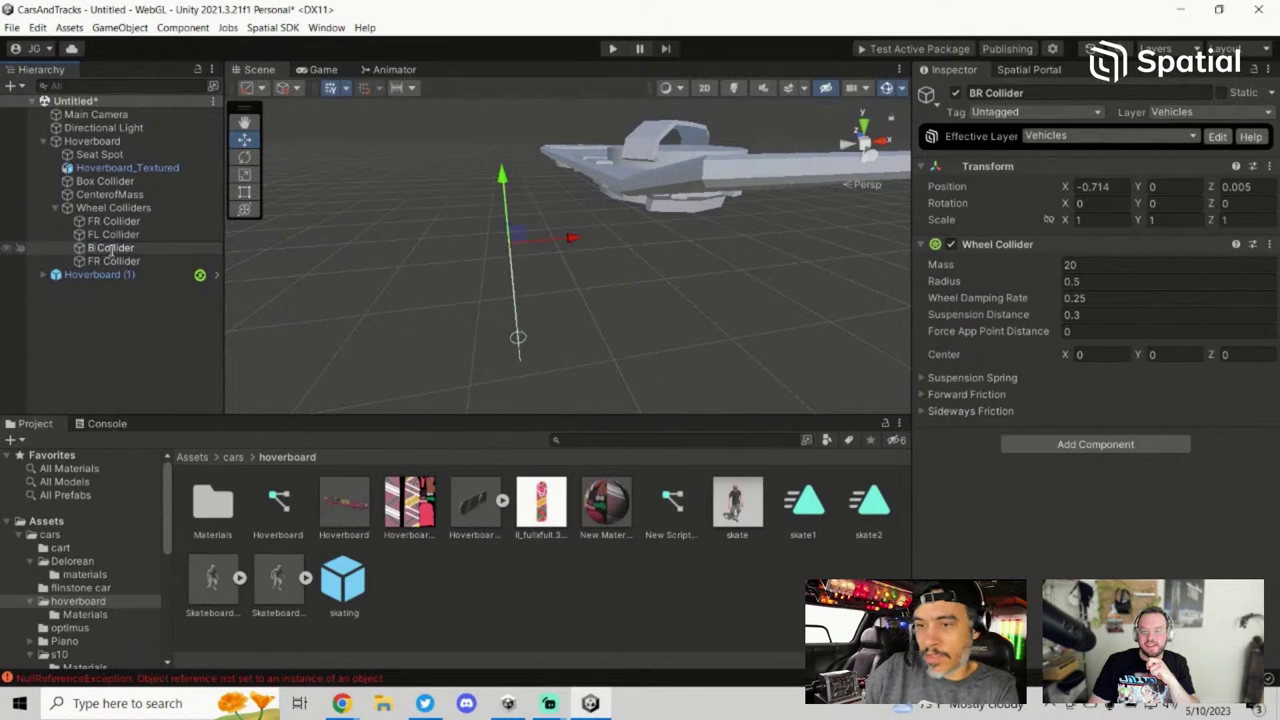
text(L)
key(Return)
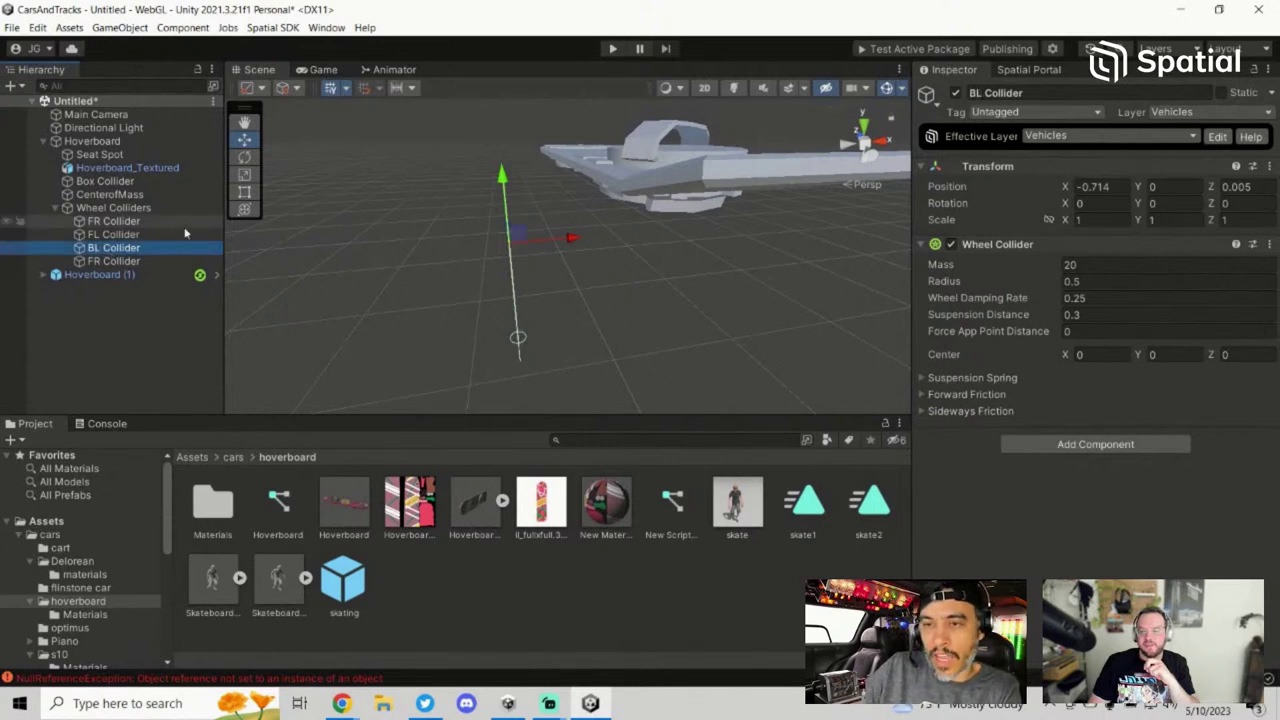
Step: Rename the fourth wheel collider in the group as BR Collider
click(137, 261)
click(112, 262)
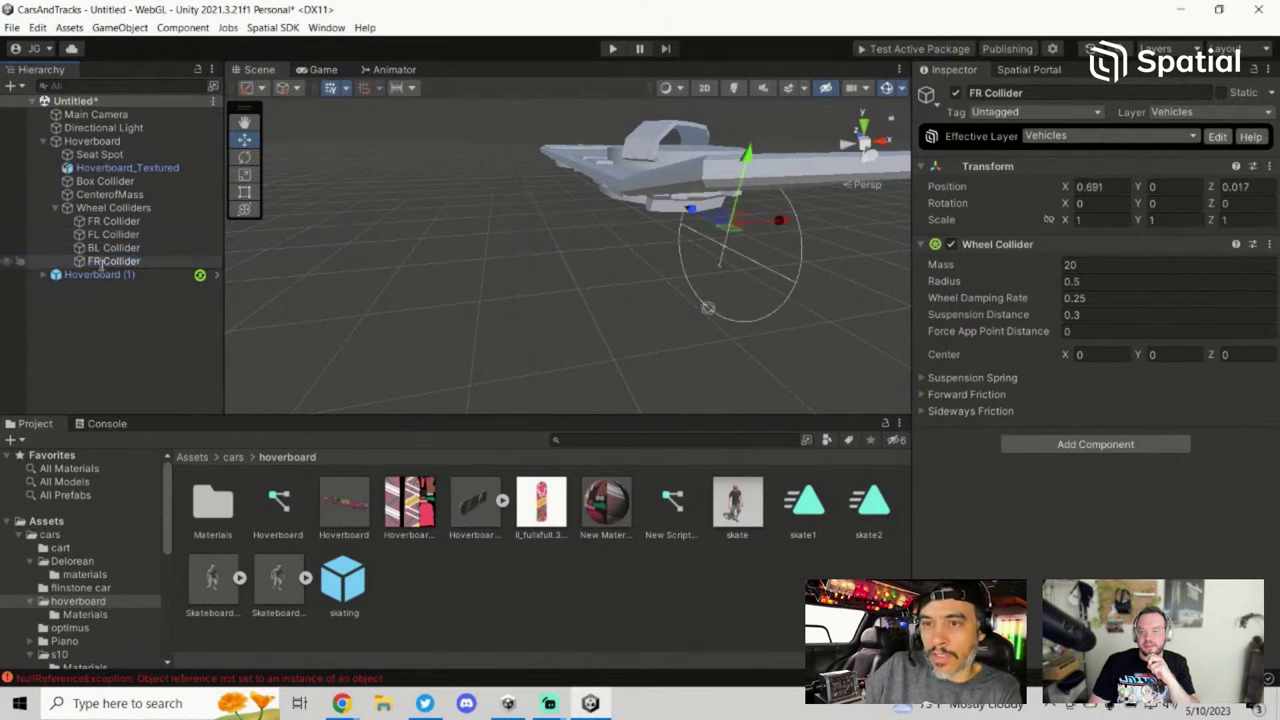
key(Home)
key(Delete)
key(Delete)
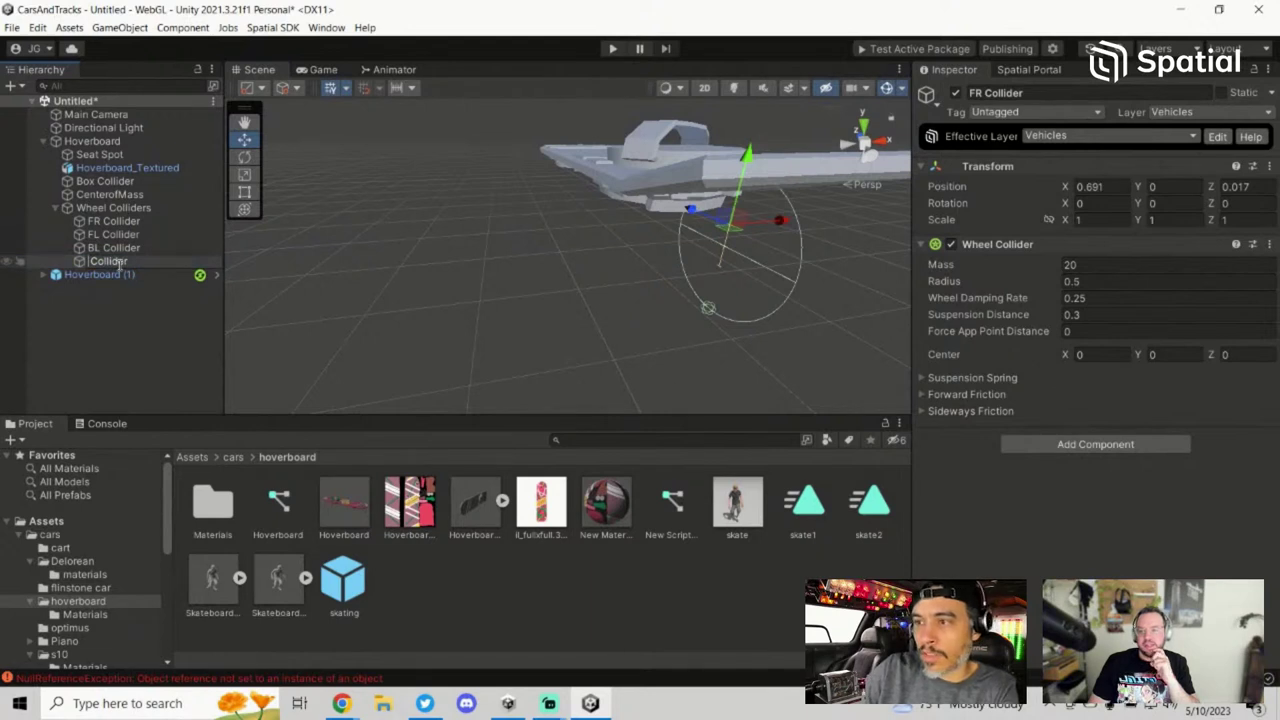
text(BR)
key(Return)
Step: Spread the wheel colliders along the board, moving the FR and FL pair forward and the BL and BR pair backward
right_drag(692, 276, 781, 294)
double_click(158, 222)
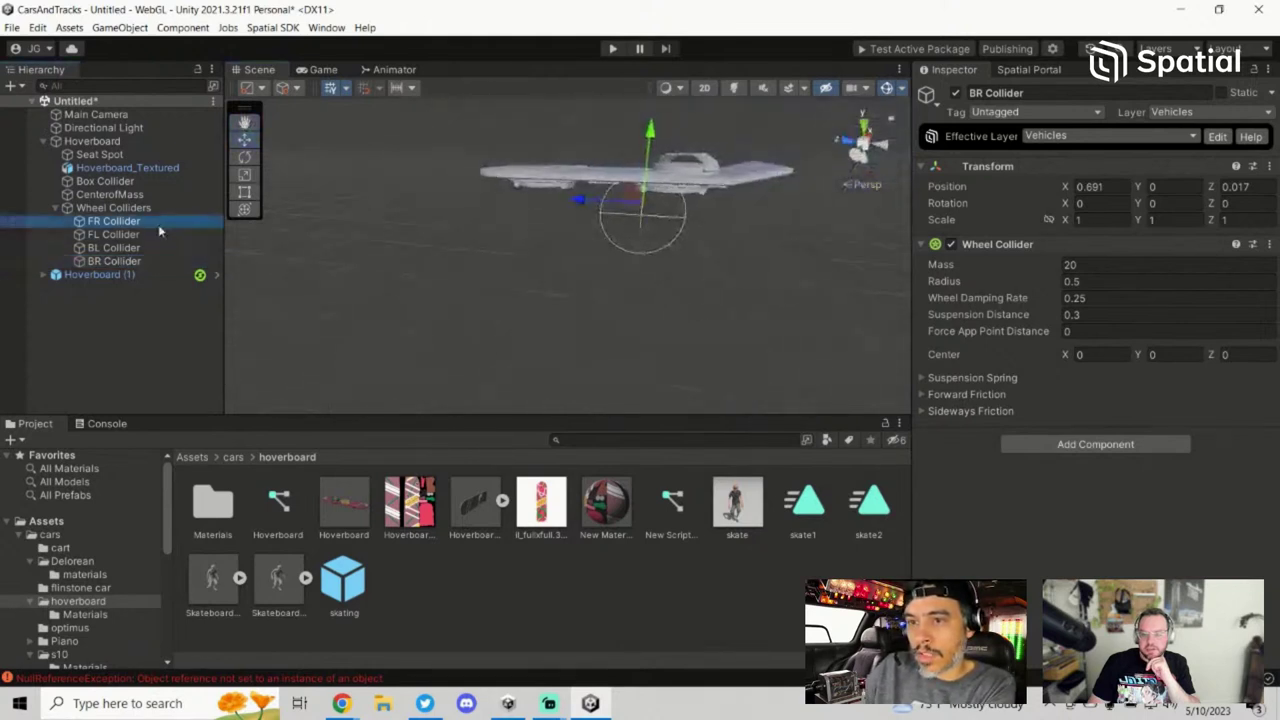
click(155, 235)
click(155, 225)
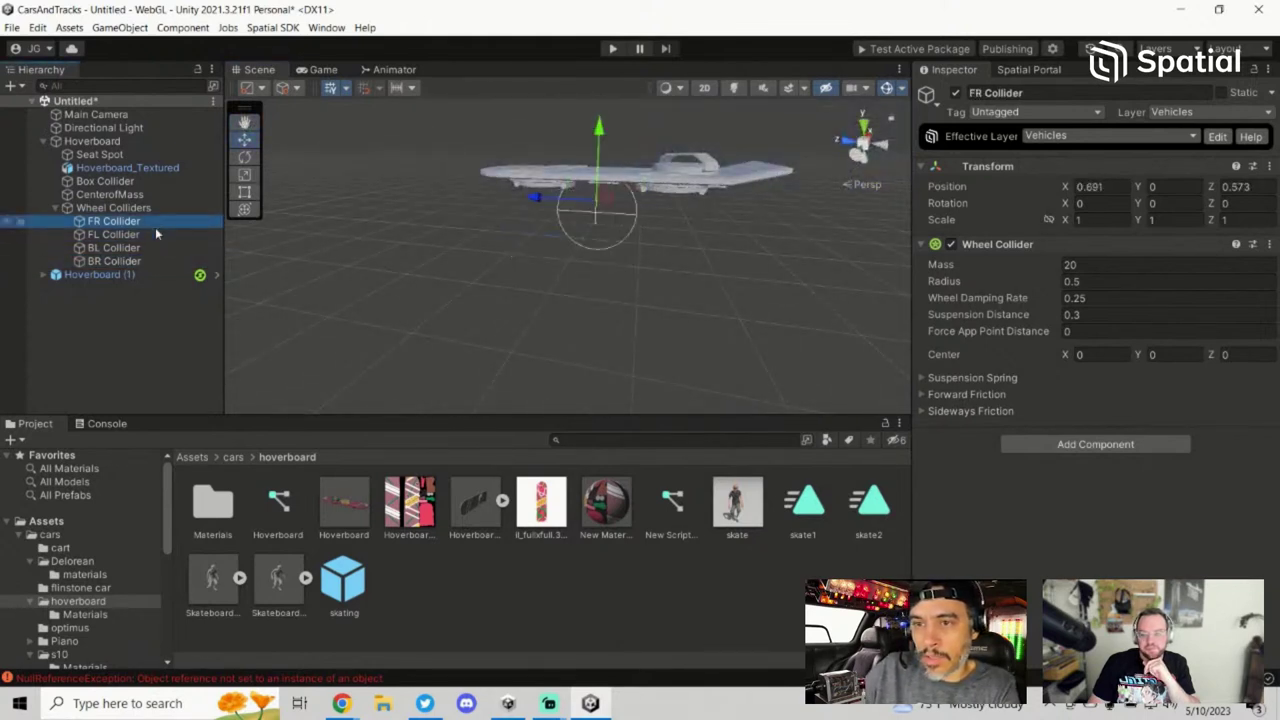
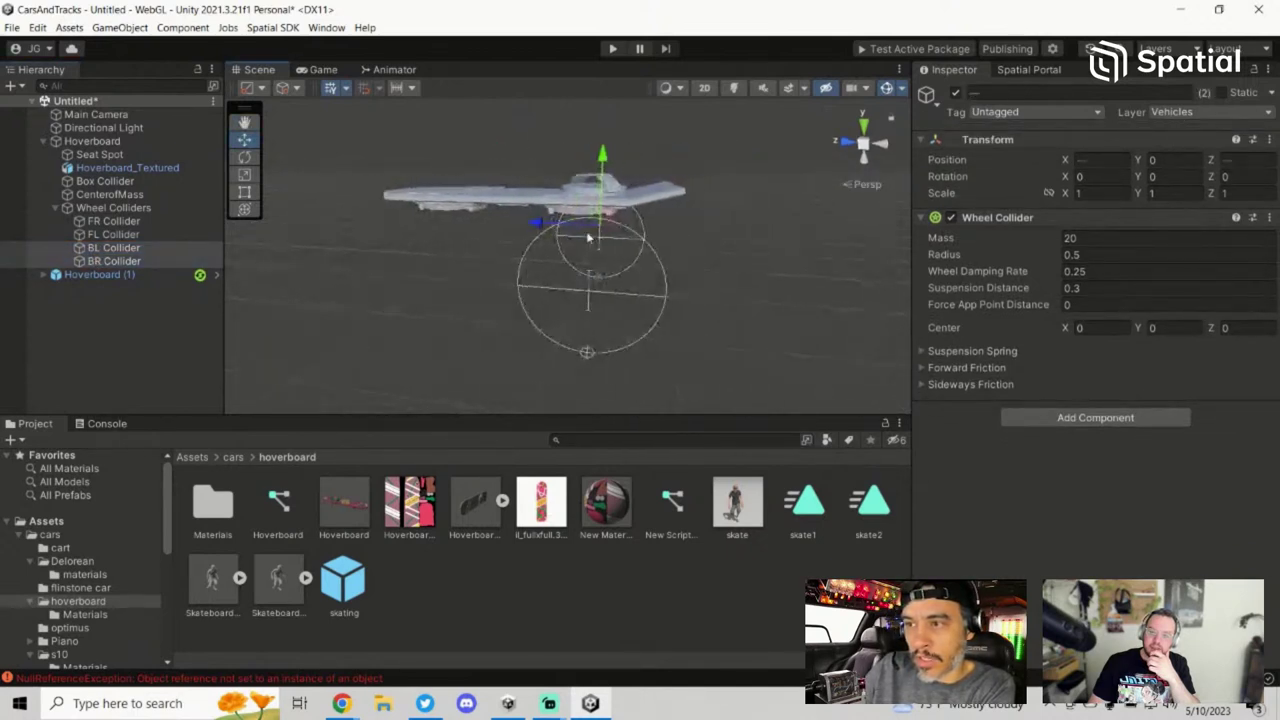
alt+drag(589, 237, 492, 346)
click(641, 317)
Step: Move the Box Collider sideways to centre it across the width of the hoverboard
click(120, 207)
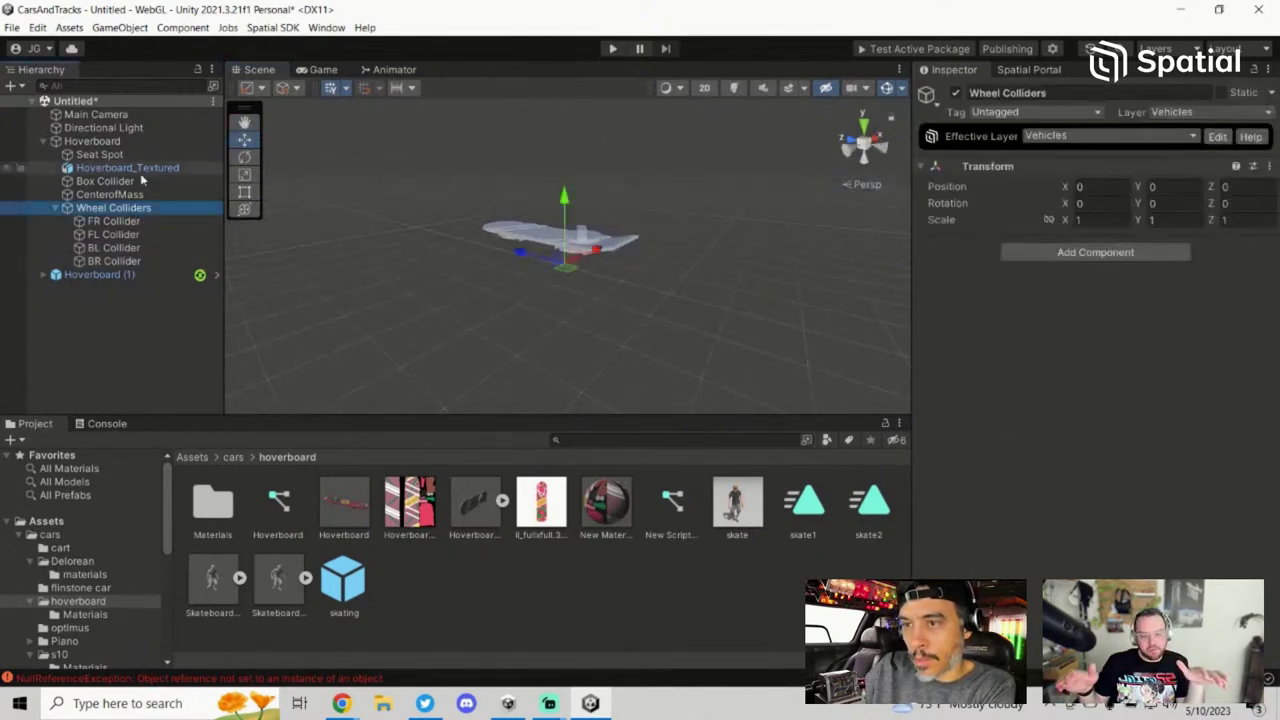
click(92, 141)
alt+drag(608, 272, 569, 283)
click(104, 181)
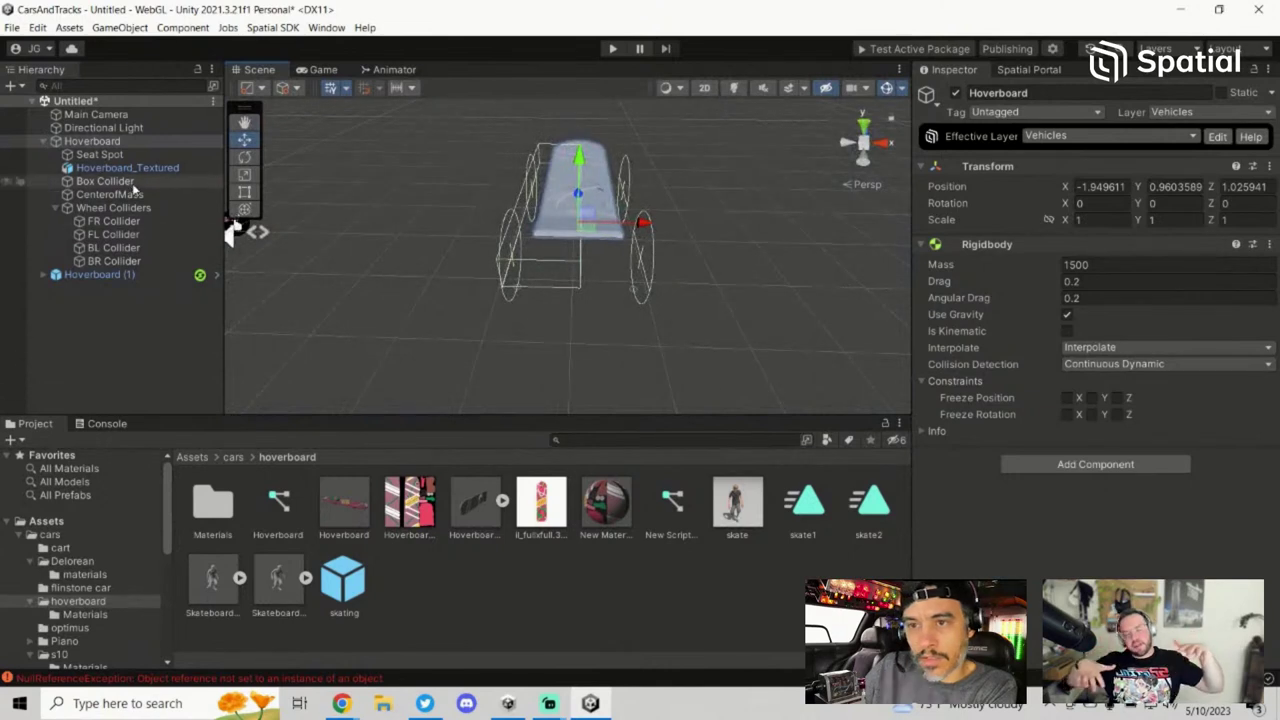
drag(536, 230, 570, 231)
alt+drag(403, 222, 500, 290)
Step: Check the Hoverboard's child objects and shift the Box Collider lengthwise so it lines up with both ends of the board
click(145, 194)
click(145, 181)
click(146, 168)
click(146, 155)
click(147, 143)
alt+drag(595, 319, 416, 271)
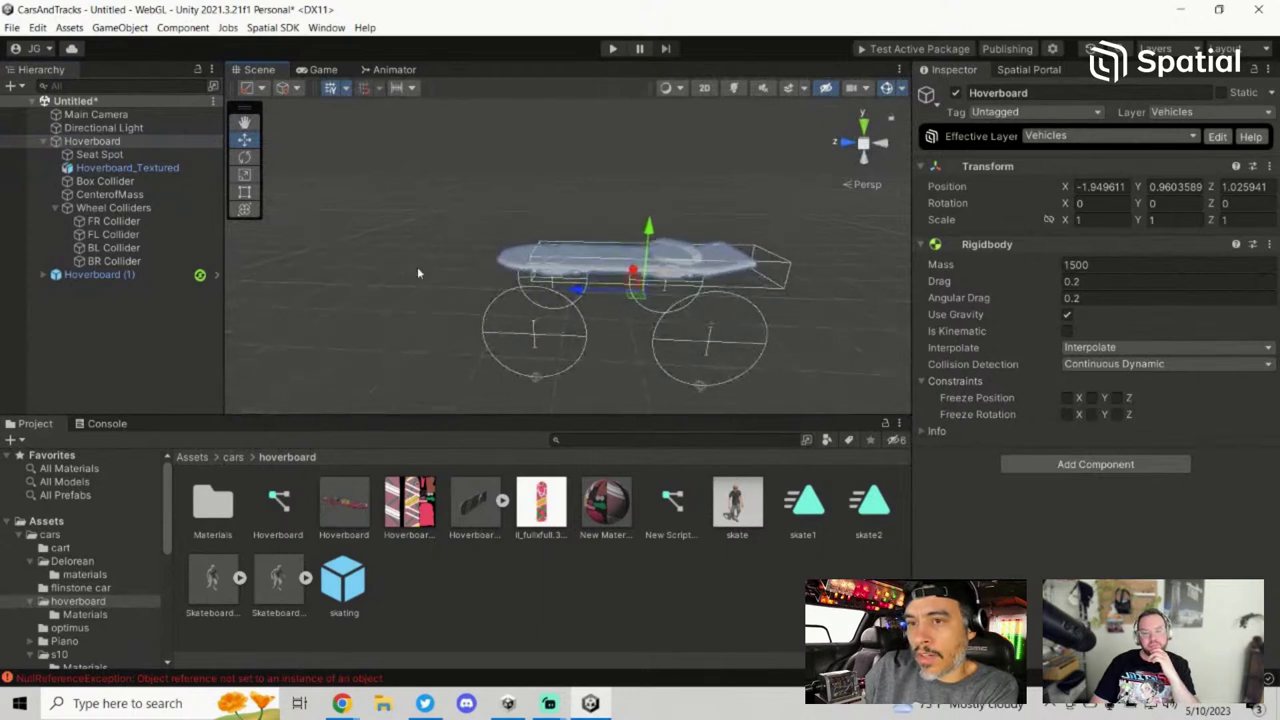
click(110, 194)
click(105, 181)
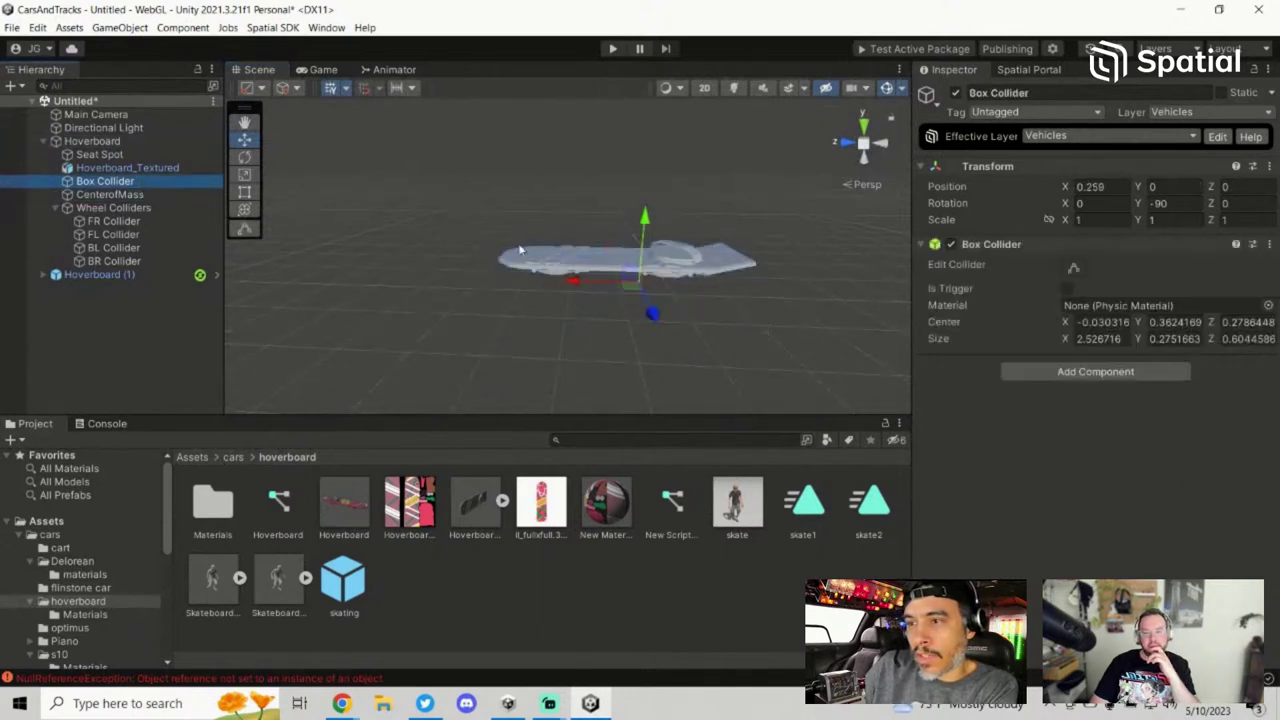
click(69, 144)
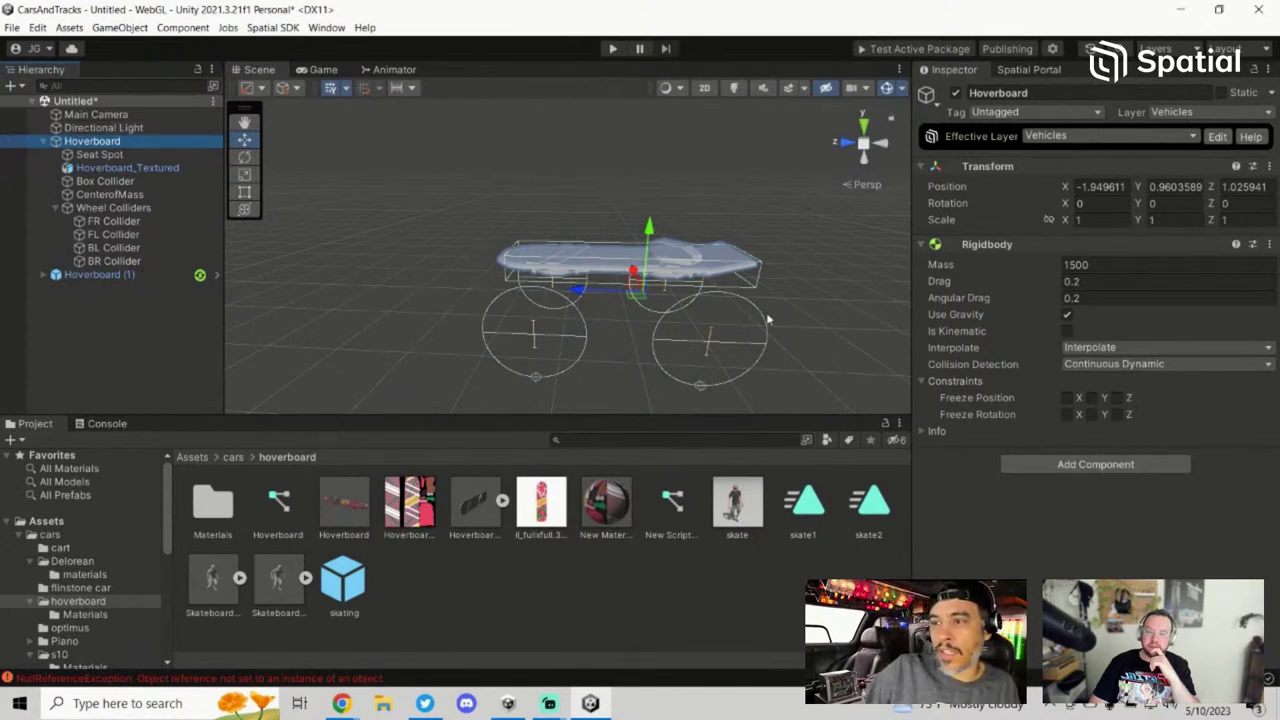
alt+drag(802, 266, 140, 187)
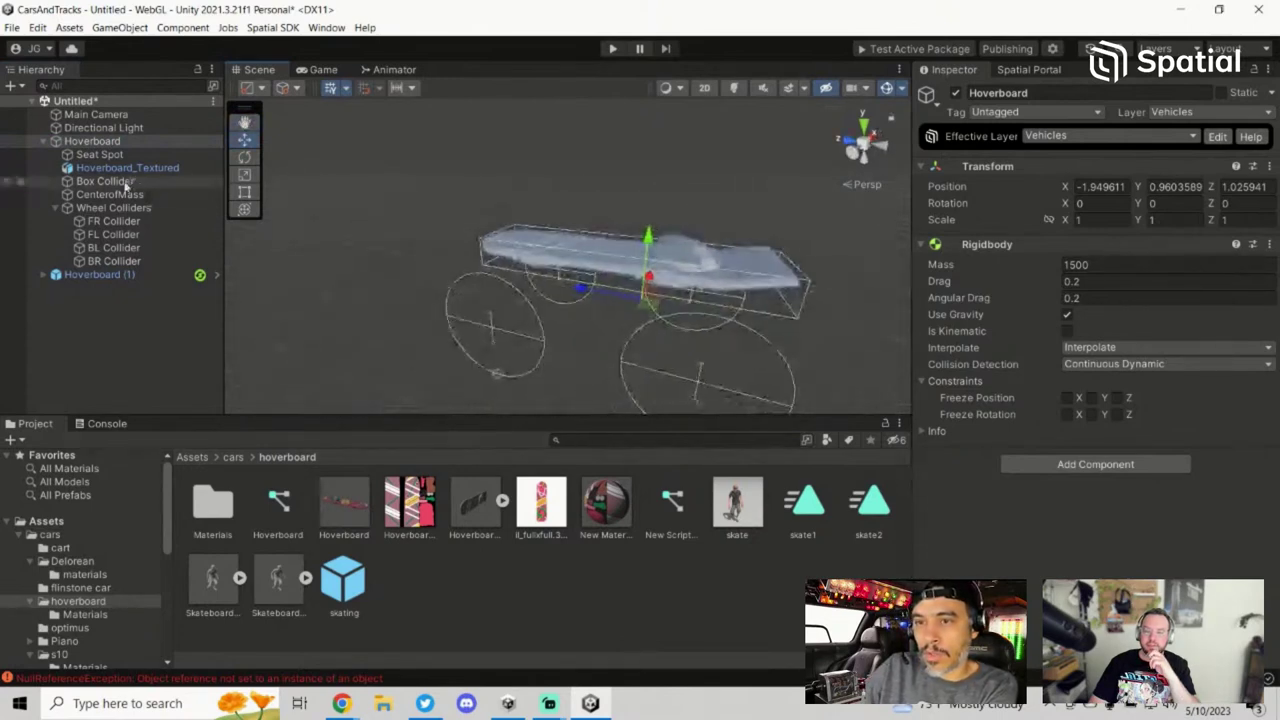
Step: Switch to Chrome and read the Drivable Vehicles documentation on adding the start and stop interactables, then return to Unity
mouse_move(341, 703)
click(374, 645)
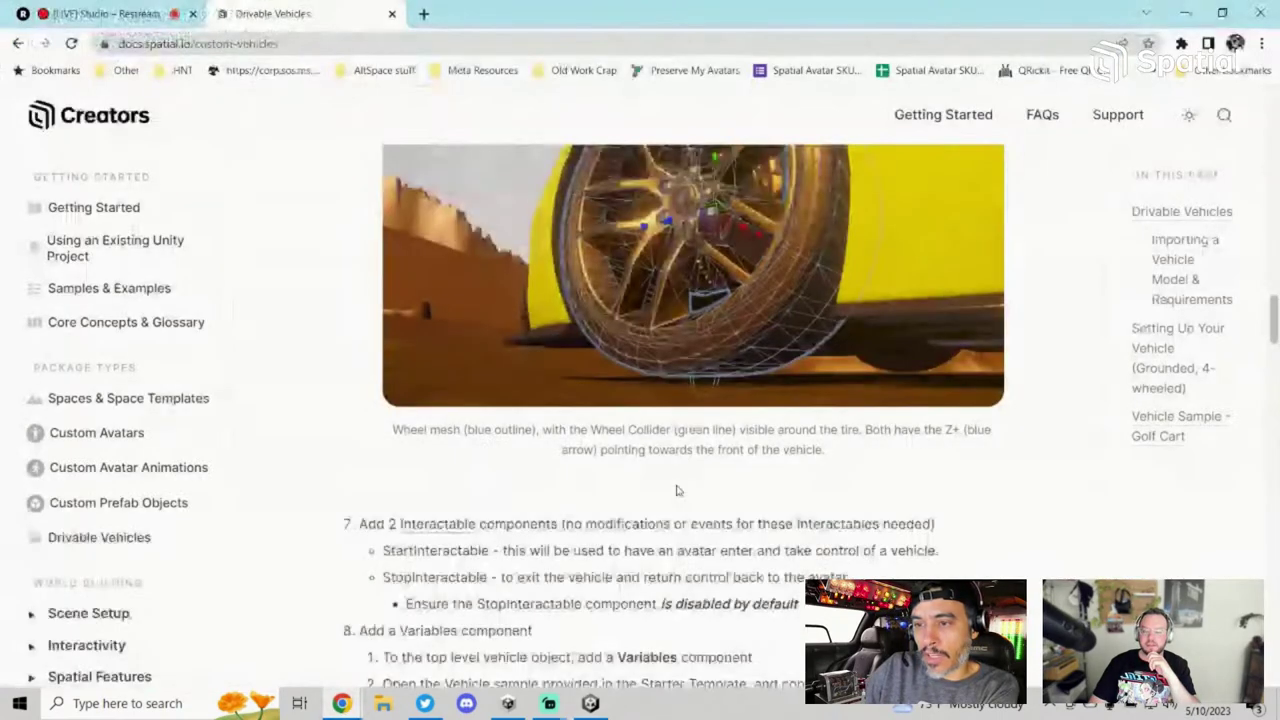
scroll(677, 490, down, 3)
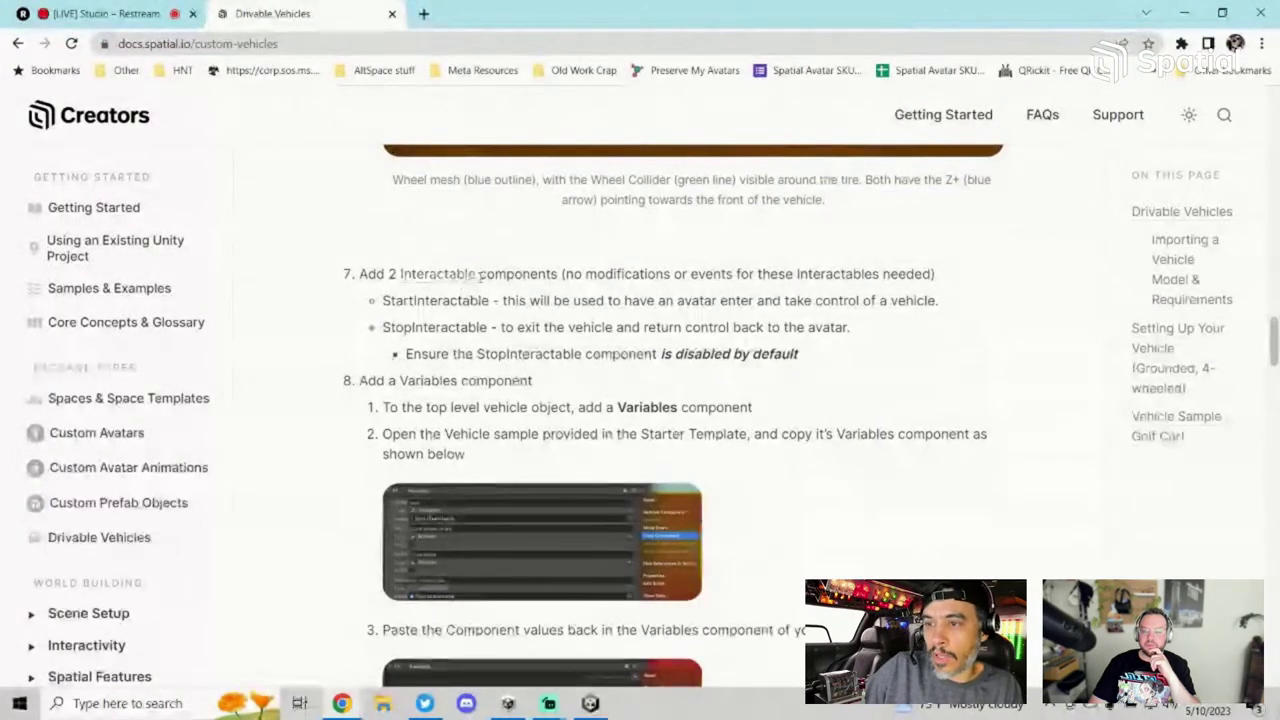
click(1184, 13)
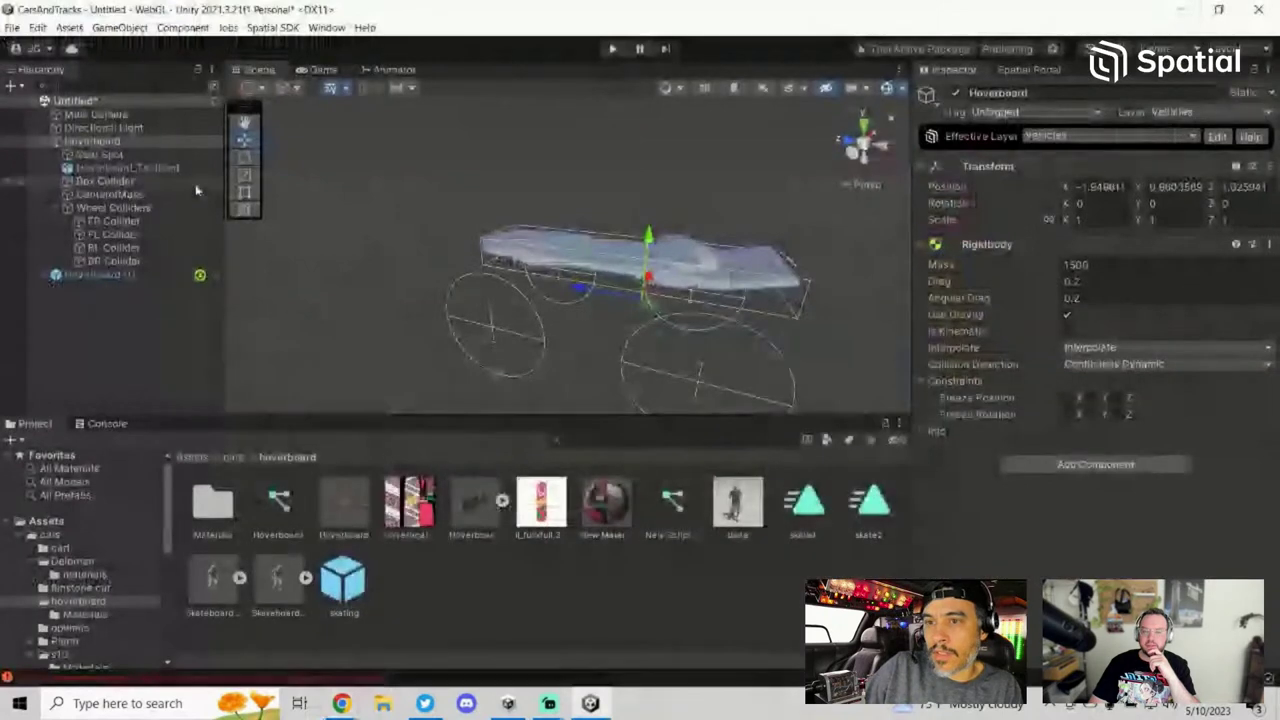
Step: Add a Spatial Interactable as a child of the Hoverboard and rename it Drive
right_click(108, 146)
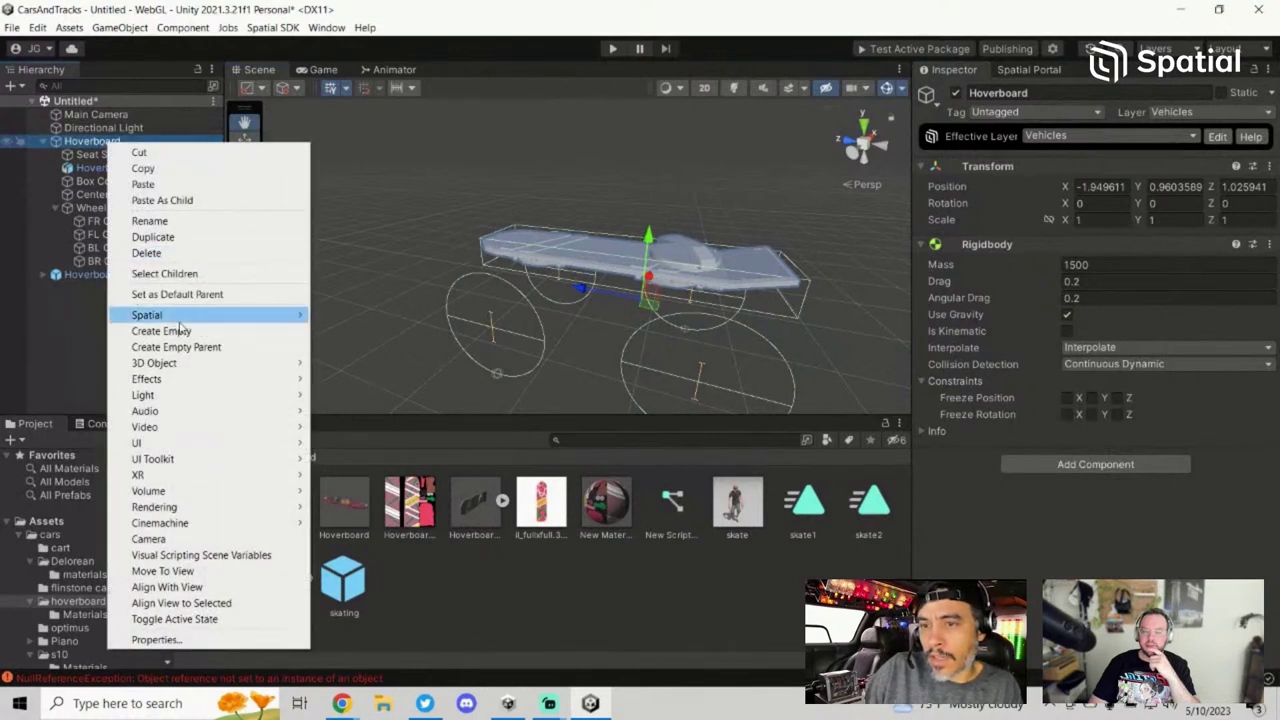
mouse_move(279, 316)
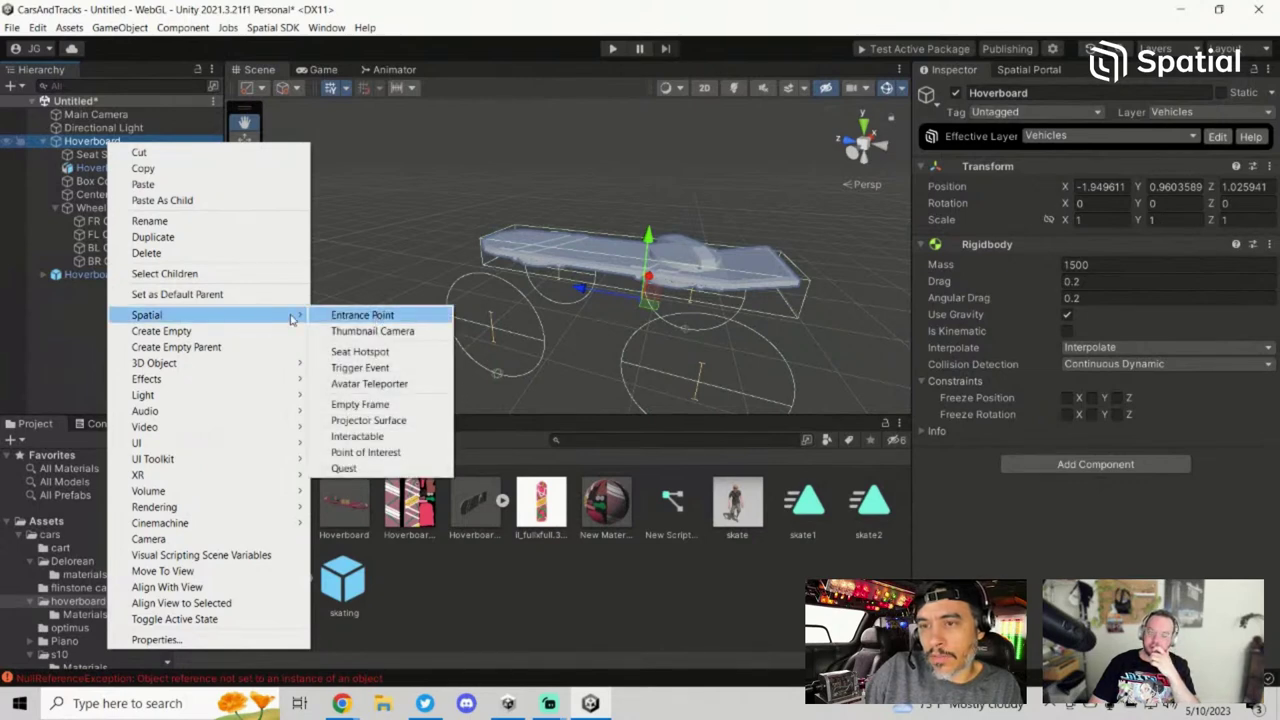
click(403, 437)
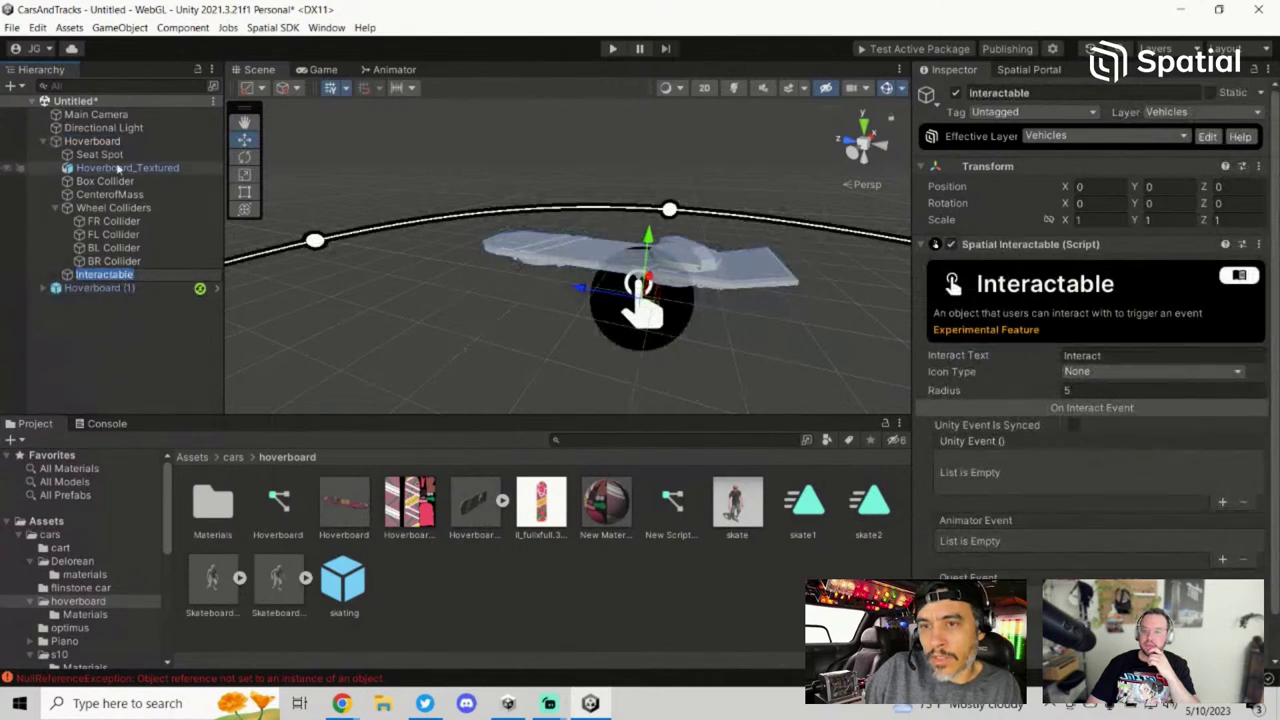
click(127, 306)
click(130, 278)
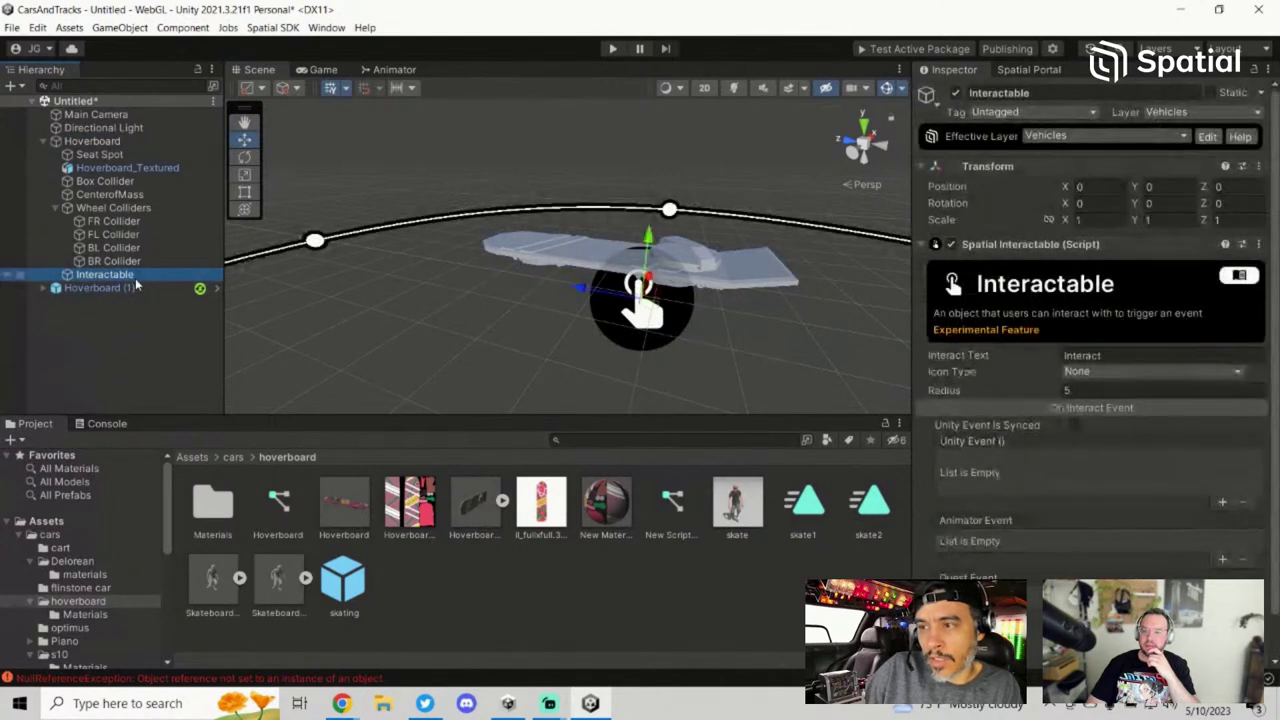
key(F2)
text(Drive)
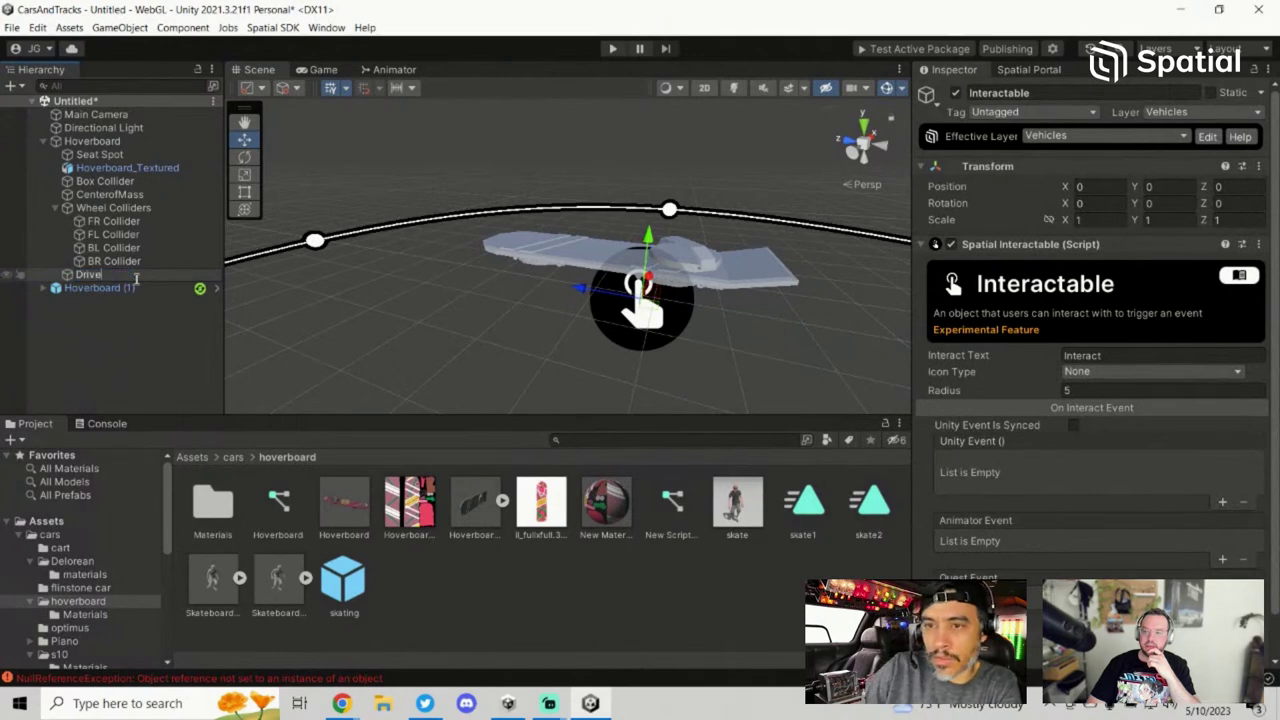
key(Return)
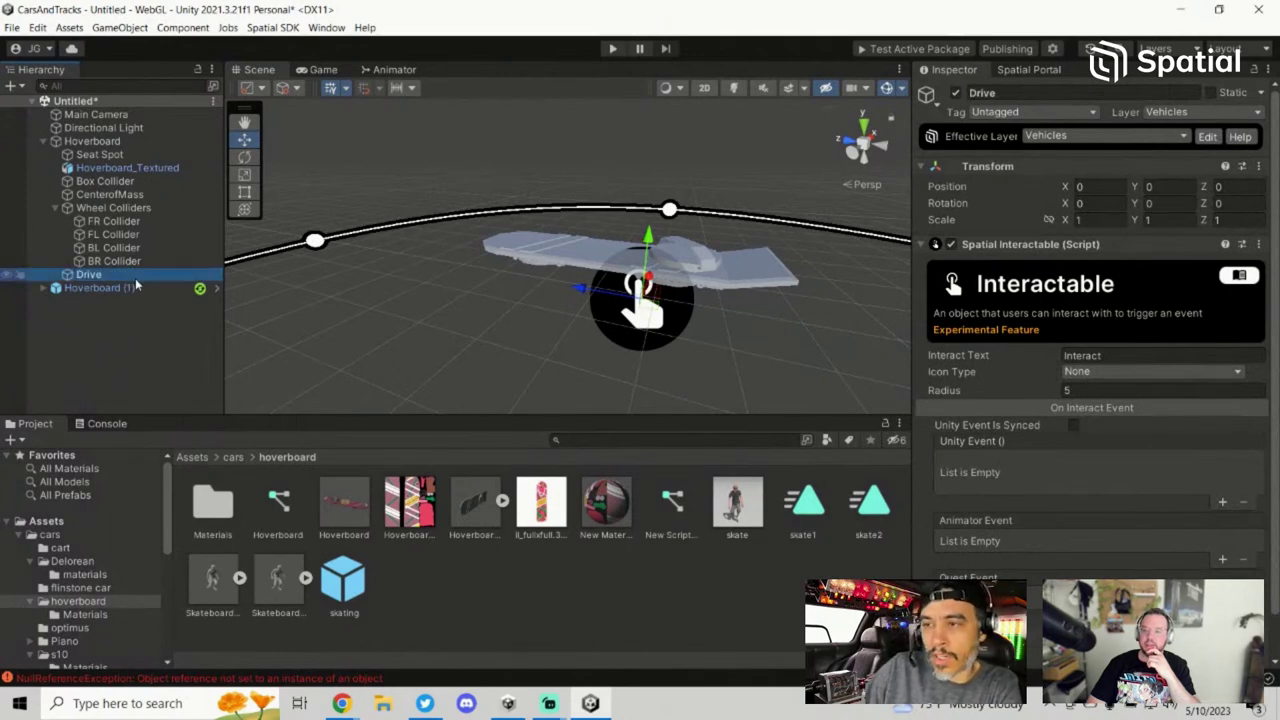
Step: Compare the Hoverboard (1) prefab's variables with the new Drive interactable and the Hoverboard object
click(83, 364)
click(95, 287)
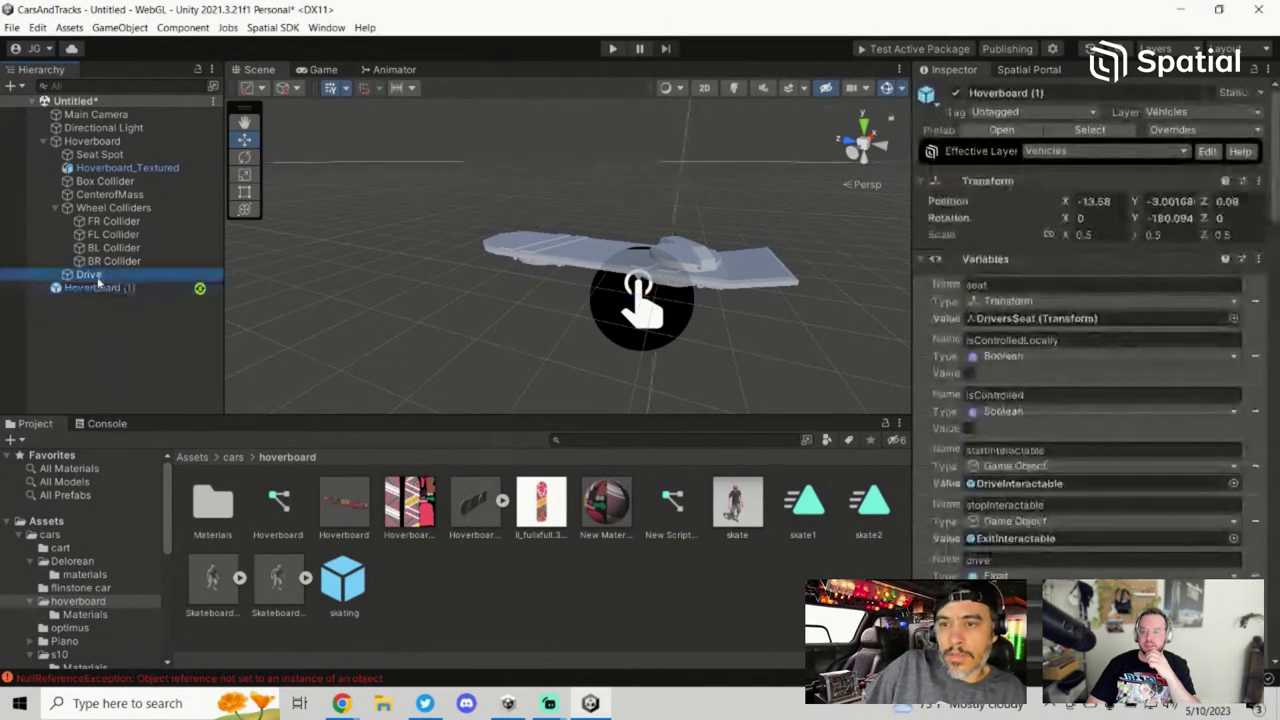
click(96, 276)
click(100, 141)
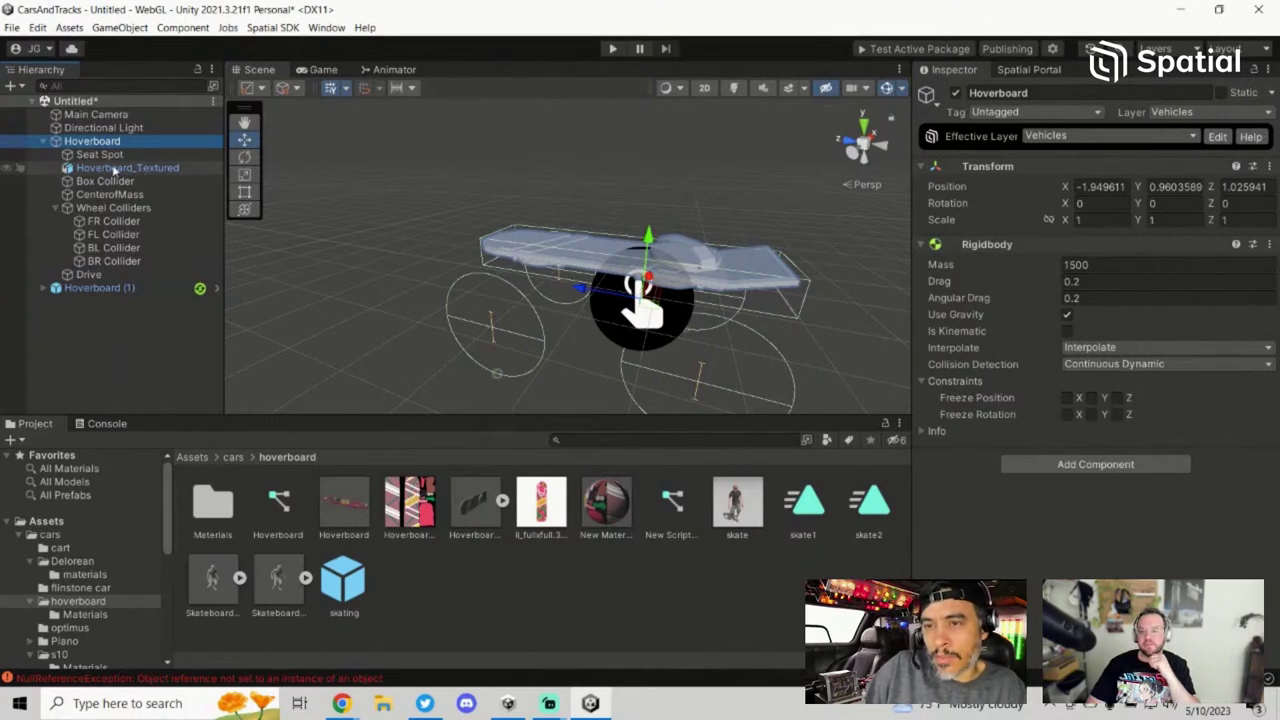
right_click(113, 169)
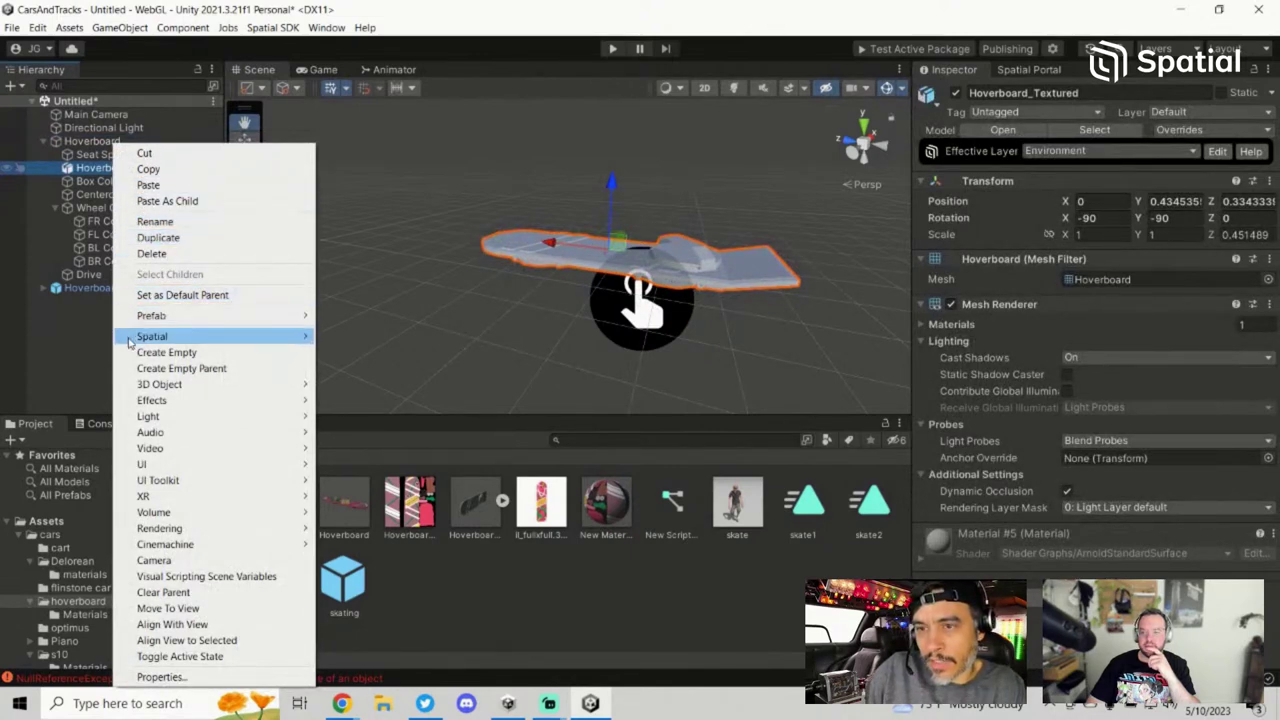
click(85, 340)
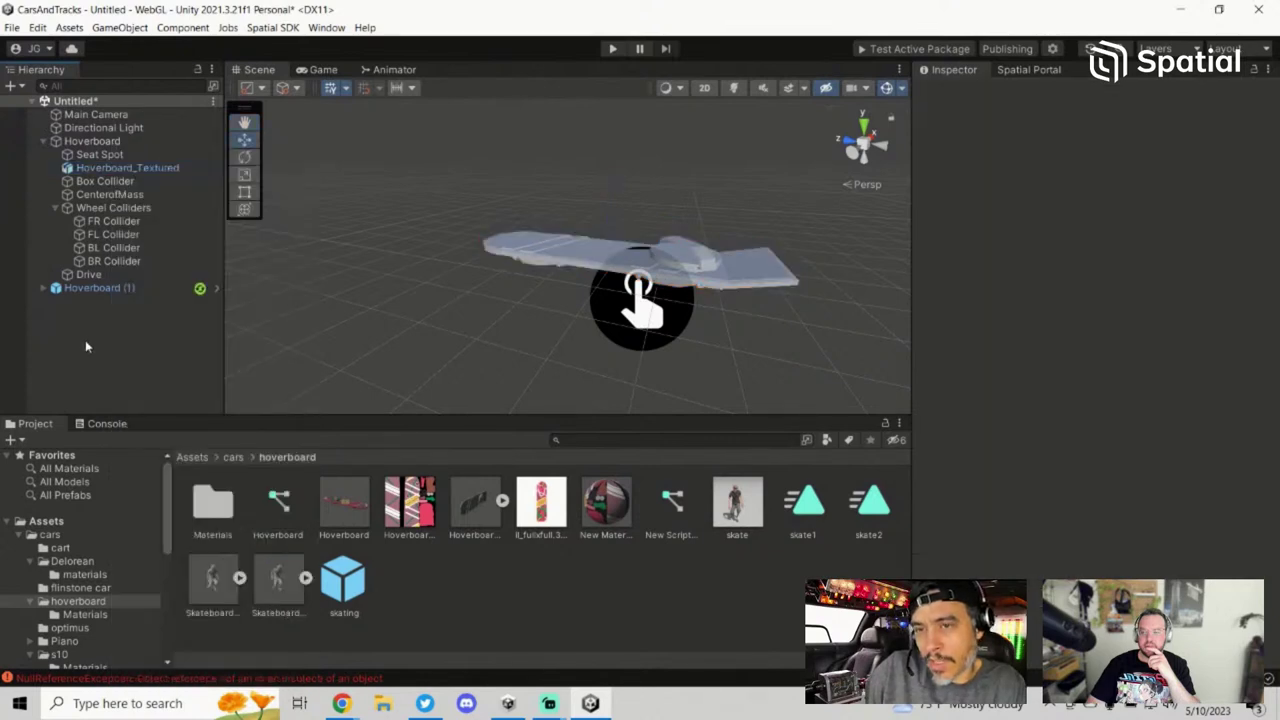
click(112, 272)
Step: Add a second Spatial Interactable as a child of the Hoverboard and rename it Exit
click(129, 143)
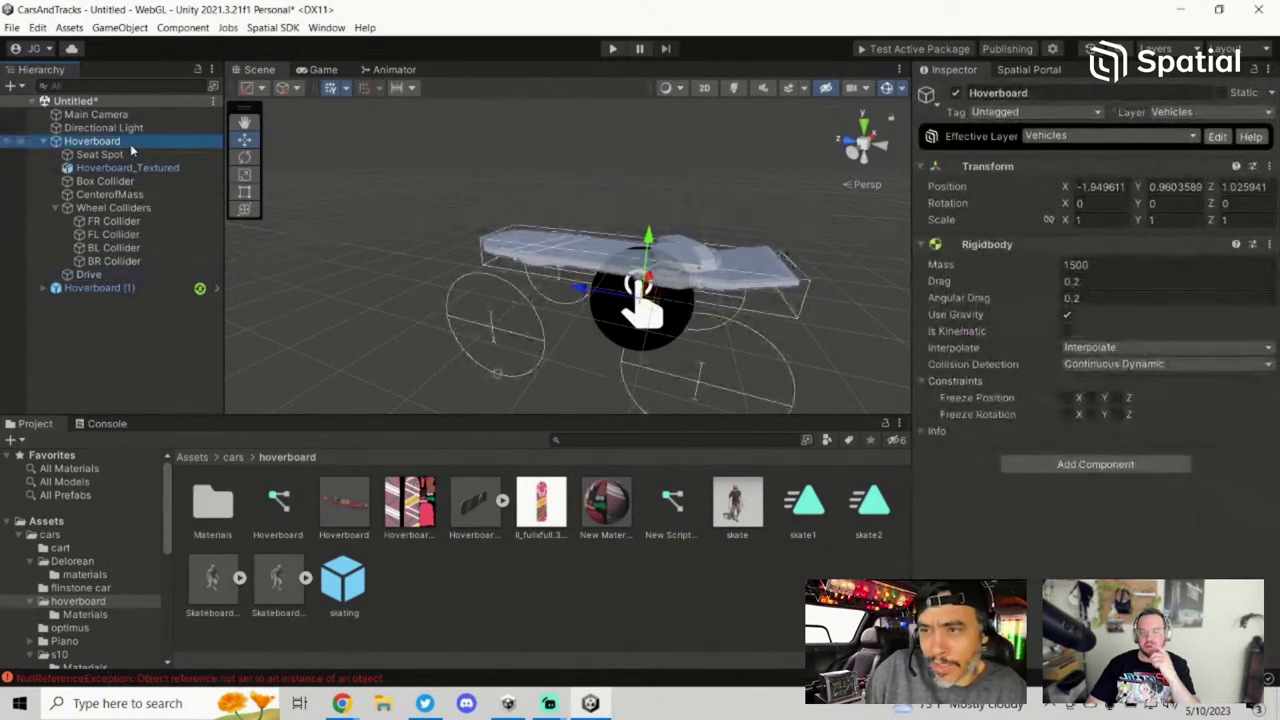
right_click(131, 146)
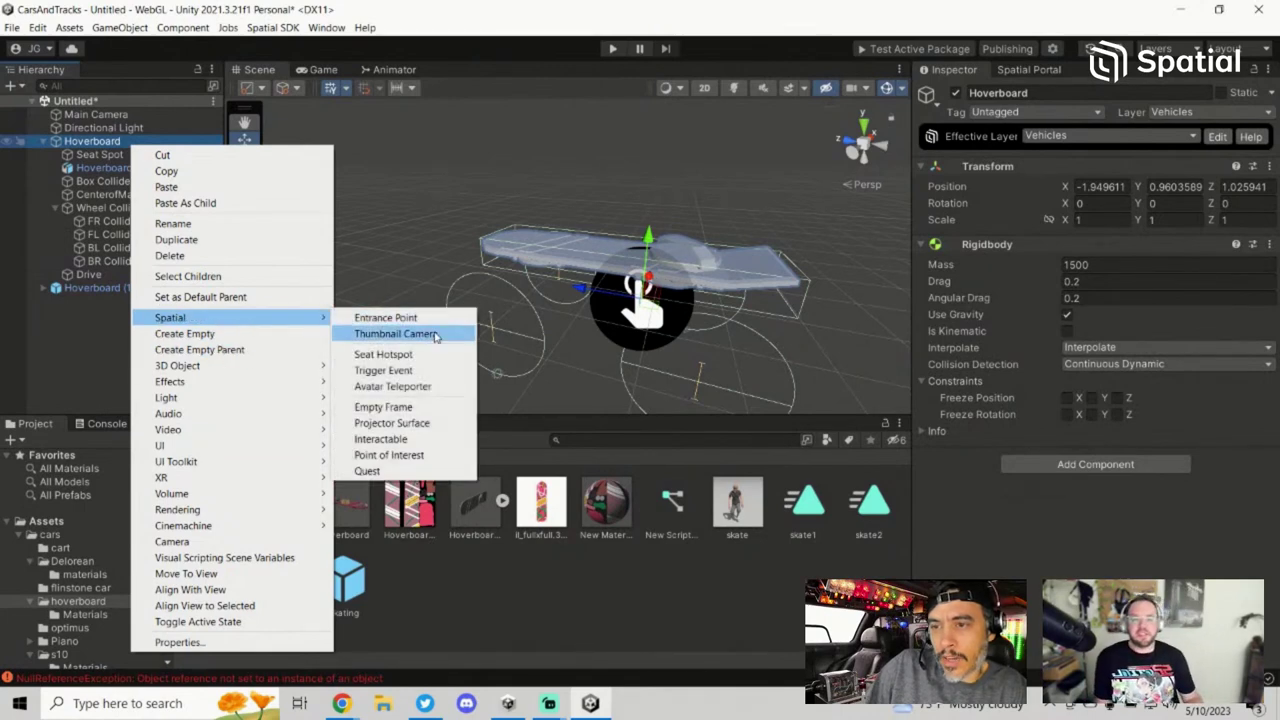
click(398, 440)
click(134, 329)
click(90, 288)
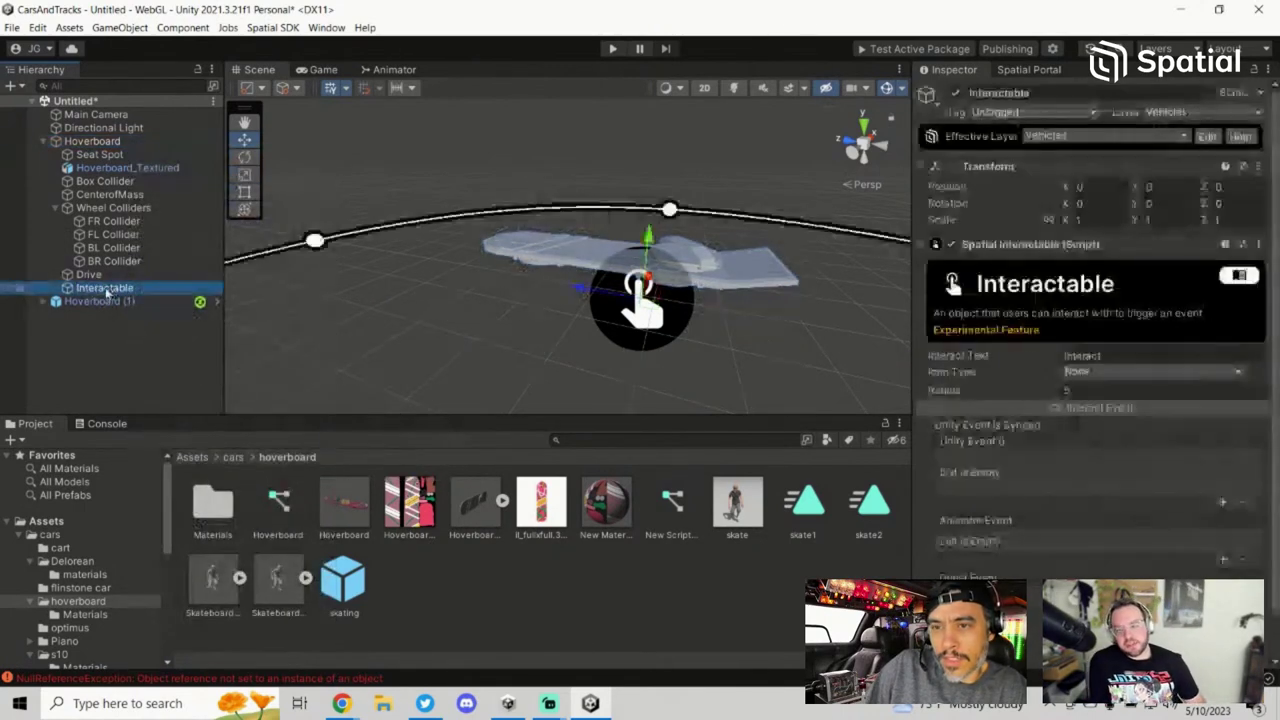
click(97, 288)
text(Exit)
key(Return)
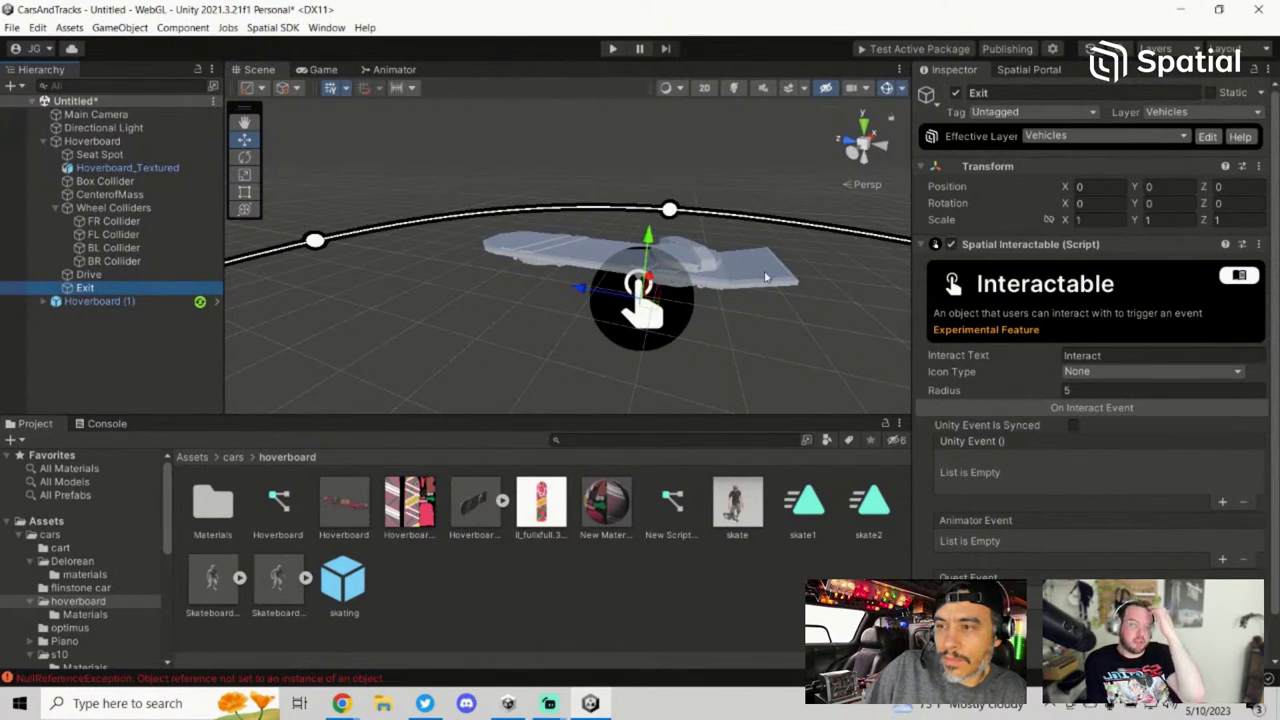
Step: Raise the Exit interactable straight above the hoverboard to a Y position of about 3.48
scroll(765, 277, down, 2)
scroll(764, 277, down, 5)
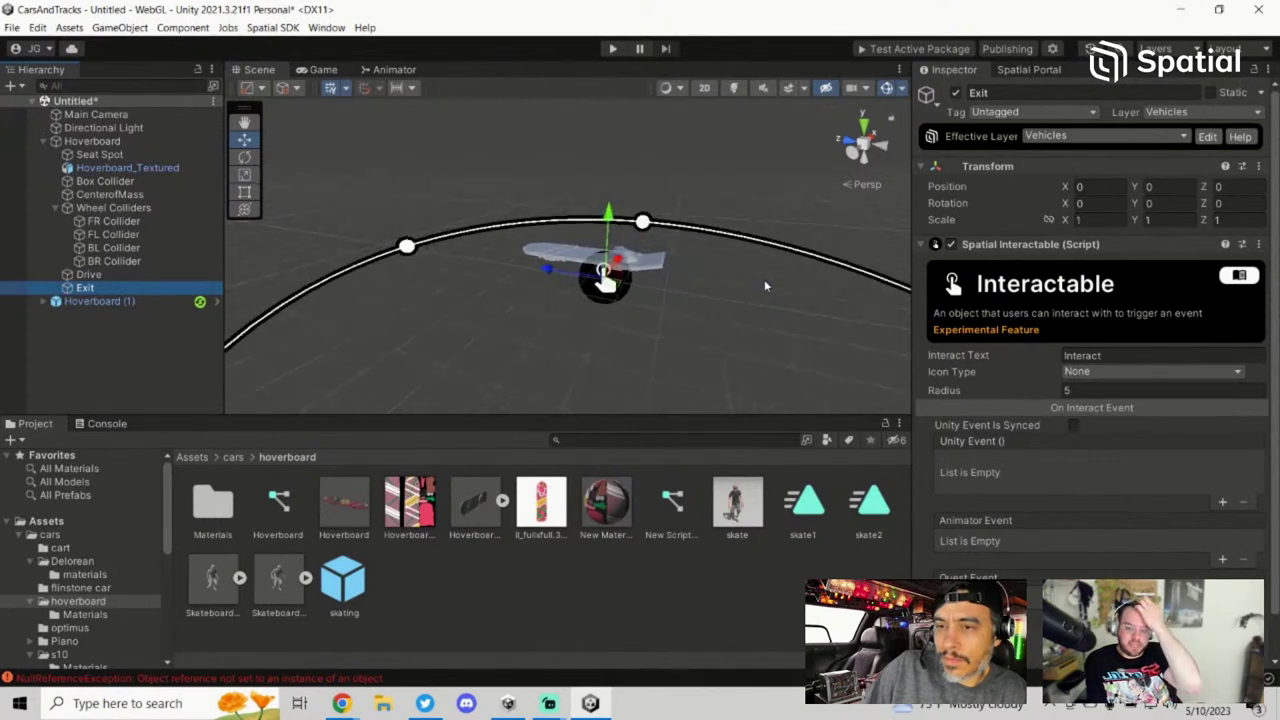
scroll(765, 285, down, 4)
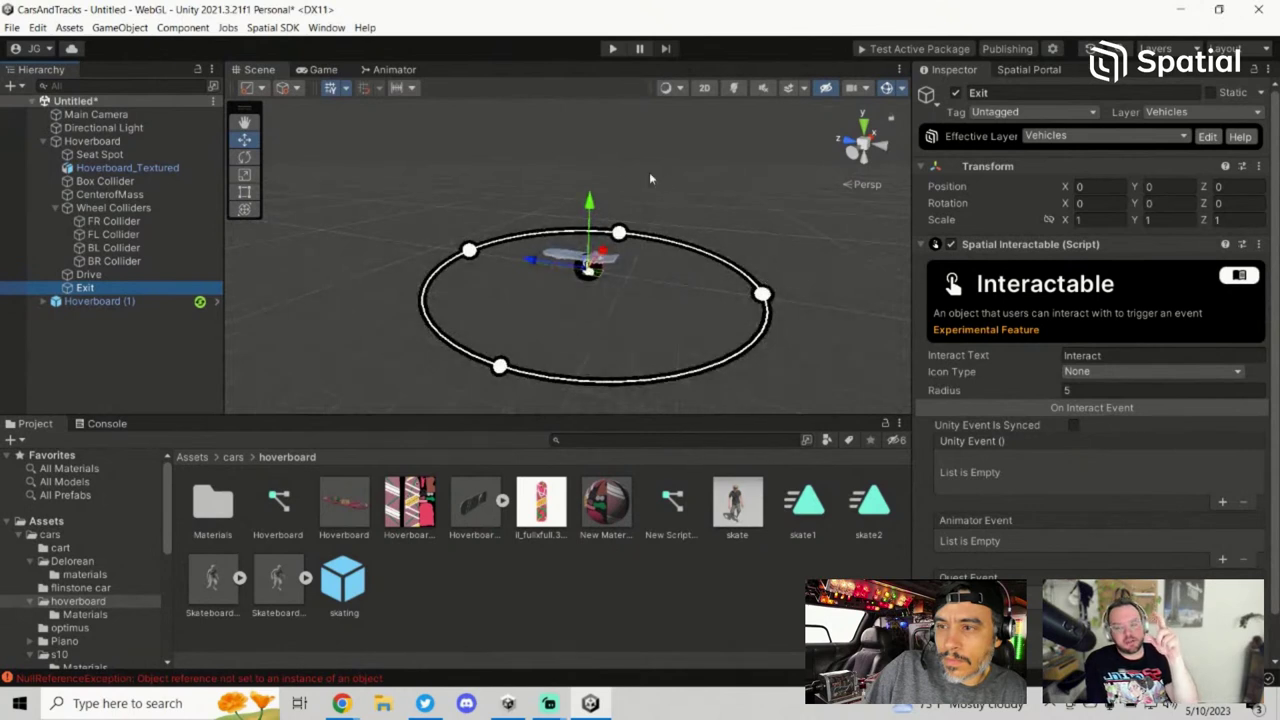
drag(589, 215, 588, 87)
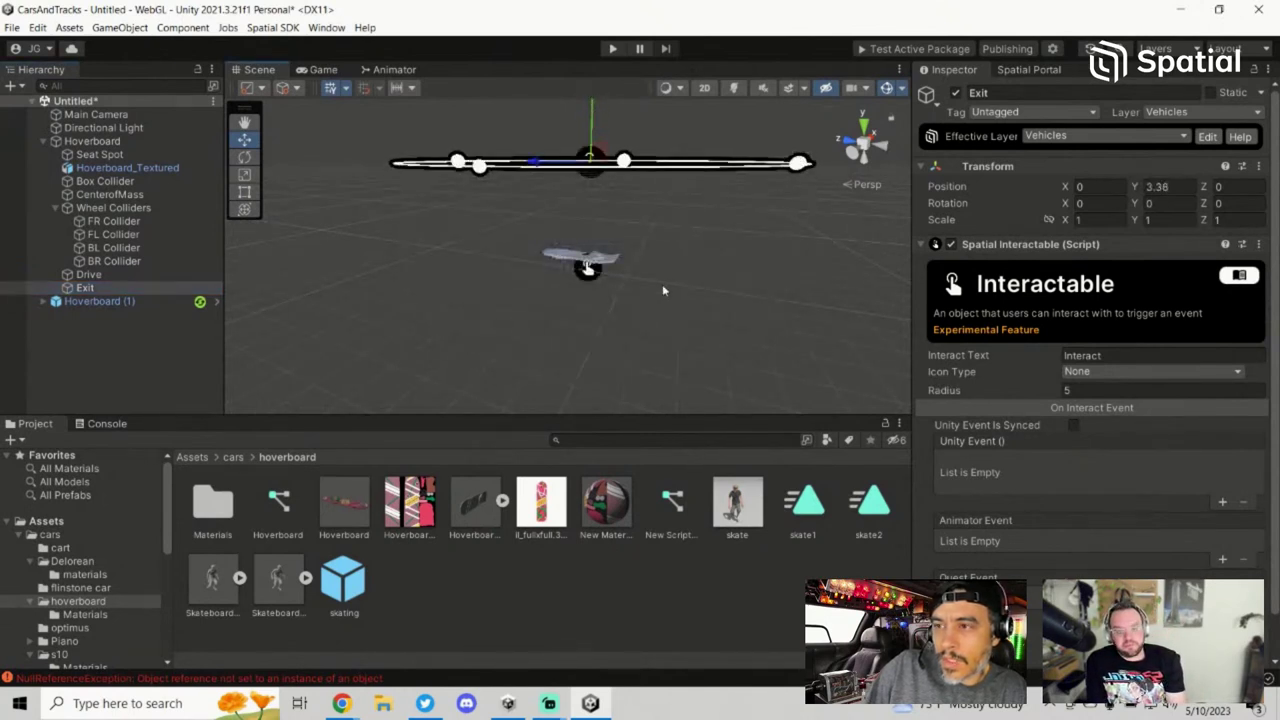
scroll(662, 284, down, 1)
scroll(662, 289, down, 2)
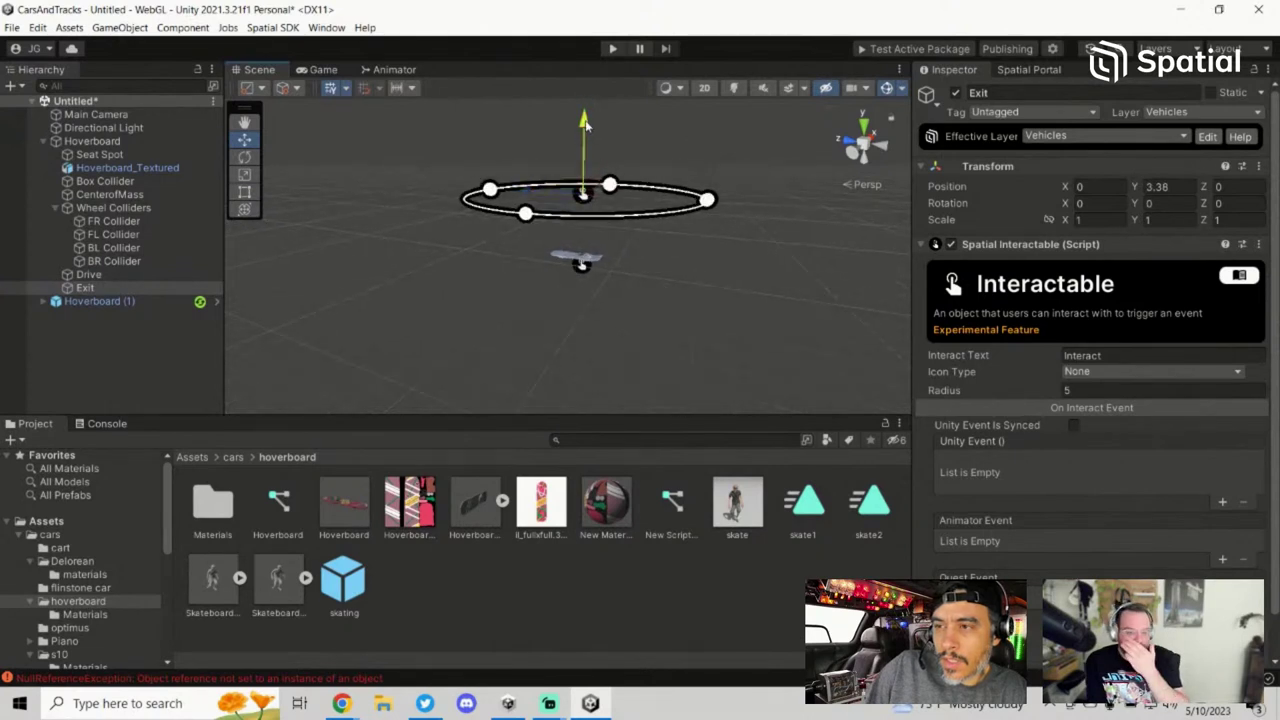
drag(585, 120, 585, 113)
scroll(632, 319, up, 1)
scroll(633, 337, up, 5)
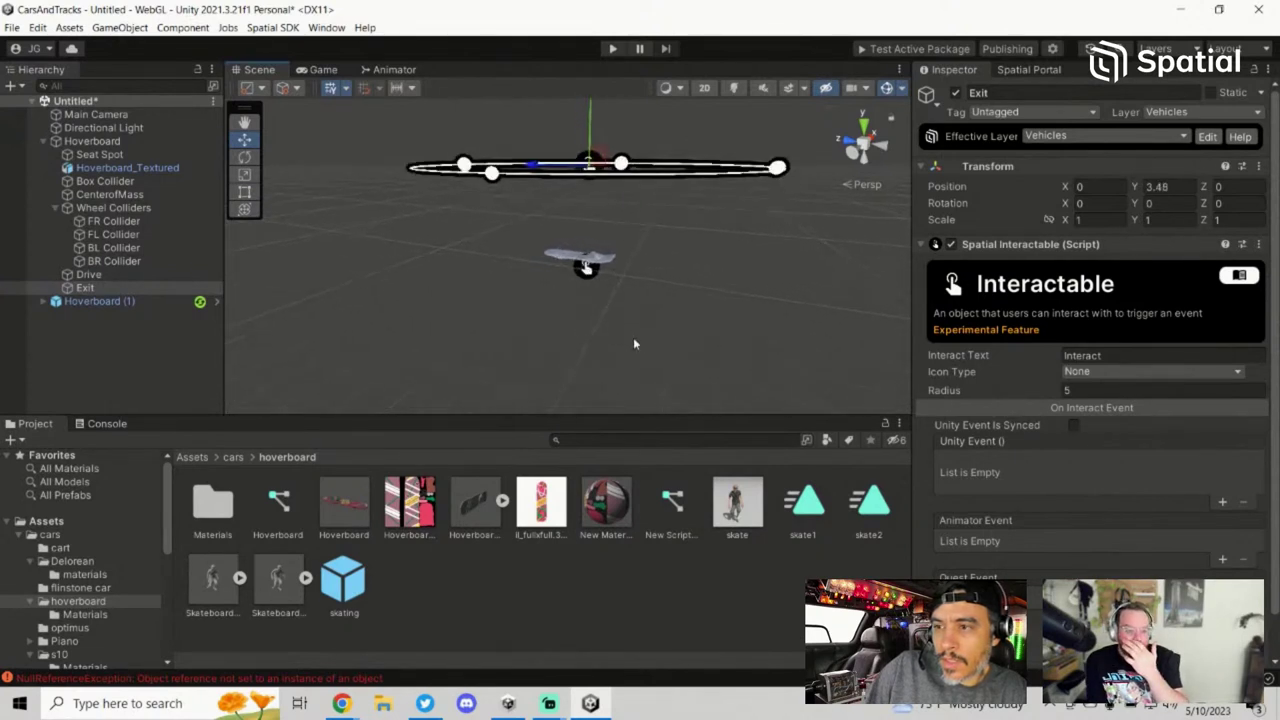
scroll(633, 342, up, 3)
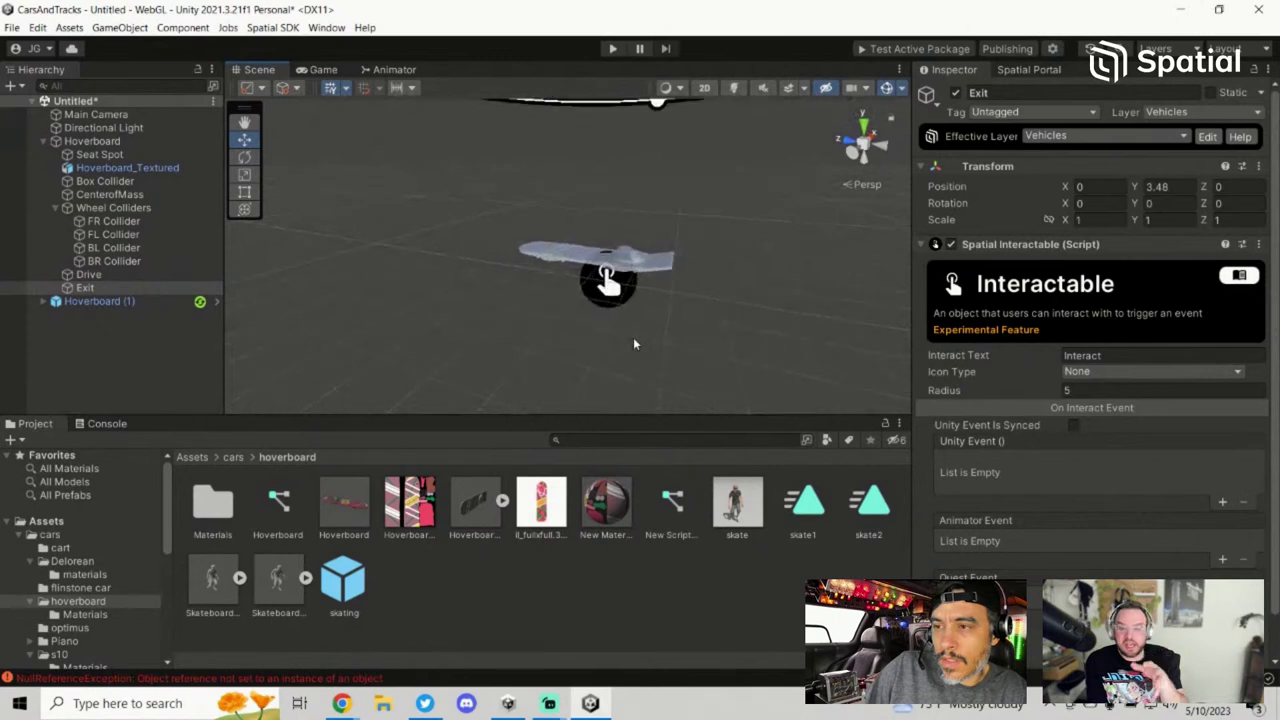
Step: Enlarge the Scene view and look over the Drive interactable's settings and event lists
right_drag(629, 351, 700, 329)
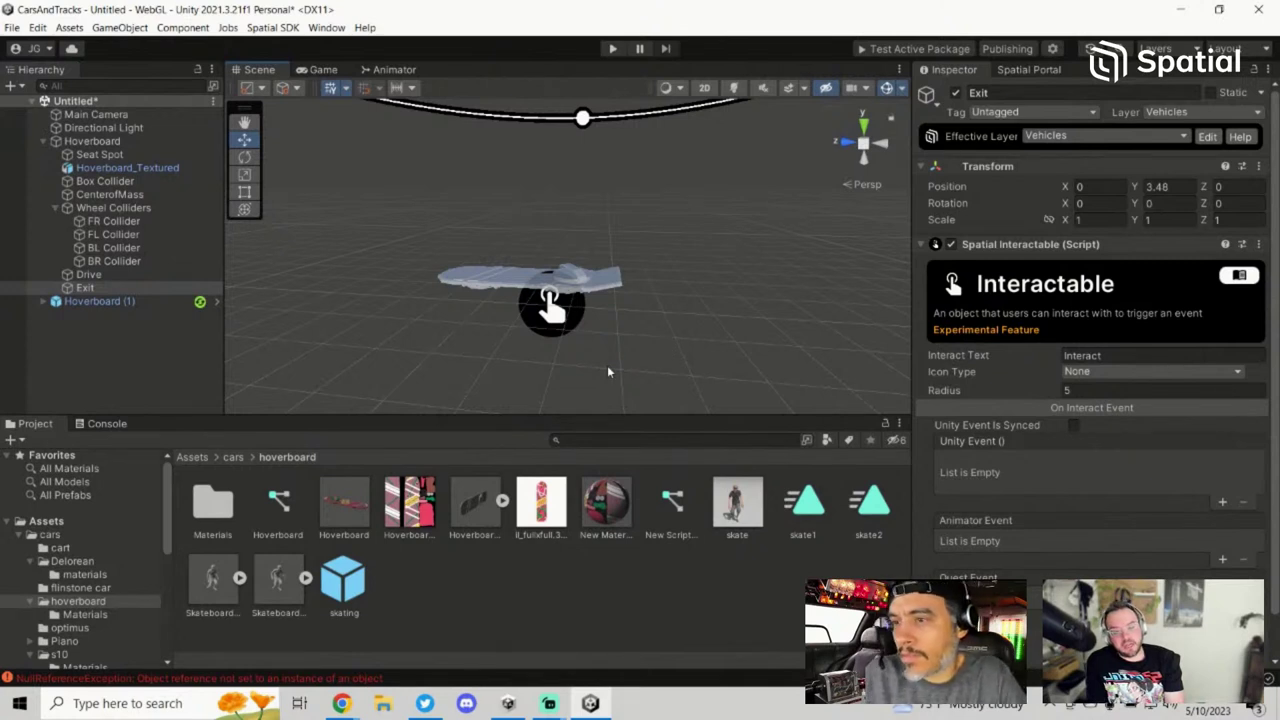
drag(527, 414, 525, 516)
drag(911, 352, 1006, 350)
right_drag(851, 379, 775, 377)
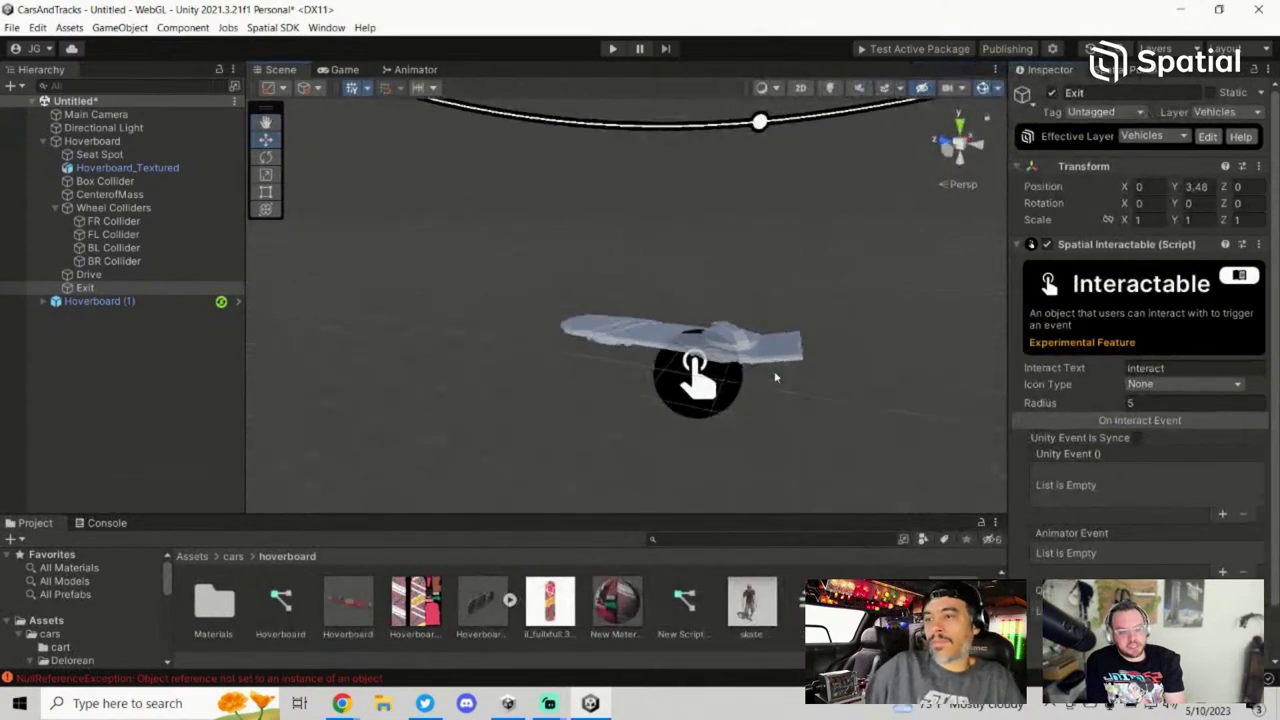
key(d)
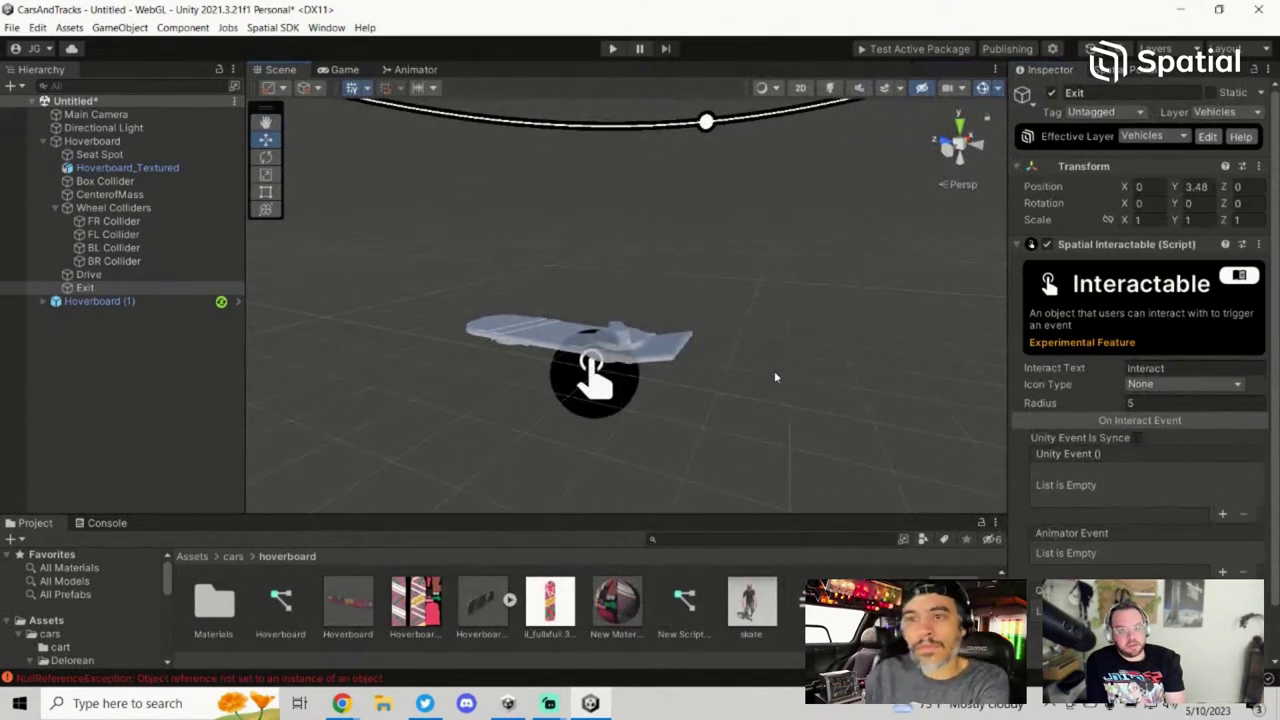
click(603, 404)
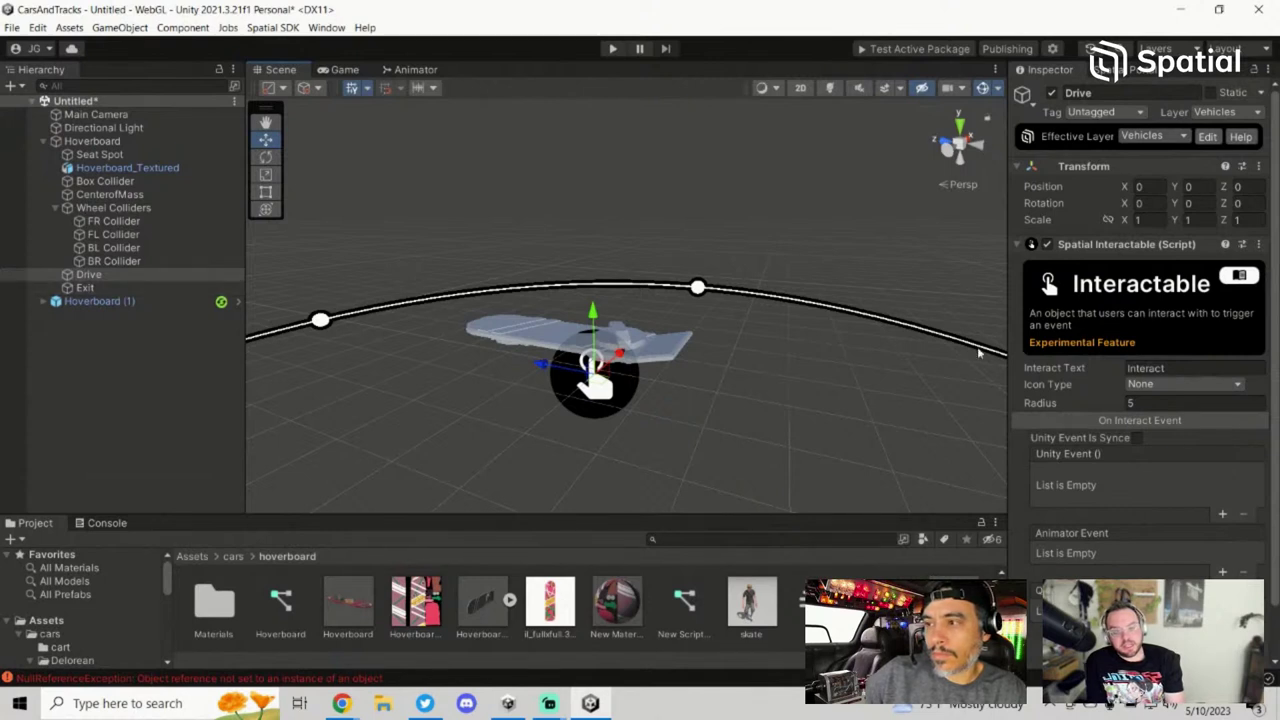
drag(1004, 342, 993, 342)
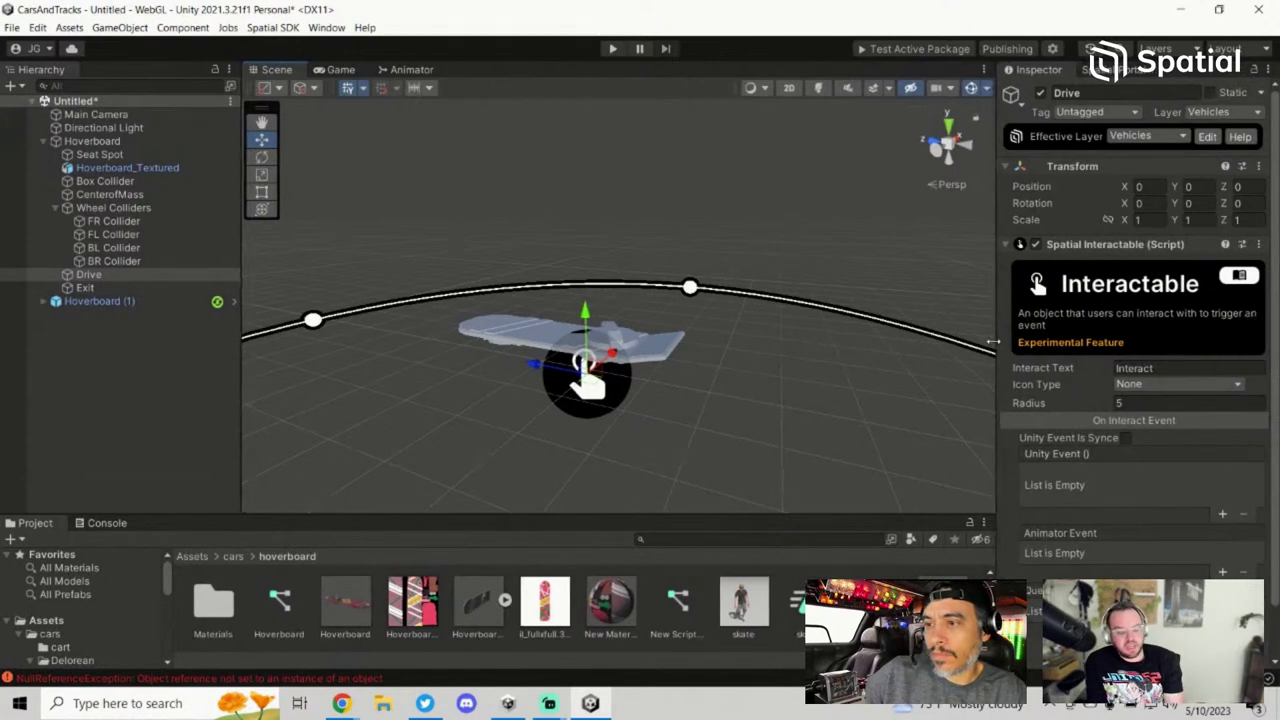
scroll(1252, 562, down, 2)
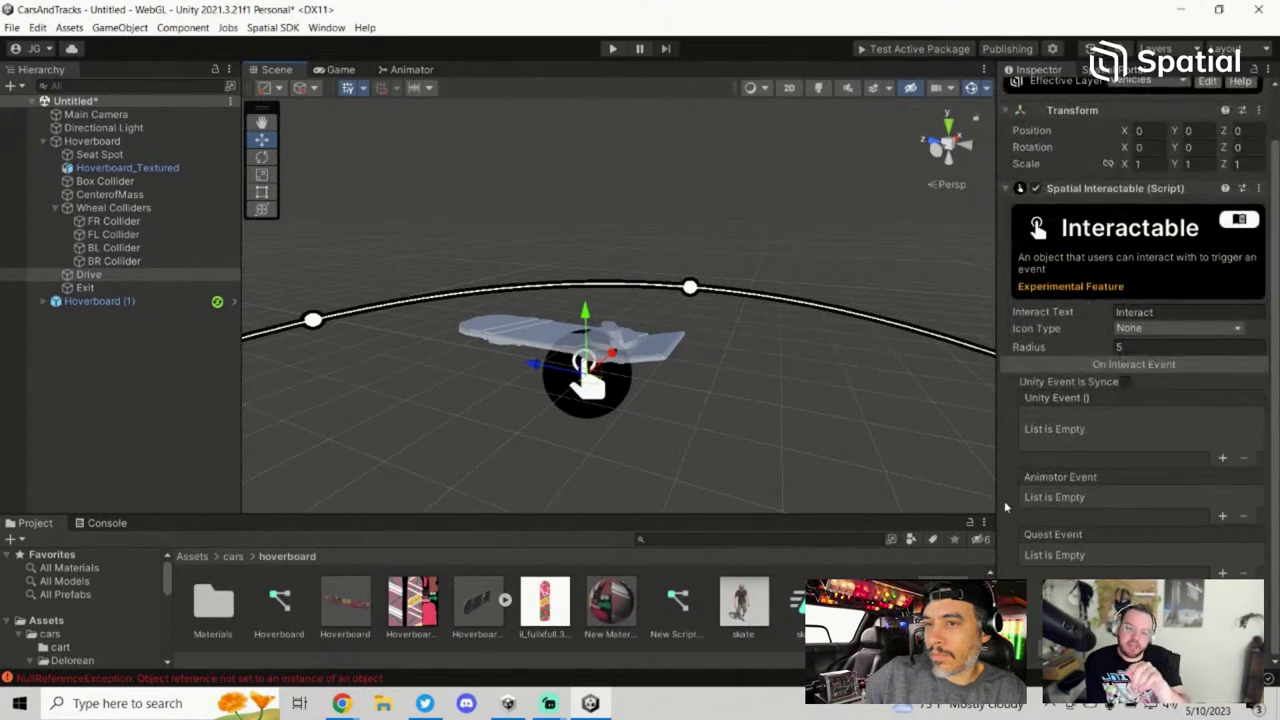
Step: Switch to Chrome and read the Drivable Vehicles documentation on copying the Variables component from the vehicle sample, then return to Unity
mouse_move(341, 703)
click(255, 625)
scroll(509, 529, down, 2)
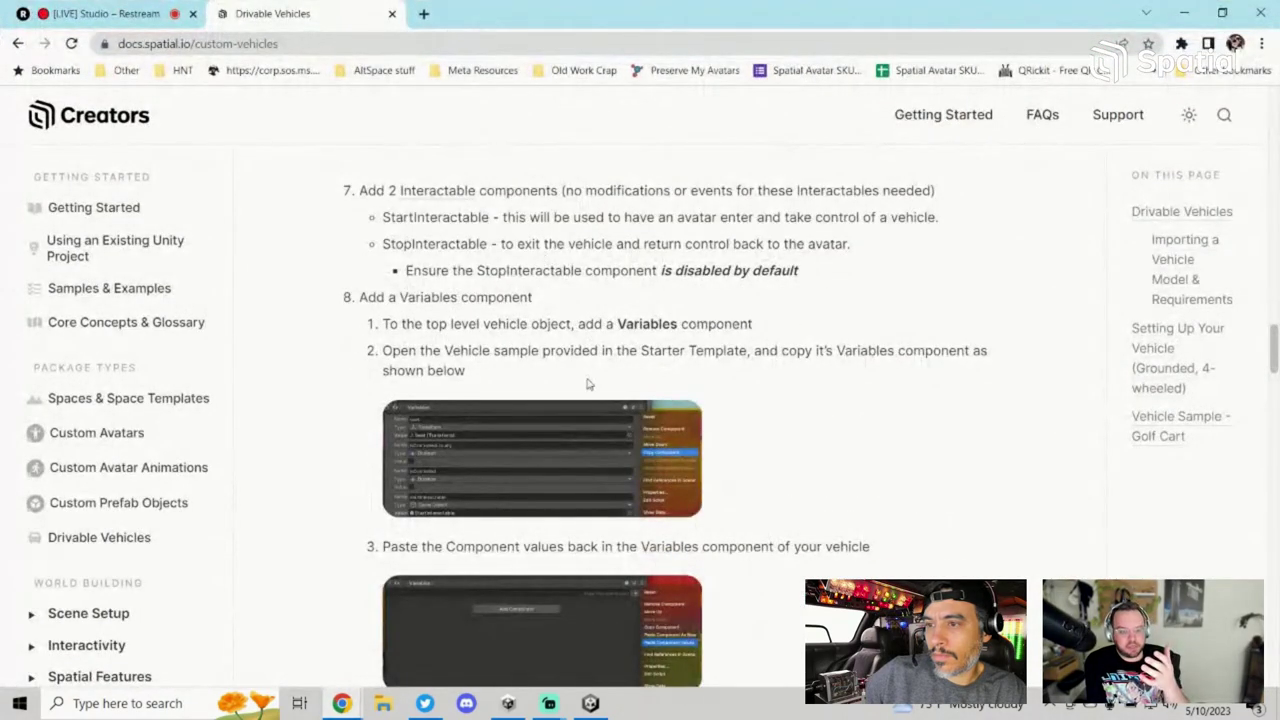
scroll(829, 451, down, 2)
click(1183, 13)
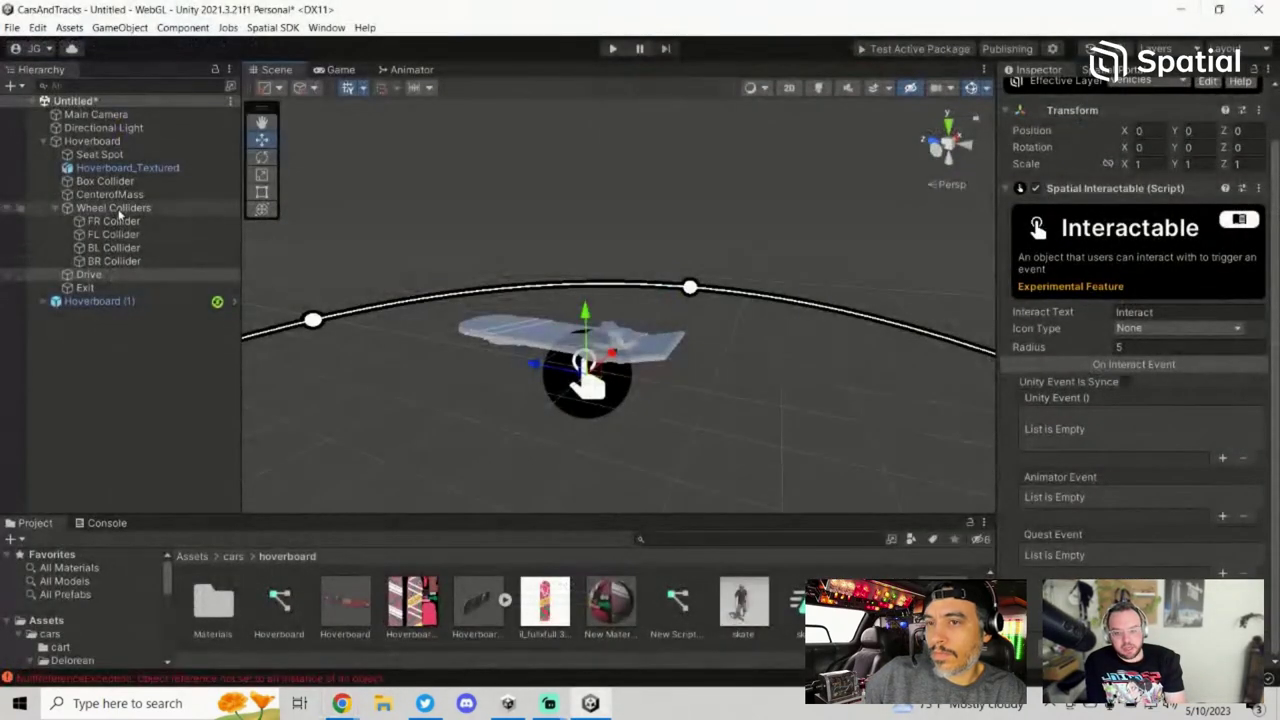
Step: Delete the Hoverboard (1) prefab instance from the scene and enlarge the Project area
click(148, 303)
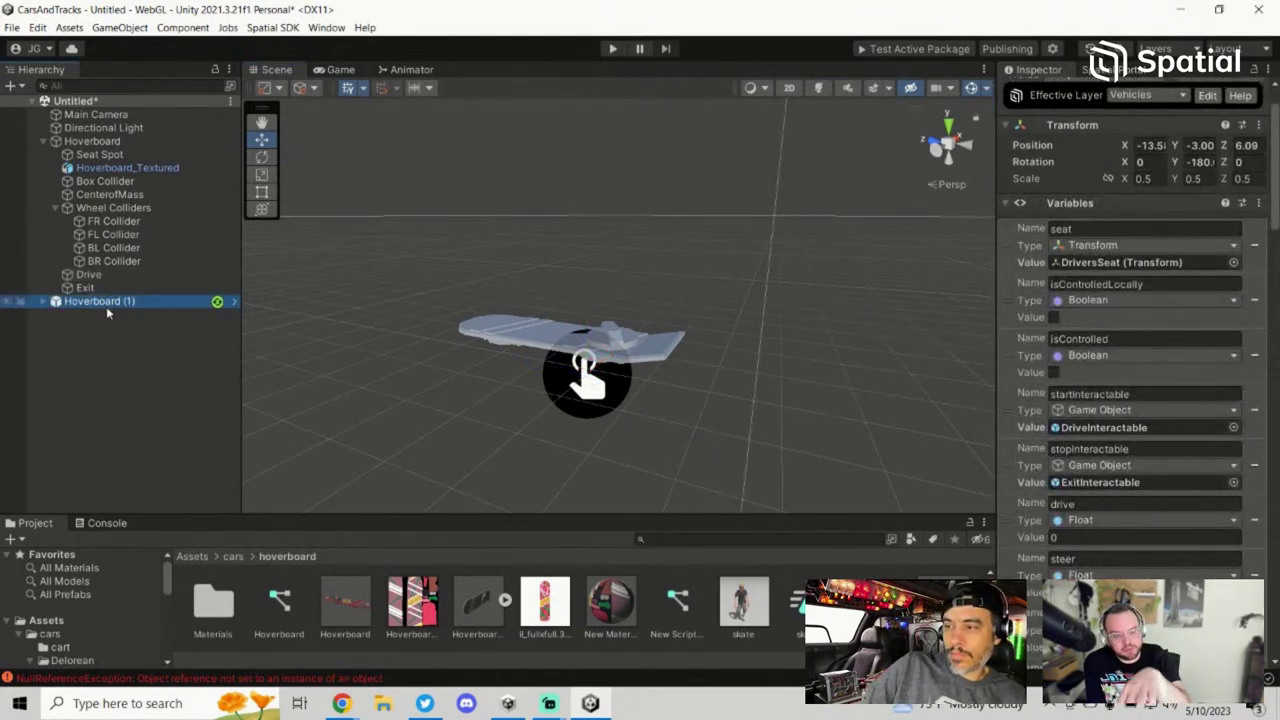
key(Delete)
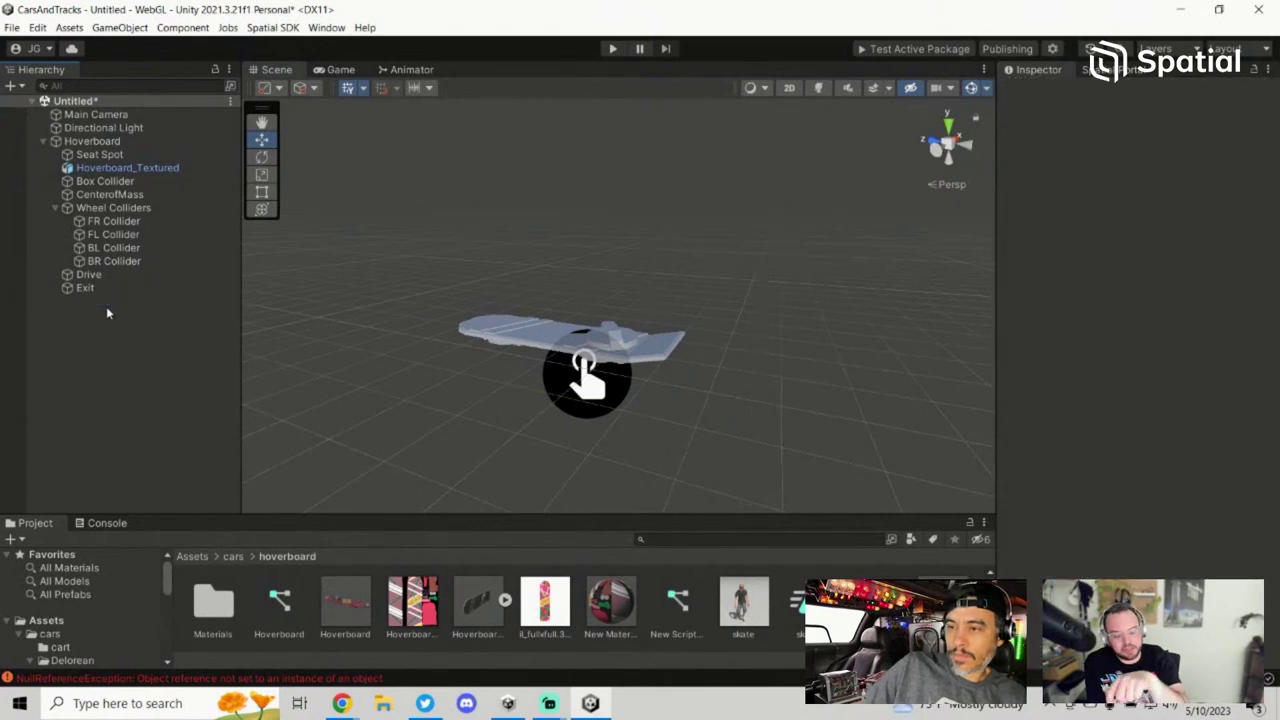
drag(190, 512, 190, 402)
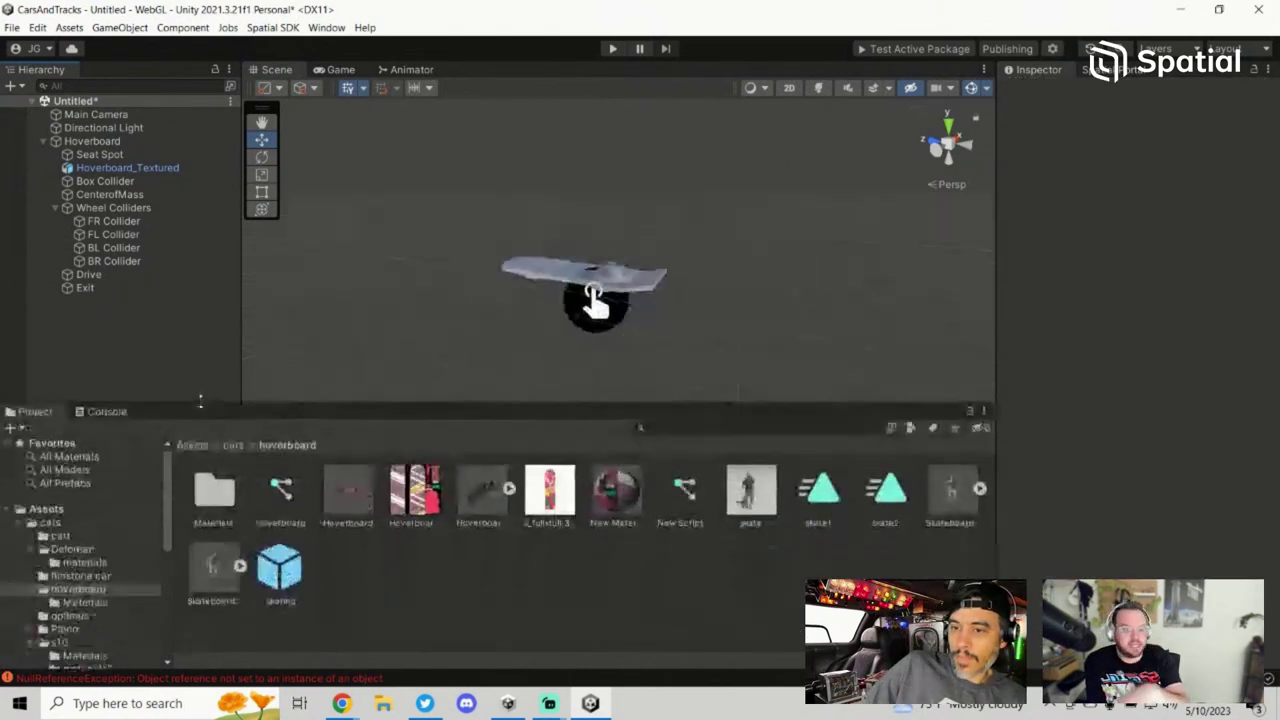
Step: Find the GolfCart prefab in Examples/Space_GolfCourse_Driving/GolfCart and add it to the scene as a top-level object
scroll(90, 540, down, 5)
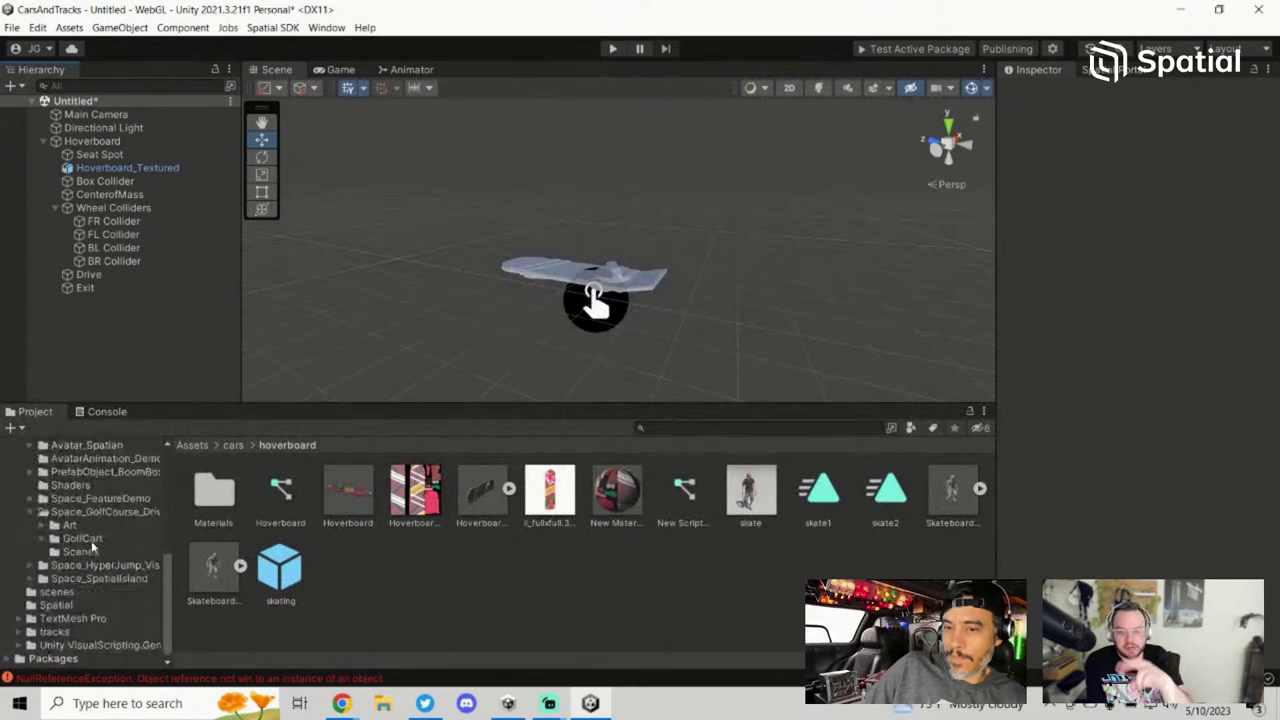
scroll(92, 542, up, 5)
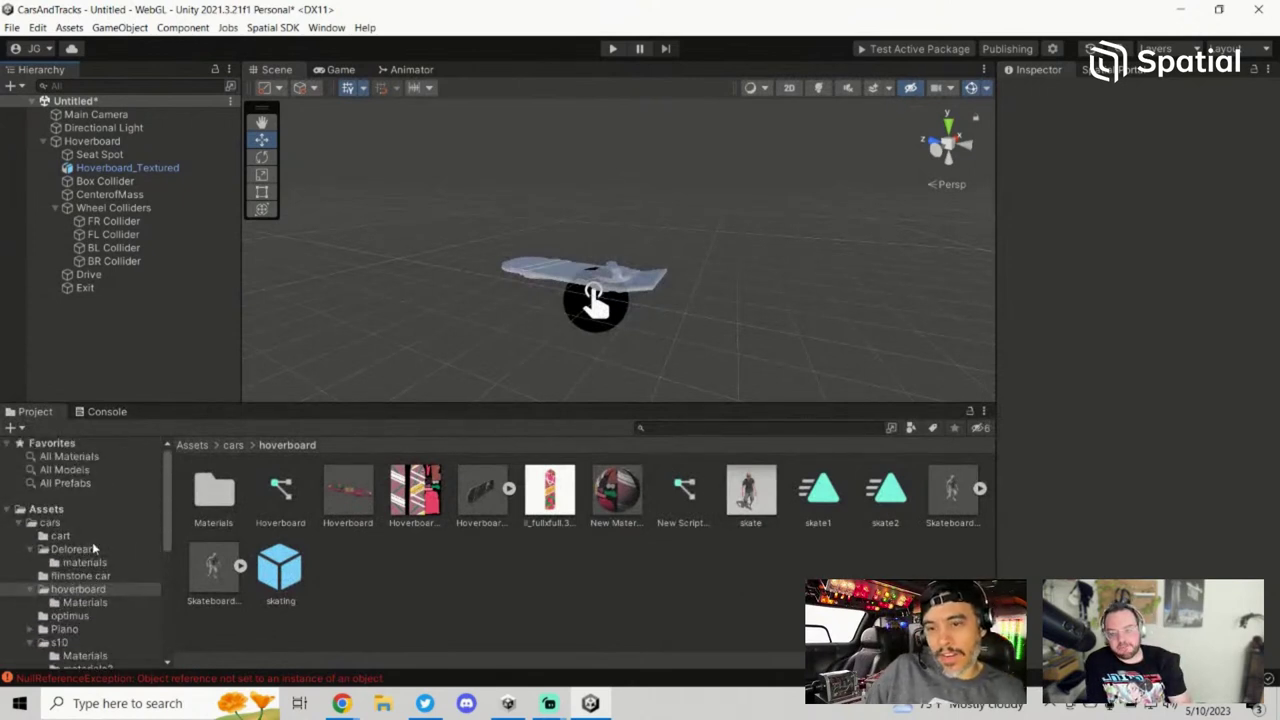
scroll(100, 550, down, 3)
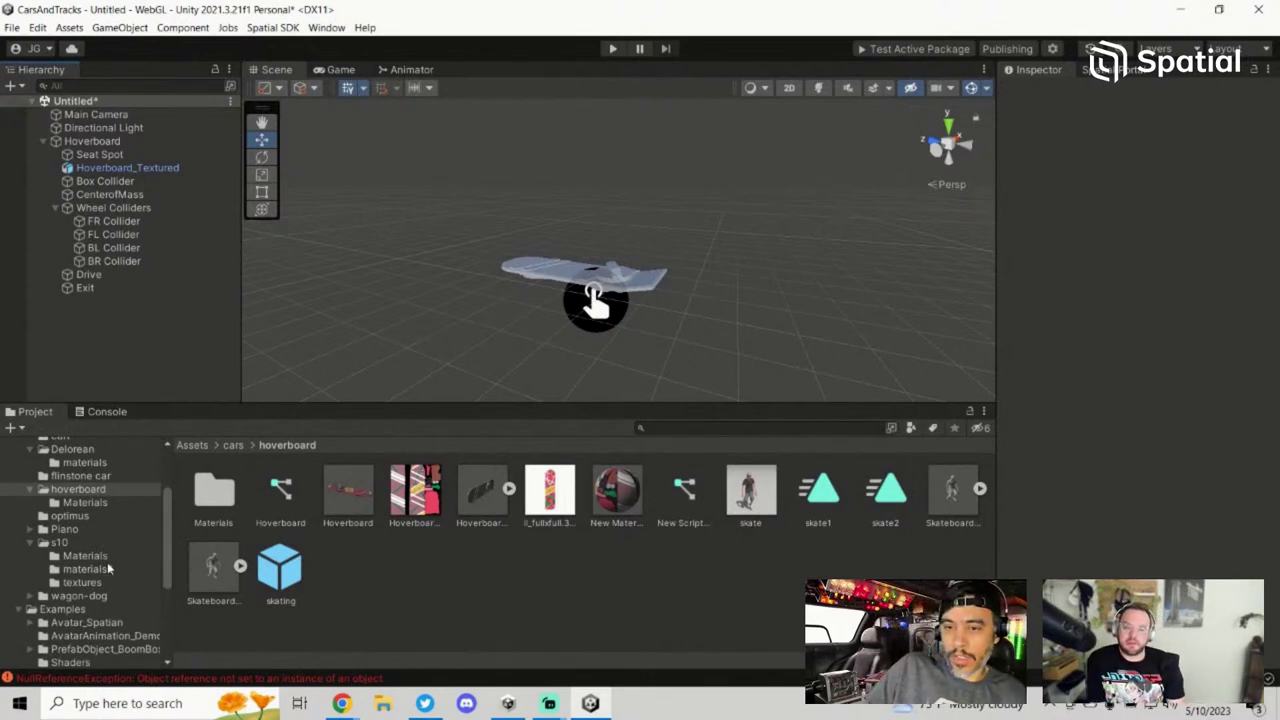
click(101, 609)
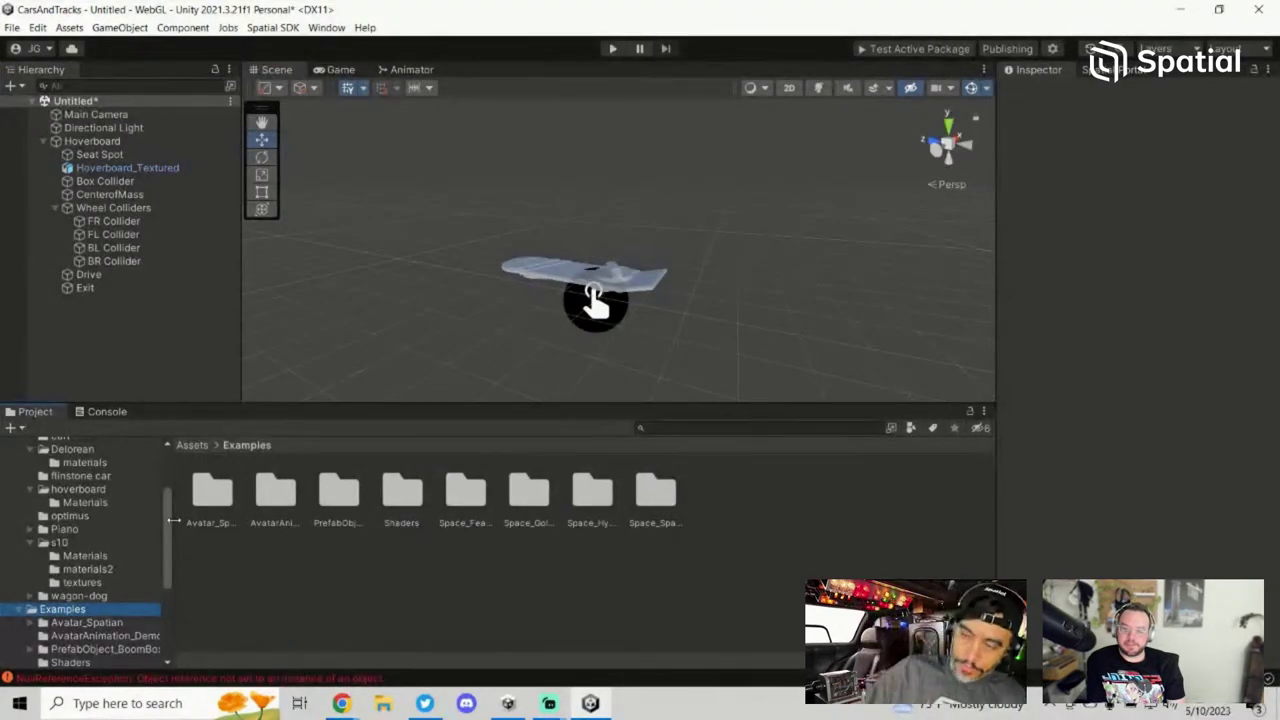
click(528, 495)
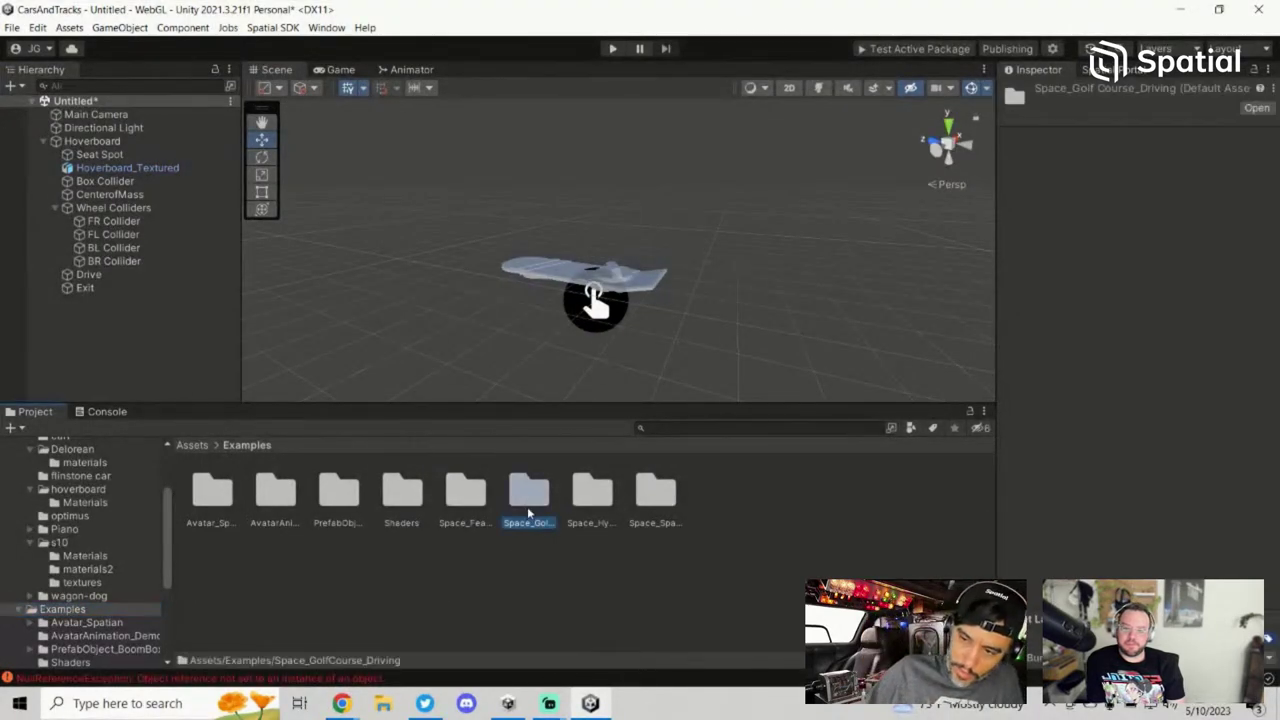
double_click(535, 497)
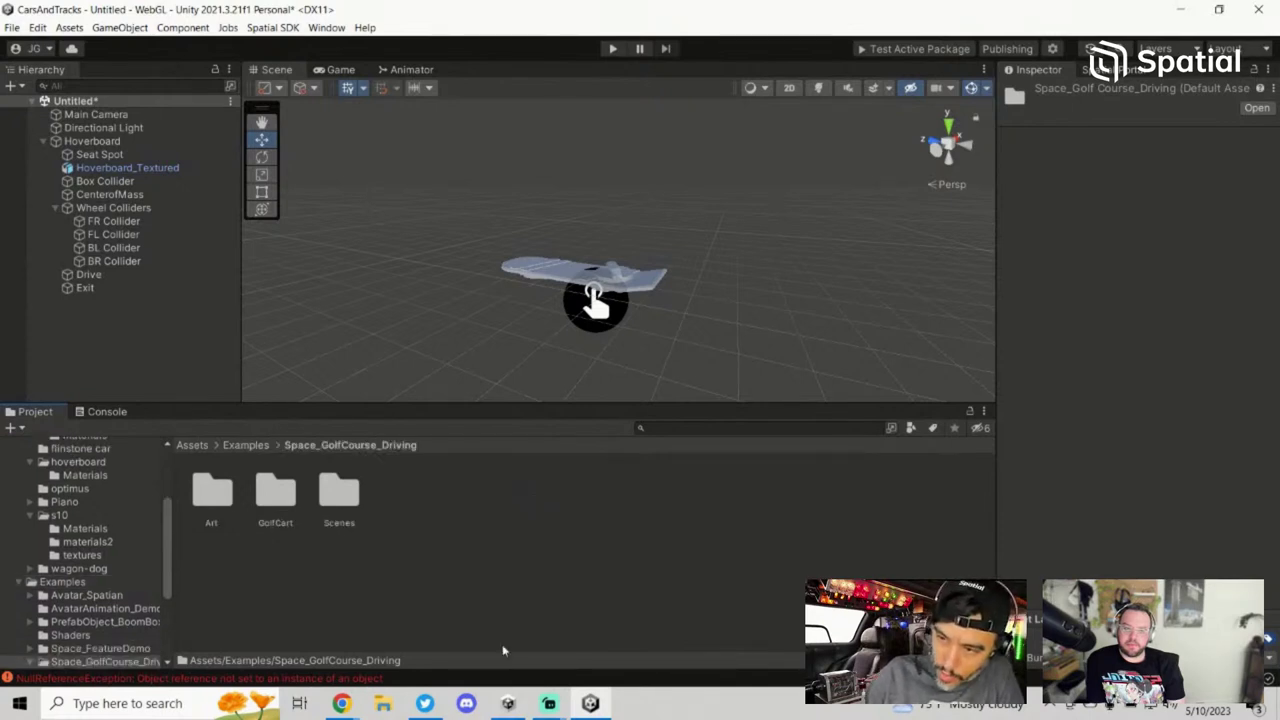
double_click(276, 491)
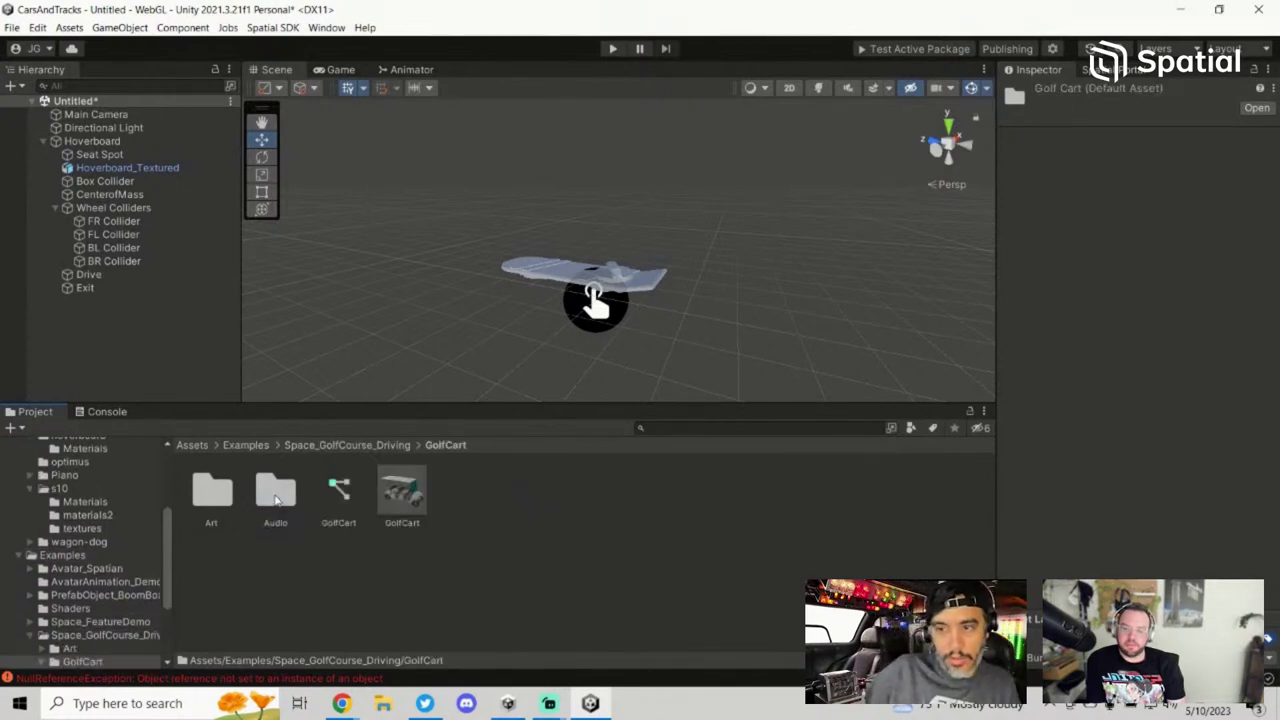
click(402, 498)
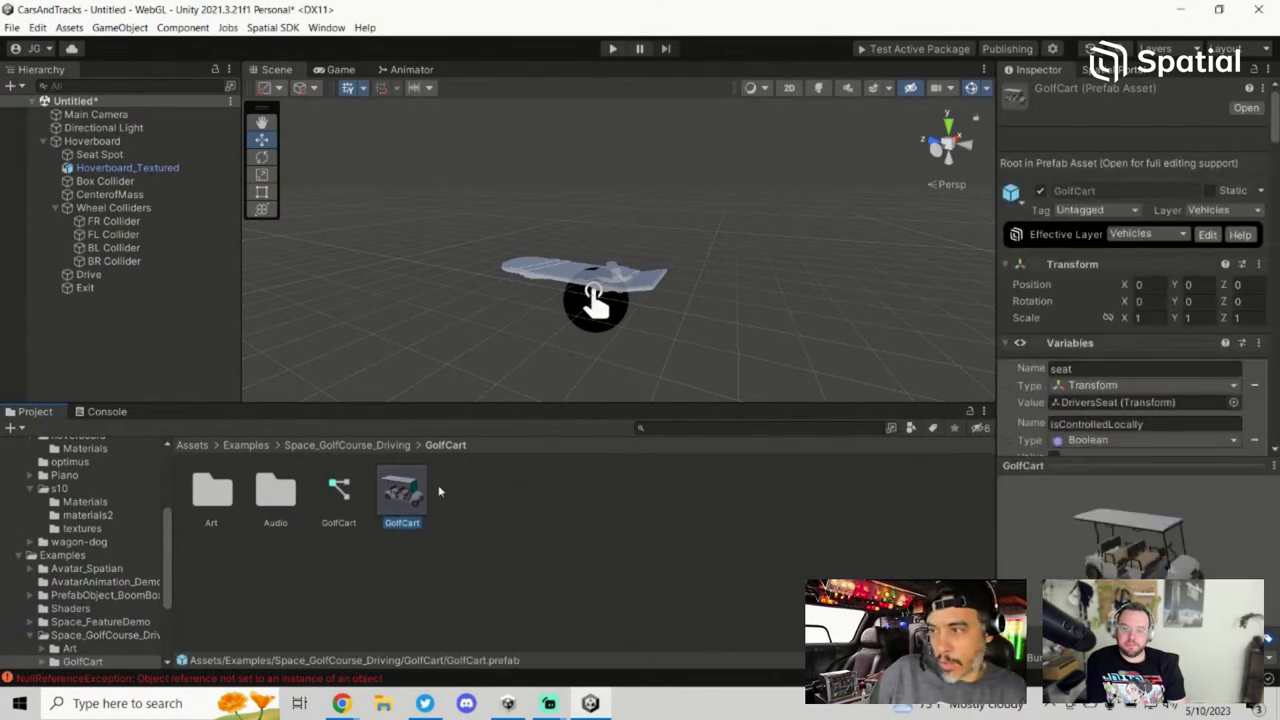
drag(390, 480, 191, 371)
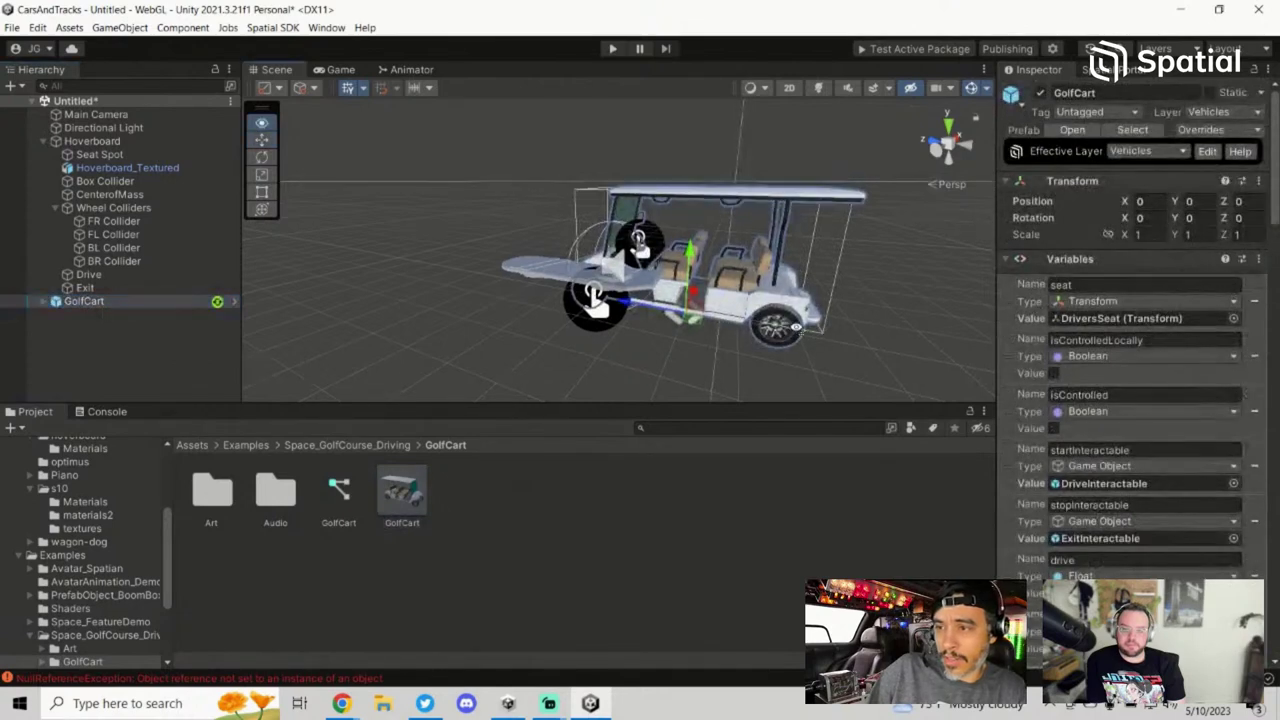
Step: Move the GolfCart to X 2.02, away from the hoverboard, and expand its child objects in the hierarchy
scroll(666, 328, up, 3)
scroll(666, 328, down, 3)
alt+drag(666, 328, 610, 316)
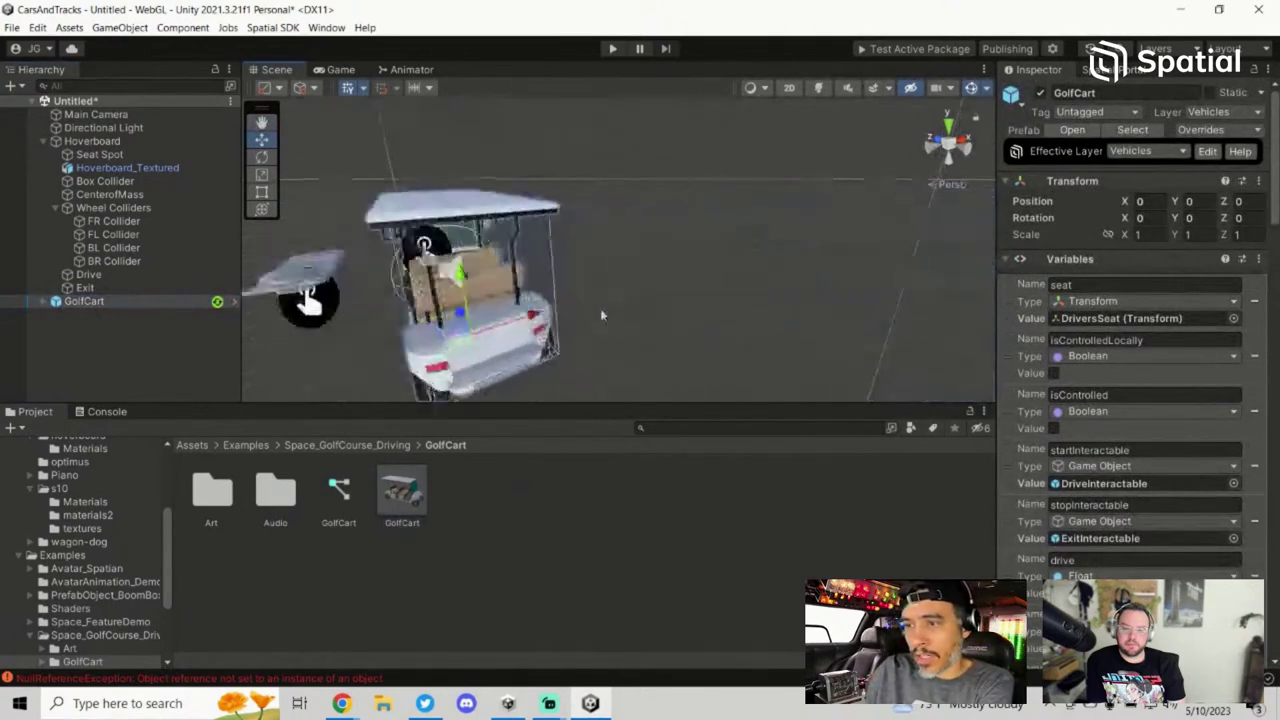
drag(528, 308, 500, 330)
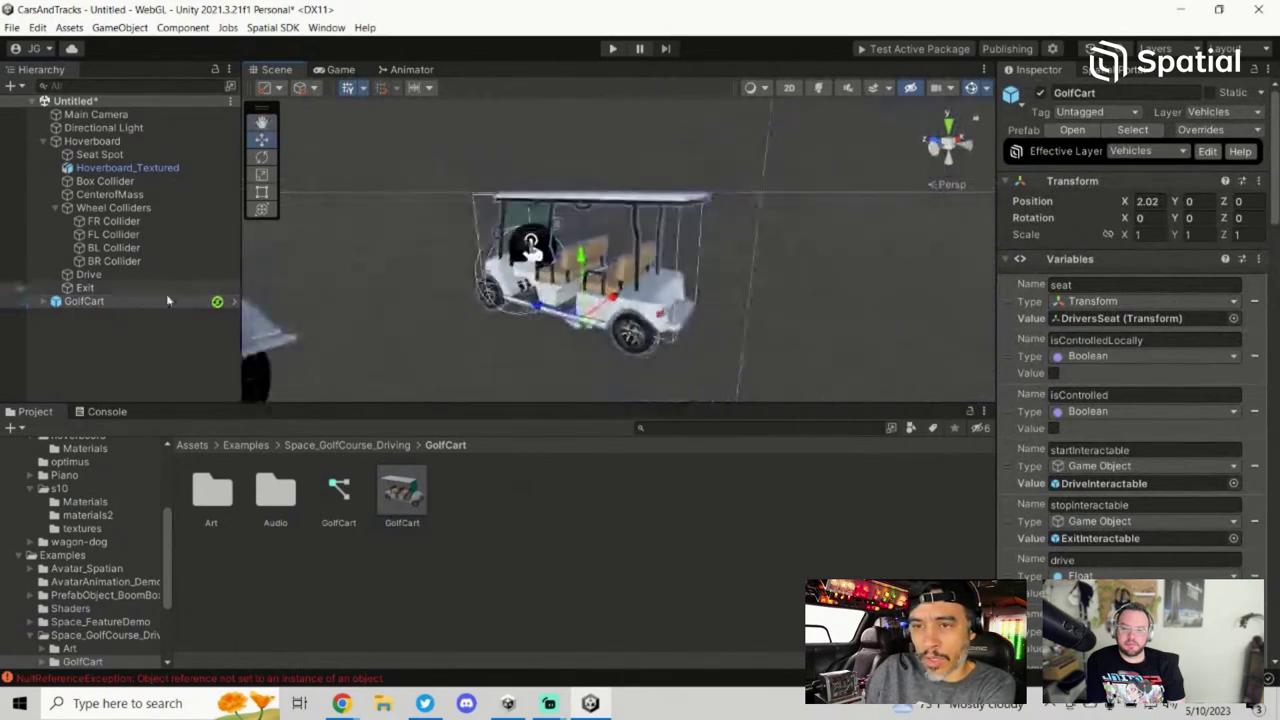
click(45, 301)
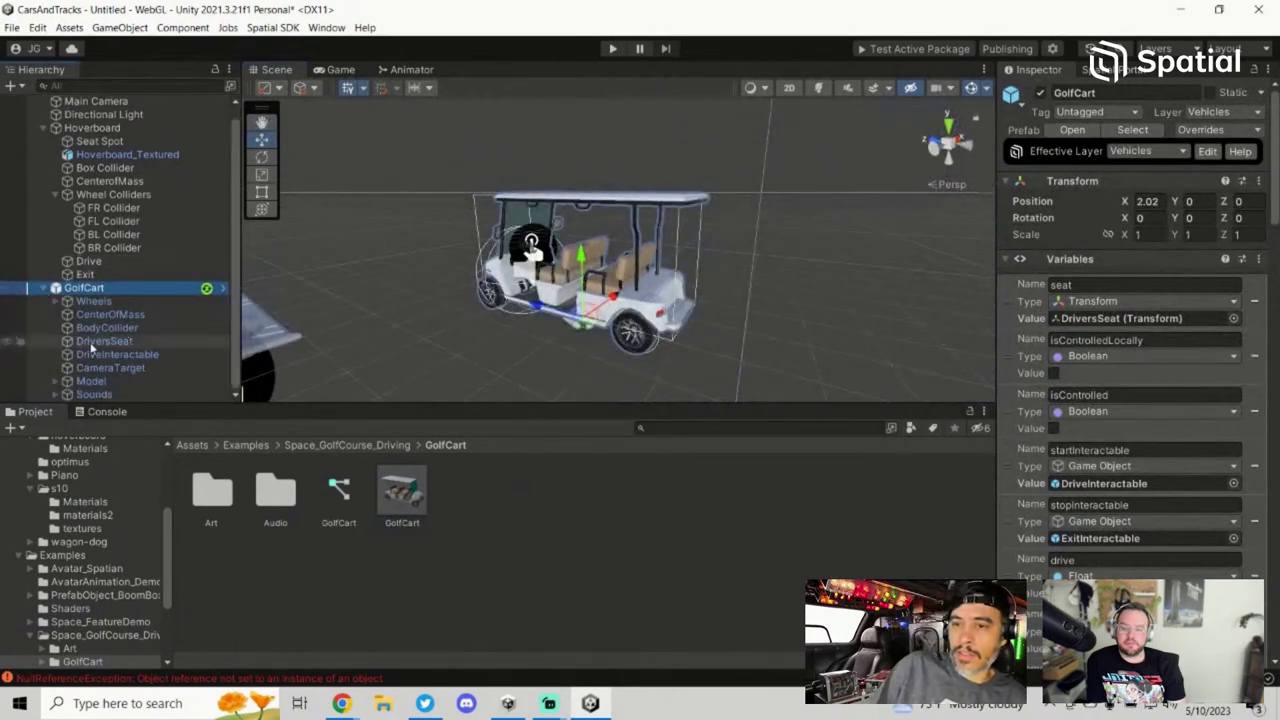
Step: Examine the GolfCart's Variables and Synced Object components, reread the Variables instructions in the Drivable Vehicles documentation in Chrome, and return to Unity
alt+drag(584, 342, 477, 362)
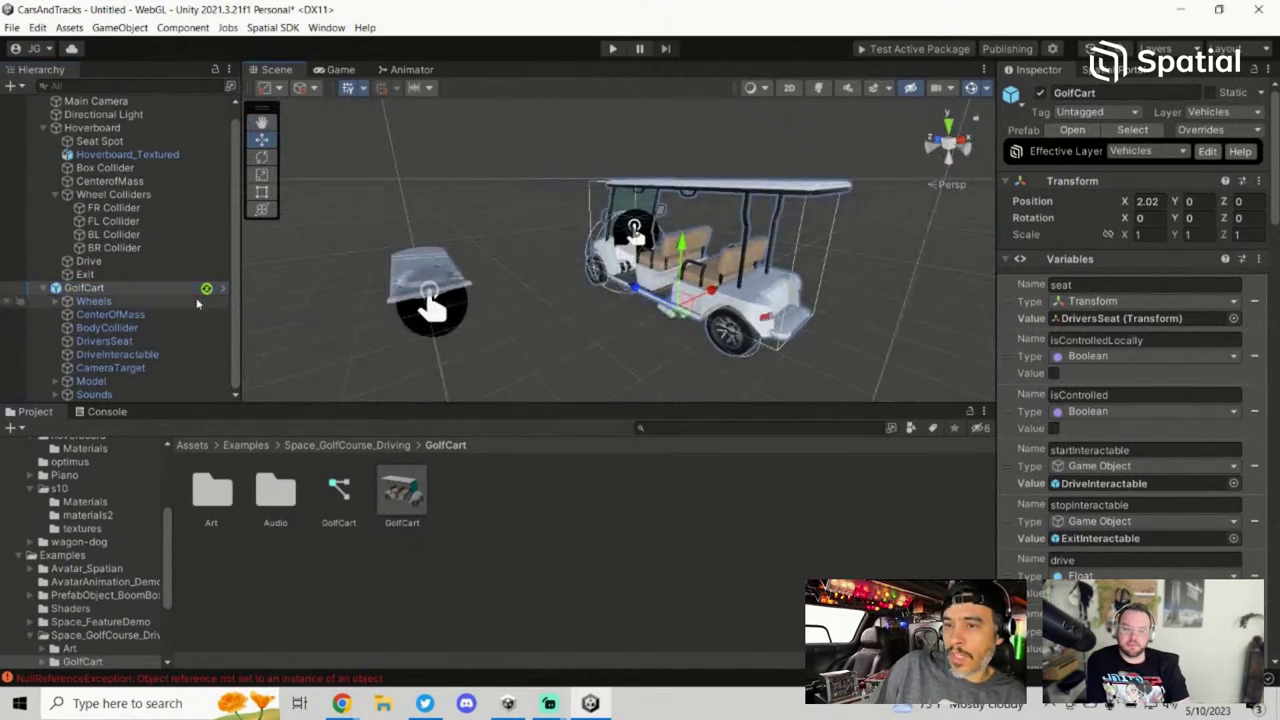
click(137, 288)
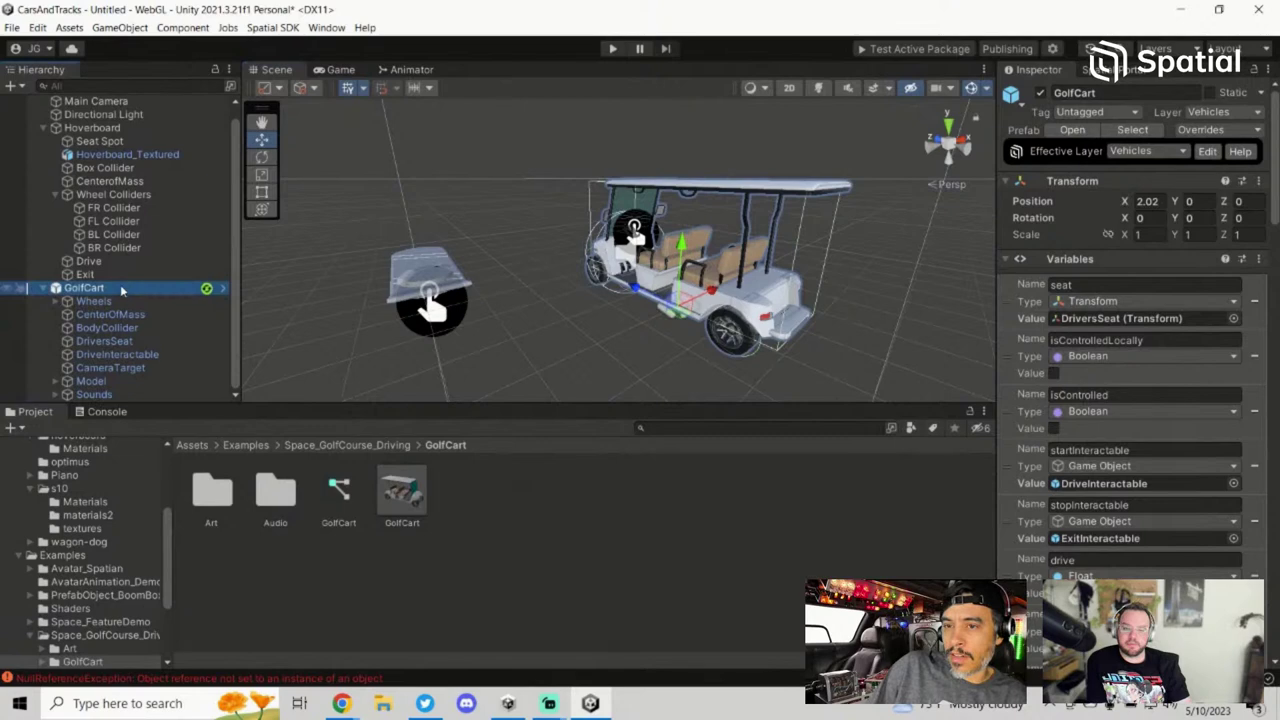
scroll(1141, 364, down, 5)
scroll(1143, 371, down, 3)
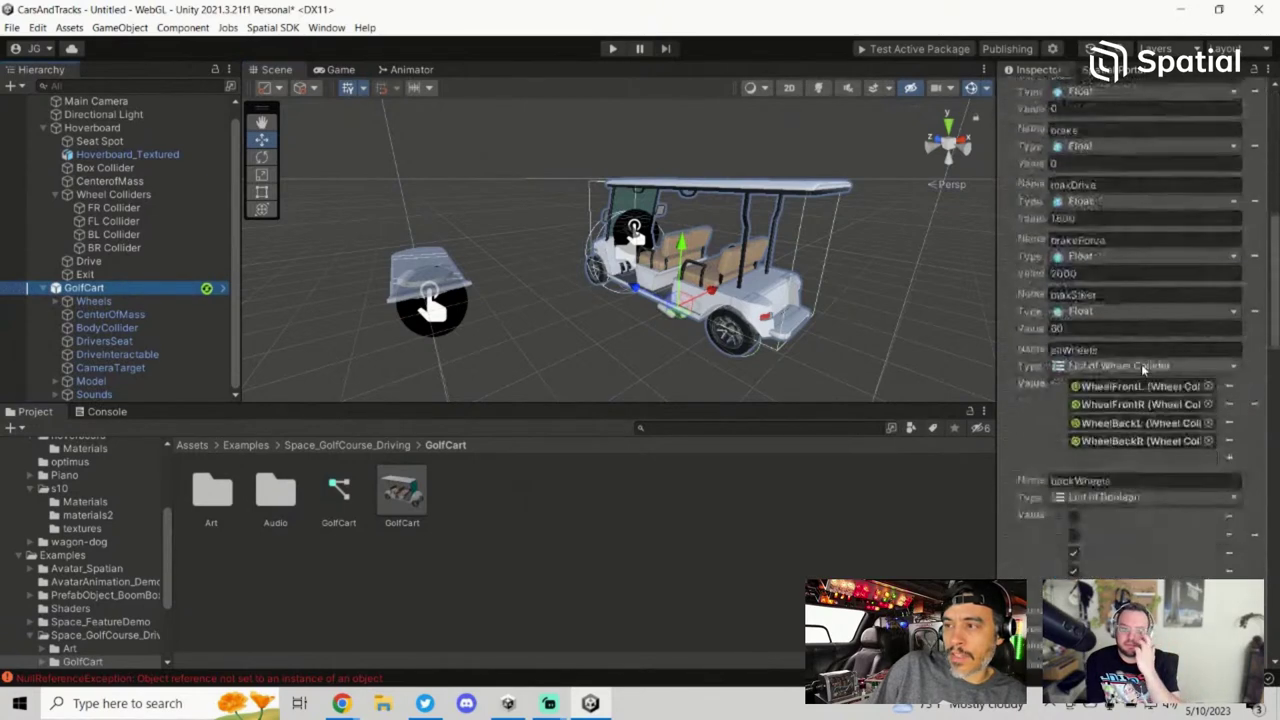
drag(1276, 300, 1276, 490)
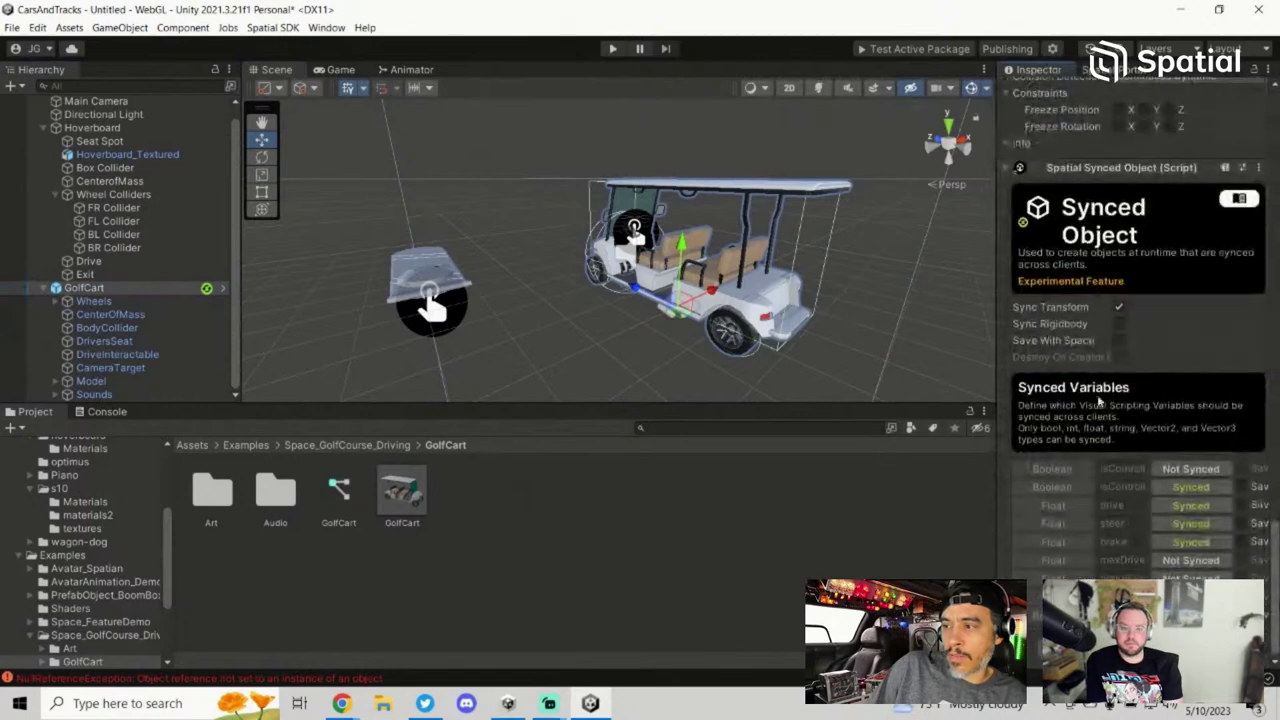
drag(1276, 551, 1277, 290)
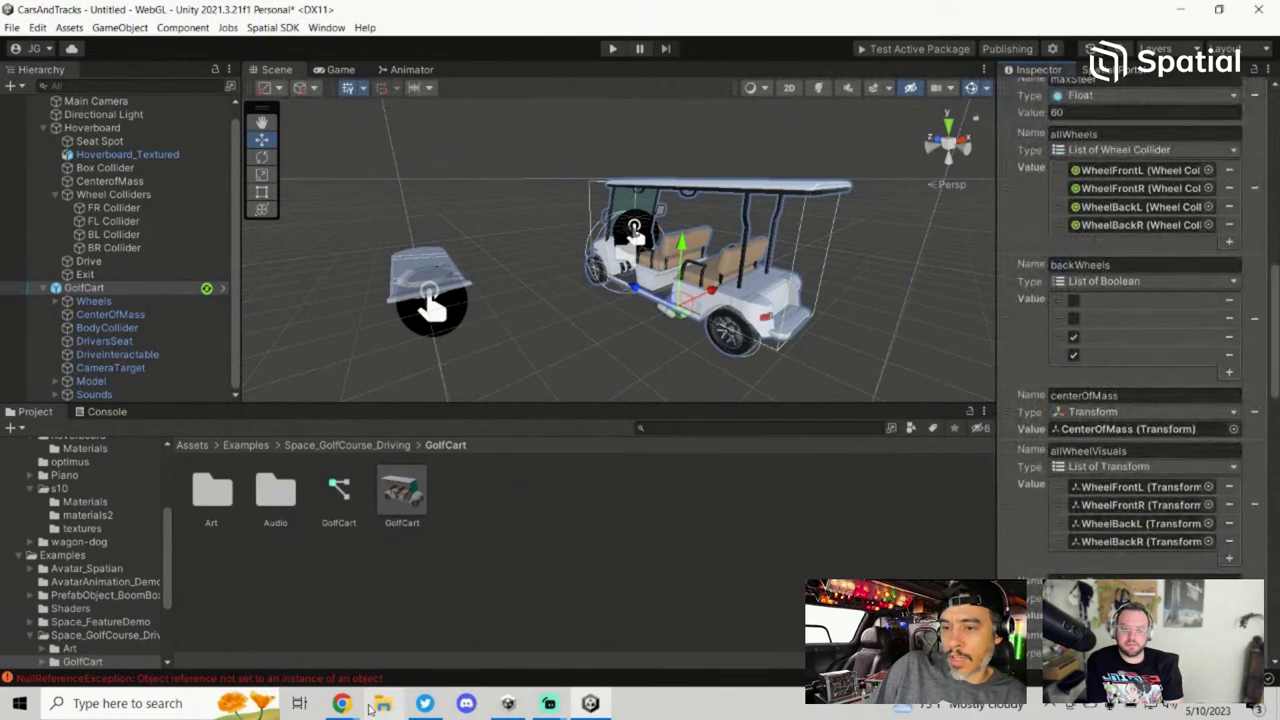
mouse_move(341, 703)
click(255, 625)
scroll(460, 300, up, 1)
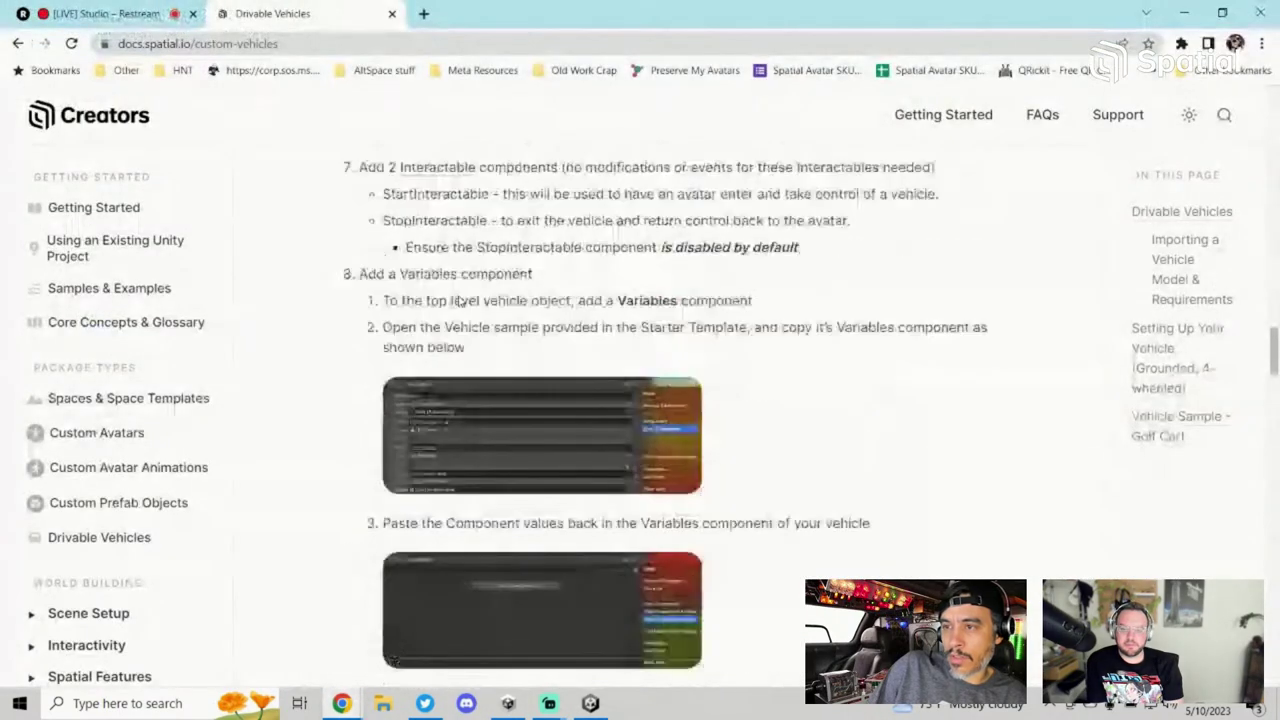
scroll(460, 300, up, 1)
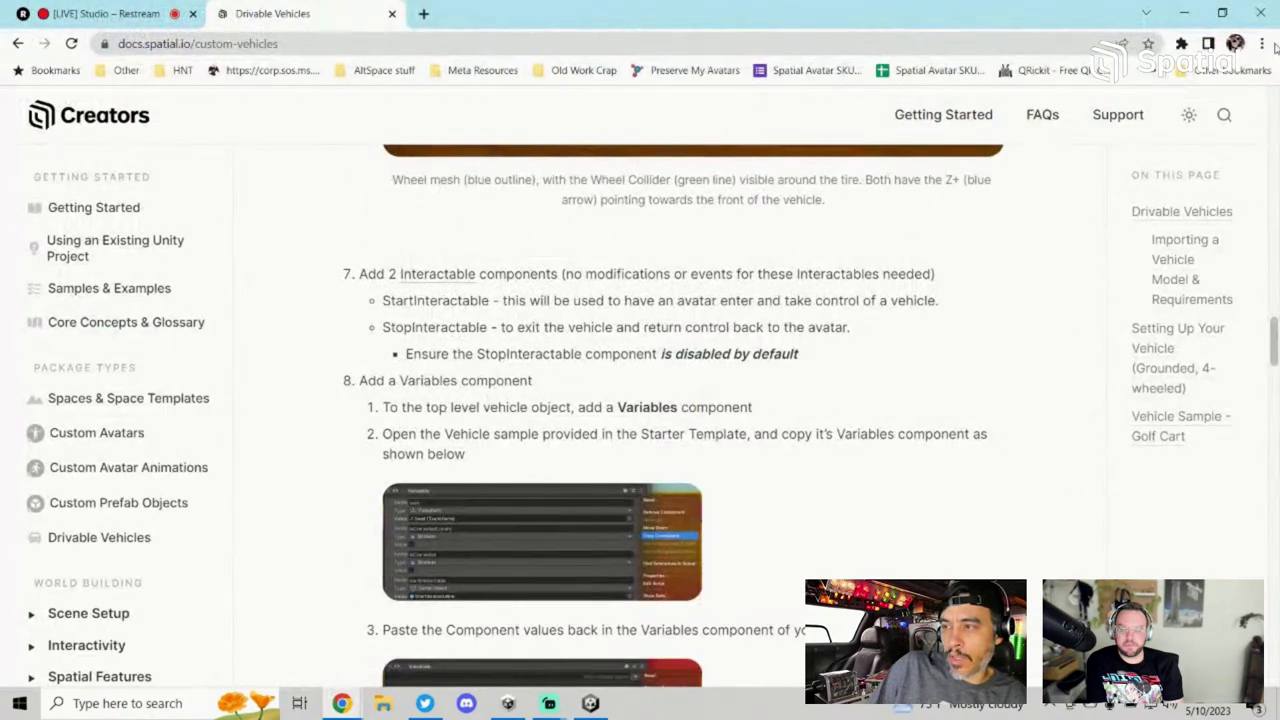
click(1184, 13)
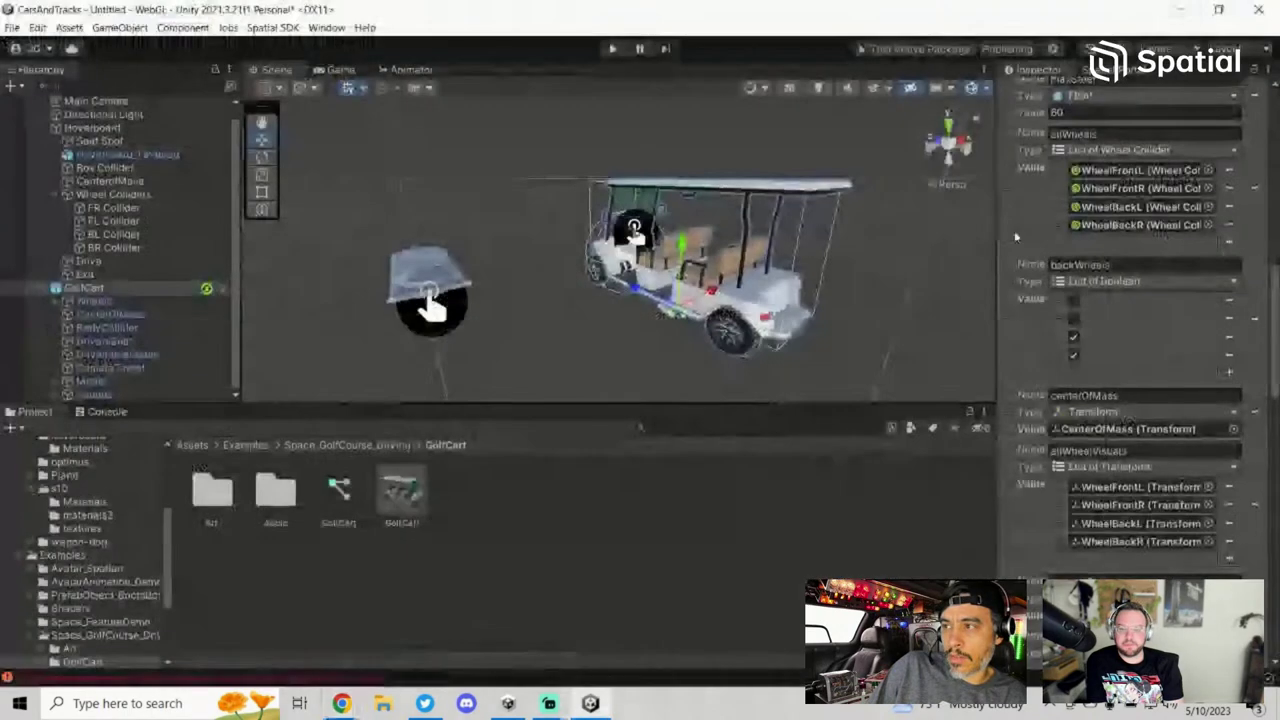
Step: Add a Variables component to the top-level Hoverboard object
click(92, 128)
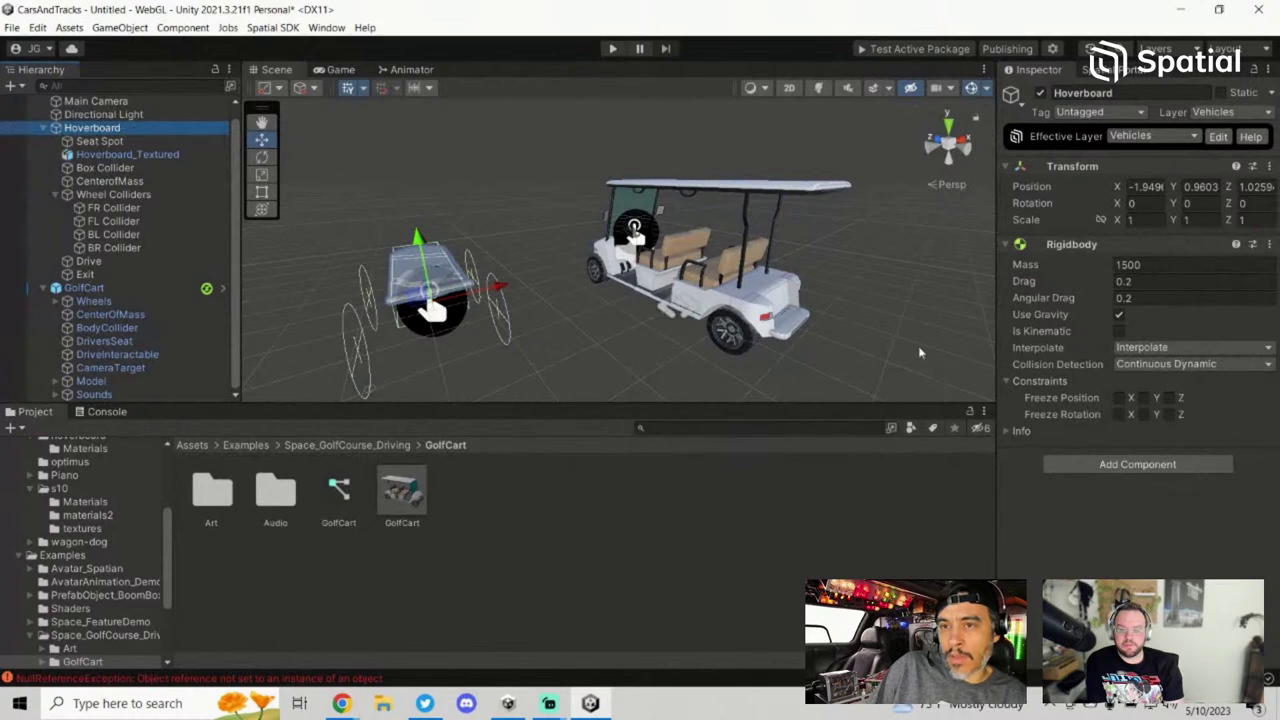
click(1137, 464)
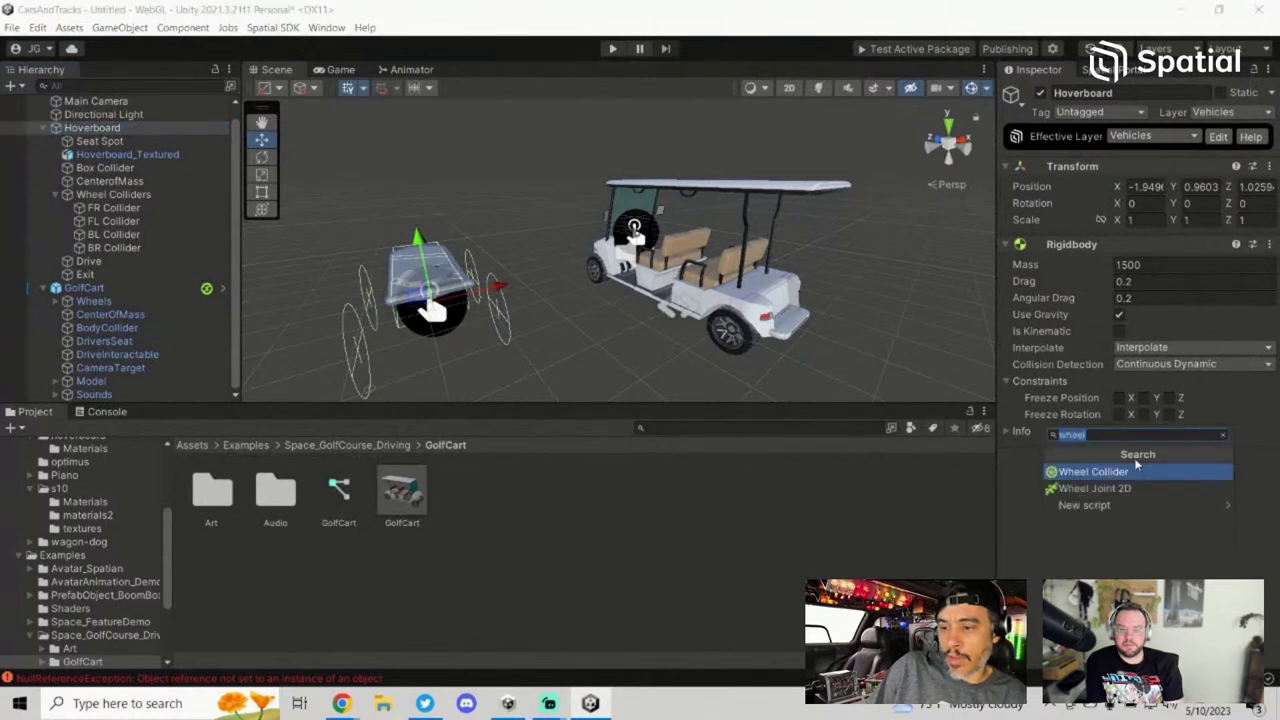
text(vari)
key(Return)
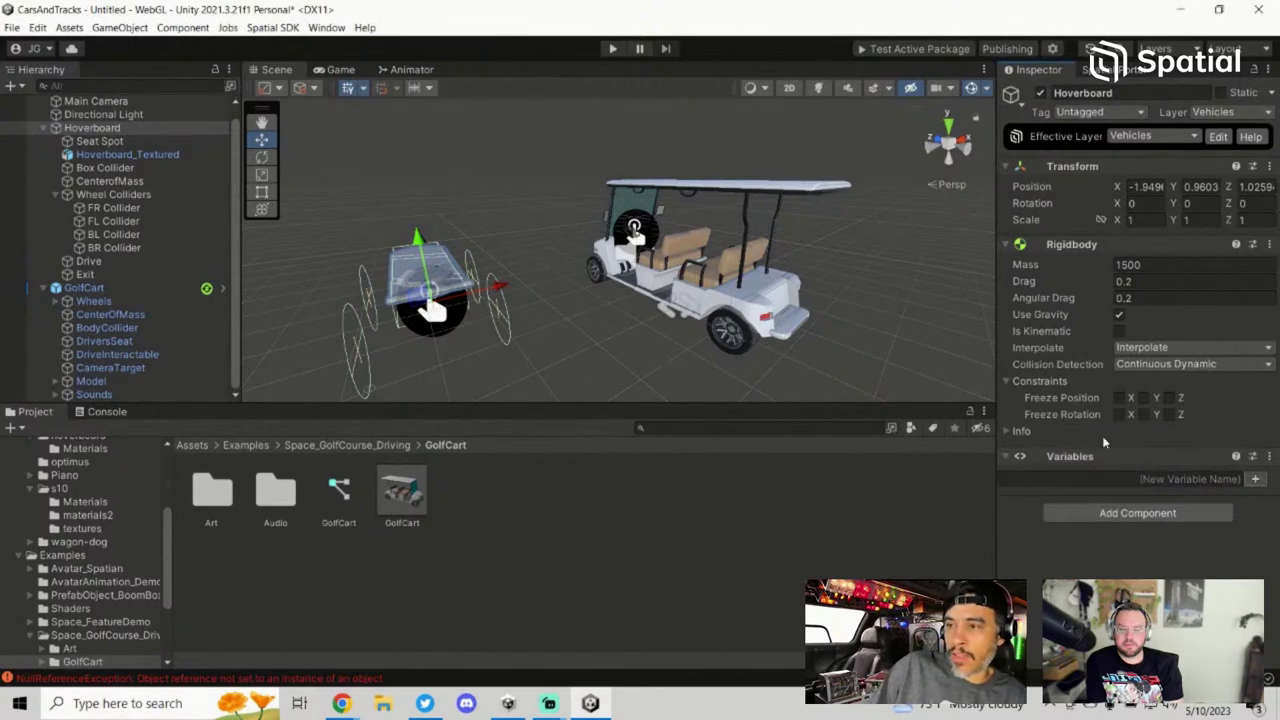
Step: Check the copying instructions in Chrome, then in Unity copy the GolfCart's Variables component and paste its values into the Hoverboard's Variables component
click(245, 620)
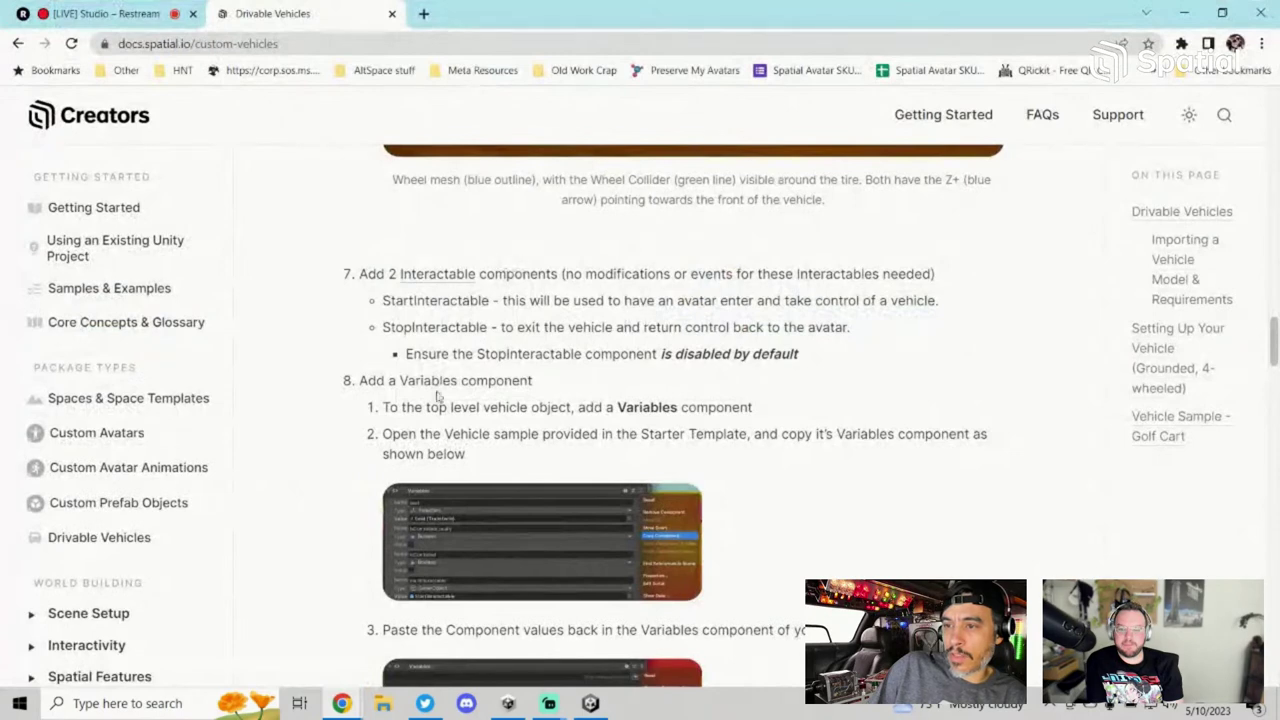
scroll(524, 411, down, 1)
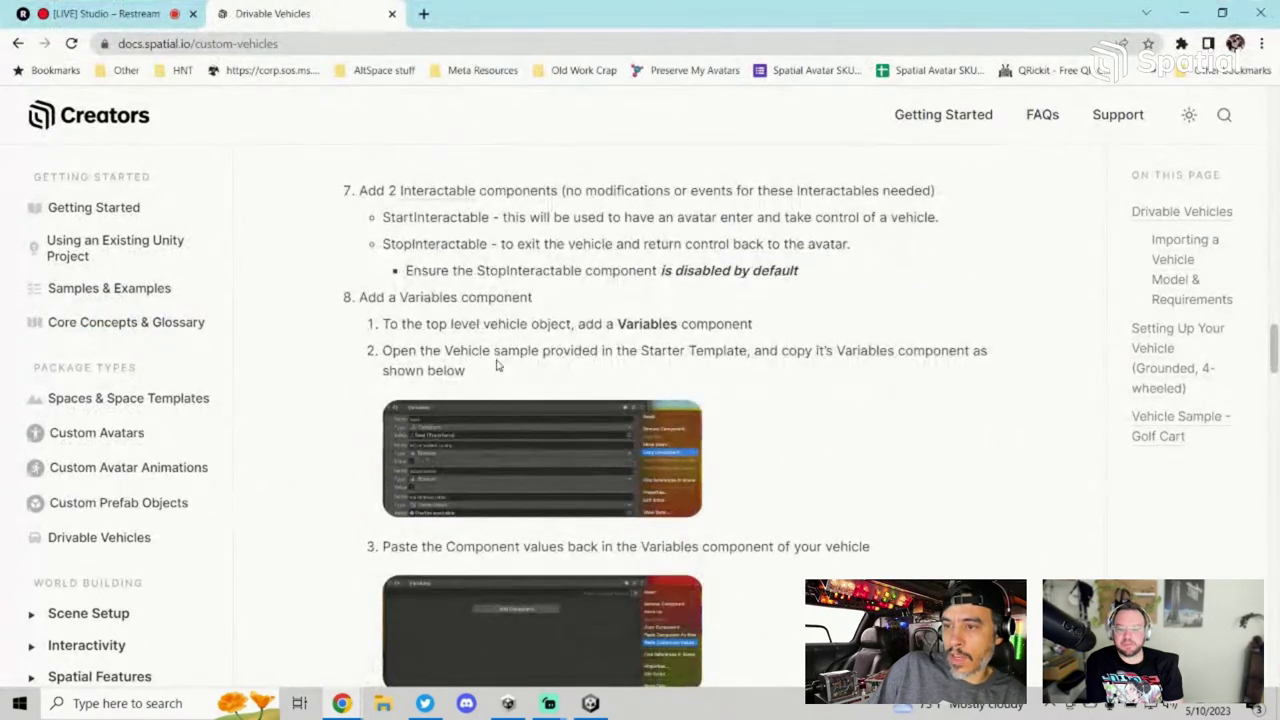
scroll(895, 367, down, 2)
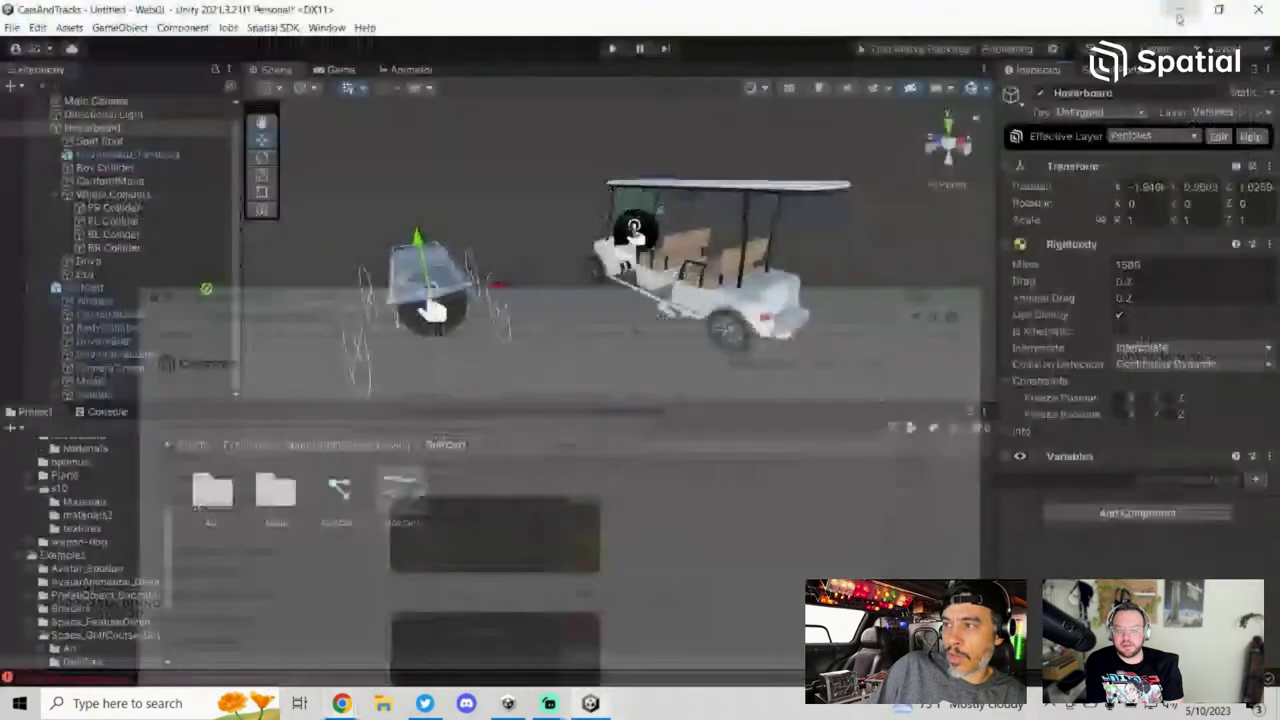
click(1184, 13)
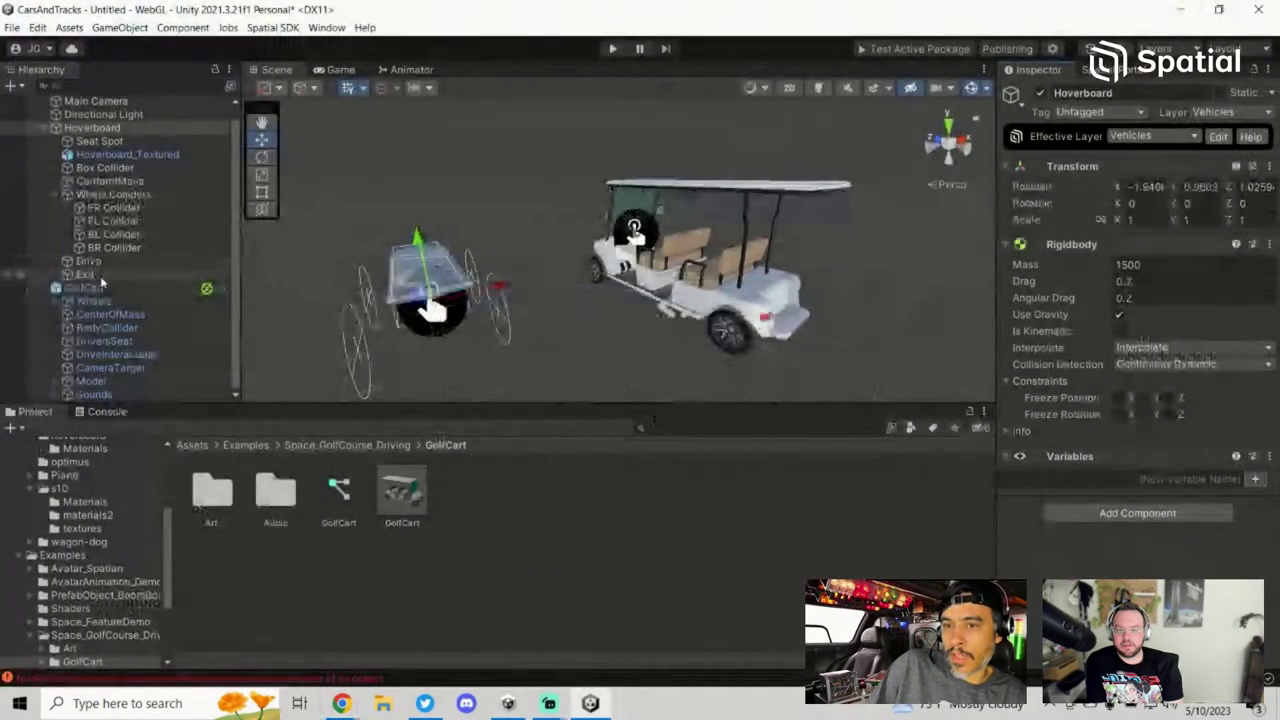
click(140, 288)
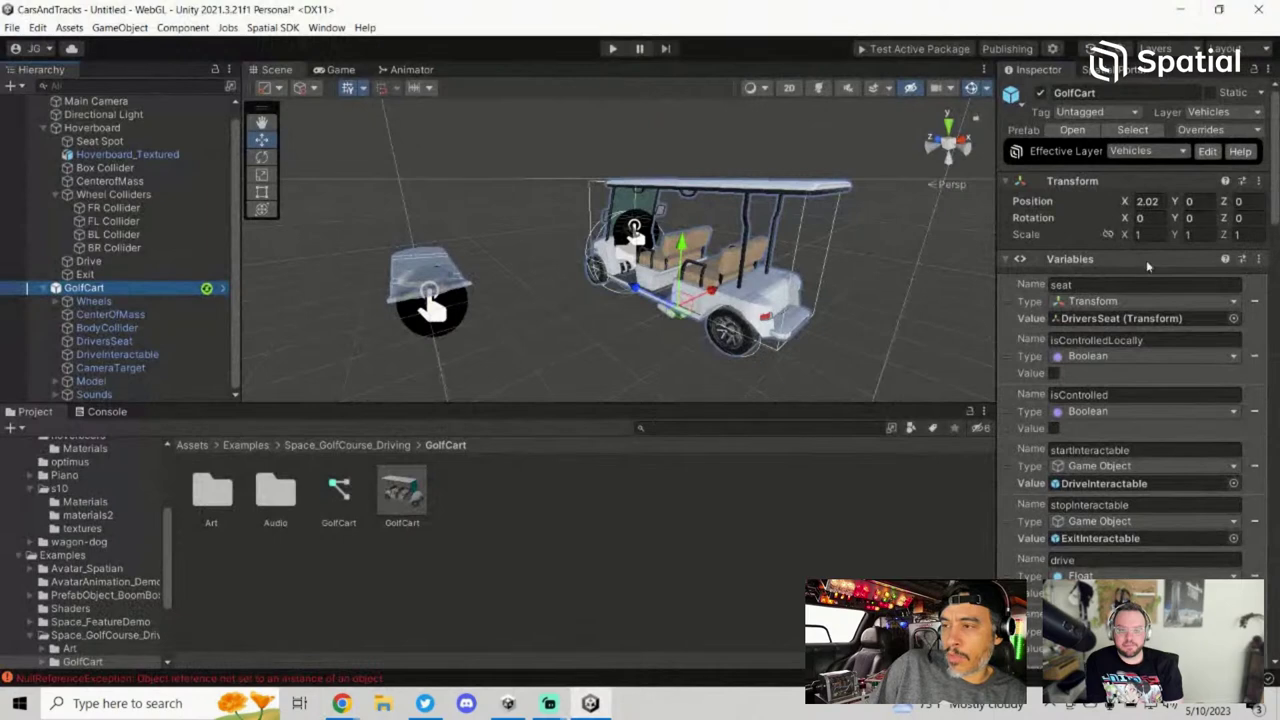
click(1260, 259)
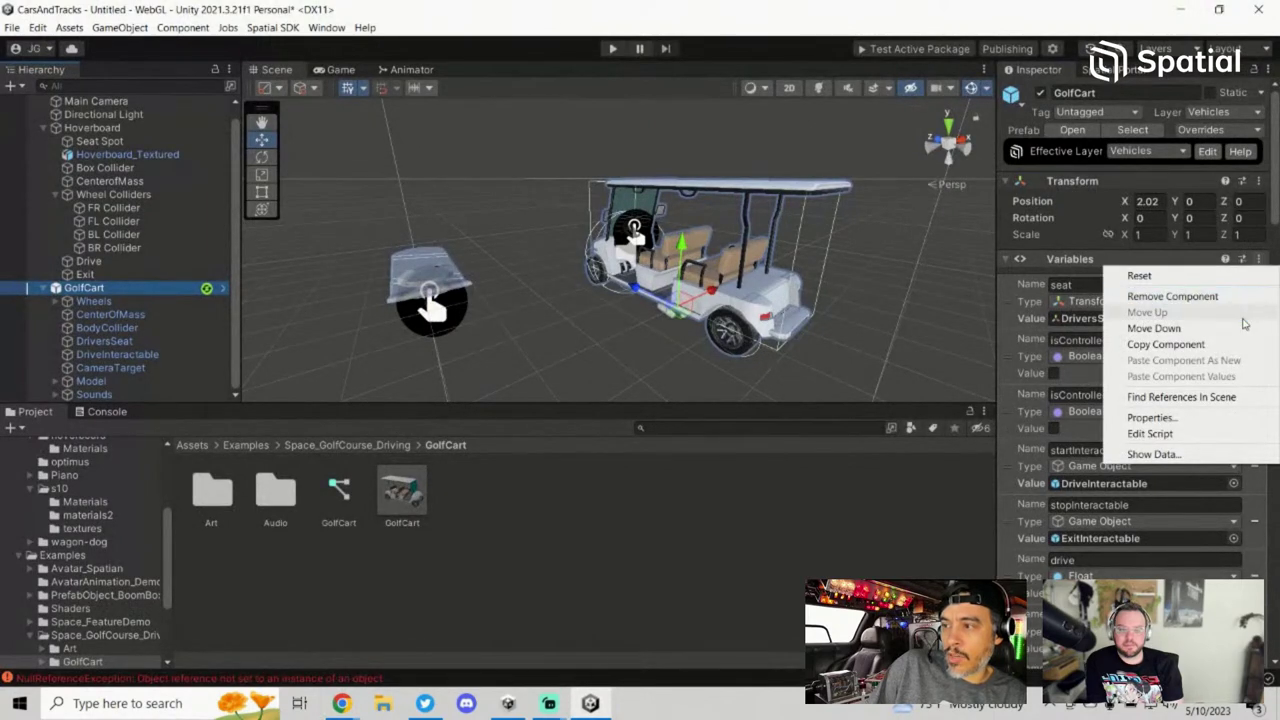
click(1166, 344)
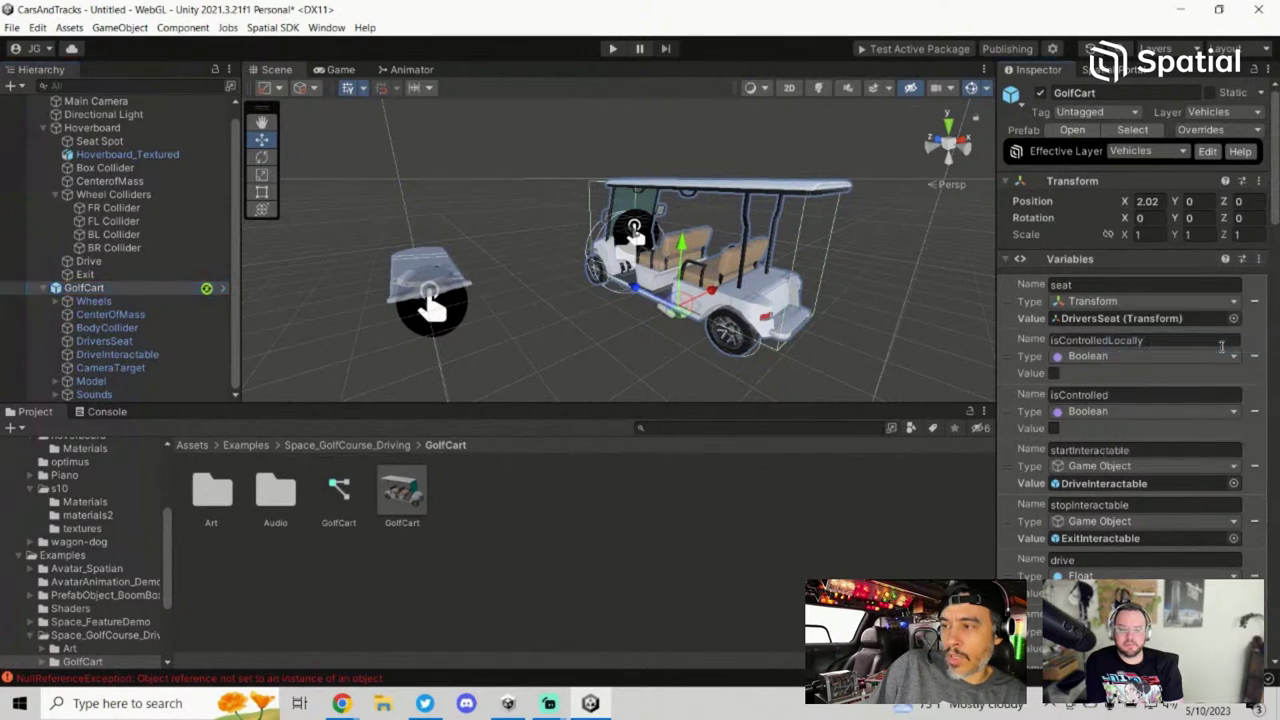
click(124, 129)
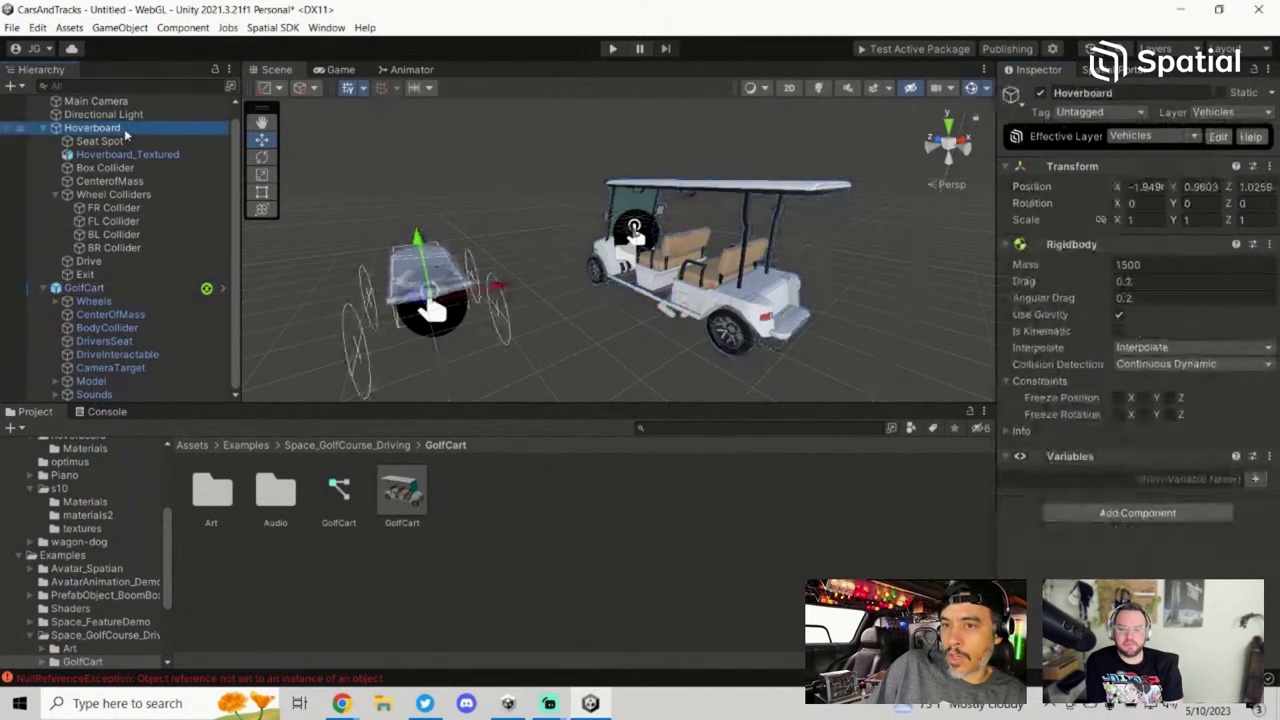
click(1270, 456)
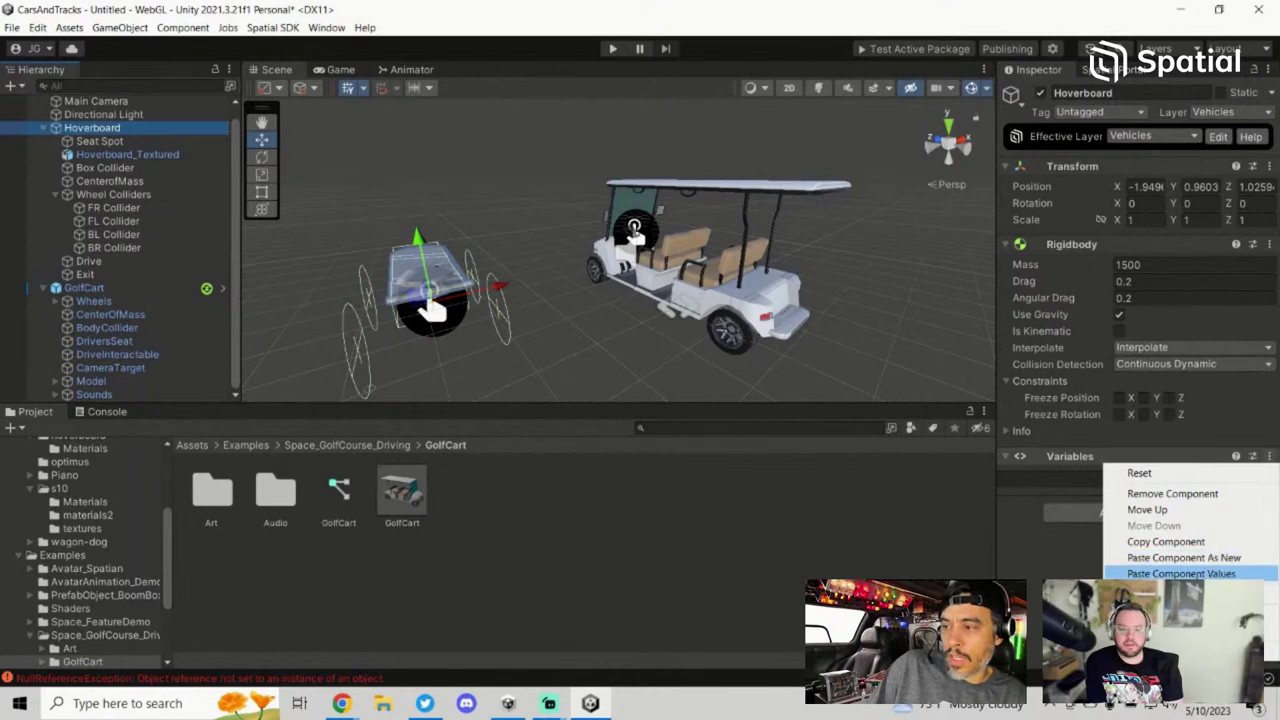
click(1180, 573)
Step: Review the Hoverboard's pasted variables, check in Chrome the documentation on assigning the vehicle's assets to them, and return to Unity
scroll(1138, 520, down, 10)
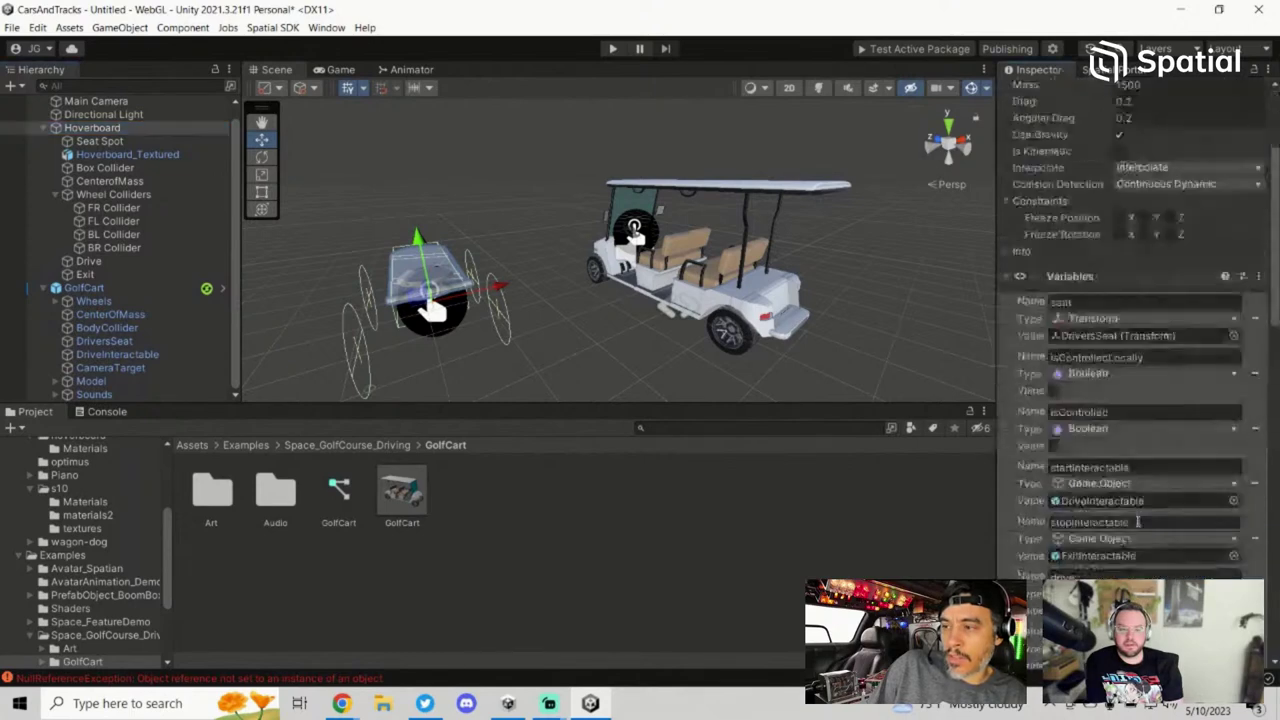
scroll(1138, 520, down, 15)
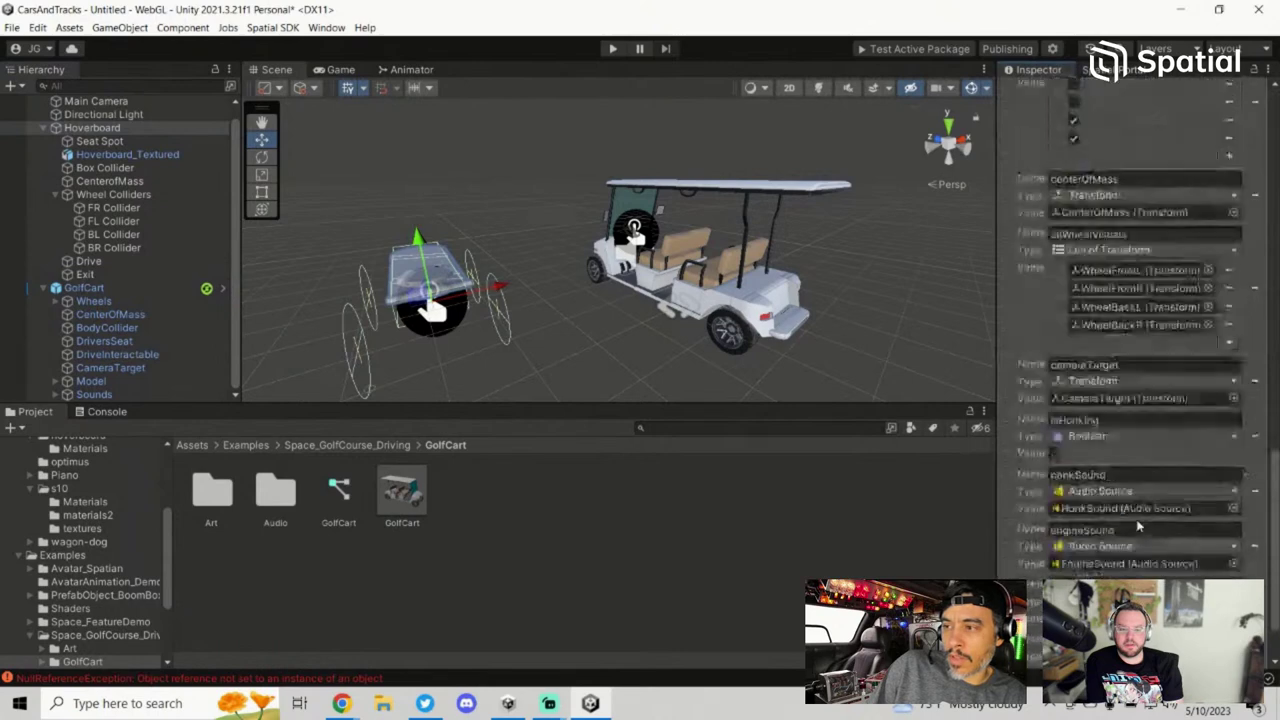
scroll(1132, 495, up, 15)
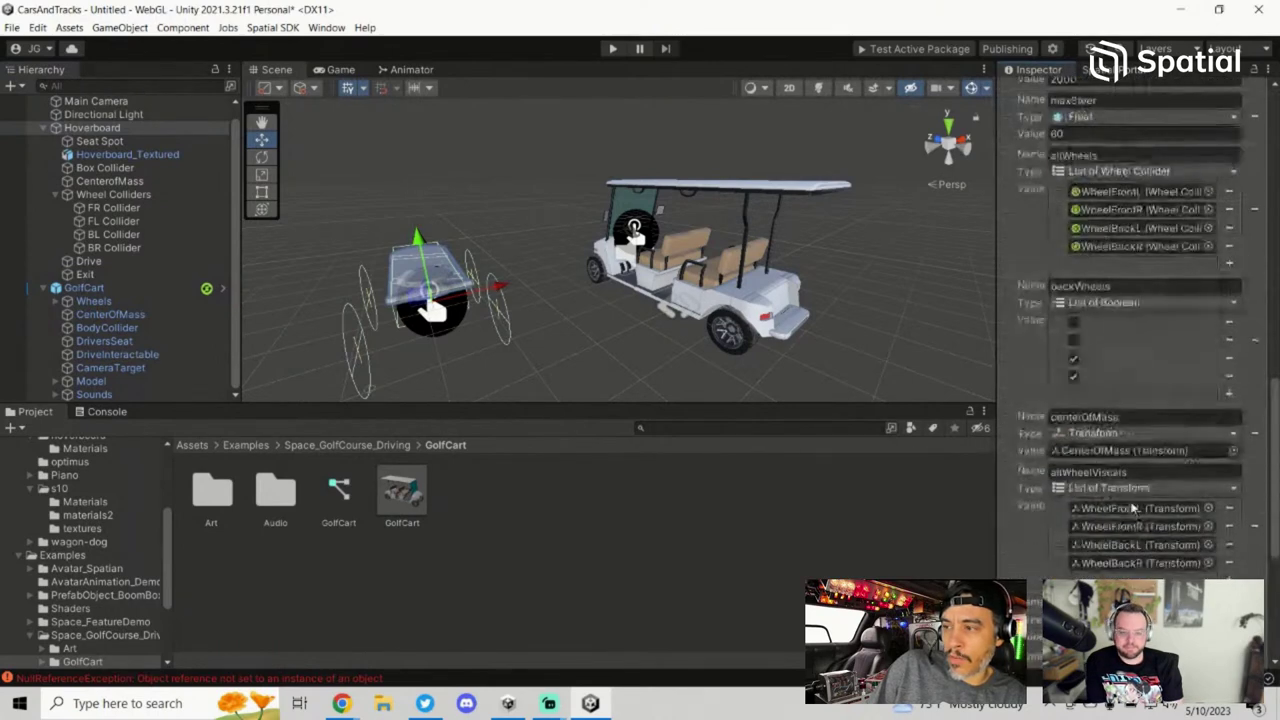
scroll(1132, 502, up, 3)
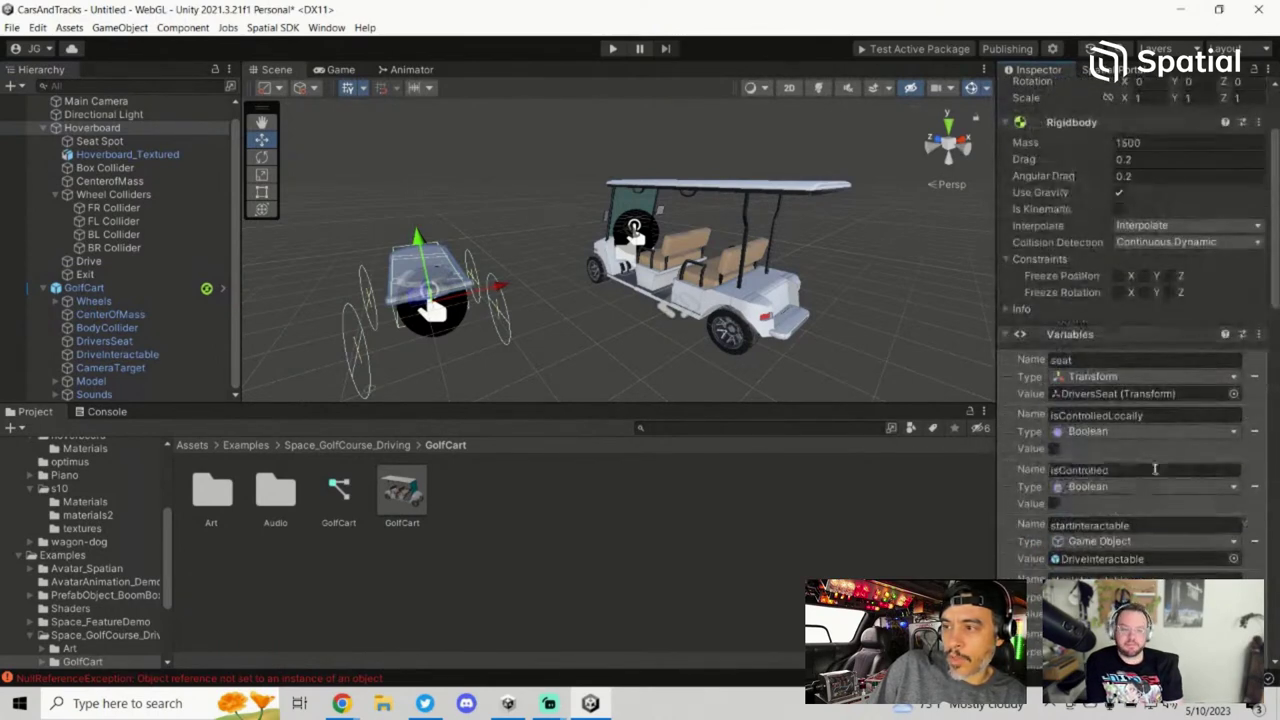
mouse_move(341, 703)
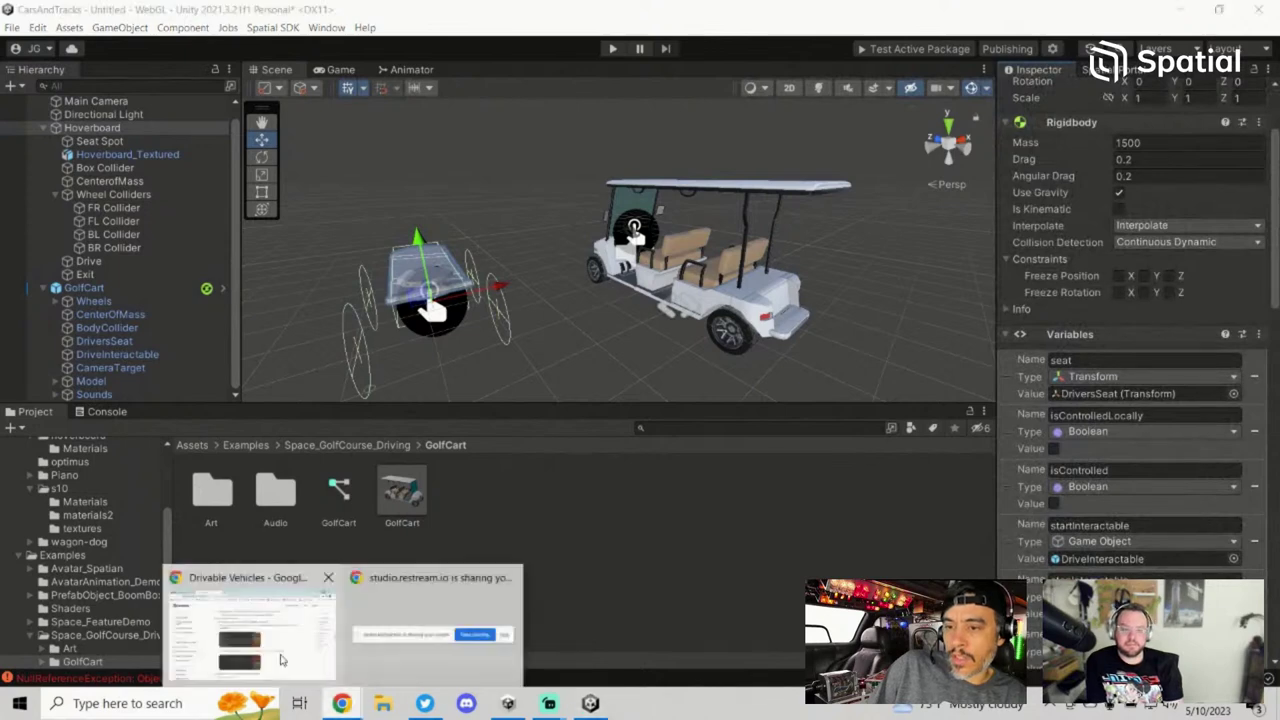
click(250, 615)
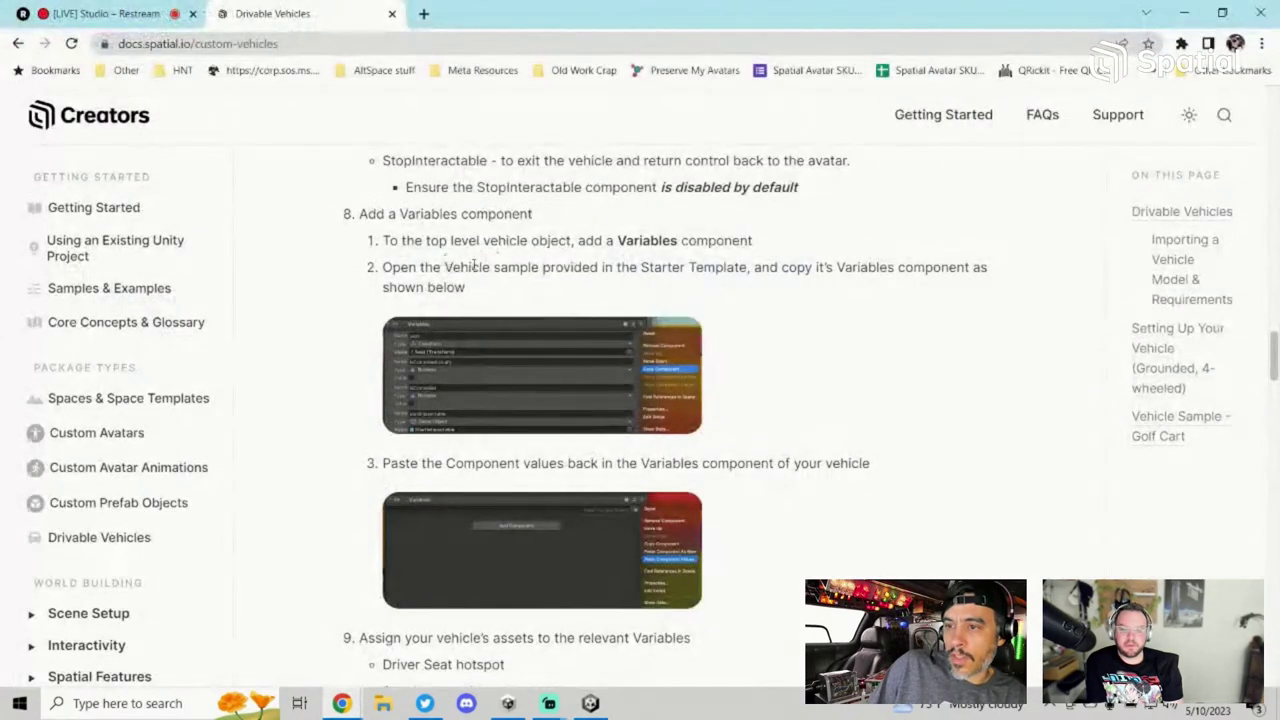
scroll(585, 368, down, 1)
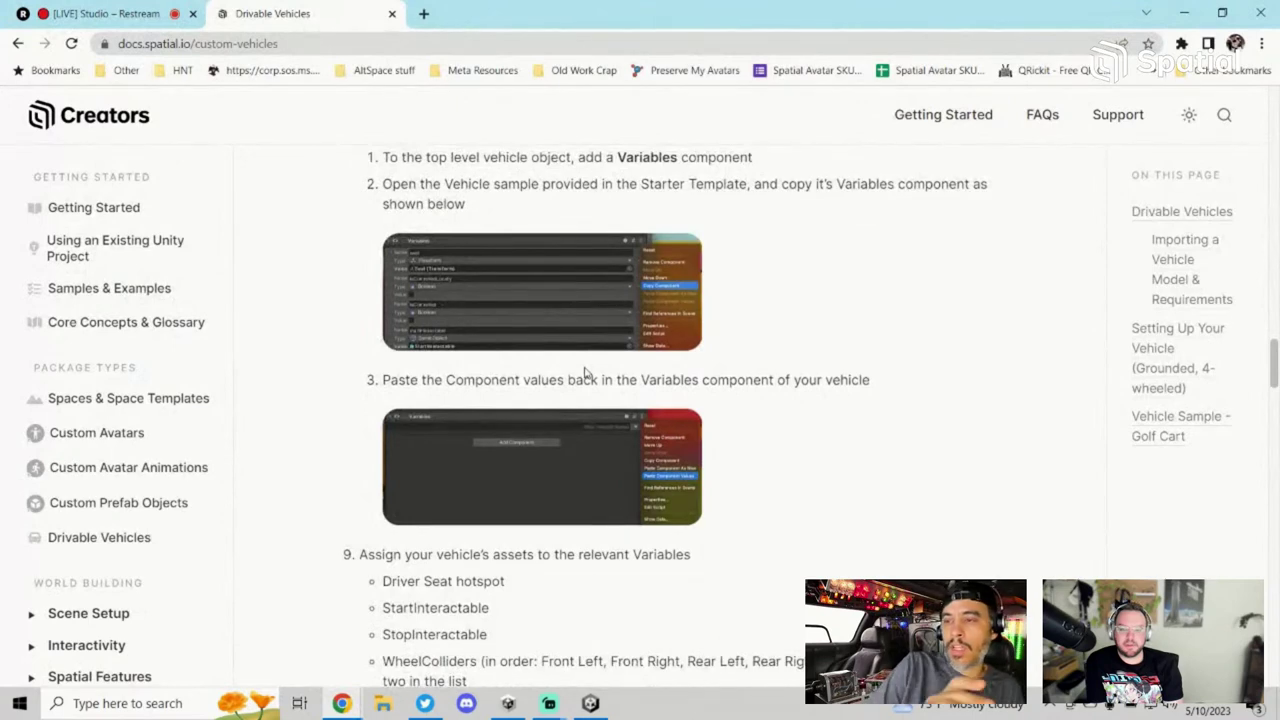
click(1184, 13)
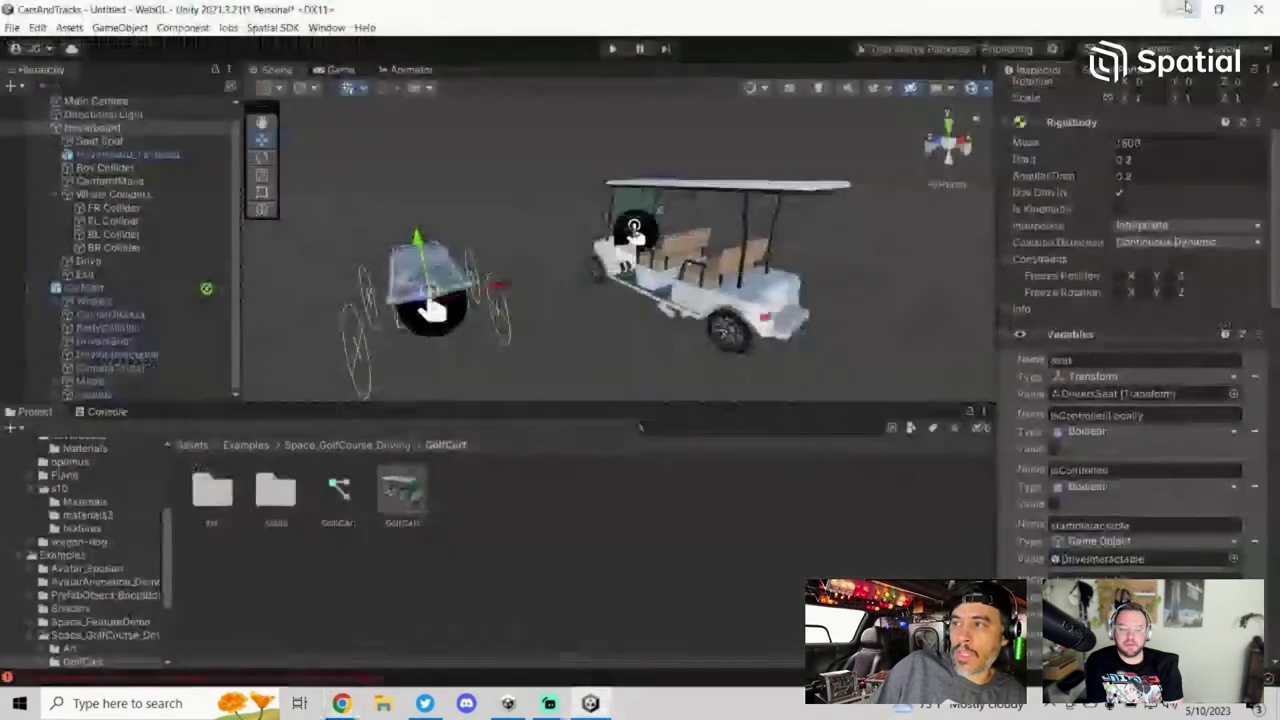
Step: Delete the GolfCart from the scene and select the Hoverboard to review the entries in its Variables component
scroll(1210, 424, down, 1)
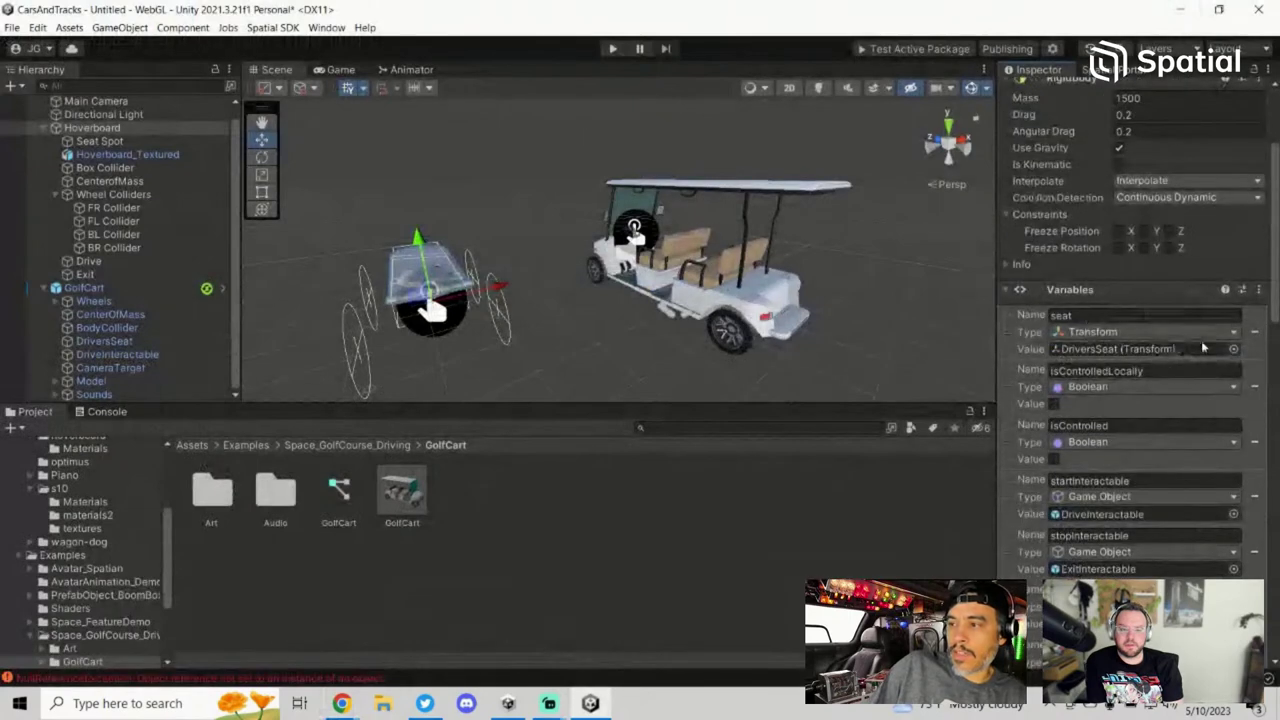
scroll(1192, 322, down, 3)
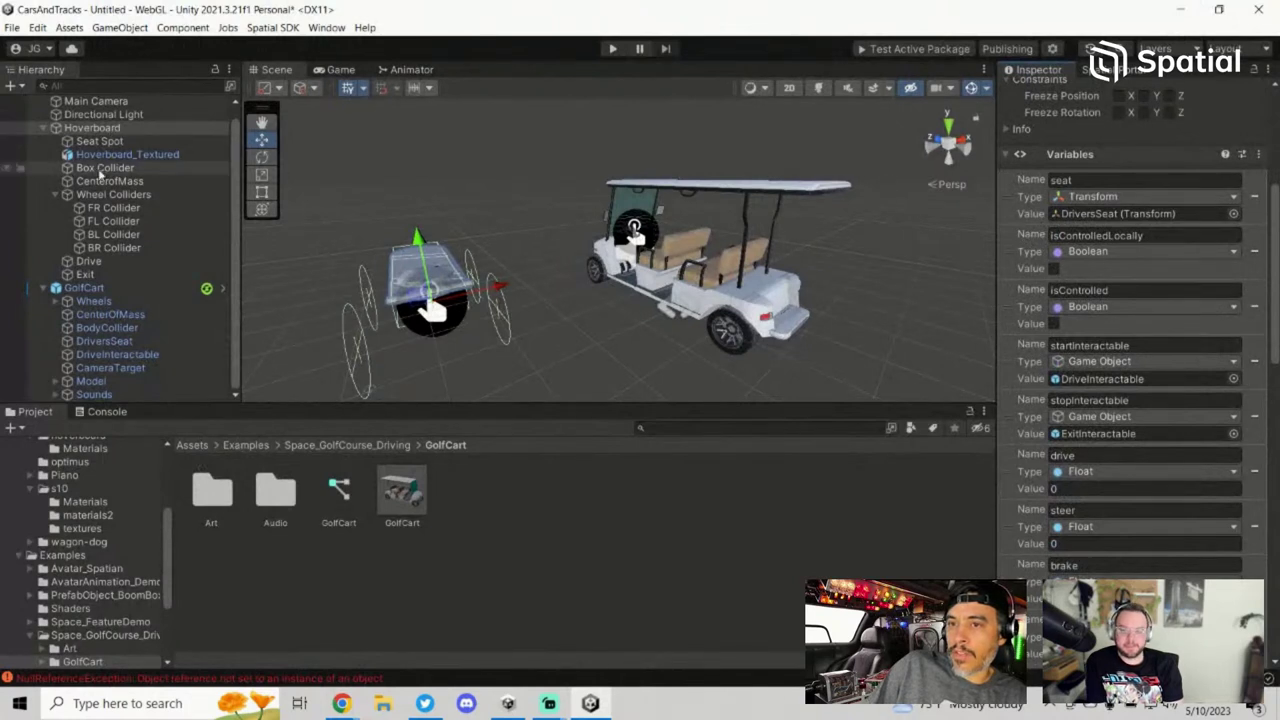
click(123, 288)
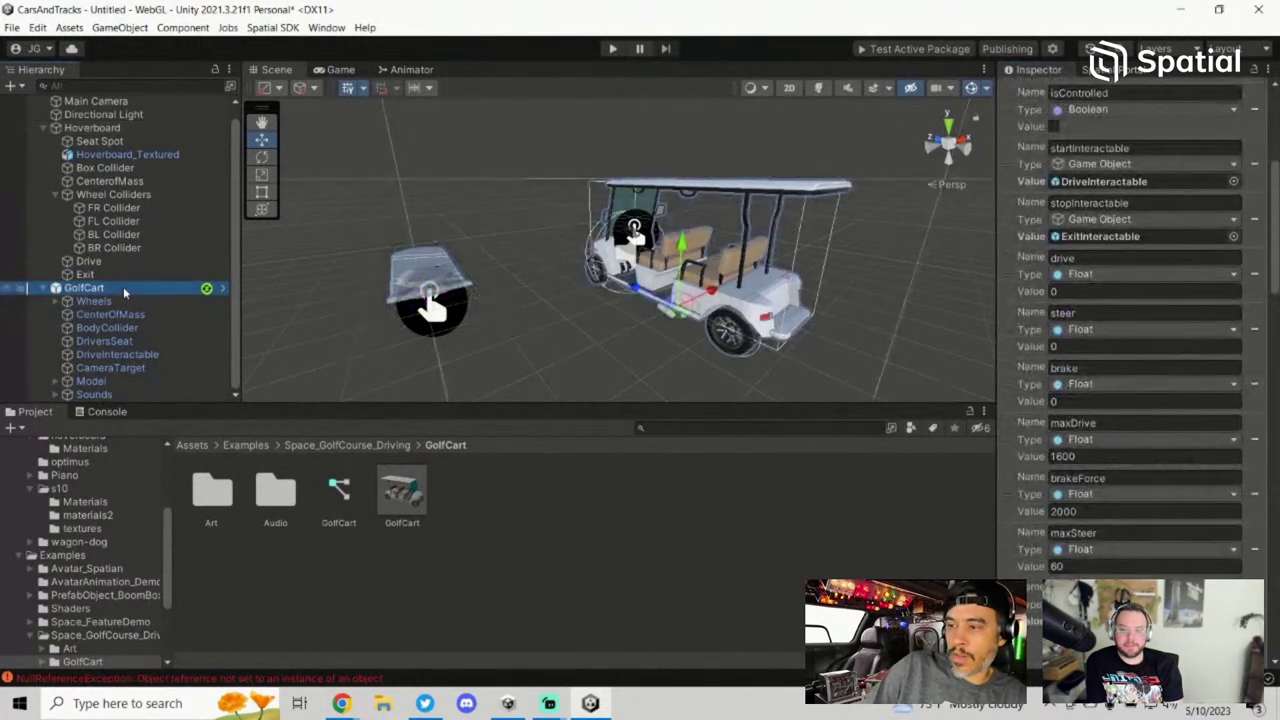
key(Delete)
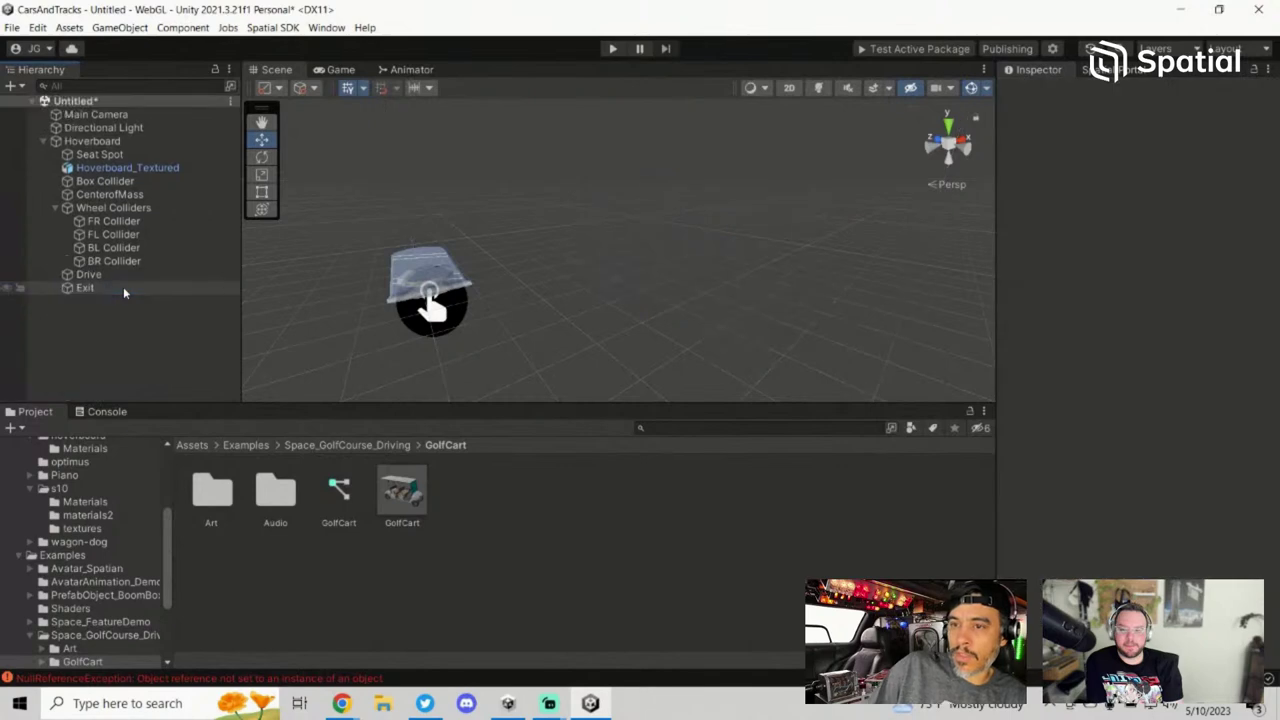
click(100, 141)
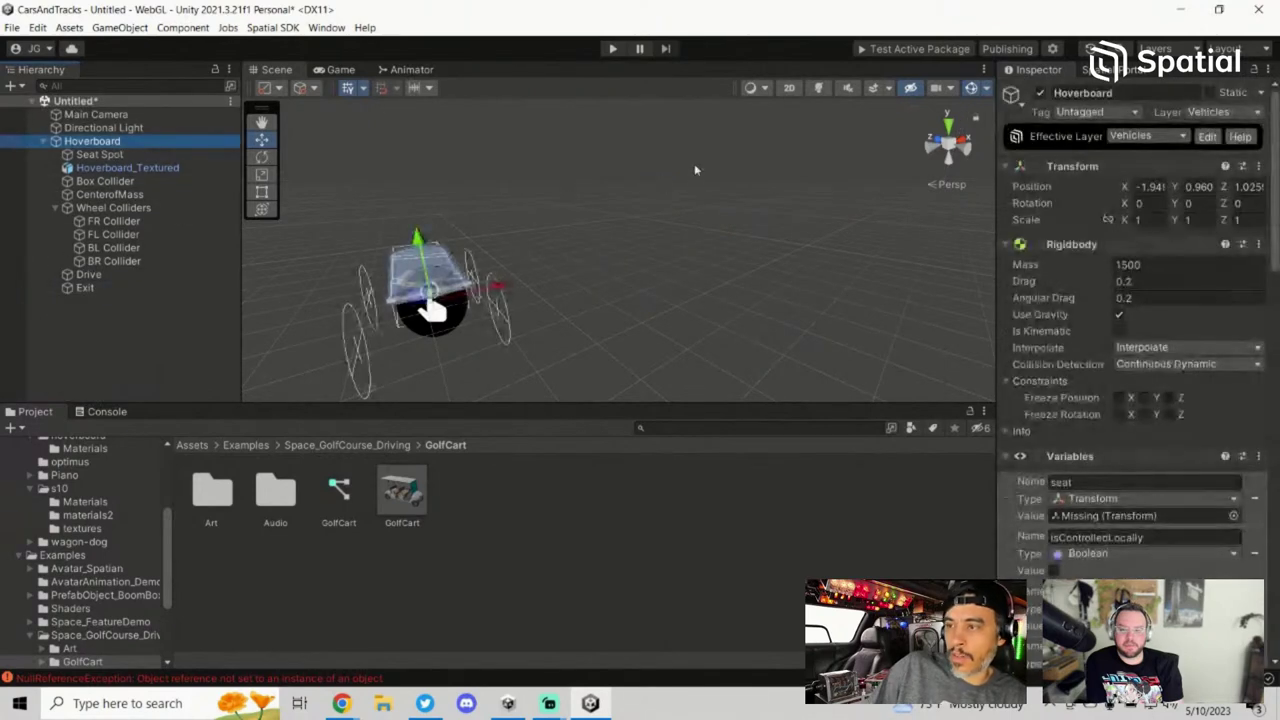
scroll(1187, 533, down, 3)
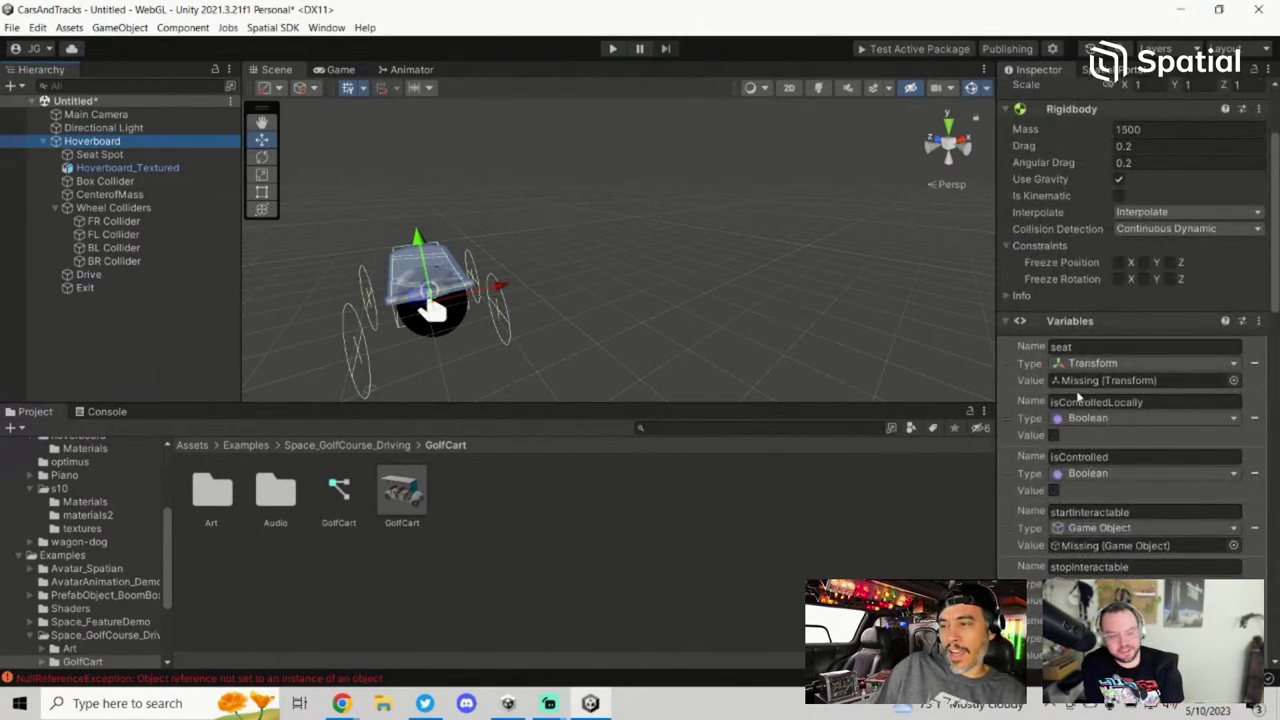
scroll(1087, 478, down, 4)
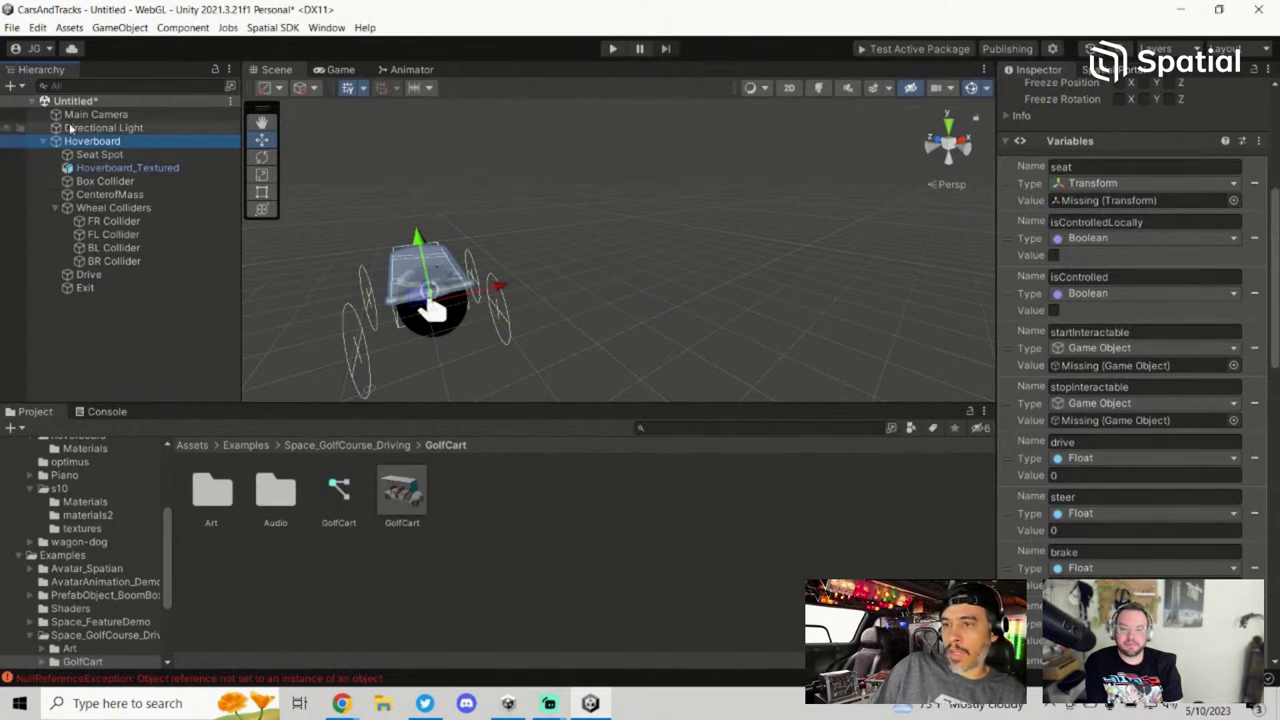
Step: Assign the Seat Spot to the Hoverboard's seat variable, Drive to startInteractable and Exit to stopInteractable
drag(1082, 222, 1123, 200)
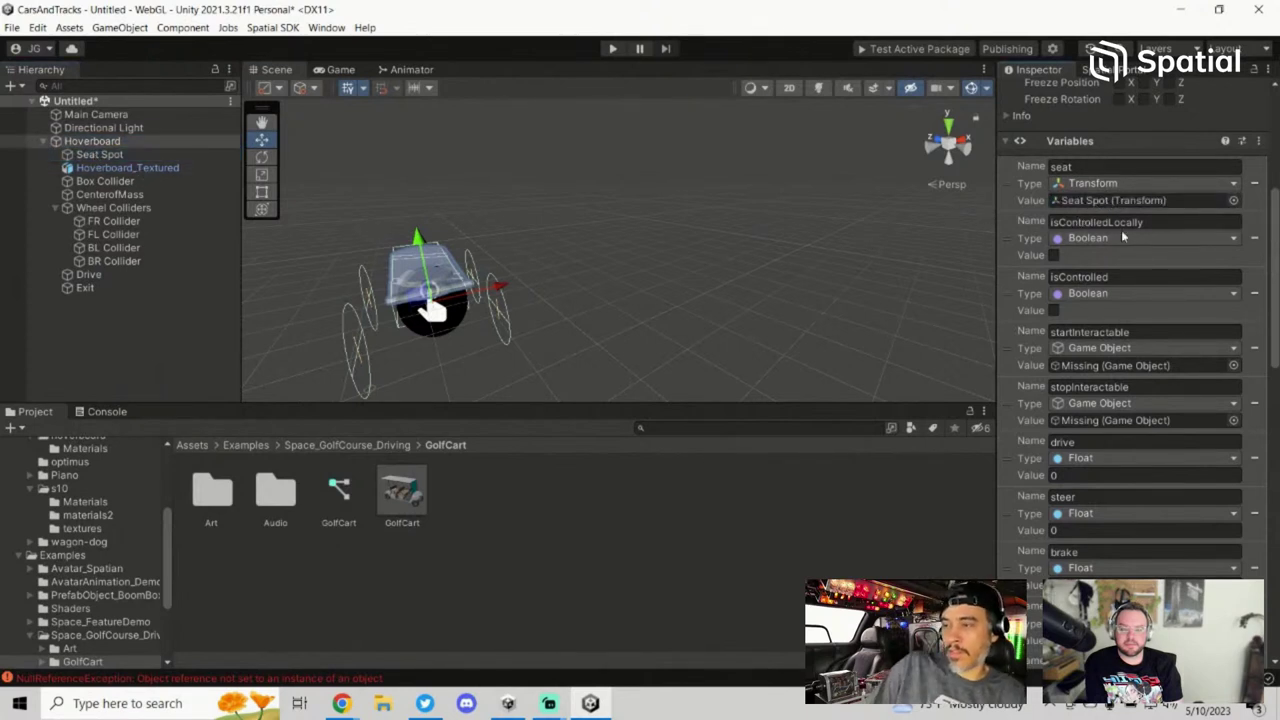
scroll(1108, 358, down, 1)
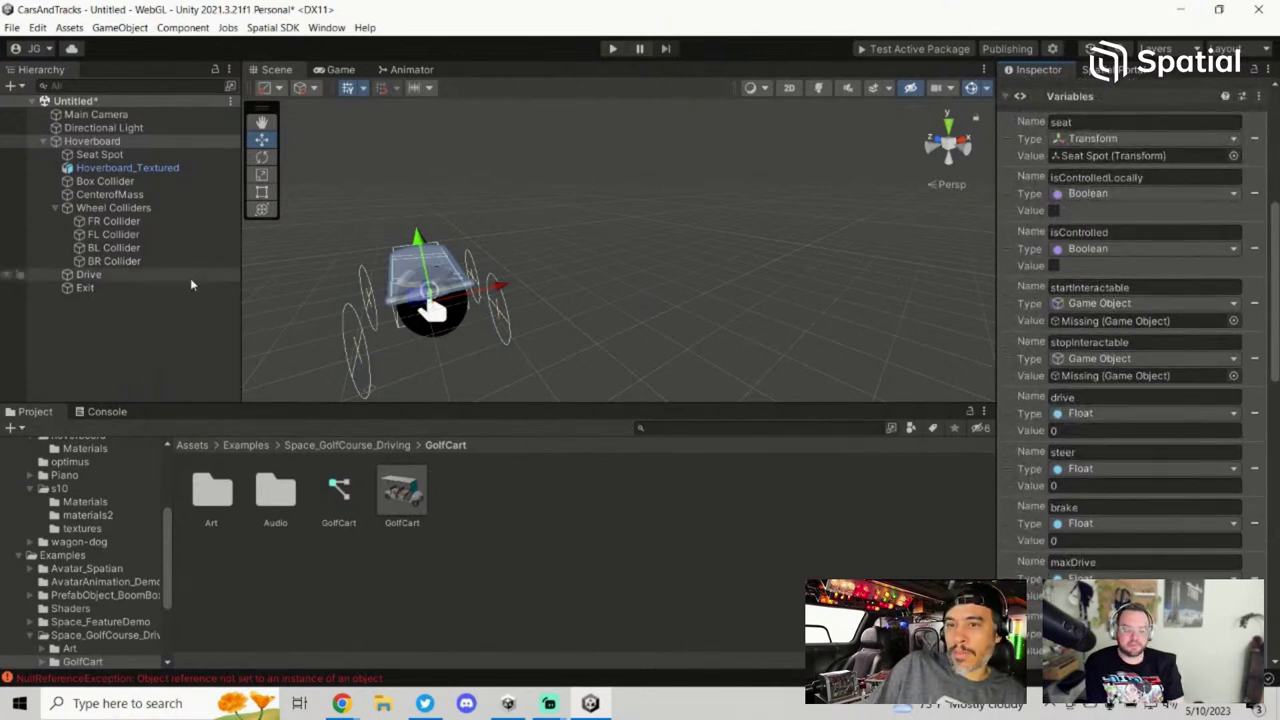
drag(109, 276, 1115, 370)
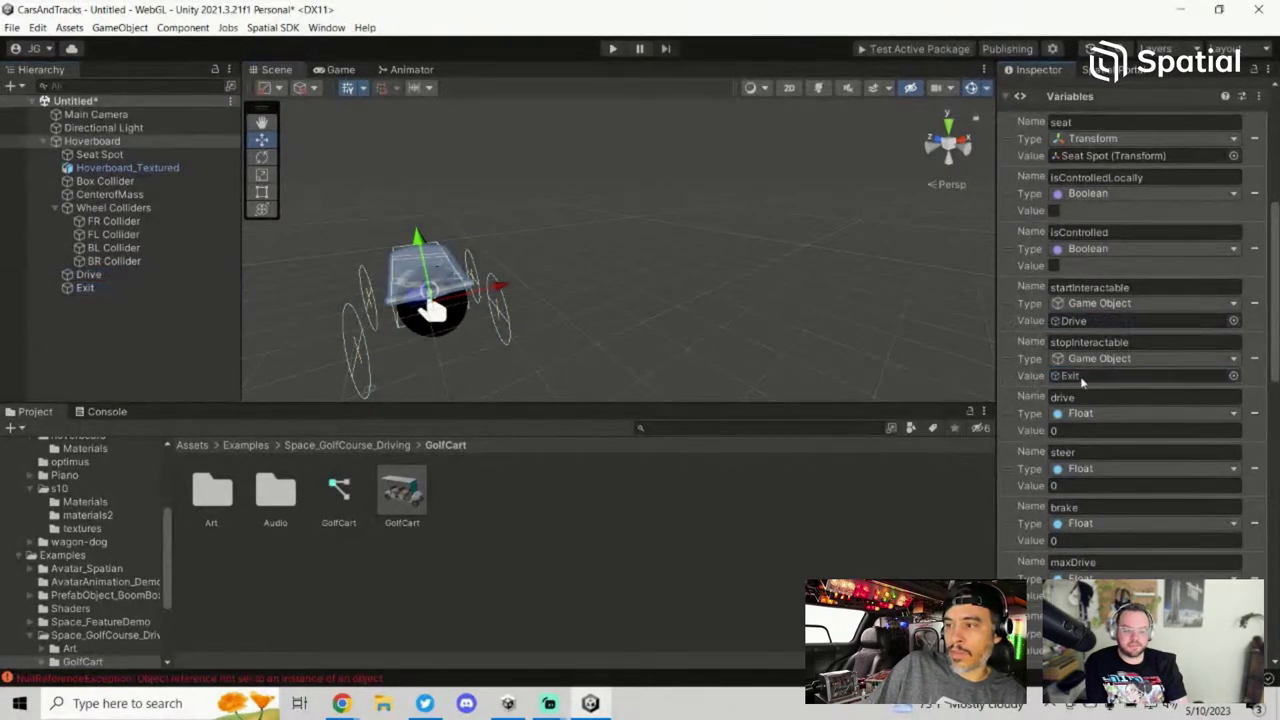
Step: Fill the allWheels list with the FL, FR, BL and BR Colliders in that order and check the backWheels entries against it
scroll(1117, 360, down, 10)
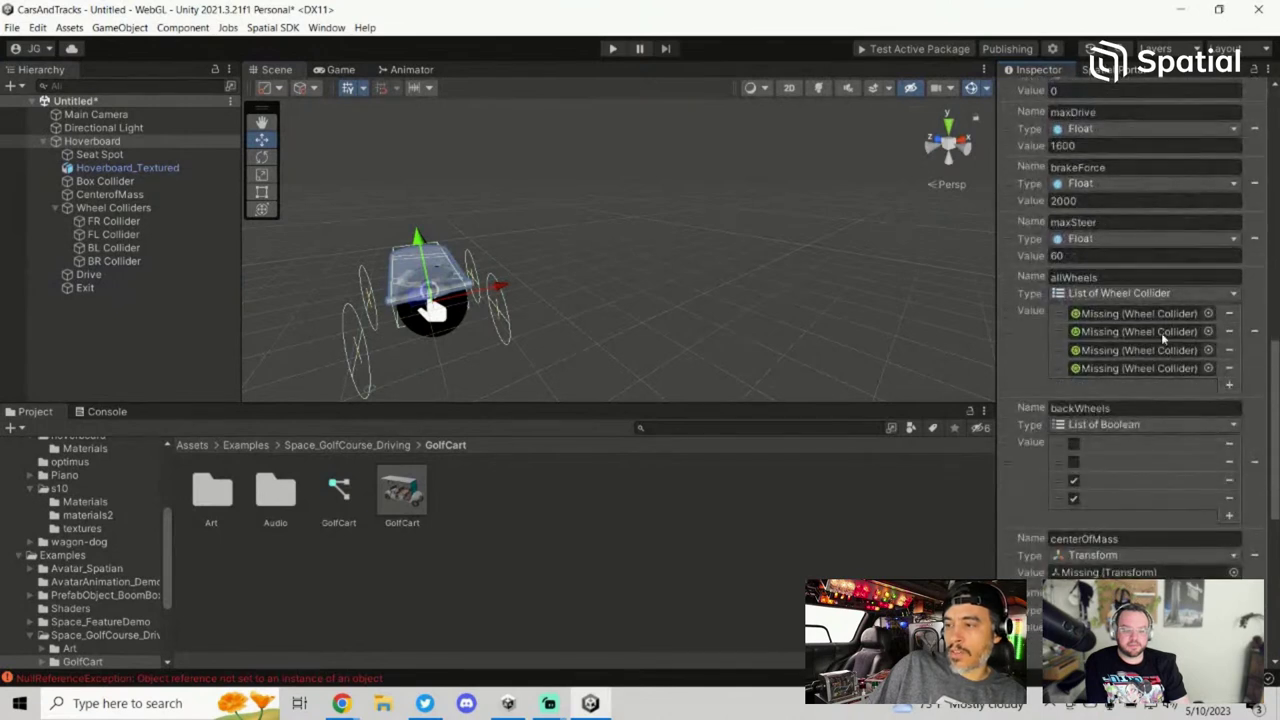
drag(113, 221, 1140, 316)
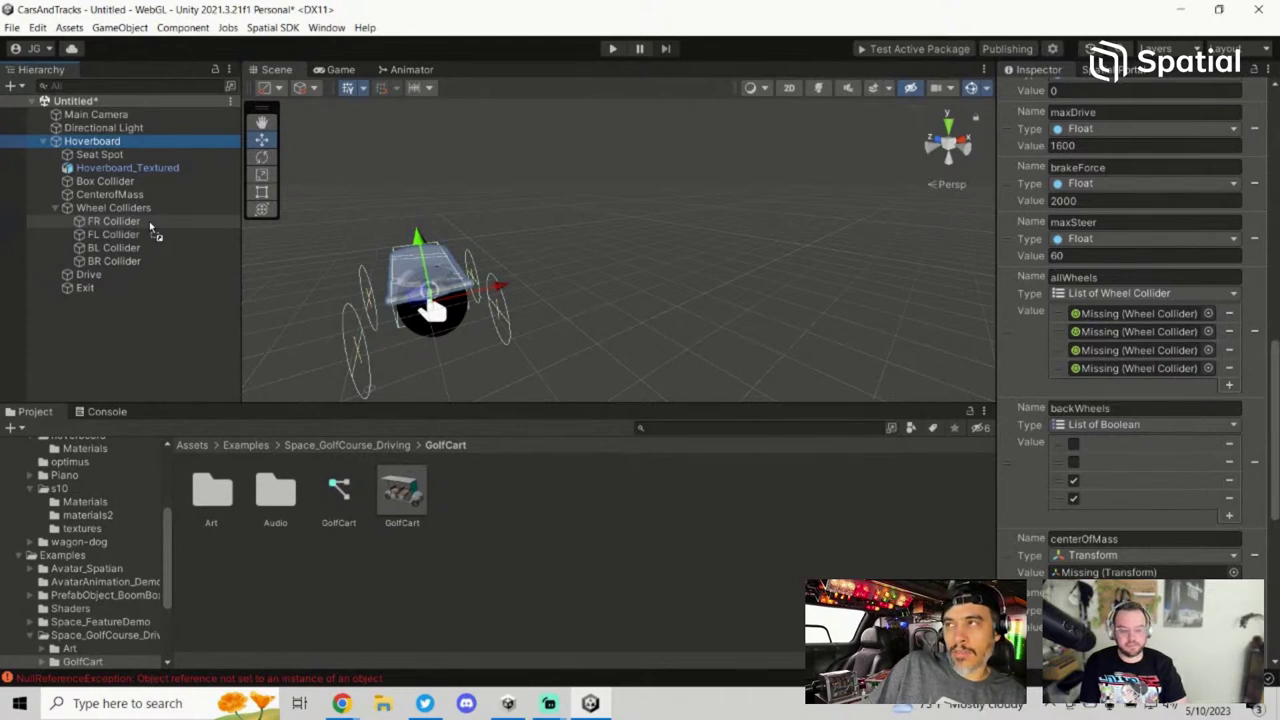
drag(149, 221, 1105, 336)
drag(110, 234, 1160, 318)
drag(108, 247, 1102, 368)
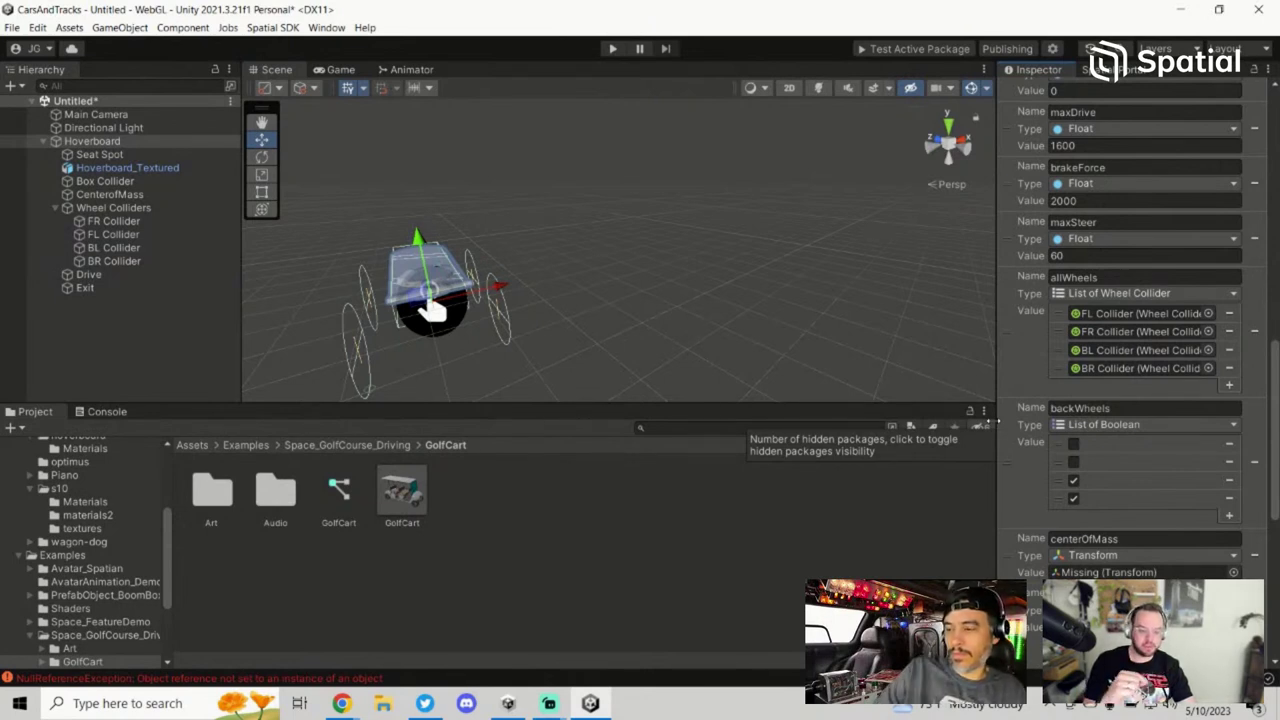
scroll(1110, 313, down, 3)
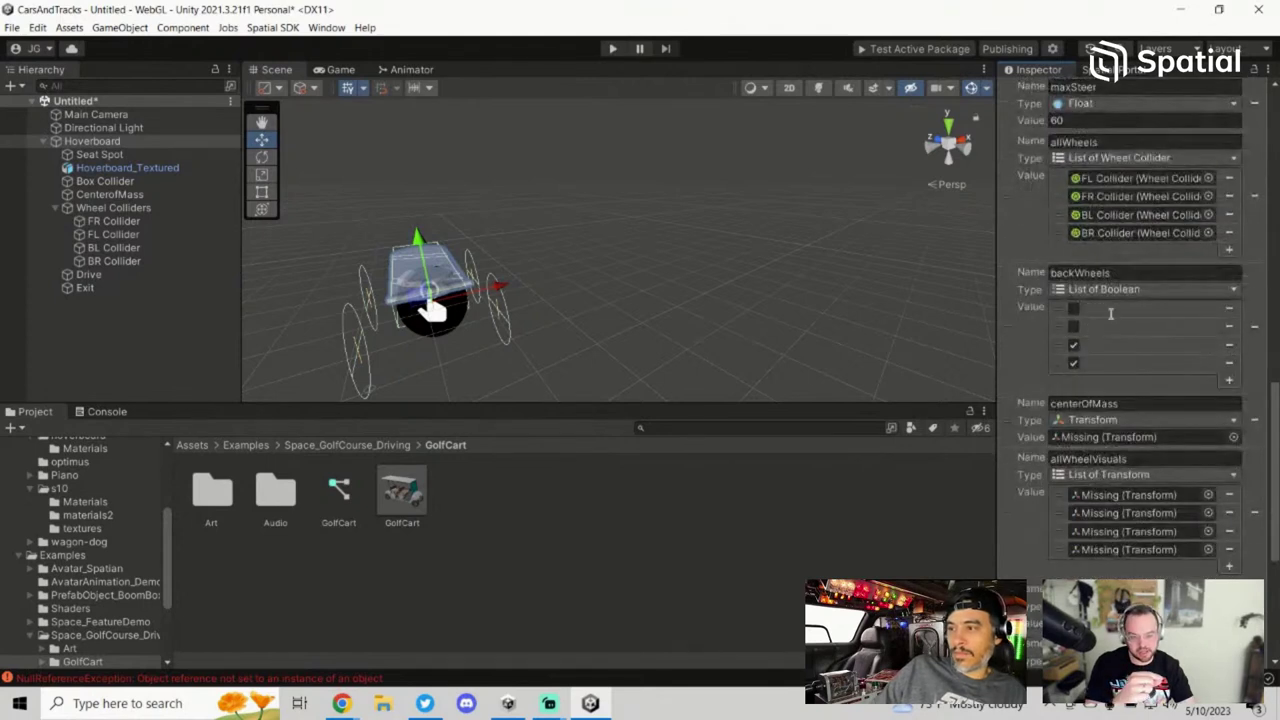
scroll(1184, 429, up, 1)
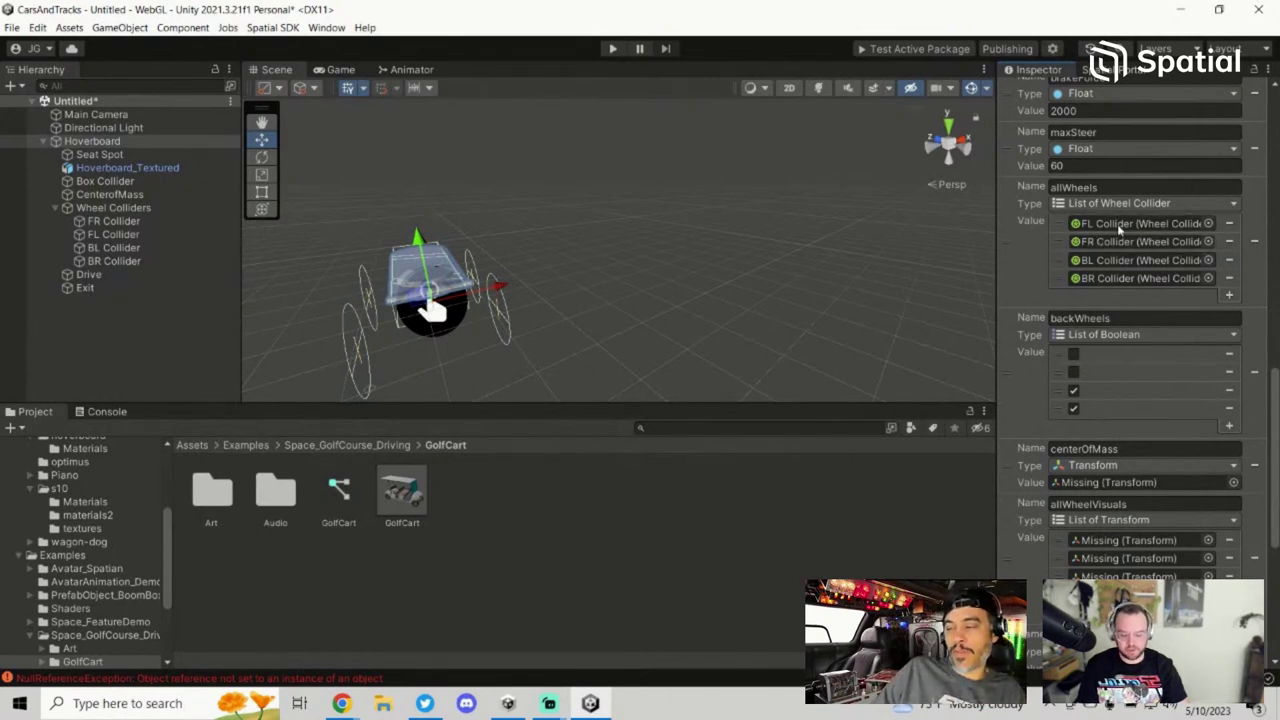
scroll(1117, 382, down, 2)
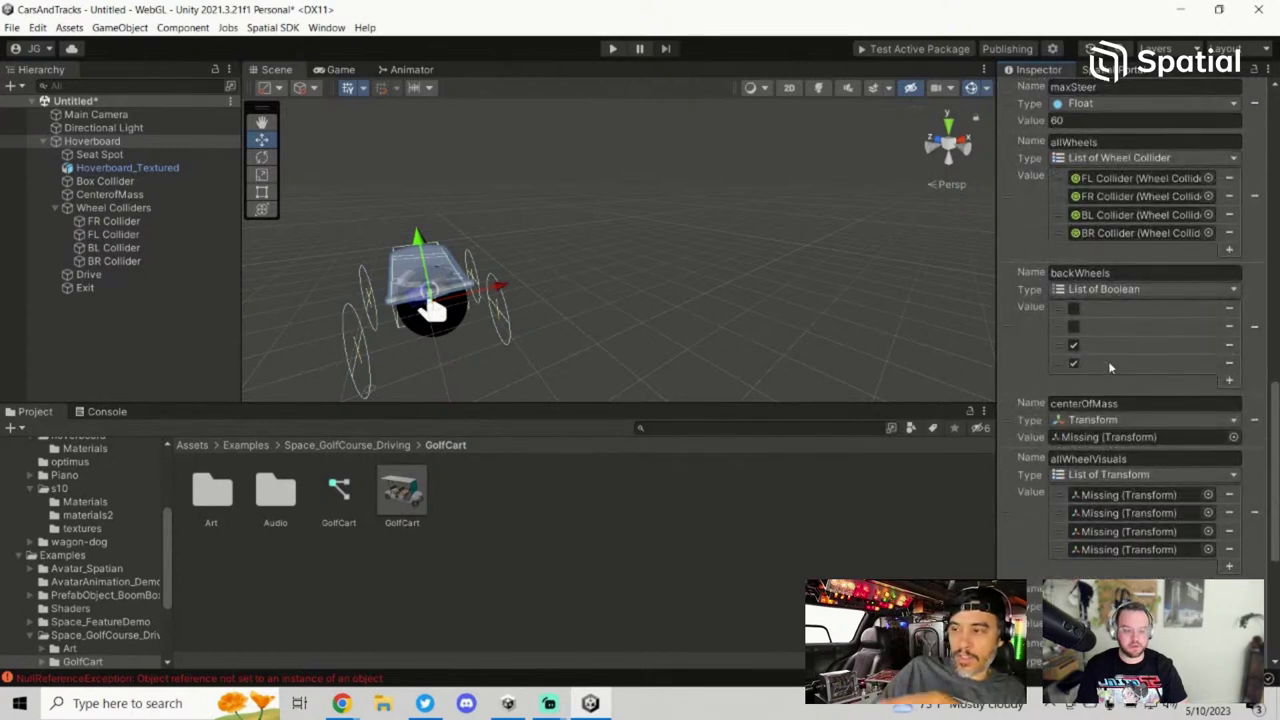
click(1073, 344)
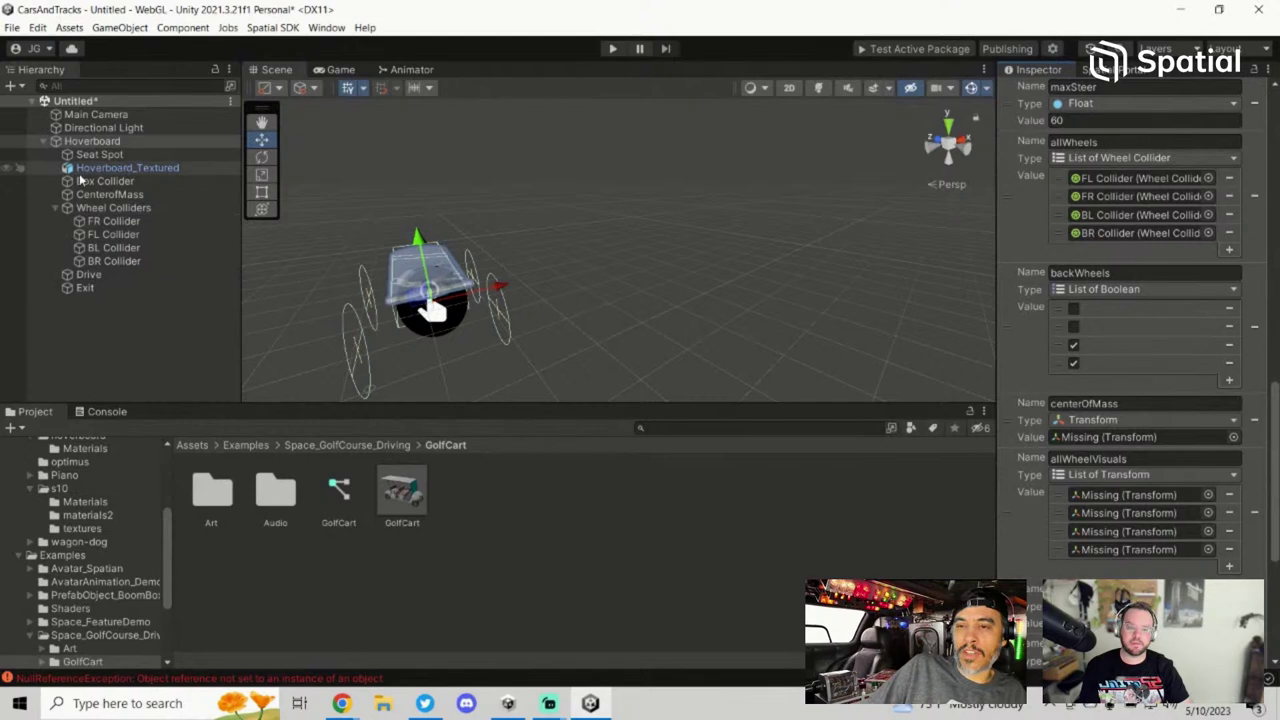
Step: Create an empty child object named FR under Hoverboard_Textured and duplicate it three times
right_click(87, 170)
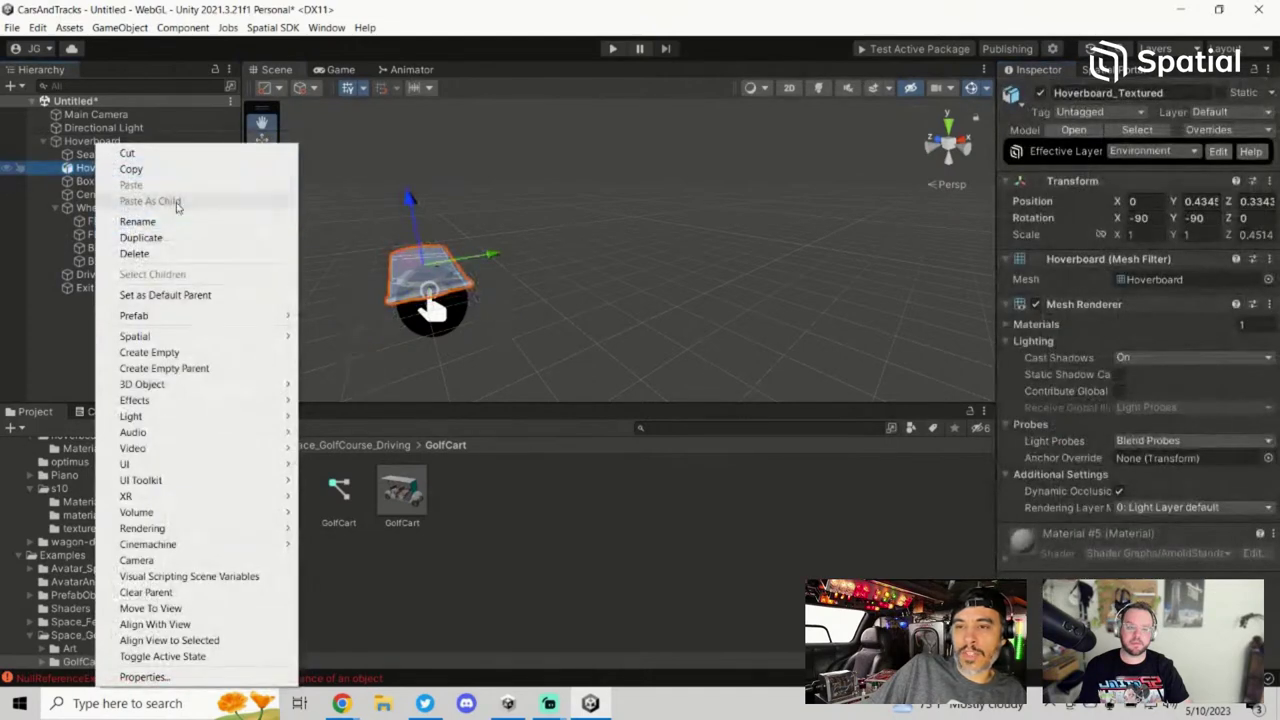
click(160, 353)
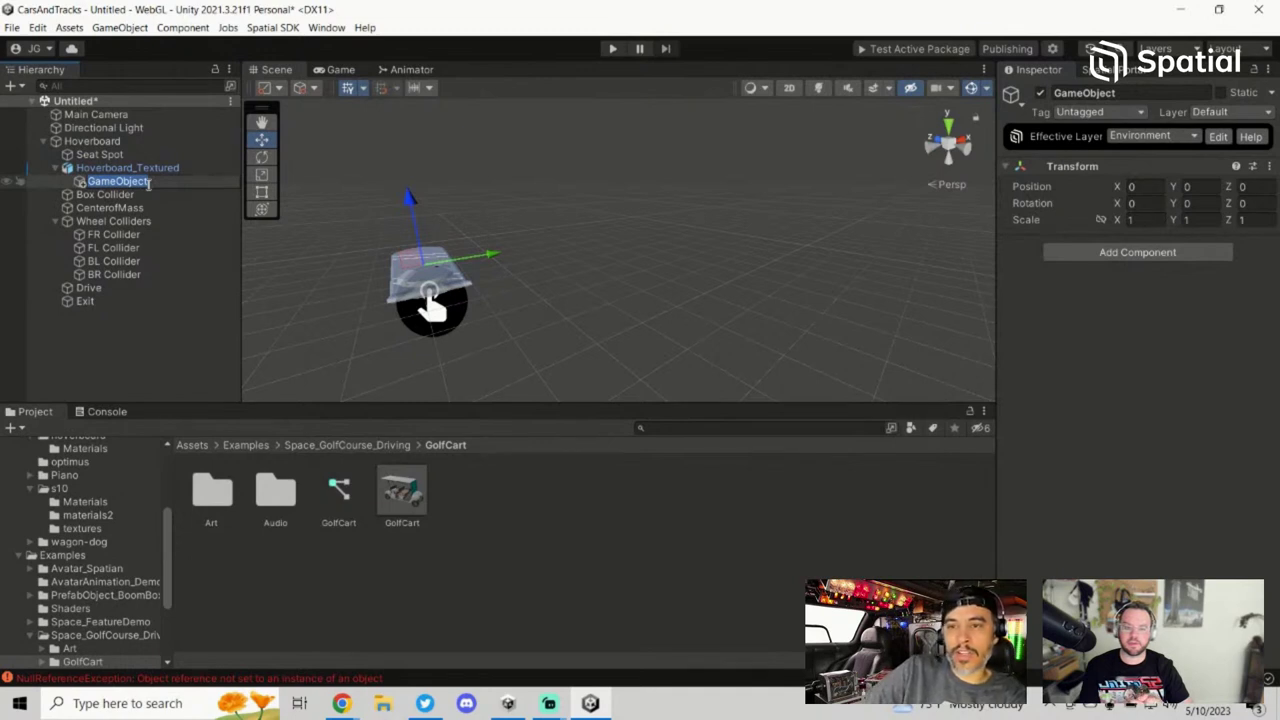
text(FR)
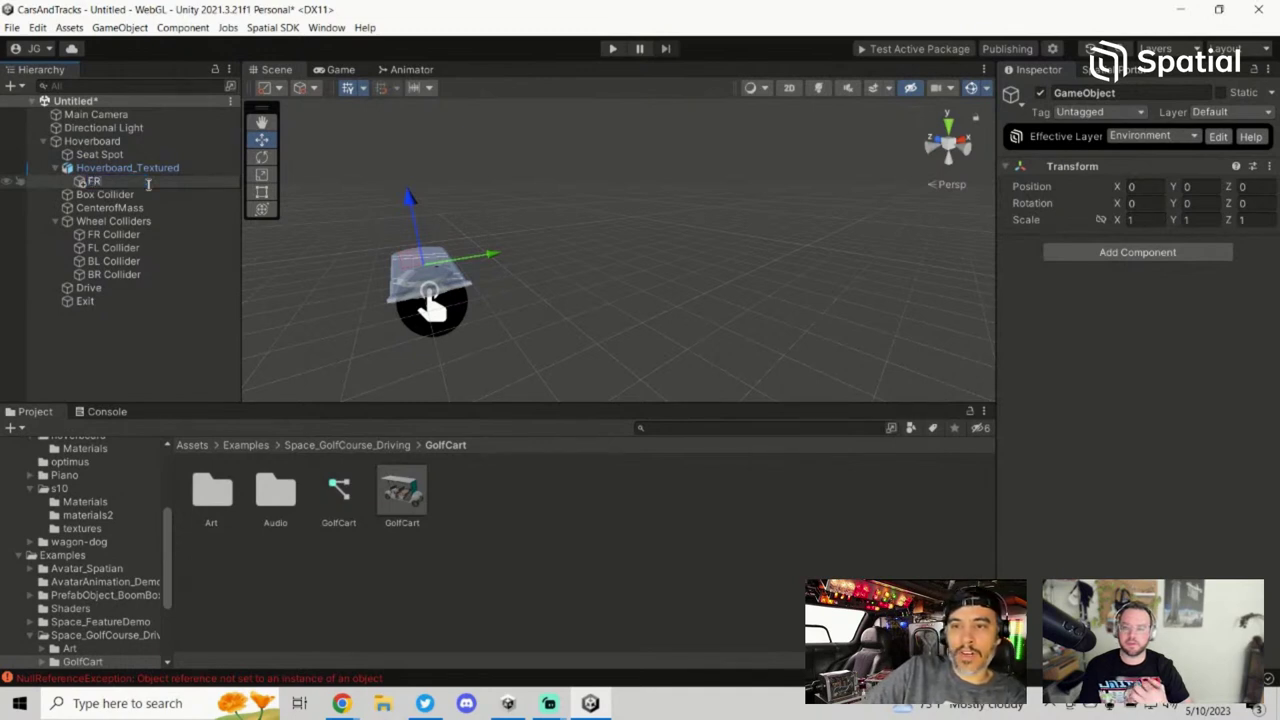
key(Return)
right_click(151, 170)
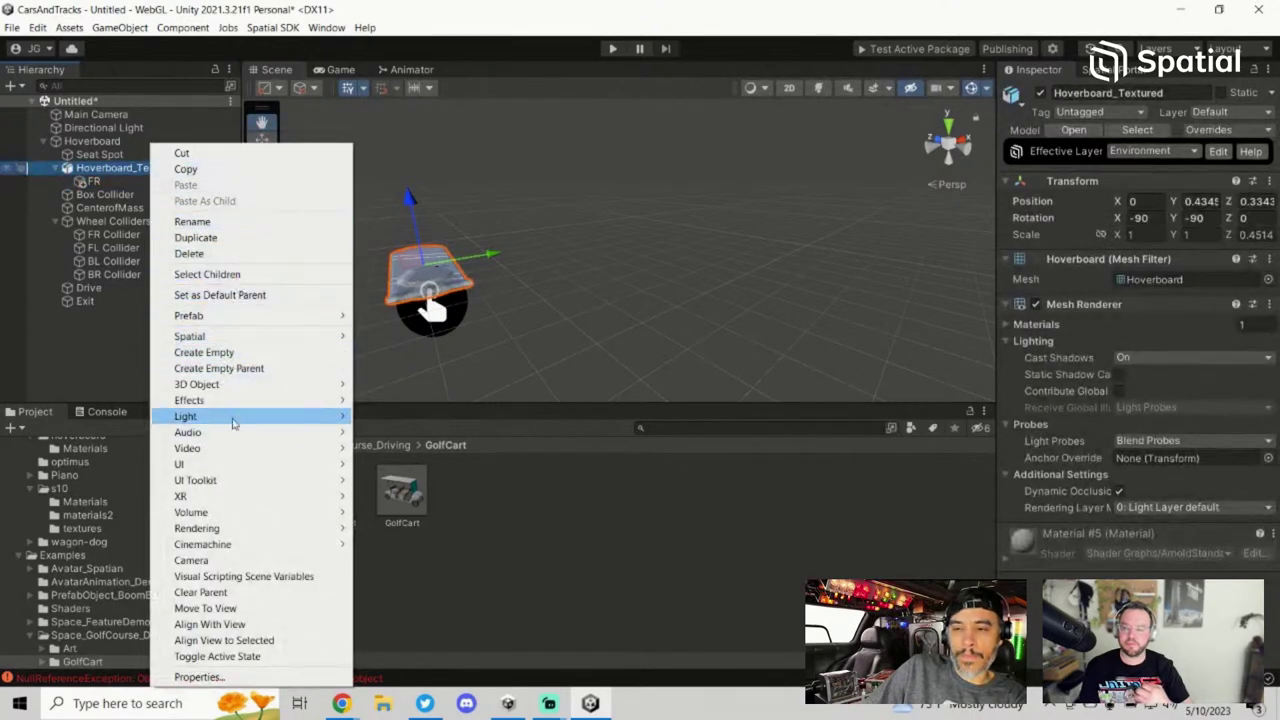
click(108, 183)
key(ctrl+d)
key(ctrl+d)
key(ctrl+d)
Step: Rename the first duplicate of the FR object as FL
click(117, 196)
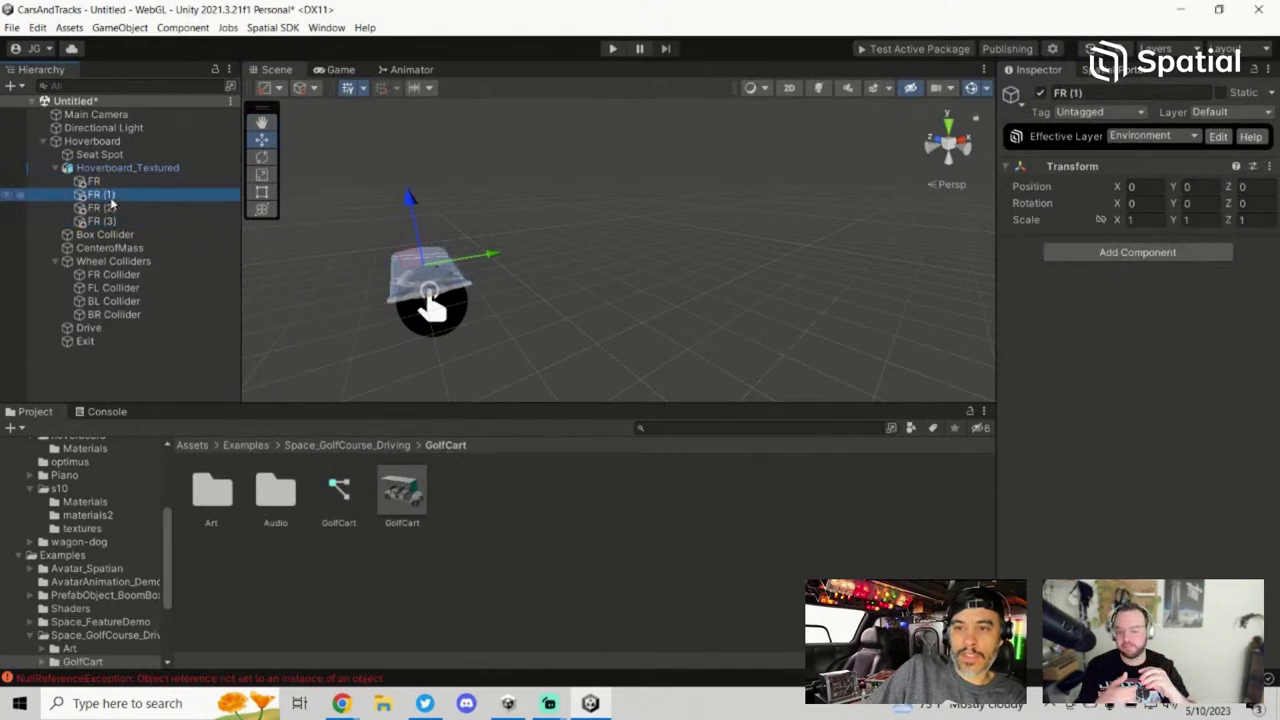
key(f)
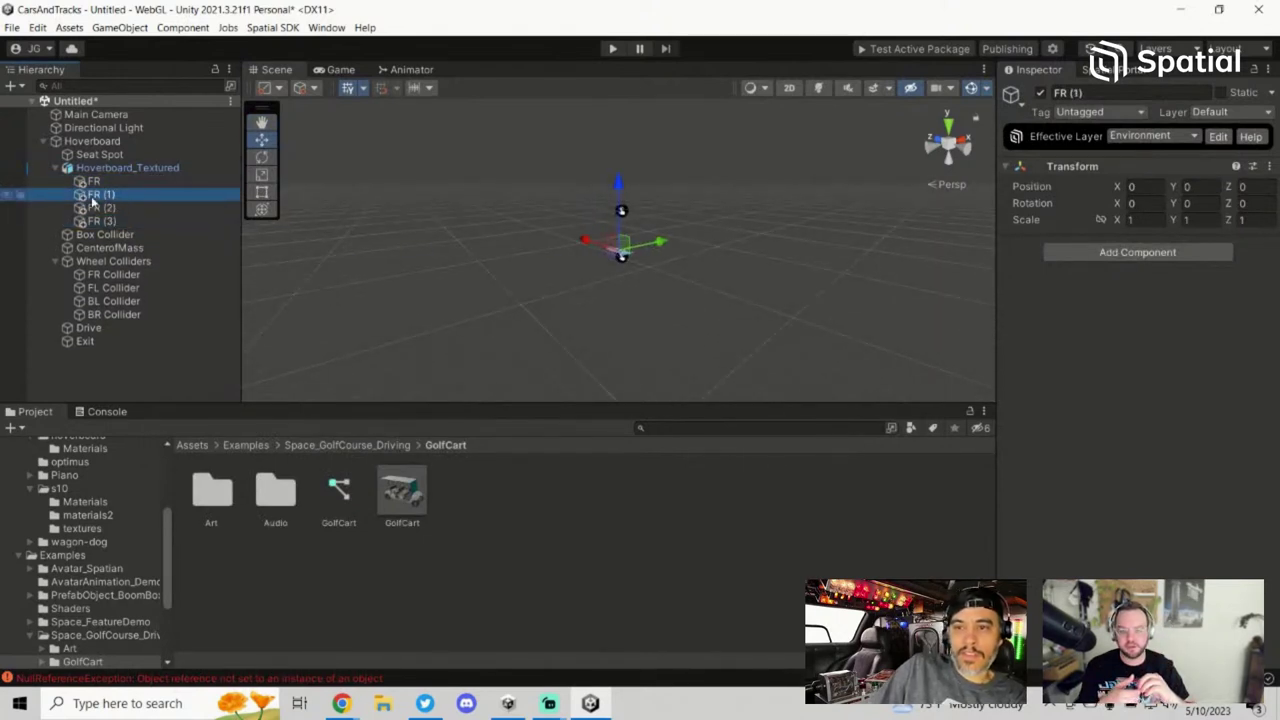
key(F2)
text(FL)
key(Return)
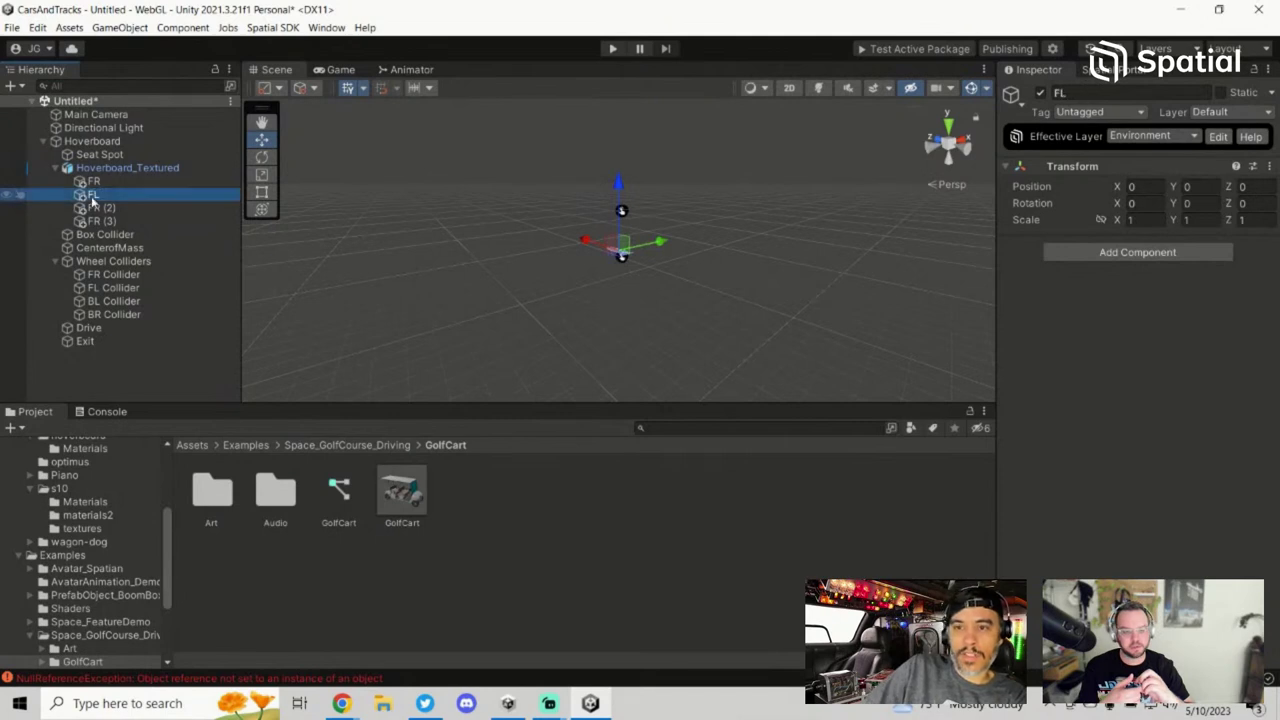
Step: Rename the remaining two duplicates under Hoverboard_Textured as BL and BR
click(100, 208)
key(F2)
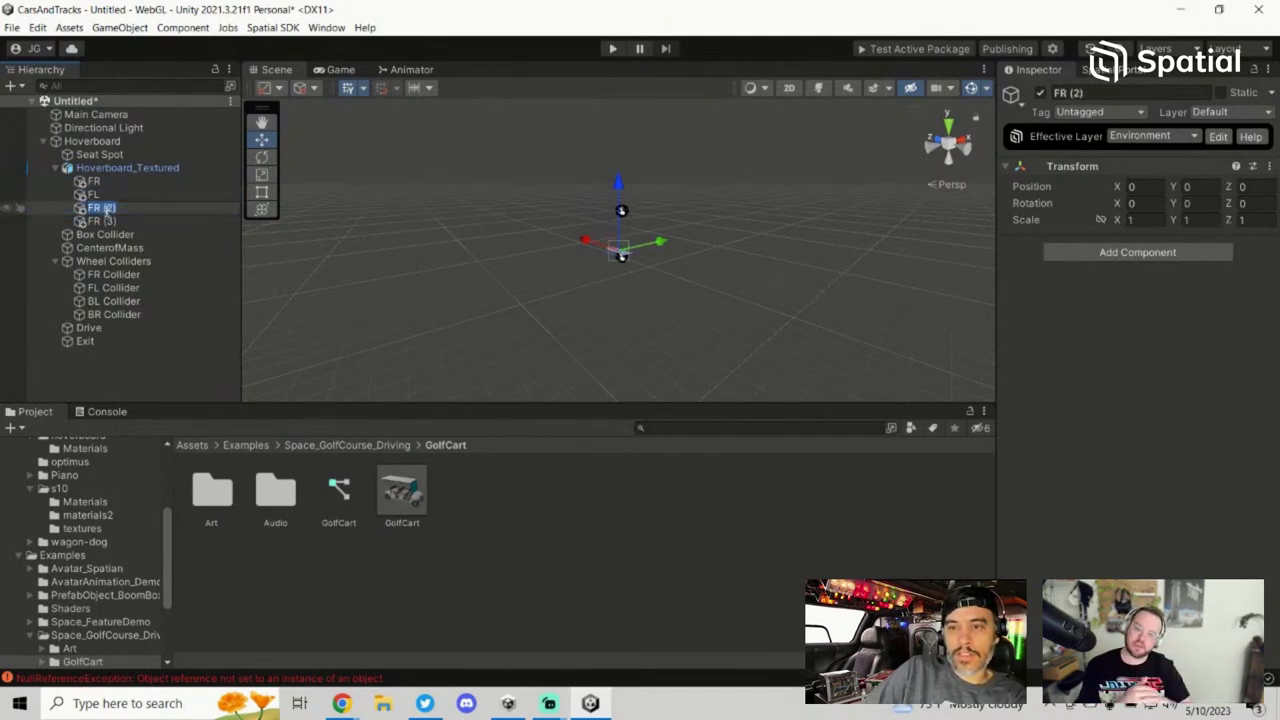
key(BackSpace)
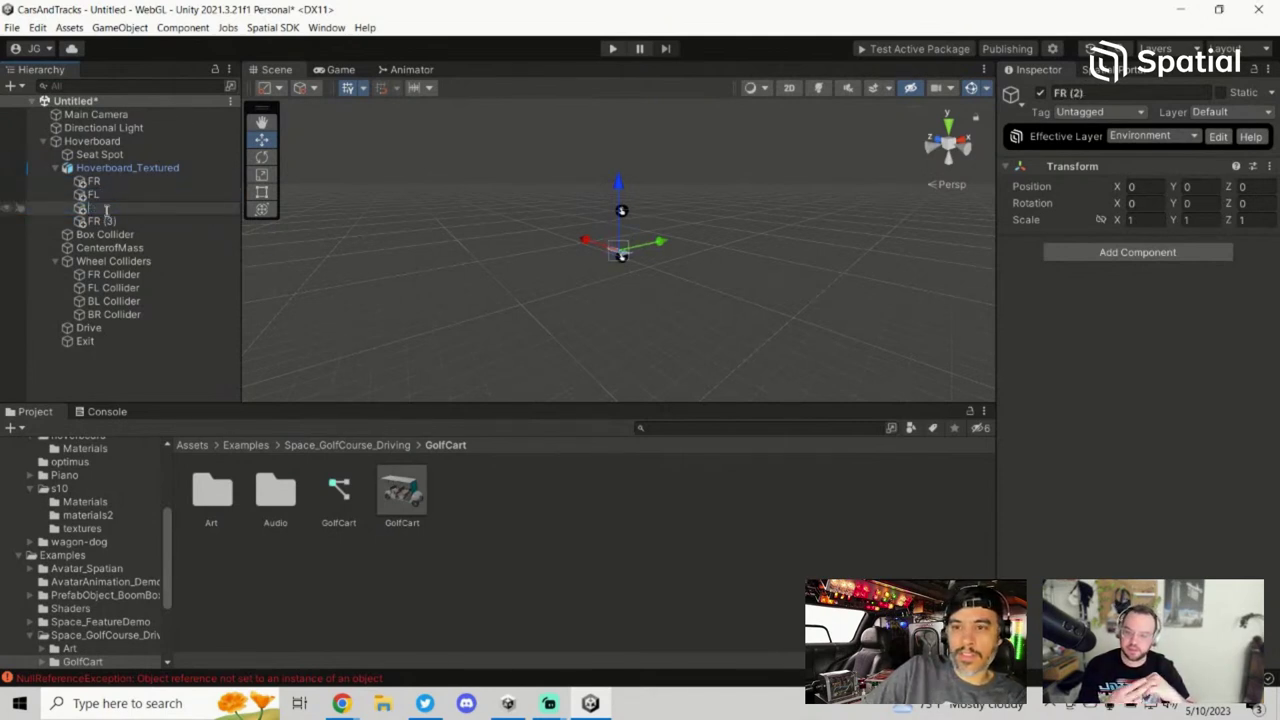
text(BL)
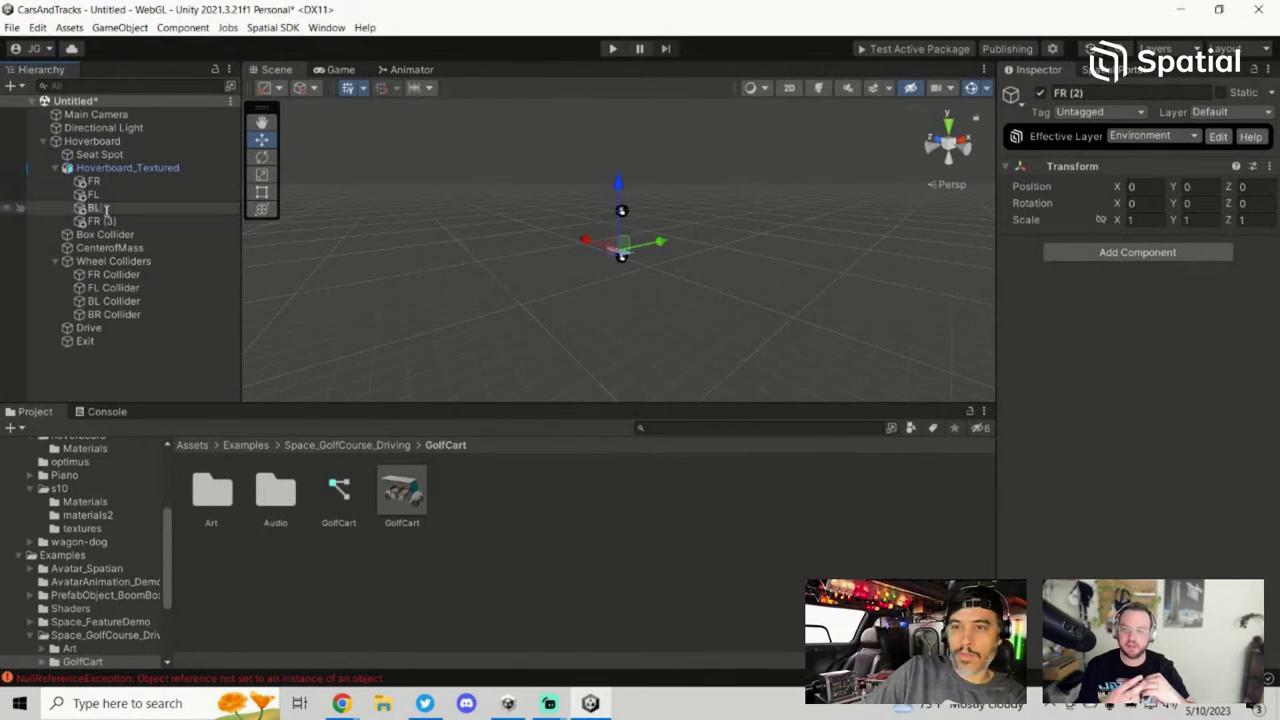
key(Return)
click(106, 220)
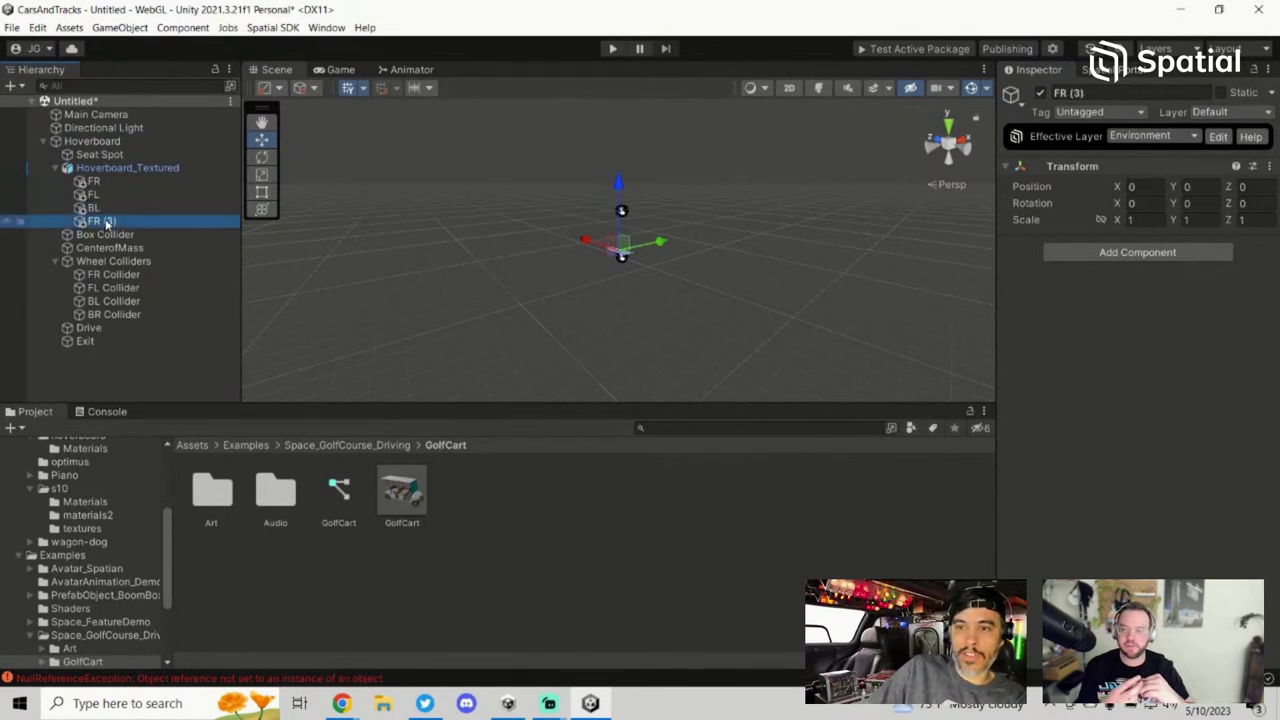
key(F2)
text(BR)
key(Return)
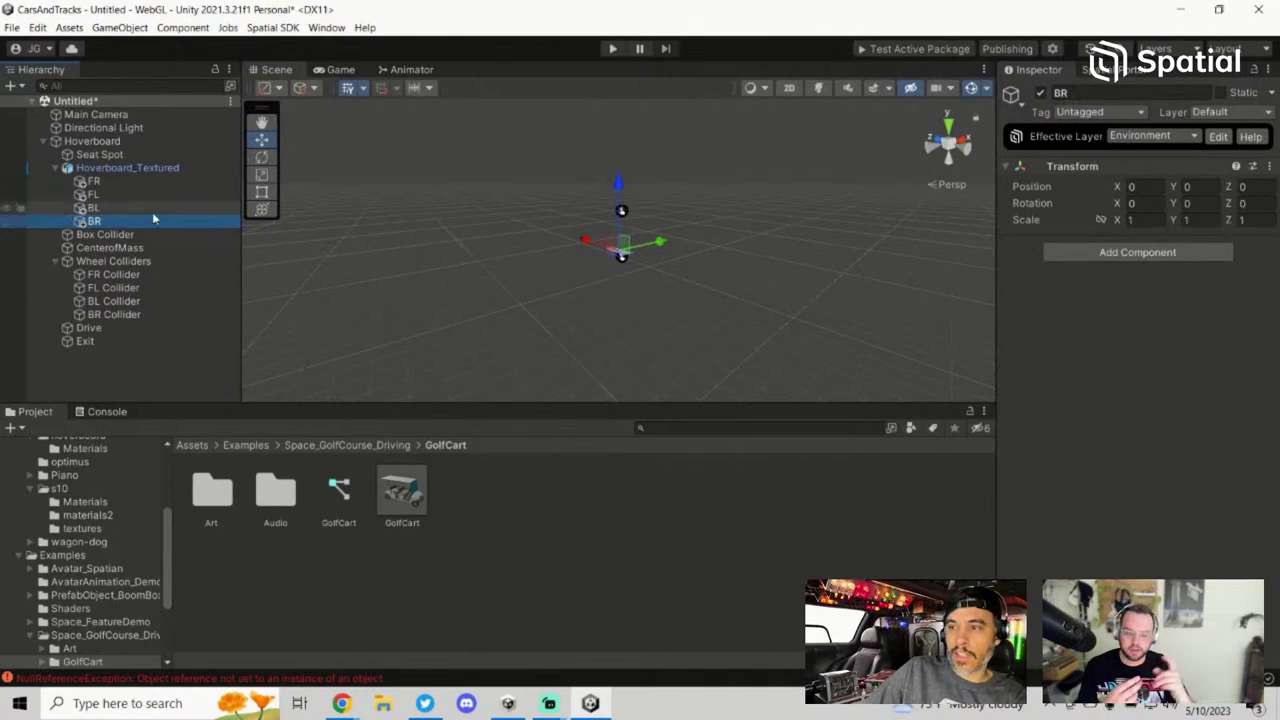
Step: Fill the Hoverboard's allWheelVisuals list with the empty FL, FR, BL and BR objects in that order
alt+drag(569, 263, 470, 310)
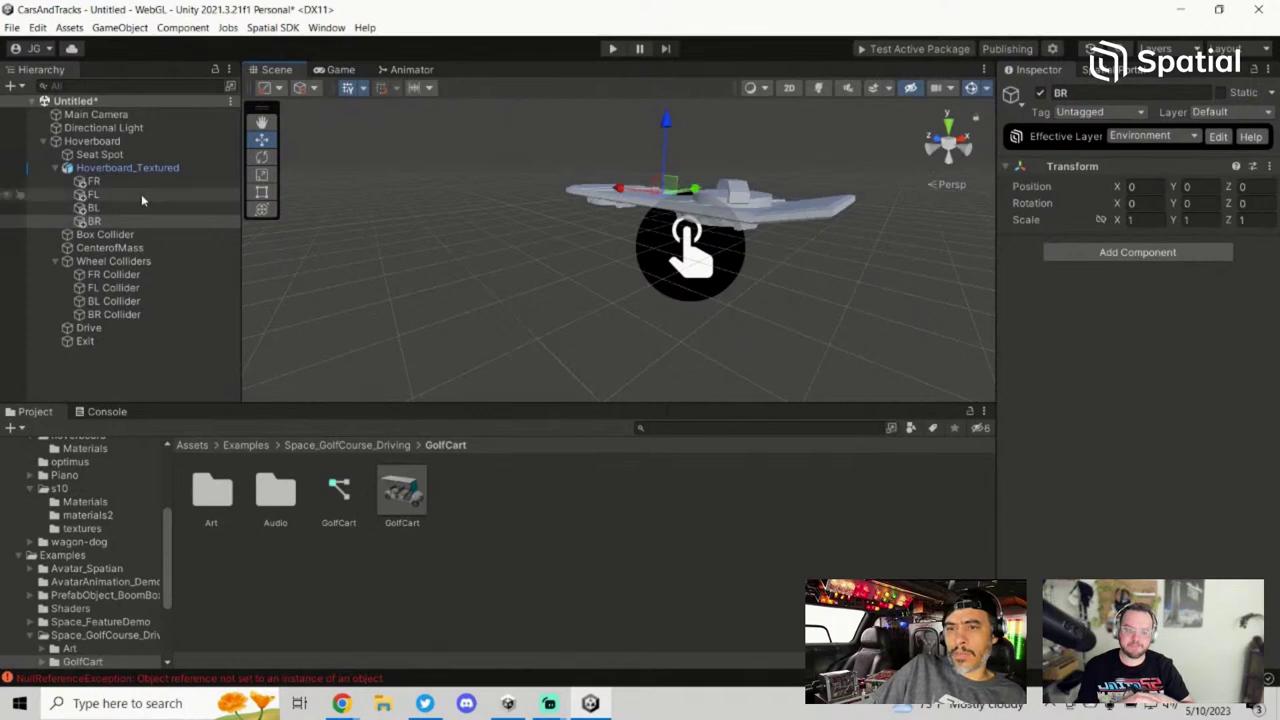
click(92, 141)
scroll(1162, 482, down, 5)
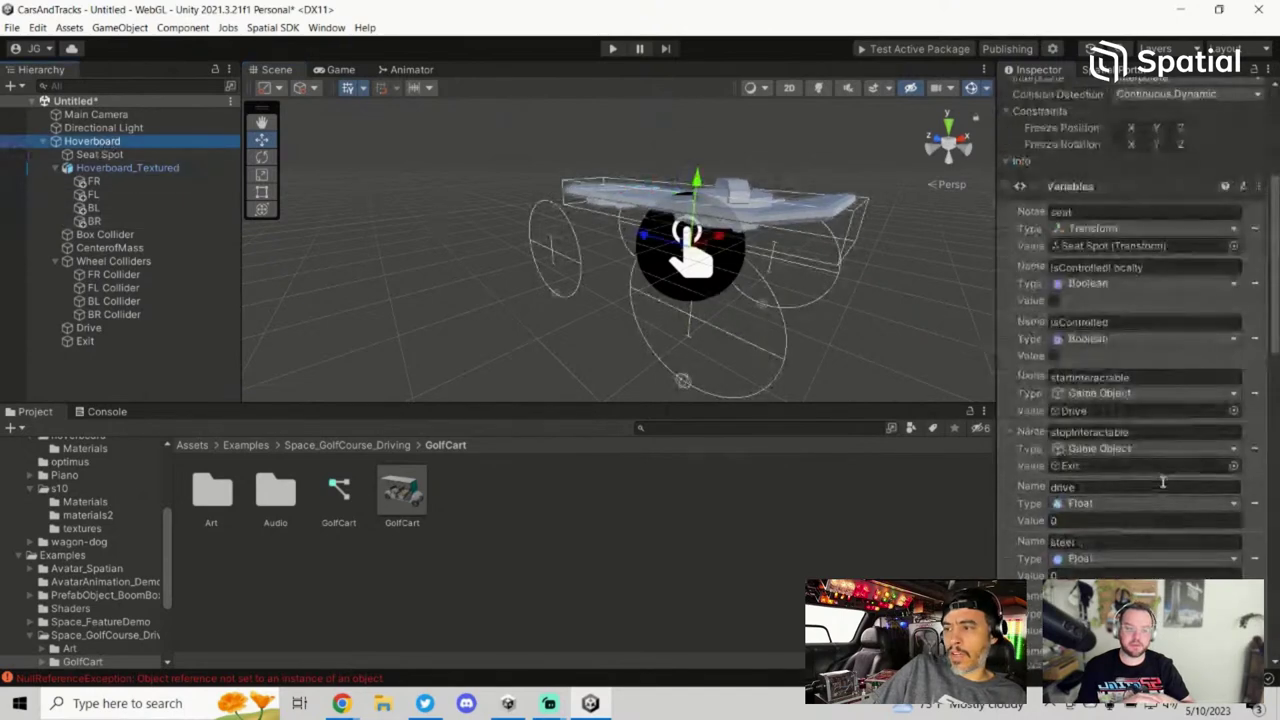
scroll(1162, 482, down, 6)
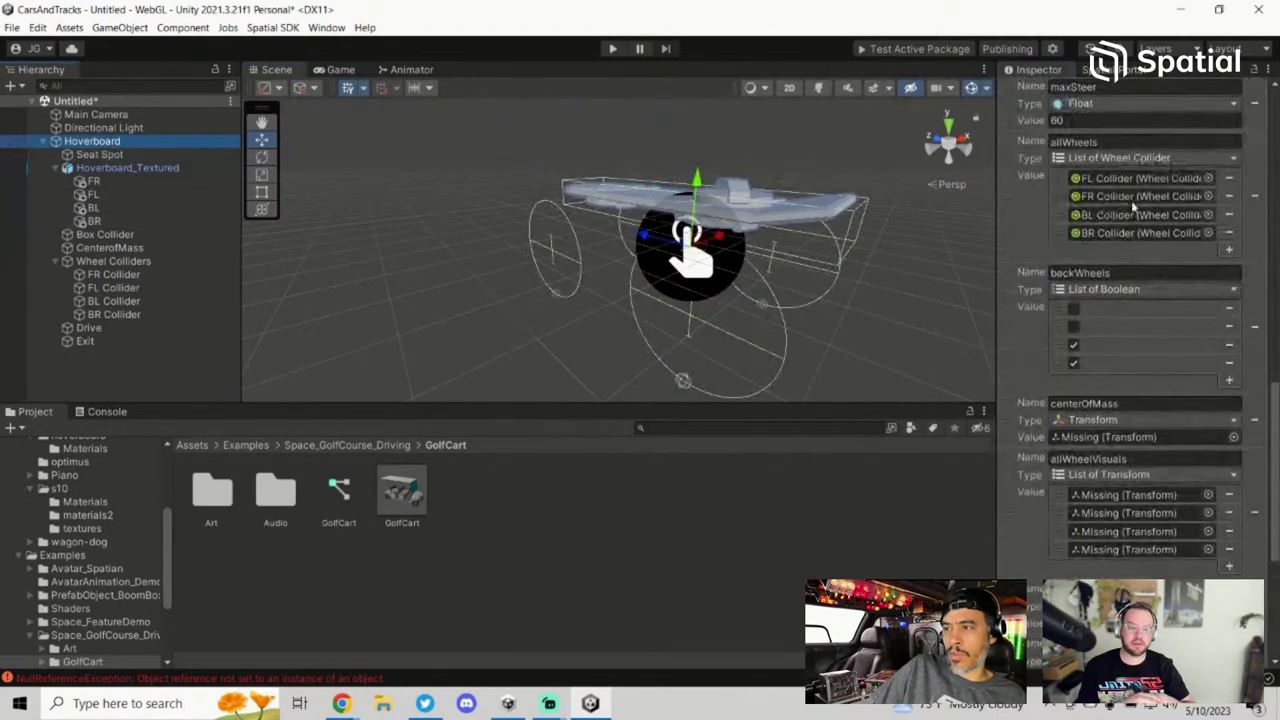
drag(93, 194, 1121, 500)
drag(93, 181, 1082, 514)
drag(93, 207, 1121, 531)
drag(93, 220, 1147, 549)
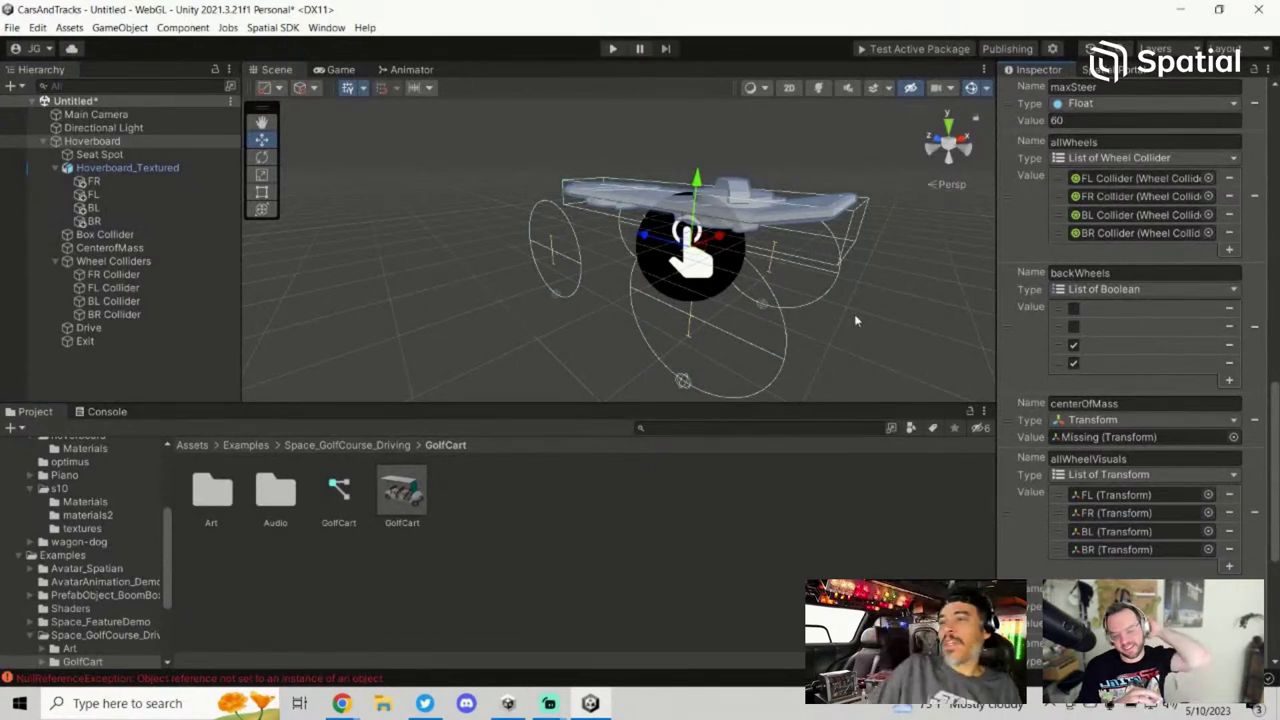
scroll(1113, 474, down, 3)
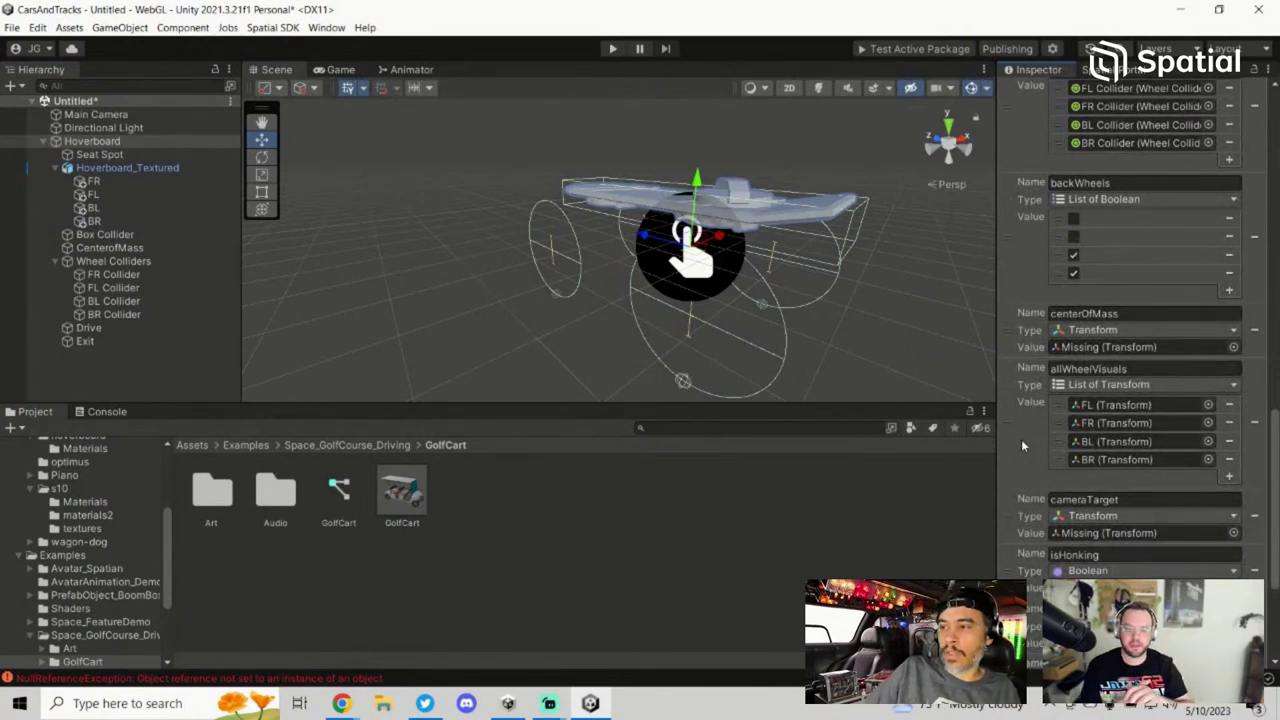
Step: Compare the vehicle's remaining variables with the asset assignment list on the Drivable Vehicles documentation page in Chrome
scroll(1184, 387, down, 2)
scroll(1180, 445, down, 4)
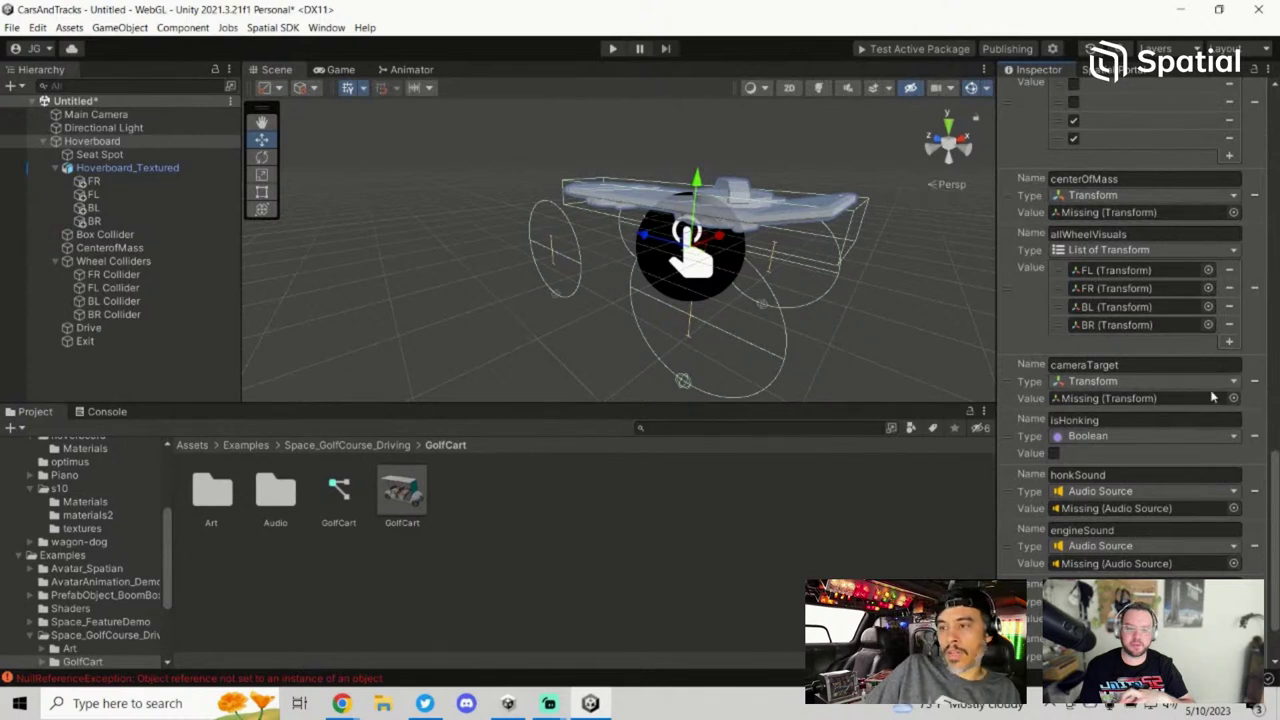
scroll(1161, 374, down, 2)
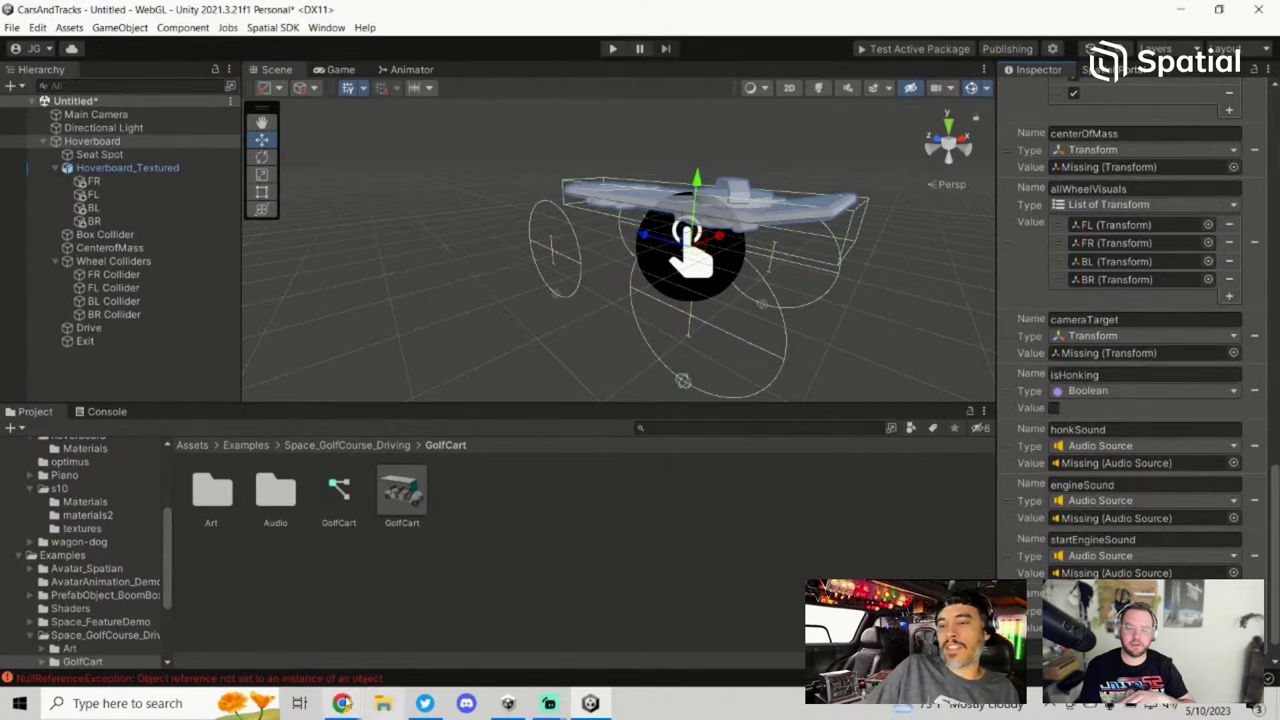
mouse_move(342, 703)
click(305, 656)
scroll(468, 505, down, 7)
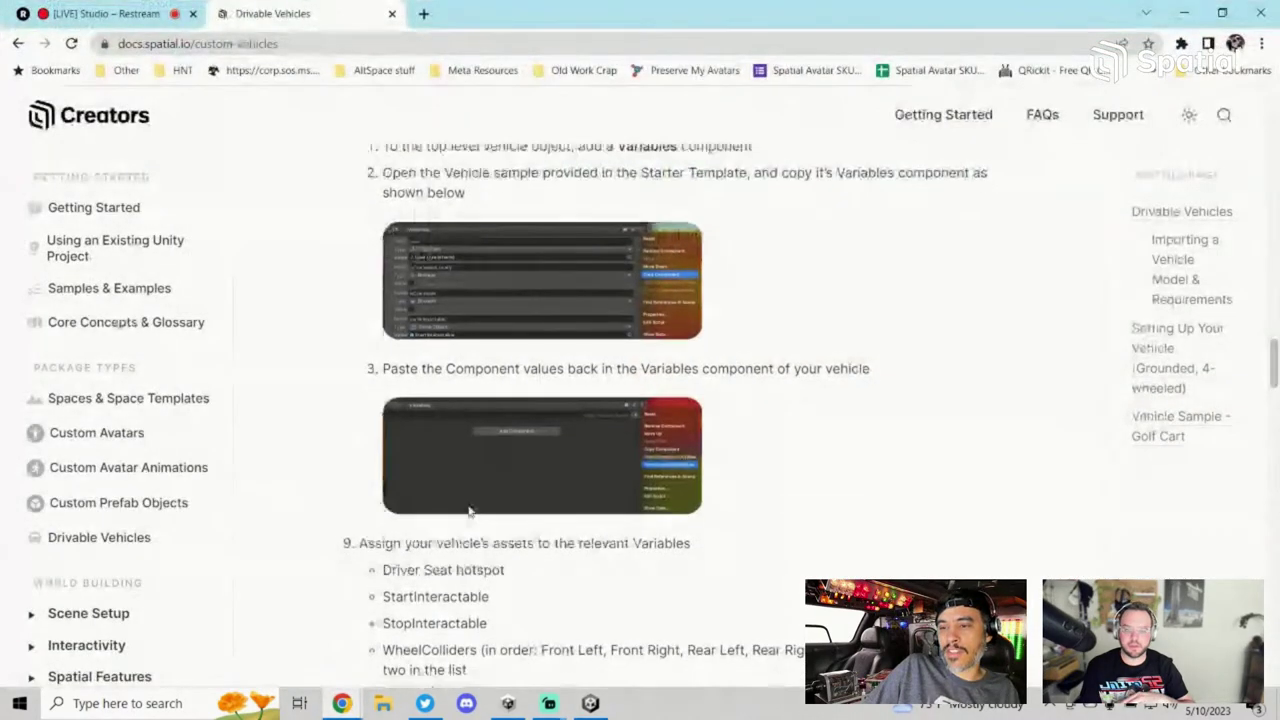
scroll(470, 510, up, 8)
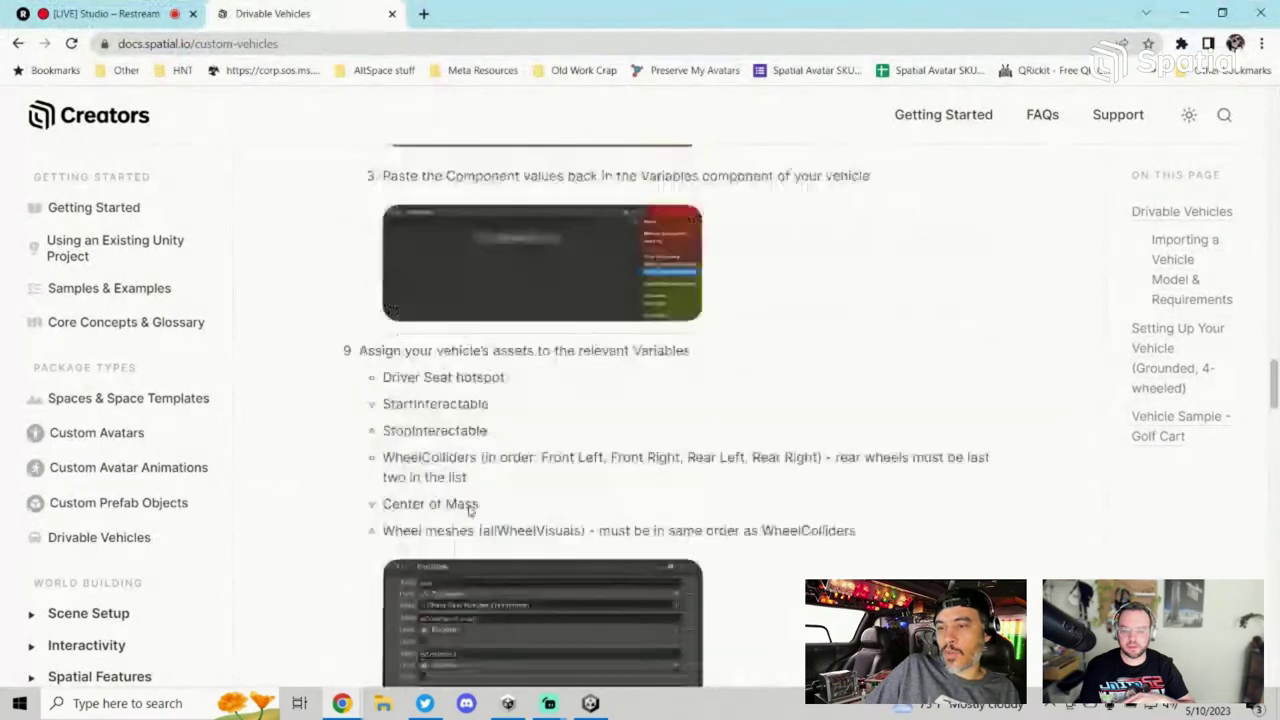
scroll(471, 514, down, 2)
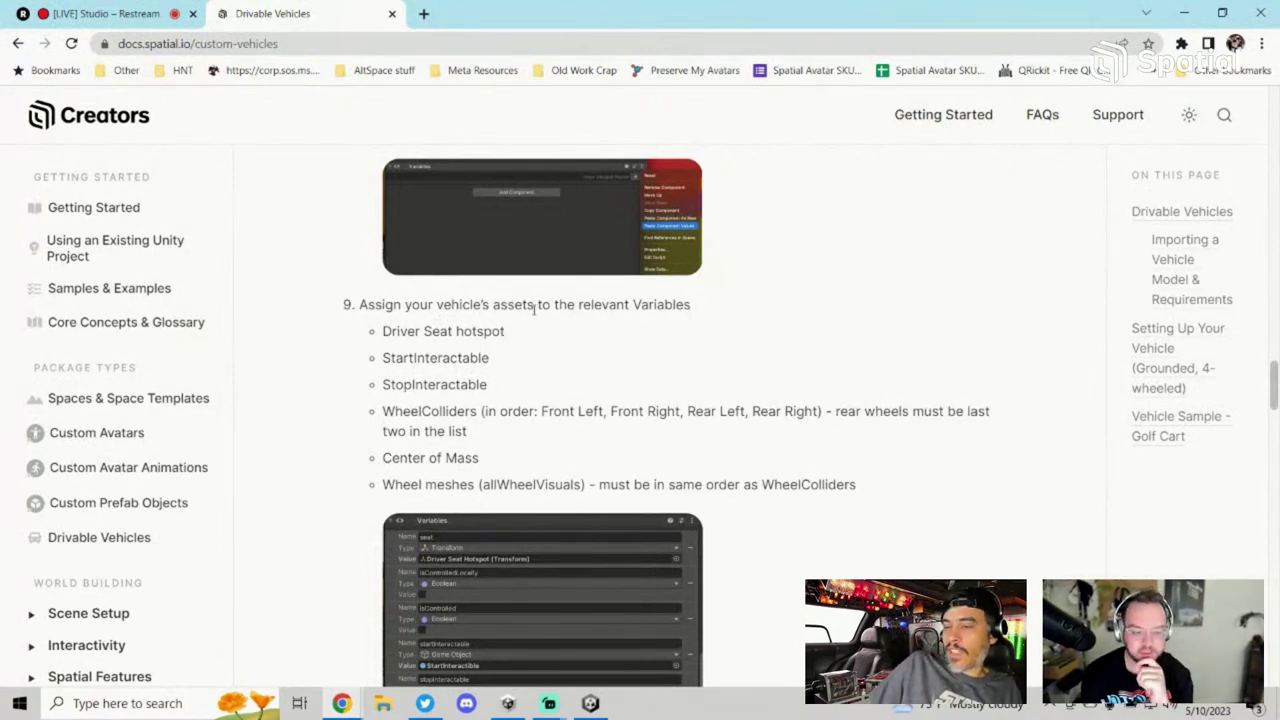
scroll(534, 310, up, 1)
drag(463, 386, 486, 443)
click(497, 461)
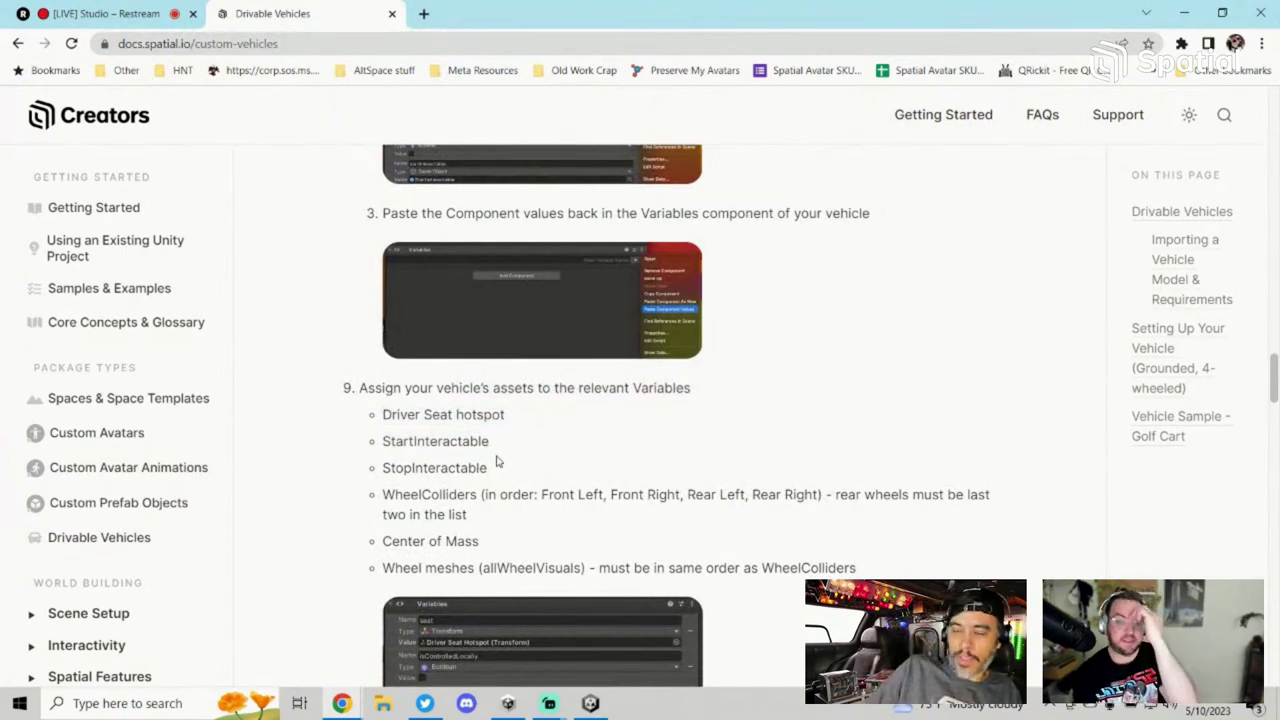
scroll(622, 470, down, 1)
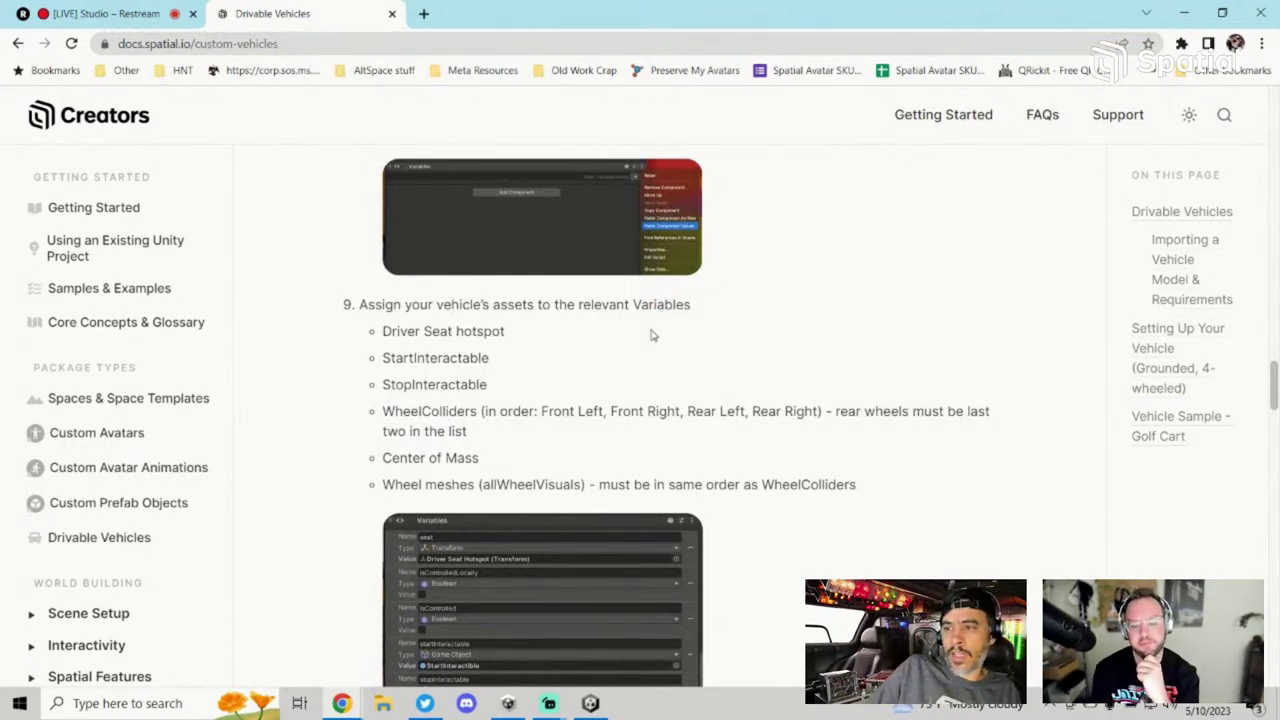
Step: Back in Unity, create an empty child object under Hoverboard and name it CameraObject
key(alt+Tab)
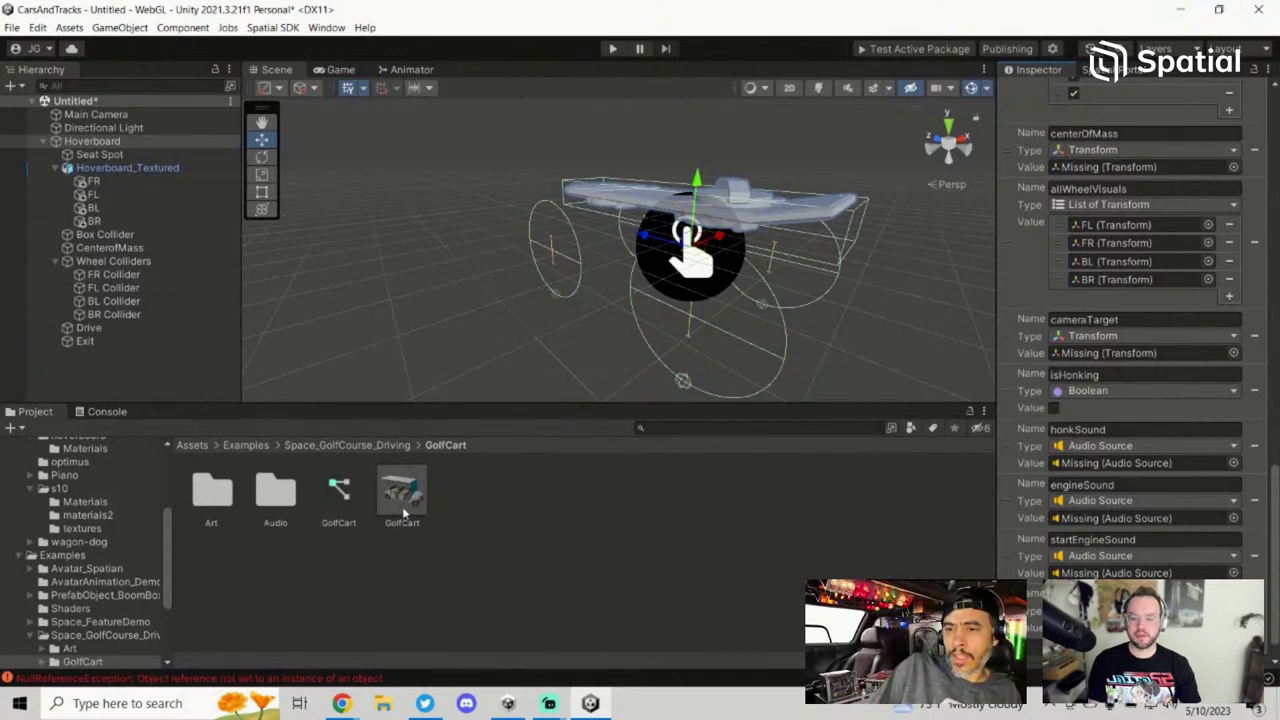
click(156, 170)
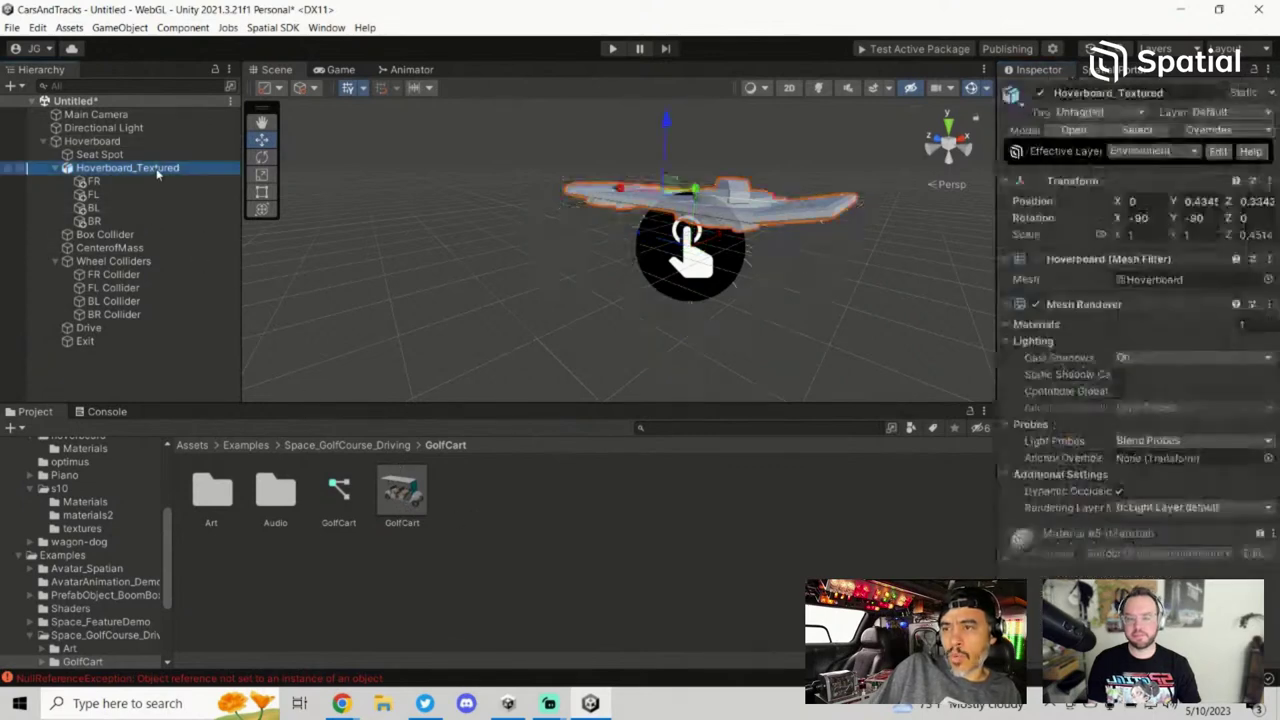
click(128, 141)
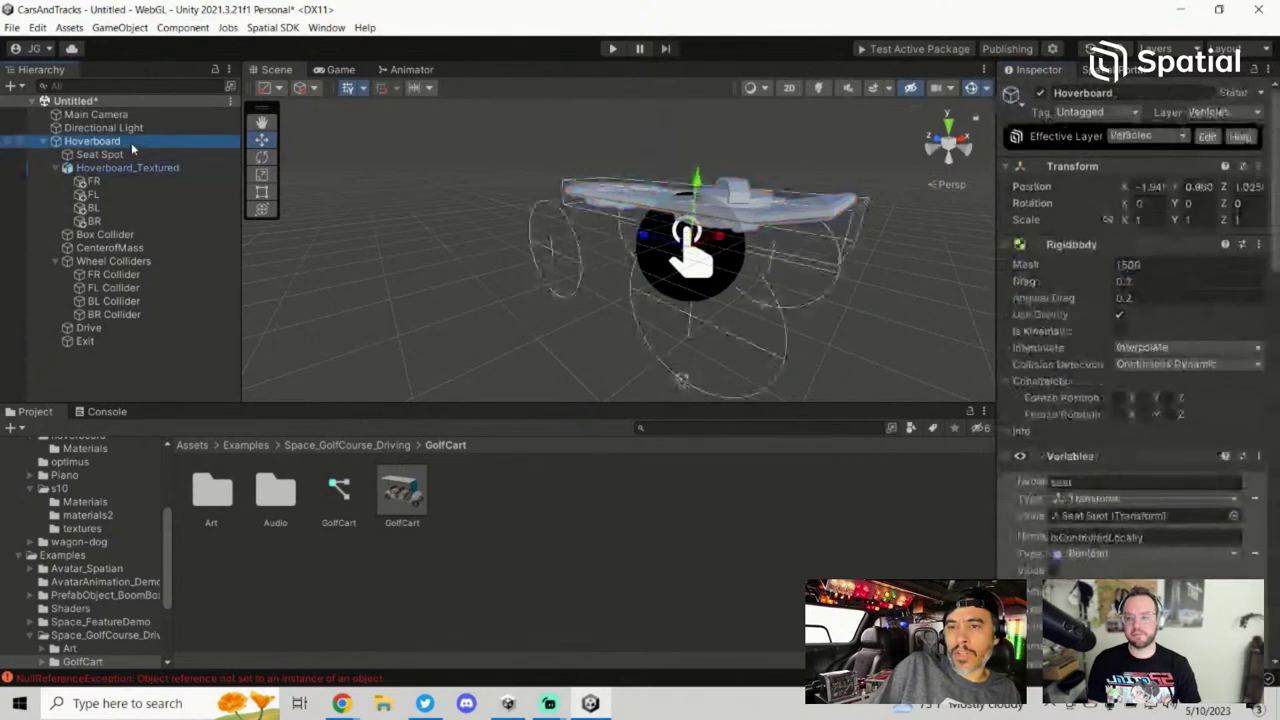
right_click(133, 144)
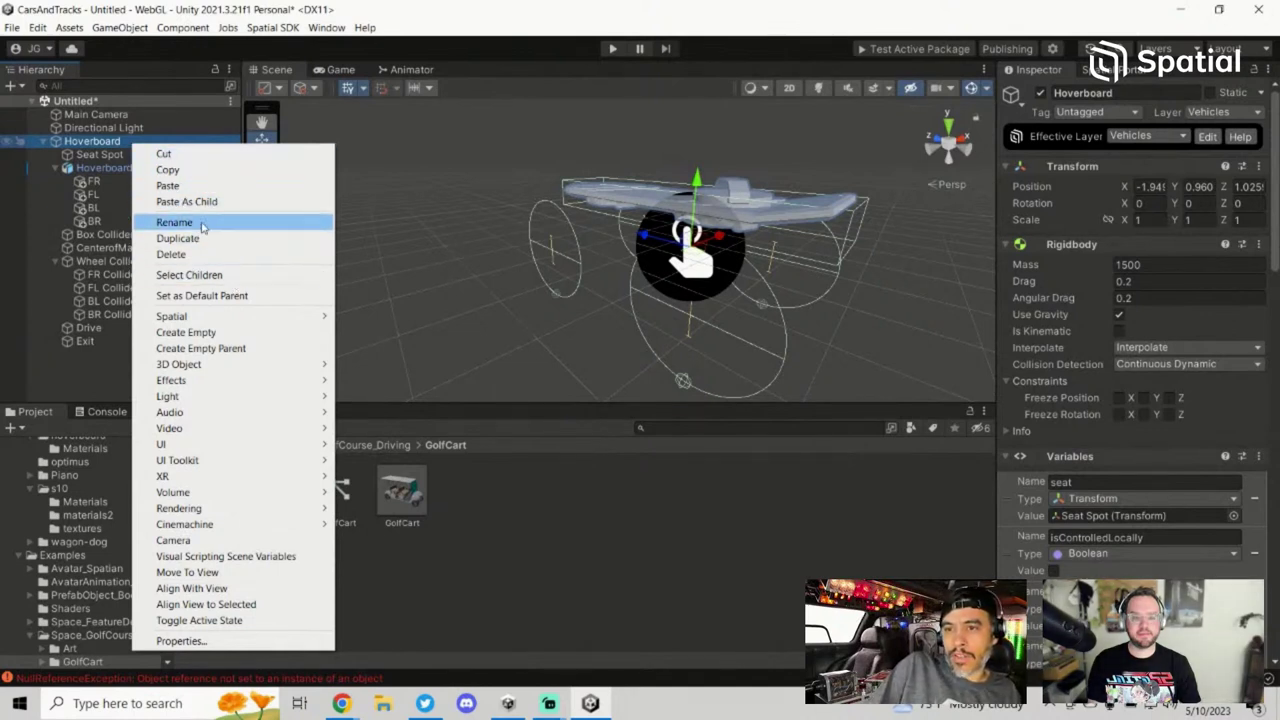
click(237, 334)
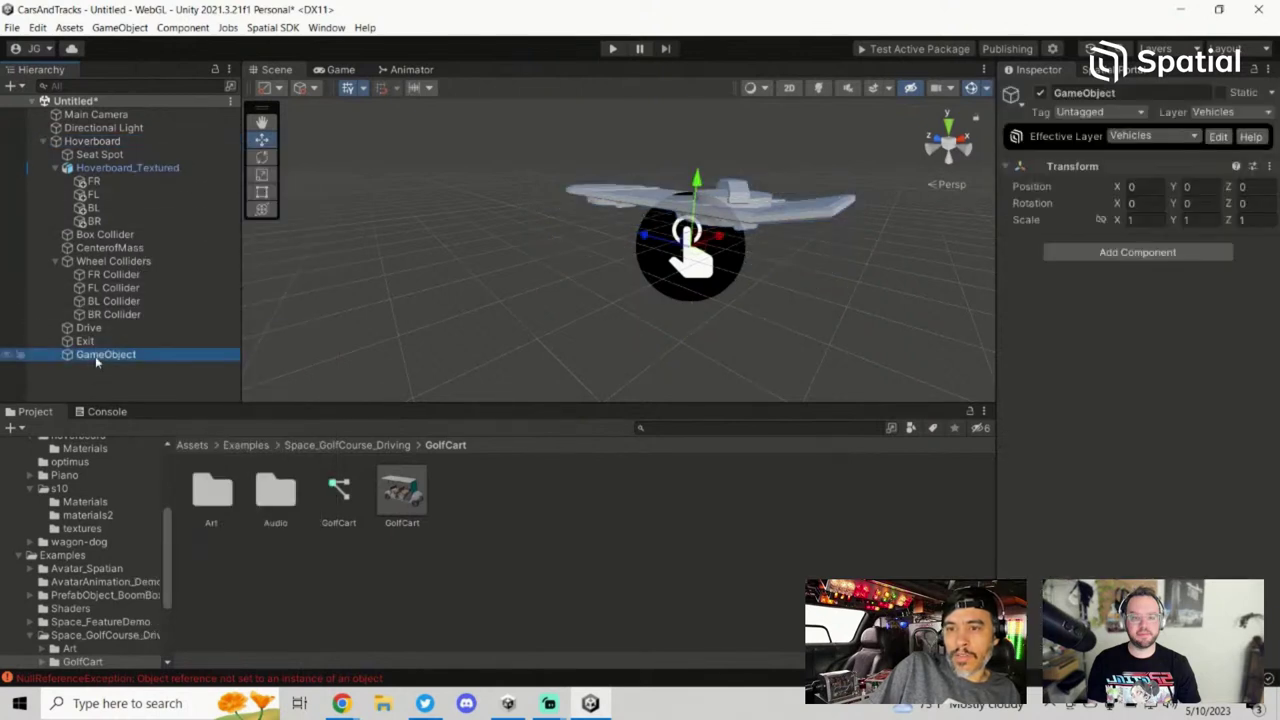
text(Cl)
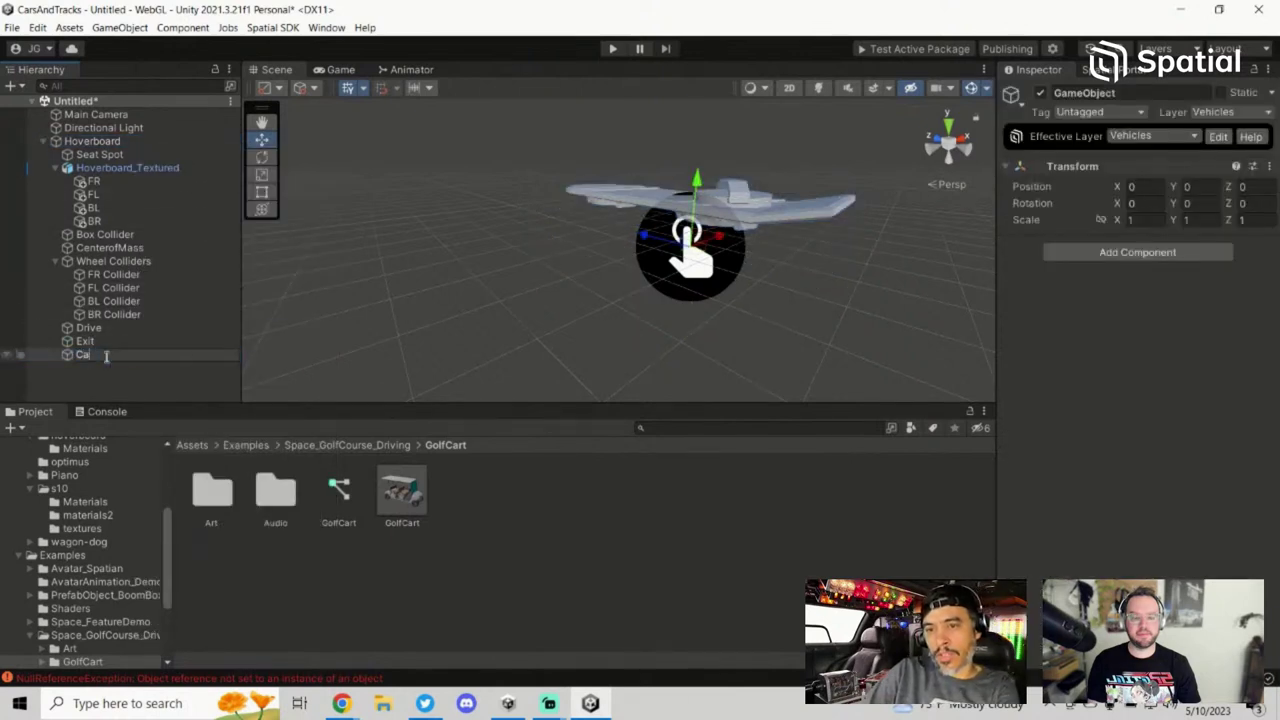
text(meraObject)
key(Return)
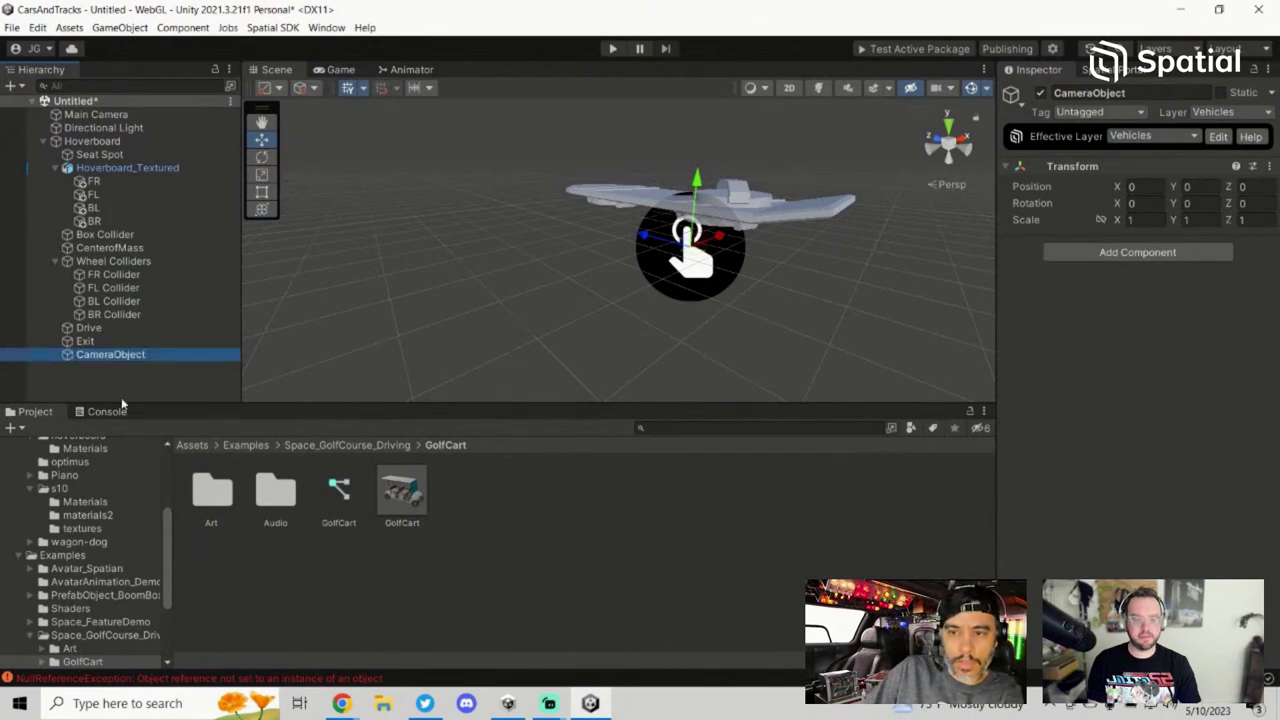
Step: Assign CameraObject to the Hoverboard's cameraTarget variable and the CenterofMass object to its centerOfMass variable
click(175, 142)
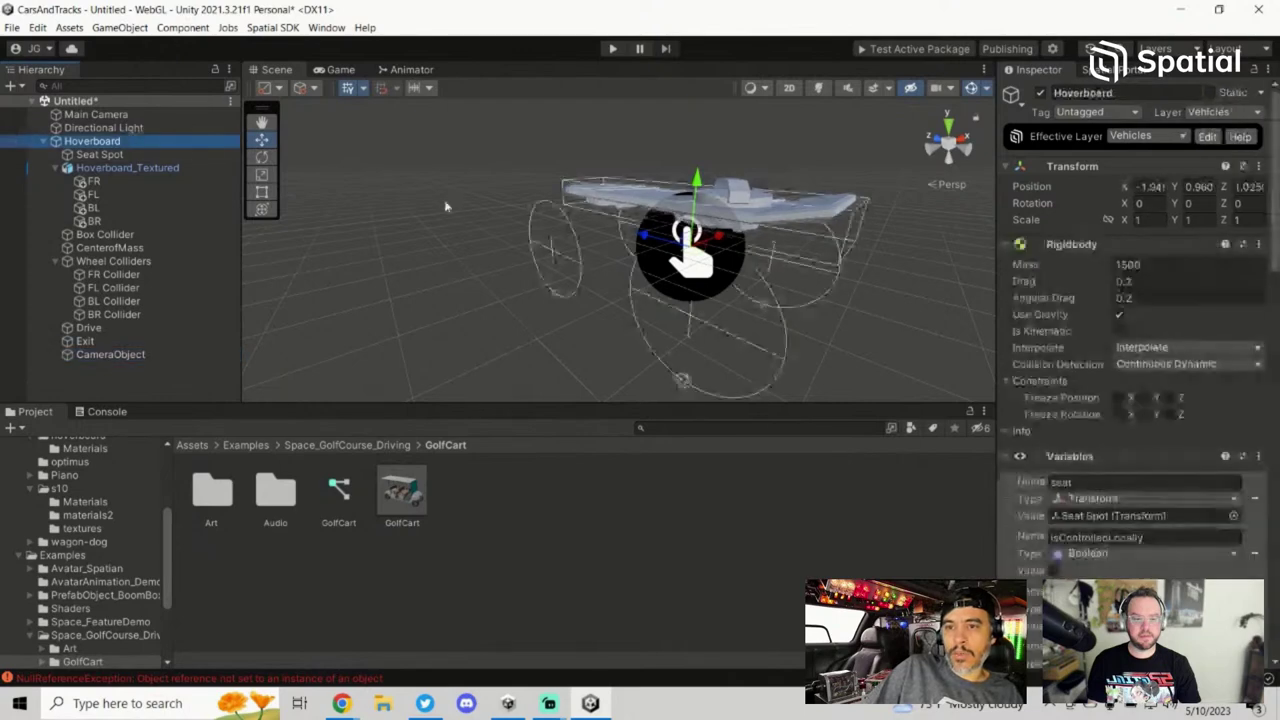
scroll(1157, 537, down, 8)
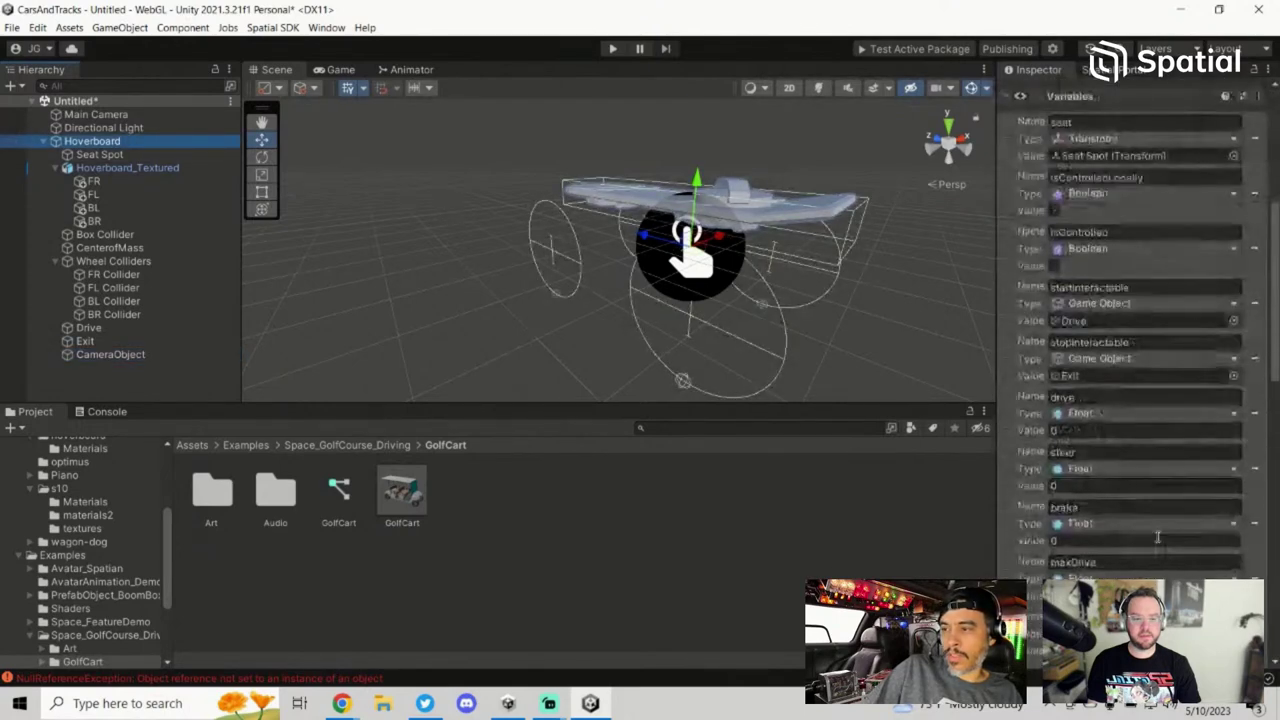
scroll(1157, 537, down, 10)
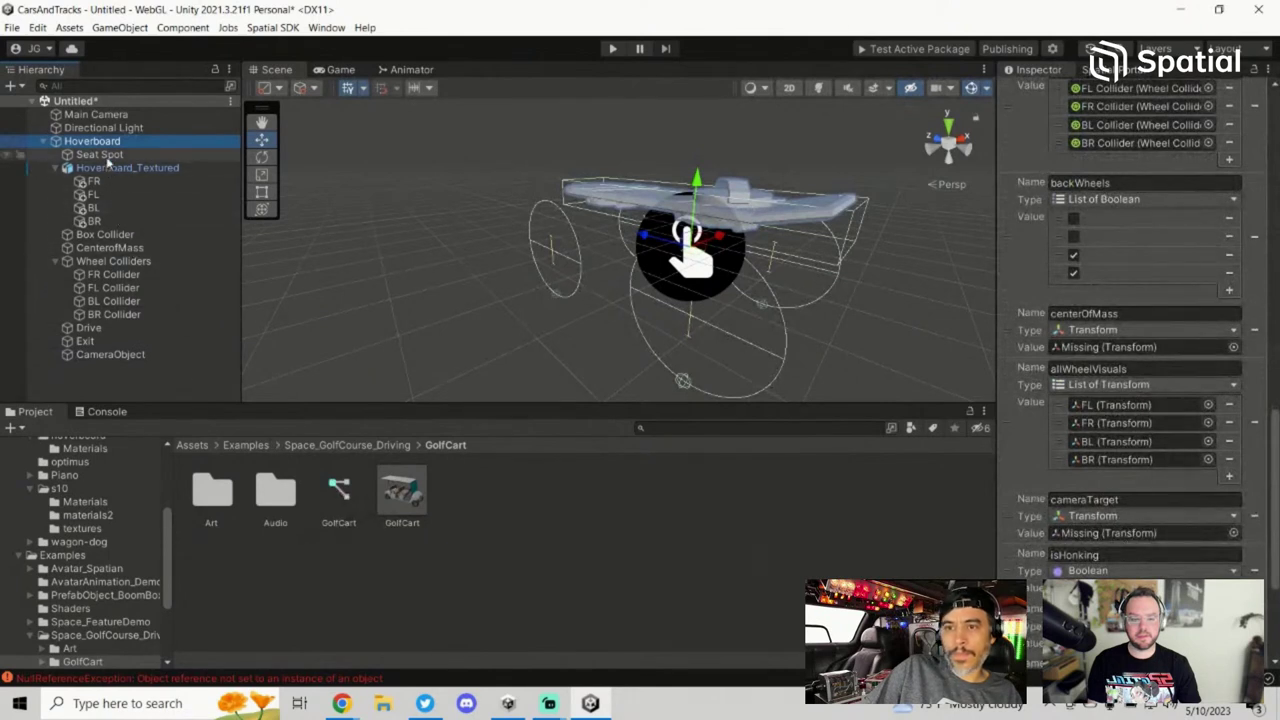
click(100, 354)
drag(100, 354, 1085, 532)
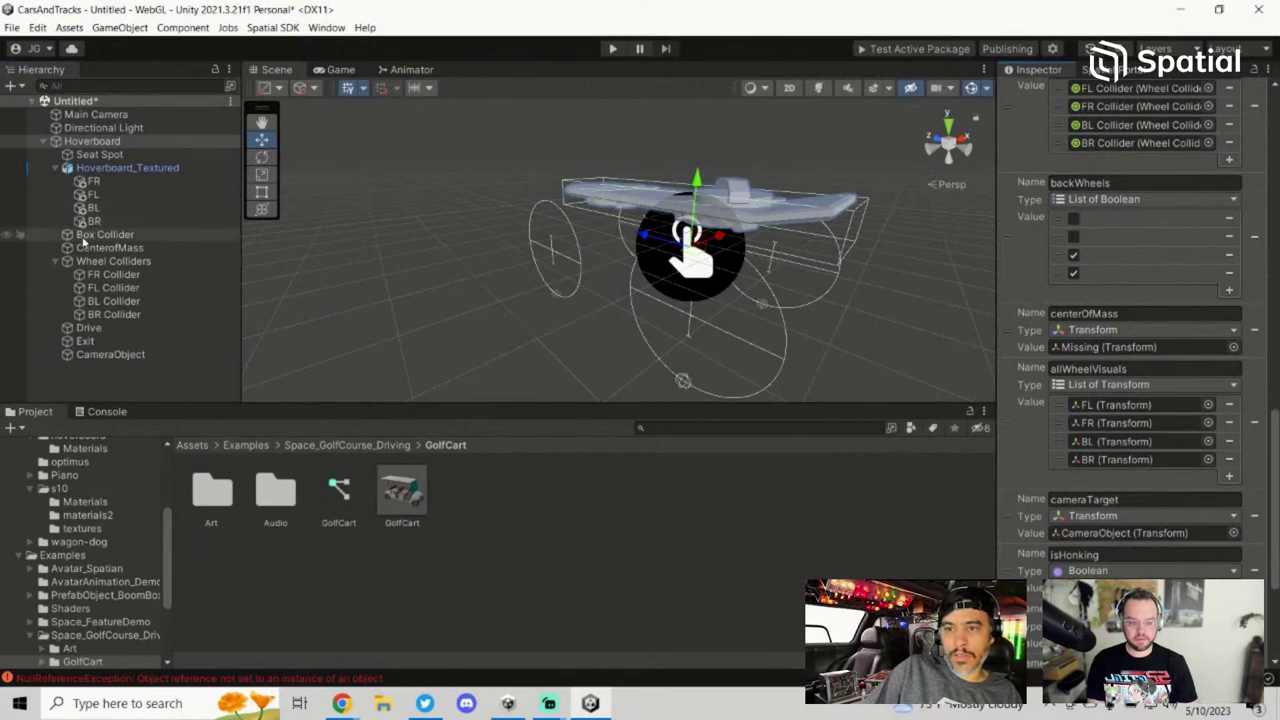
drag(95, 251, 1124, 349)
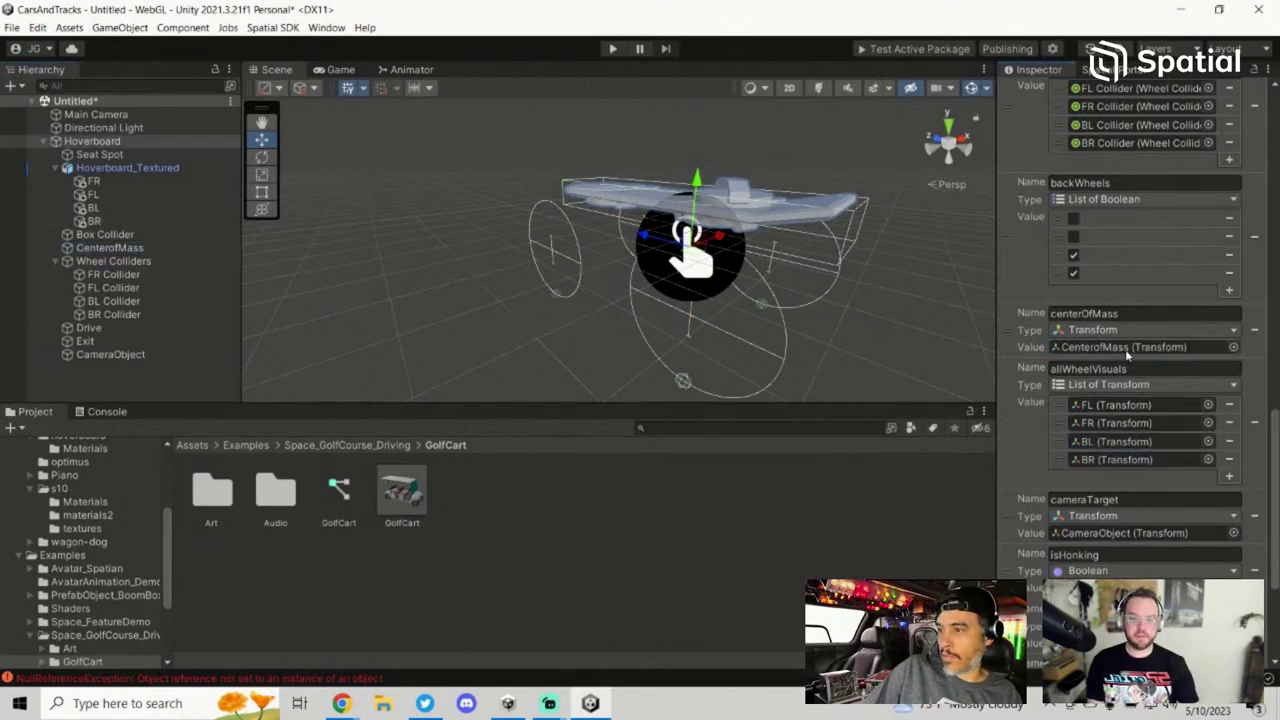
Step: Add the GolfCart sample prefab to the scene and show its child objects
scroll(1149, 440, down, 3)
scroll(1149, 440, up, 5)
scroll(1149, 440, down, 5)
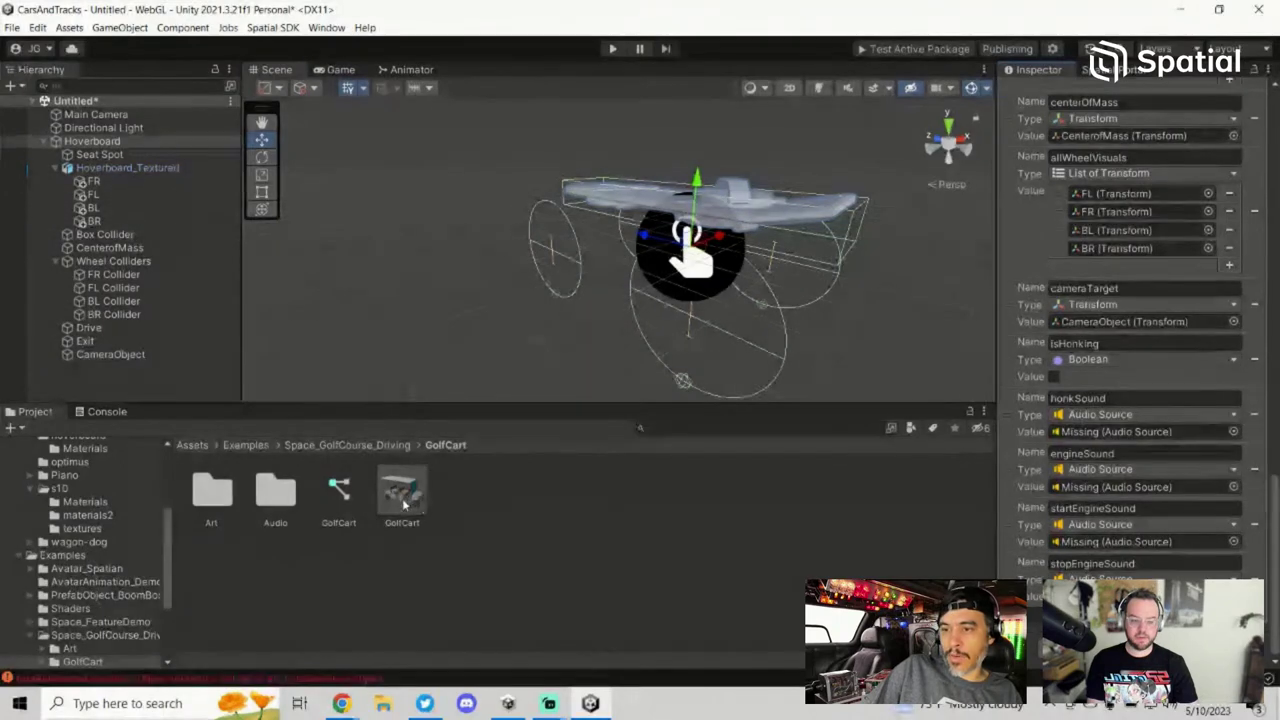
drag(410, 492, 125, 388)
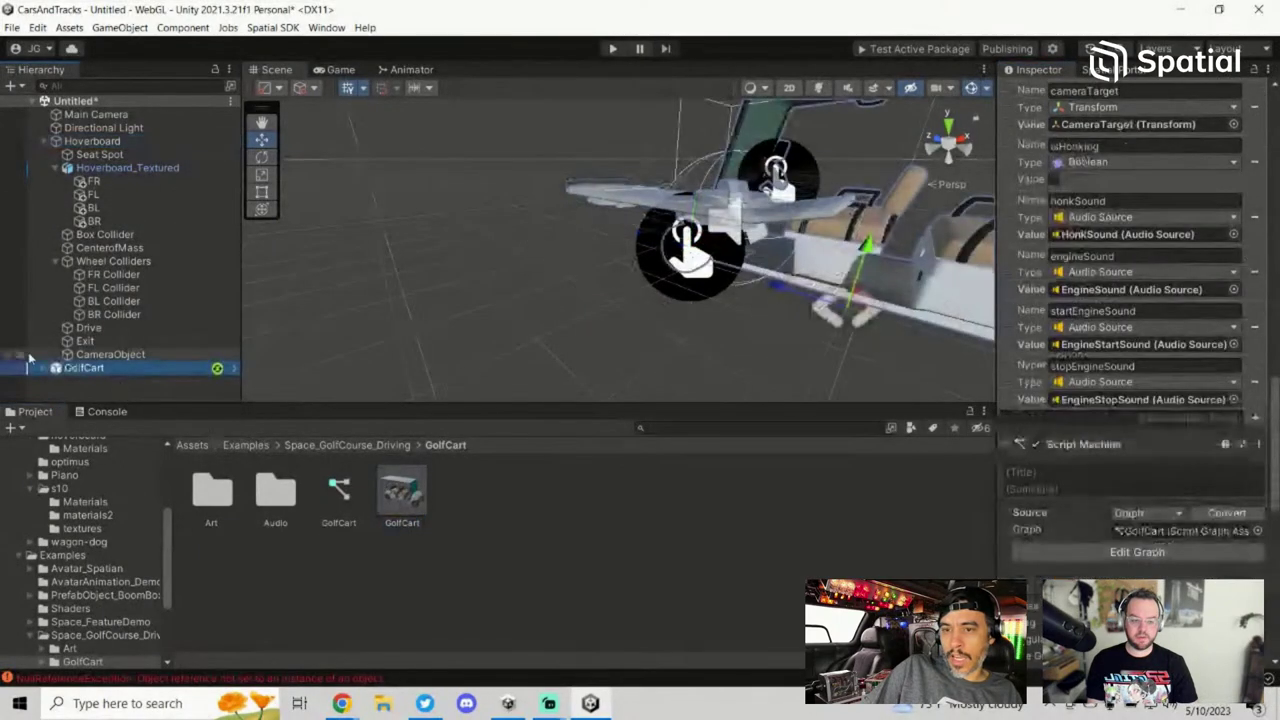
scroll(157, 391, down, 3)
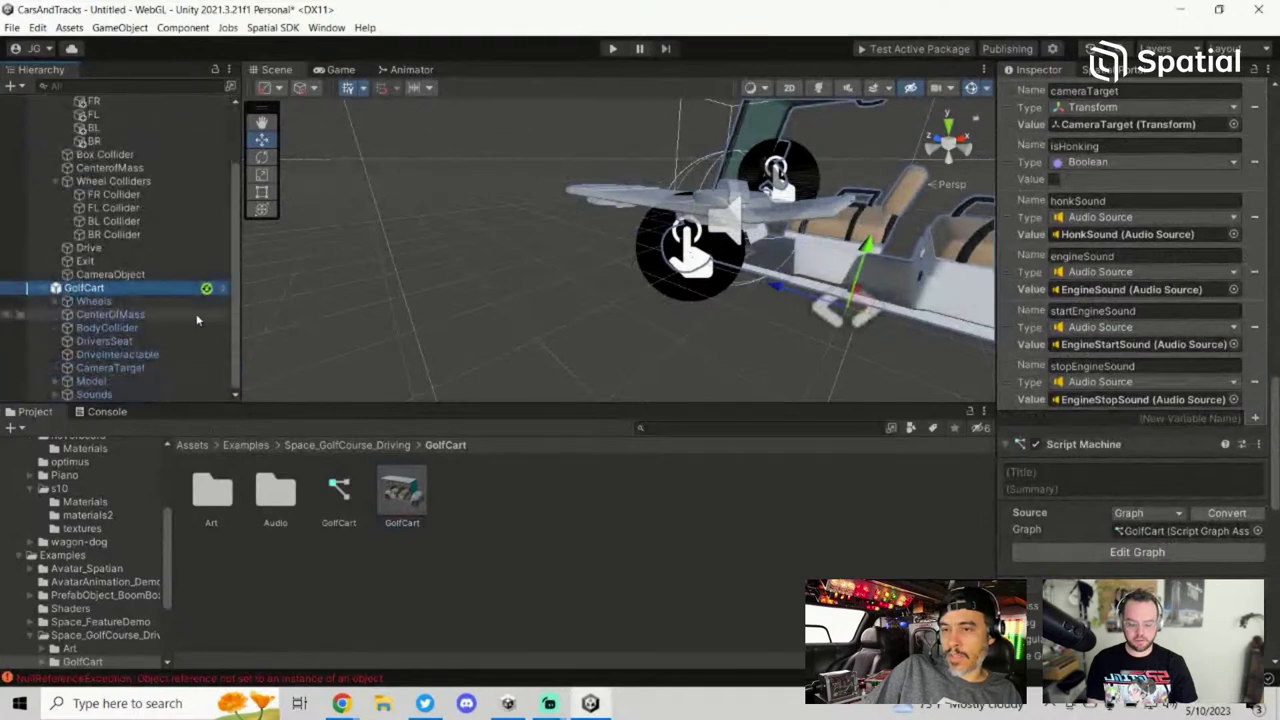
Step: Duplicate the GolfCart's Sounds object and place the copy as the first child of Hoverboard
click(105, 395)
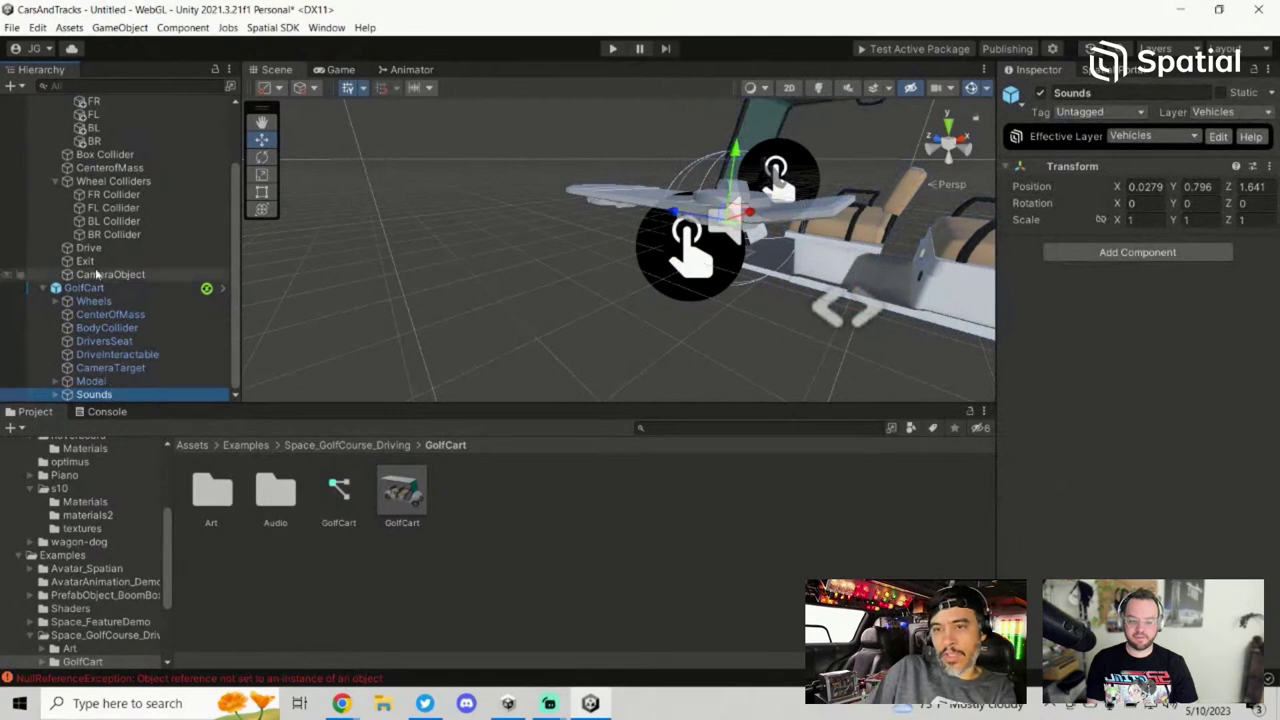
scroll(127, 180, up, 3)
click(92, 141)
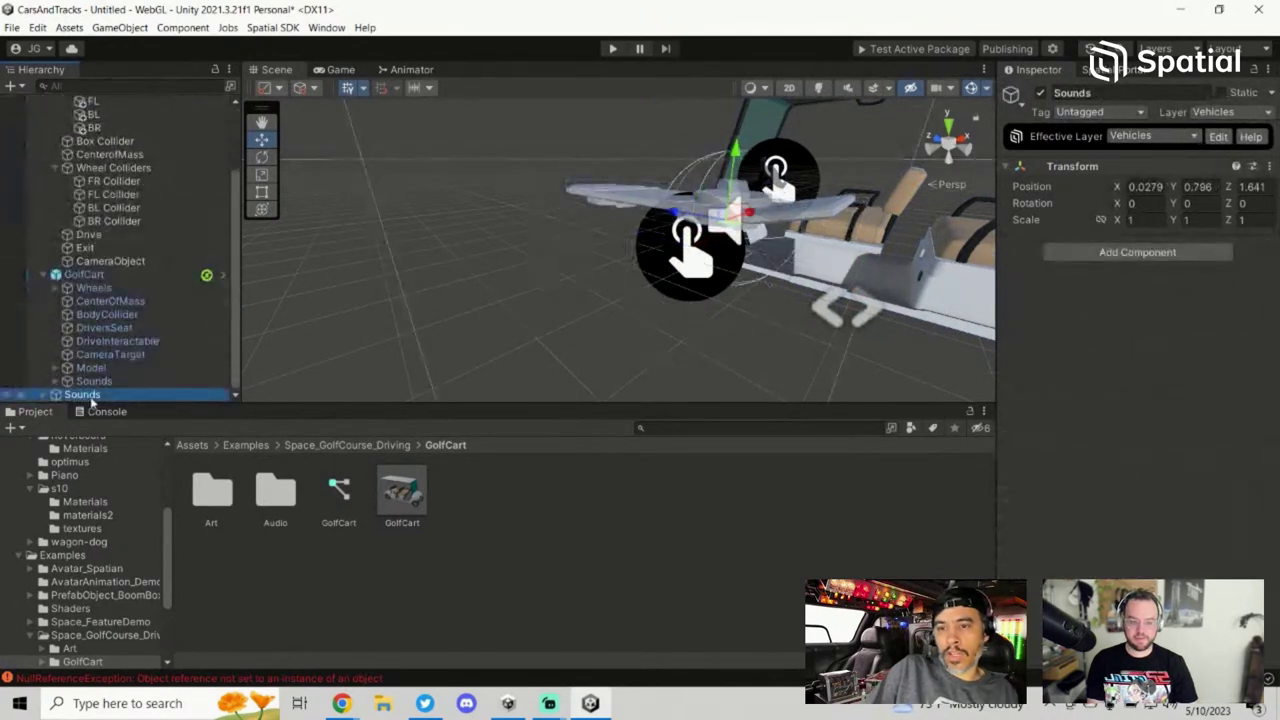
drag(97, 397, 92, 128)
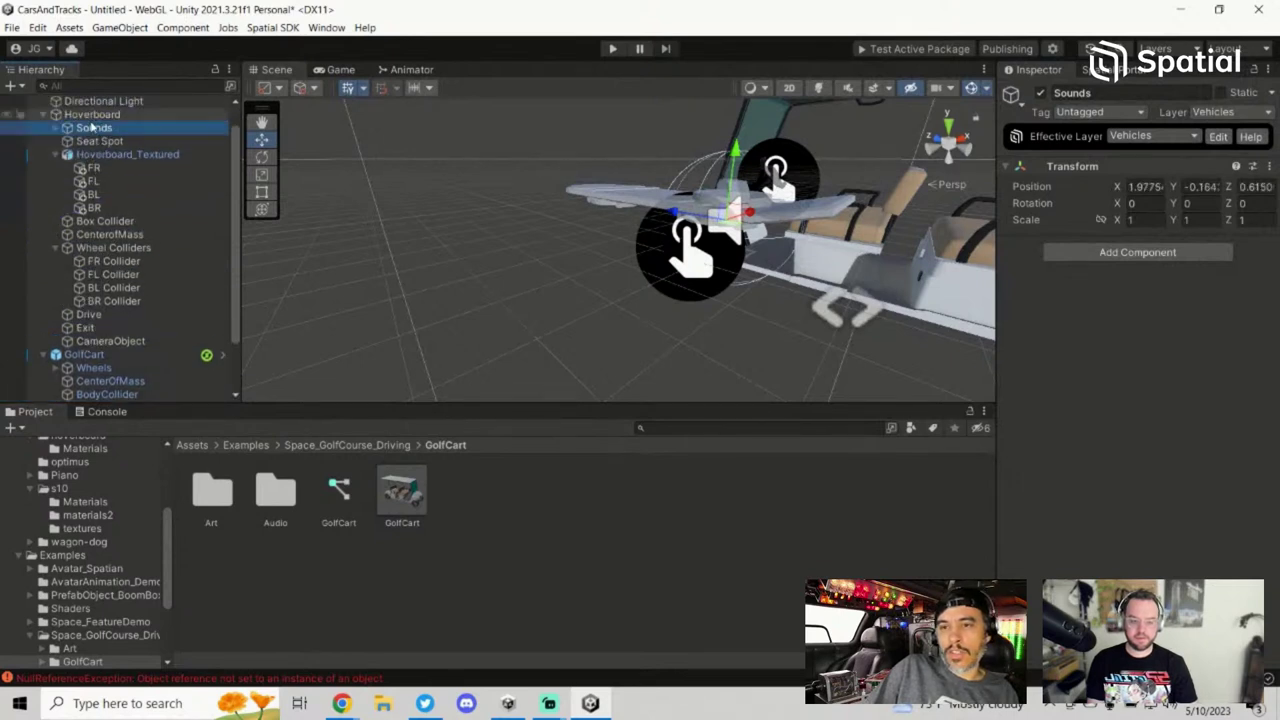
click(99, 115)
click(92, 129)
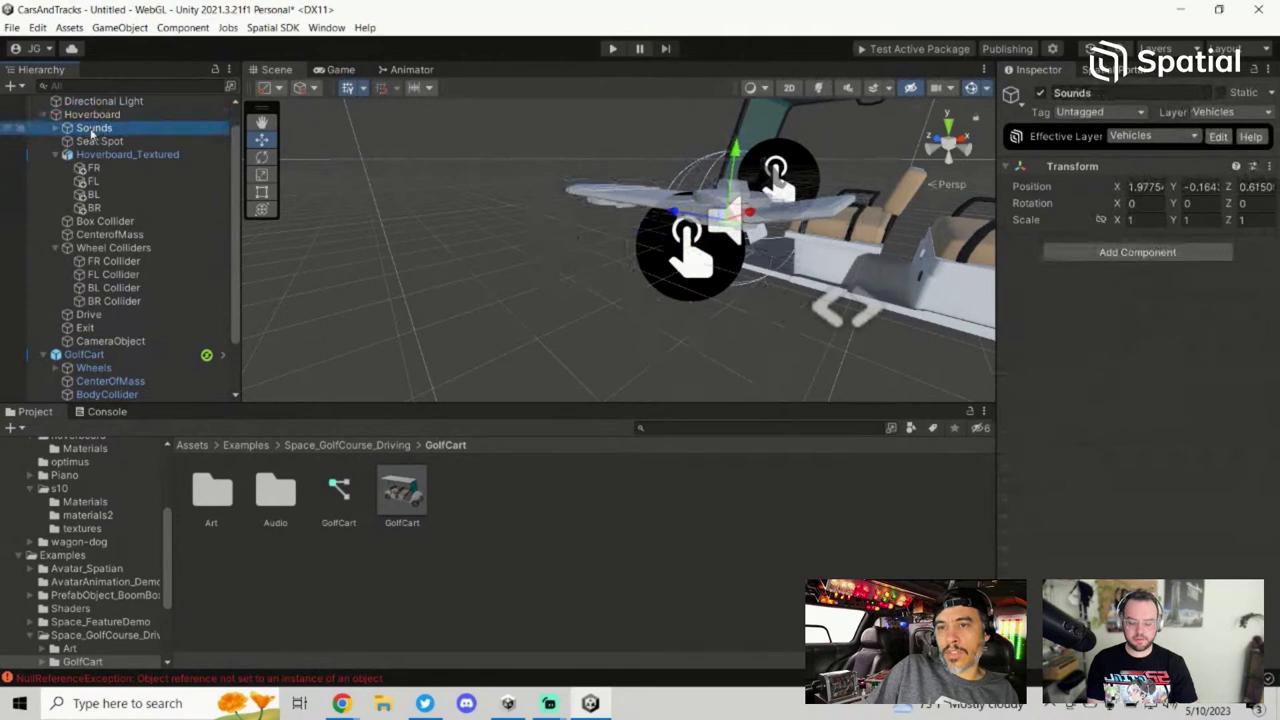
Step: Delete the GolfCart object from the scene
scroll(165, 300, down, 2)
click(123, 291)
scroll(123, 297, up, 3)
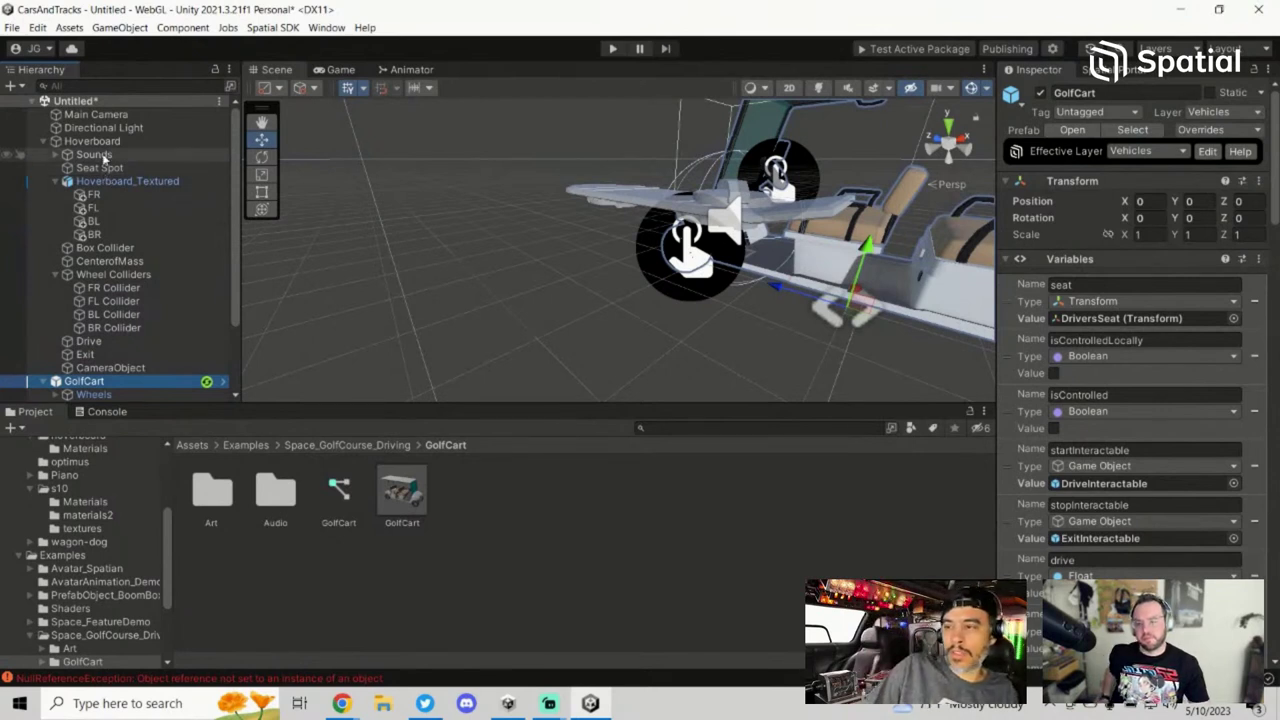
click(85, 381)
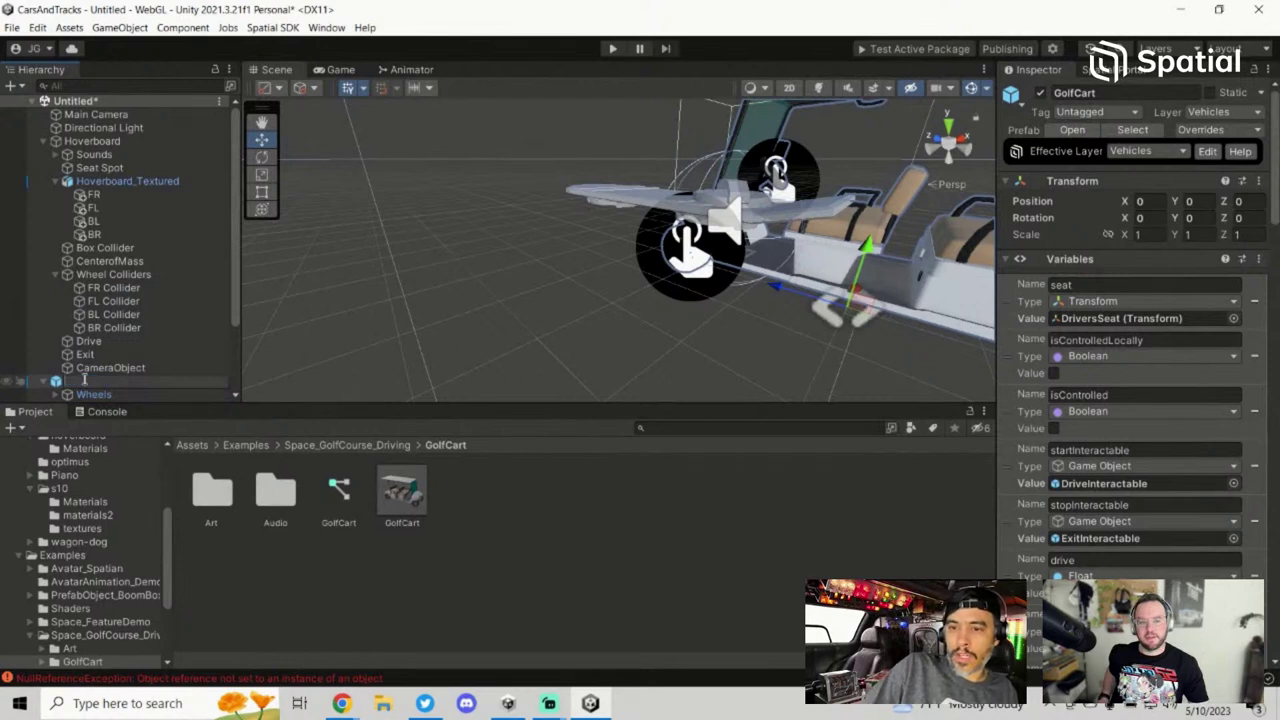
key(Return)
key(Delete)
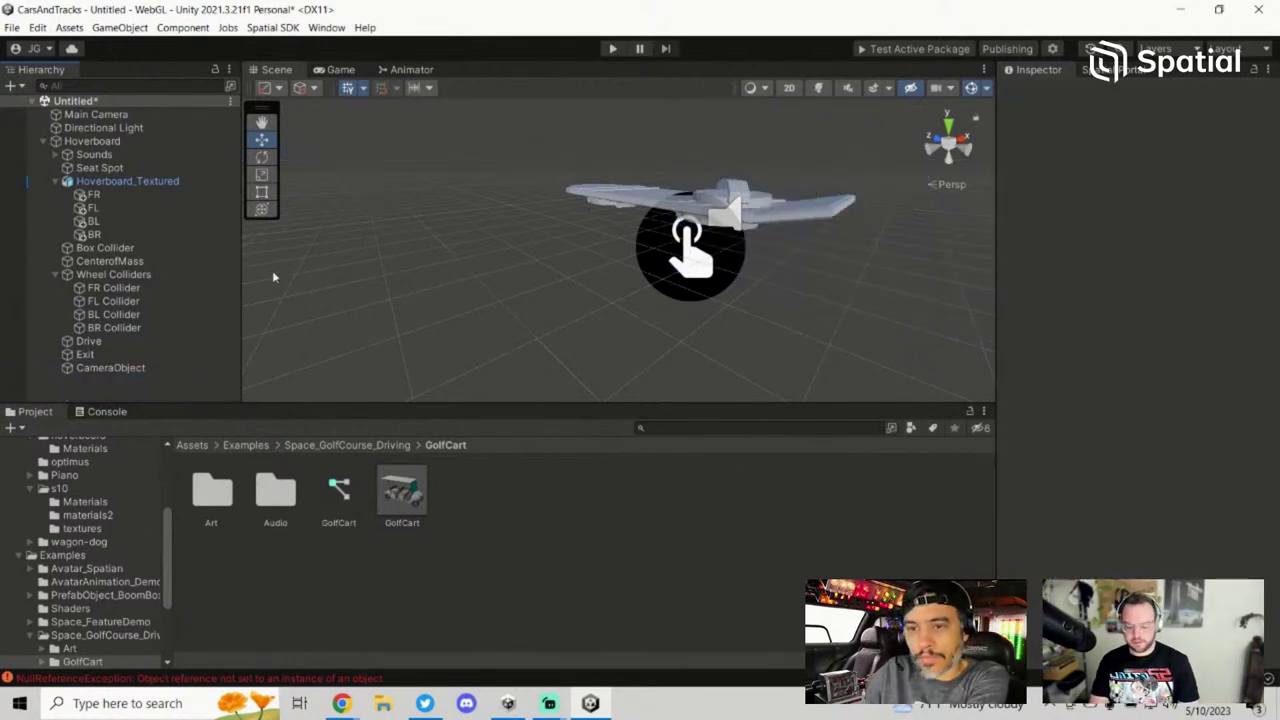
Step: Assign EngineSound from the Hoverboard's Sounds group to the engineSound variable and EngineStartSound to startEngineSound
click(110, 155)
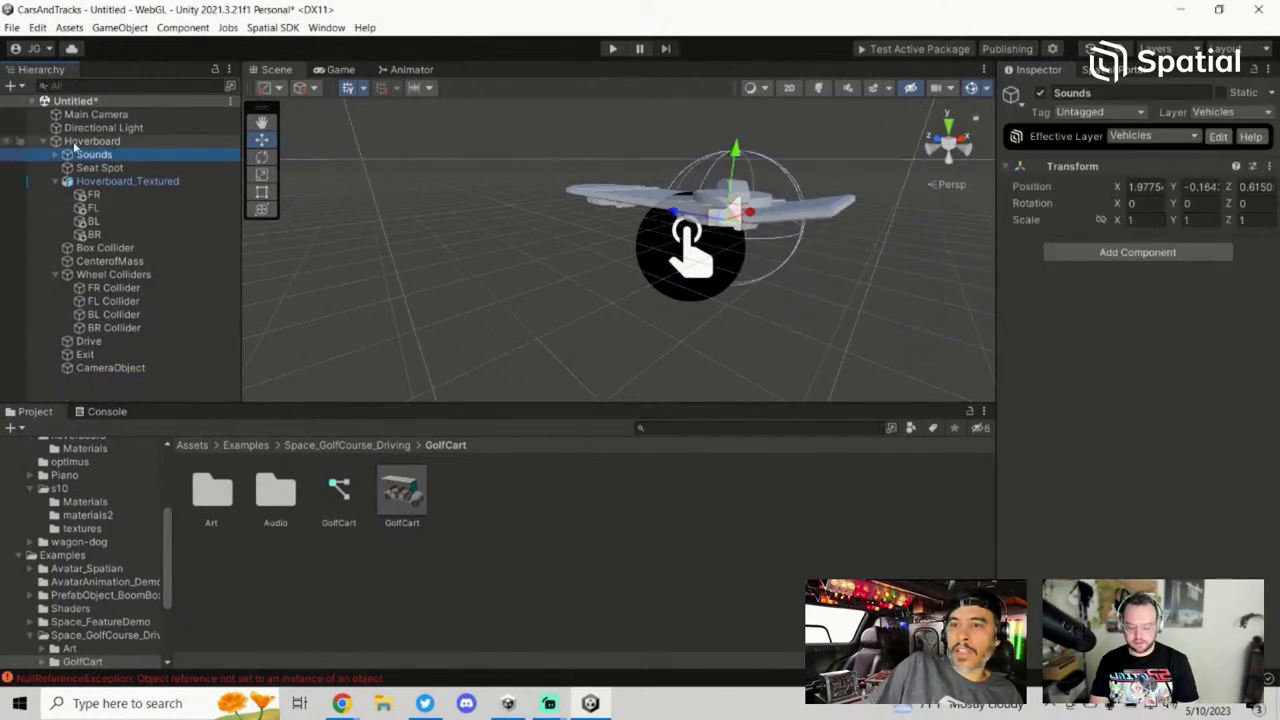
click(113, 143)
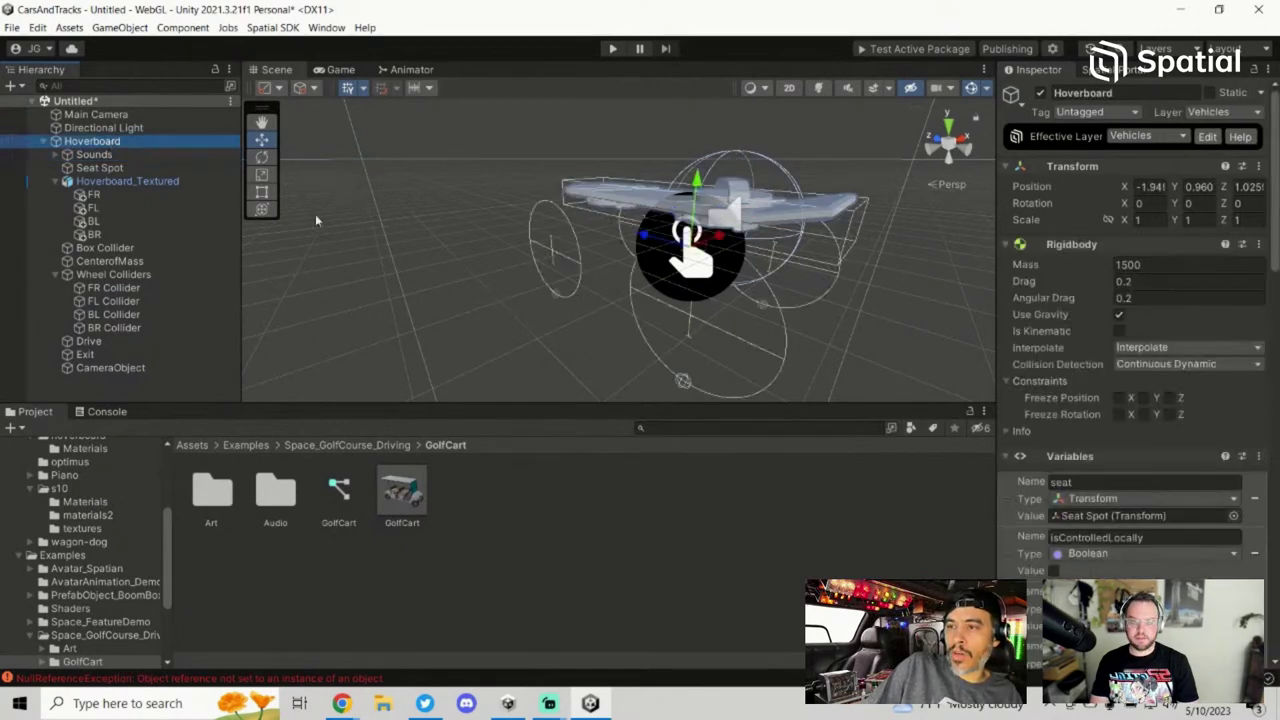
scroll(1080, 446, down, 15)
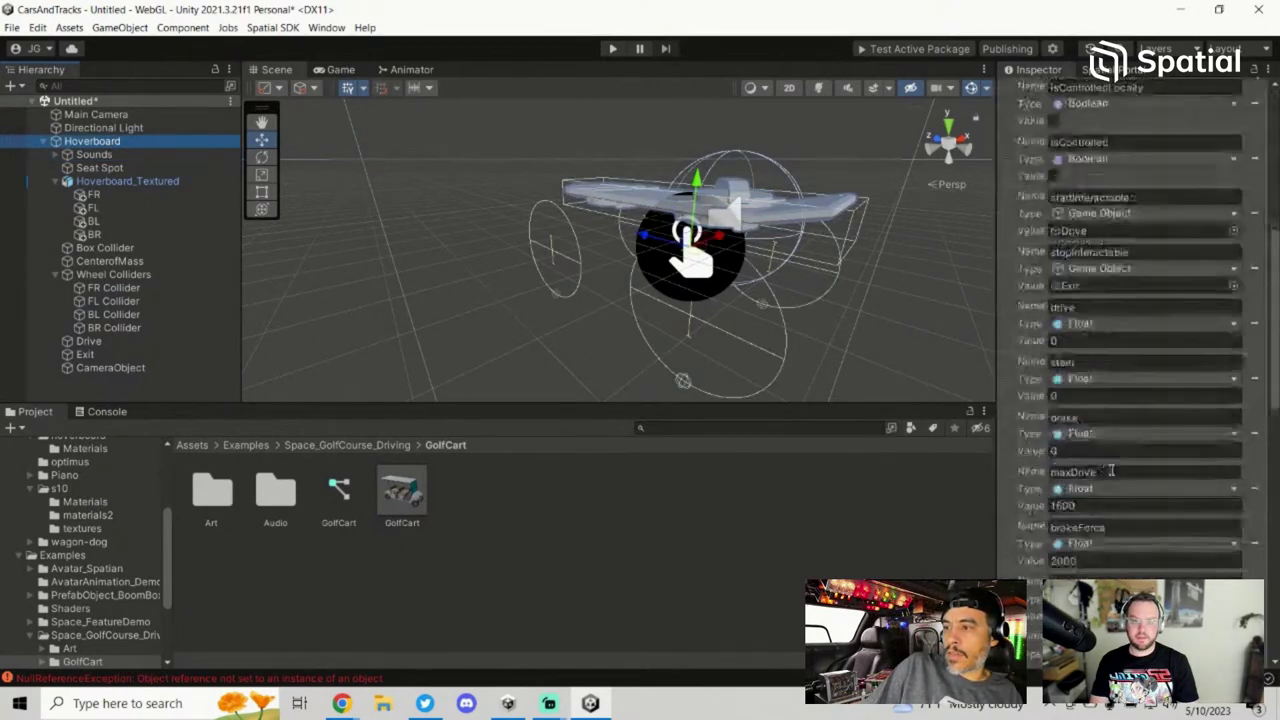
scroll(1132, 471, down, 5)
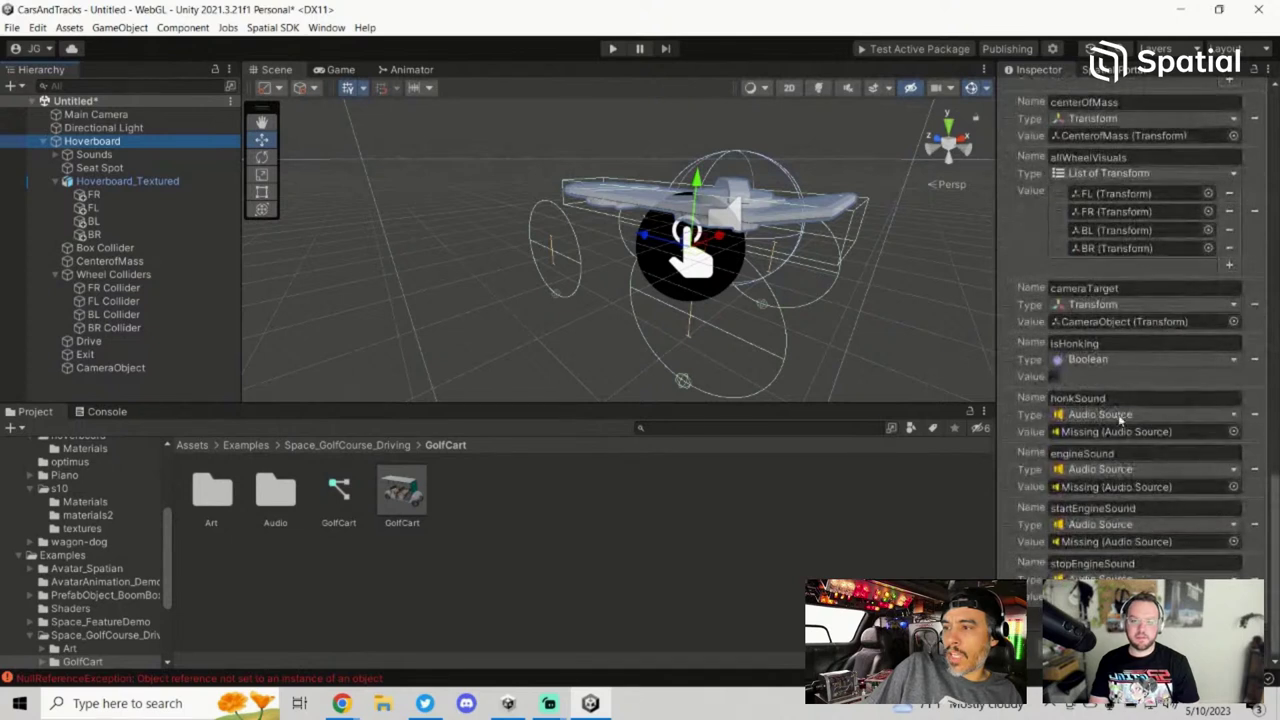
click(55, 154)
drag(130, 168, 1104, 490)
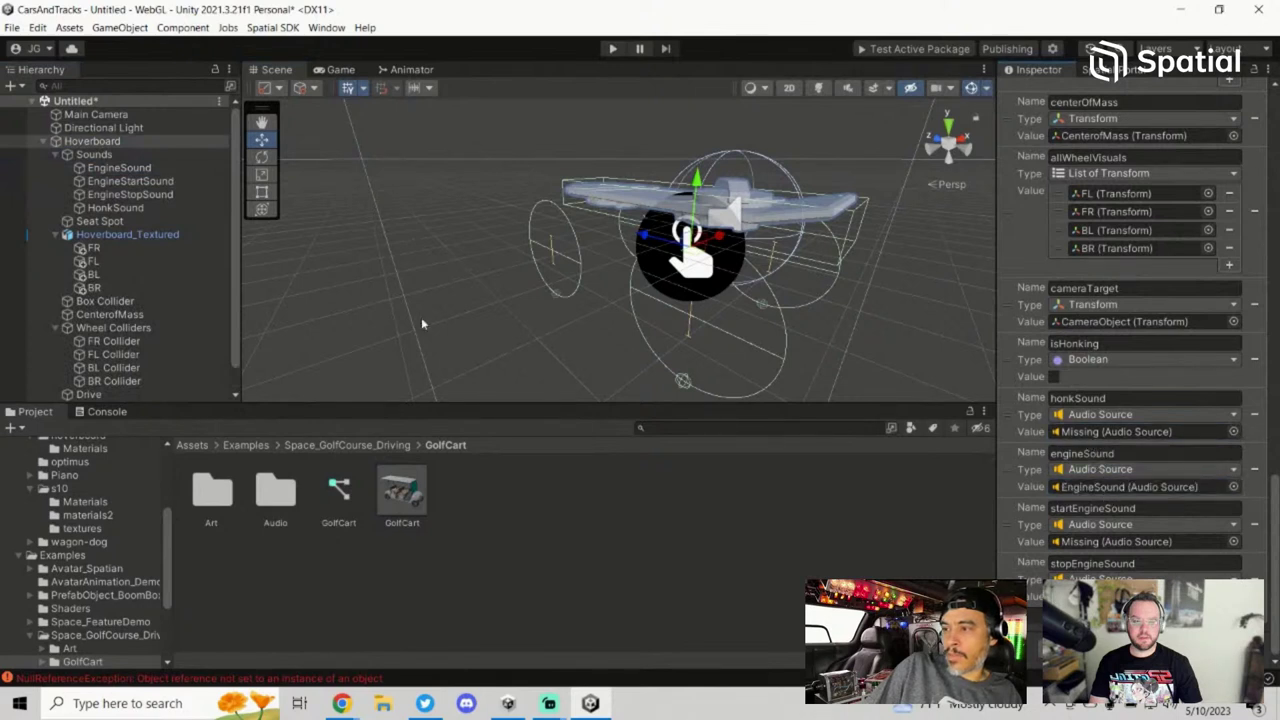
drag(129, 181, 1124, 566)
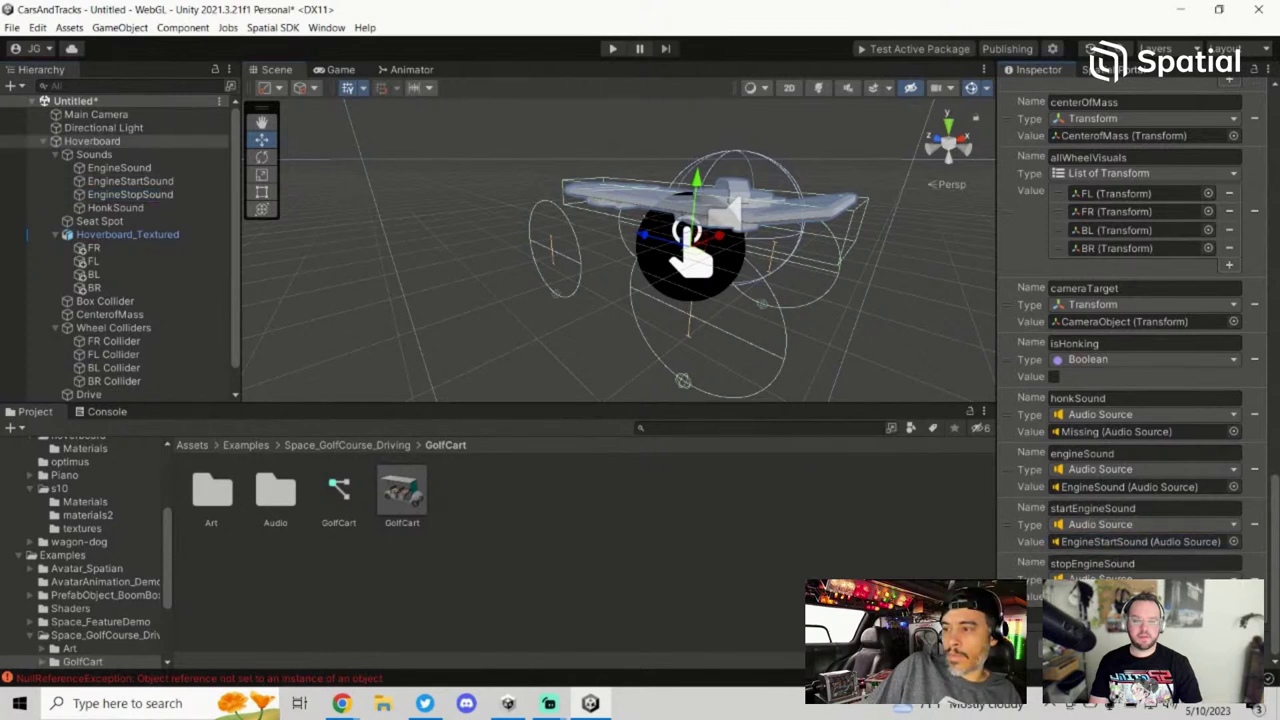
Step: Assign HonkSound from the Hoverboard's Sounds group to the honkSound variable
drag(116, 208, 1138, 438)
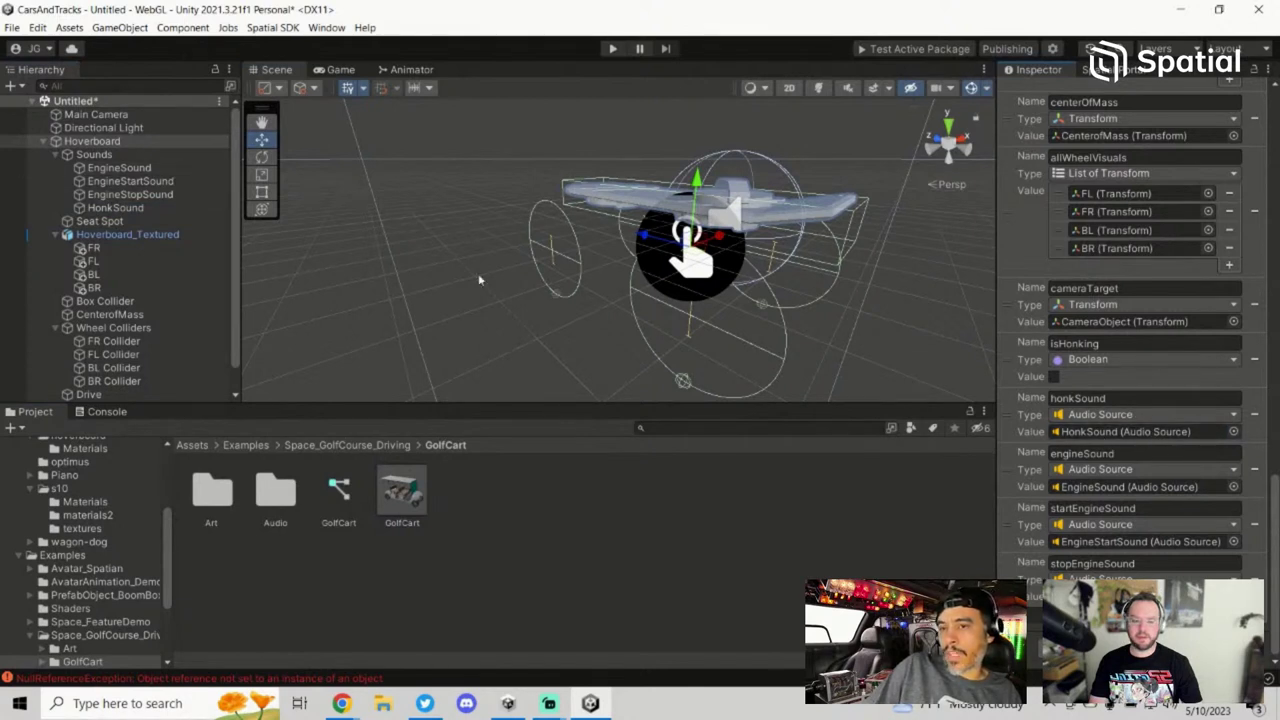
Step: Inspect the EngineSound object's Audio Source settings and locate its audio clip among the project assets
click(143, 170)
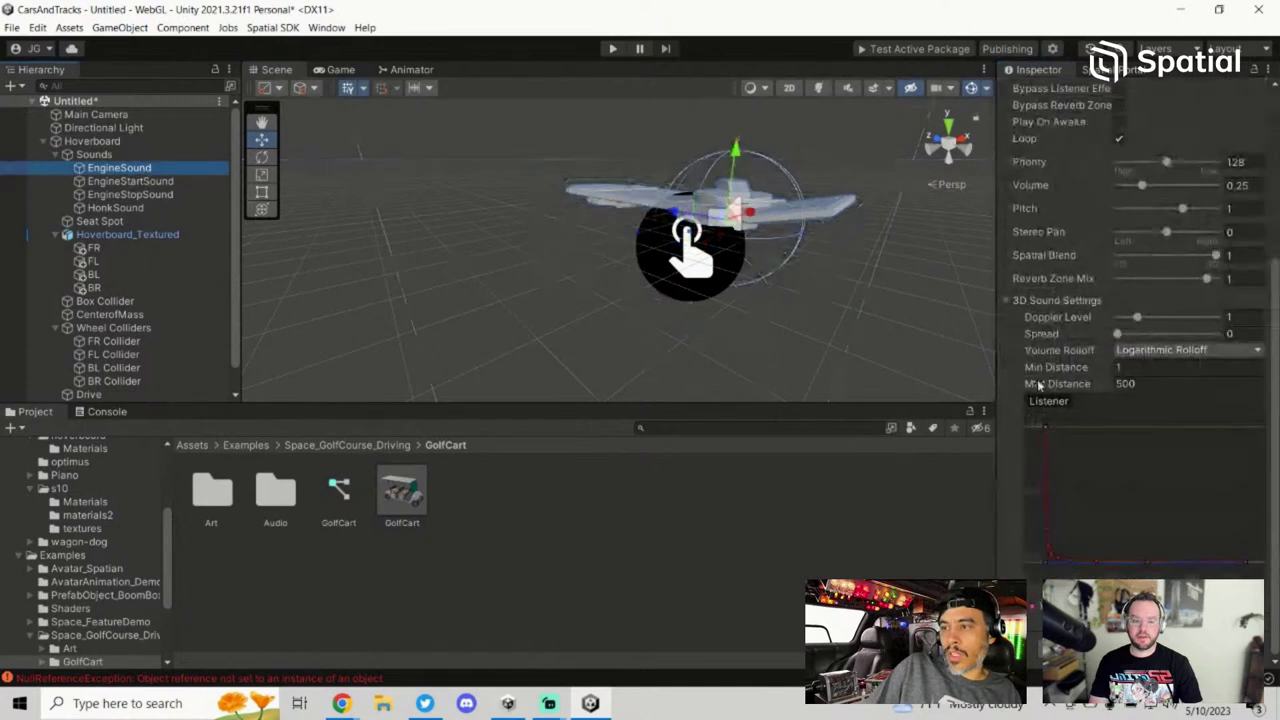
scroll(1189, 328, up, 5)
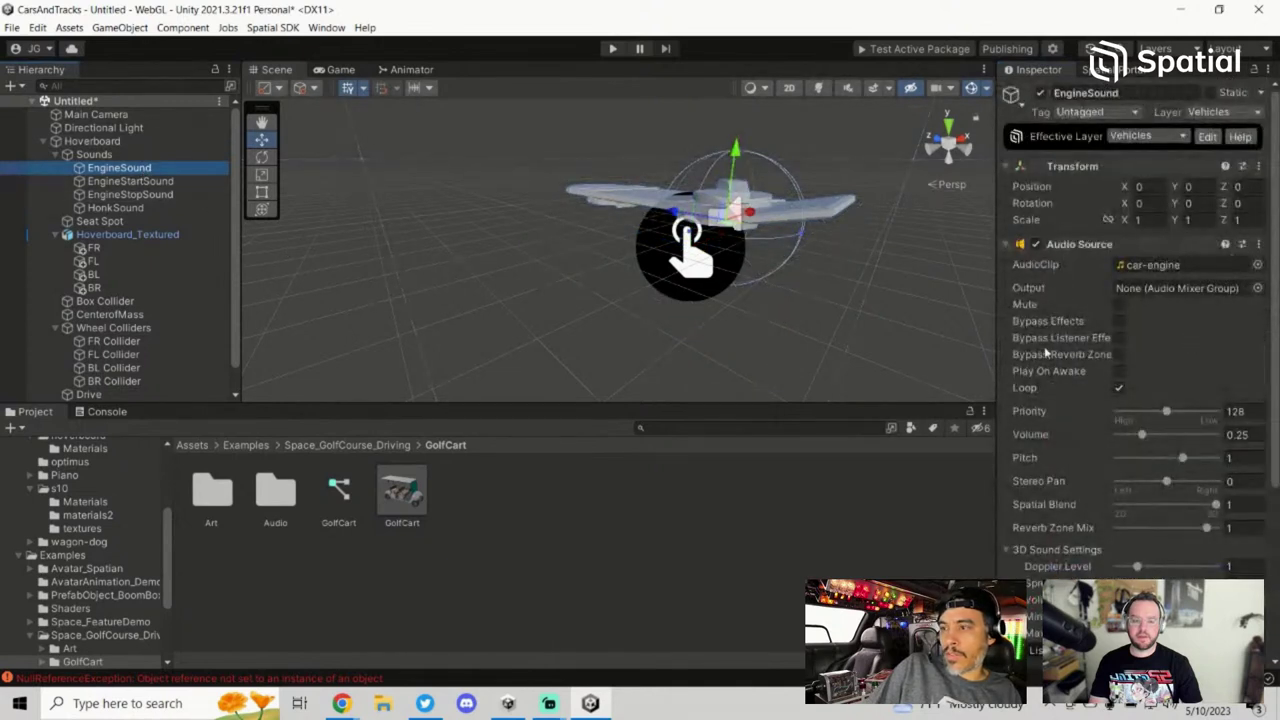
click(1162, 266)
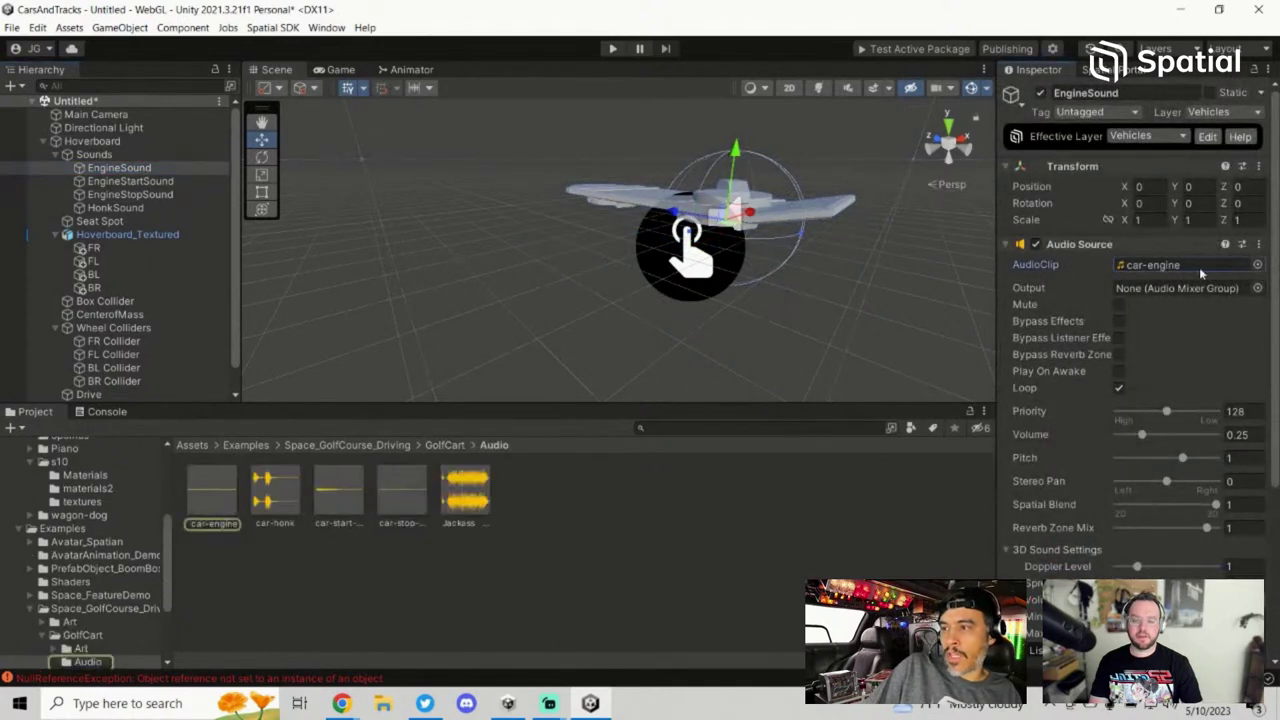
click(229, 509)
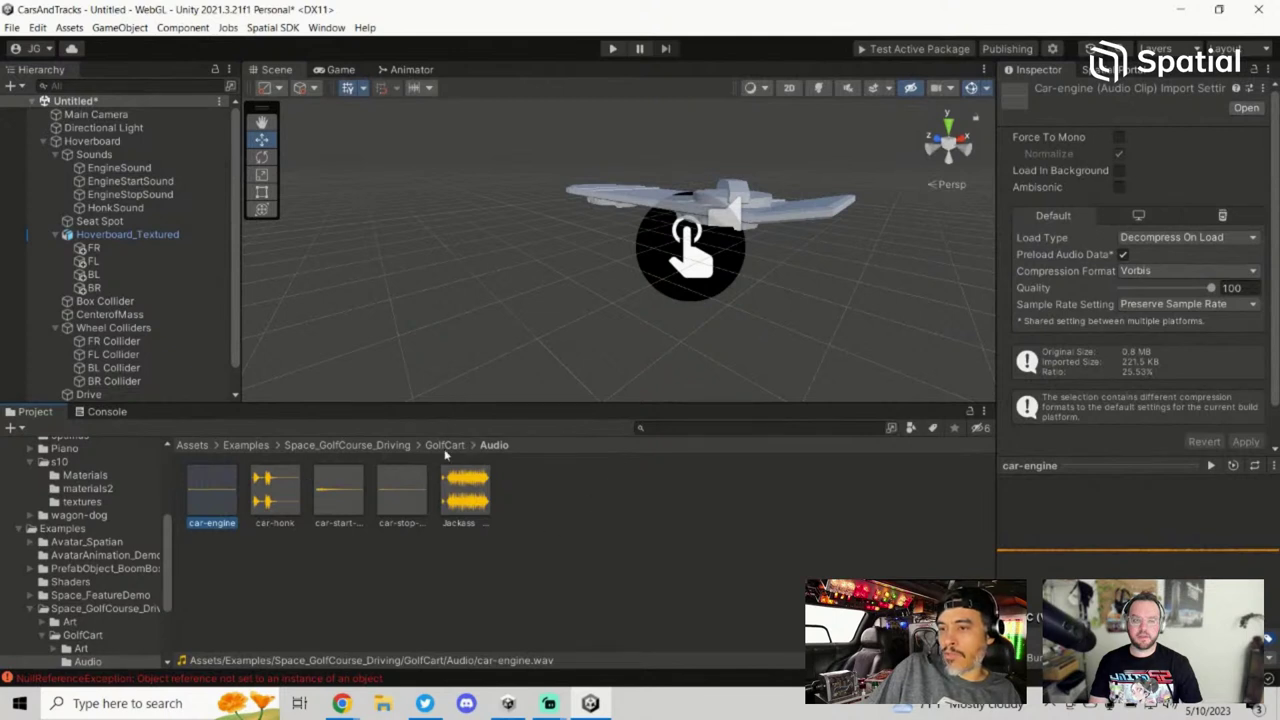
scroll(90, 490, up, 5)
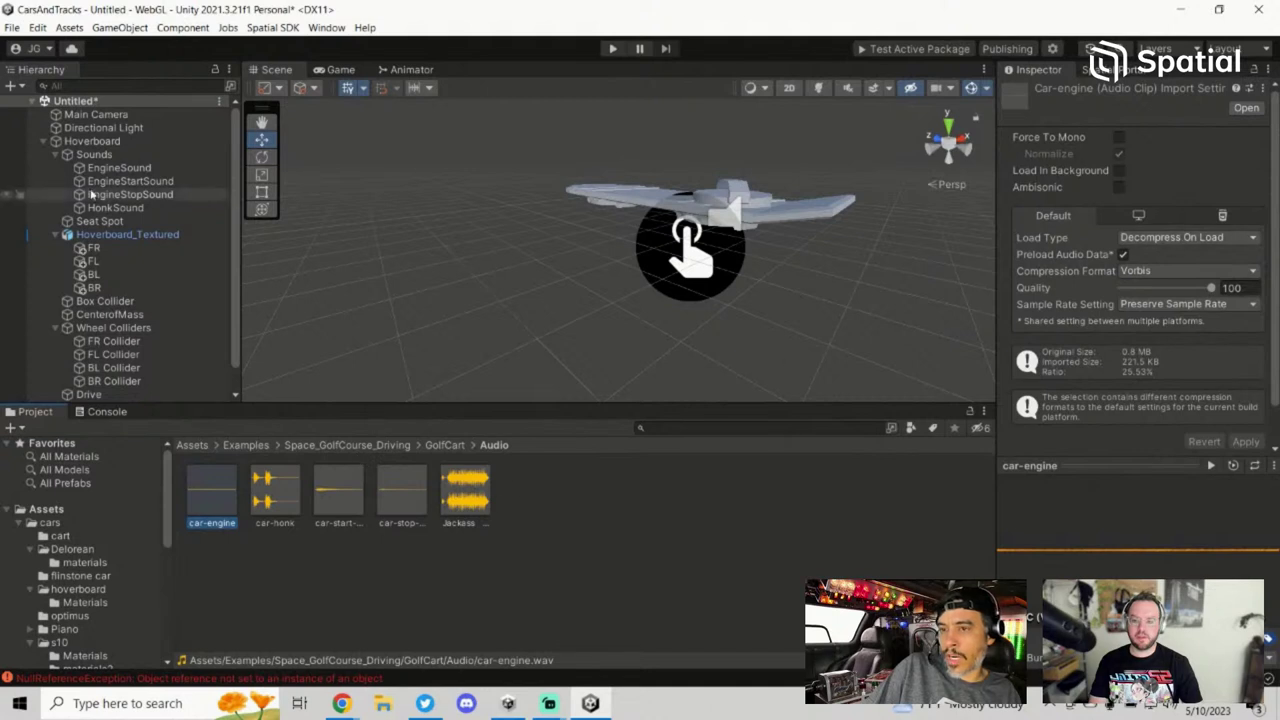
click(133, 170)
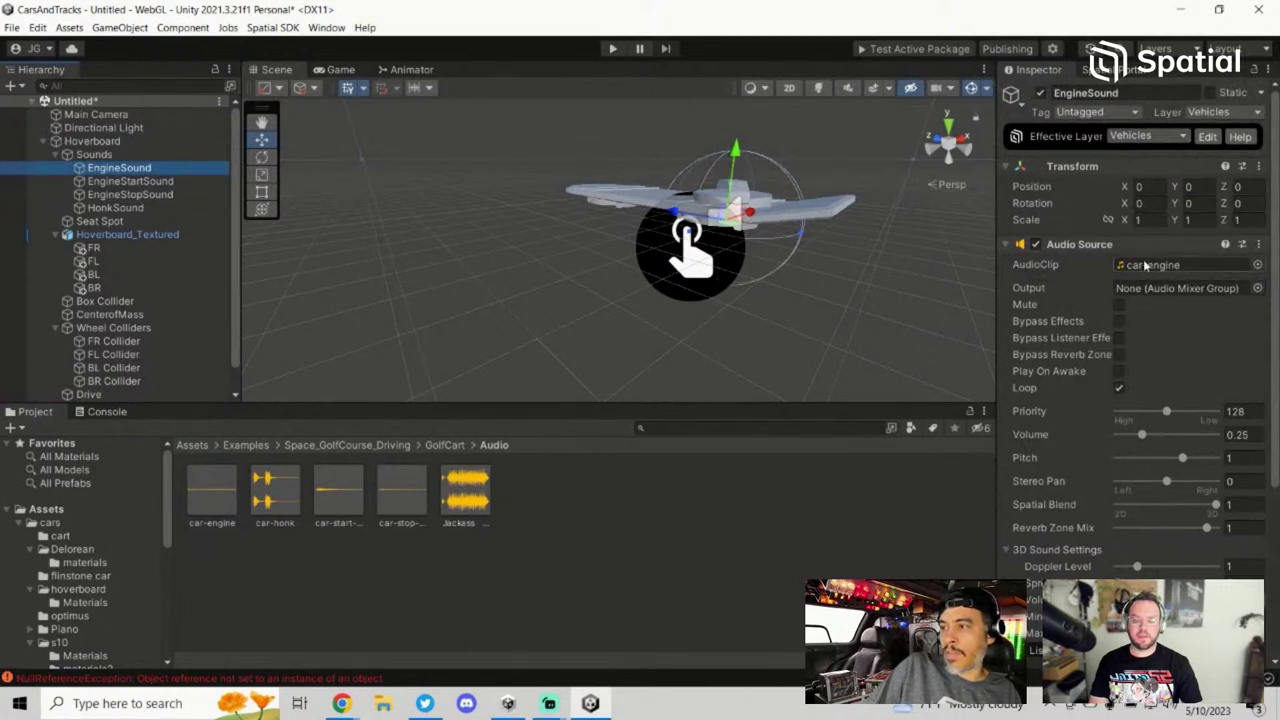
scroll(1150, 372, down, 5)
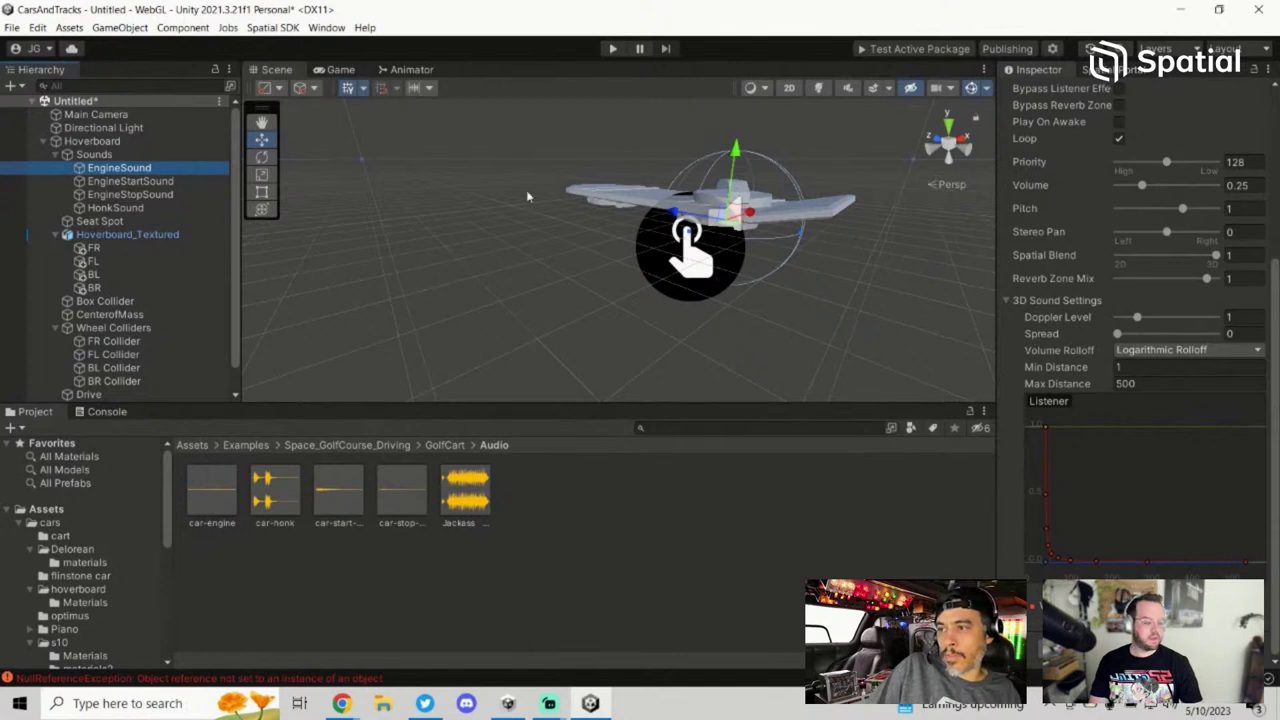
Step: Check the Hoverboard's variable assignments and inspect its Seat Spot object
click(117, 141)
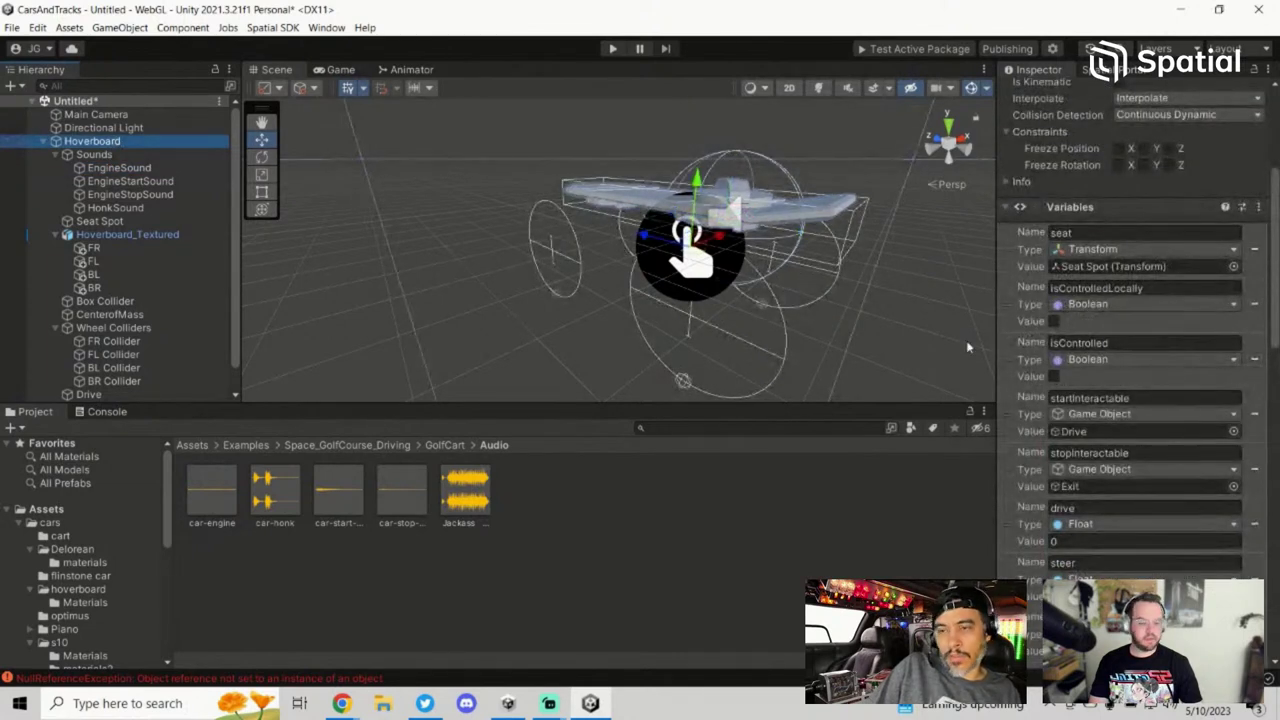
scroll(1265, 487, down, 12)
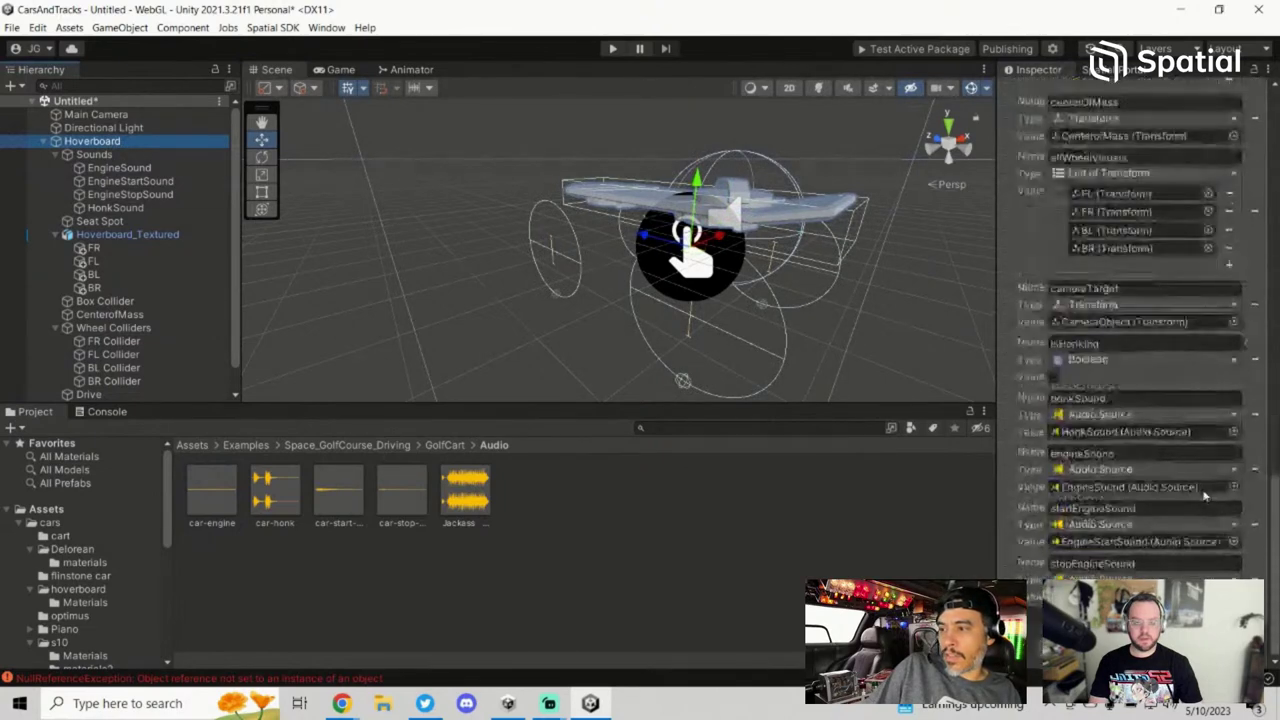
drag(1276, 566, 1272, 150)
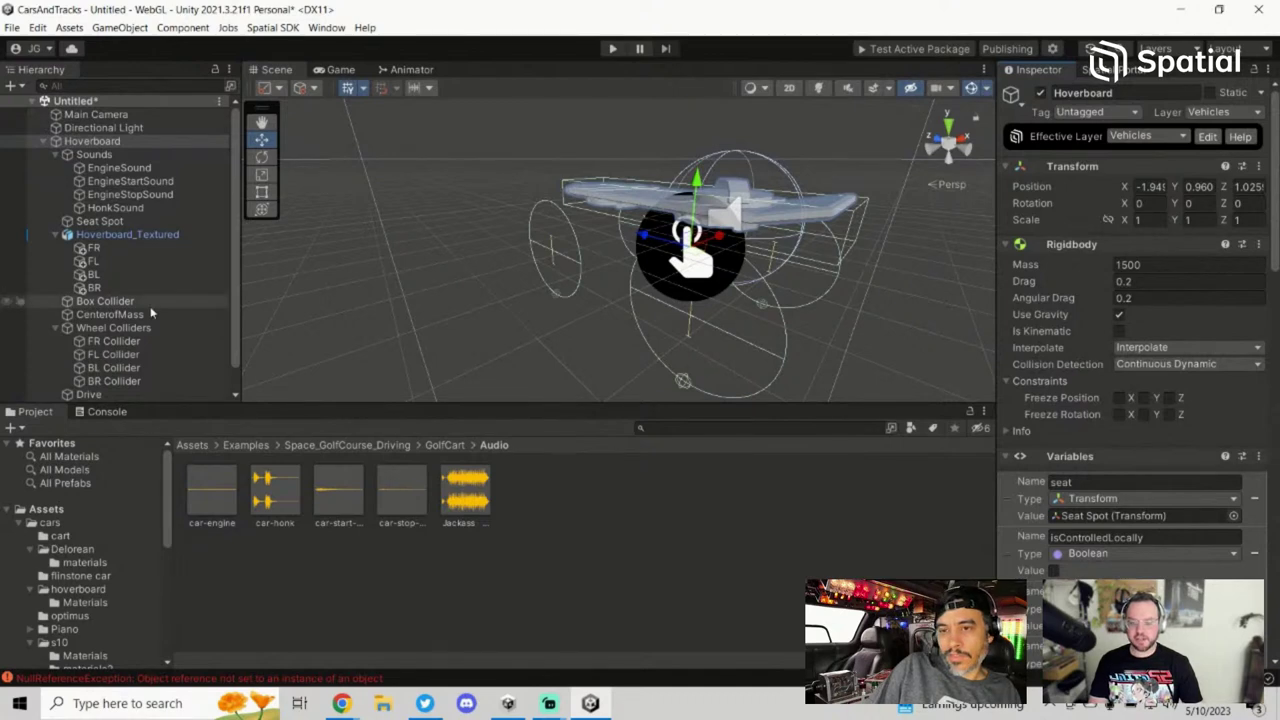
click(135, 207)
click(105, 221)
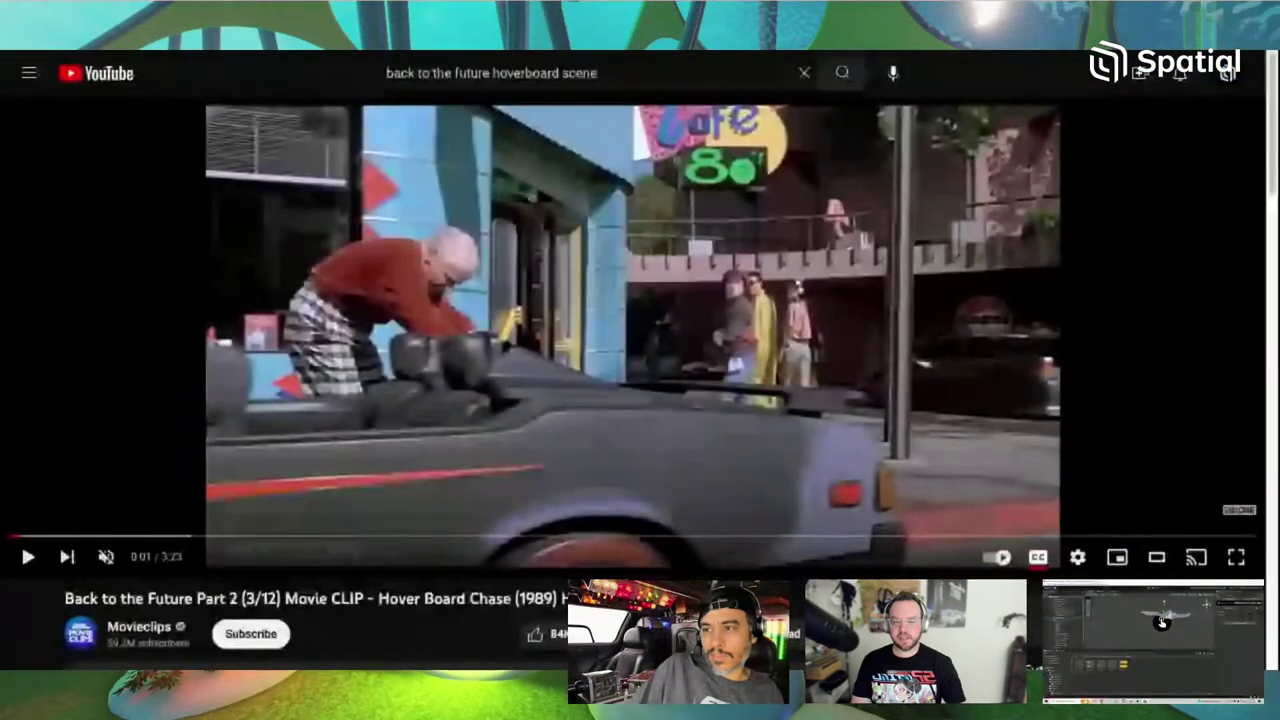
Step: Play the Back to the Future hoverboard chase clip on YouTube with sound, skipping to 0:47
click(597, 222)
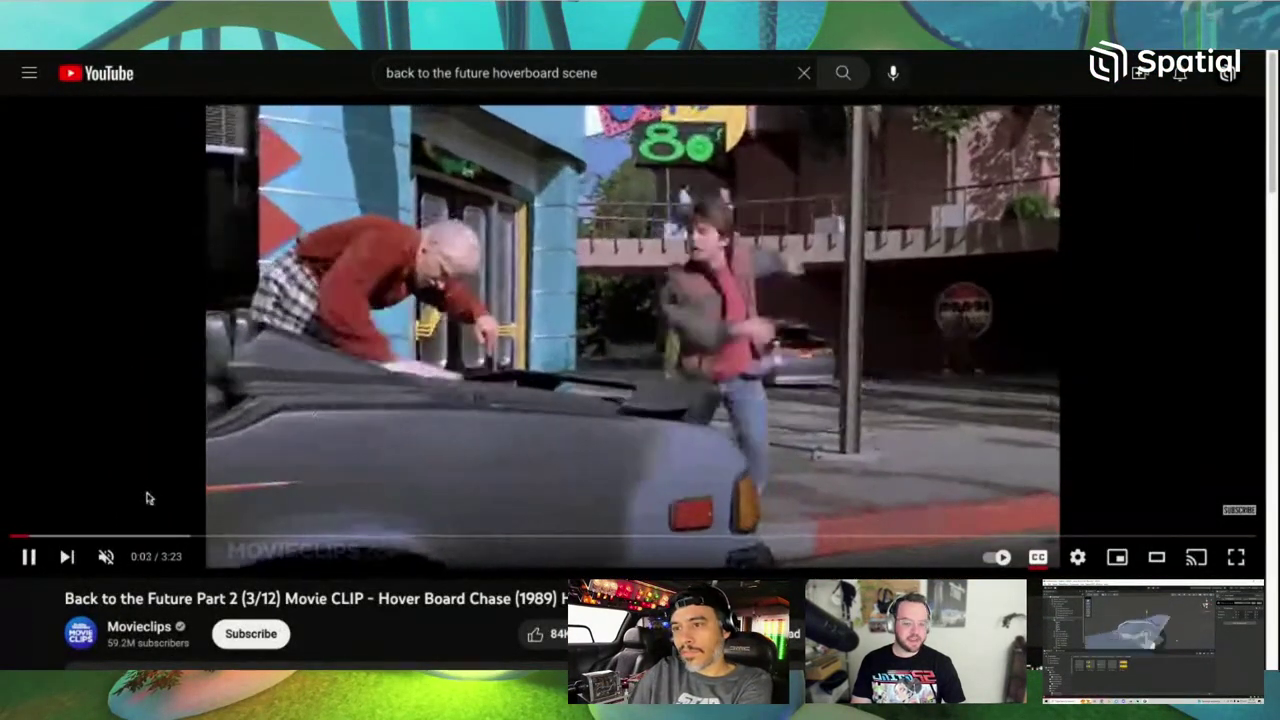
click(106, 556)
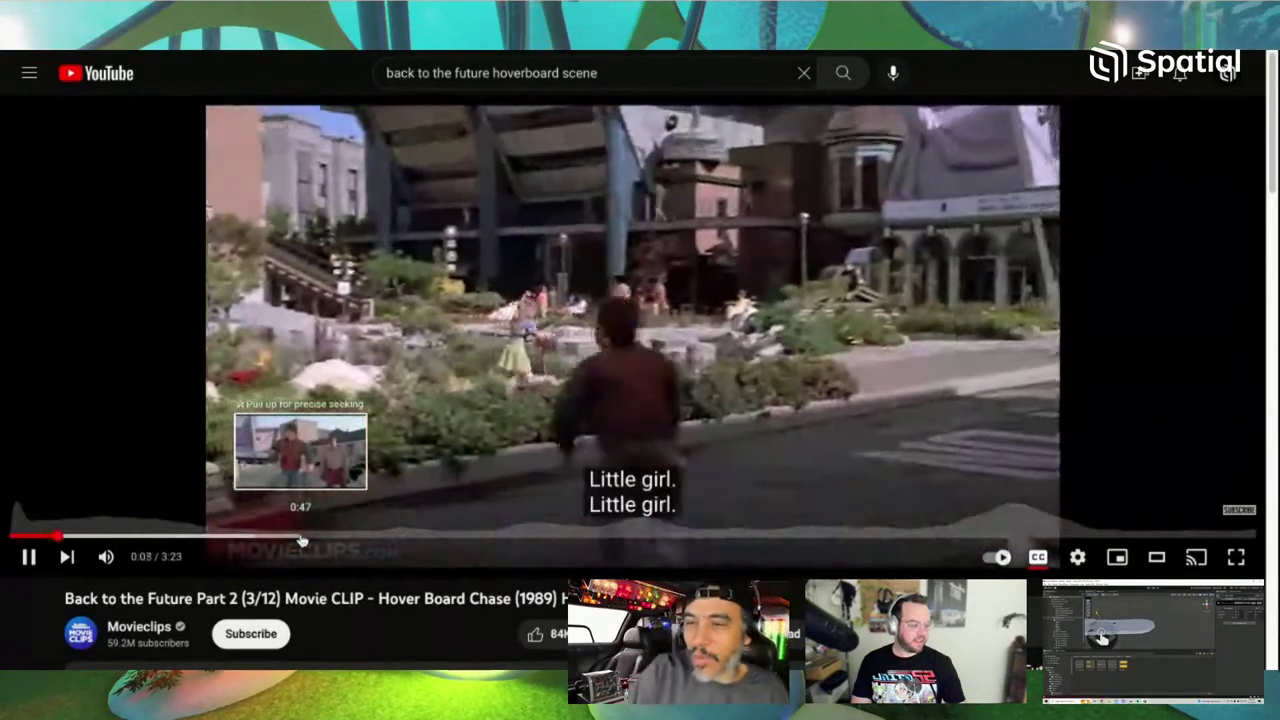
click(300, 540)
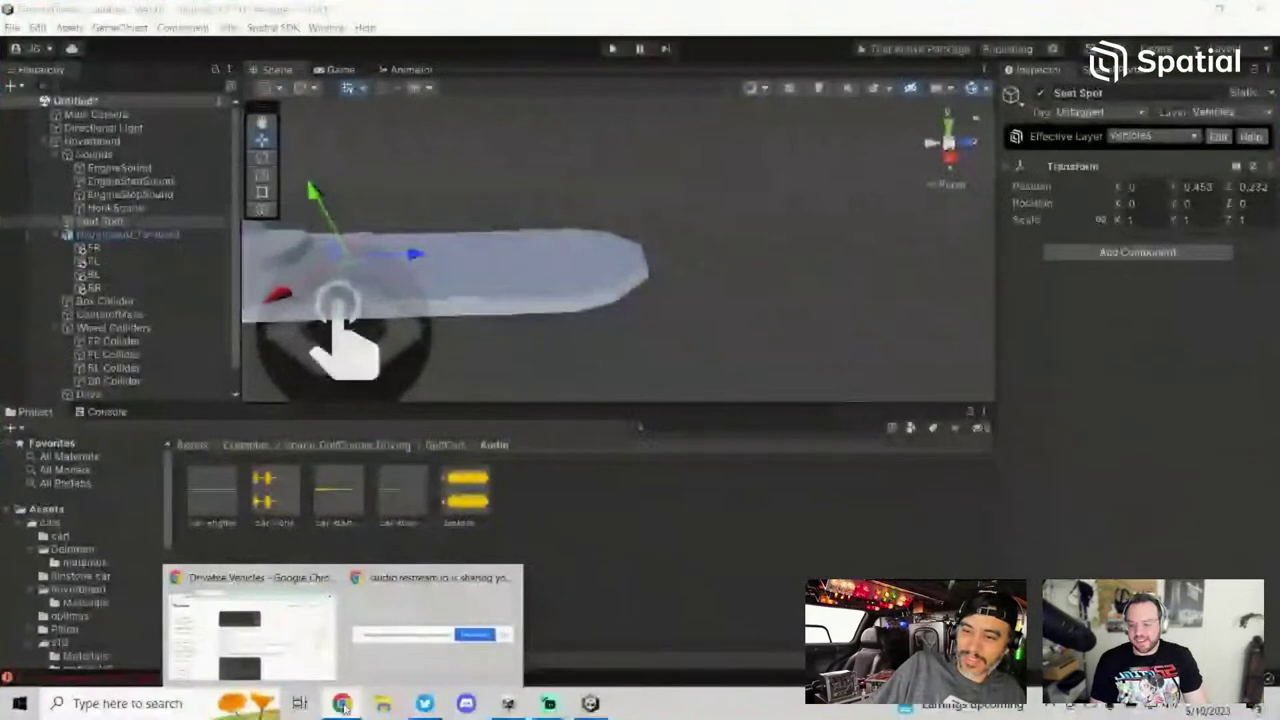
Step: Switch to the Drivable Vehicles documentation in Chrome and read steps 9 to 12 on variables, Script Machine and Synced Object
mouse_move(308, 660)
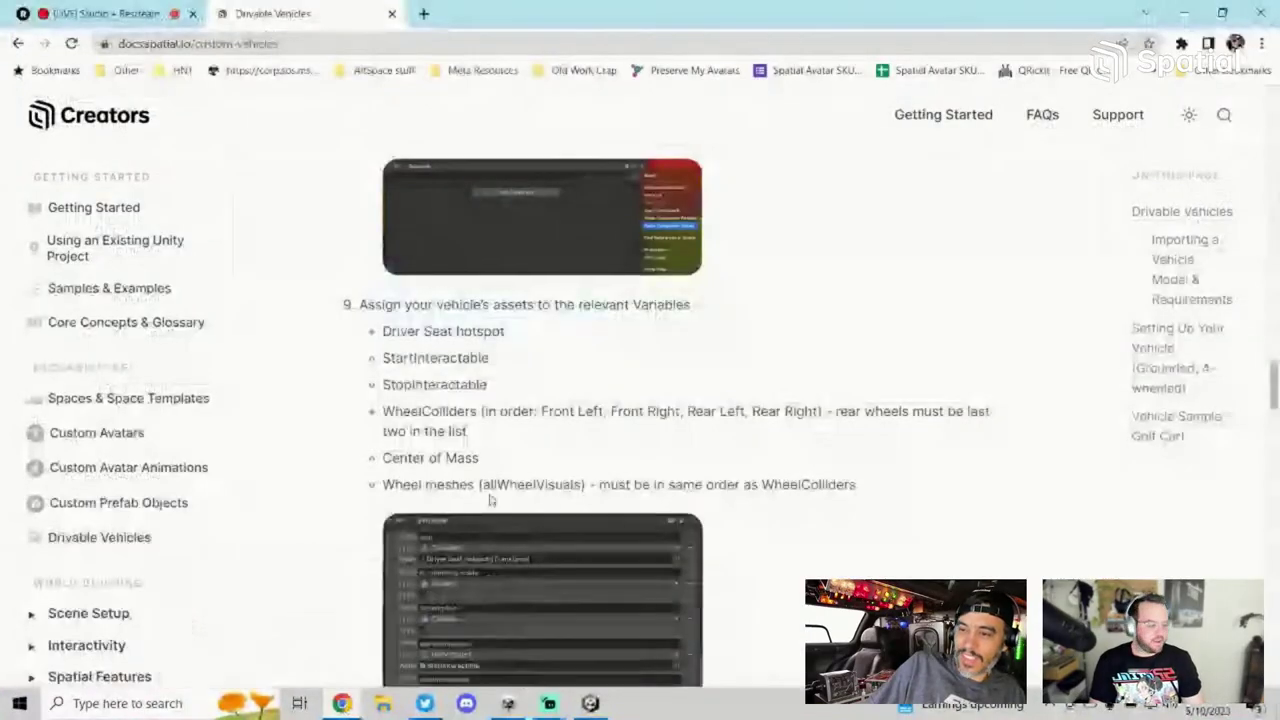
scroll(640, 400, down, 6)
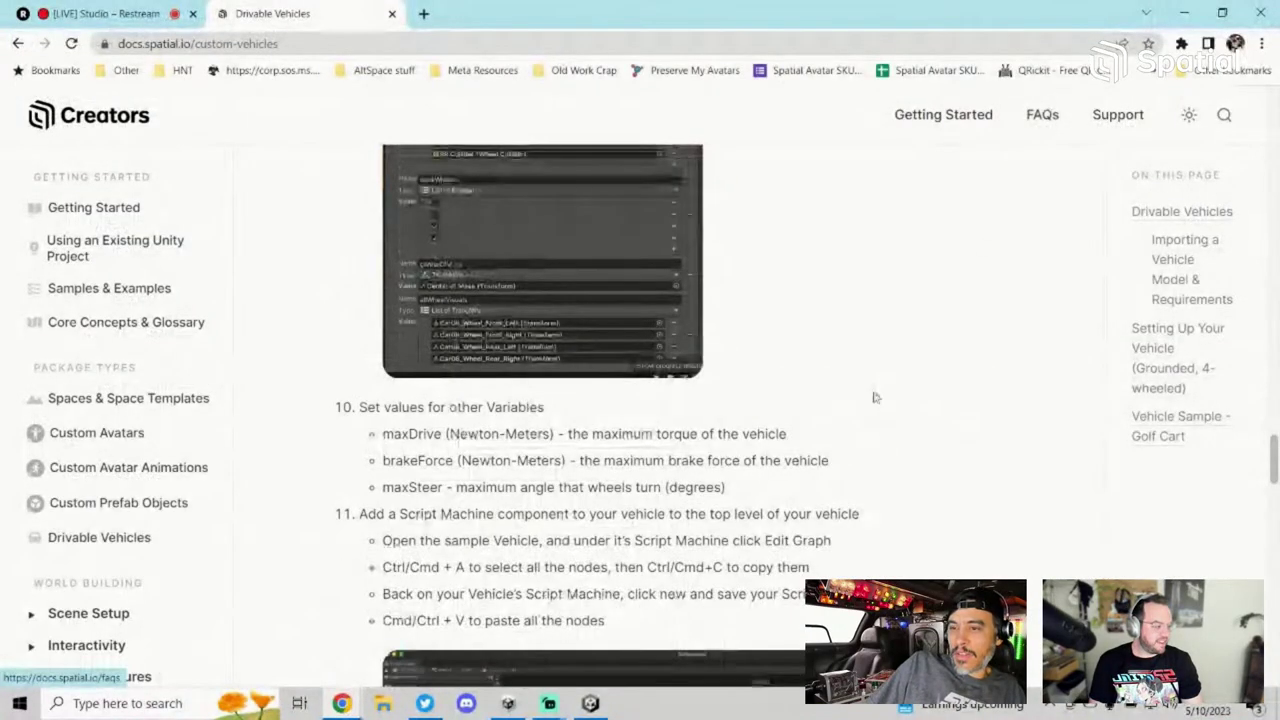
scroll(874, 397, down, 8)
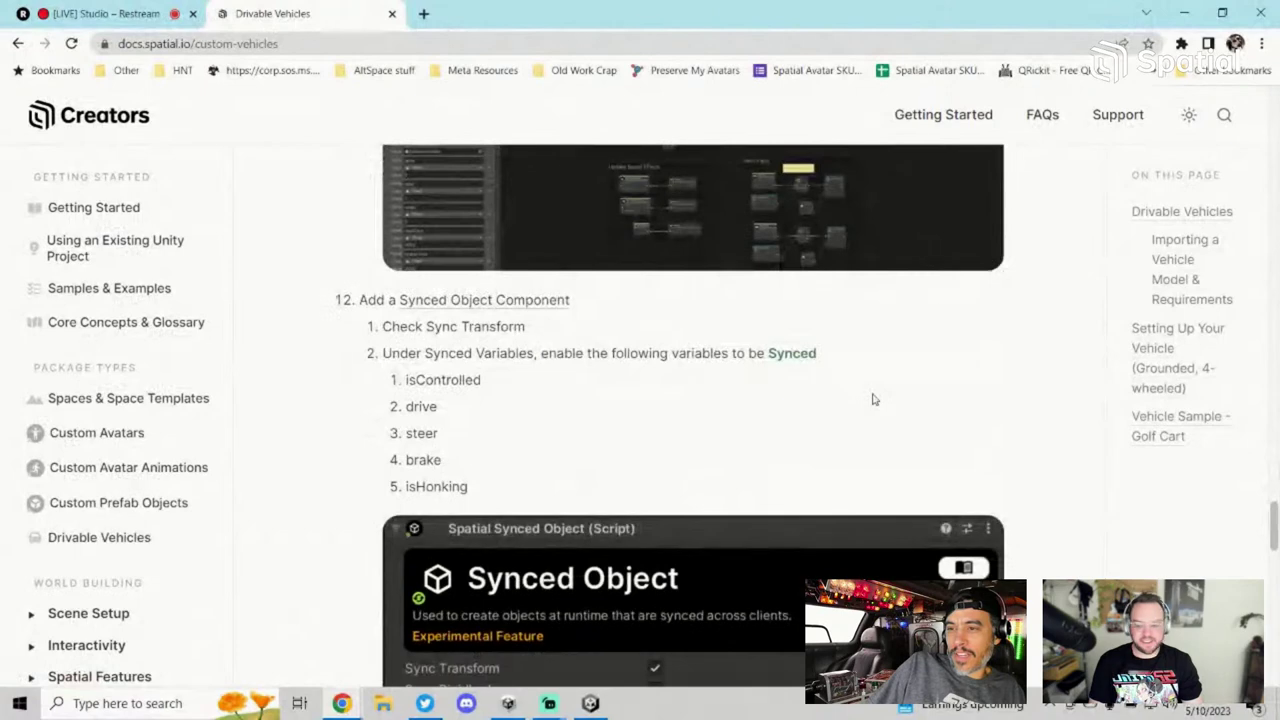
scroll(874, 399, up, 15)
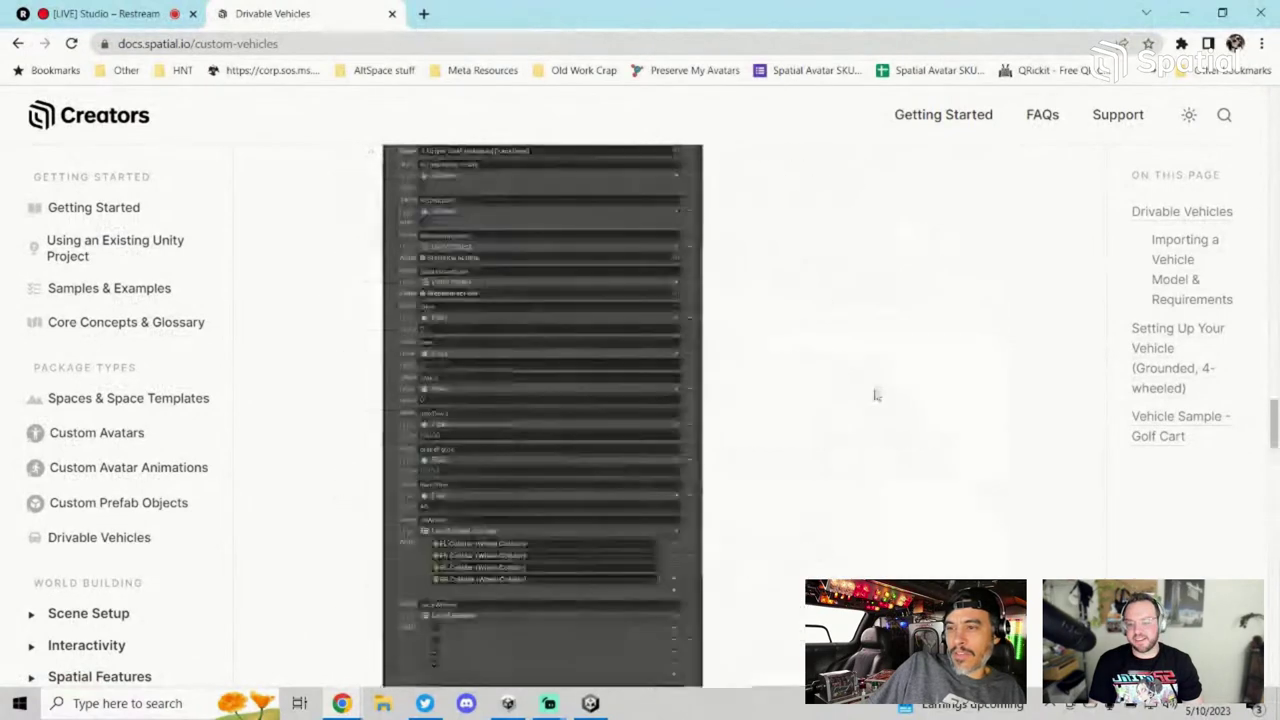
scroll(834, 389, down, 6)
drag(386, 240, 572, 400)
click(820, 342)
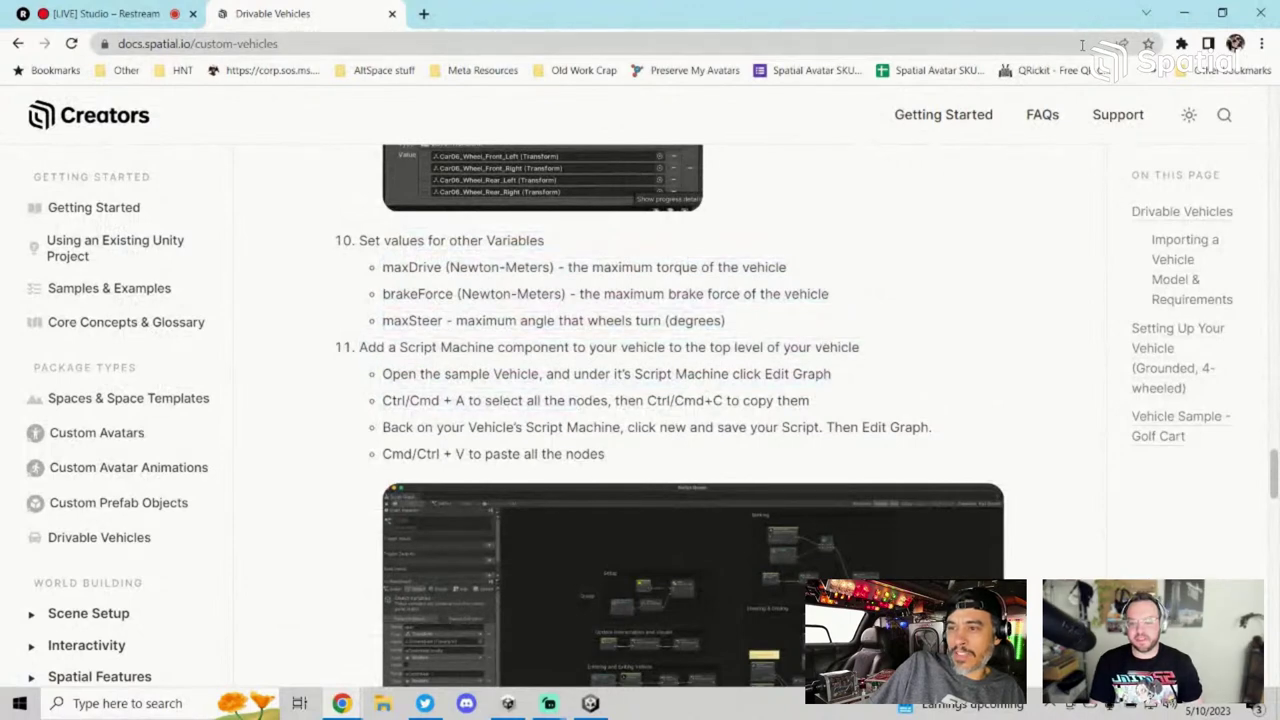
scroll(951, 249, down, 3)
scroll(965, 268, down, 3)
scroll(965, 268, down, 5)
scroll(971, 240, up, 15)
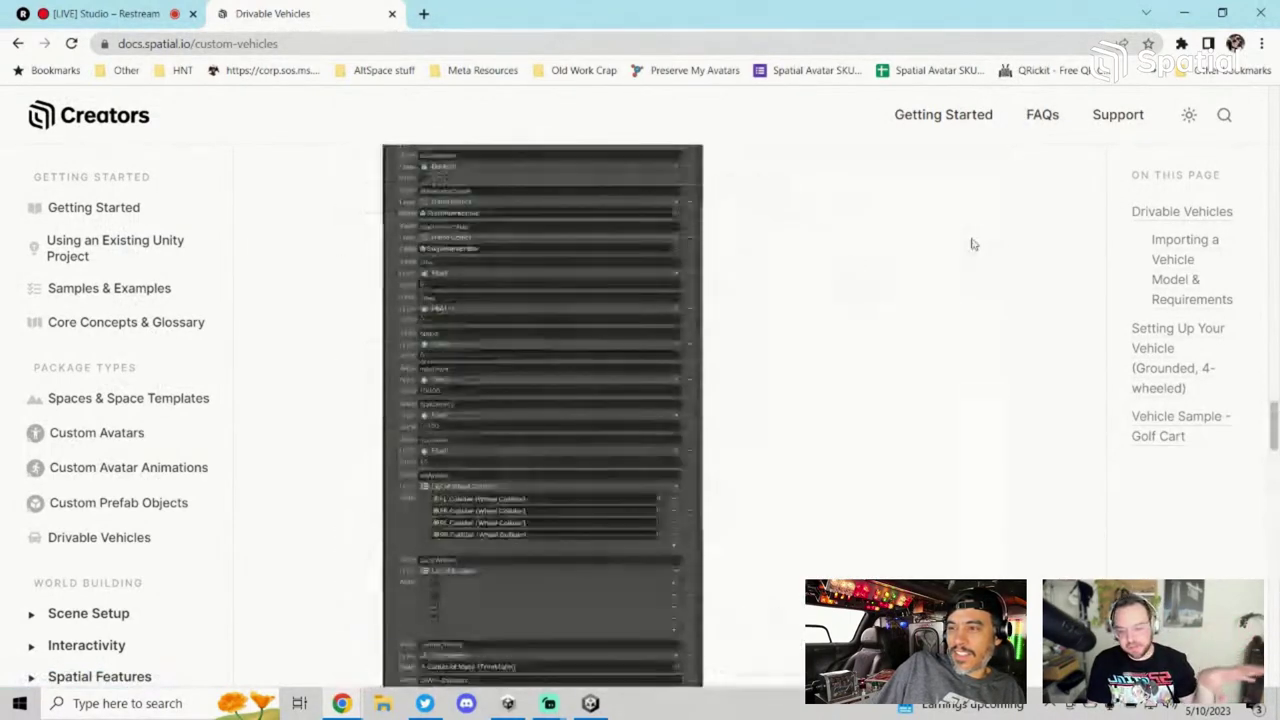
scroll(971, 244, up, 3)
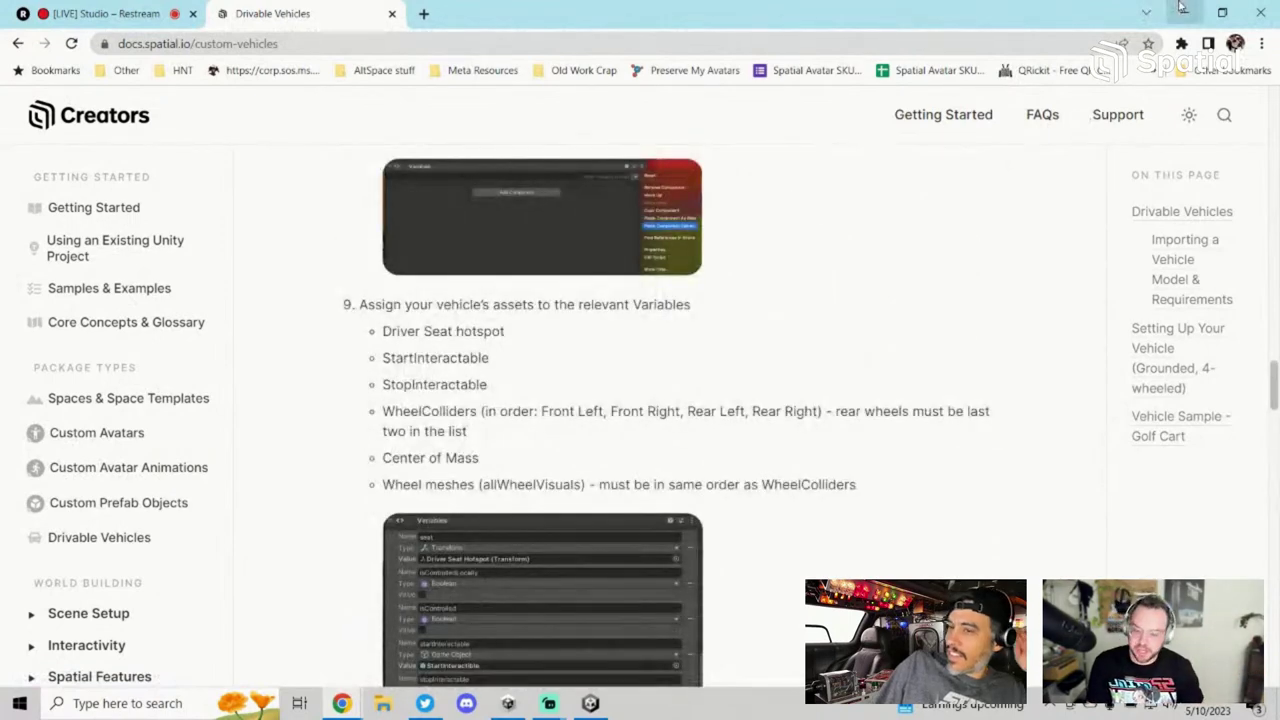
scroll(741, 353, down, 4)
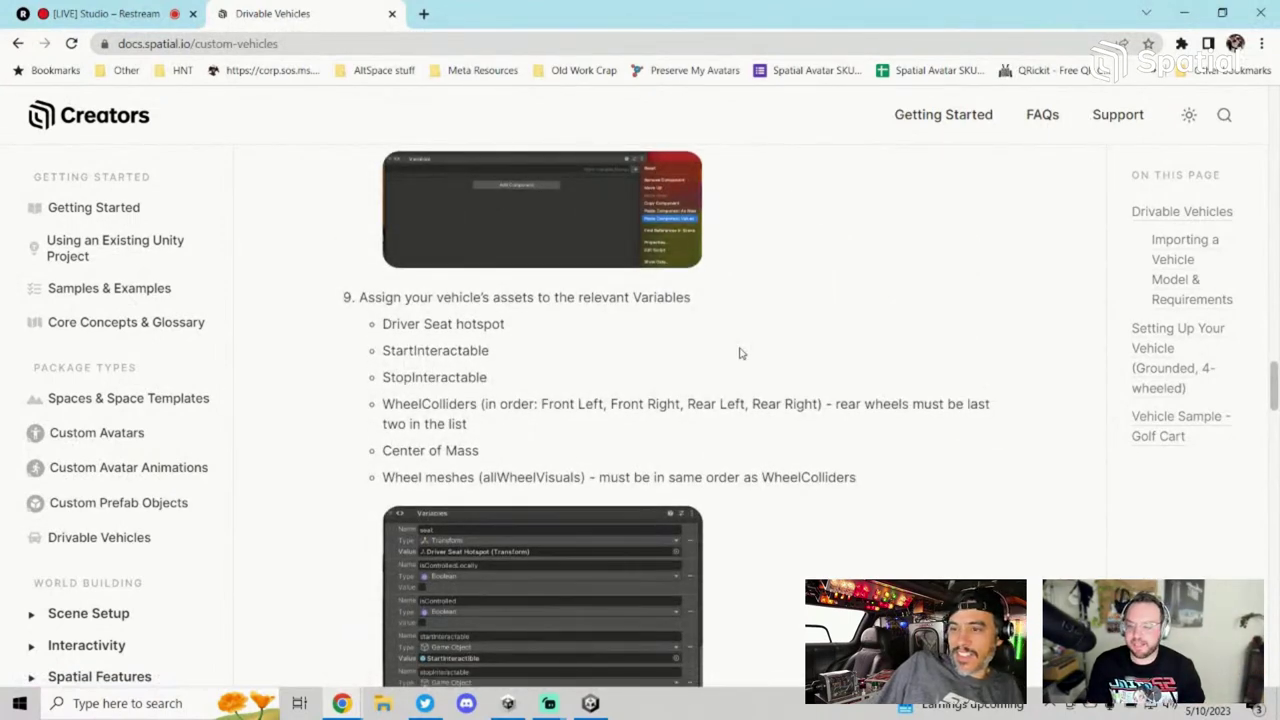
scroll(741, 353, up, 3)
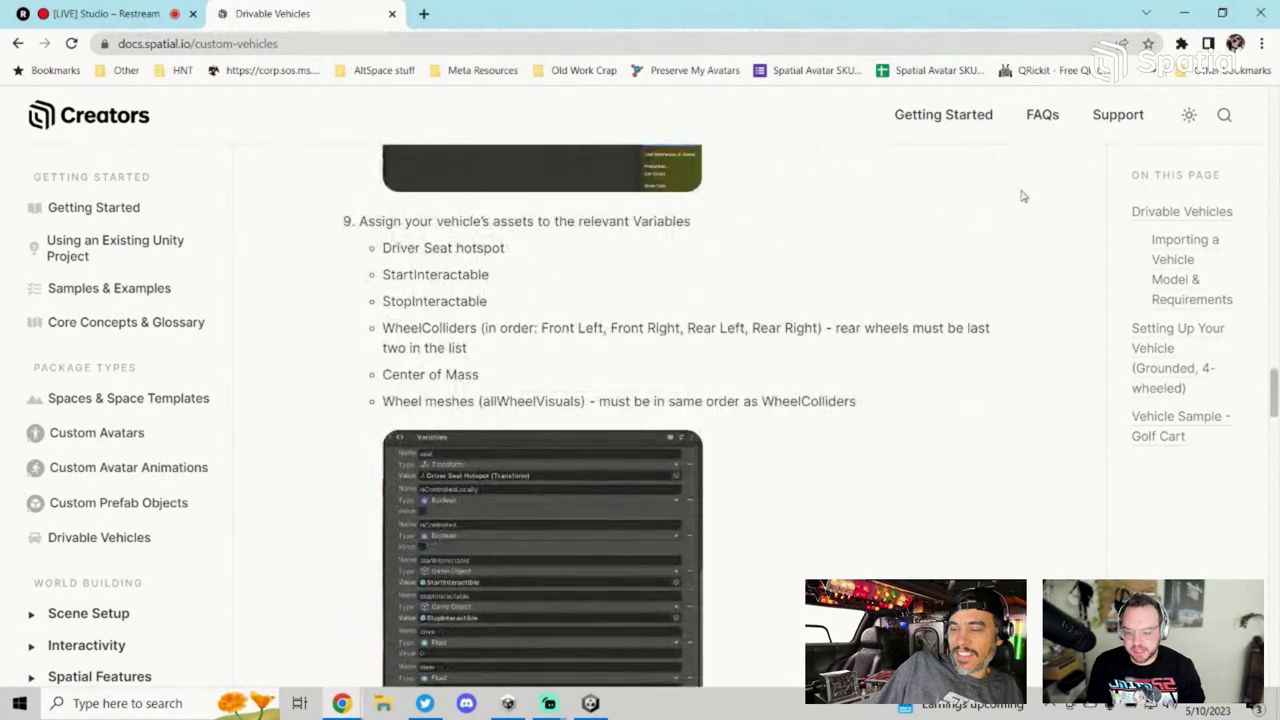
click(1199, 7)
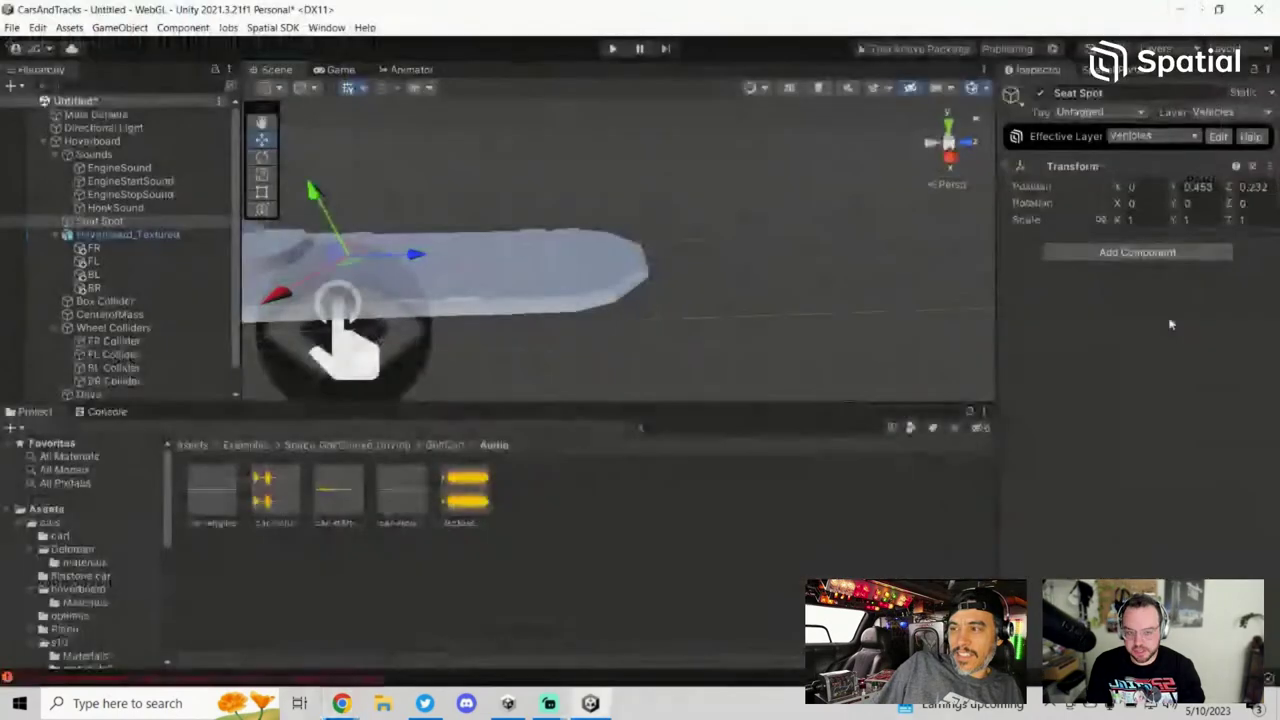
Step: Return to Unity and review the Hoverboard's wheel, center of mass, camera target and sound variables against the documentation
click(130, 143)
scroll(1095, 435, down, 10)
scroll(1095, 435, down, 5)
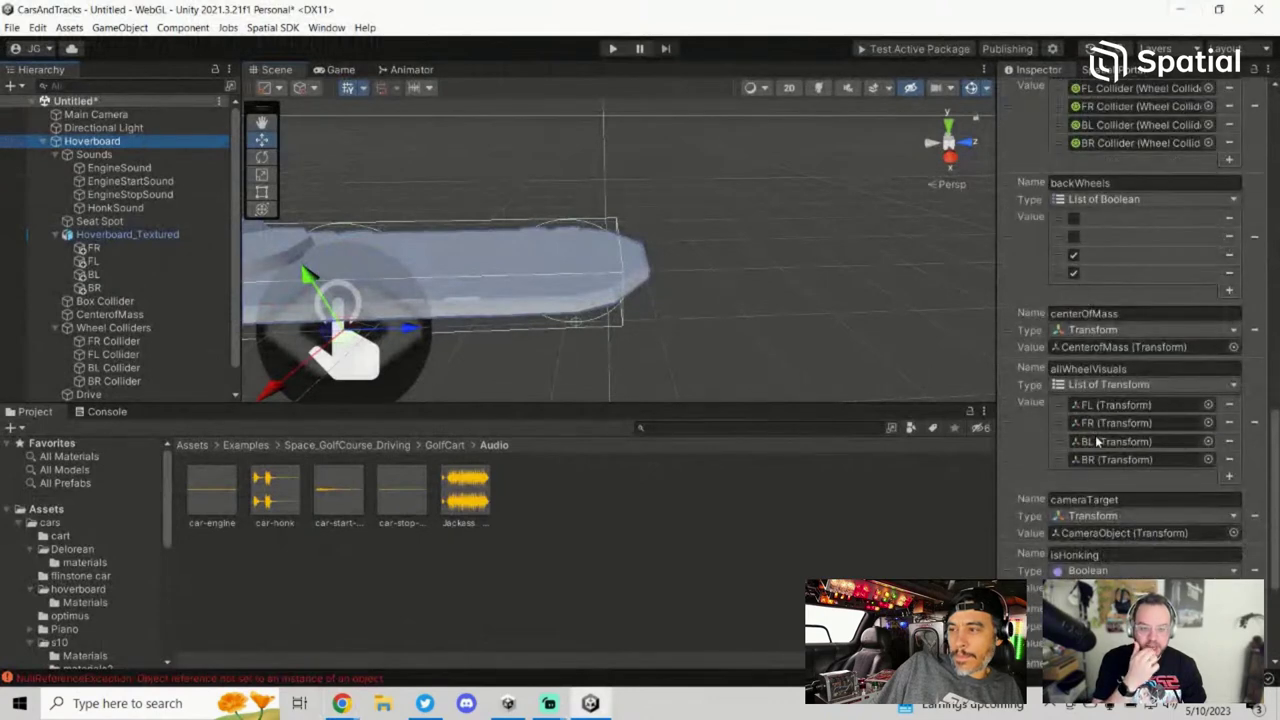
scroll(1138, 346, down, 5)
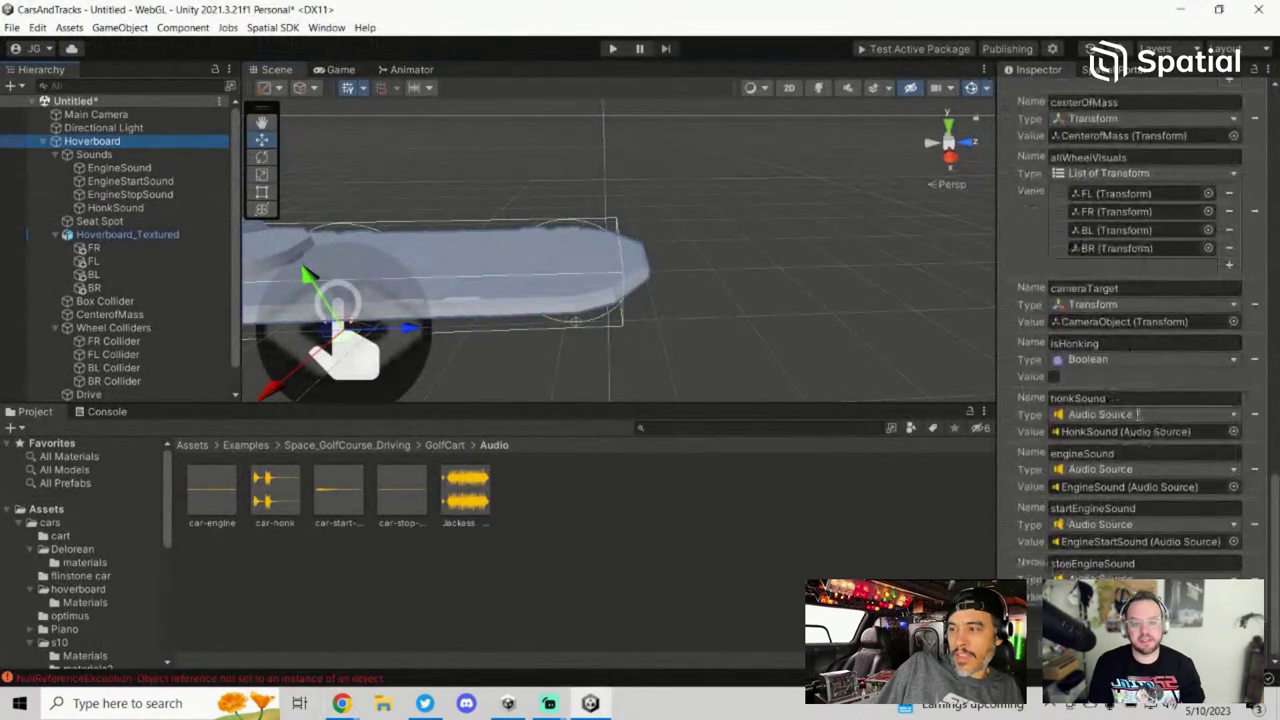
click(109, 150)
click(117, 145)
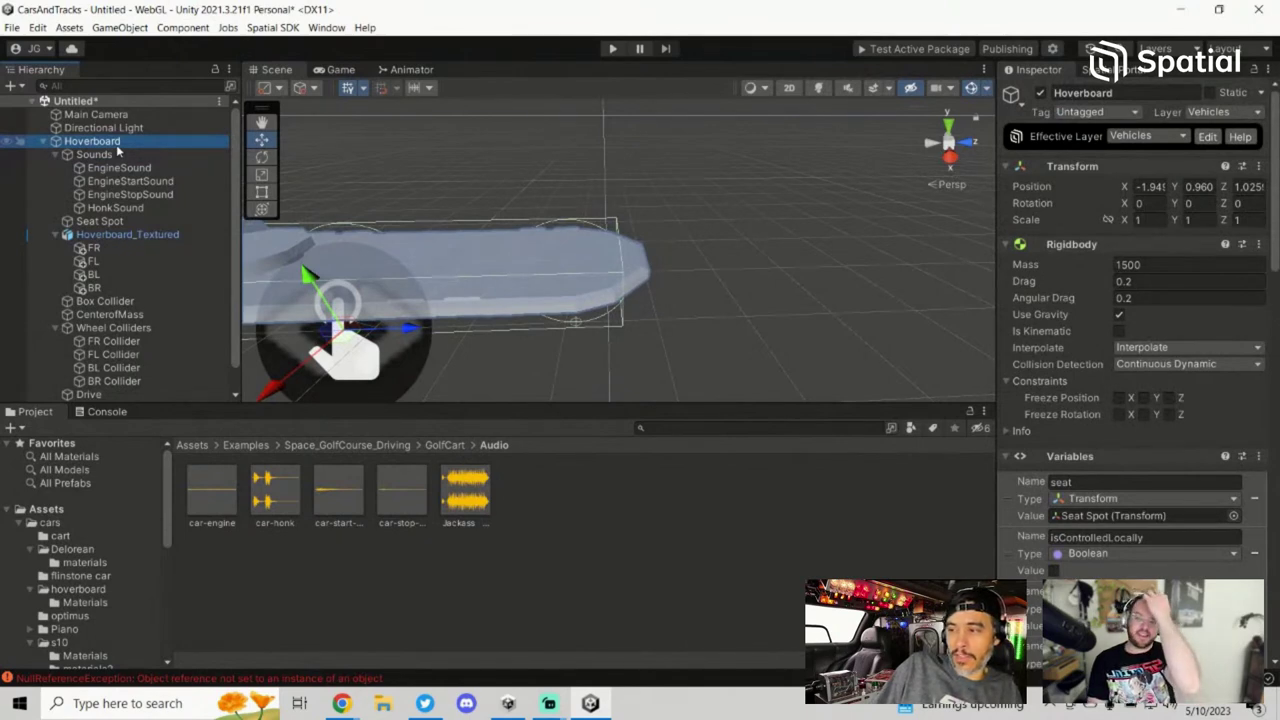
scroll(1047, 444, down, 15)
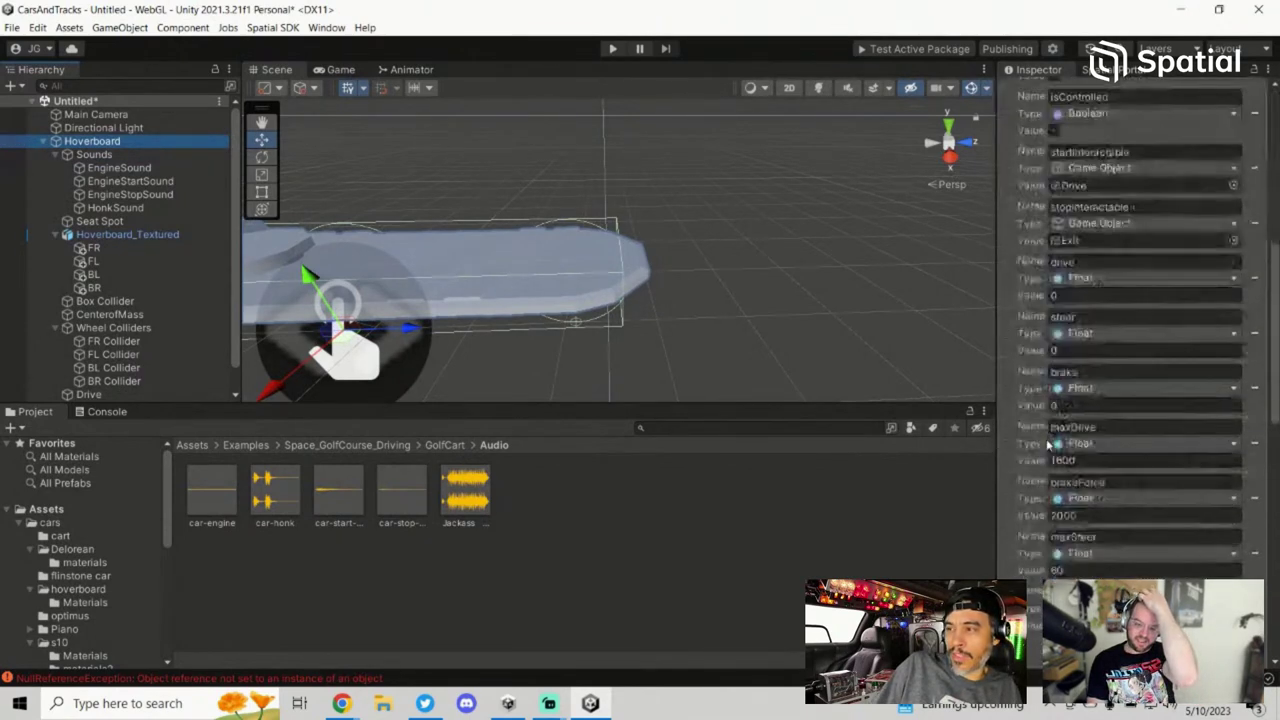
scroll(1046, 438, down, 5)
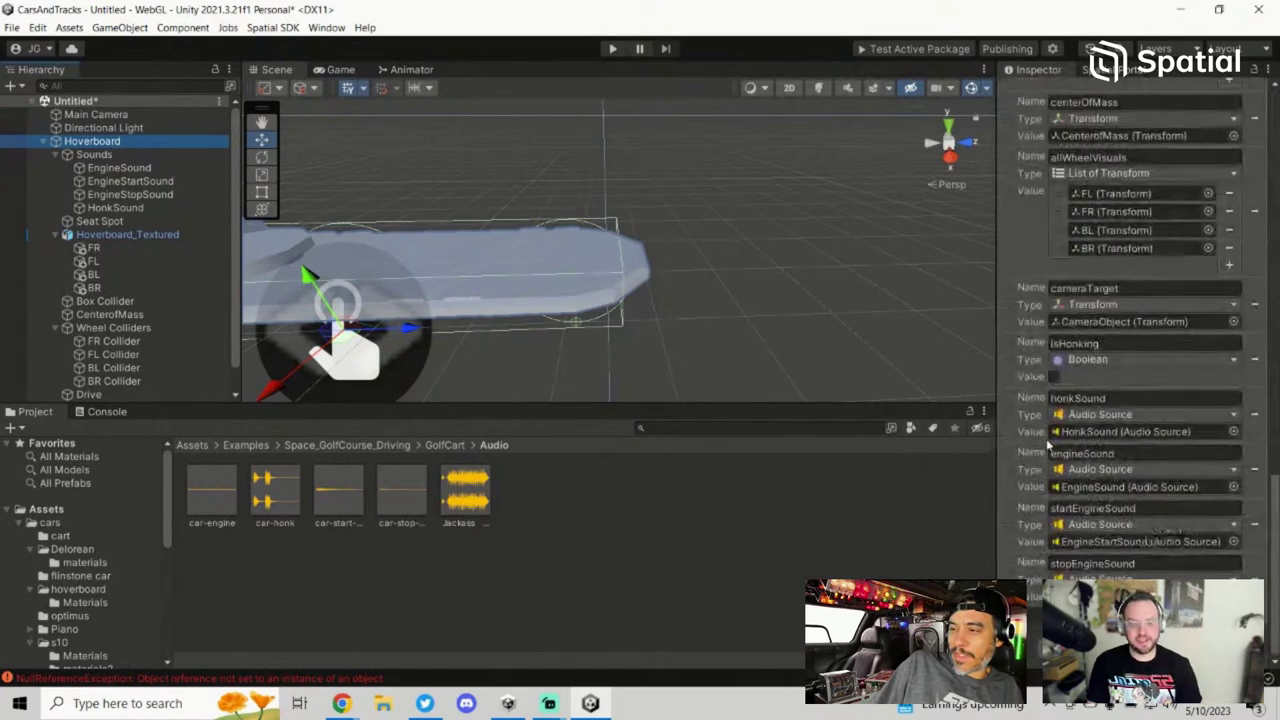
scroll(1046, 438, up, 10)
scroll(1046, 438, up, 15)
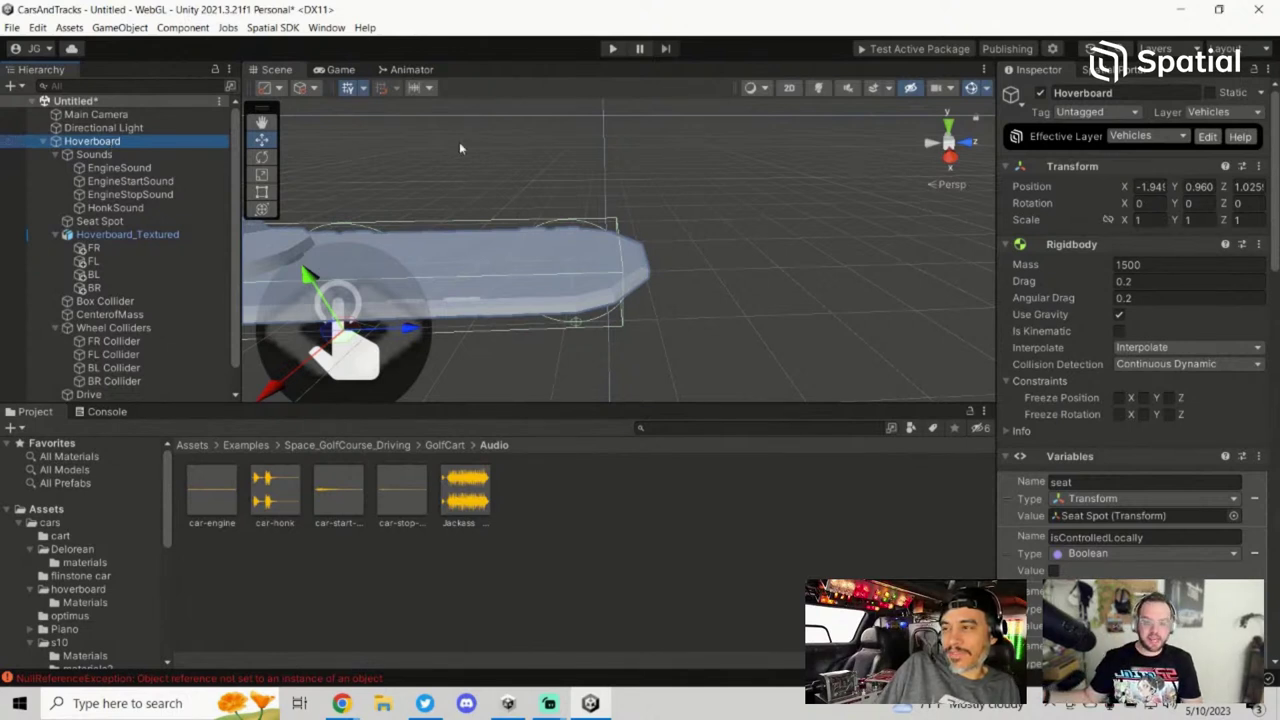
Step: Collapse the Hoverboard's children and add the sample GolfCart prefab from Examples/Space_GolfCourse_Driving/GolfCart to the scene, expanding its hierarchy
alt+drag(813, 188, 623, 193)
scroll(152, 296, down, 1)
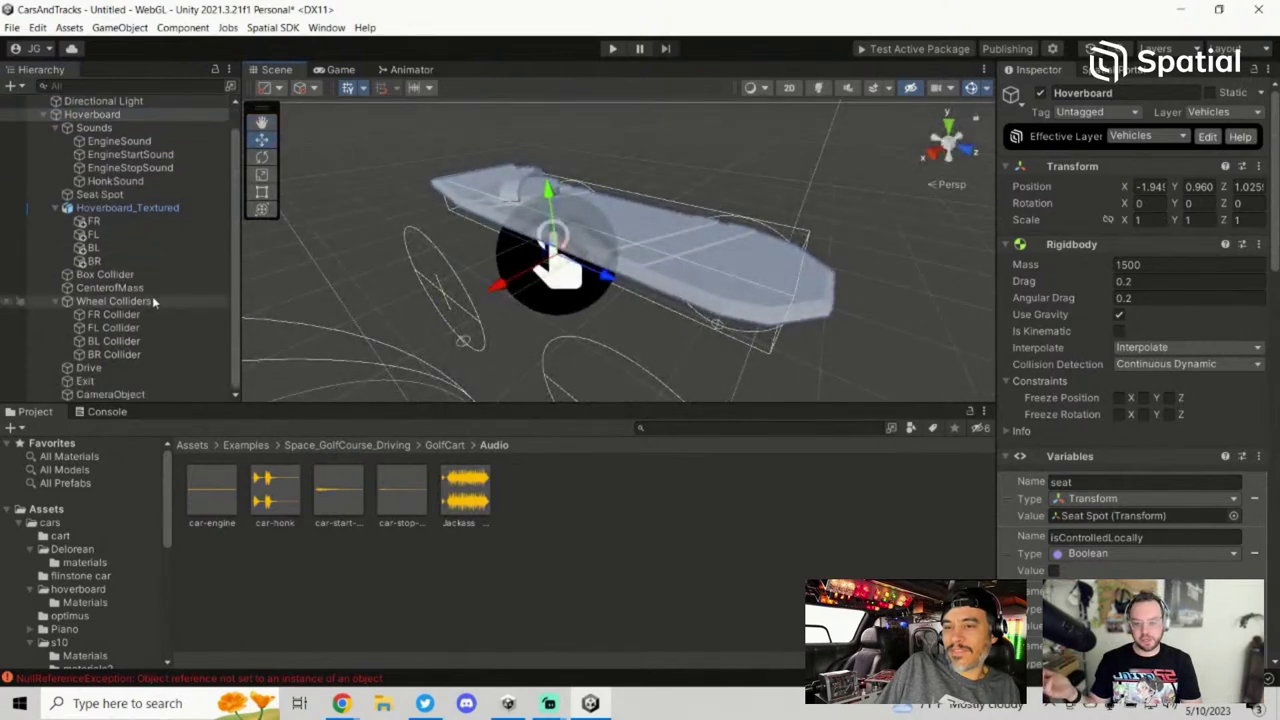
click(44, 116)
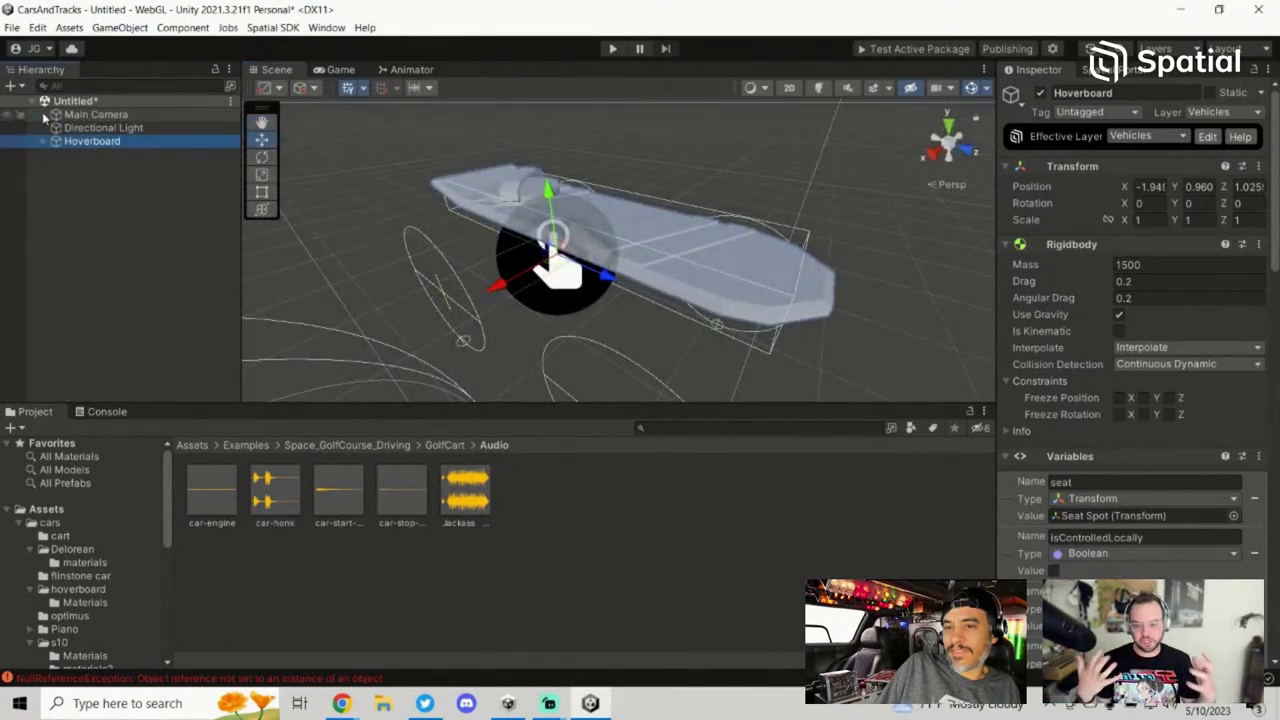
click(69, 512)
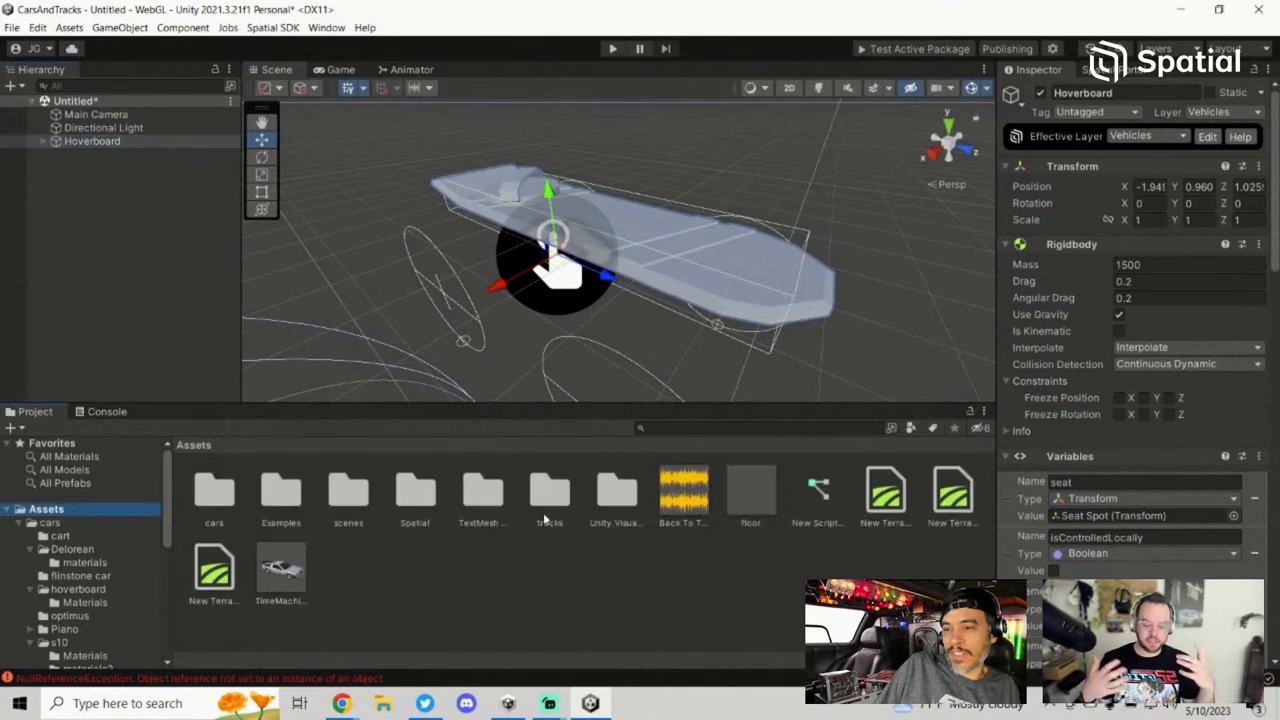
scroll(113, 588, down, 5)
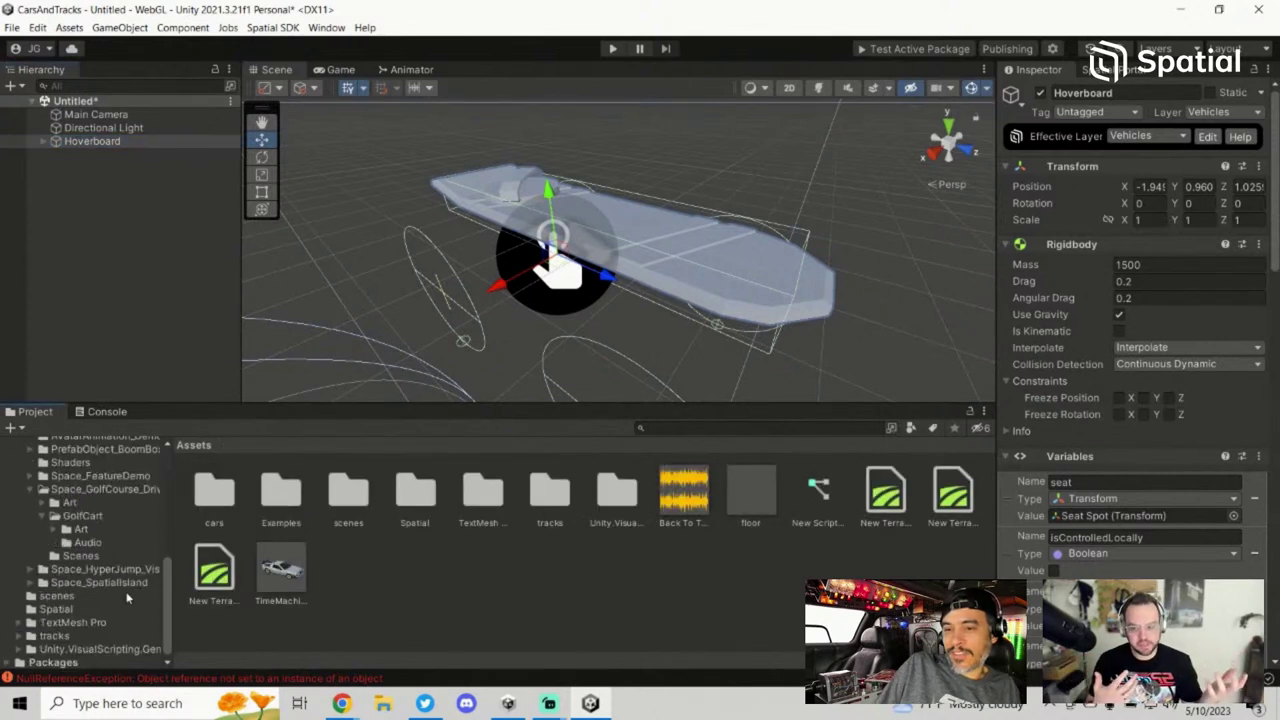
scroll(84, 602, up, 2)
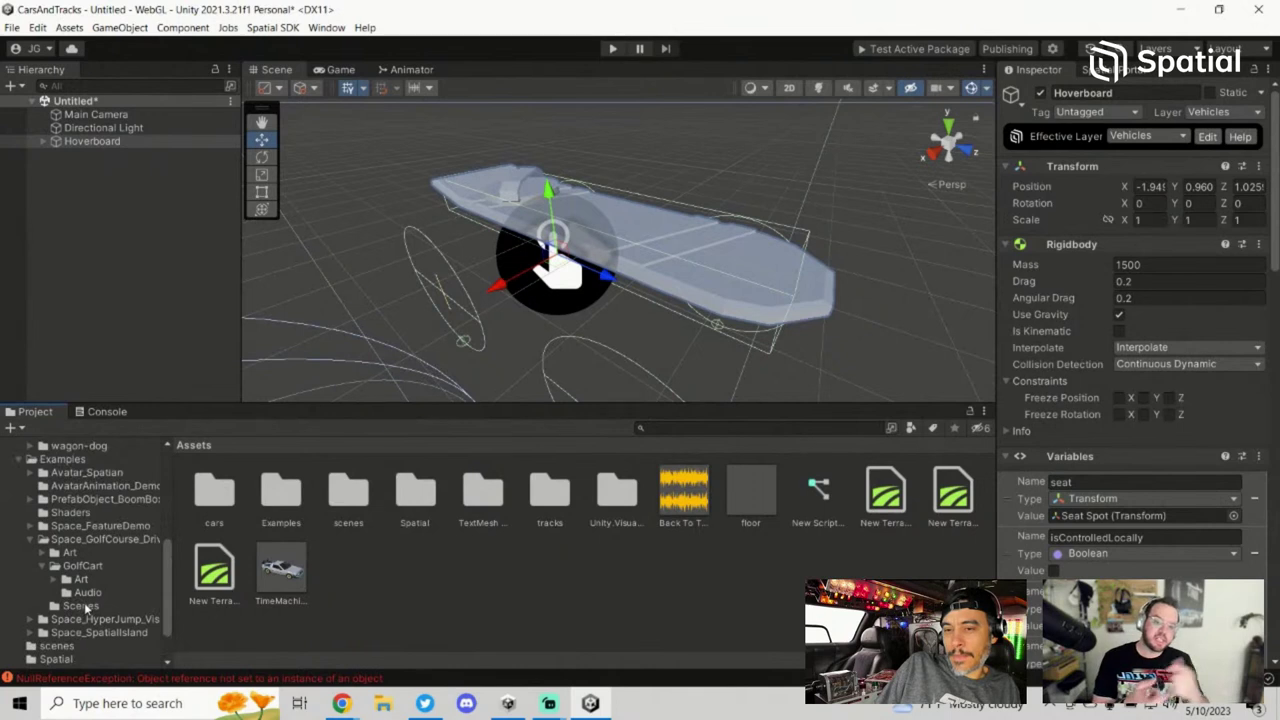
click(85, 540)
double_click(272, 495)
drag(388, 502, 169, 316)
key(f)
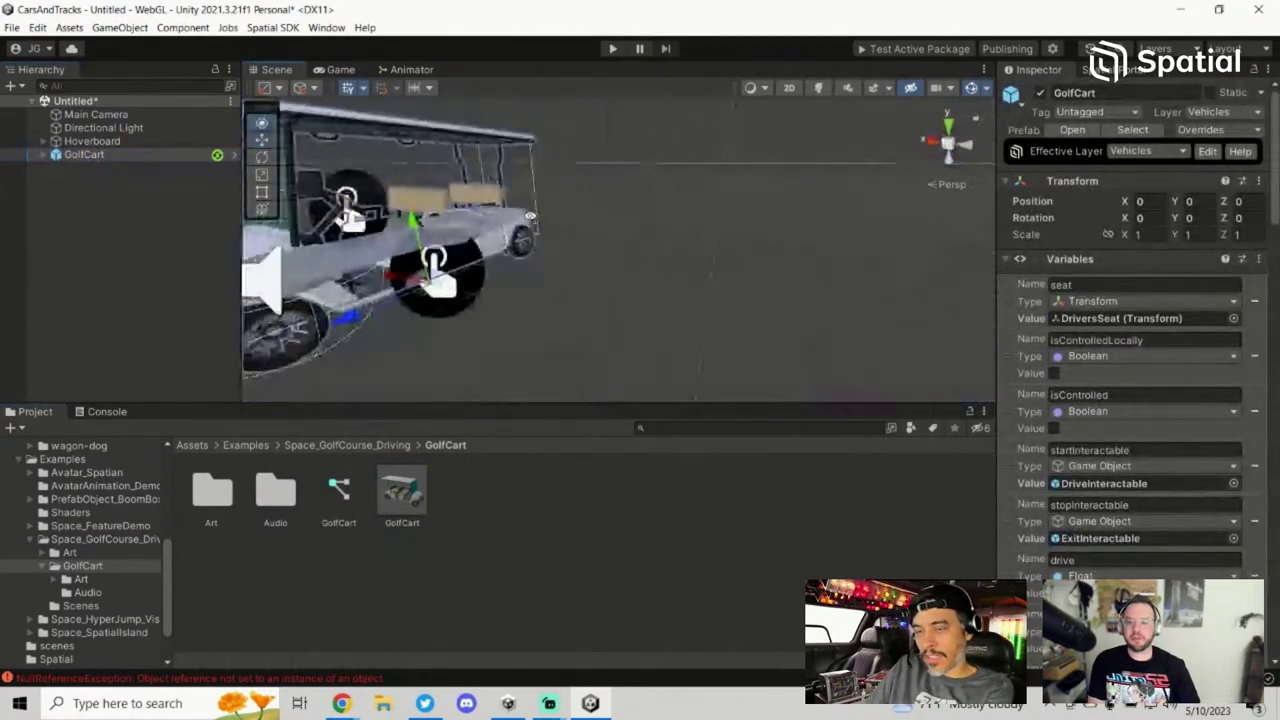
click(84, 155)
click(44, 155)
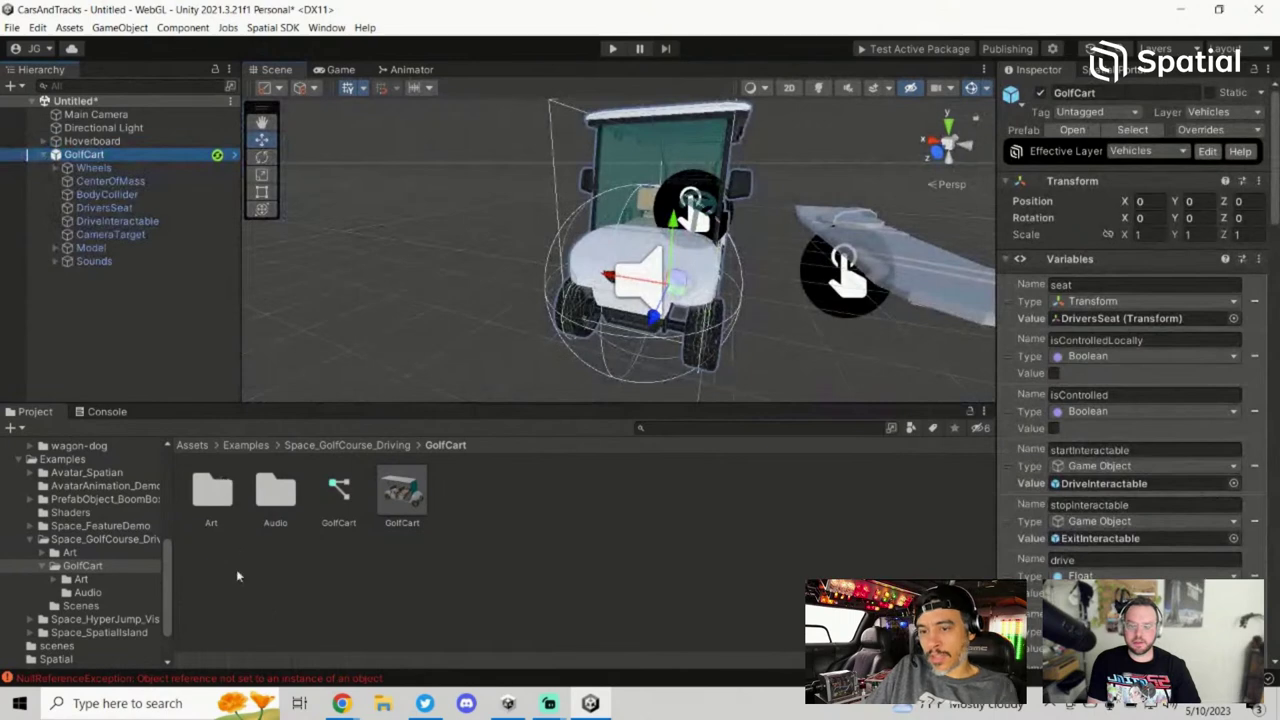
Step: Switch to the Drivable Vehicles documentation in Chrome and read steps 7 to 11, focusing on maxDrive, brakeForce and maxSteer
mouse_move(340, 703)
click(250, 625)
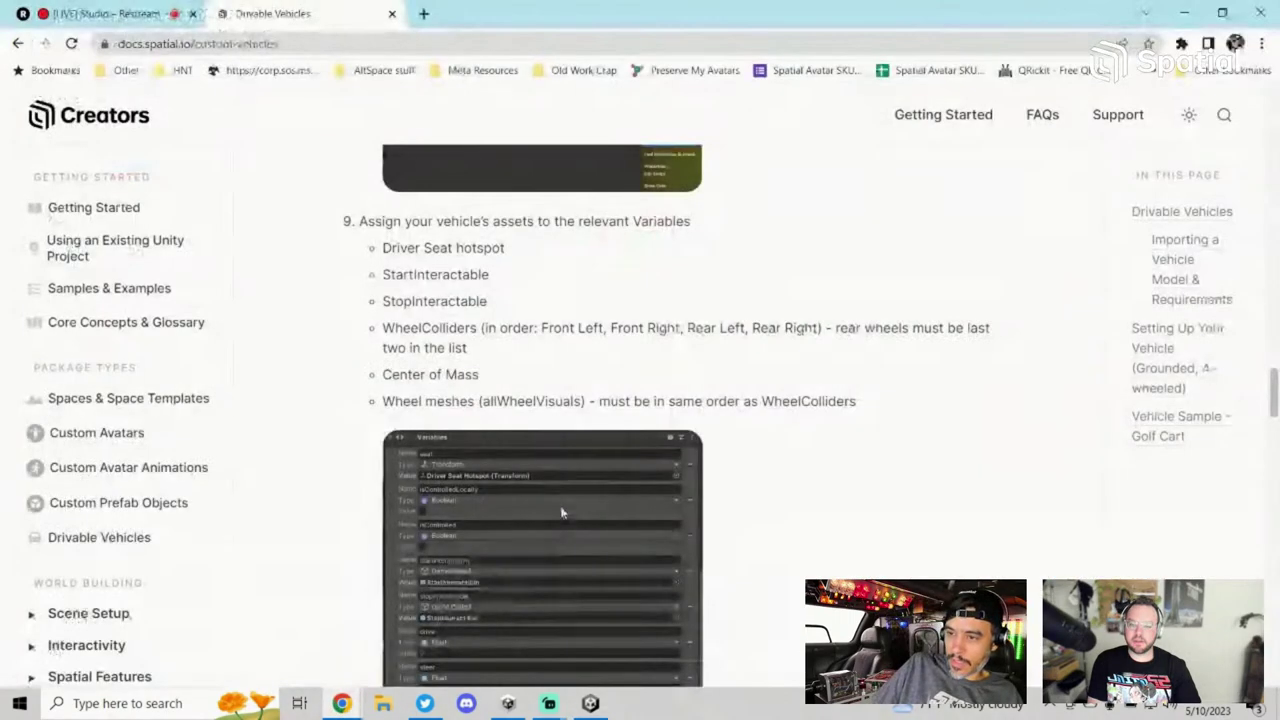
scroll(488, 408, up, 2)
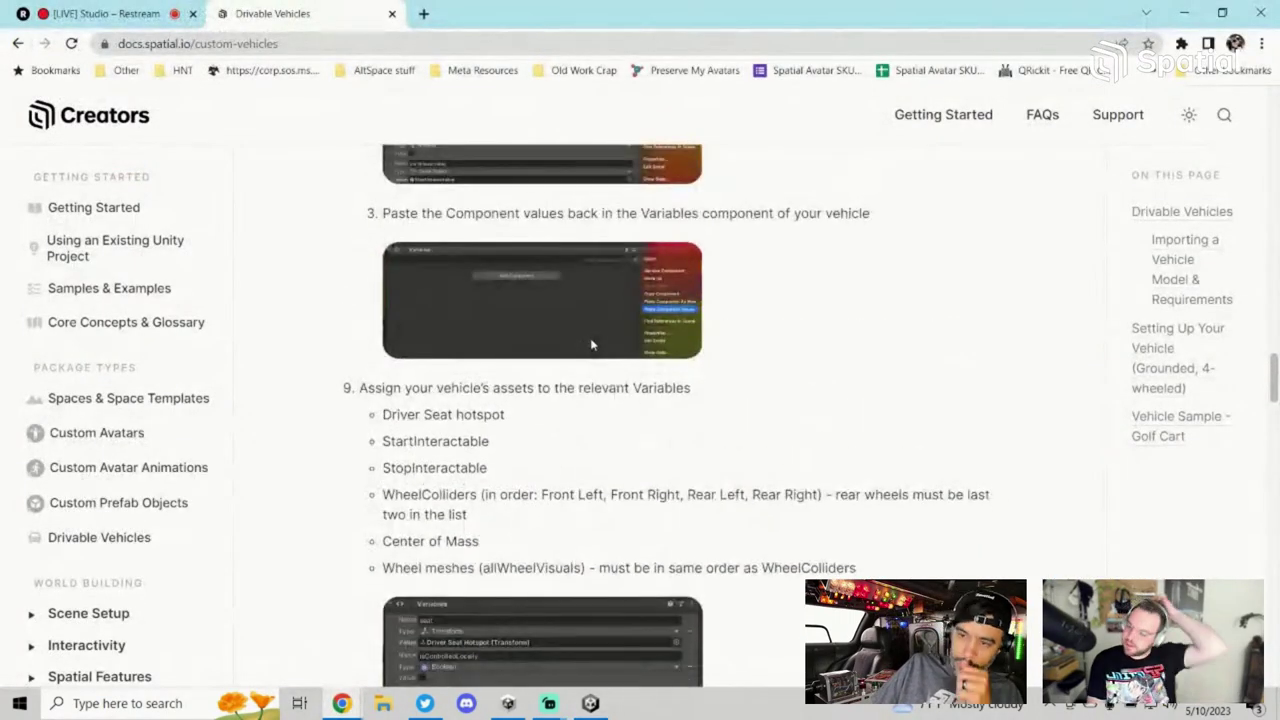
scroll(570, 412, up, 6)
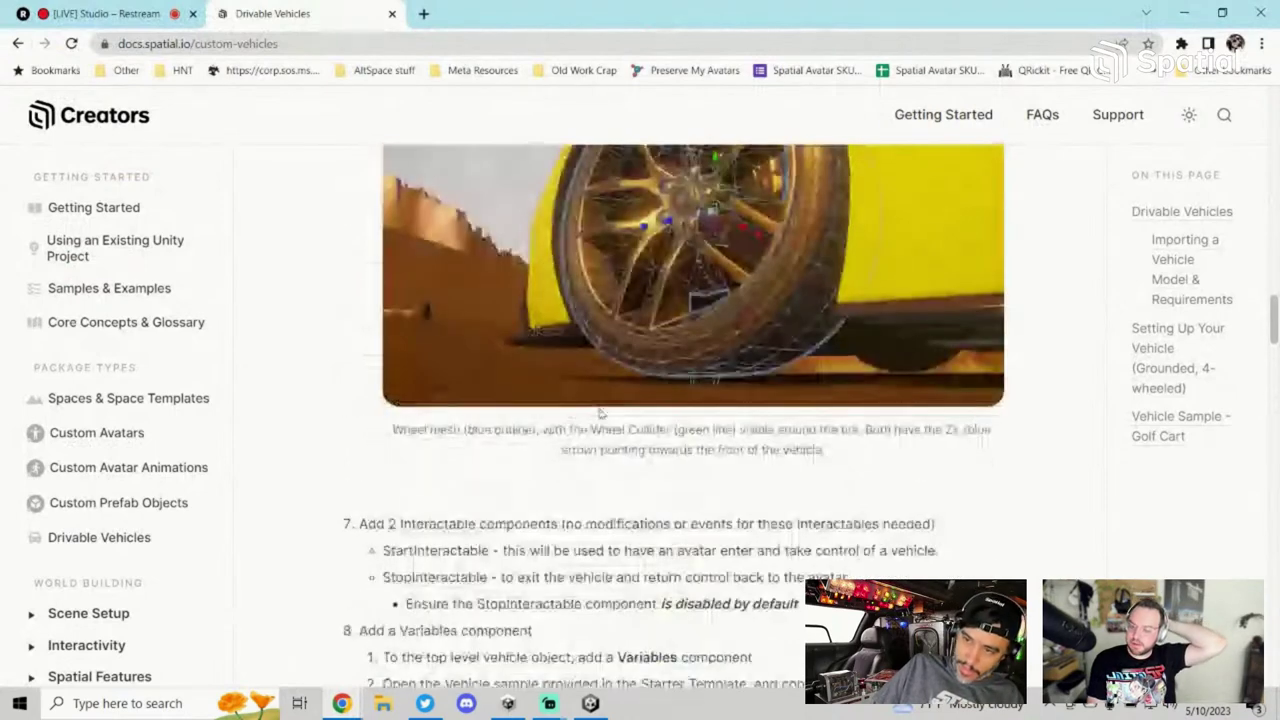
scroll(614, 414, down, 5)
scroll(615, 416, down, 7)
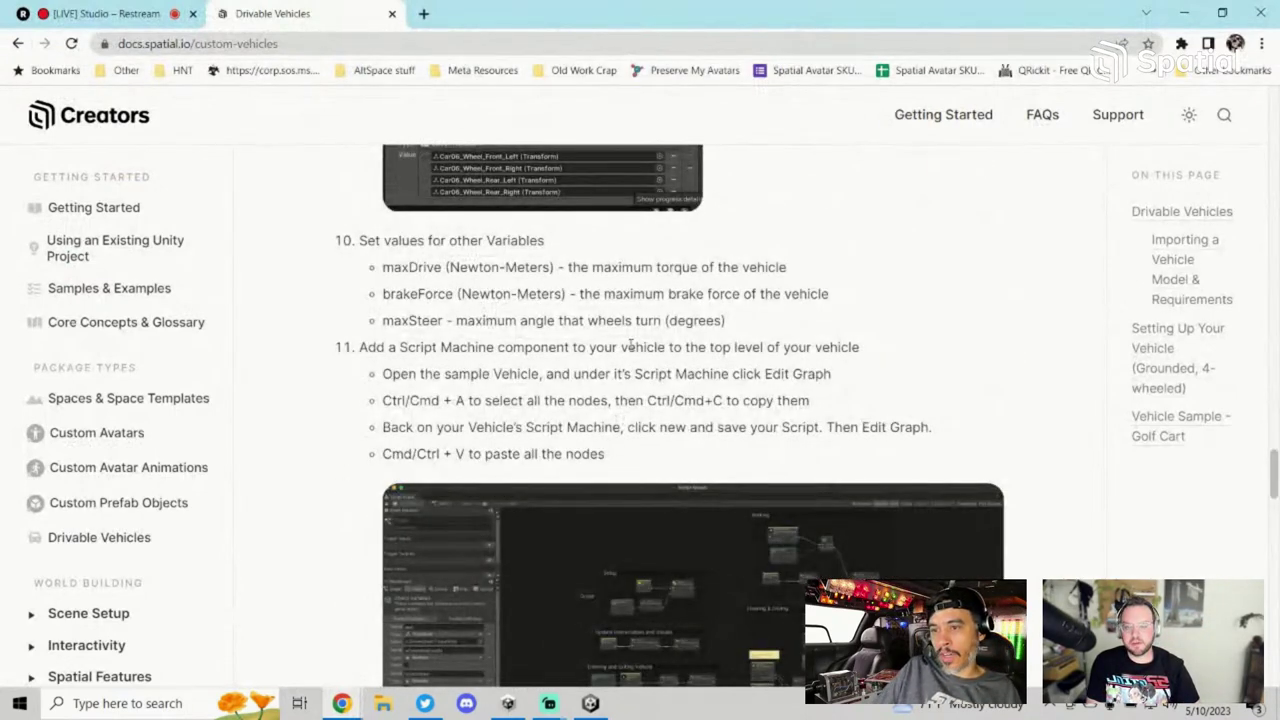
scroll(632, 346, down, 1)
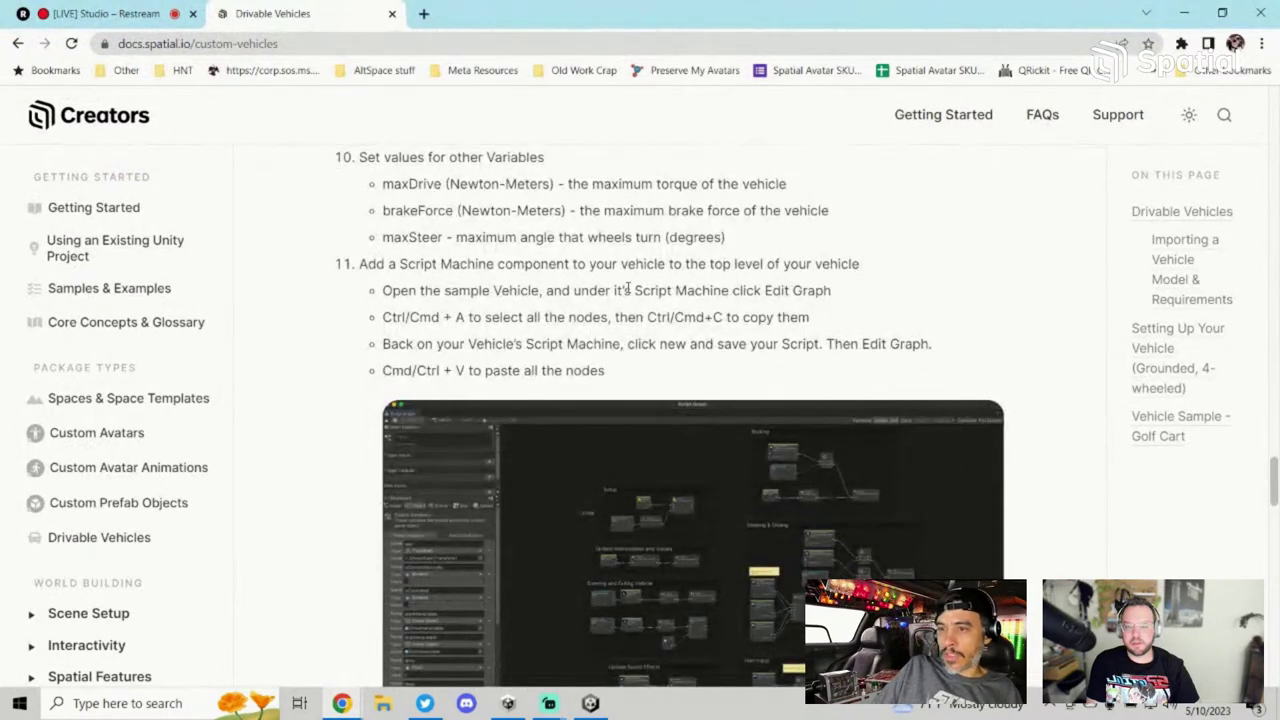
scroll(628, 288, up, 1)
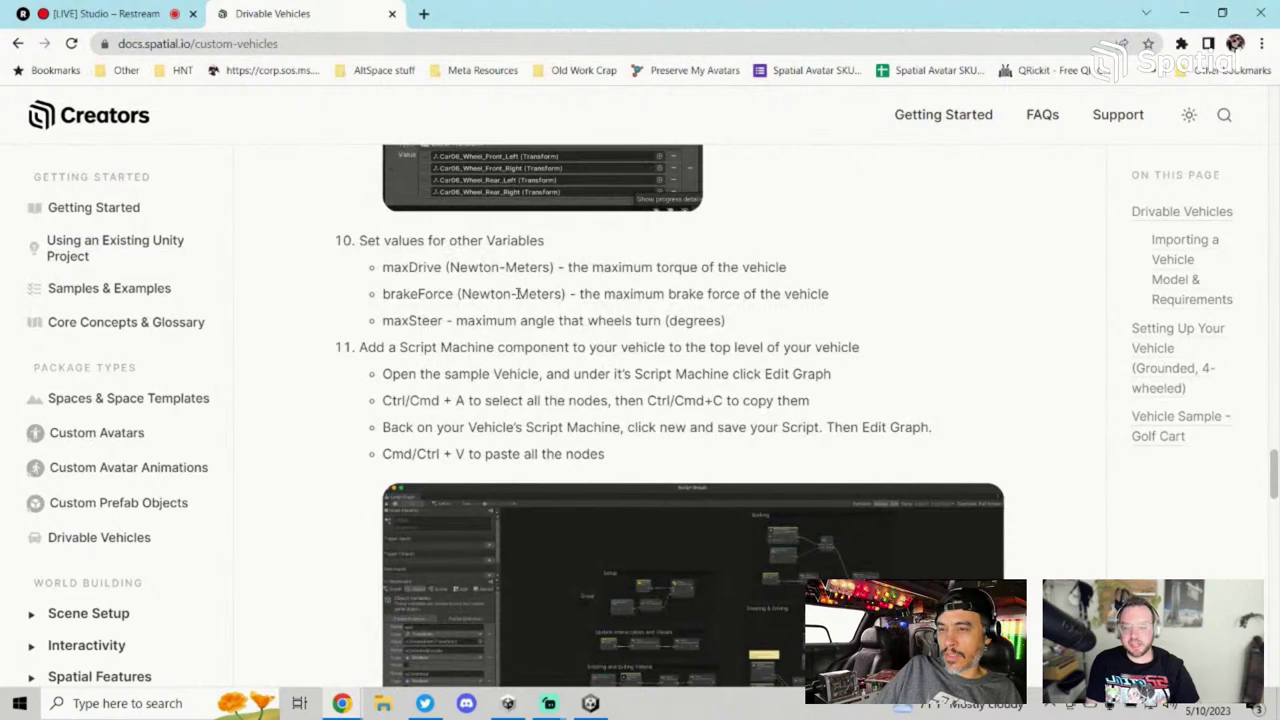
scroll(518, 293, up, 4)
scroll(518, 297, down, 3)
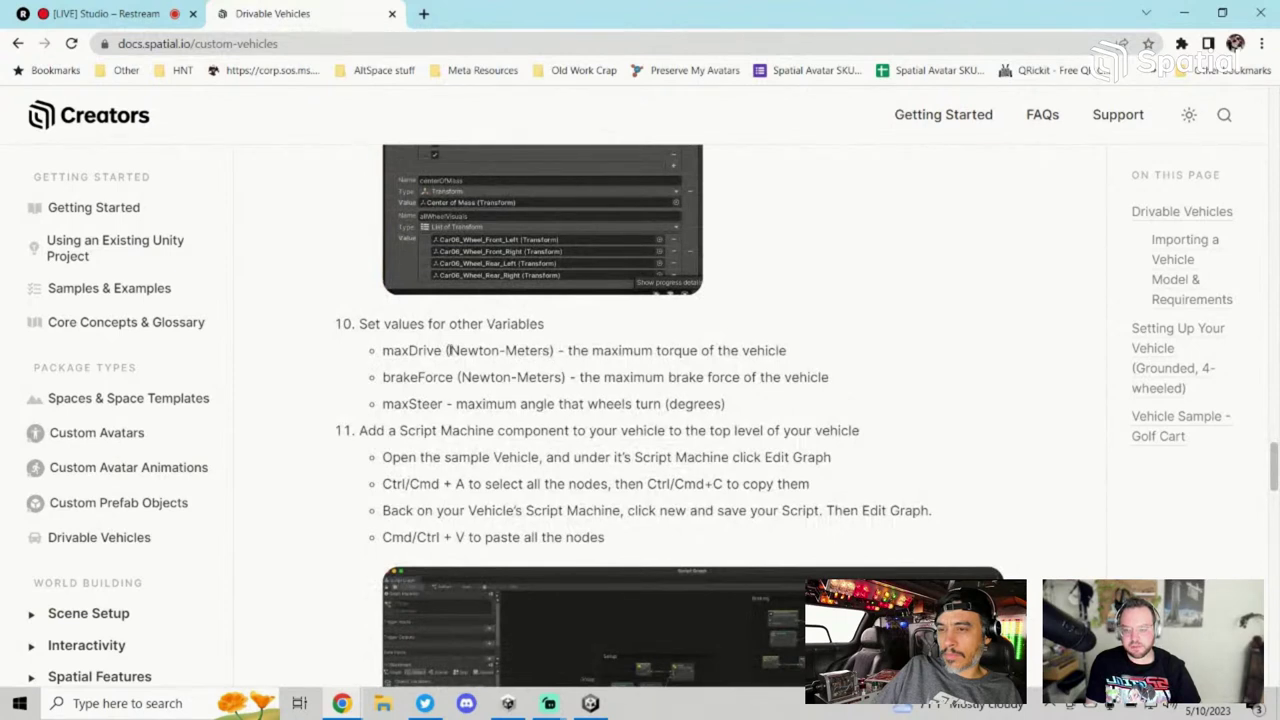
drag(436, 352, 449, 398)
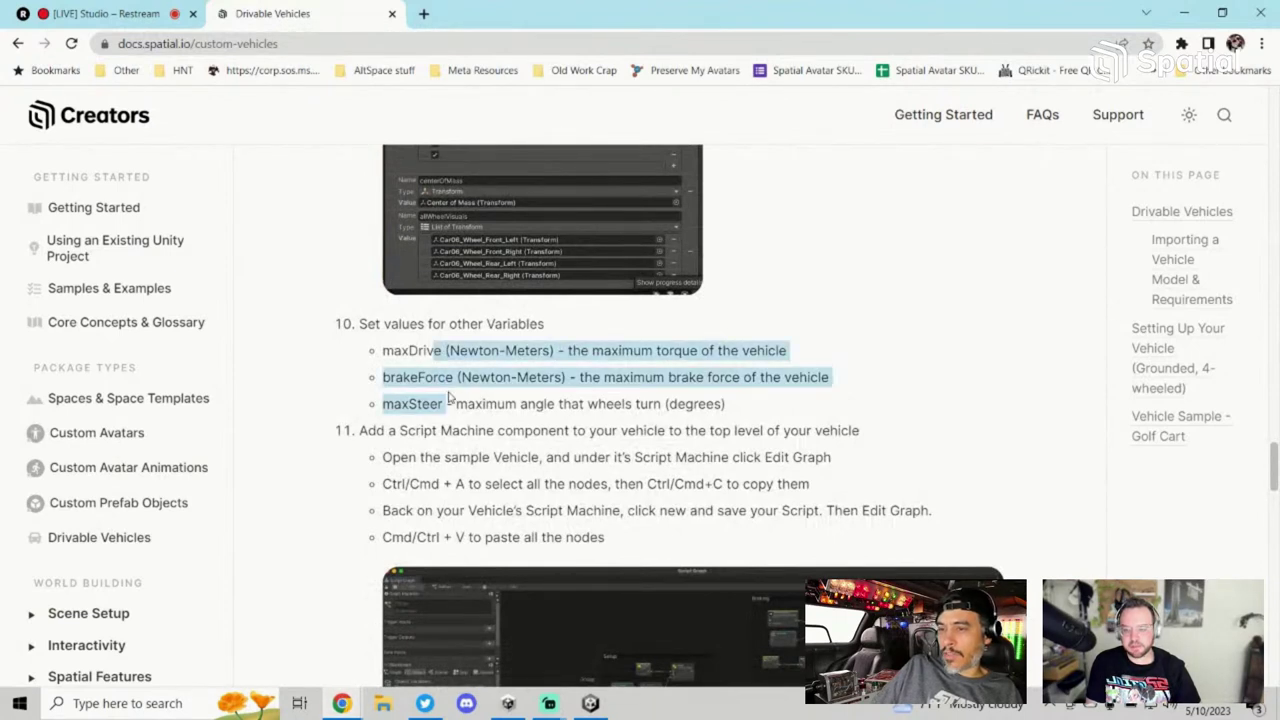
Step: Return to Unity and examine the GolfCart's maxDrive, brakeForce, maxSteer and wheel variables
click(1175, 13)
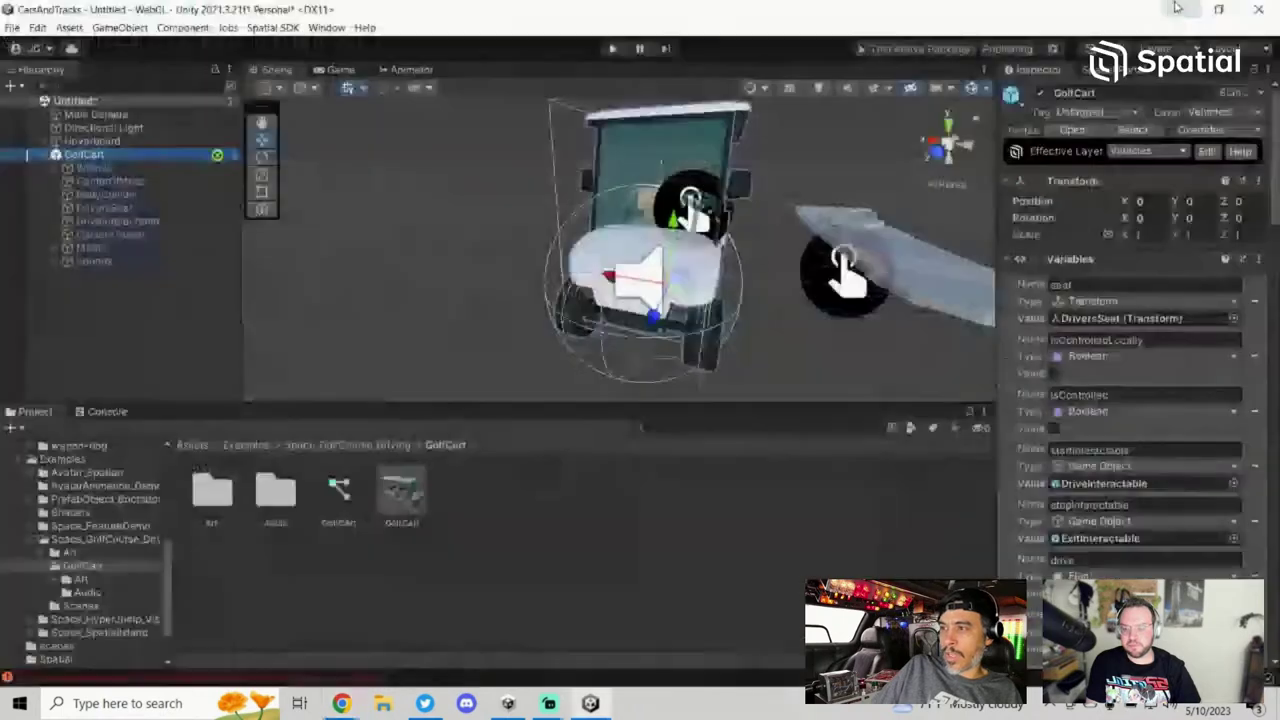
scroll(1161, 431, down, 5)
scroll(1161, 431, down, 5)
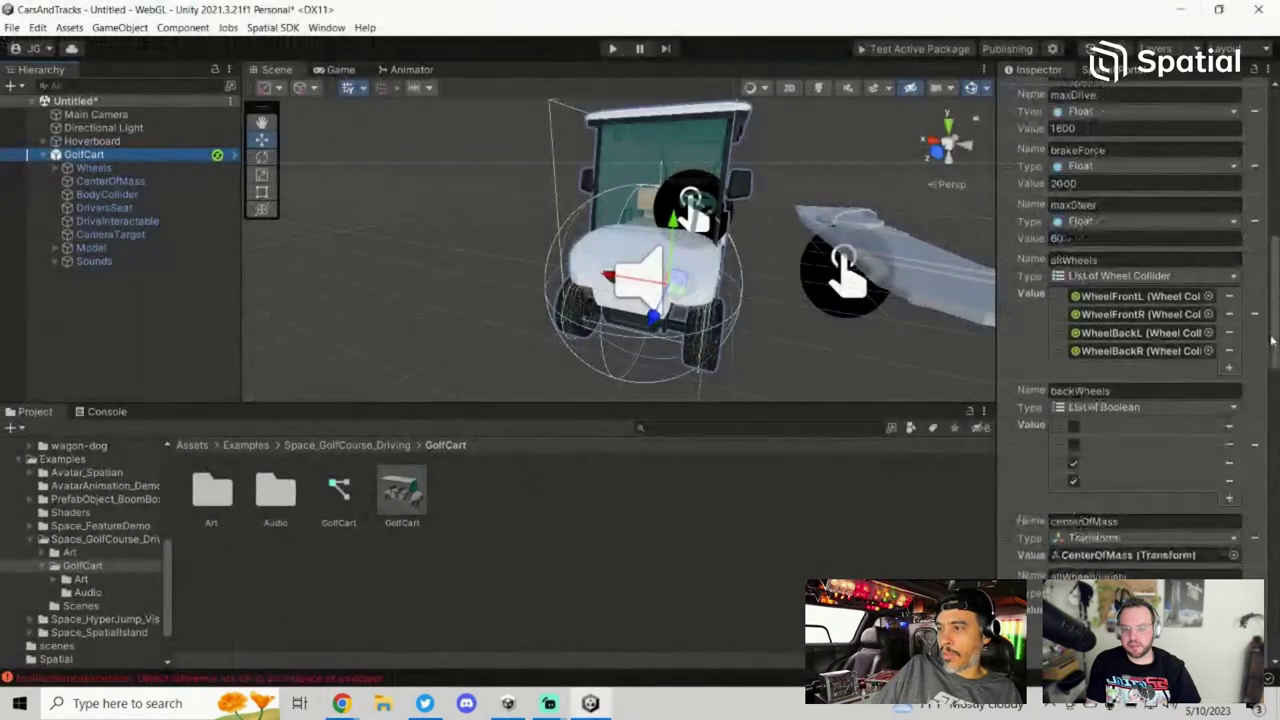
drag(1275, 300, 1274, 350)
Step: Select the Hoverboard and review its maxDrive, brakeForce, maxSteer and allWheels variables
click(92, 141)
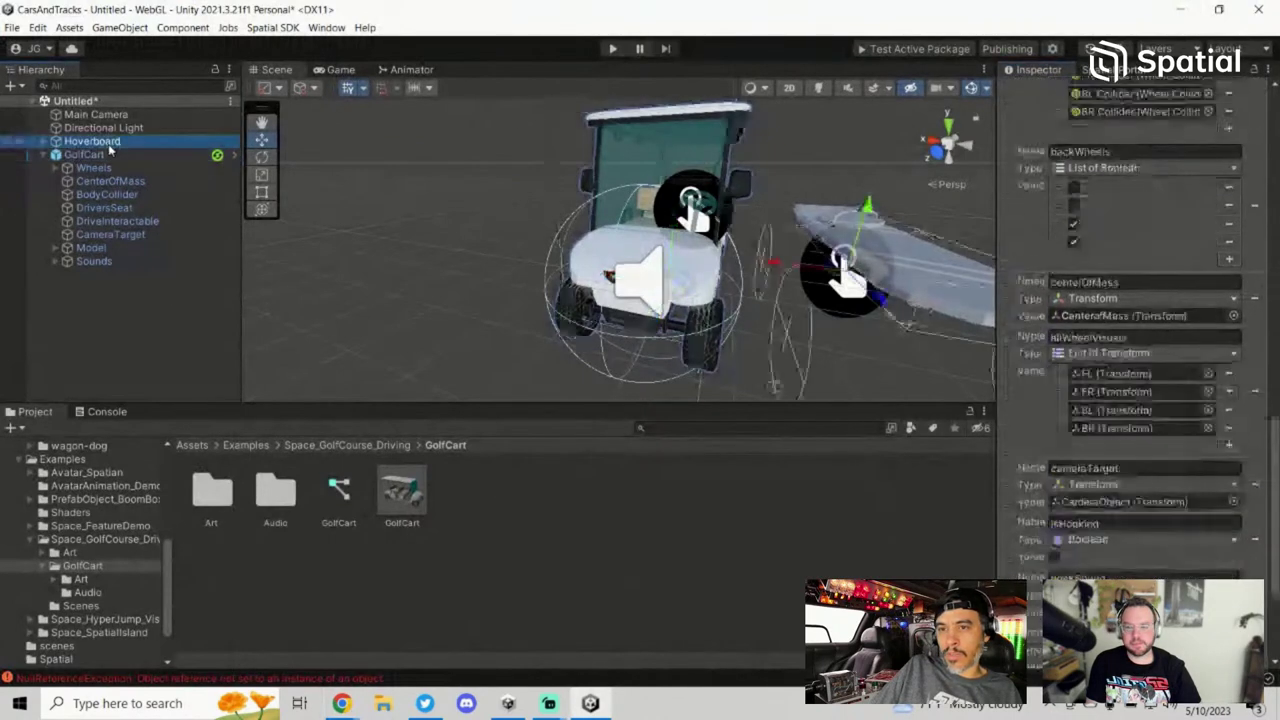
drag(1277, 478, 1276, 392)
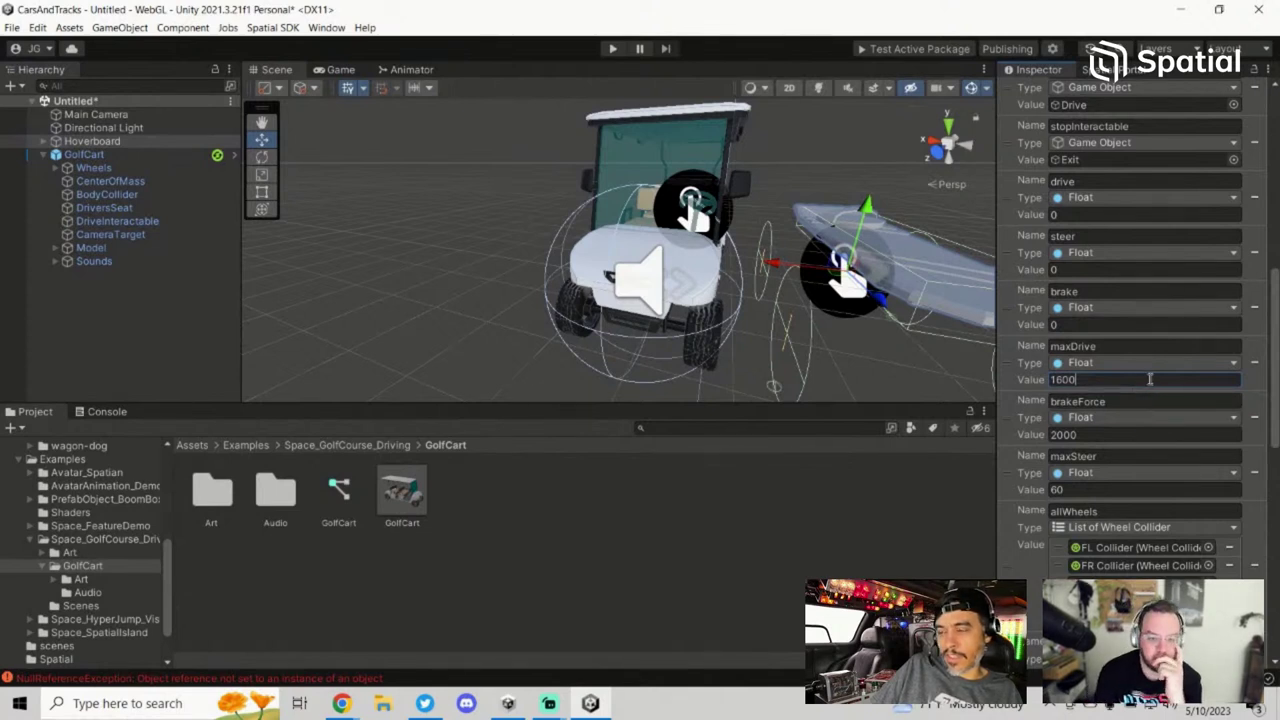
scroll(1150, 380, down, 2)
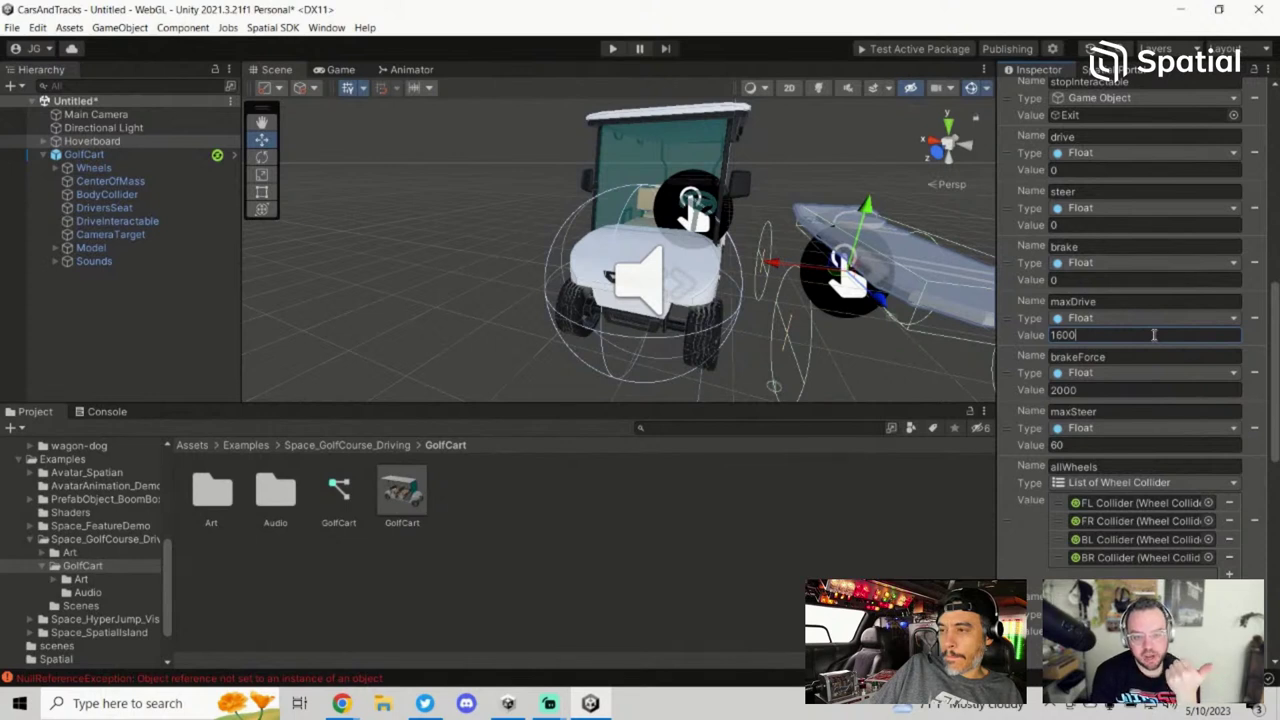
scroll(1153, 335, up, 2)
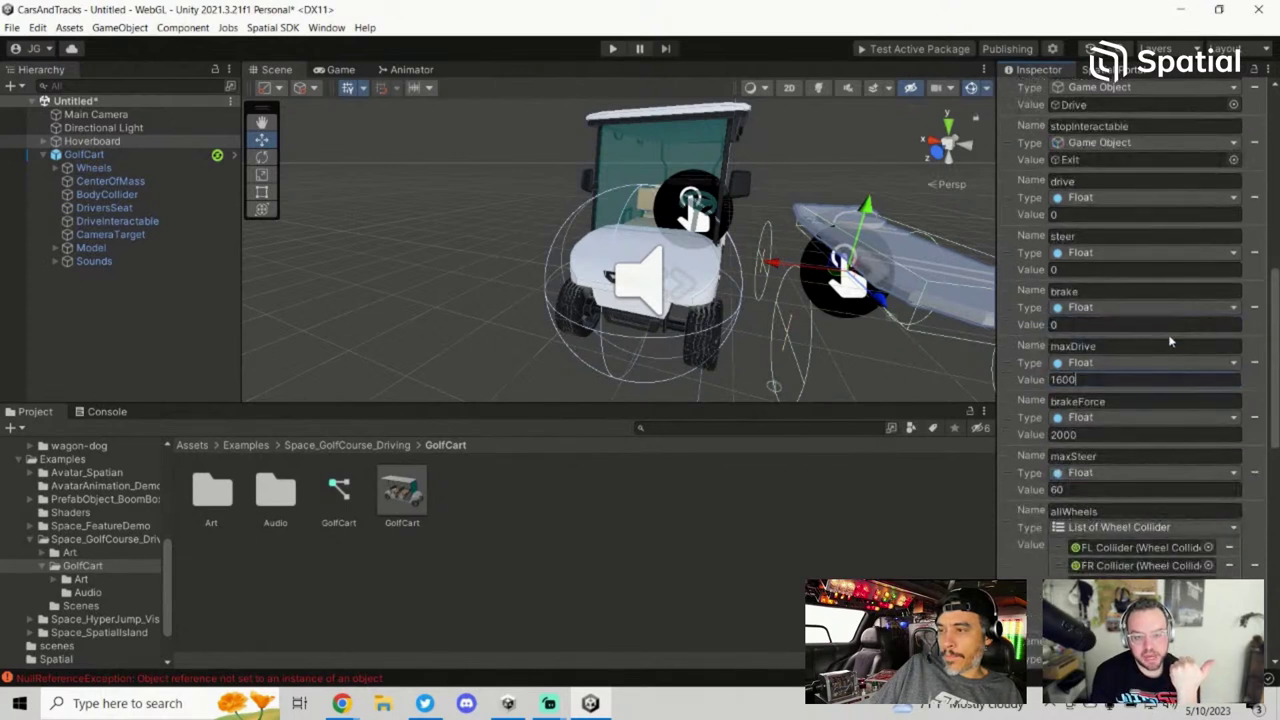
scroll(1166, 340, up, 2)
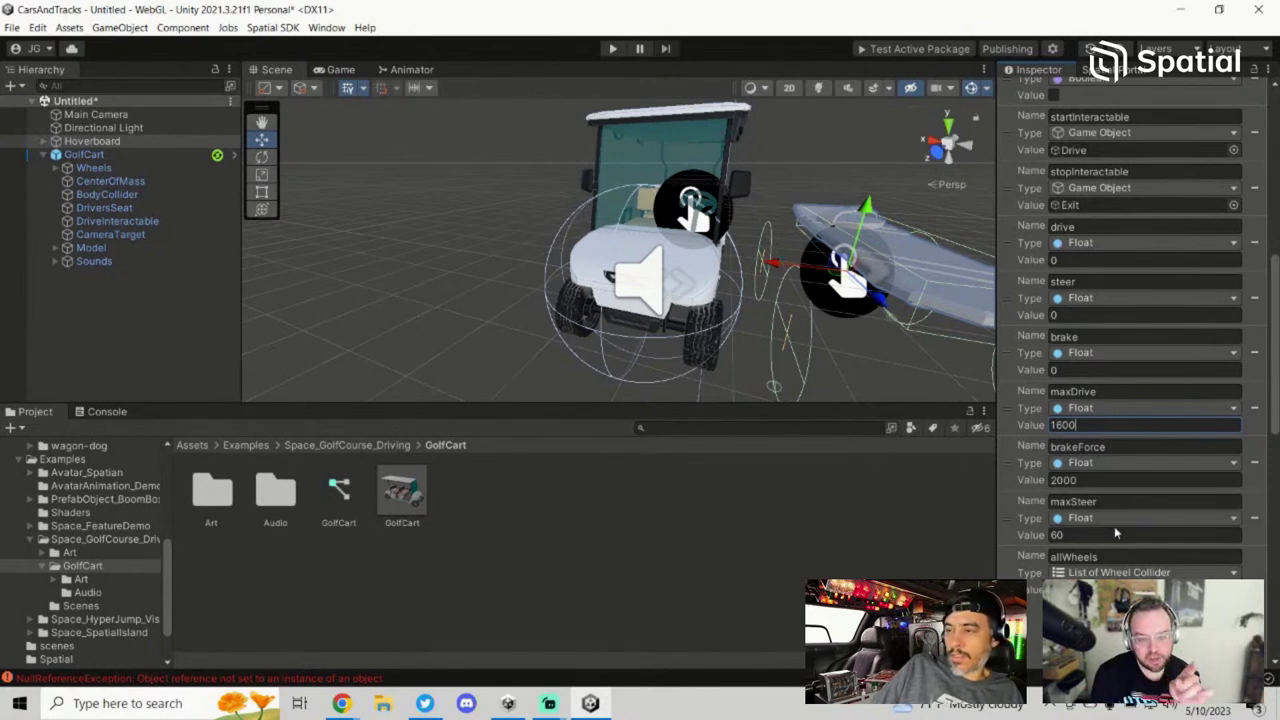
scroll(1114, 526, down, 2)
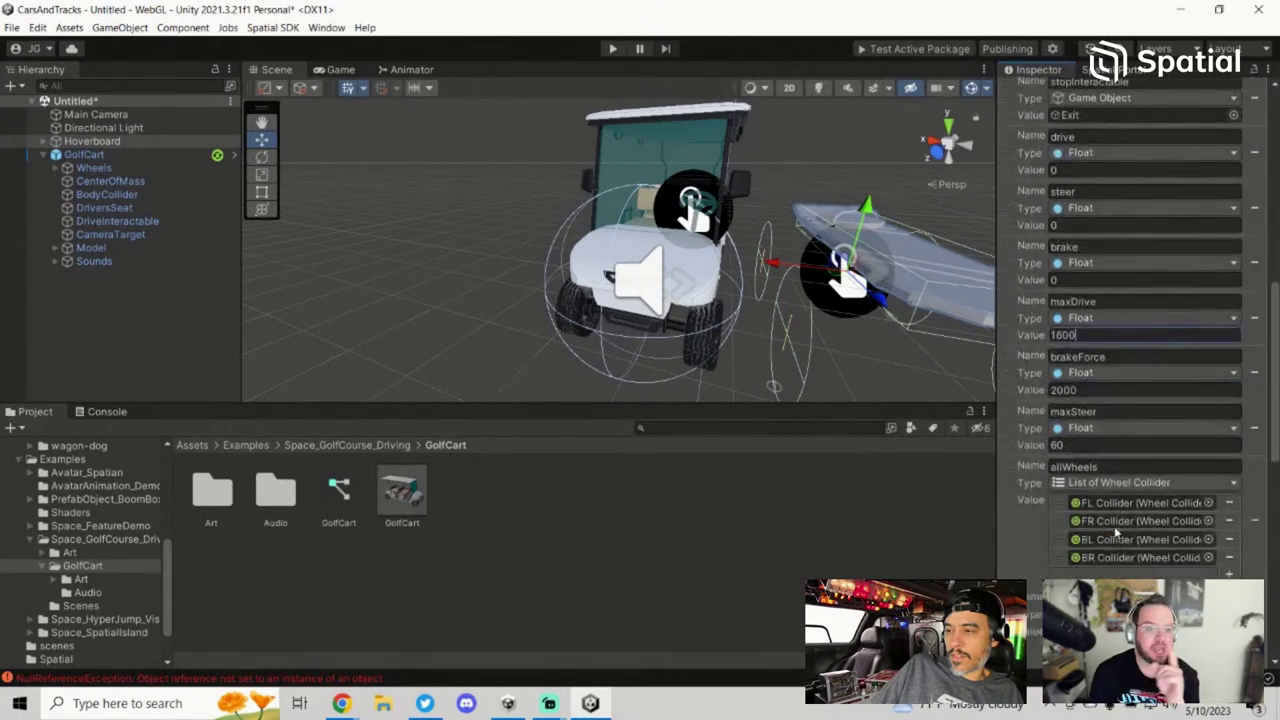
scroll(1114, 526, down, 2)
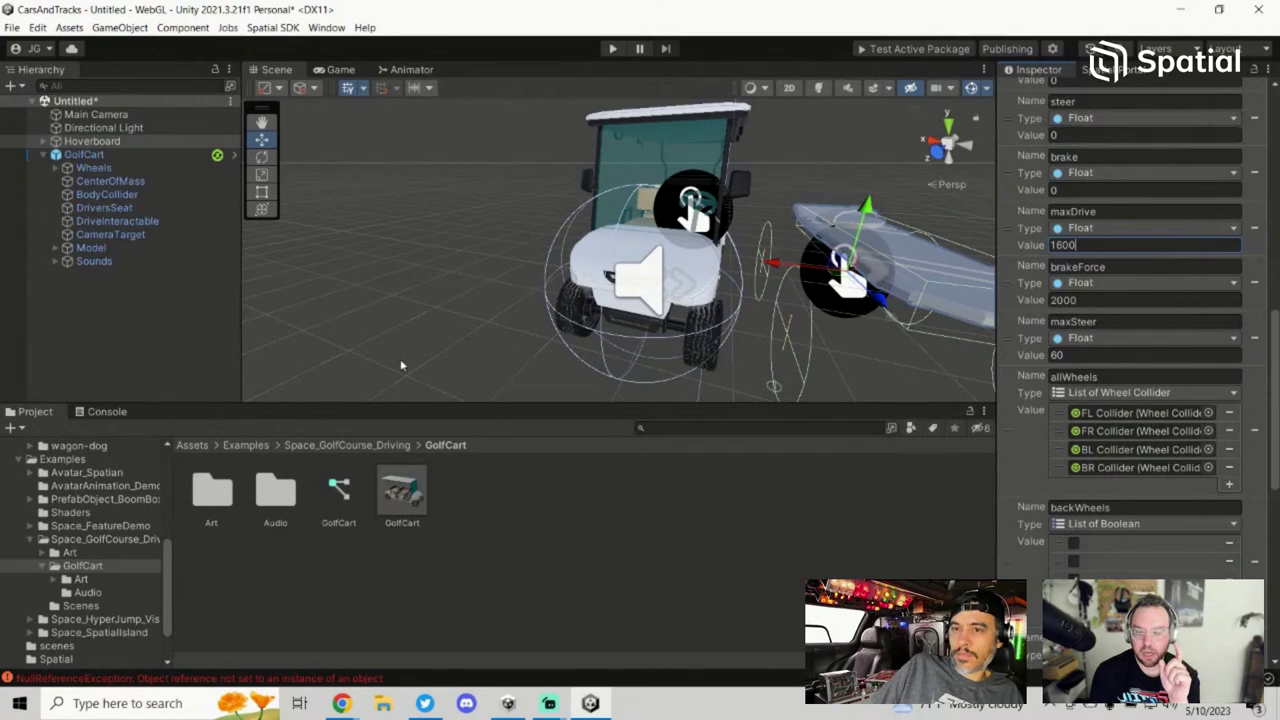
Step: Check documentation step 11 in Chrome on adding a Script Machine component, and return to Unity
mouse_move(341, 703)
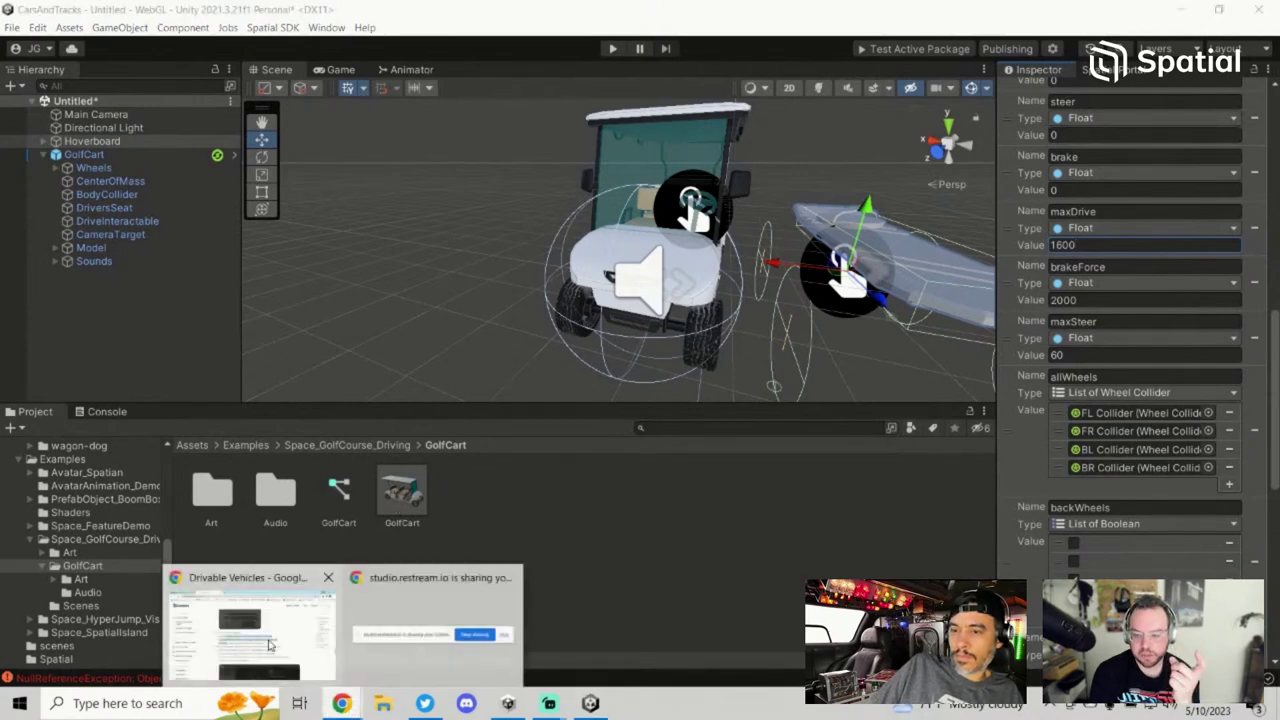
click(435, 610)
scroll(542, 450, down, 1)
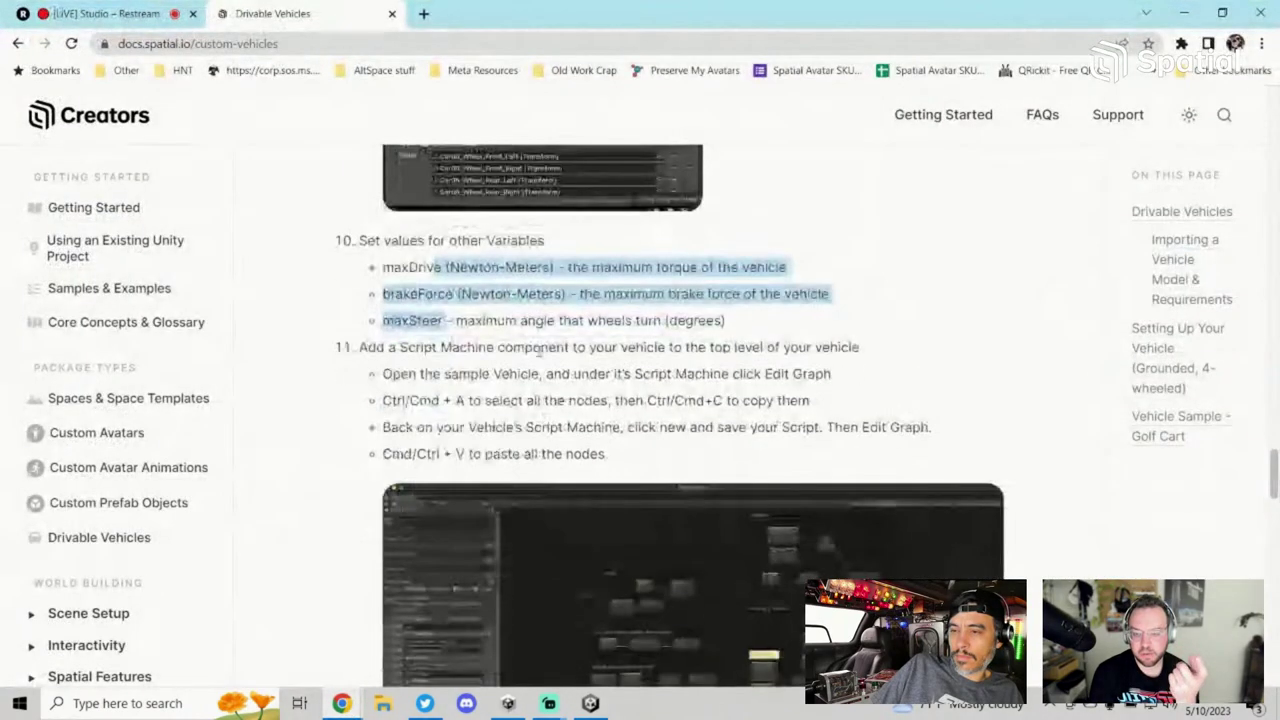
key(alt+Tab)
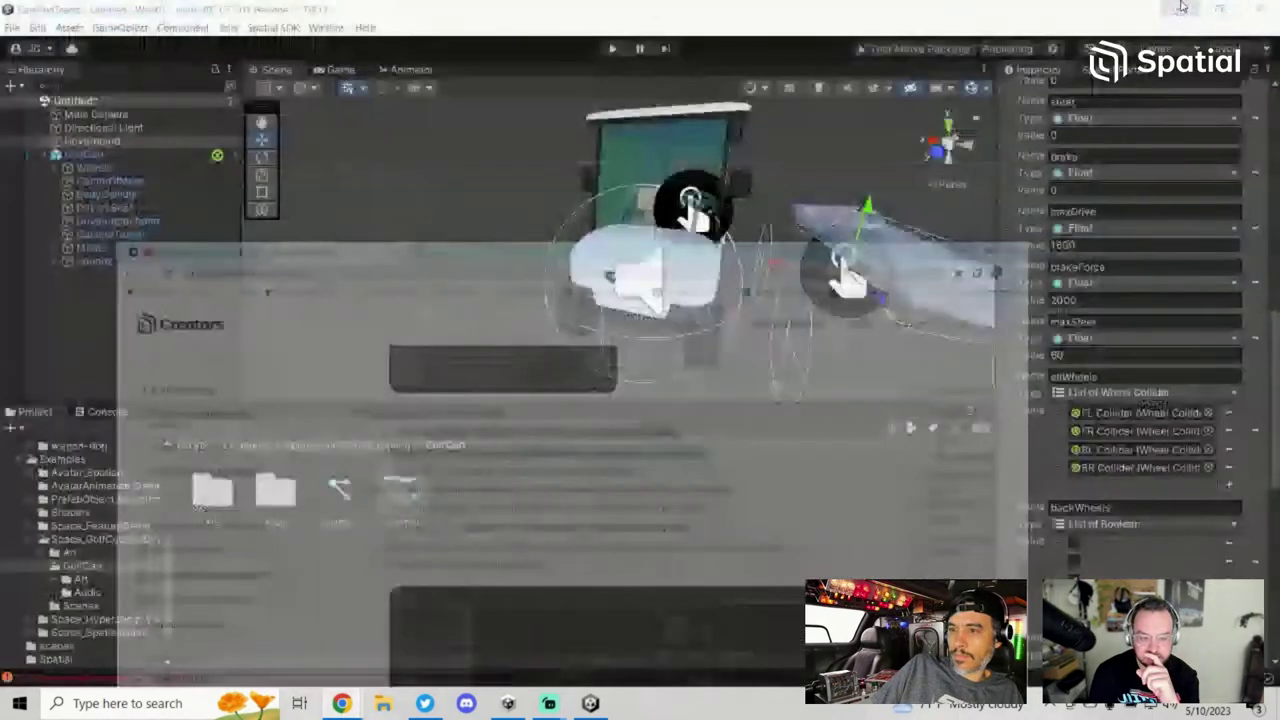
Step: Start adding a component to the Hoverboard and search the component list for "script"
click(92, 141)
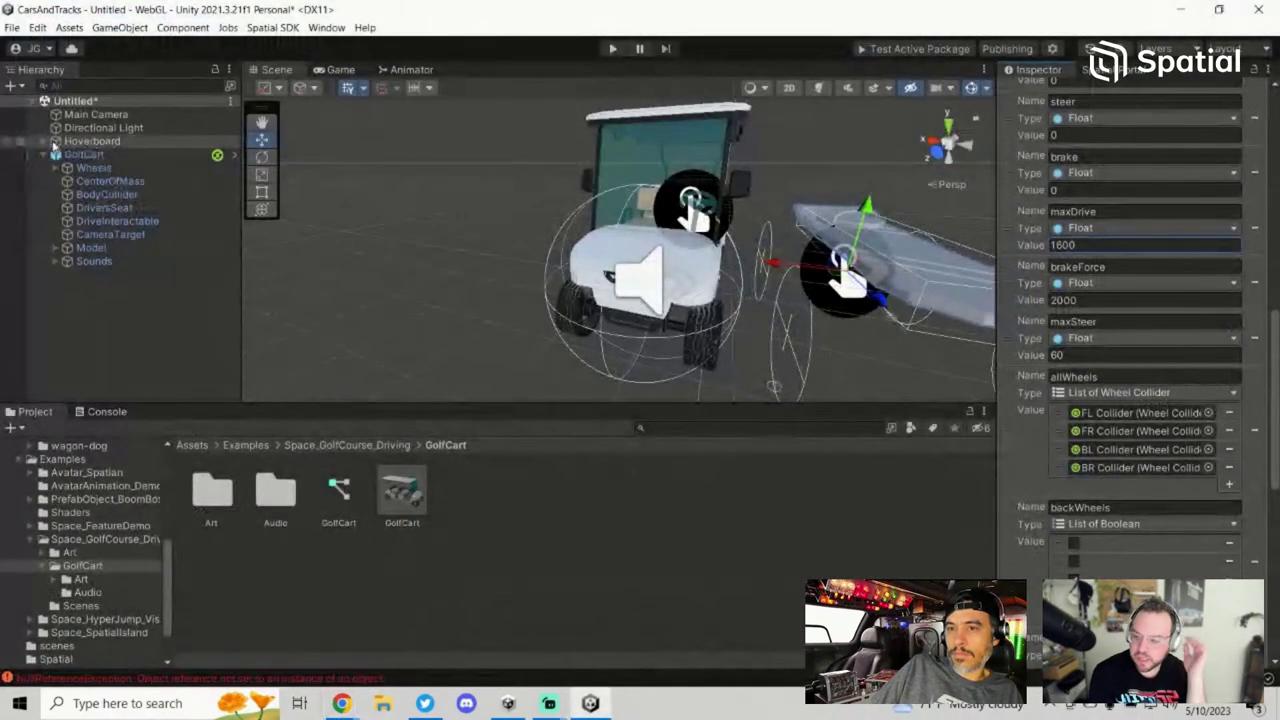
click(44, 141)
click(44, 141)
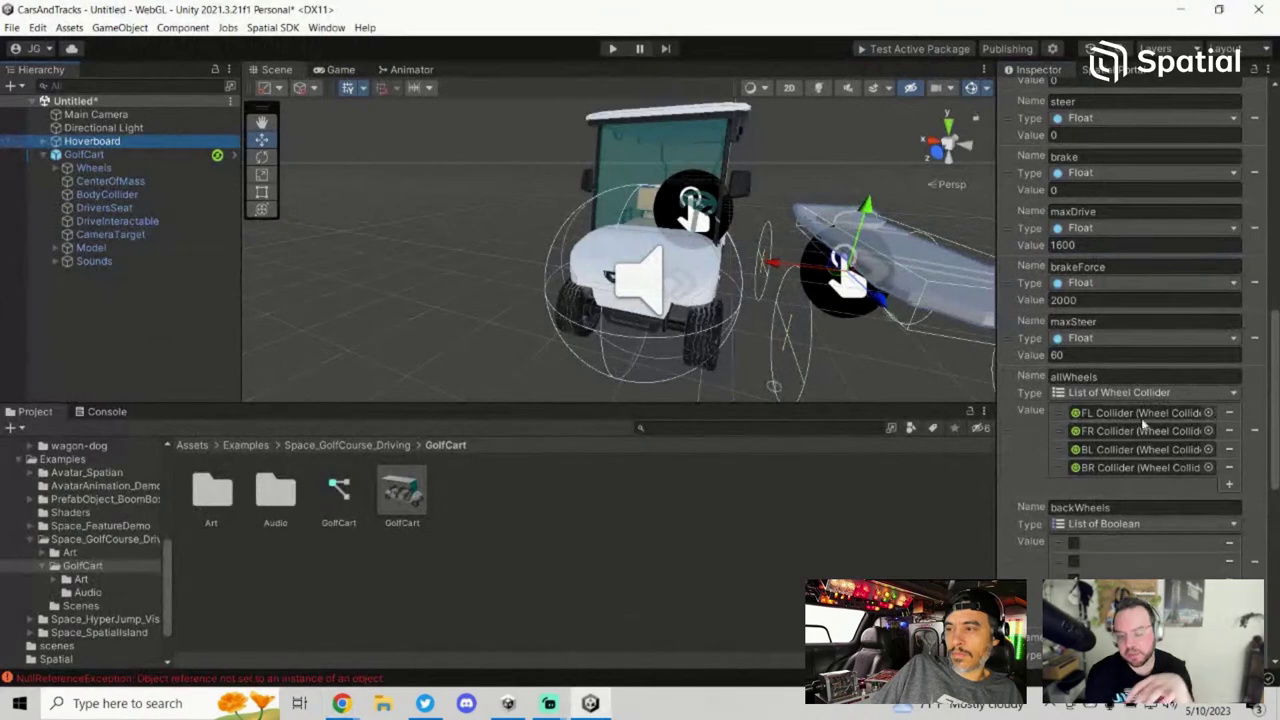
scroll(1207, 506, down, 10)
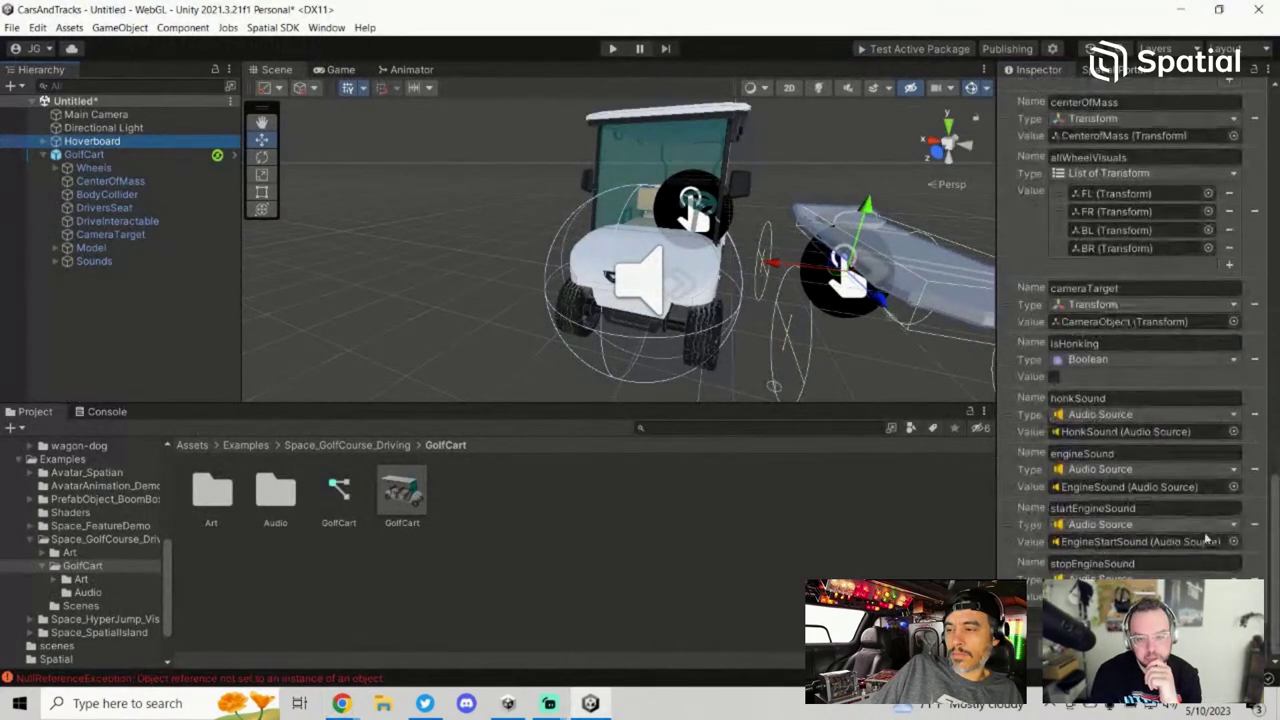
click(1145, 414)
key(BackSpace)
text(script)
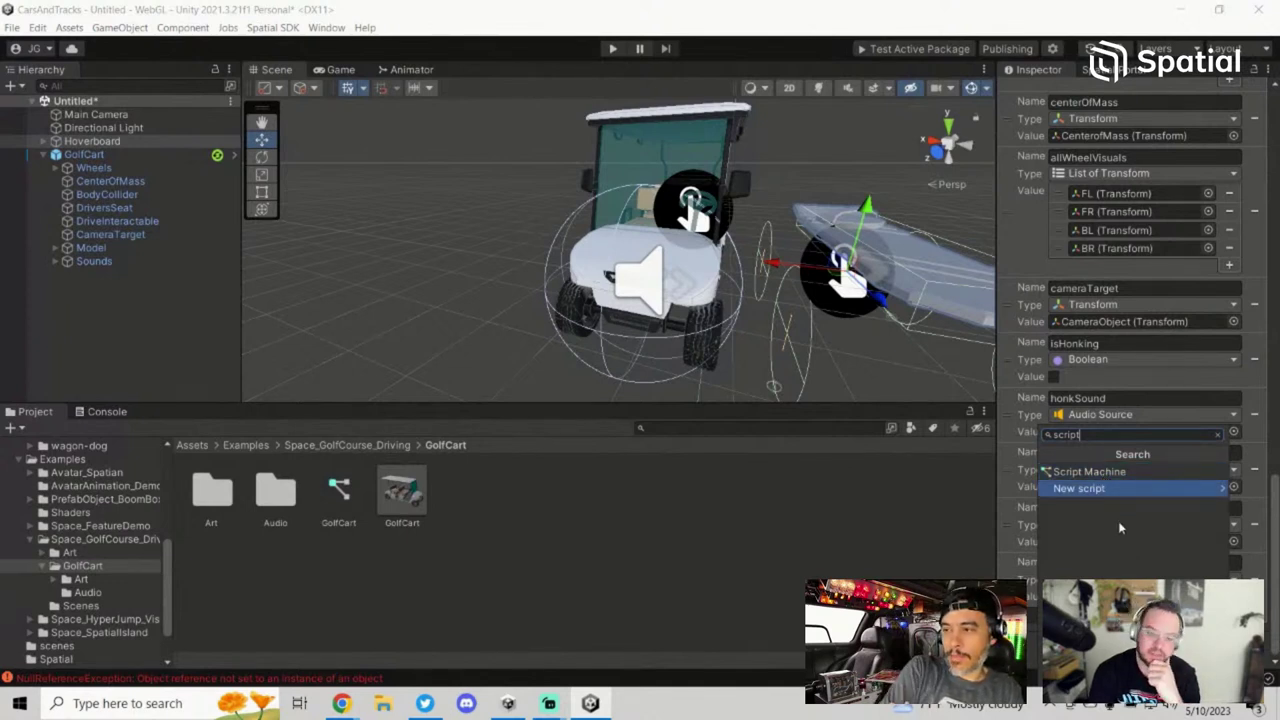
Step: Read in Chrome how step 11 copies the sample vehicle's graph nodes into a new script, and switch back to Unity
click(342, 703)
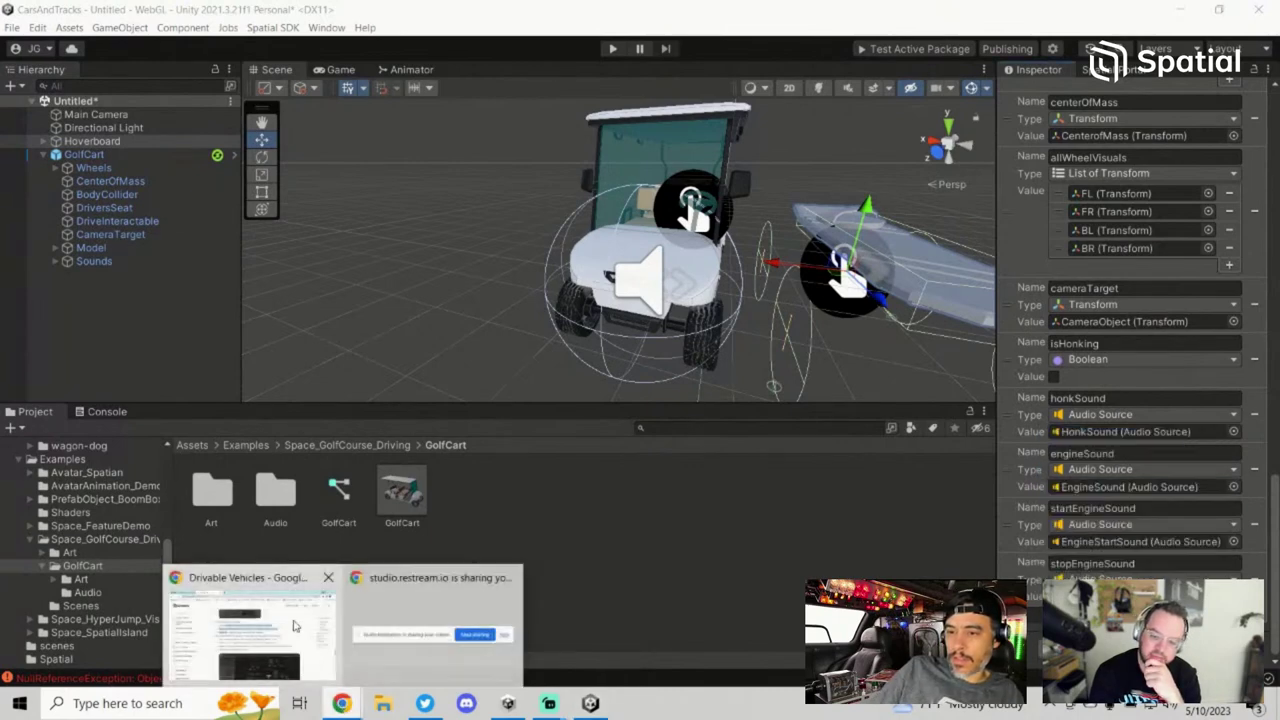
click(293, 626)
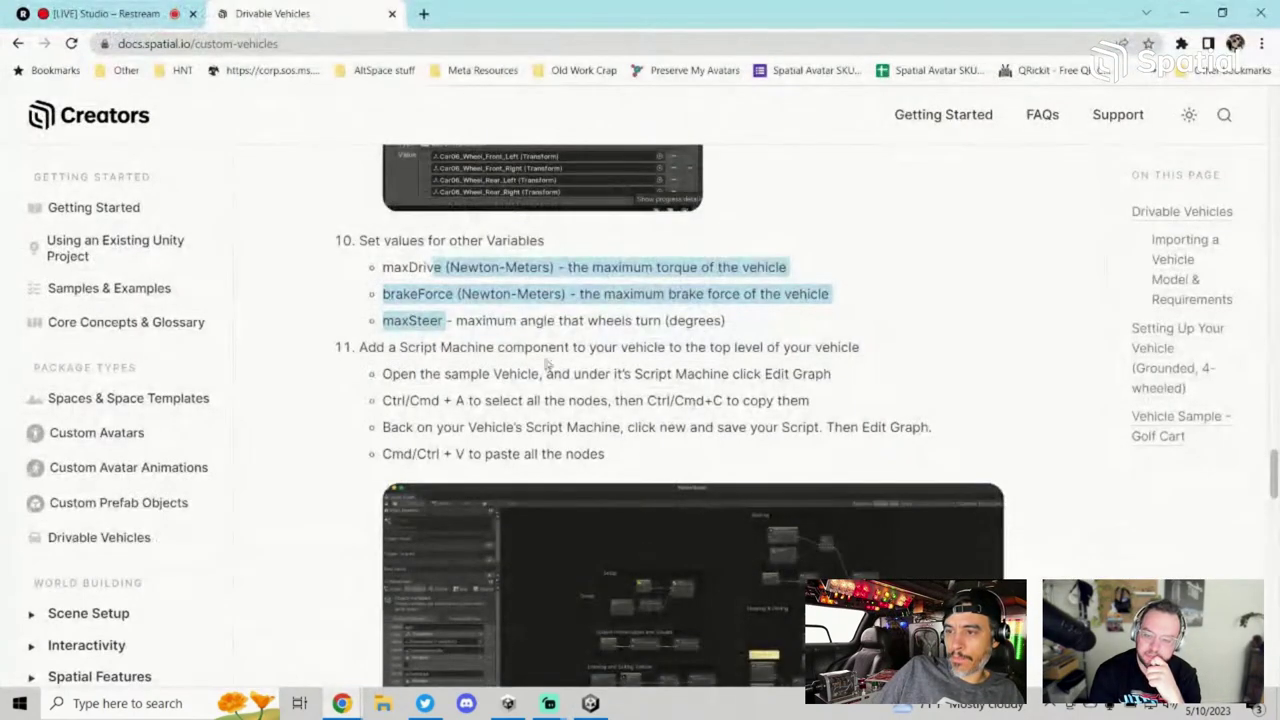
scroll(688, 469, down, 2)
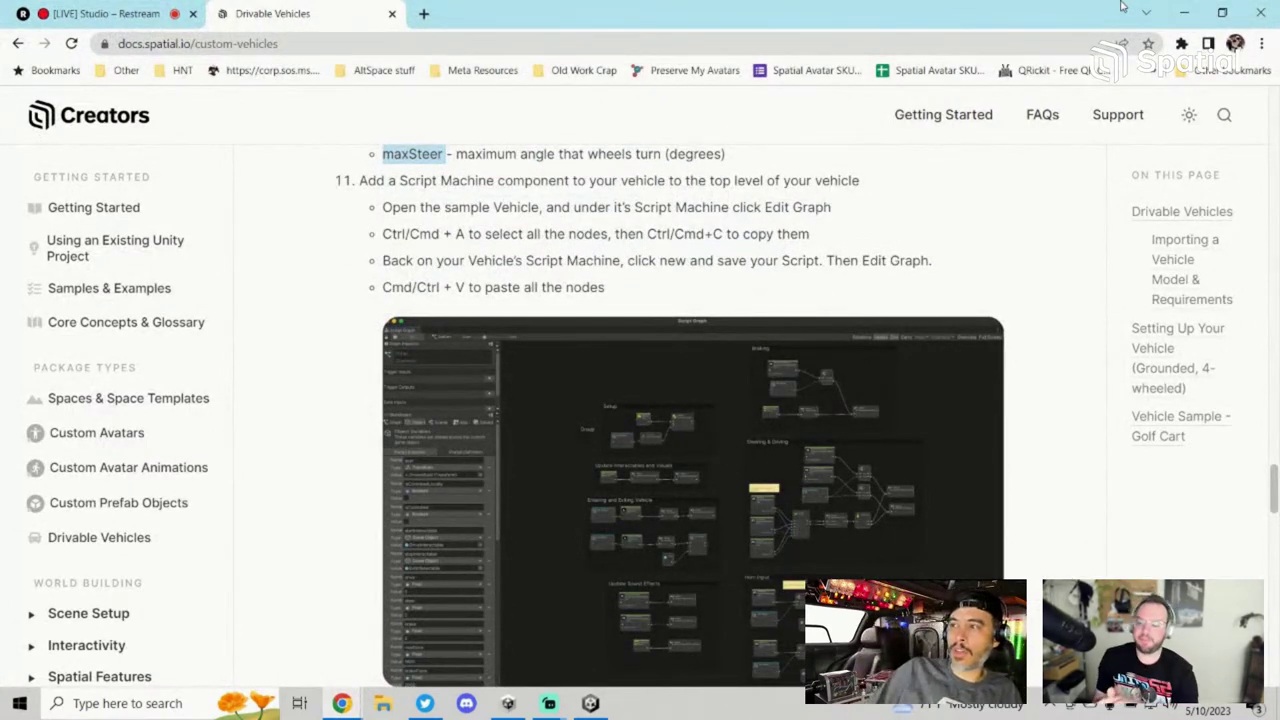
click(1181, 12)
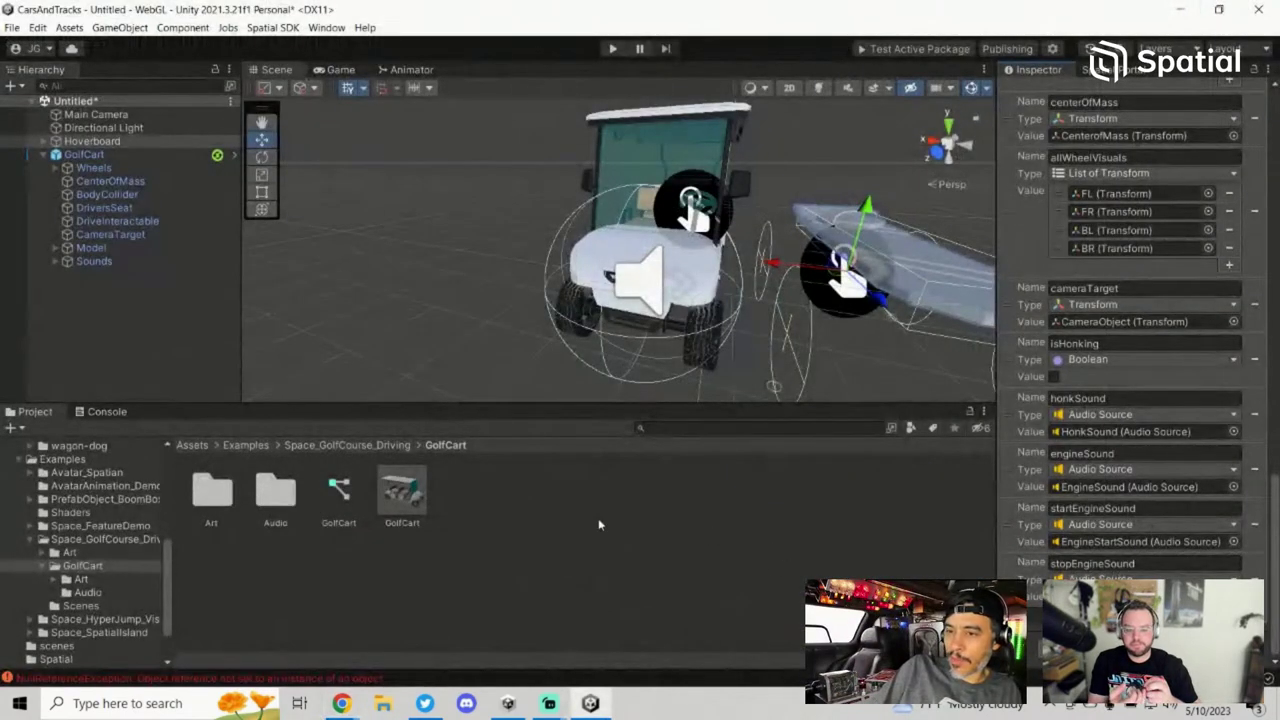
Step: Add a Script Machine component to the Hoverboard
click(142, 154)
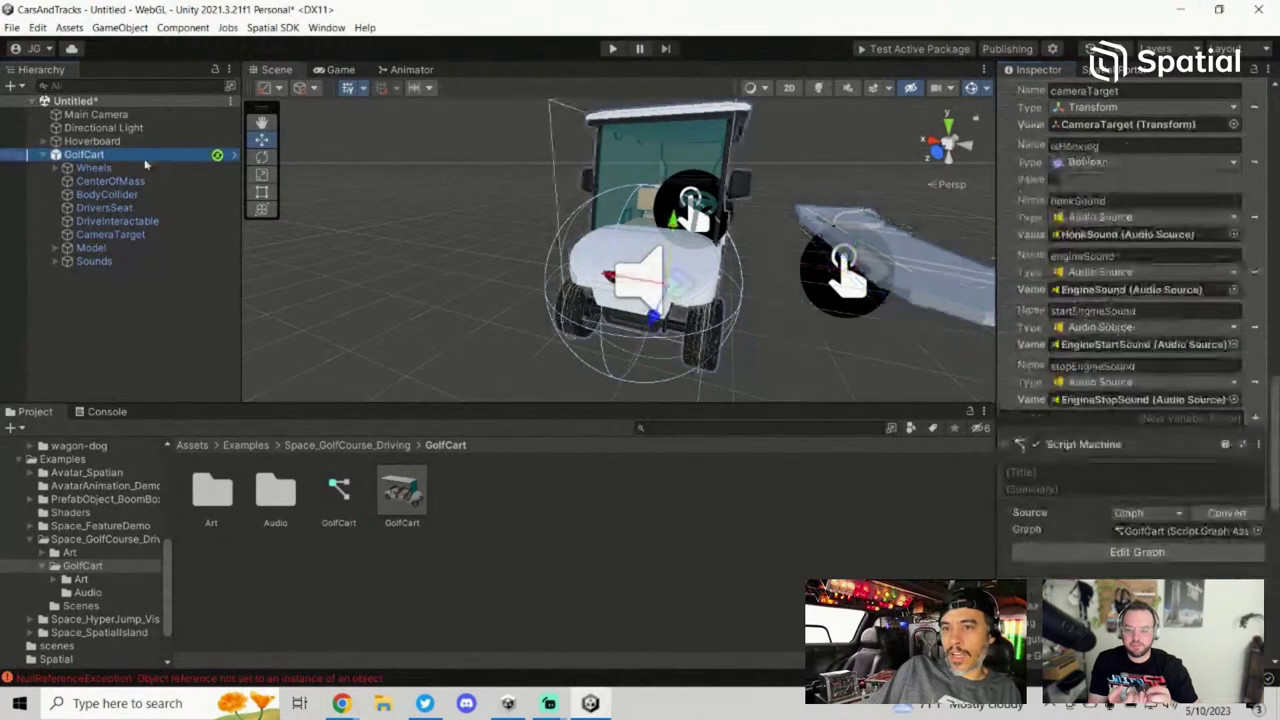
click(135, 142)
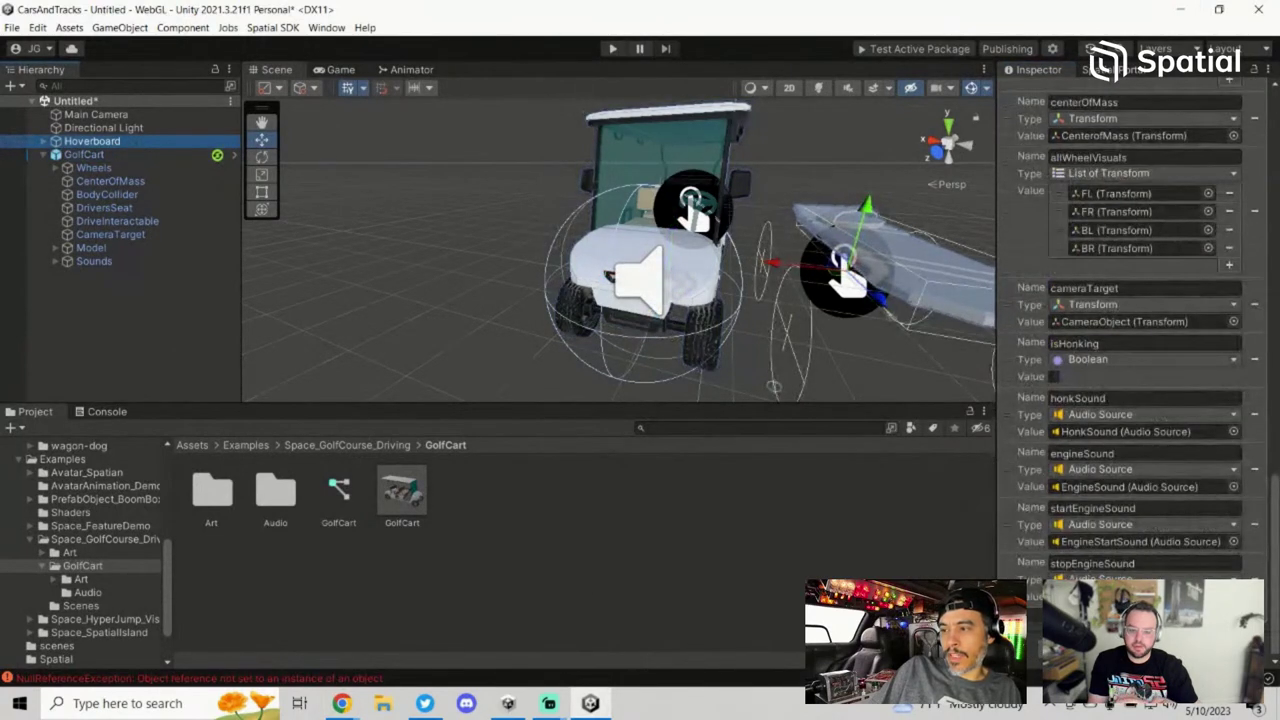
key(ctrl+shift+a)
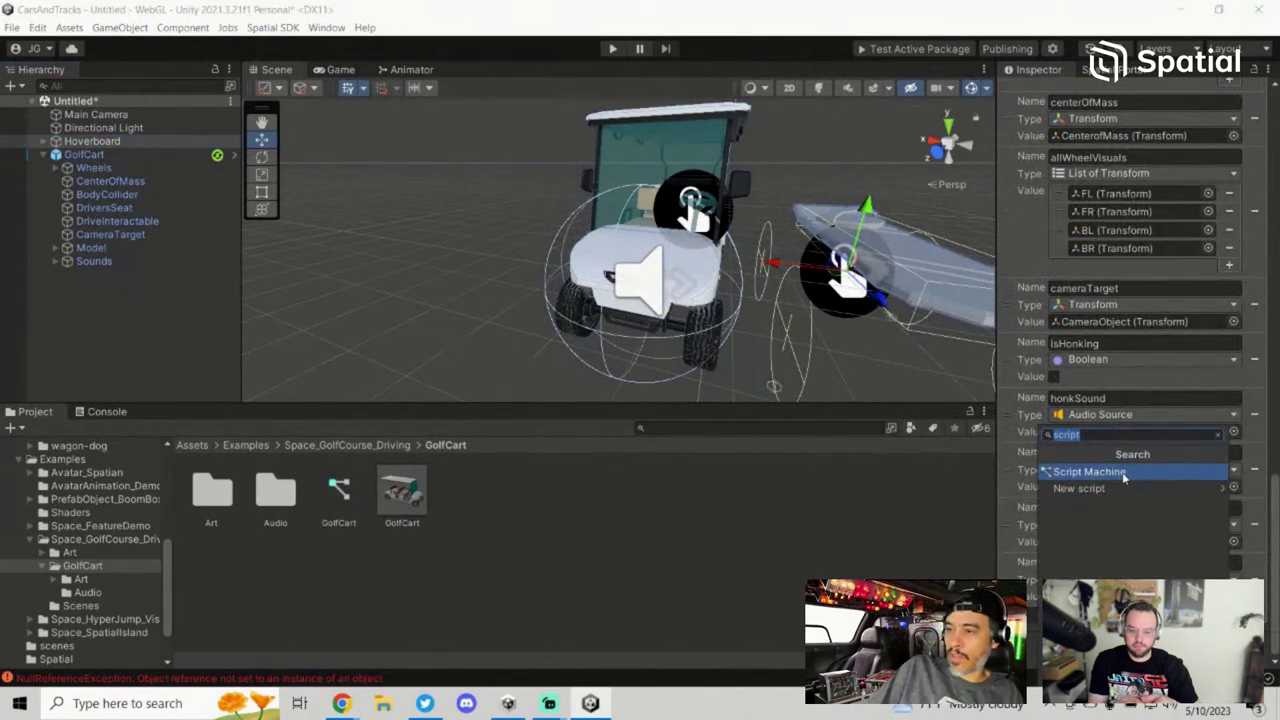
key(Return)
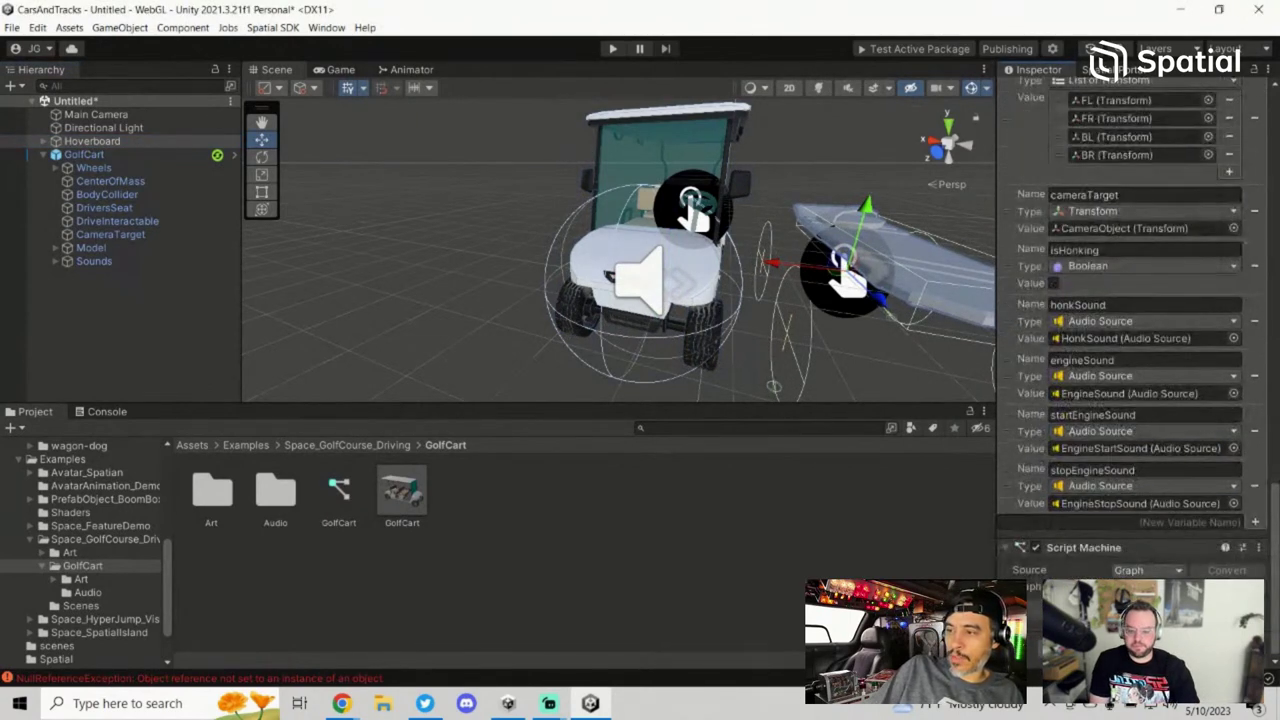
Step: Inspect the GolfCart script graph asset and how the GolfCart's Script Machine component references it
click(346, 500)
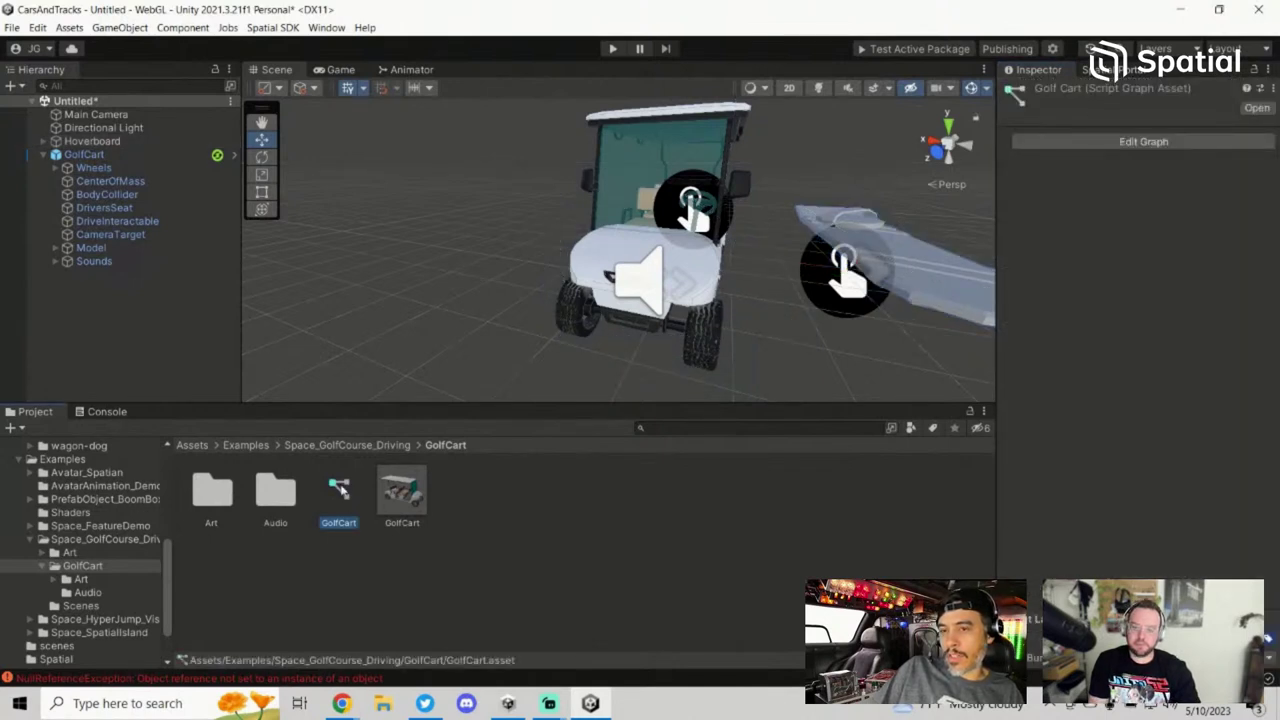
click(84, 154)
scroll(1140, 330, down, 5)
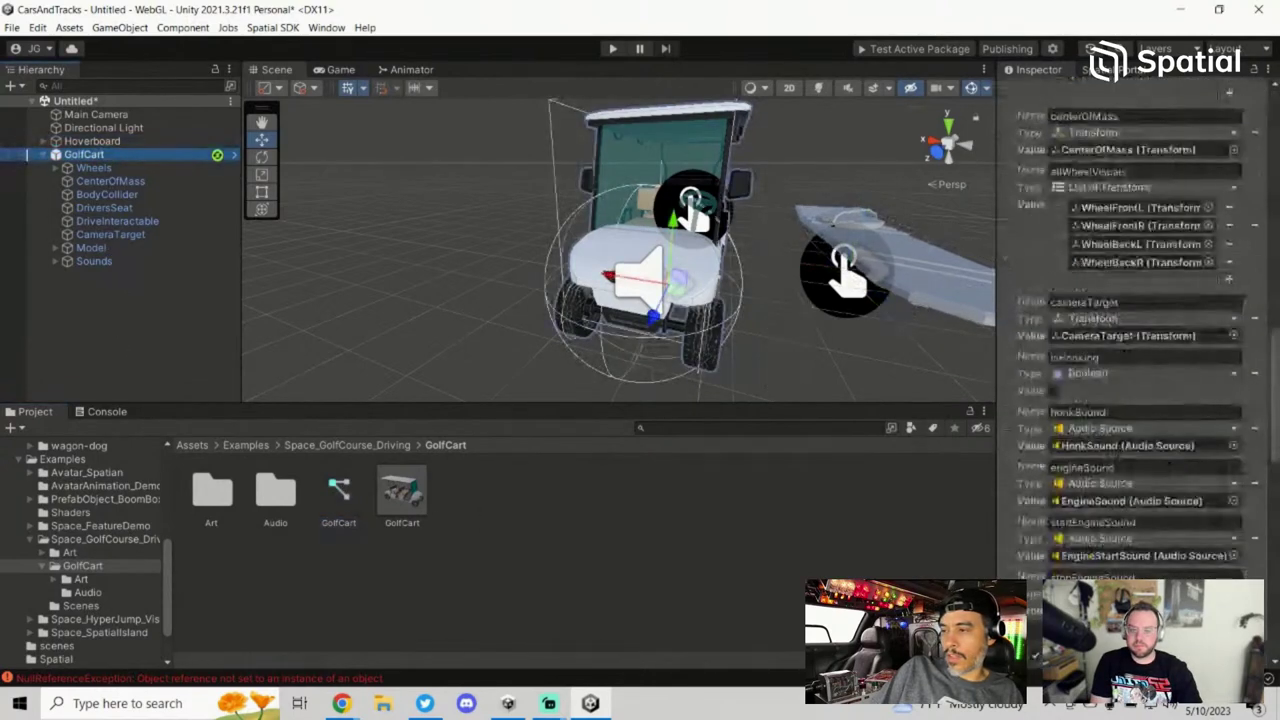
scroll(1193, 488, down, 10)
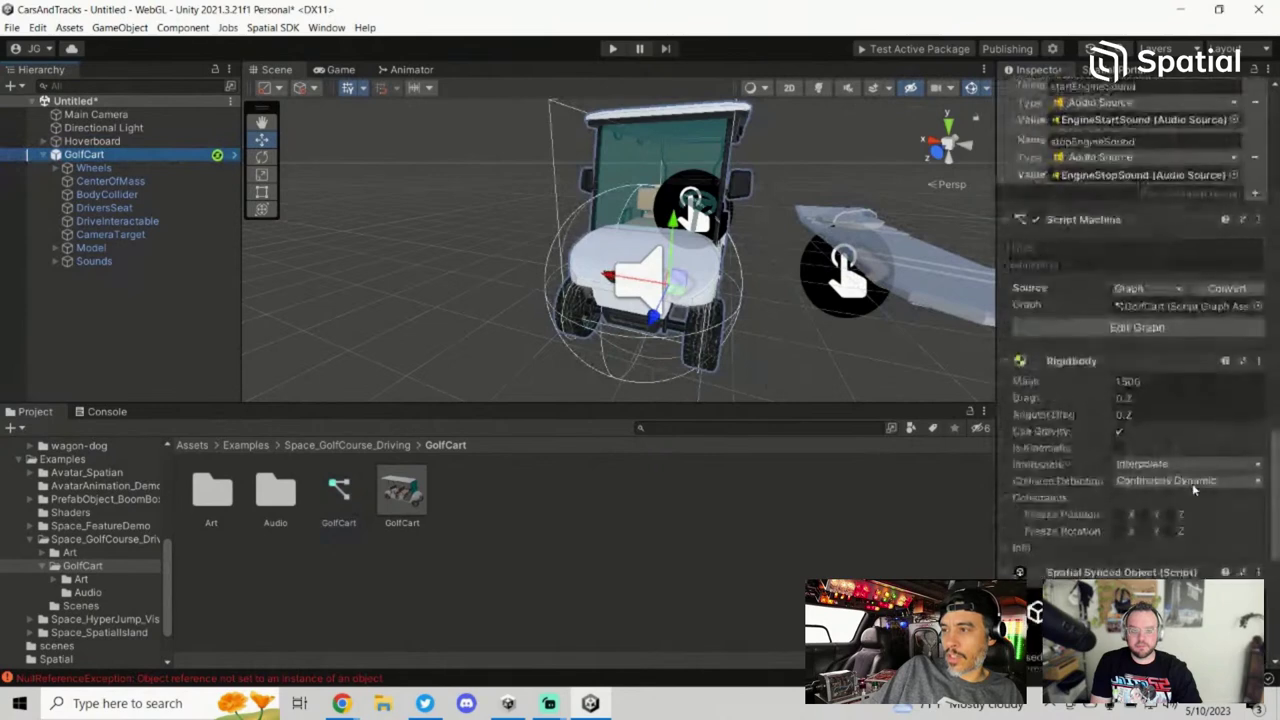
Step: Create a new graph for the Hoverboard's Script Machine and save it in the Assets folder as hoverboard2
click(92, 141)
scroll(1208, 561, down, 5)
scroll(1208, 561, down, 5)
click(1232, 591)
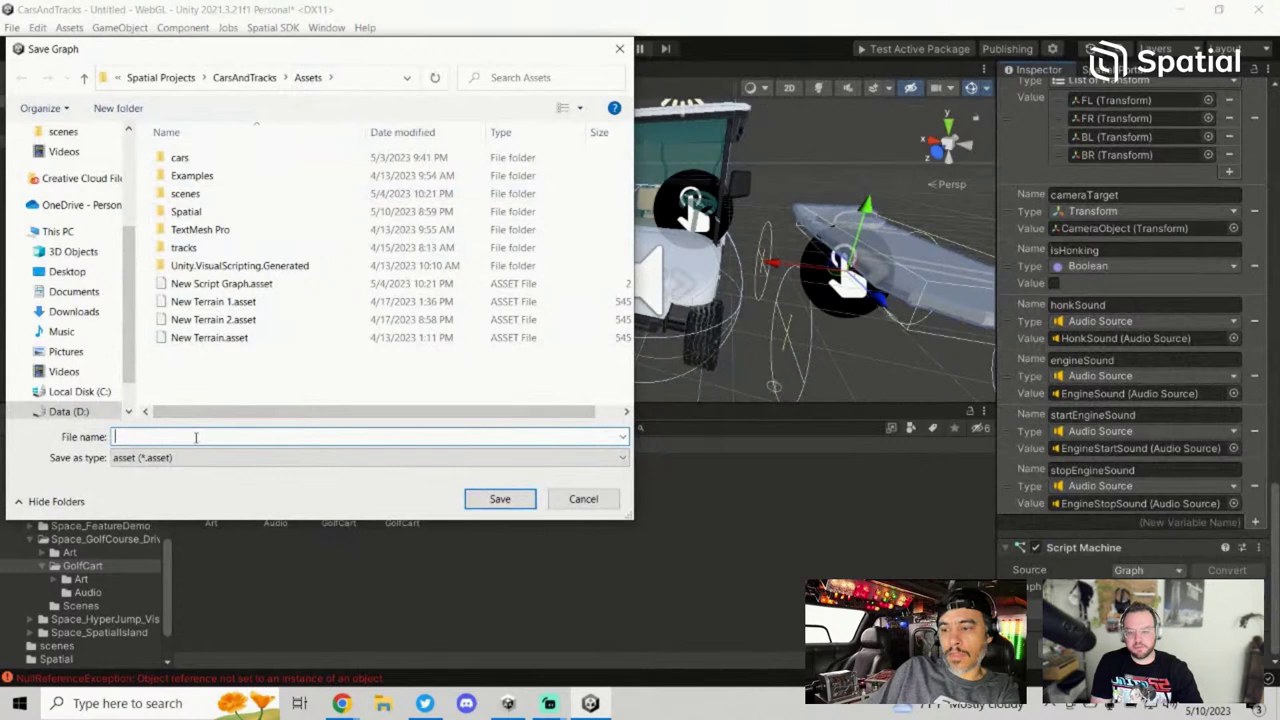
text(hoverboa)
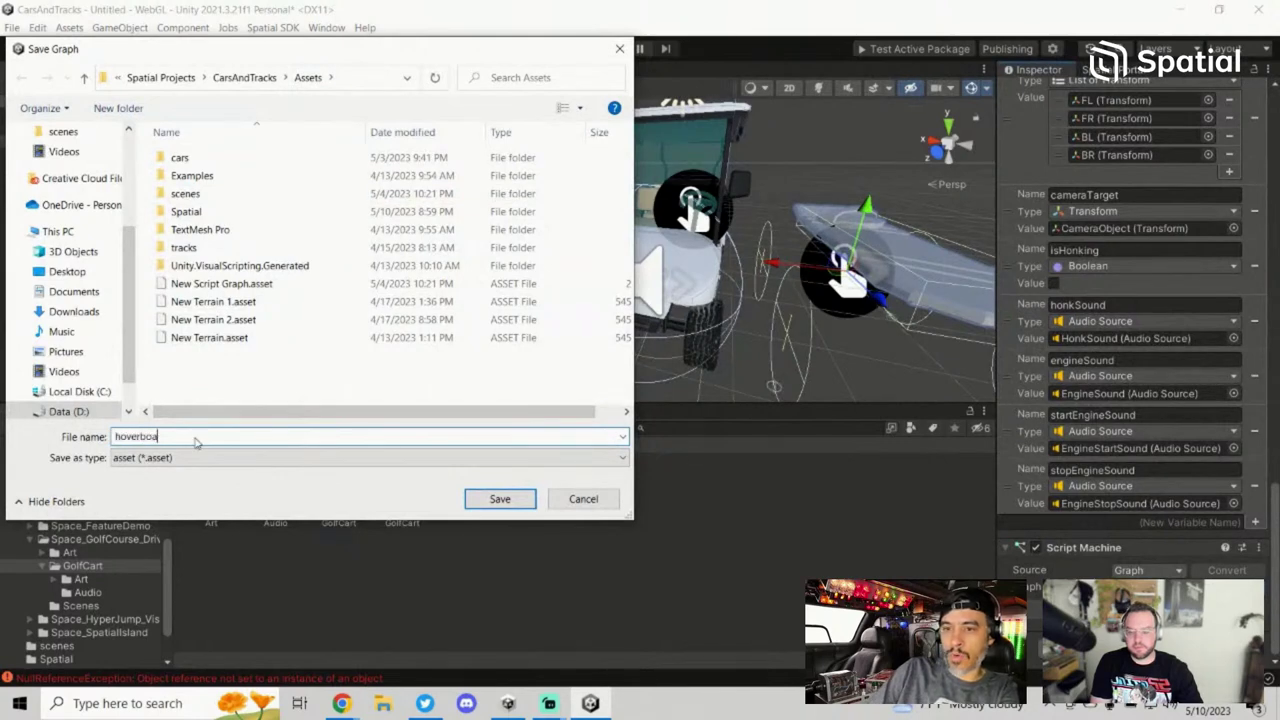
text(rd2)
key(Return)
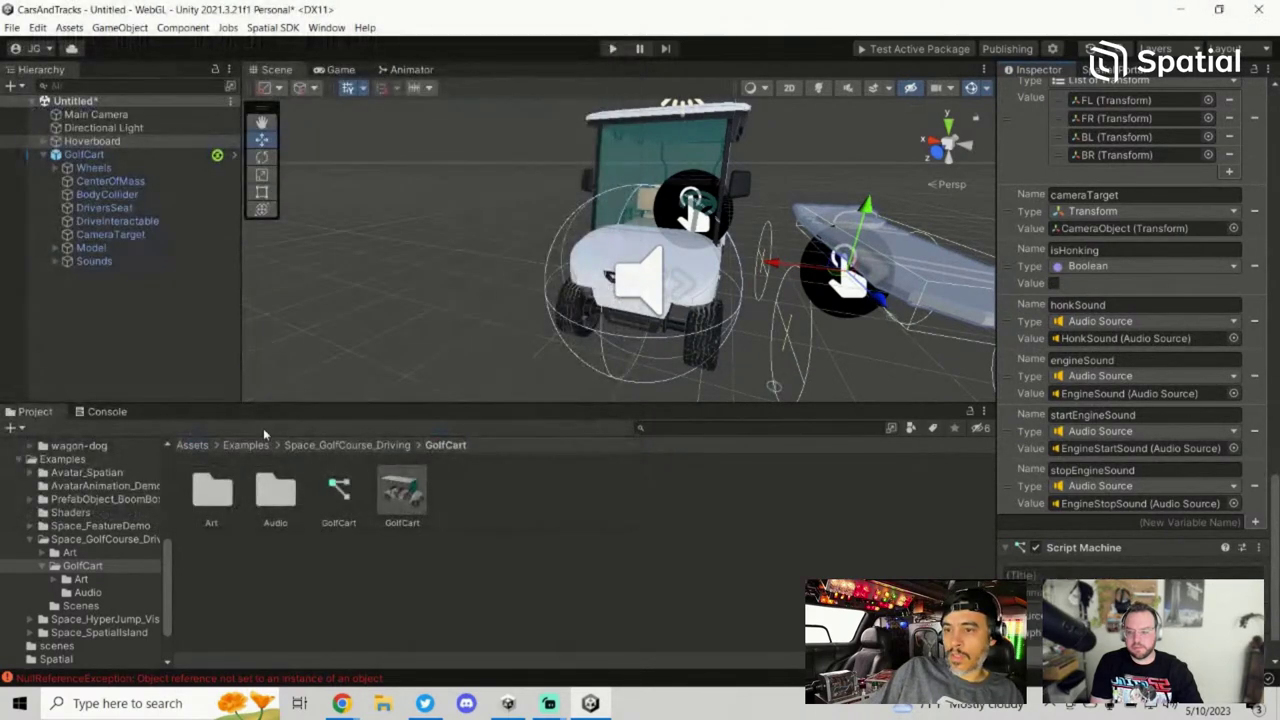
Step: Delete the default On Start and On Update nodes from the hoverboard2 script graph and close the graph
scroll(1130, 300, down, 2)
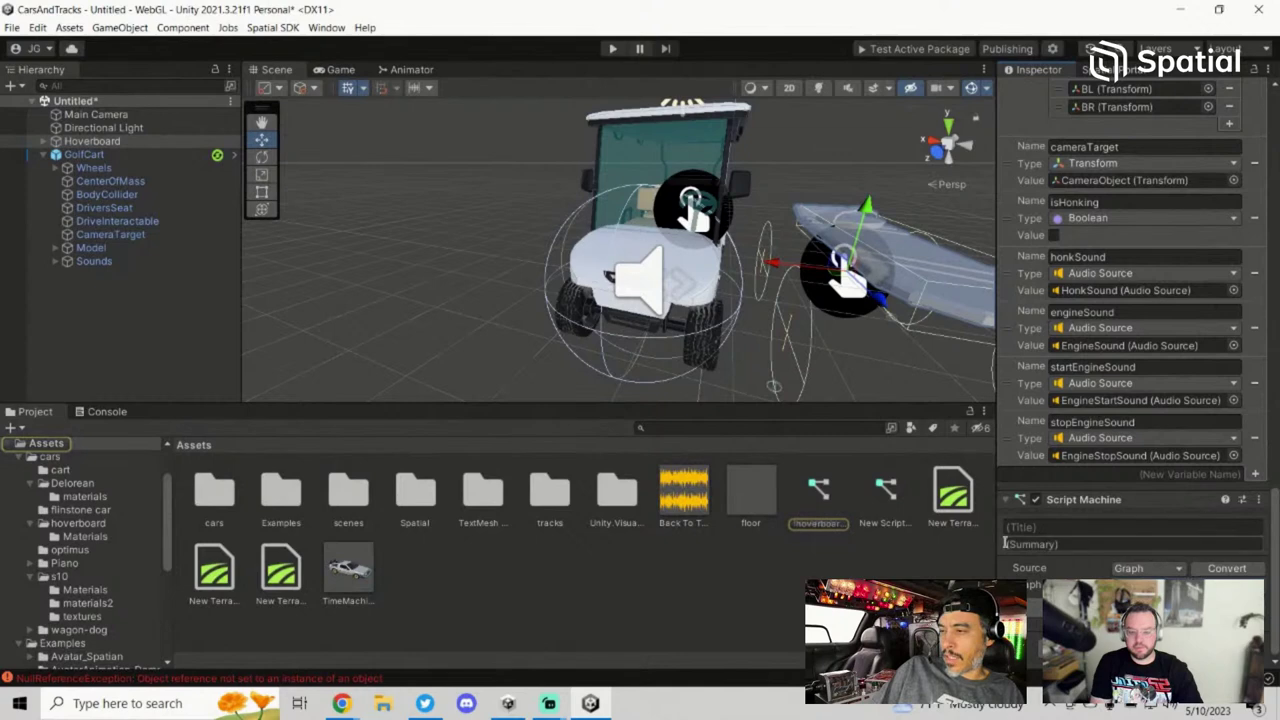
double_click(806, 506)
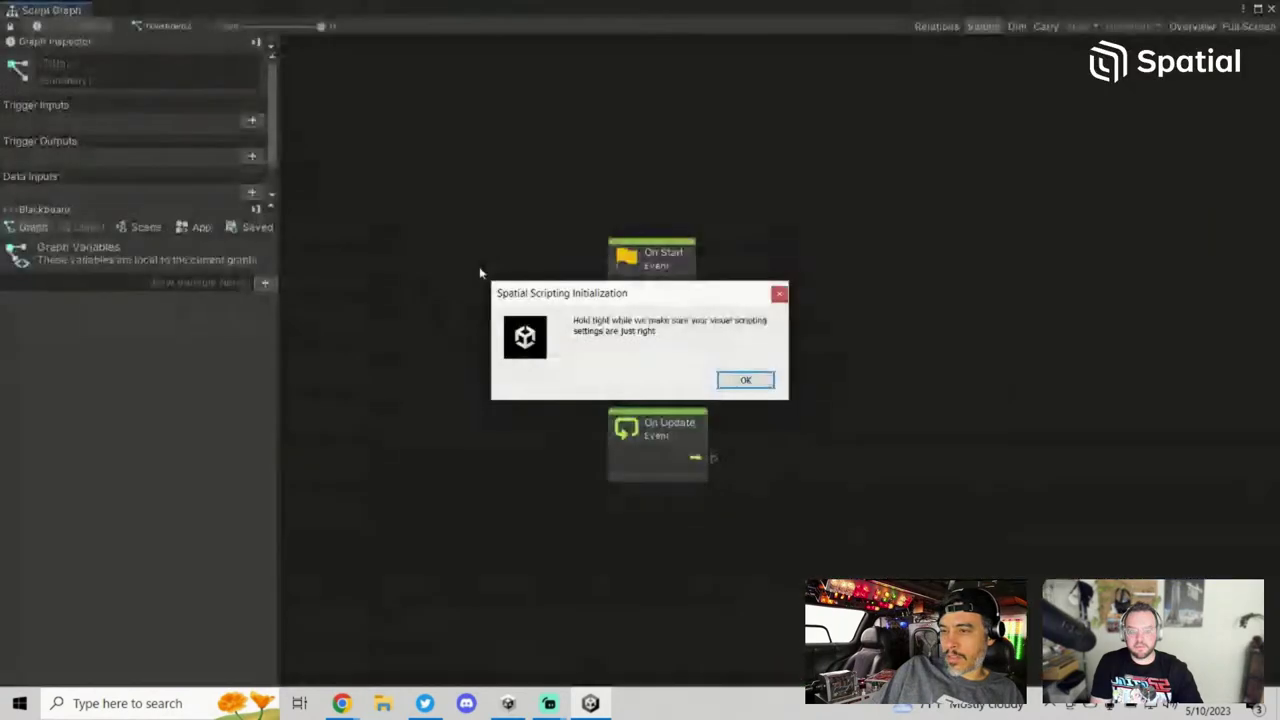
click(767, 384)
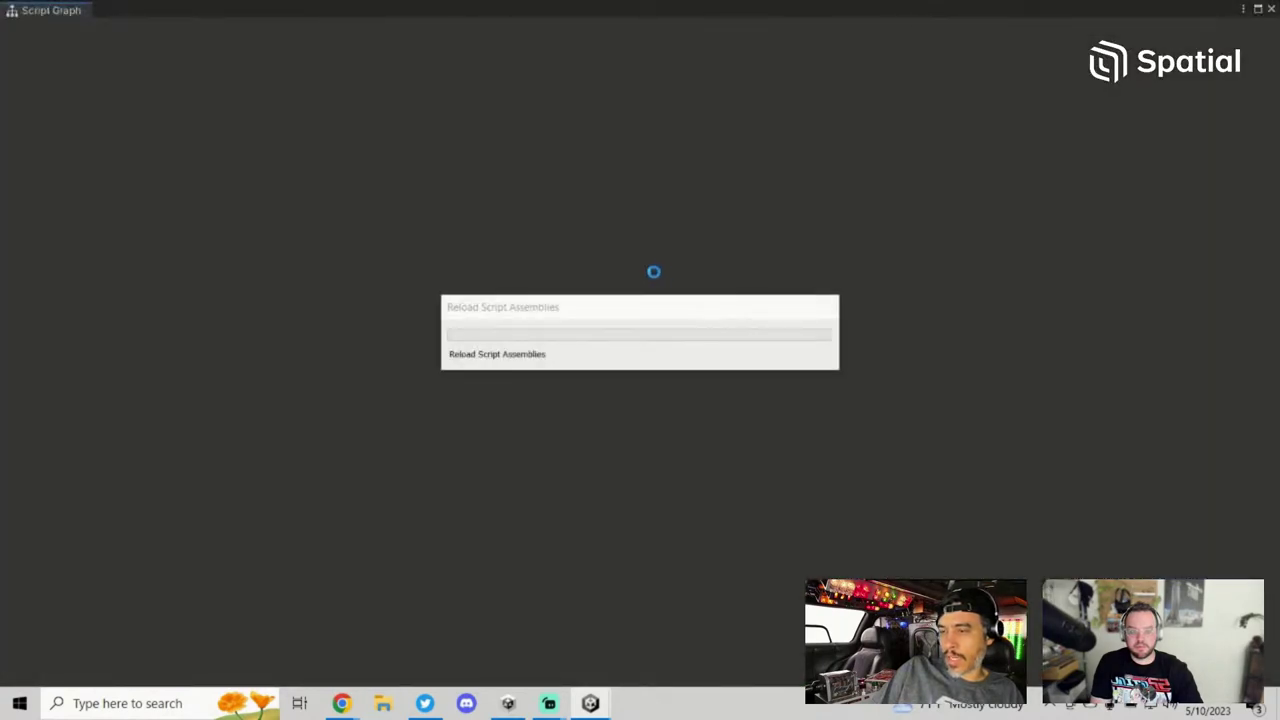
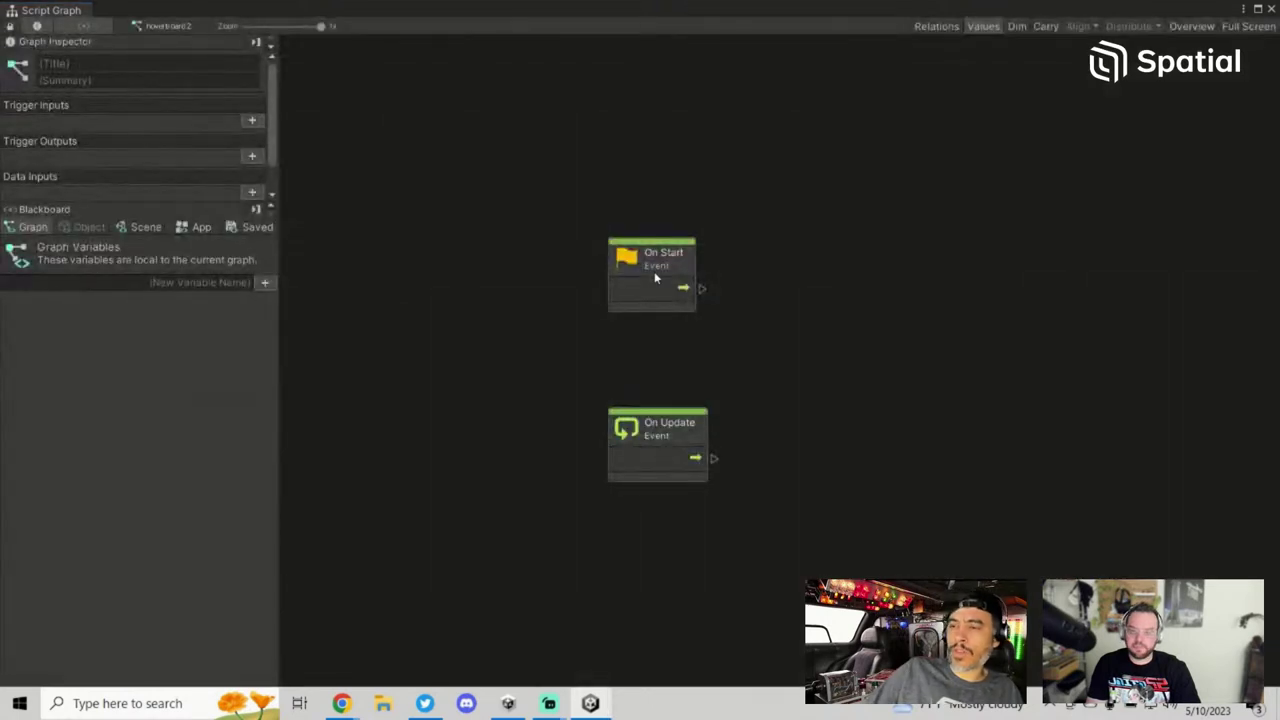
click(654, 466)
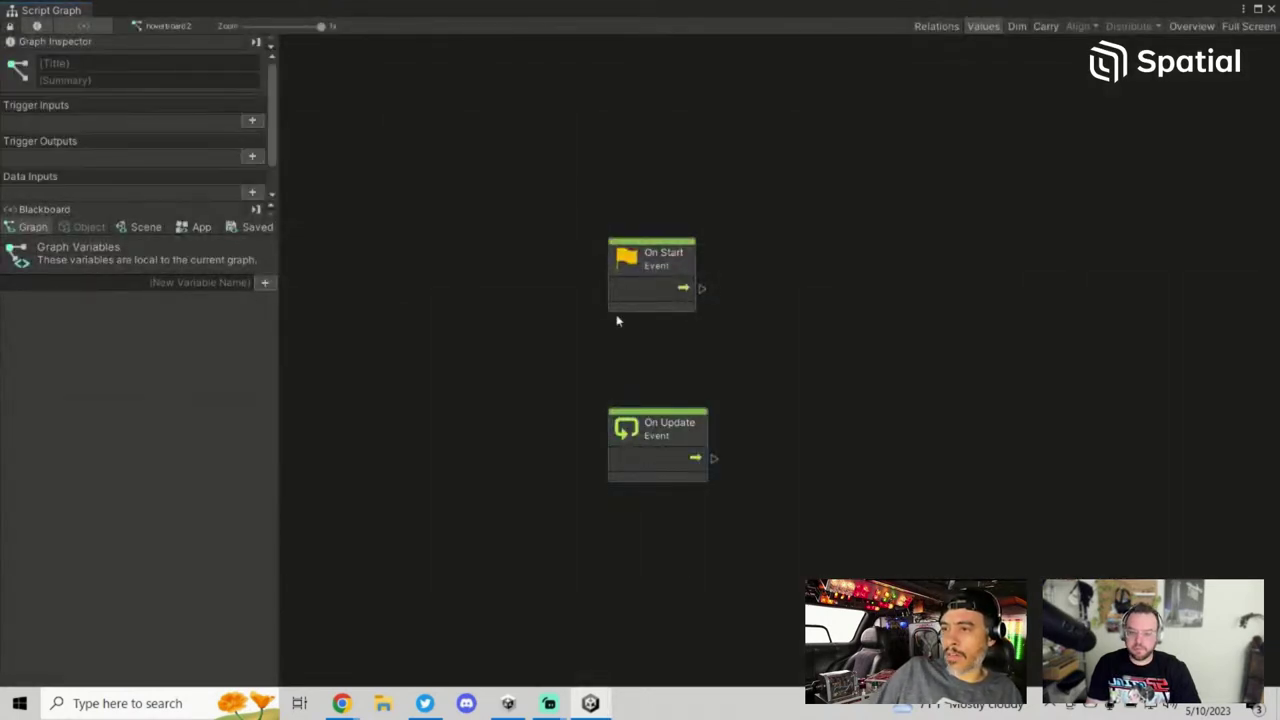
drag(617, 317, 815, 513)
key(Delete)
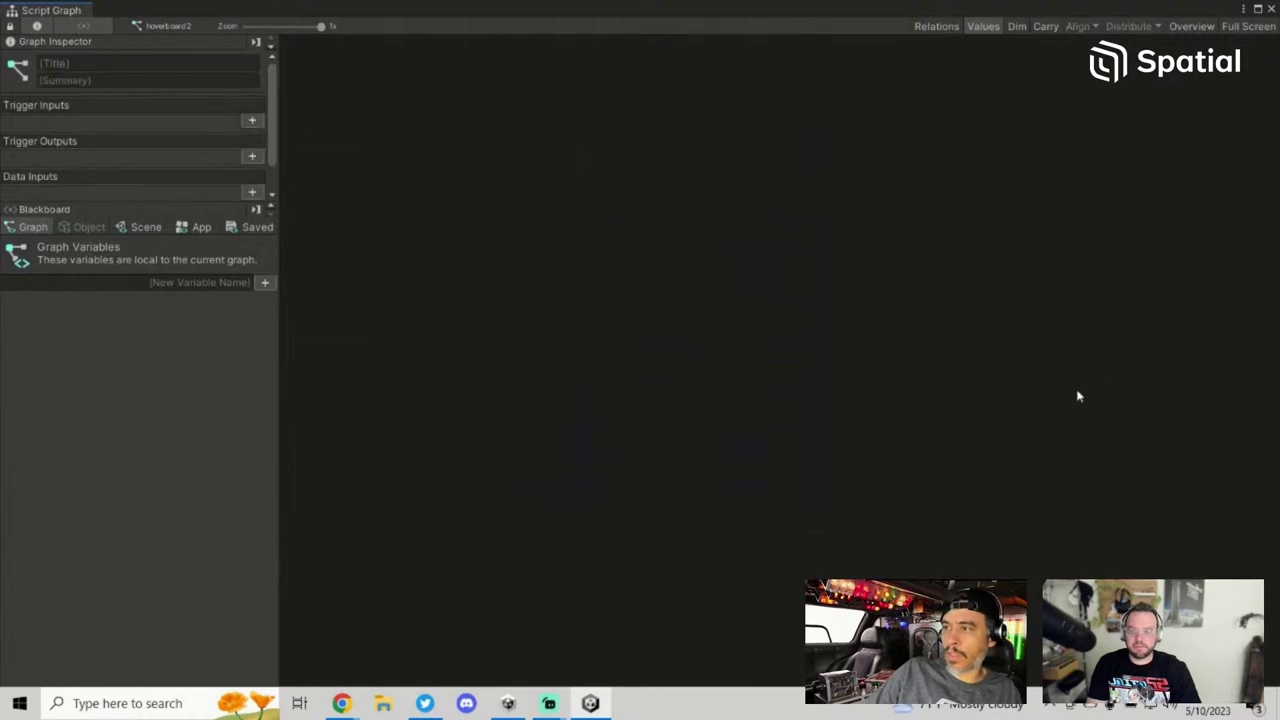
click(1271, 9)
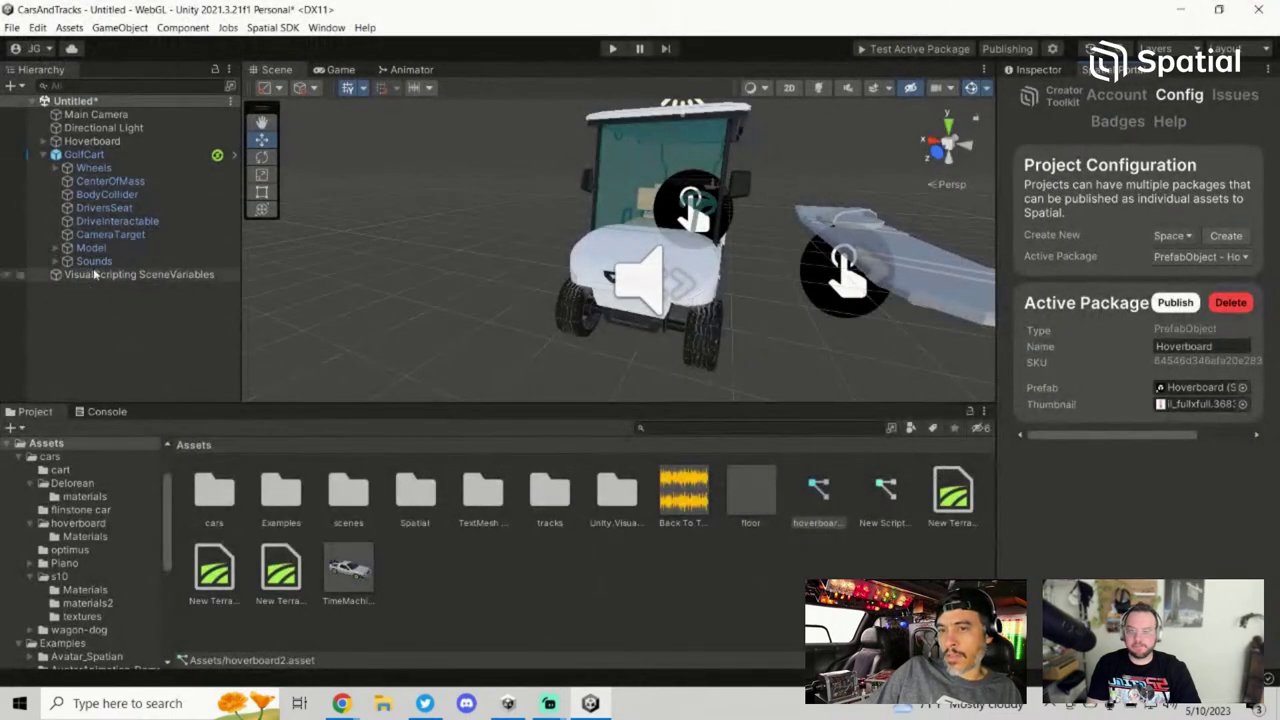
Step: Locate the script graph assigned to the GolfCart's Script Machine and open it
click(88, 155)
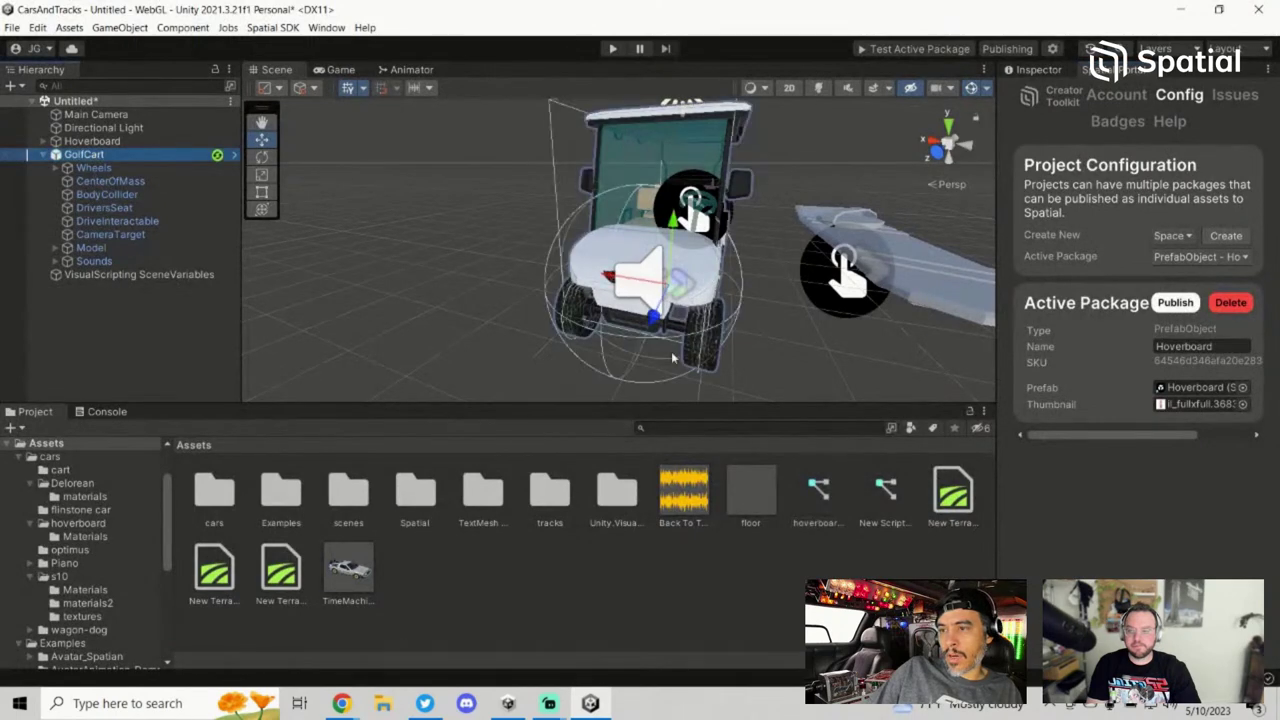
click(1038, 69)
scroll(1135, 370, down, 15)
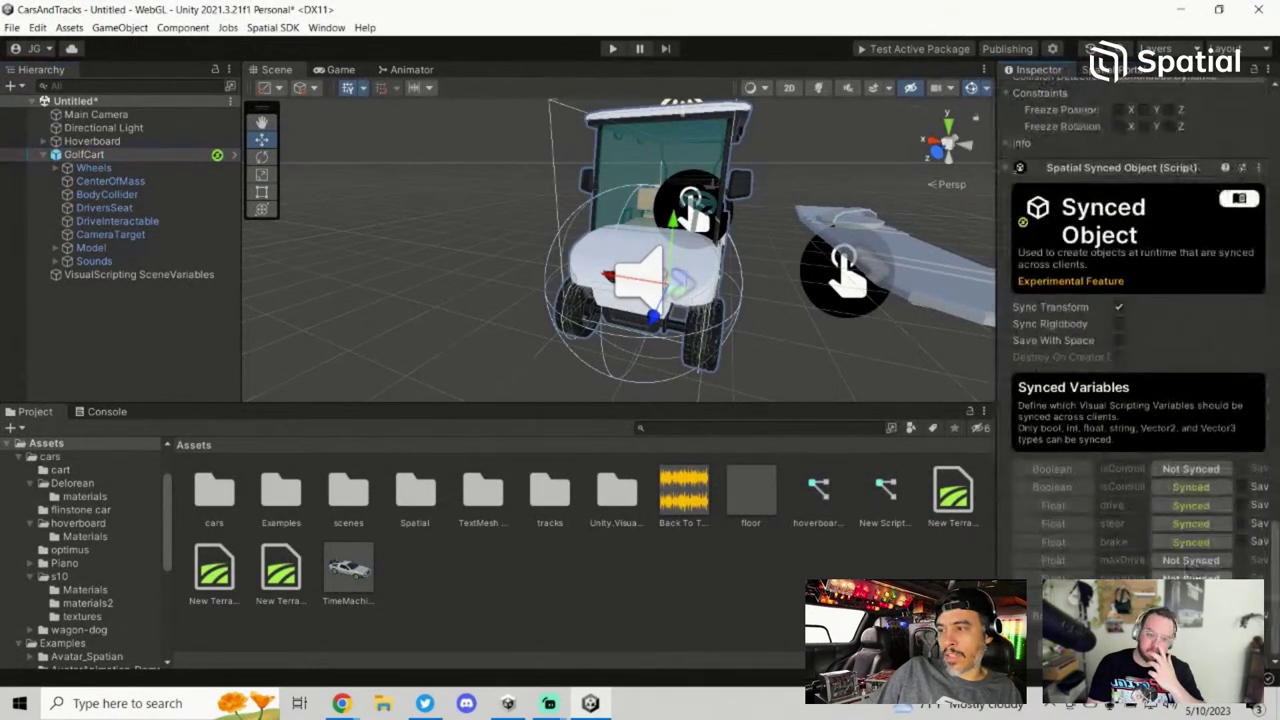
scroll(1168, 310, up, 5)
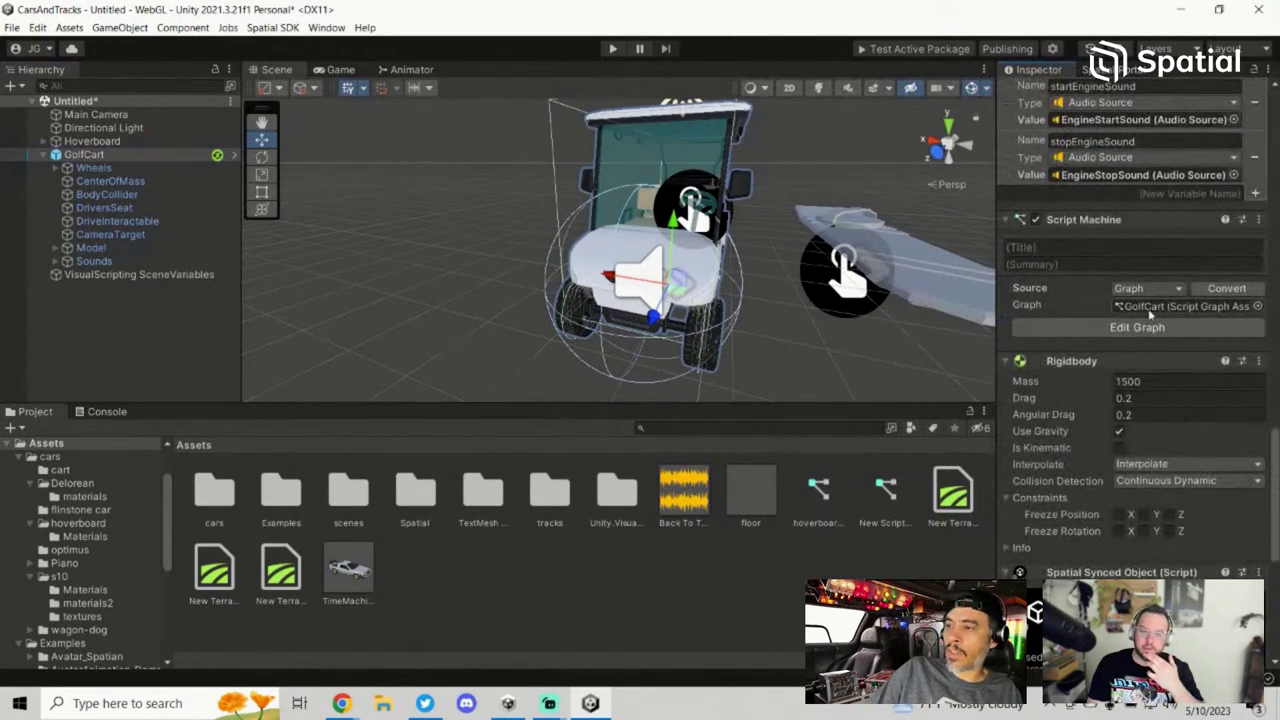
click(1150, 307)
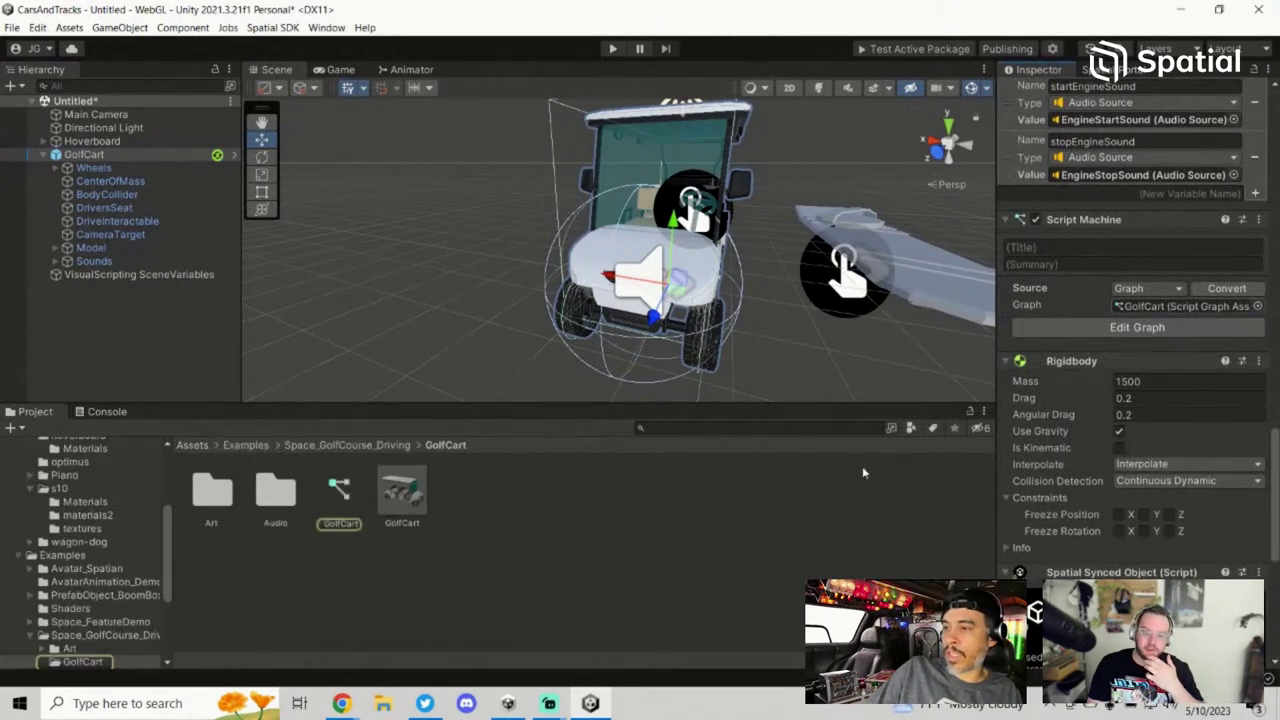
double_click(340, 494)
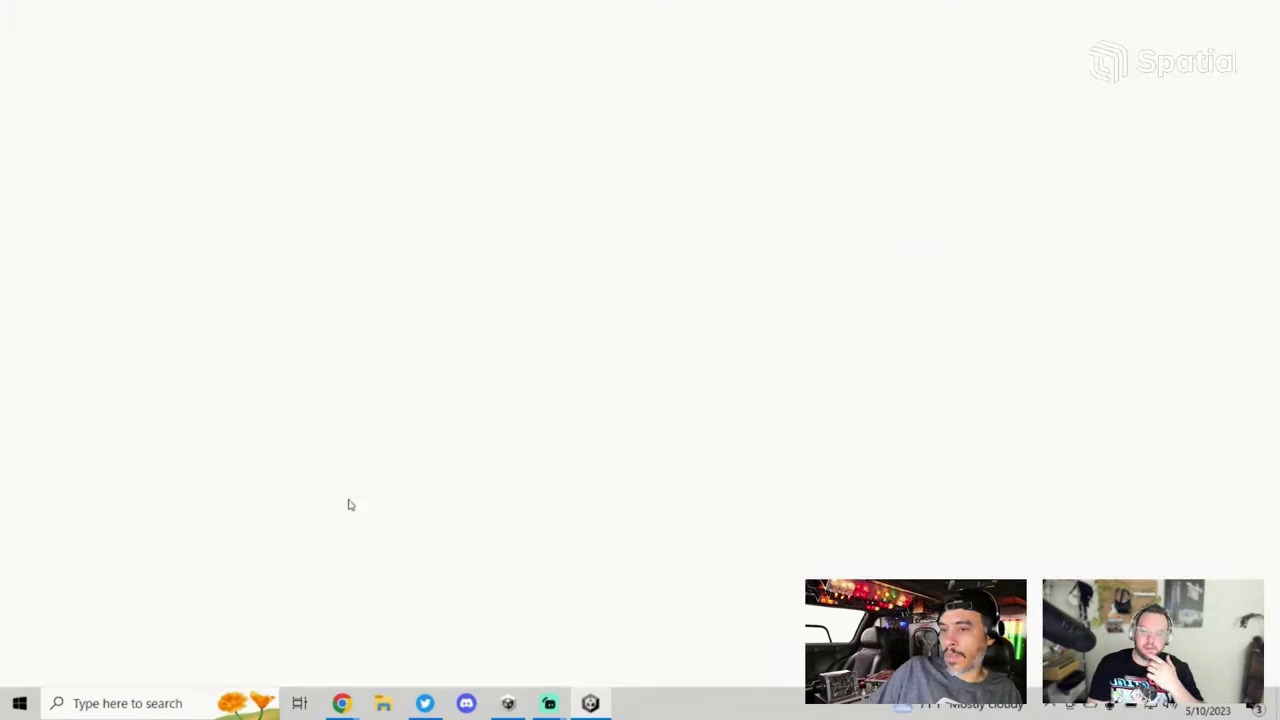
Step: Select and copy all node groups in the GolfCart script graph, and close the graph
drag(308, 28, 249, 28)
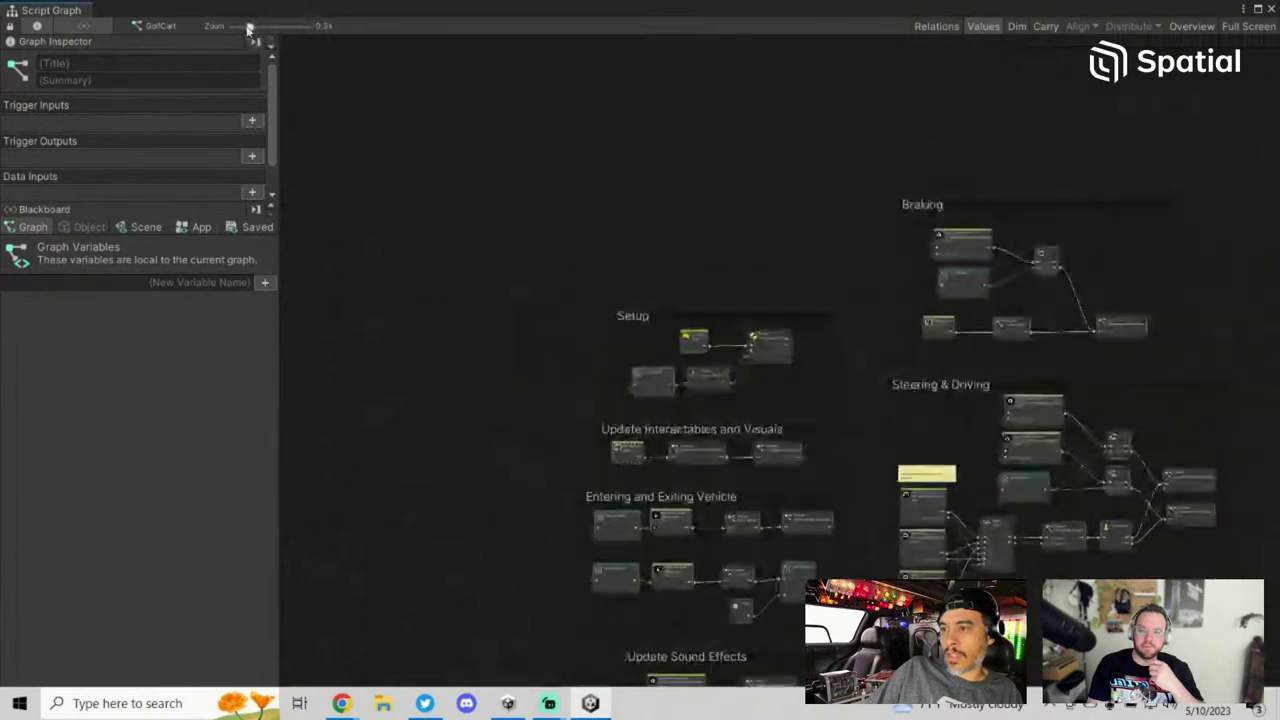
middle_drag(500, 357, 374, 197)
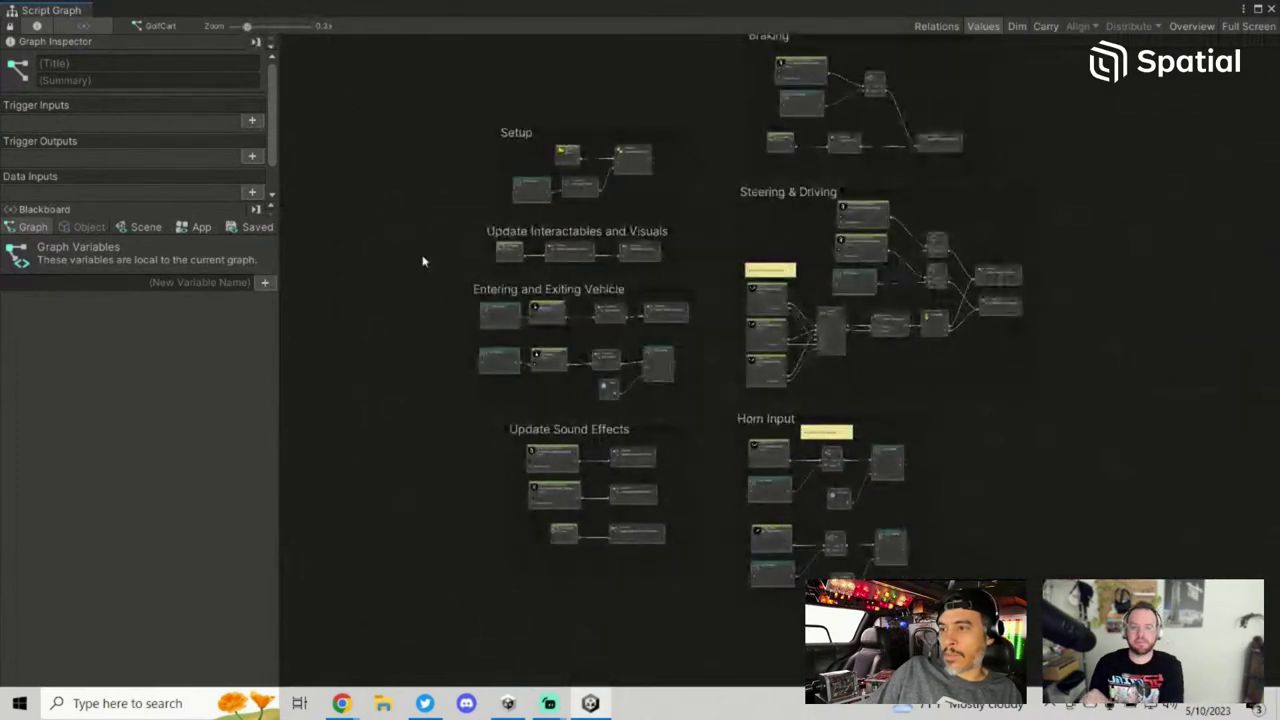
middle_drag(422, 261, 425, 340)
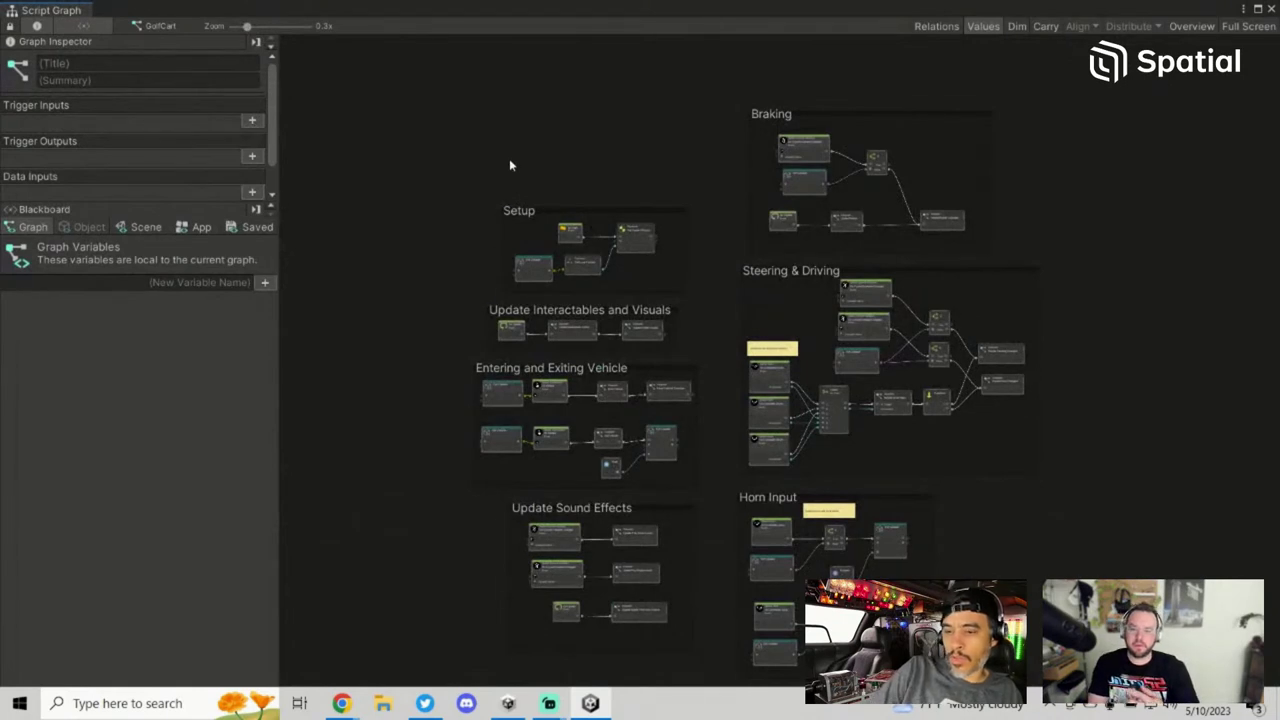
key(ctrl+a)
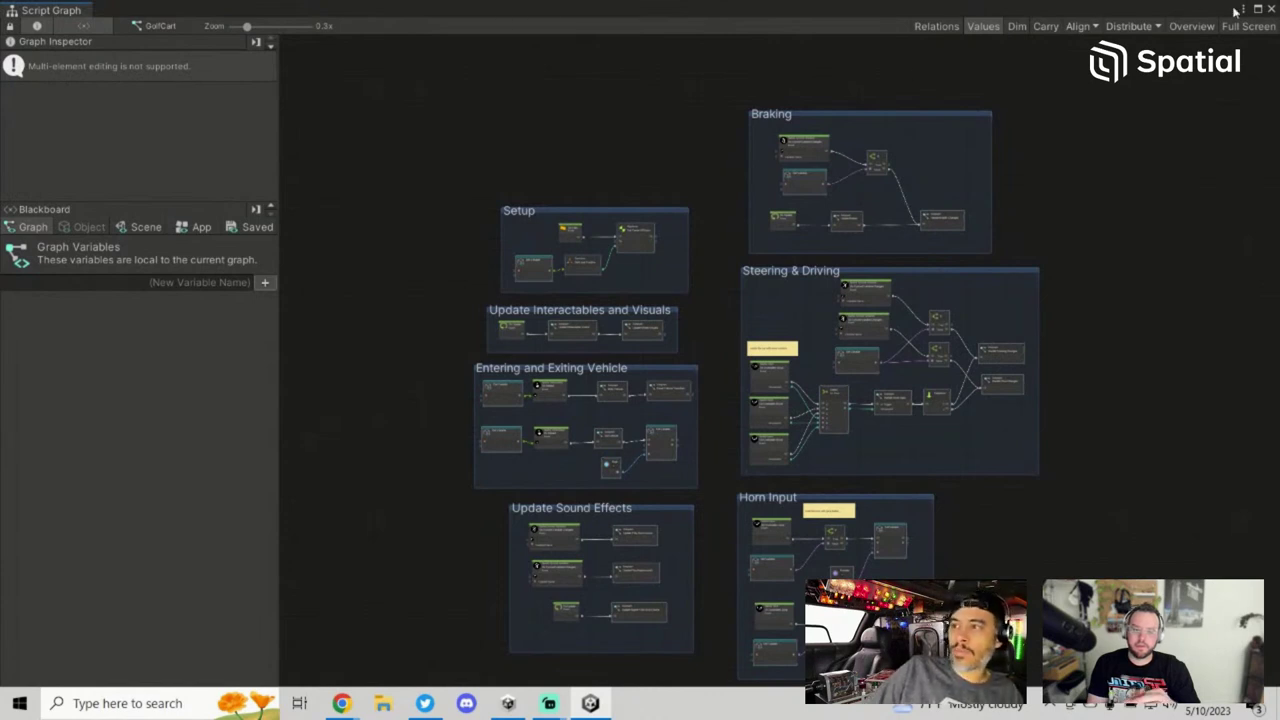
click(1273, 9)
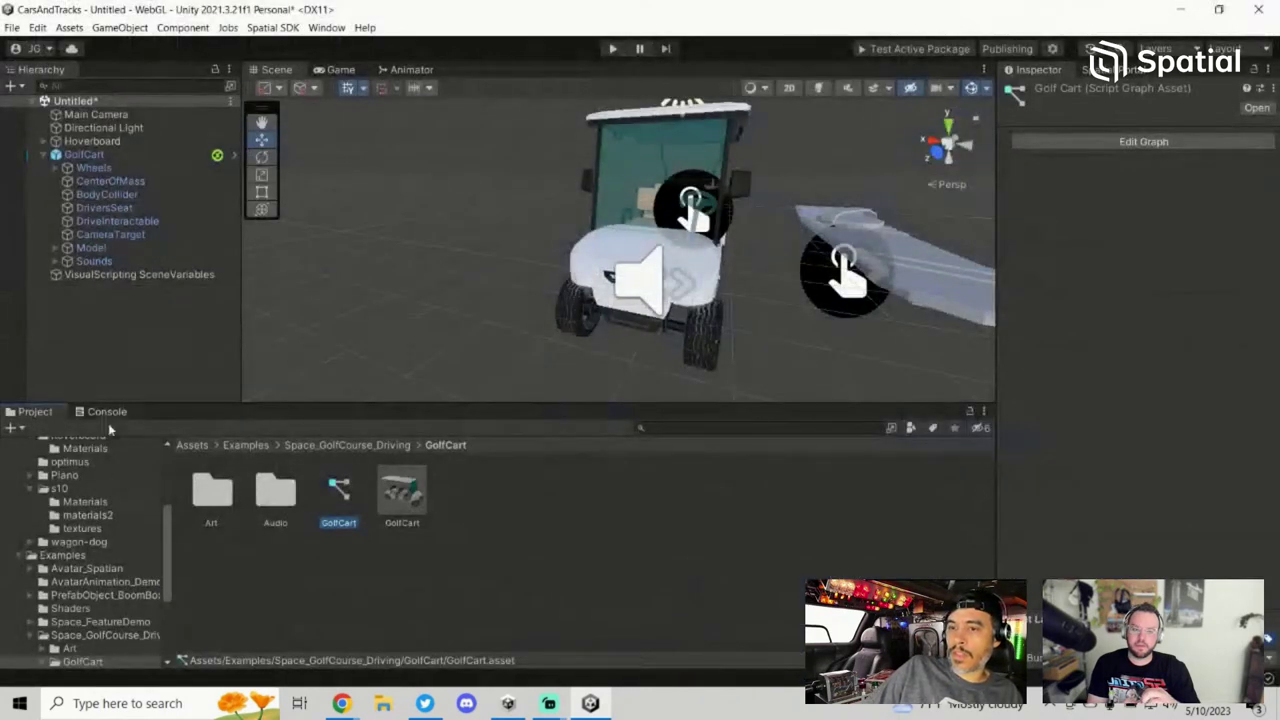
Step: Locate the hoverboard2 graph assigned to the Hoverboard's Script Machine and open it
click(92, 141)
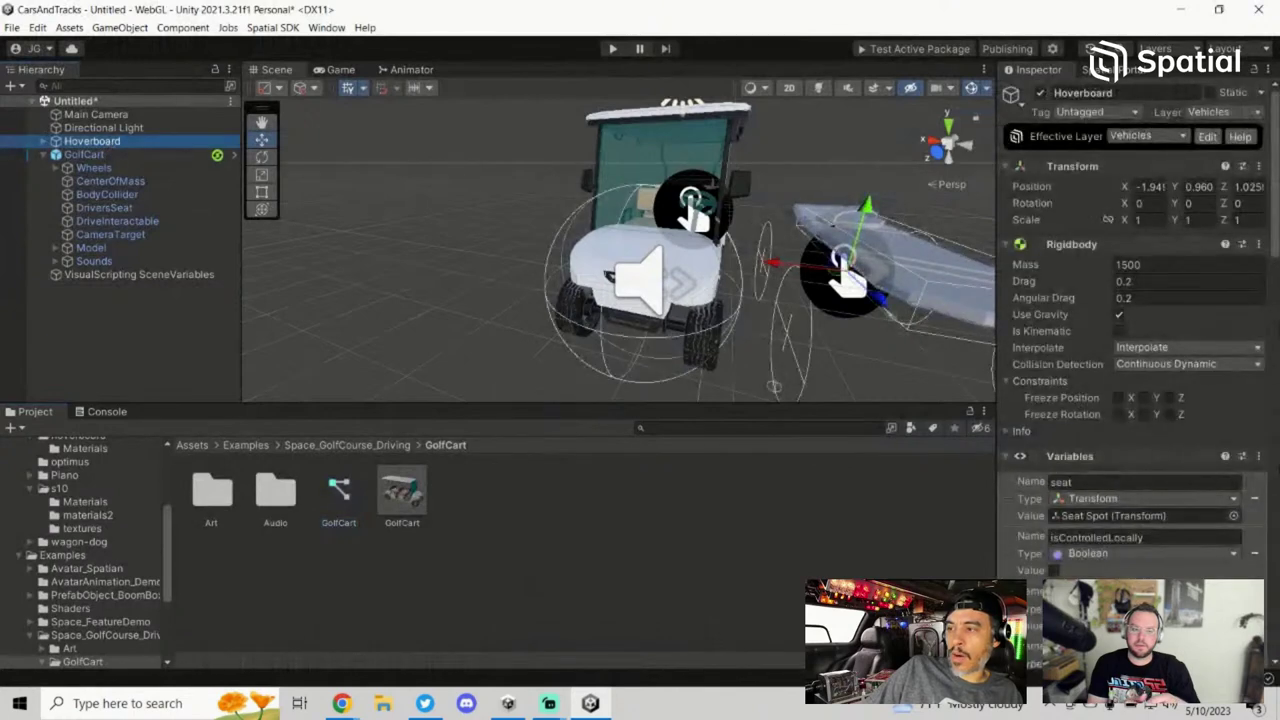
drag(1276, 357, 1277, 630)
click(192, 445)
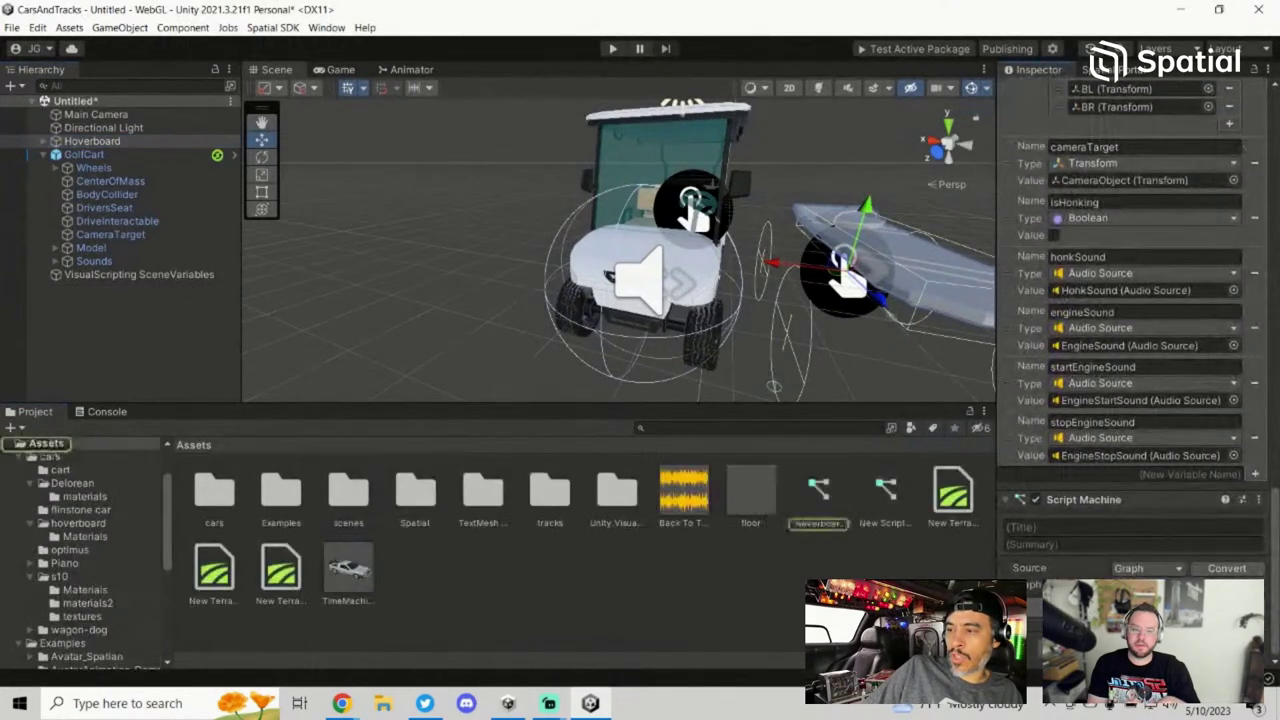
double_click(818, 487)
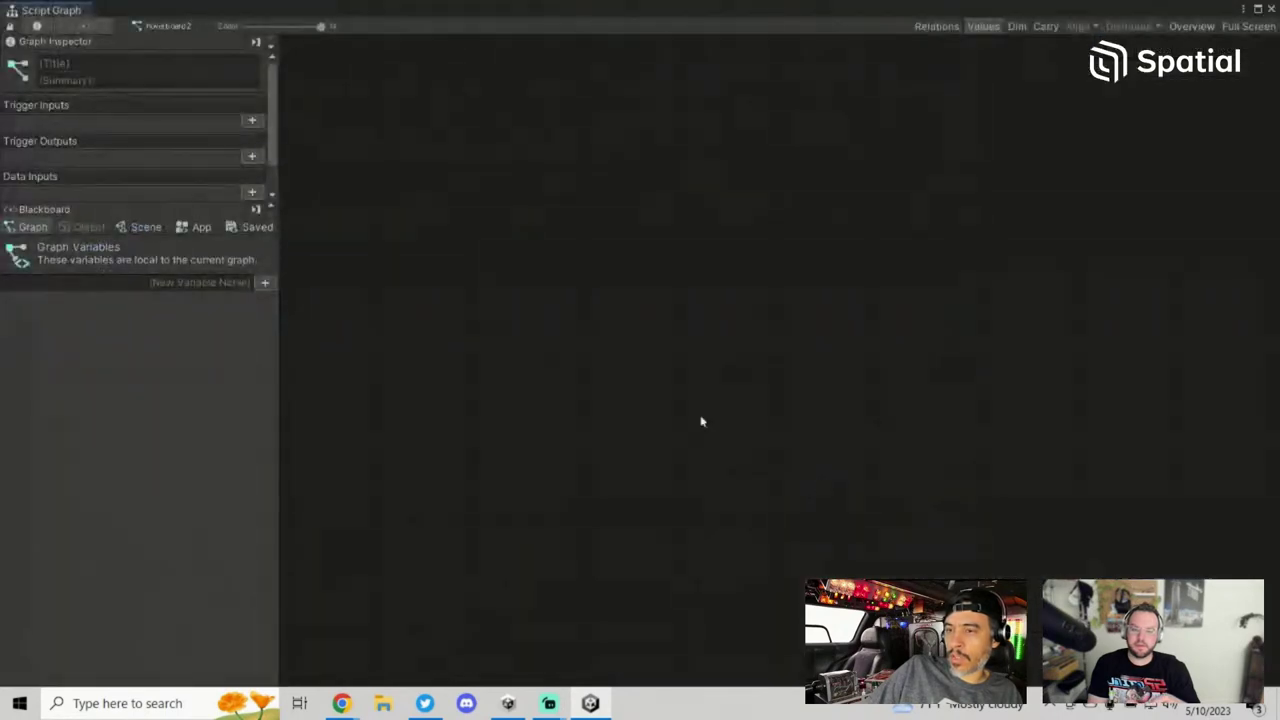
Step: Paste the copied GolfCart nodes into the empty hoverboard2 graph, check the pasted groups and close the graph
right_click(665, 259)
click(679, 300)
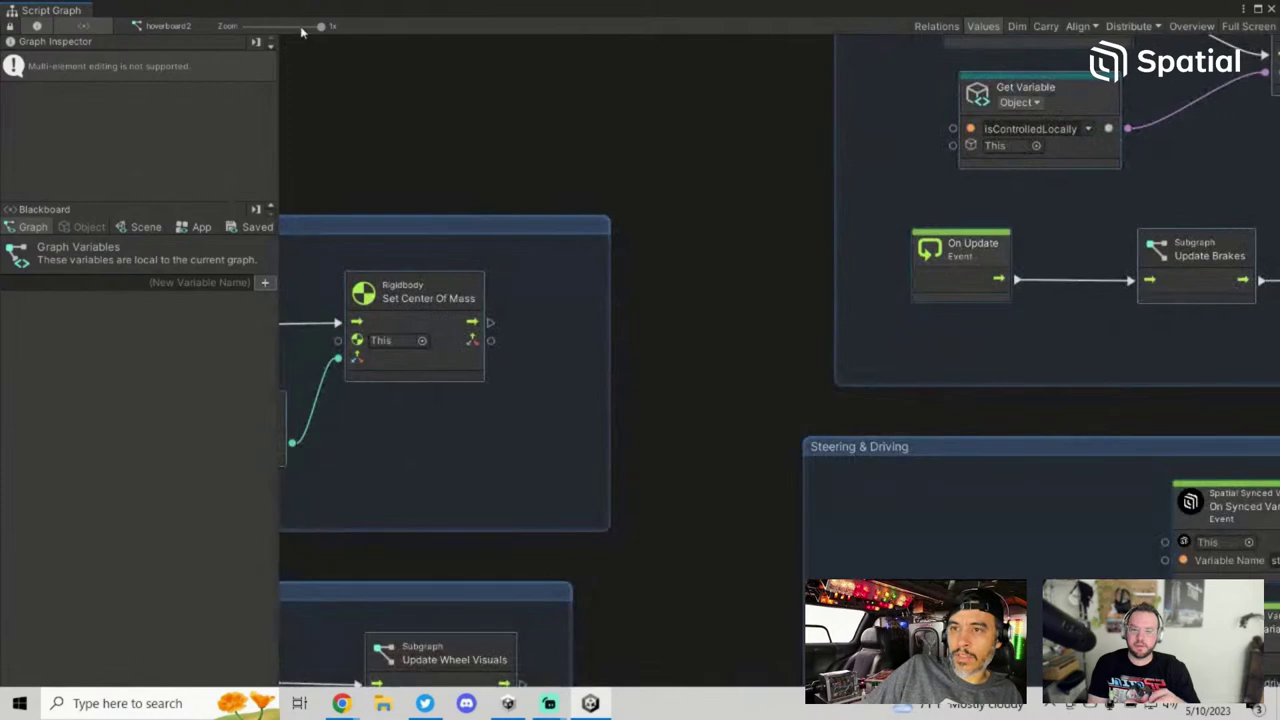
drag(301, 31, 264, 26)
middle_drag(485, 80, 638, 163)
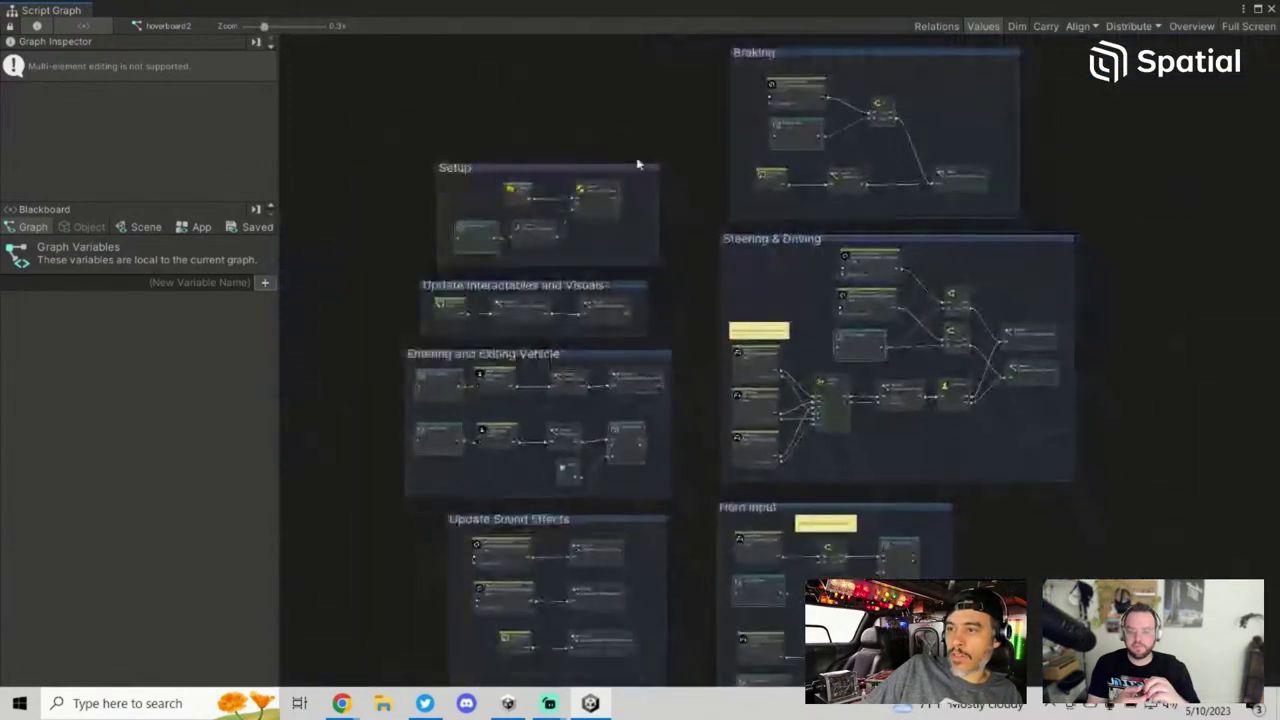
click(1011, 228)
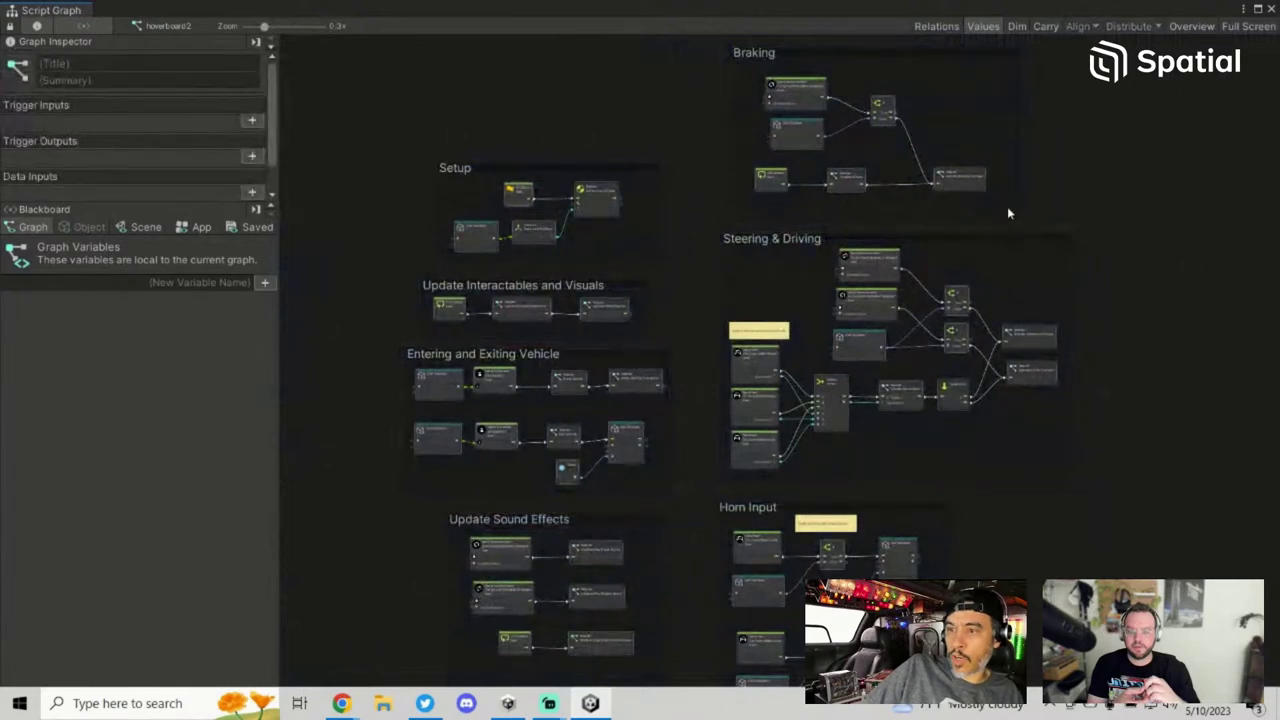
click(1271, 9)
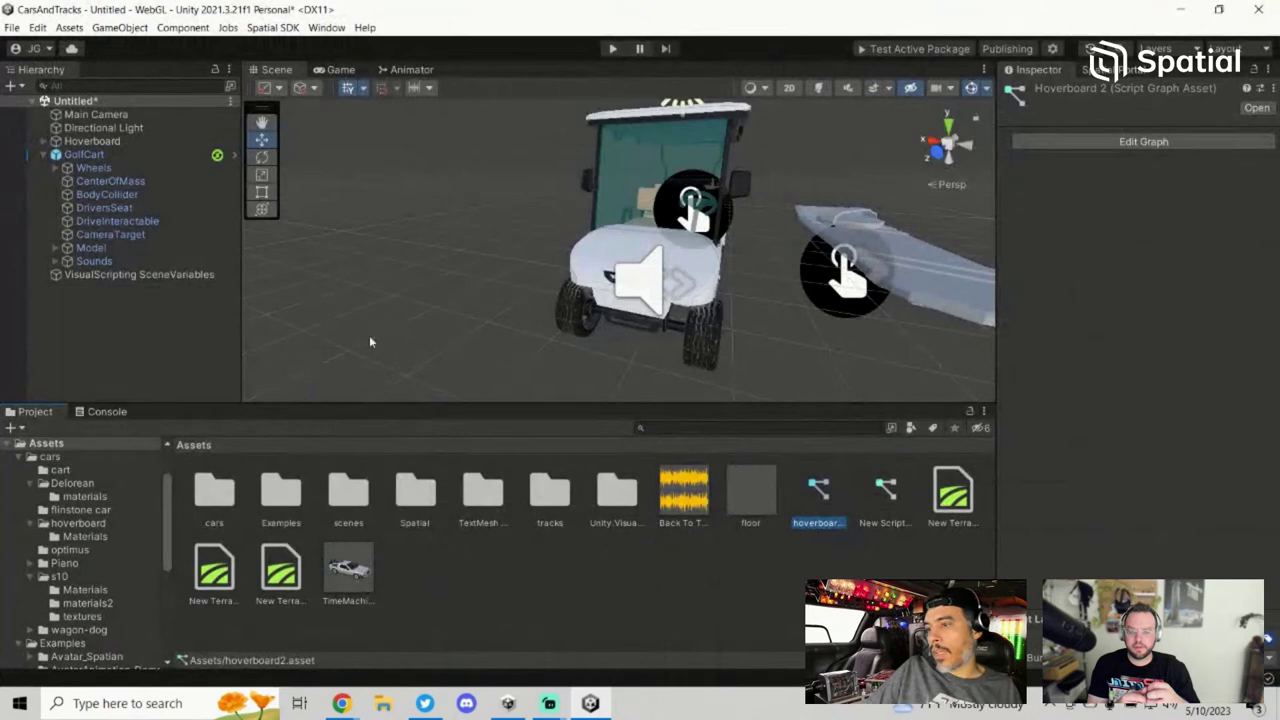
Step: Select the VisualScripting SceneVariables object and view its components
click(200, 287)
click(190, 275)
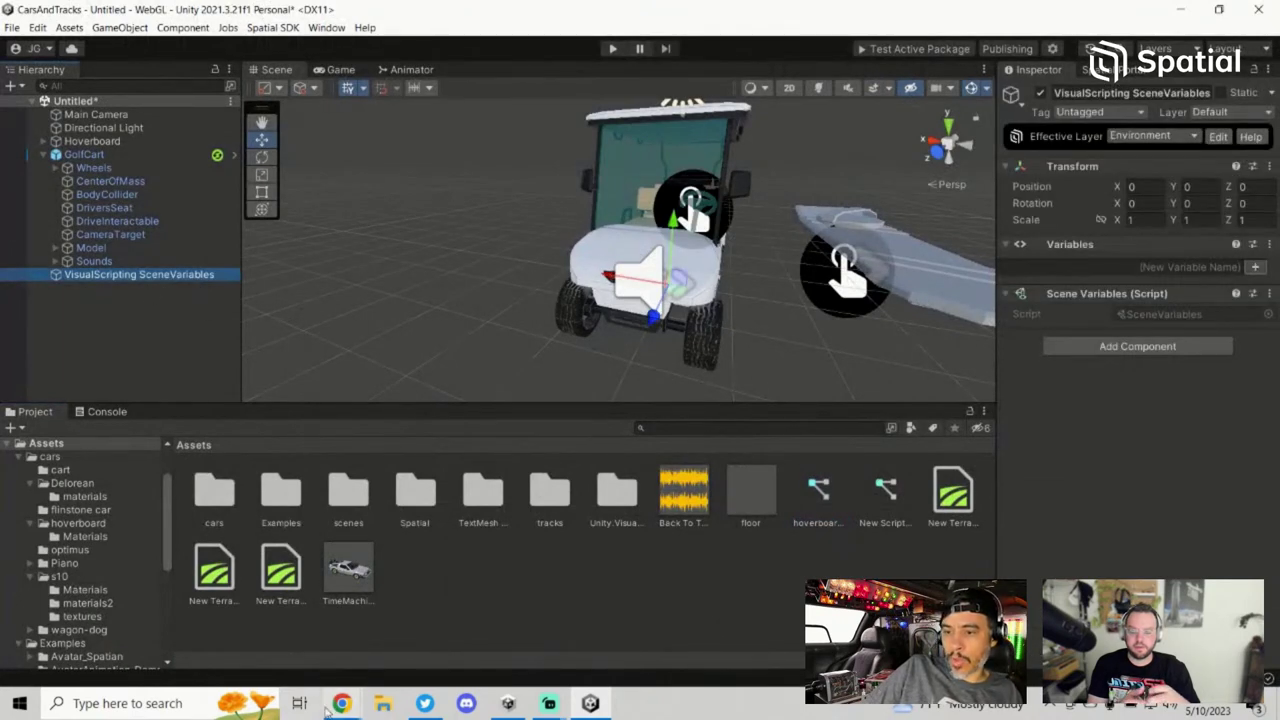
Step: Switch to the Drivable Vehicles documentation in Chrome, read the Synced Object Component step with its synced variables, and return to Unity
mouse_move(341, 703)
click(243, 620)
scroll(595, 260, down, 5)
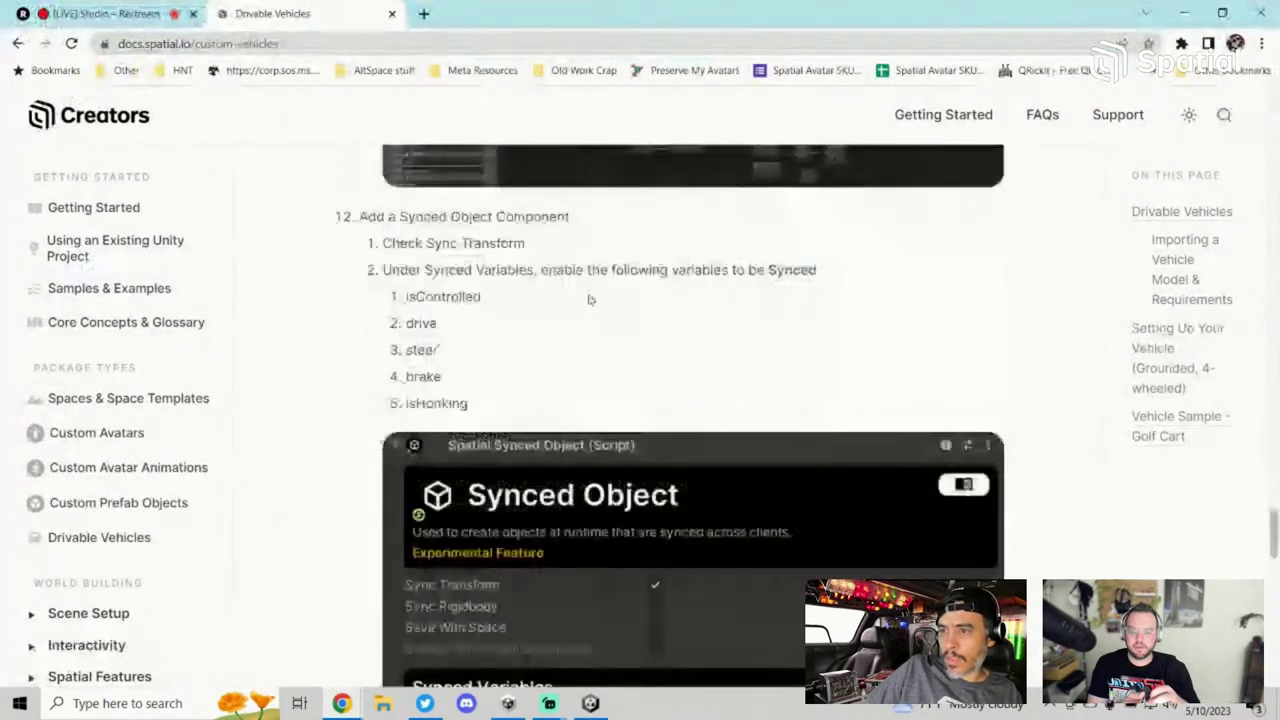
scroll(623, 317, down, 3)
scroll(624, 317, up, 3)
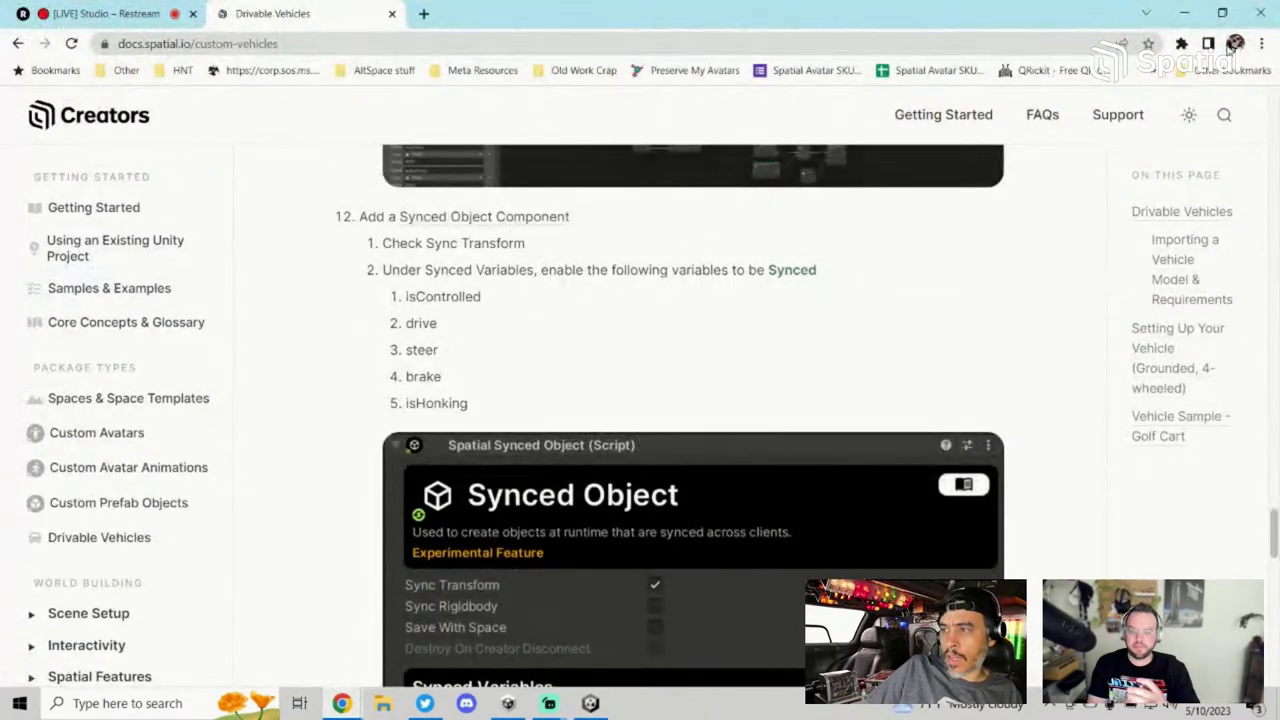
click(1184, 13)
Step: Inspect the GolfCart's Spatial Synced Object component as a reference for the sync settings
click(84, 154)
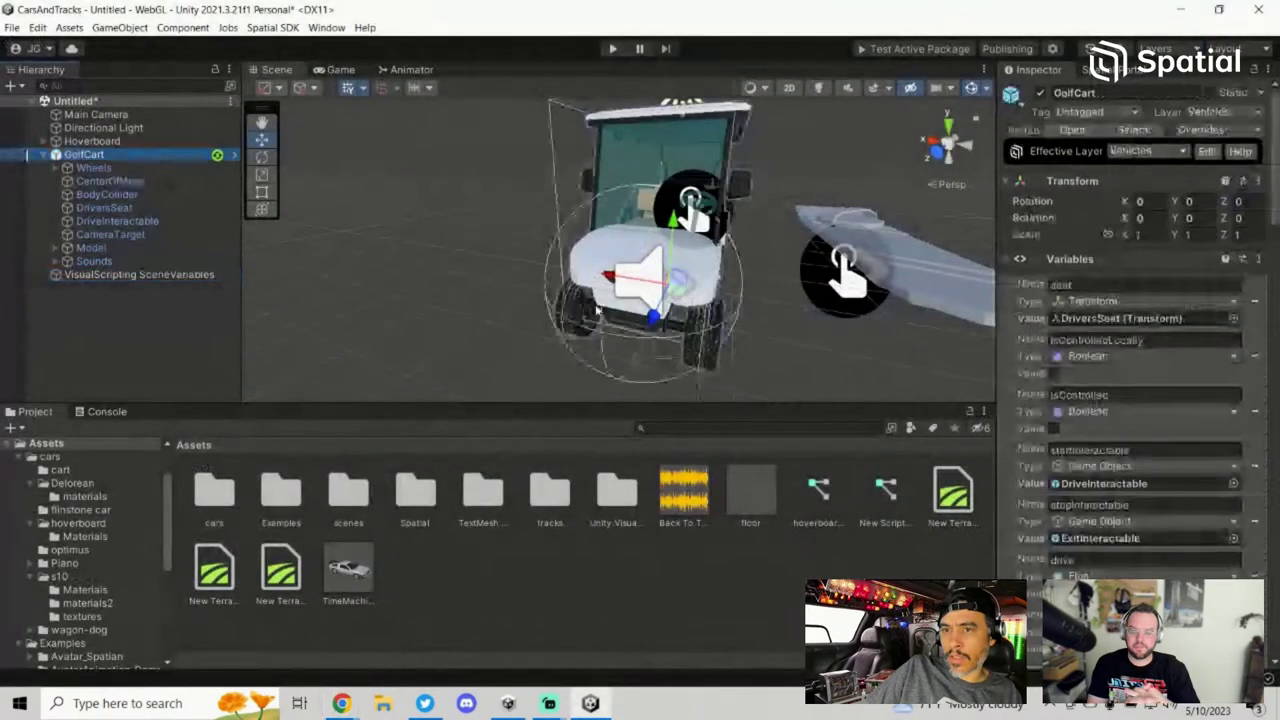
scroll(1163, 480, down, 10)
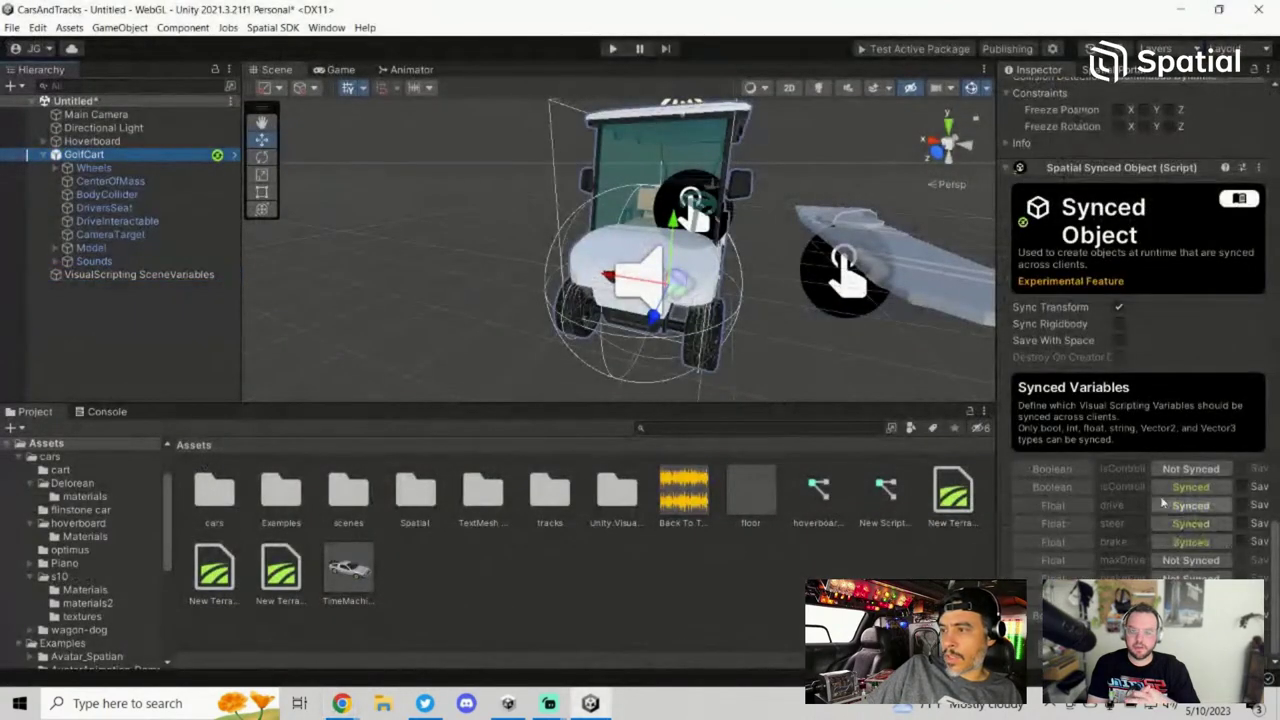
drag(1275, 535, 1275, 531)
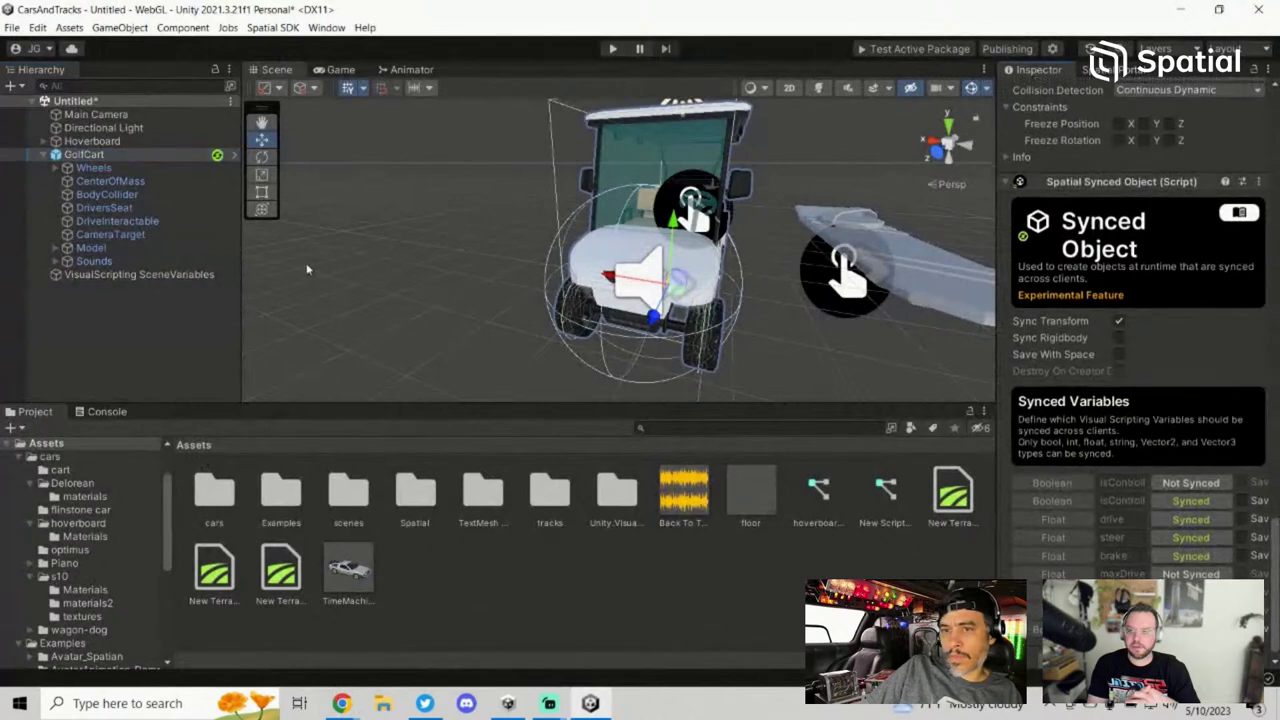
Step: Add a Spatial Synced Object component to the Hoverboard
click(88, 141)
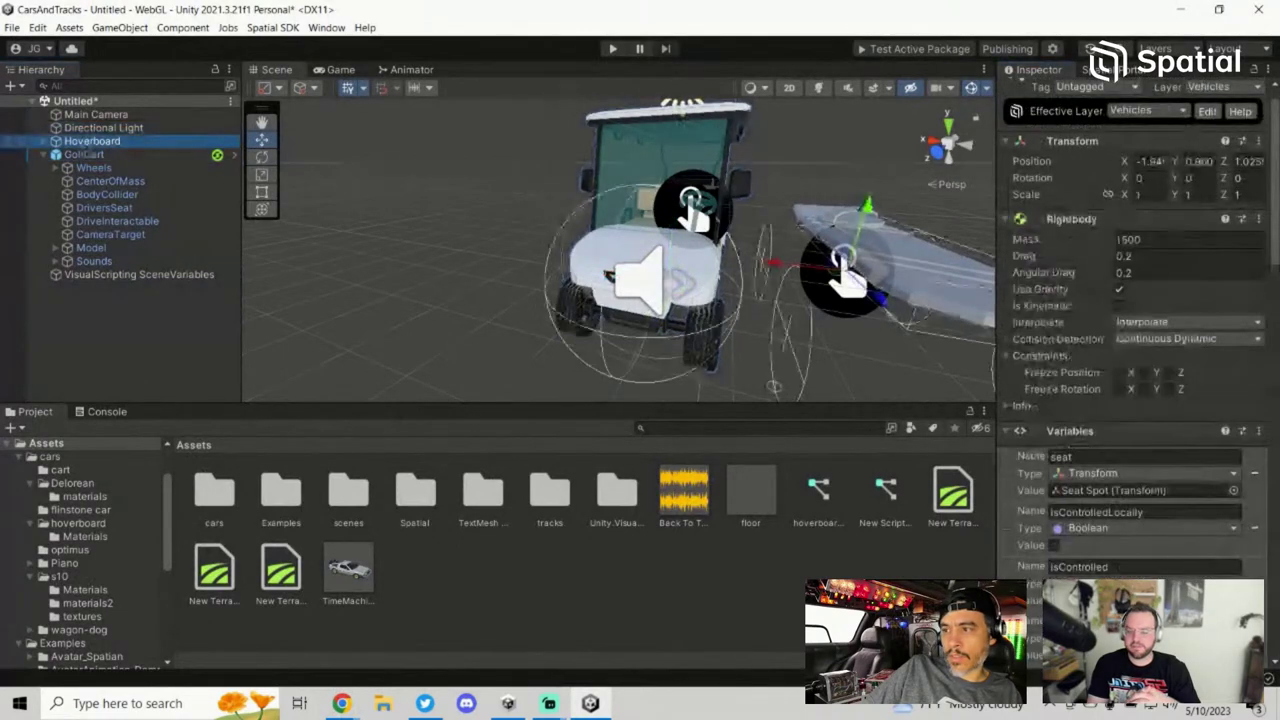
drag(1276, 237, 1276, 398)
click(1129, 640)
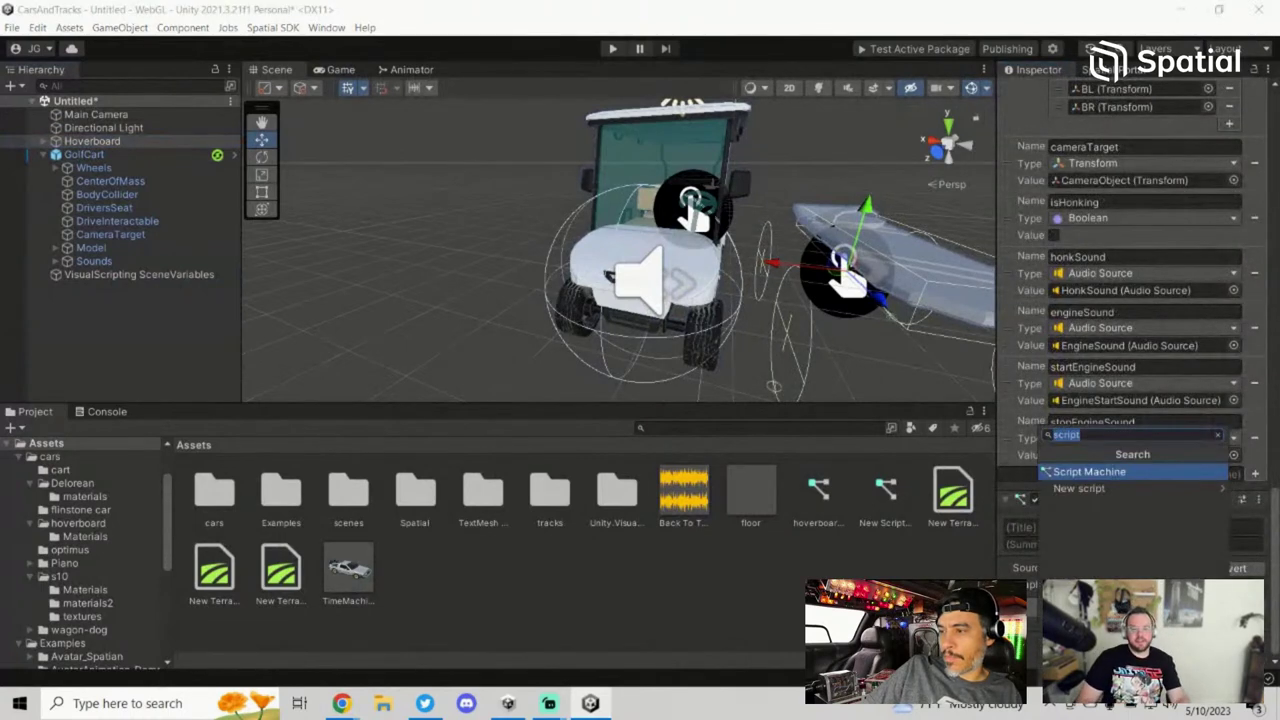
text(syn)
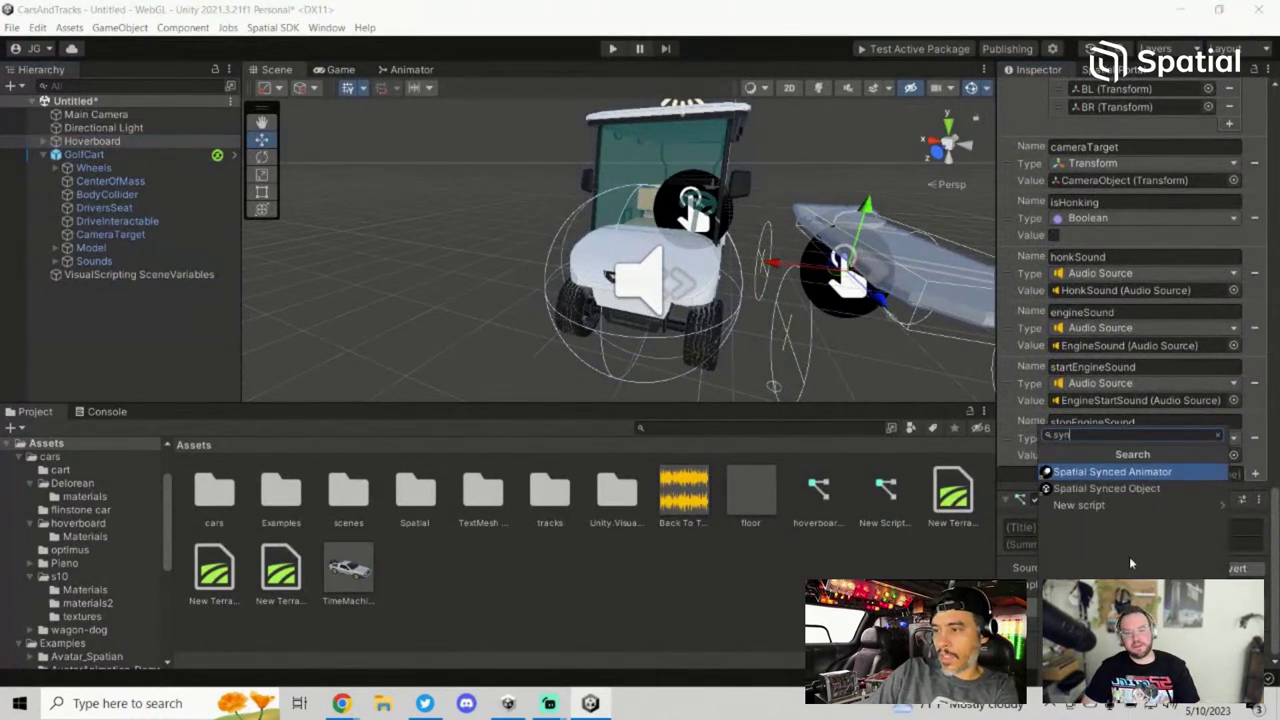
click(1110, 488)
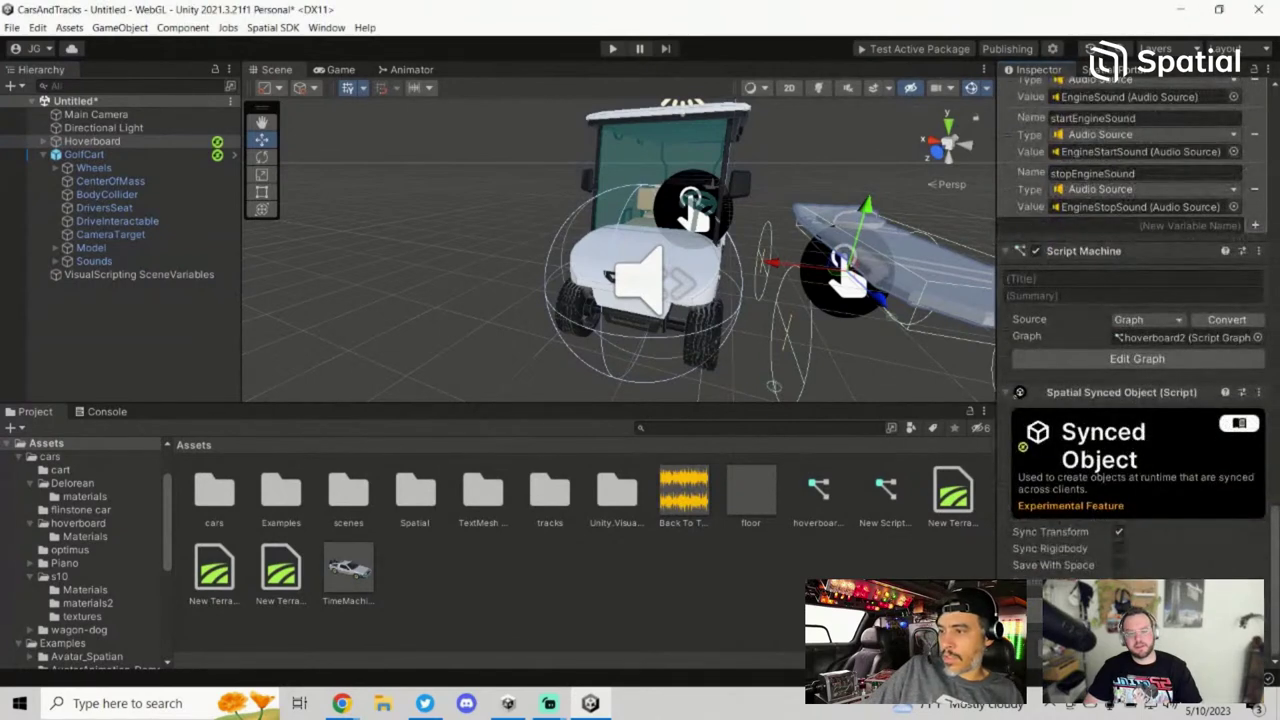
Step: Set the Hoverboard's isControlled, drive, steer and brake variables to Synced in its Synced Object component
scroll(1190, 540, down, 5)
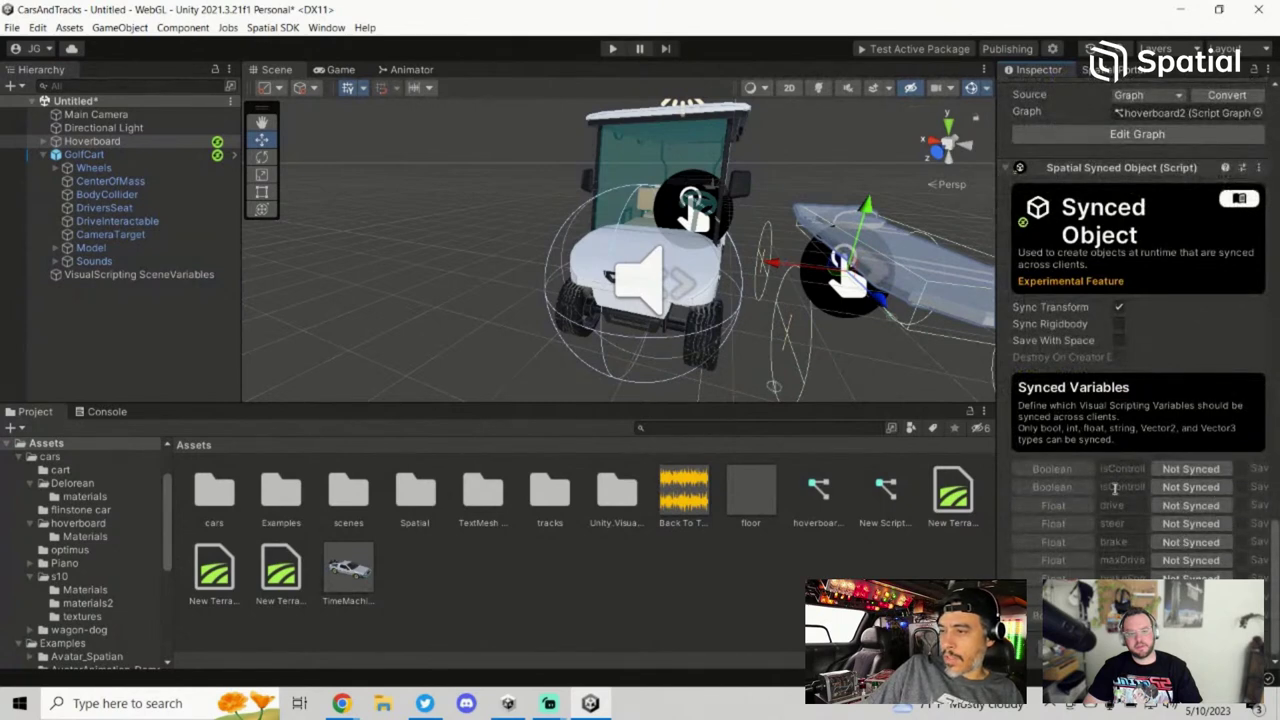
click(1196, 508)
click(1192, 542)
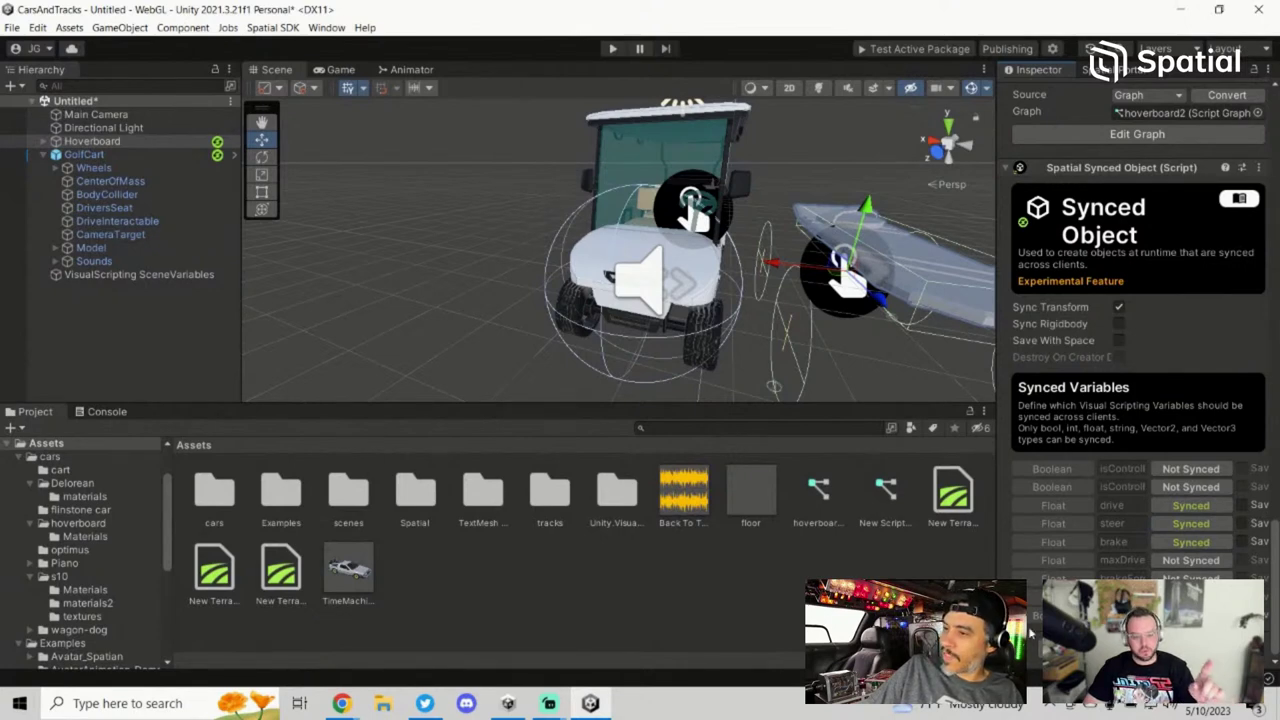
click(1180, 488)
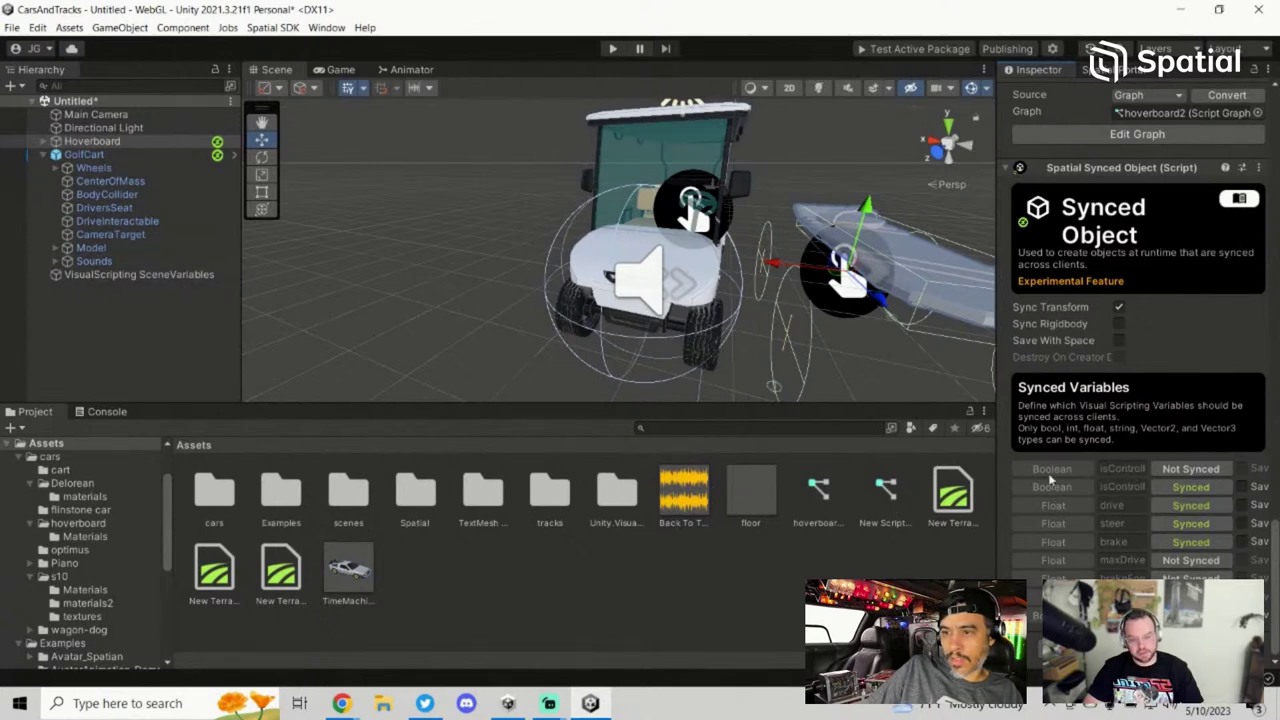
Step: Check which variables are synced on the GolfCart
click(600, 300)
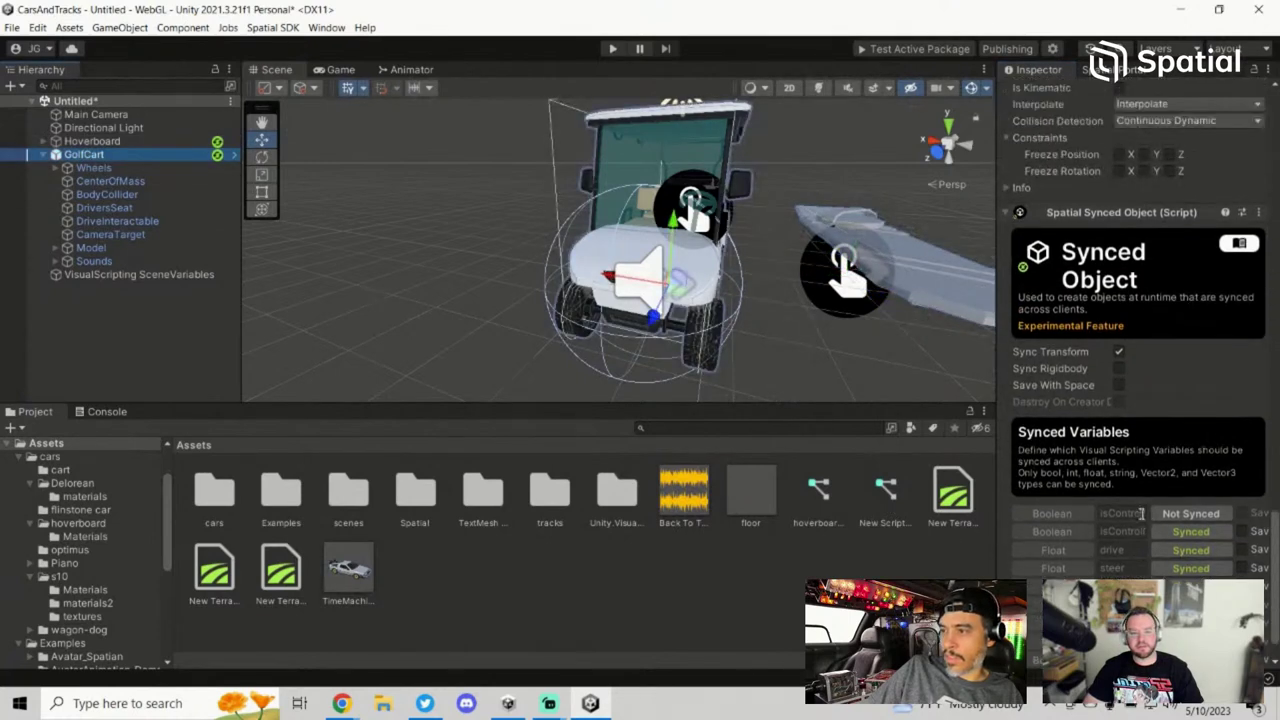
scroll(1137, 485, up, 4)
scroll(1140, 495, down, 4)
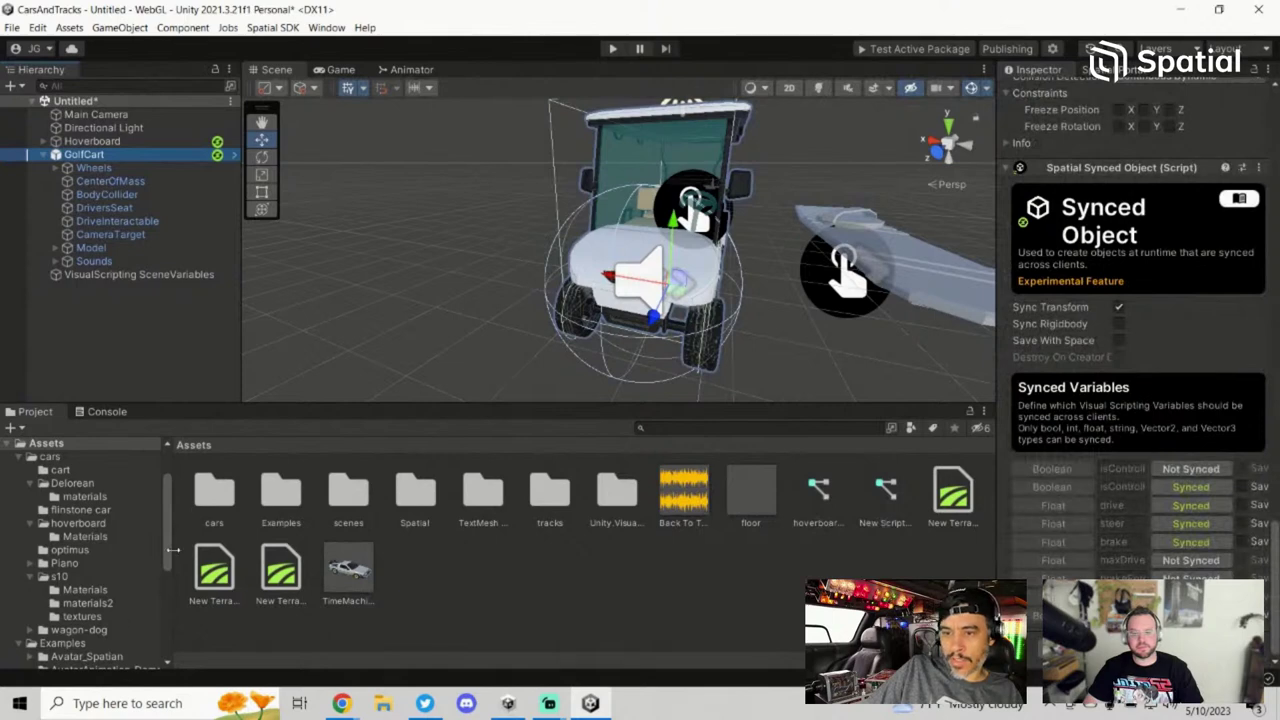
Step: Open the GolfCart script graph from the Space_GolfCourse_Driving example folder, view its node groups and close it
double_click(276, 503)
double_click(527, 497)
double_click(276, 490)
double_click(339, 490)
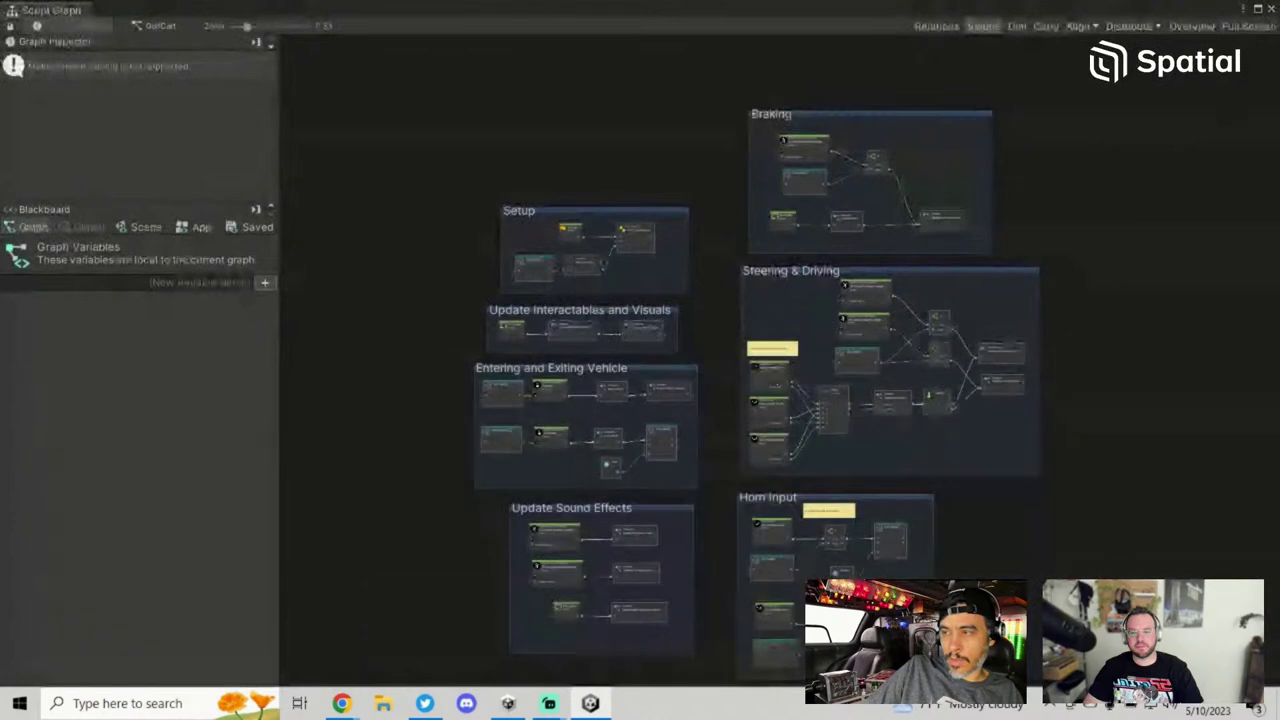
click(1271, 9)
Step: Compare the synced variable settings of the GolfCart and the Hoverboard
click(98, 154)
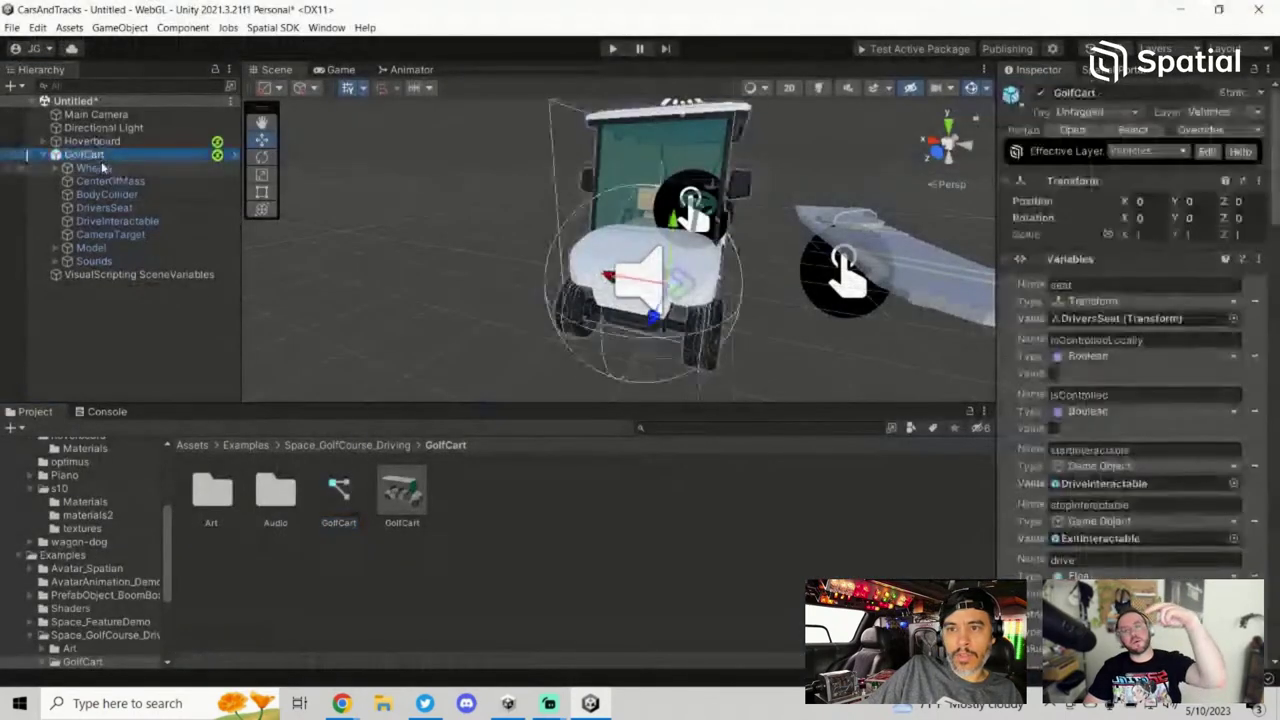
scroll(1160, 507, down, 15)
scroll(1159, 501, up, 4)
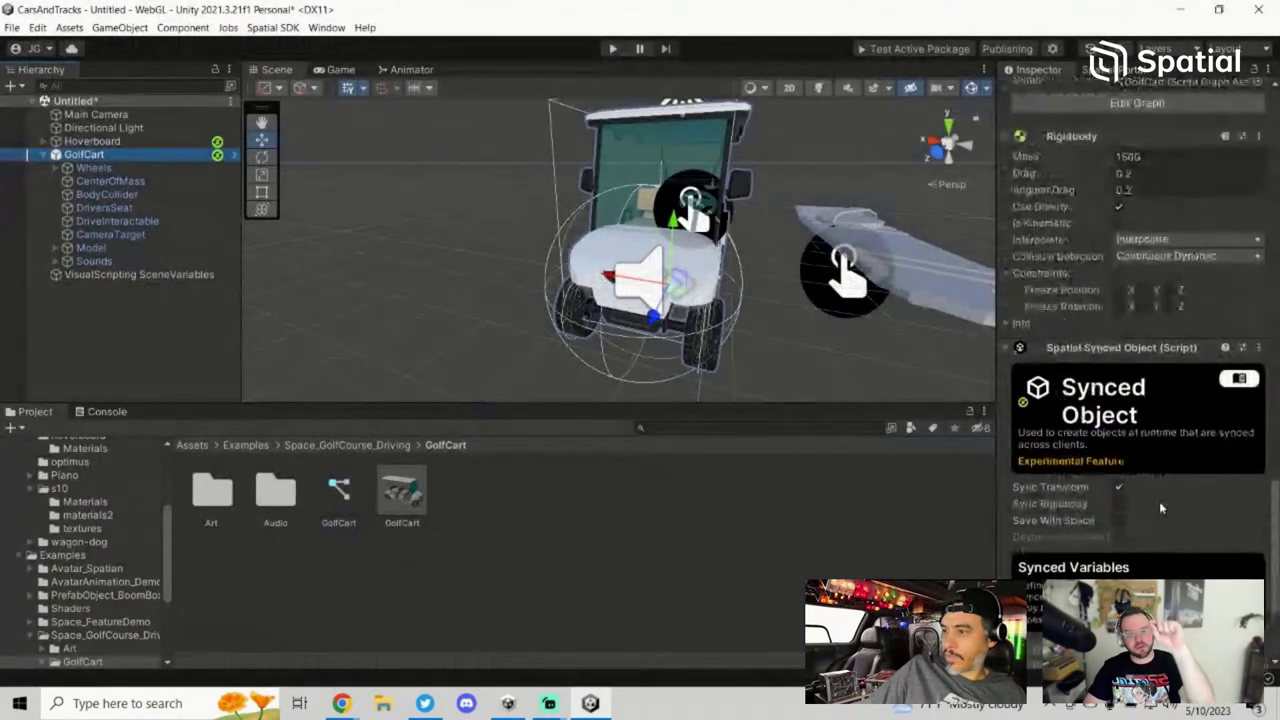
scroll(1159, 501, down, 5)
click(1192, 489)
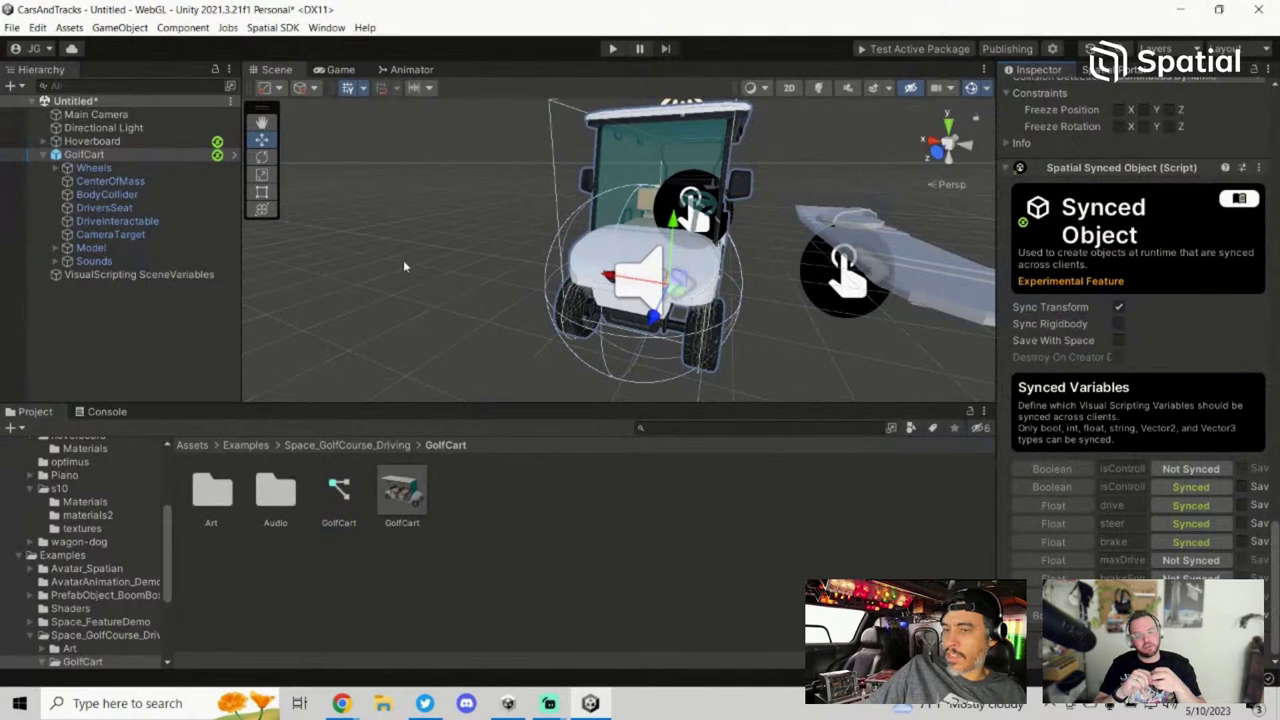
click(107, 143)
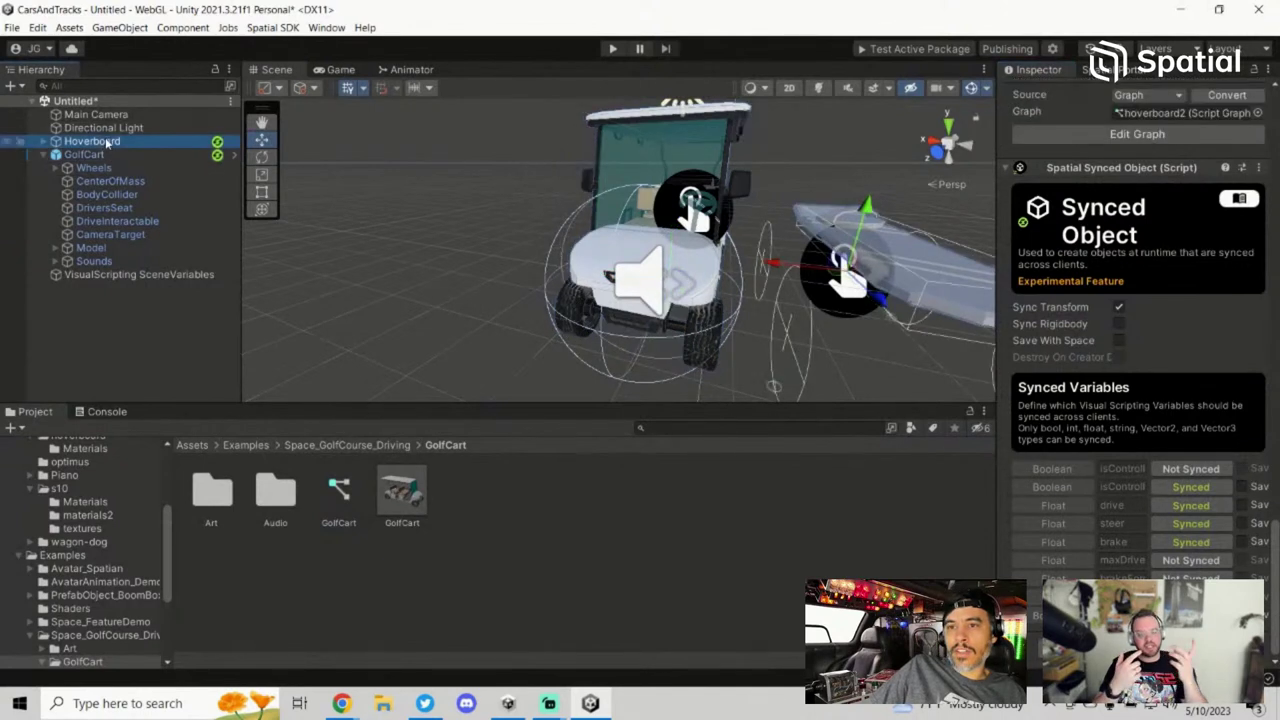
click(1275, 555)
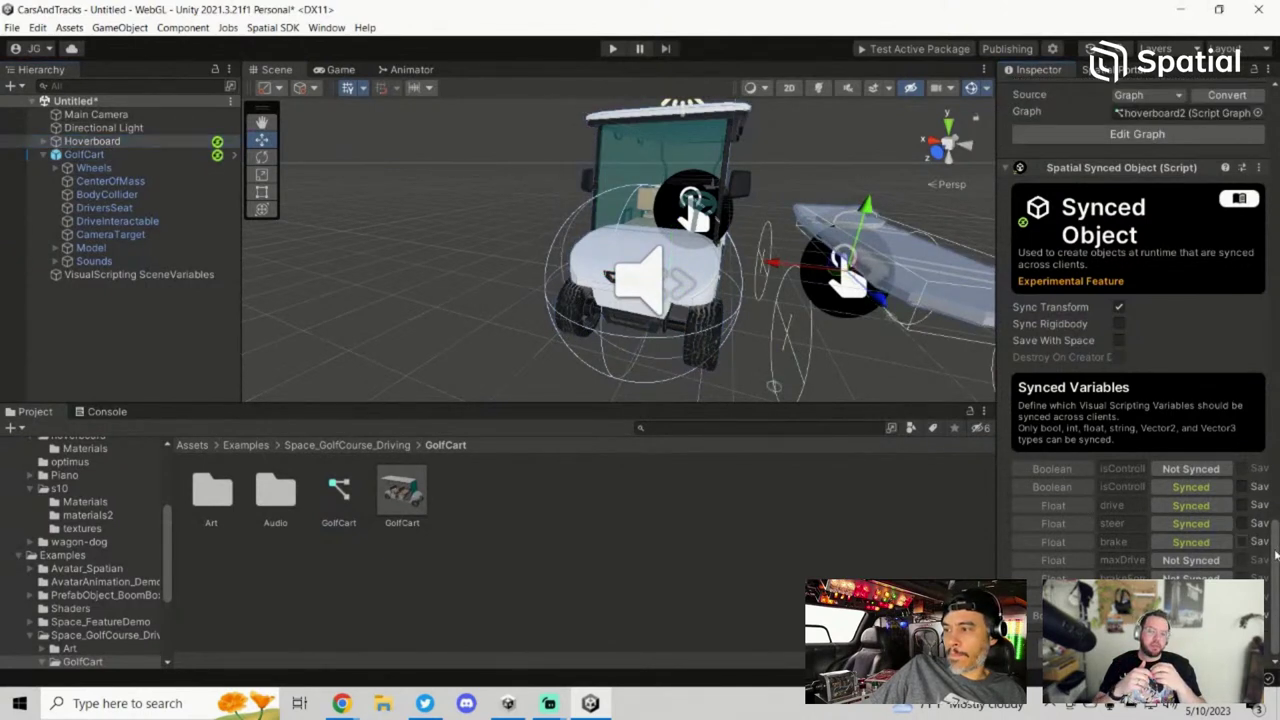
scroll(1275, 565, up, 1)
scroll(1272, 578, down, 1)
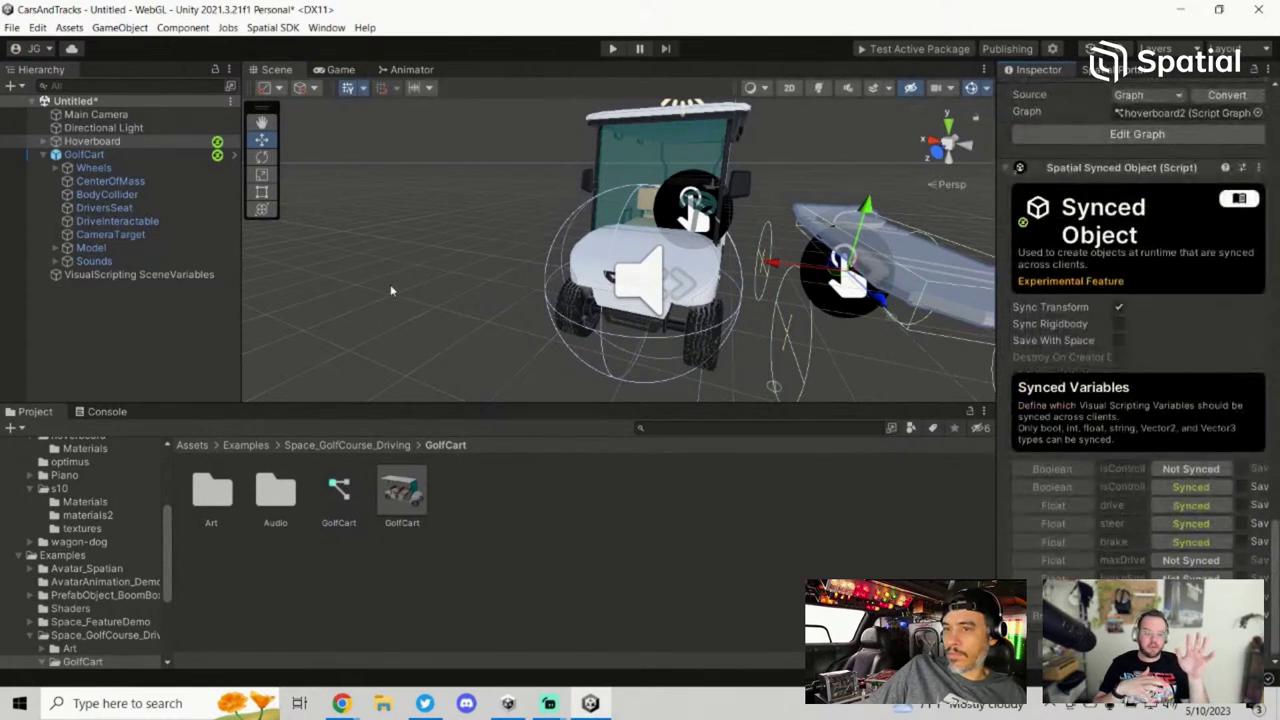
click(86, 156)
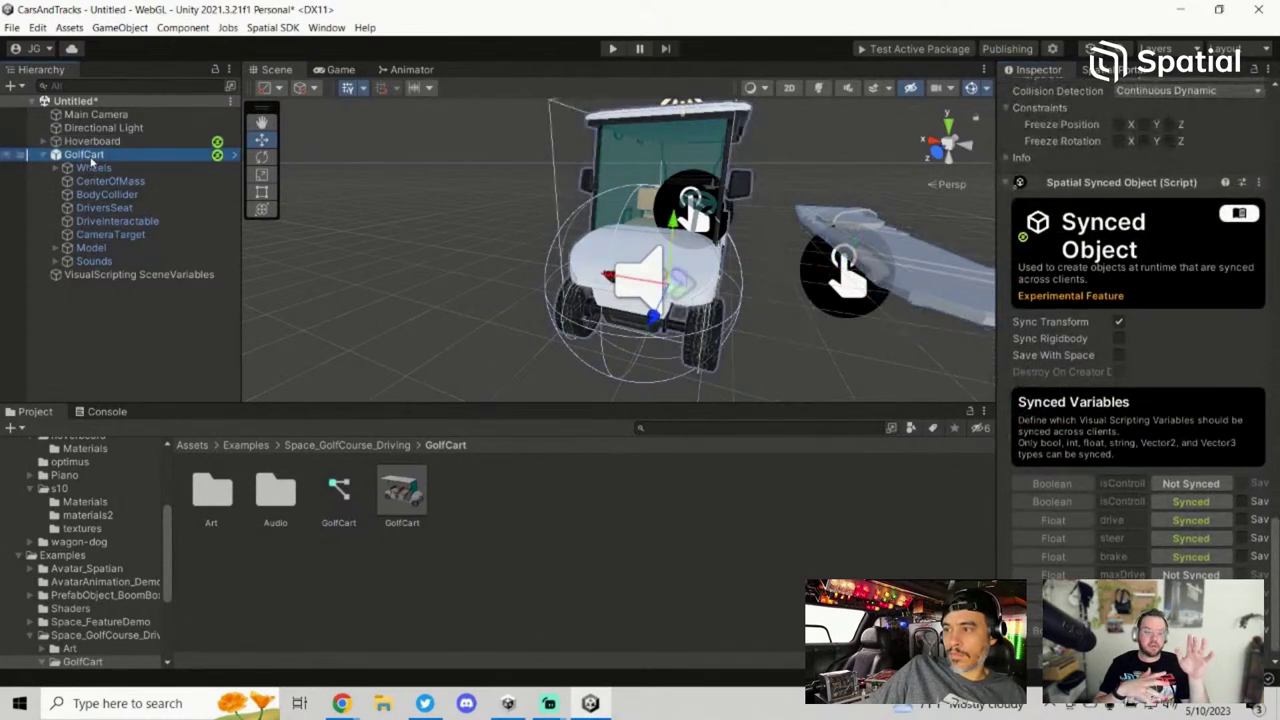
scroll(1190, 503, down, 1)
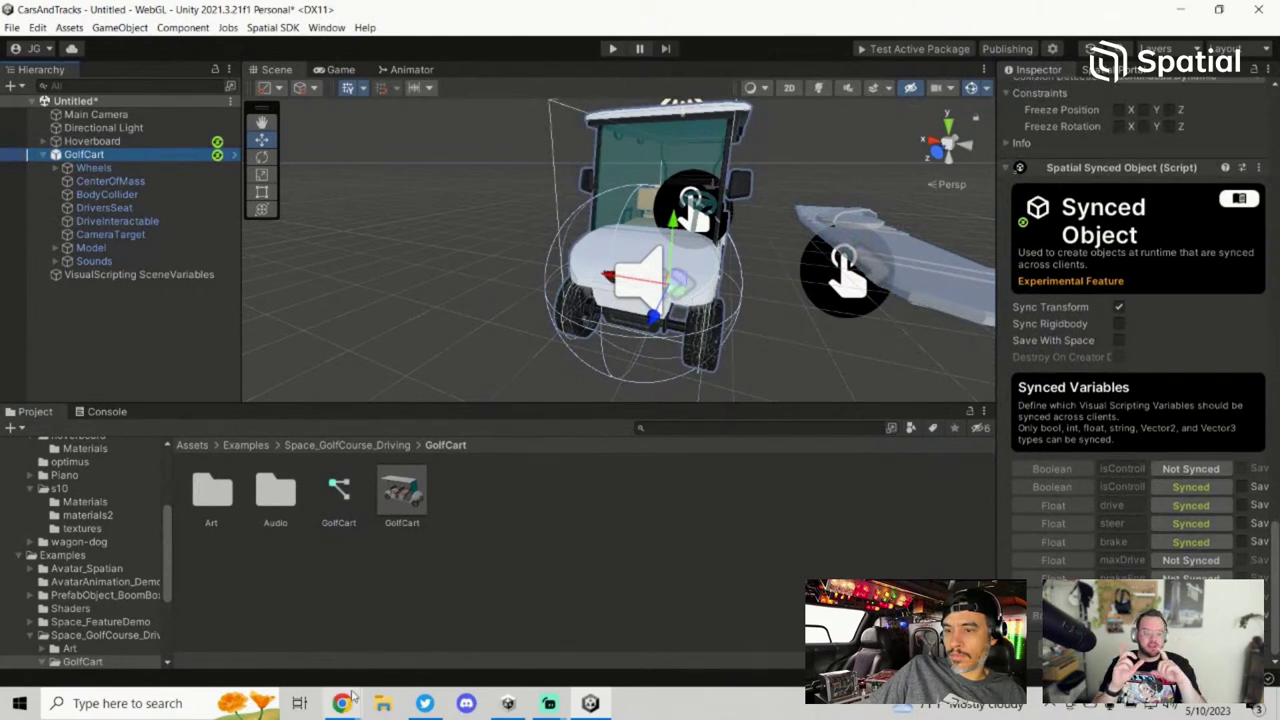
click(92, 141)
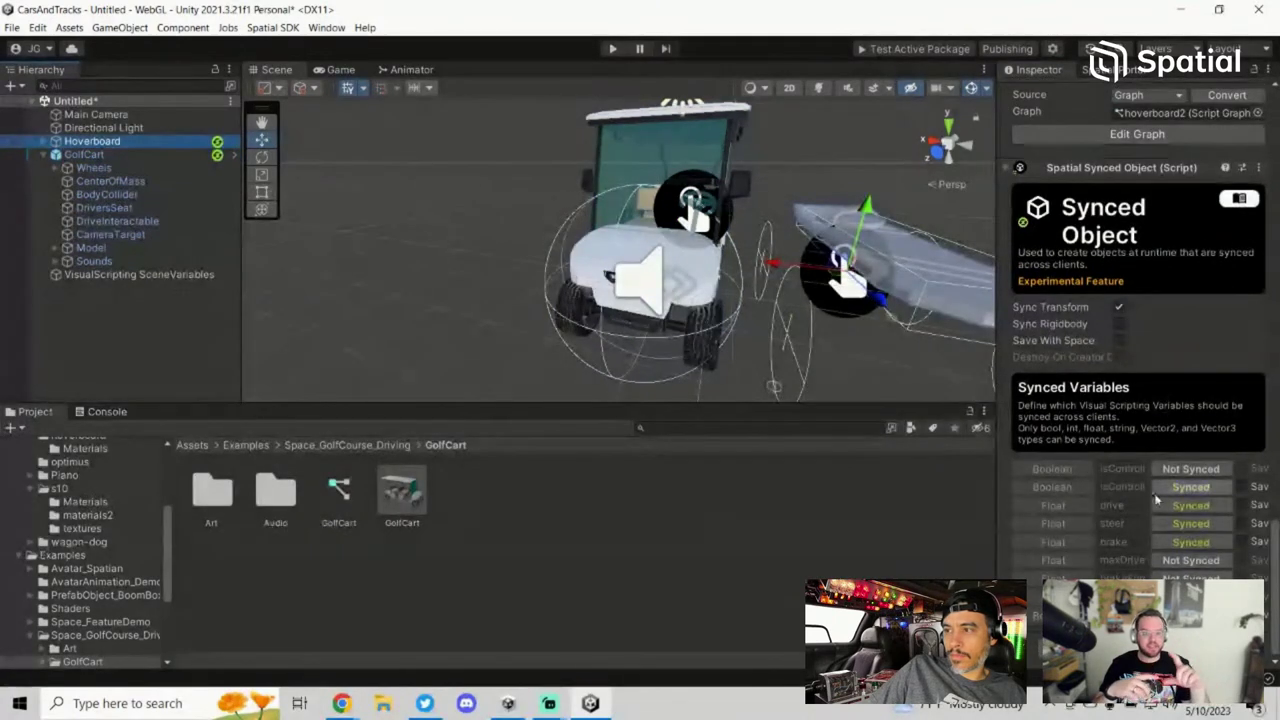
Step: Review the remaining Drivable Vehicles documentation in Chrome, from the Synced Variables through the Golf Cart sample, and return to Unity
mouse_move(341, 703)
click(440, 625)
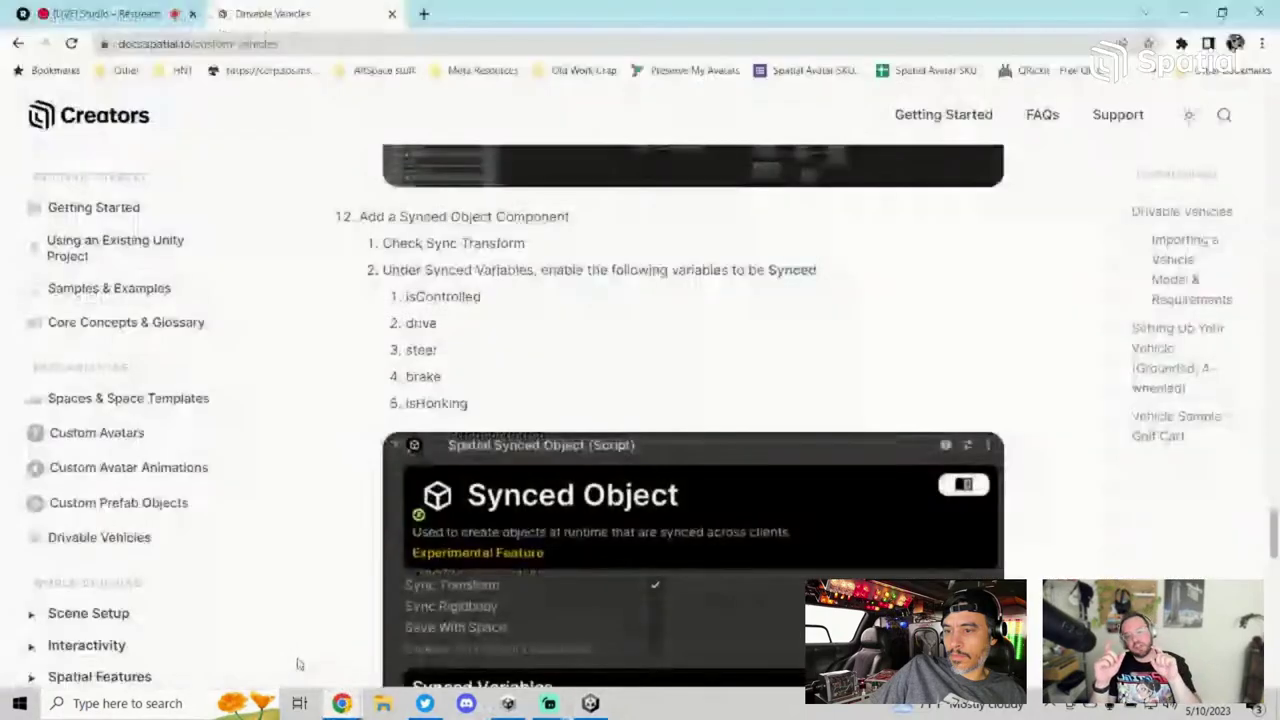
scroll(546, 614, down, 7)
scroll(546, 614, up, 8)
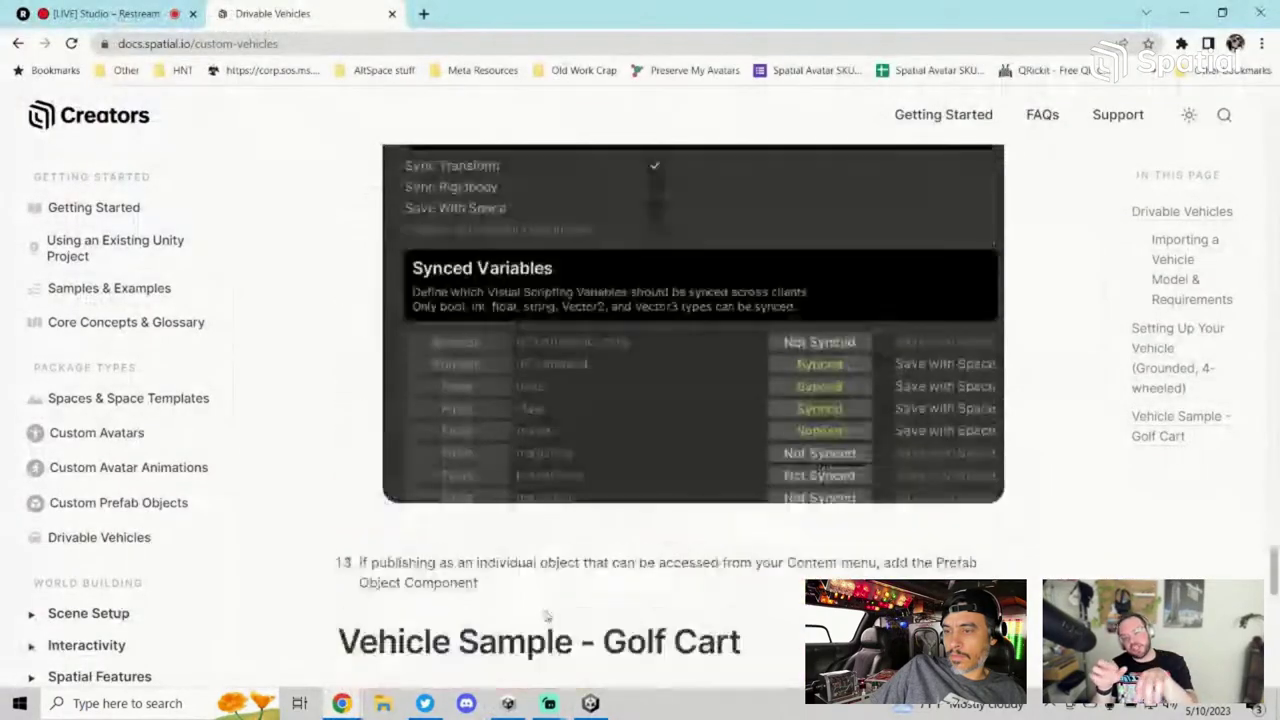
scroll(546, 614, down, 8)
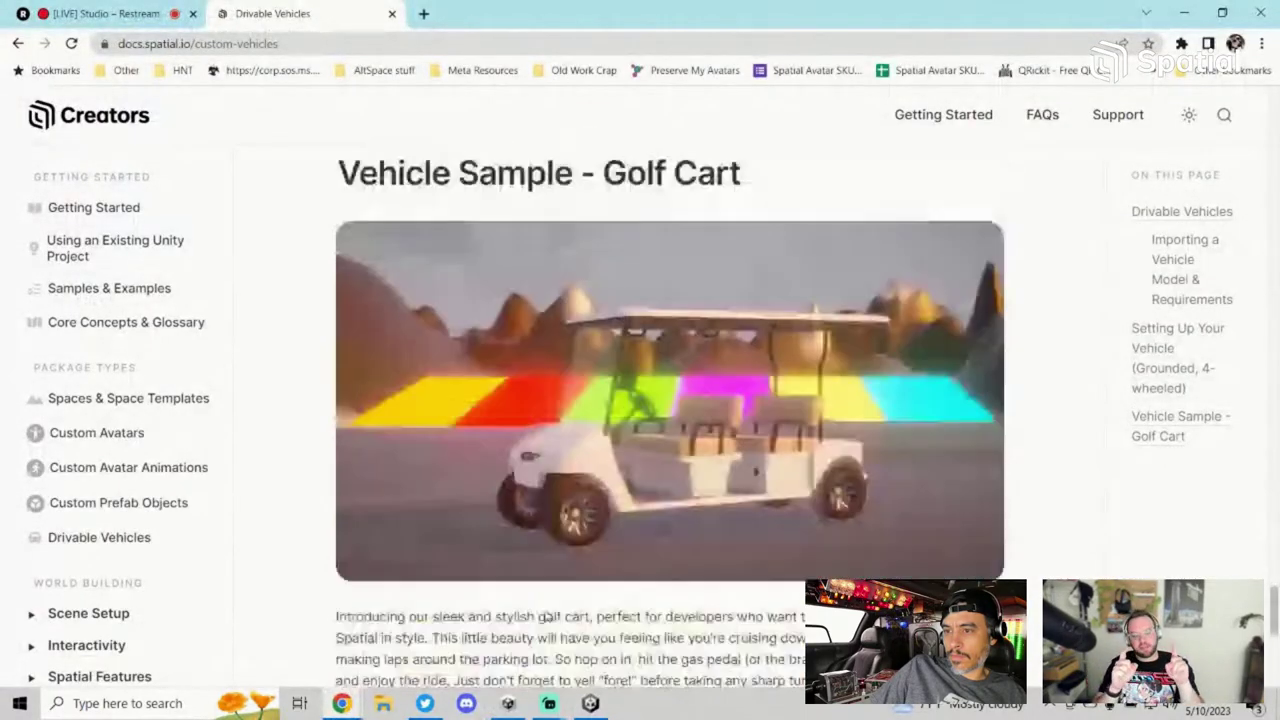
click(1184, 13)
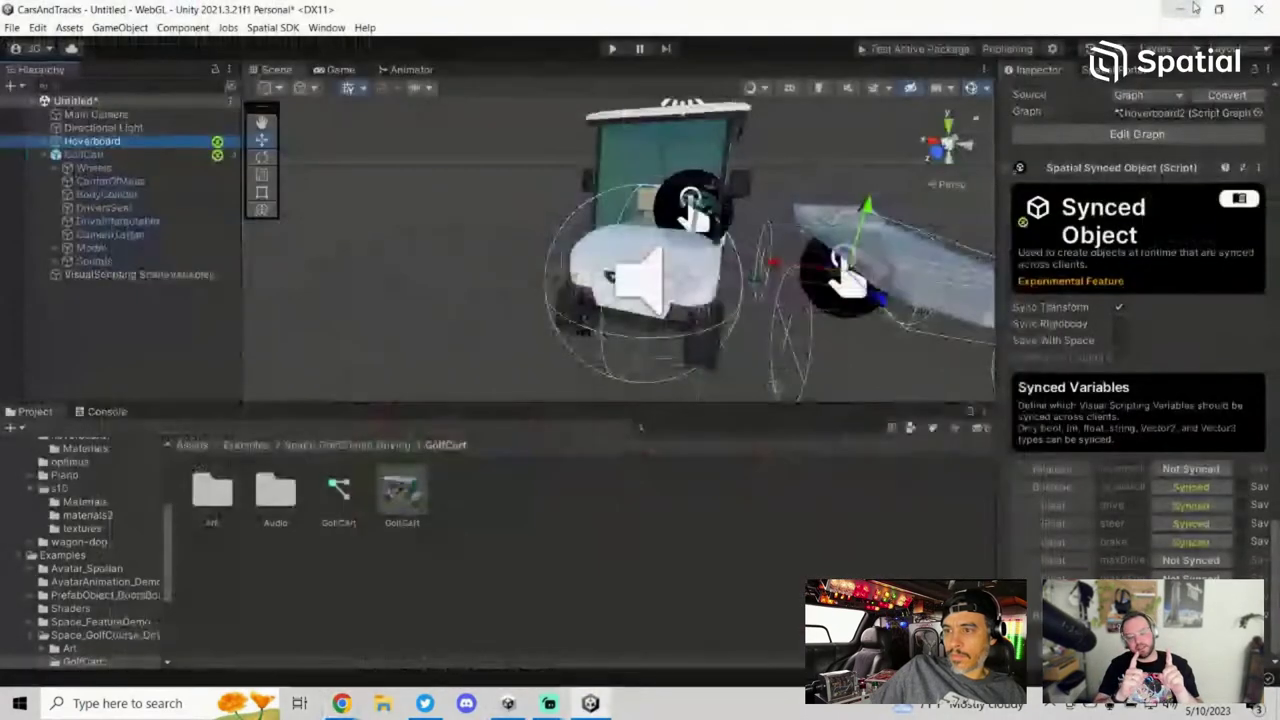
Step: Delete the GolfCart from the scene and select the Hoverboard
click(103, 155)
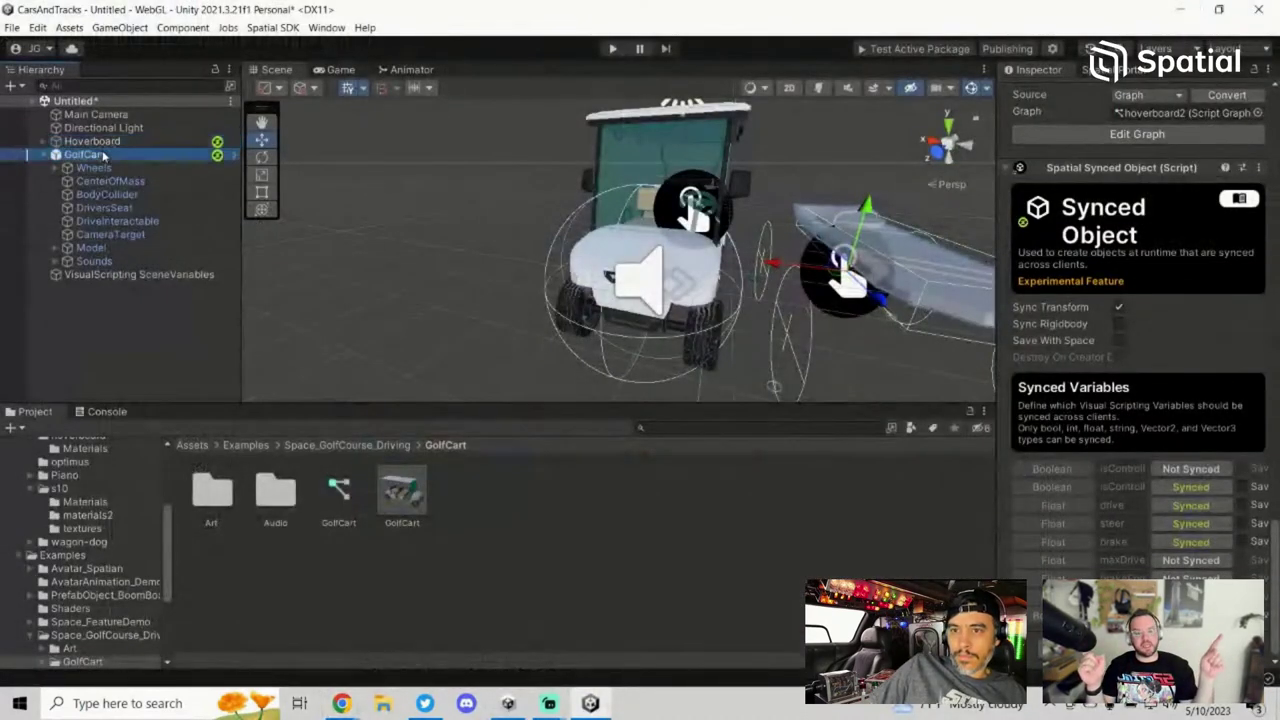
key(Delete)
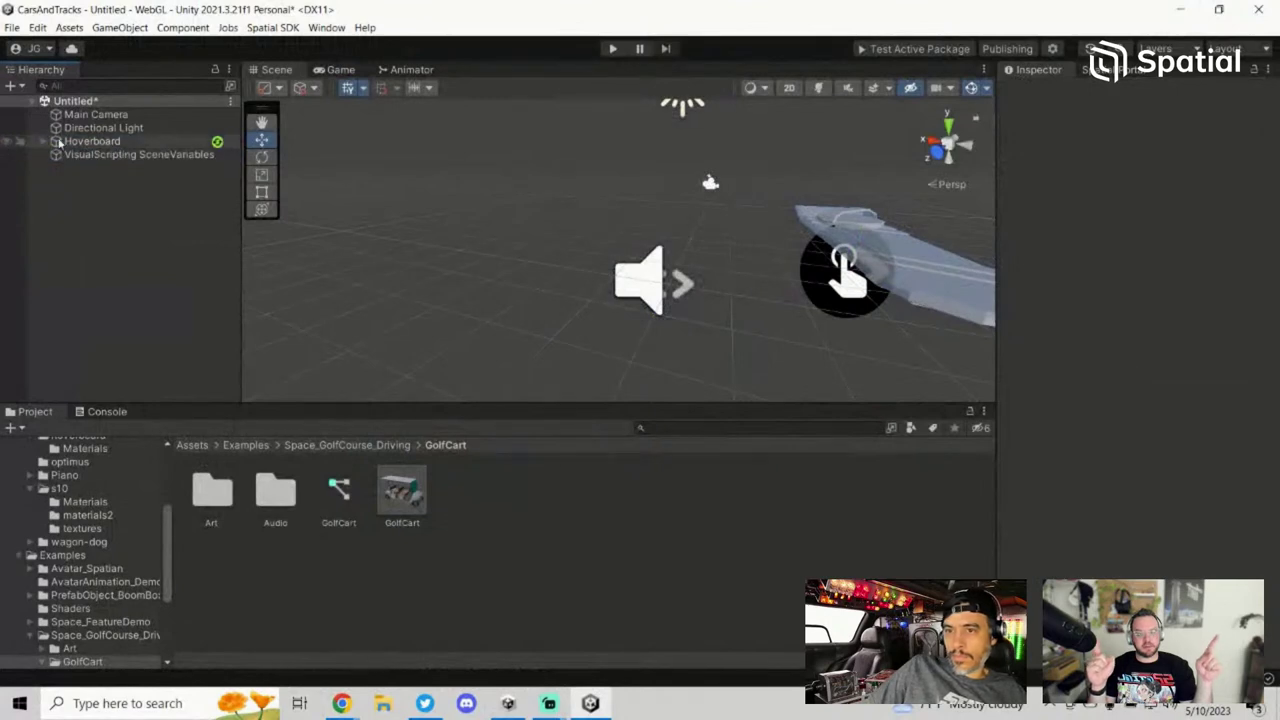
click(82, 141)
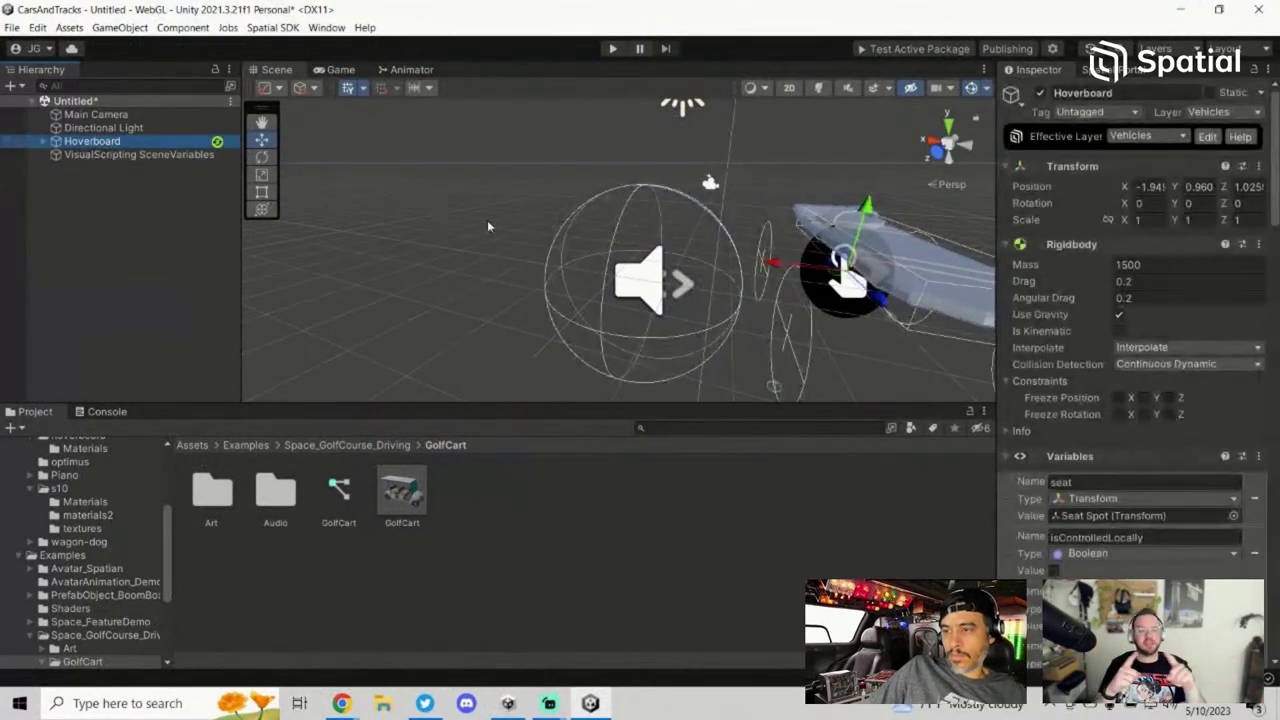
Step: Expand all of the Hoverboard's children, move its Sounds object over to the board model, and reselect the Hoverboard
key(f)
click(50, 143)
alt+click(48, 143)
key(Down)
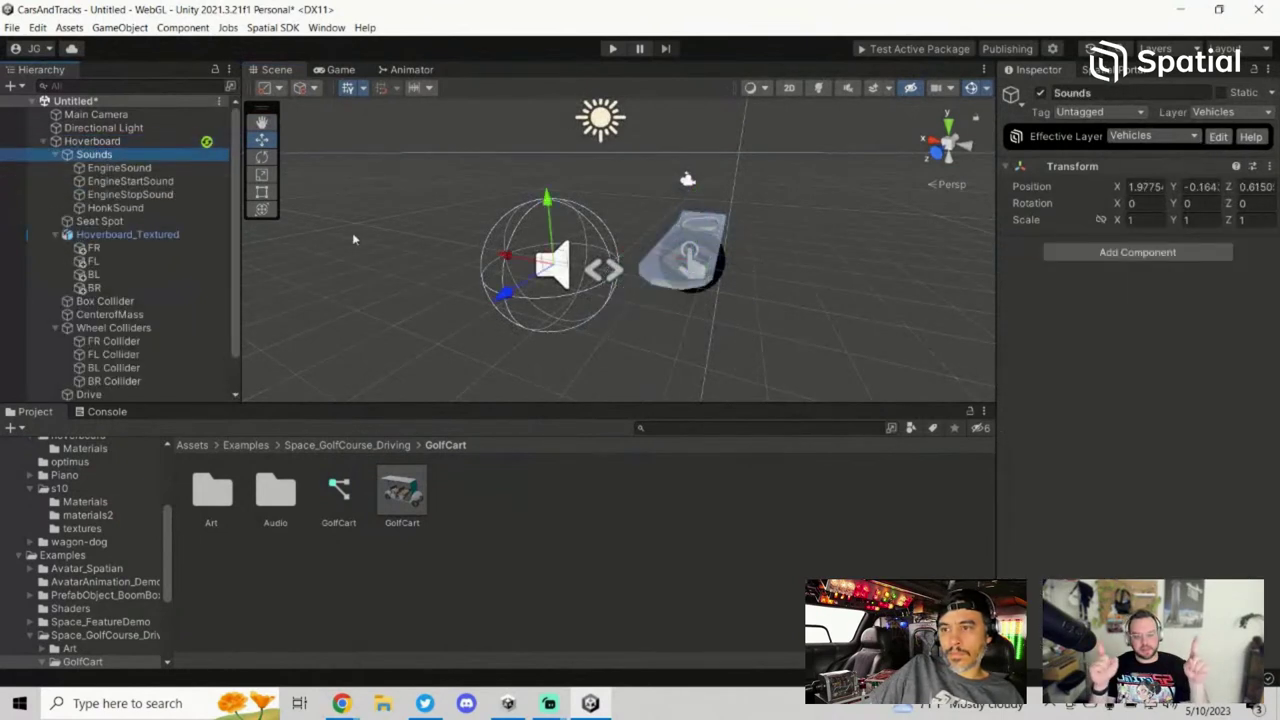
drag(518, 265, 598, 372)
click(111, 144)
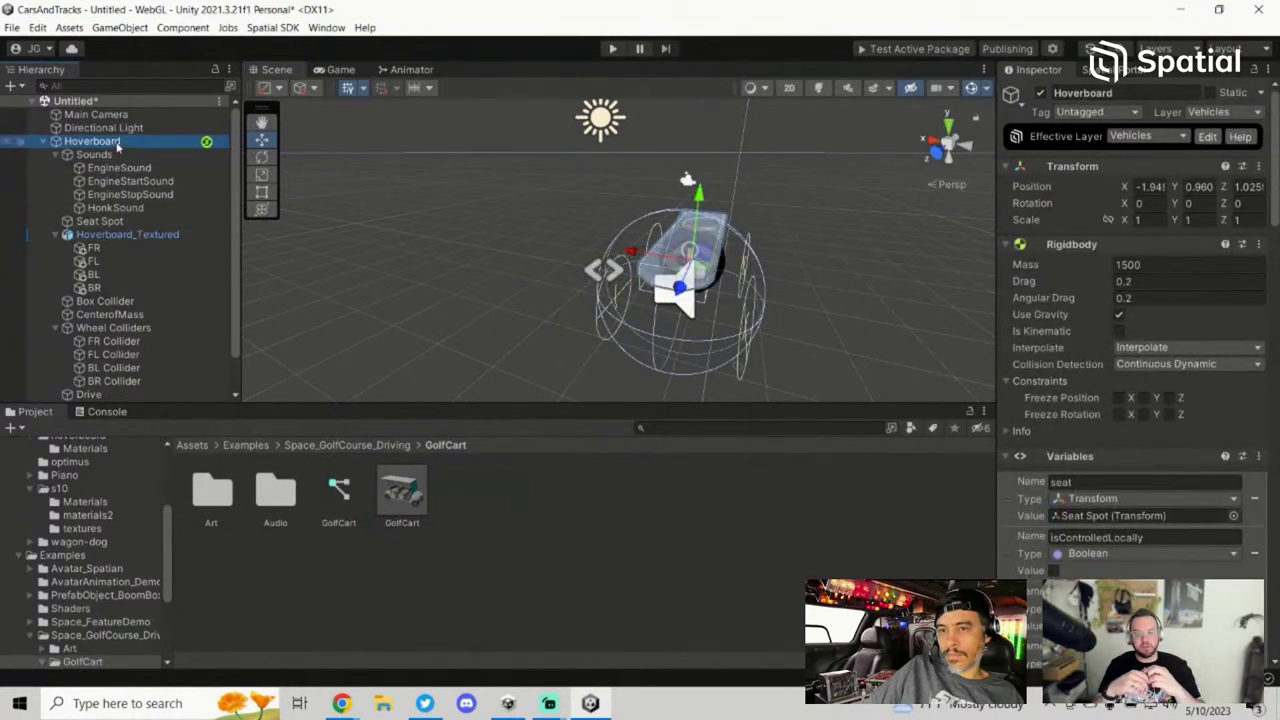
Step: Apply the hoverboard texture image from the Assets/cars/hoverboard folder to the board model and inspect the textured board
scroll(80, 477, up, 5)
click(46, 509)
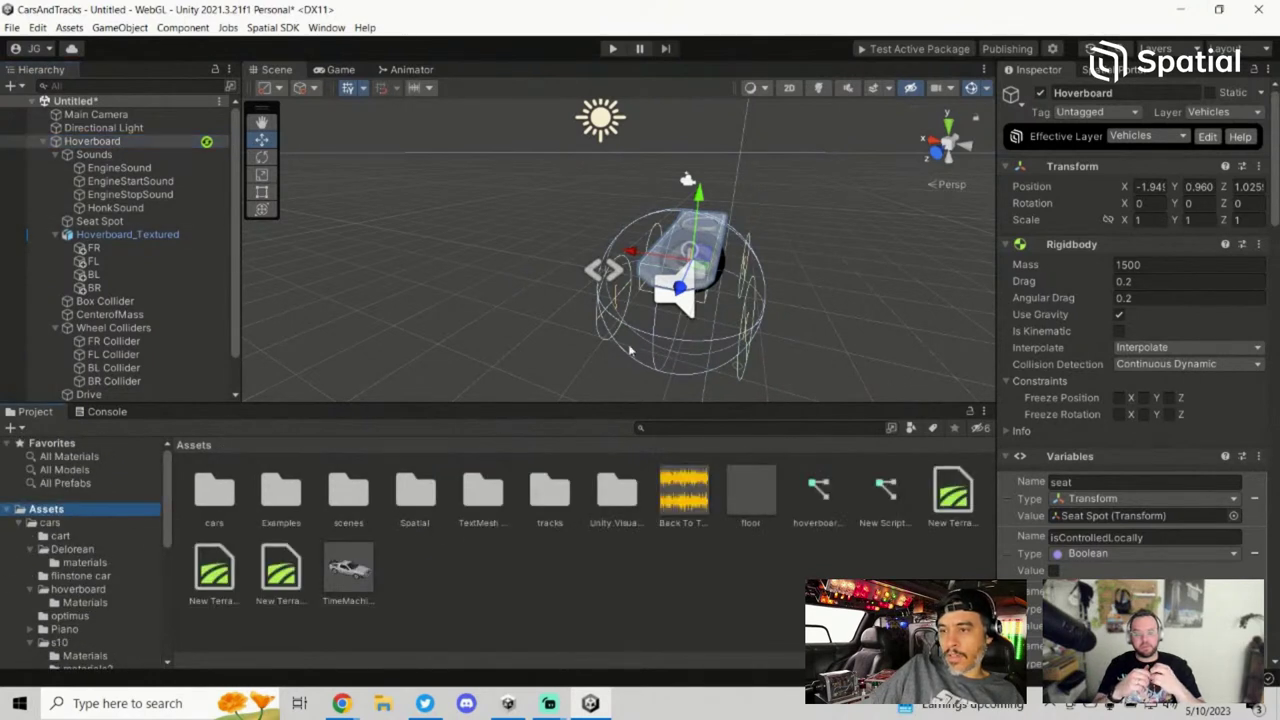
click(98, 552)
click(98, 561)
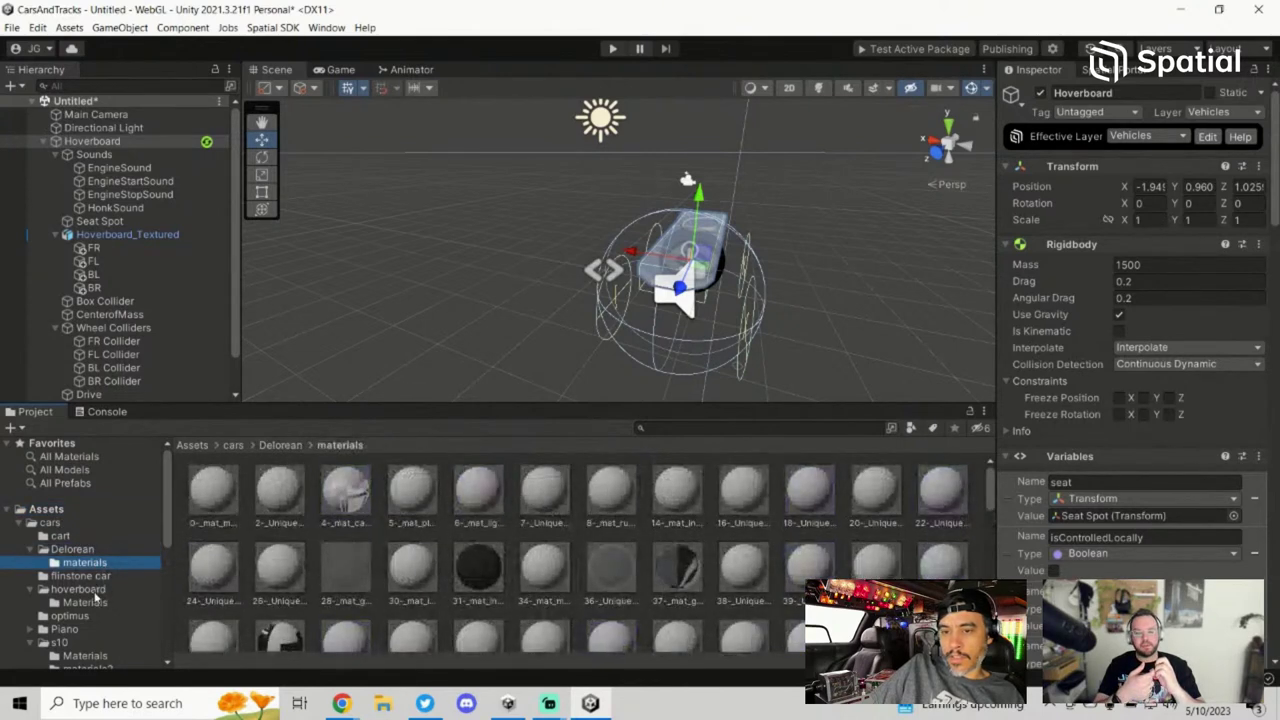
click(88, 590)
drag(418, 500, 651, 272)
right_drag(518, 325, 601, 316)
drag(601, 316, 550, 300)
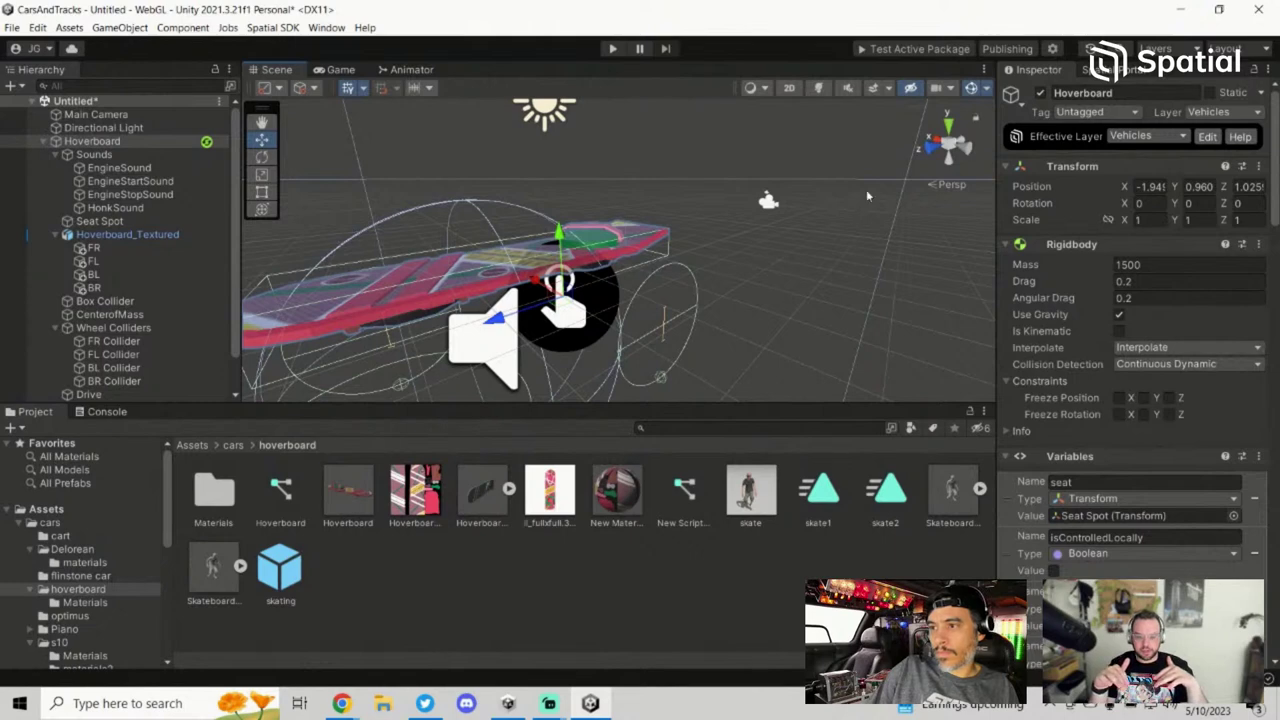
scroll(868, 196, down, 2)
scroll(825, 270, down, 4)
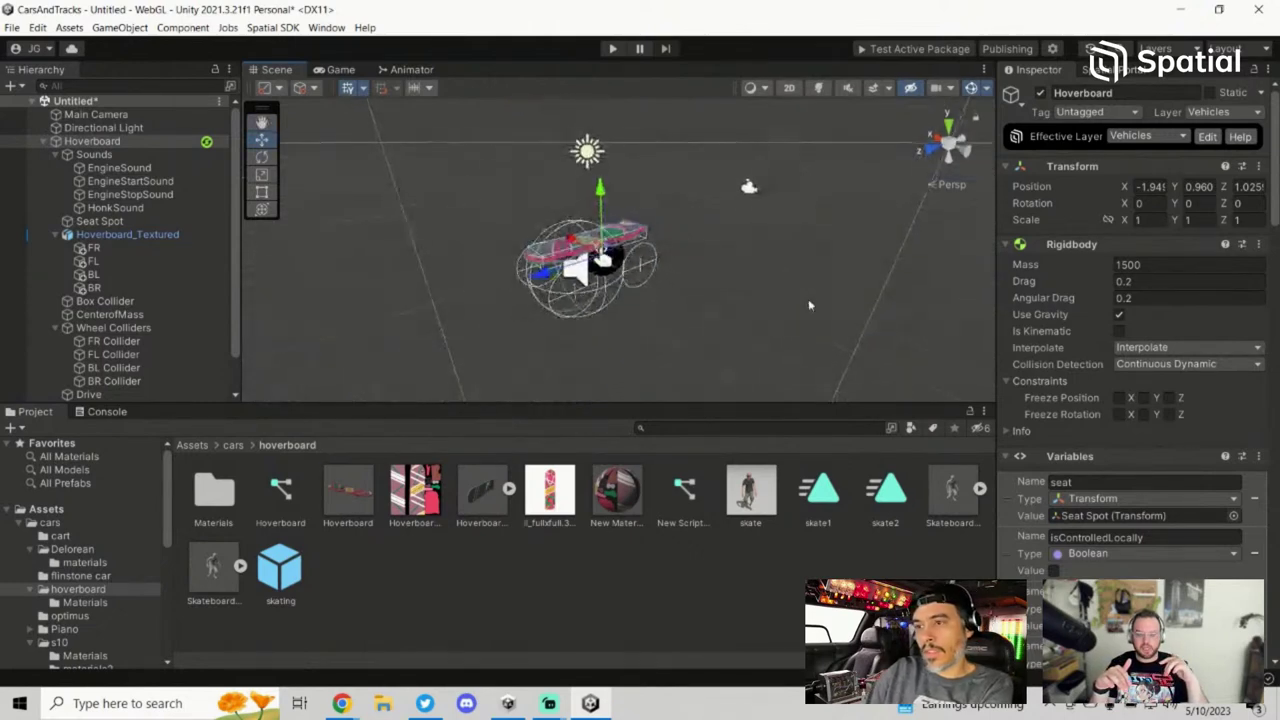
right_drag(808, 298, 763, 307)
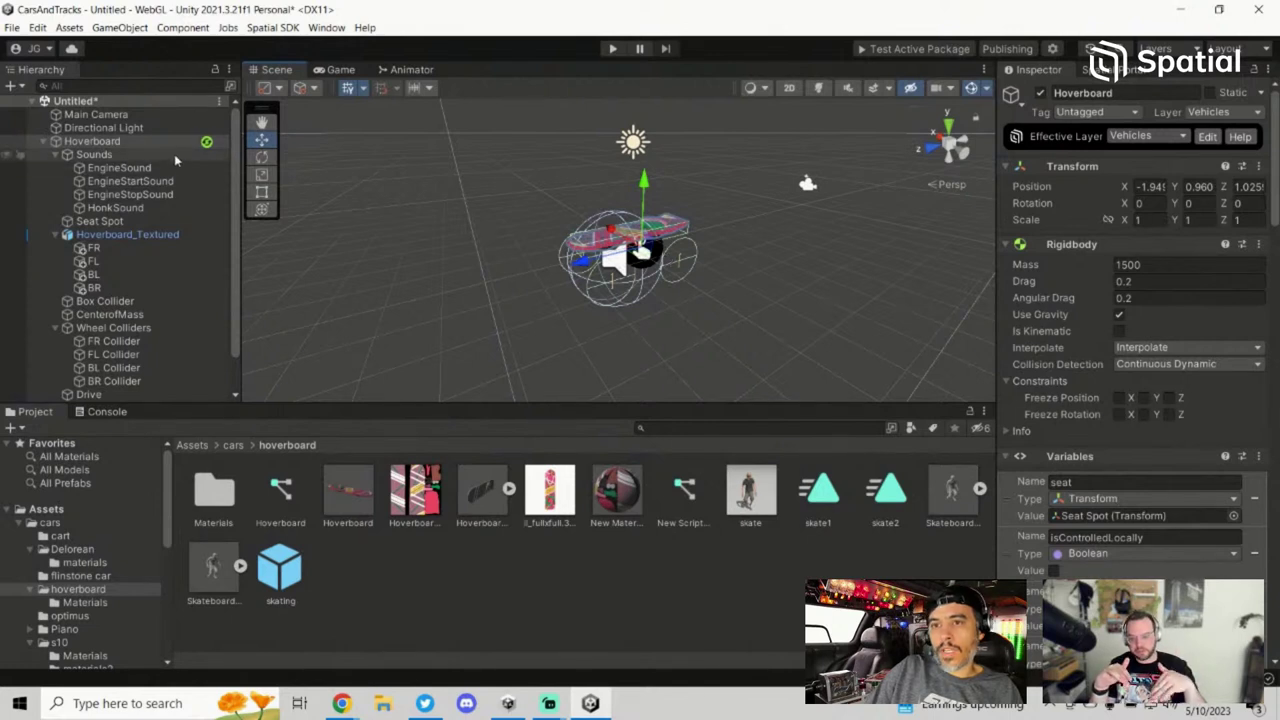
Step: Collapse the Hoverboard, open the Spatial package configuration and save the Hoverboard as a prefab in the cars/hoverboard folder
click(110, 142)
key(Left)
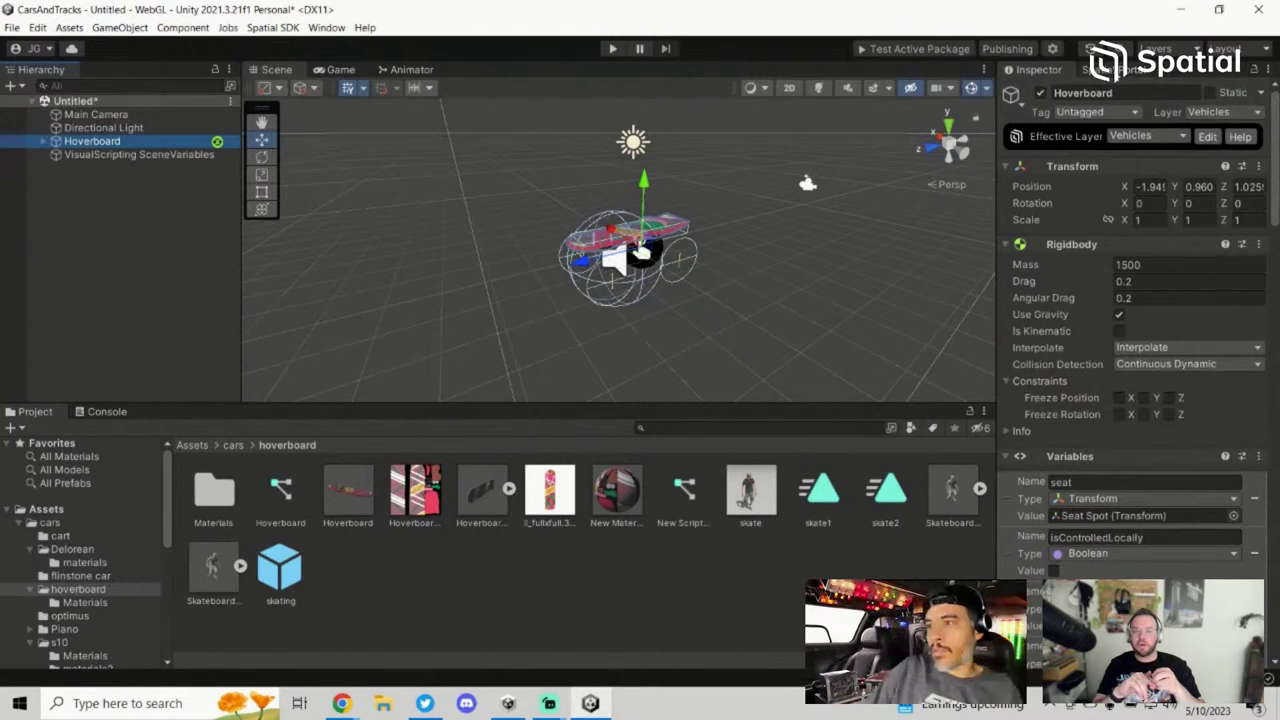
click(1110, 70)
click(1060, 72)
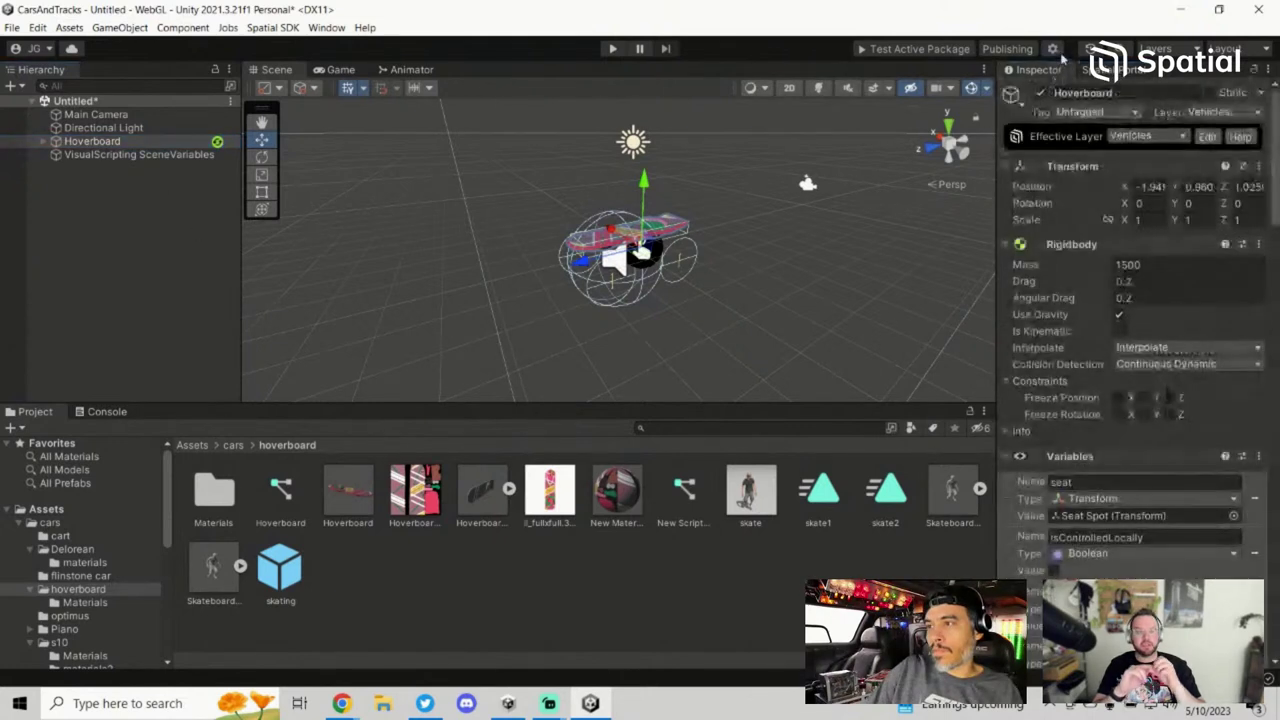
click(1058, 48)
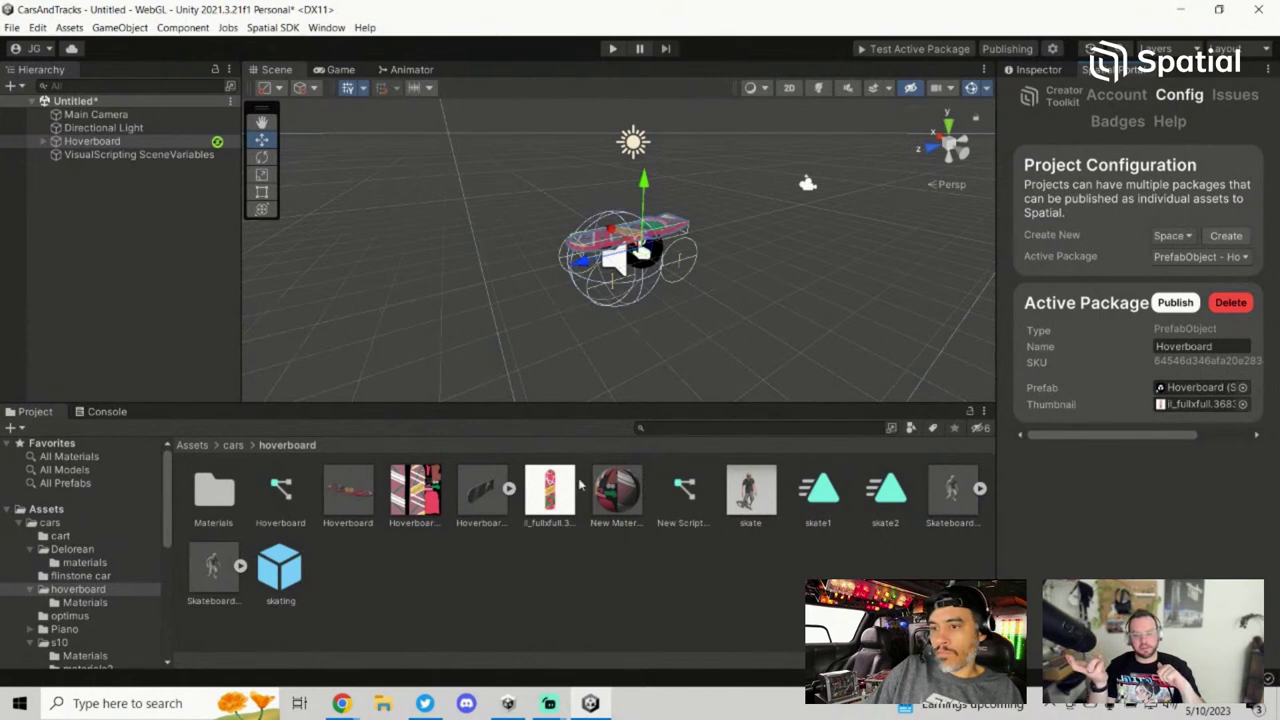
click(92, 141)
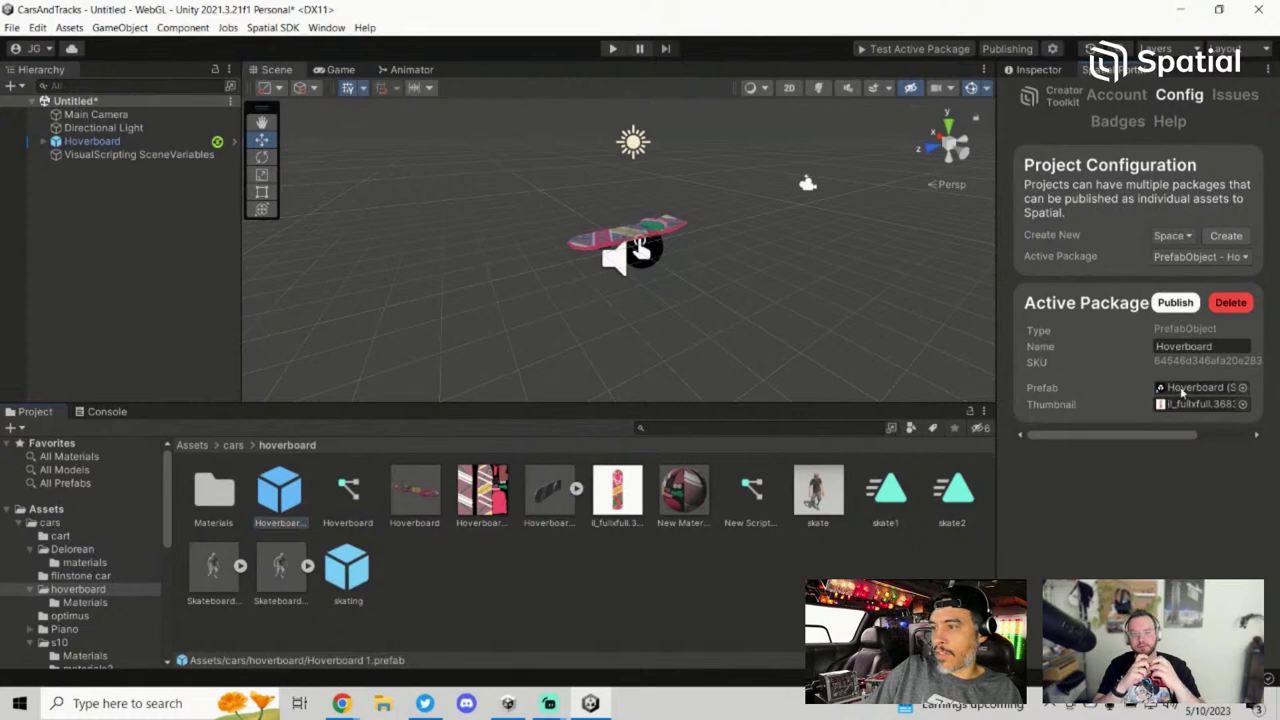
Step: Add a Spatial Prefab Object component to the Hoverboard in the scene
click(110, 142)
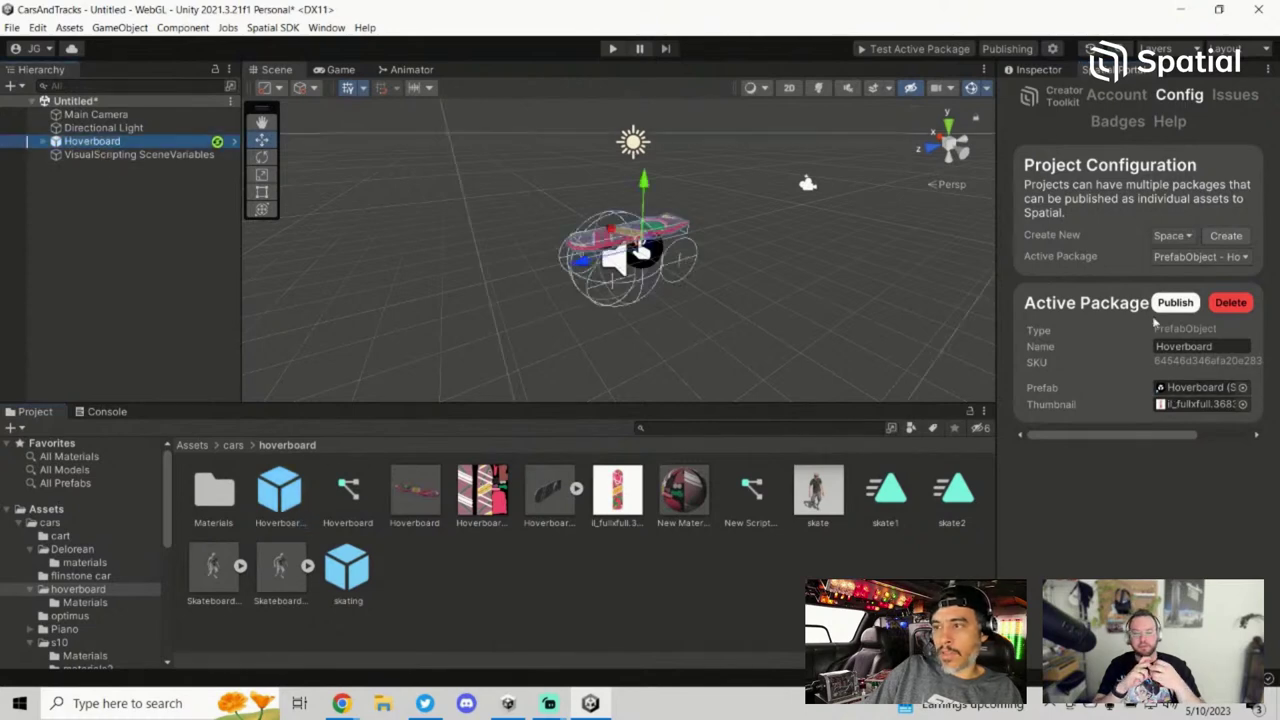
click(1040, 69)
scroll(1135, 300, down, 10)
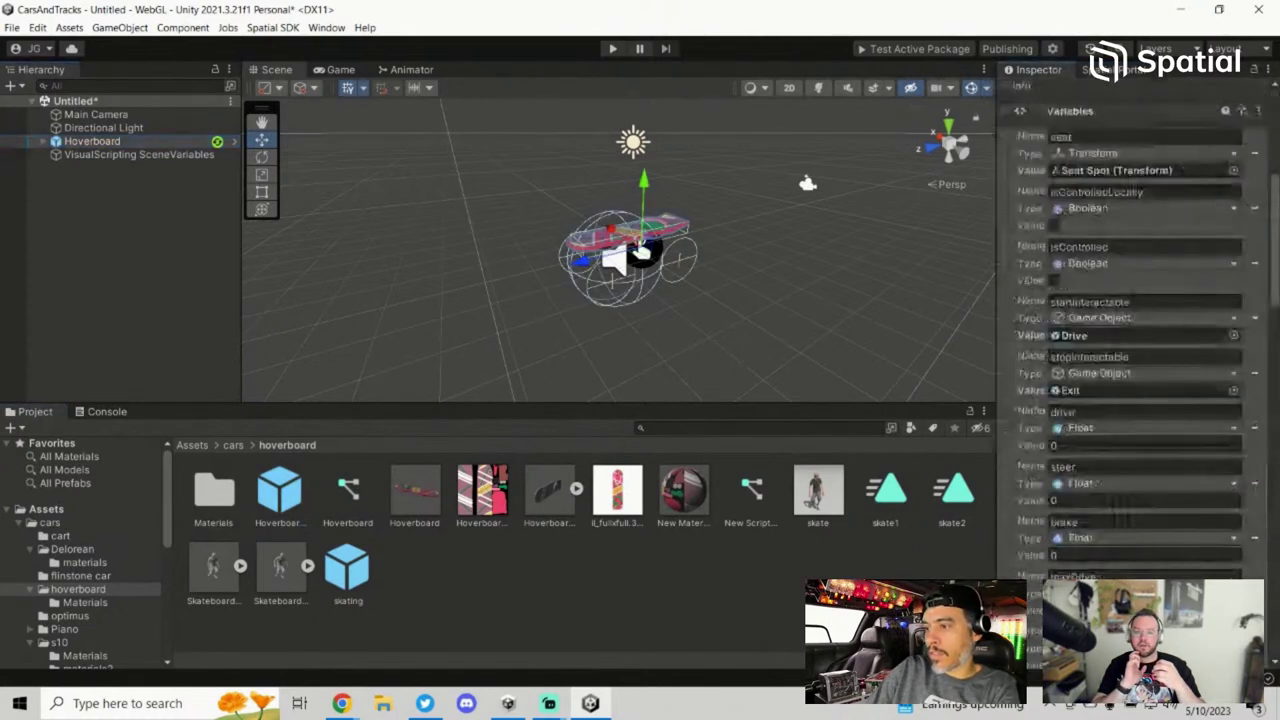
key(ctrl+shift+a)
text(syn)
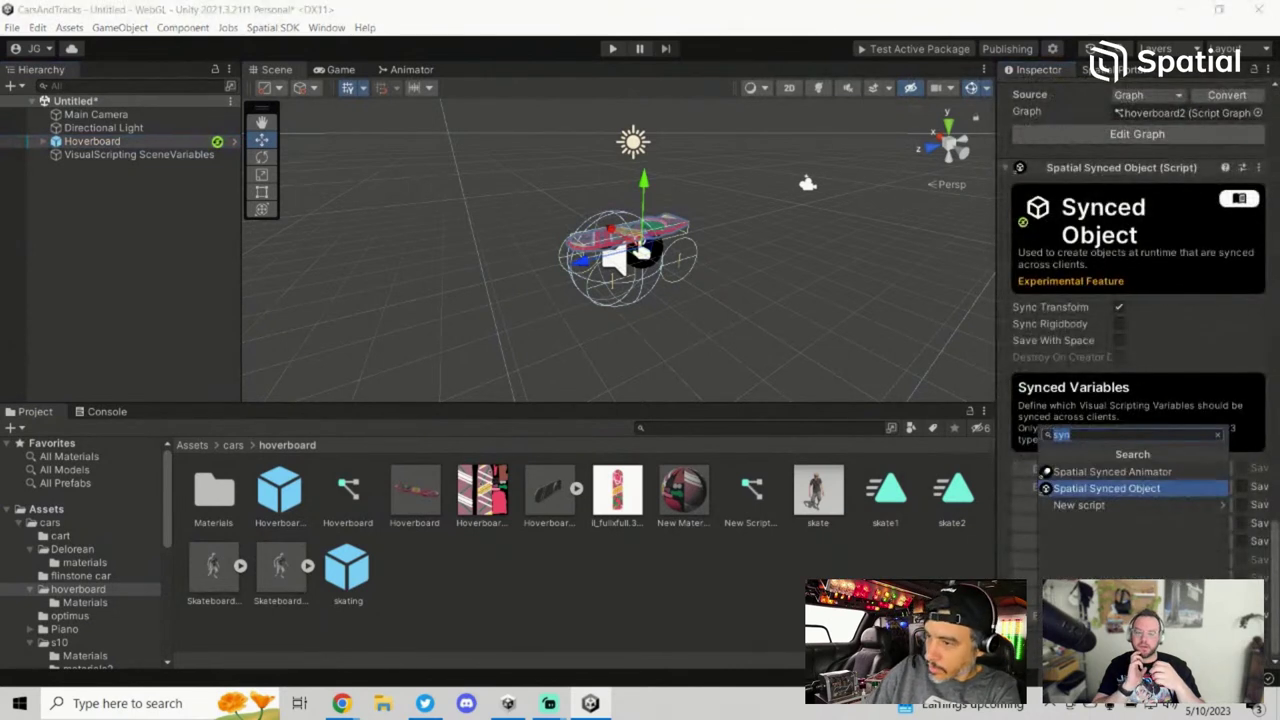
text(pref)
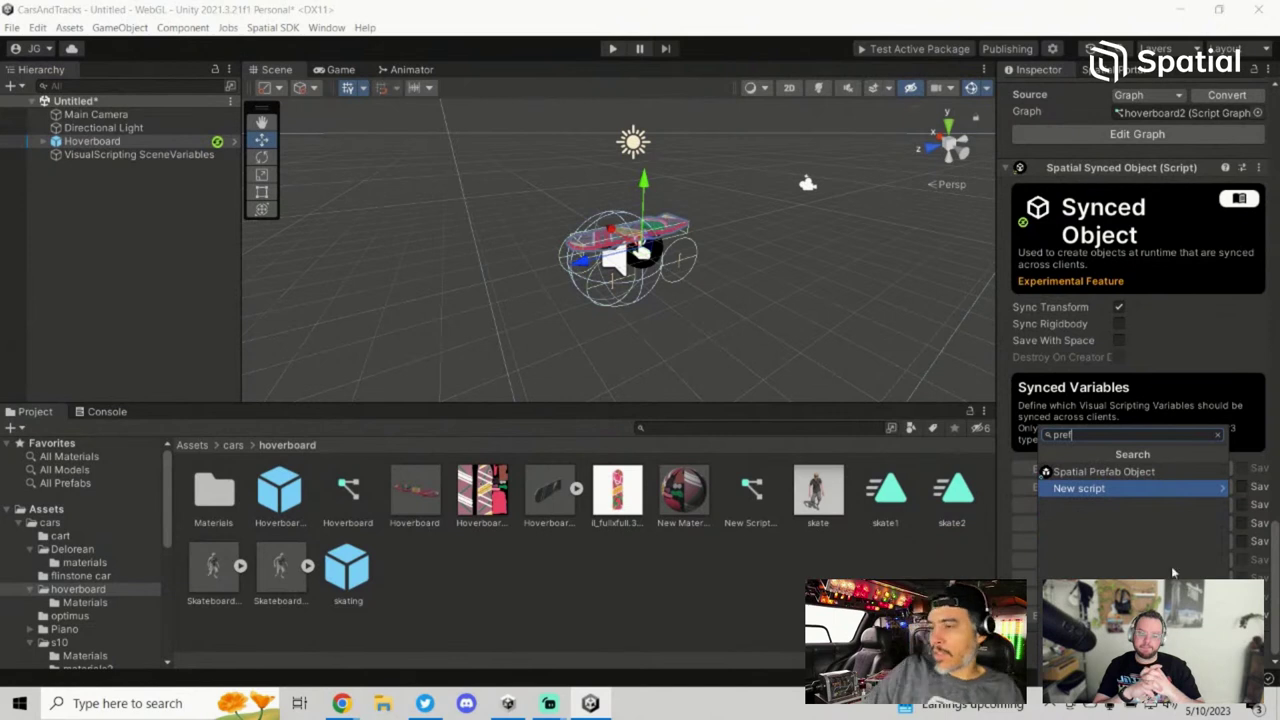
click(1167, 471)
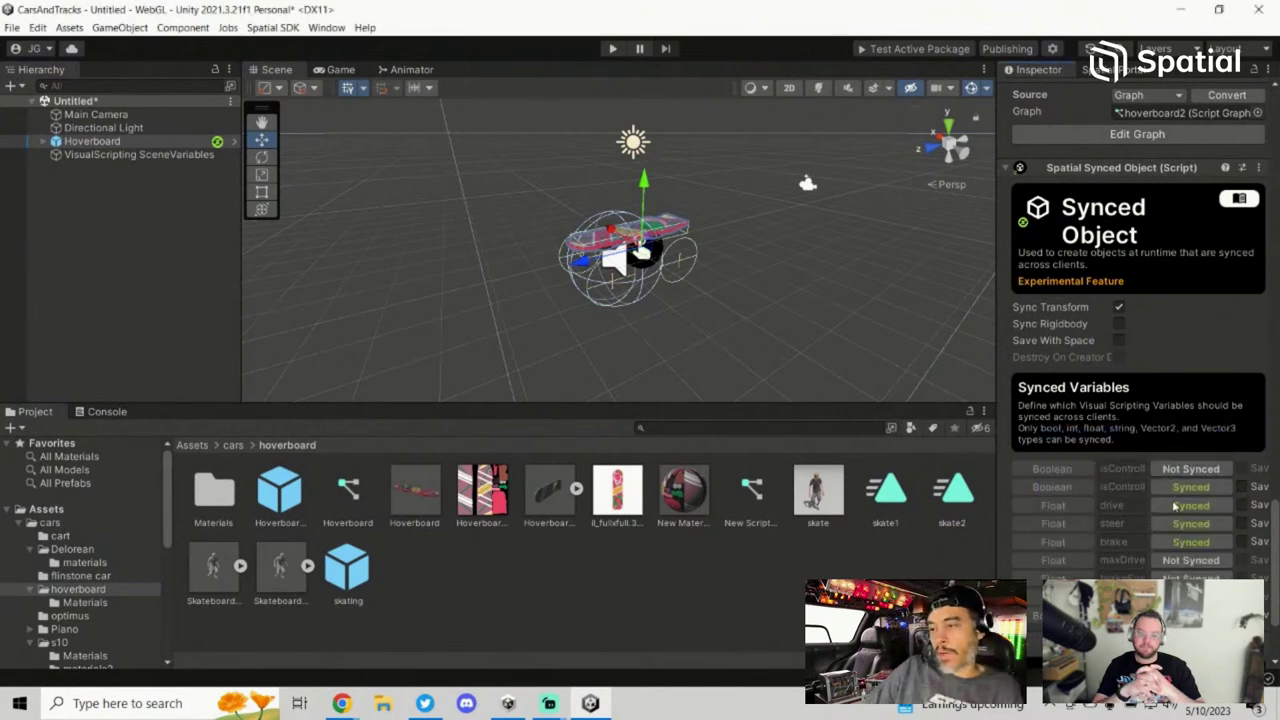
scroll(1173, 500, down, 3)
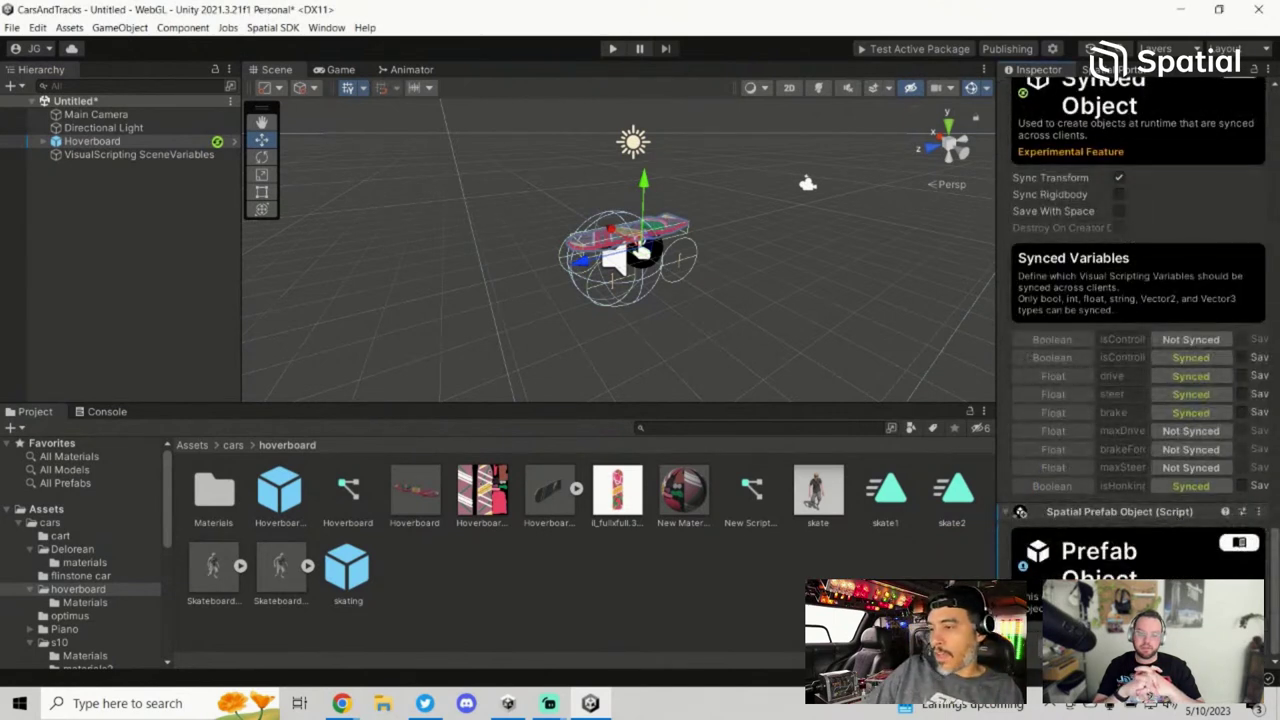
Step: Select the Hoverboard 1 prefab asset in the project and add a Spatial Prefab Object component to it
click(1063, 52)
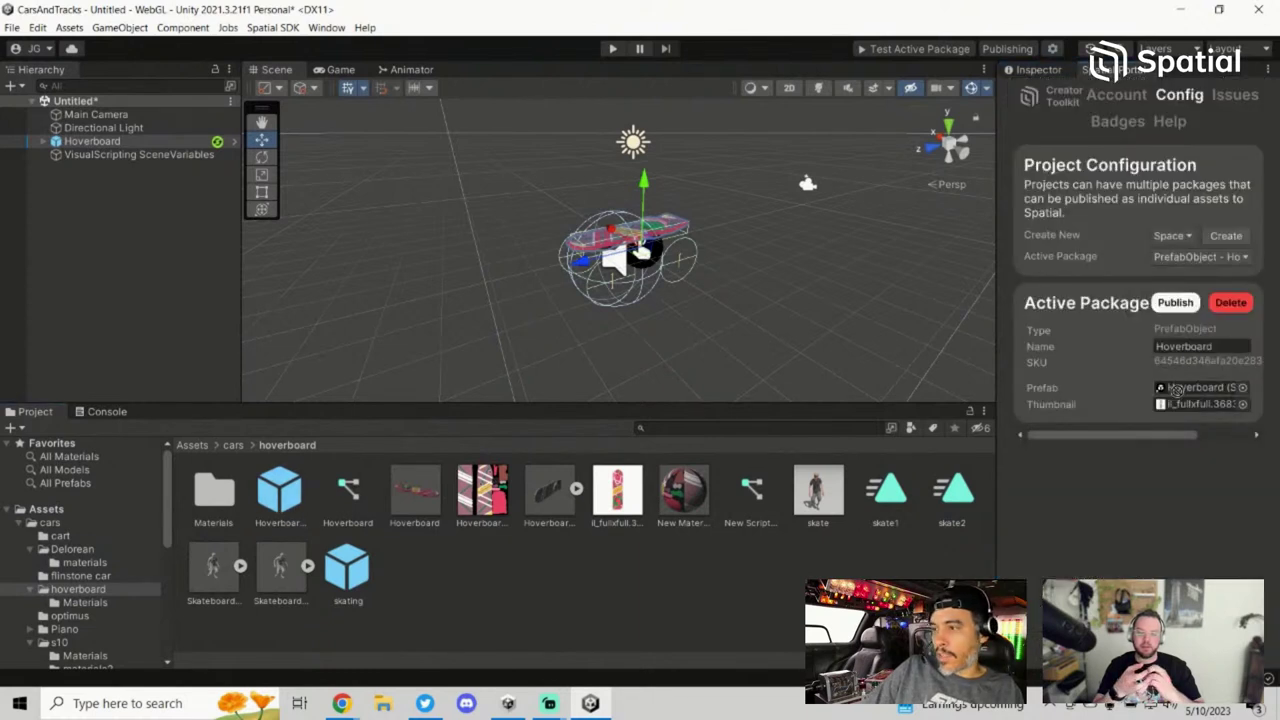
click(272, 500)
click(1040, 69)
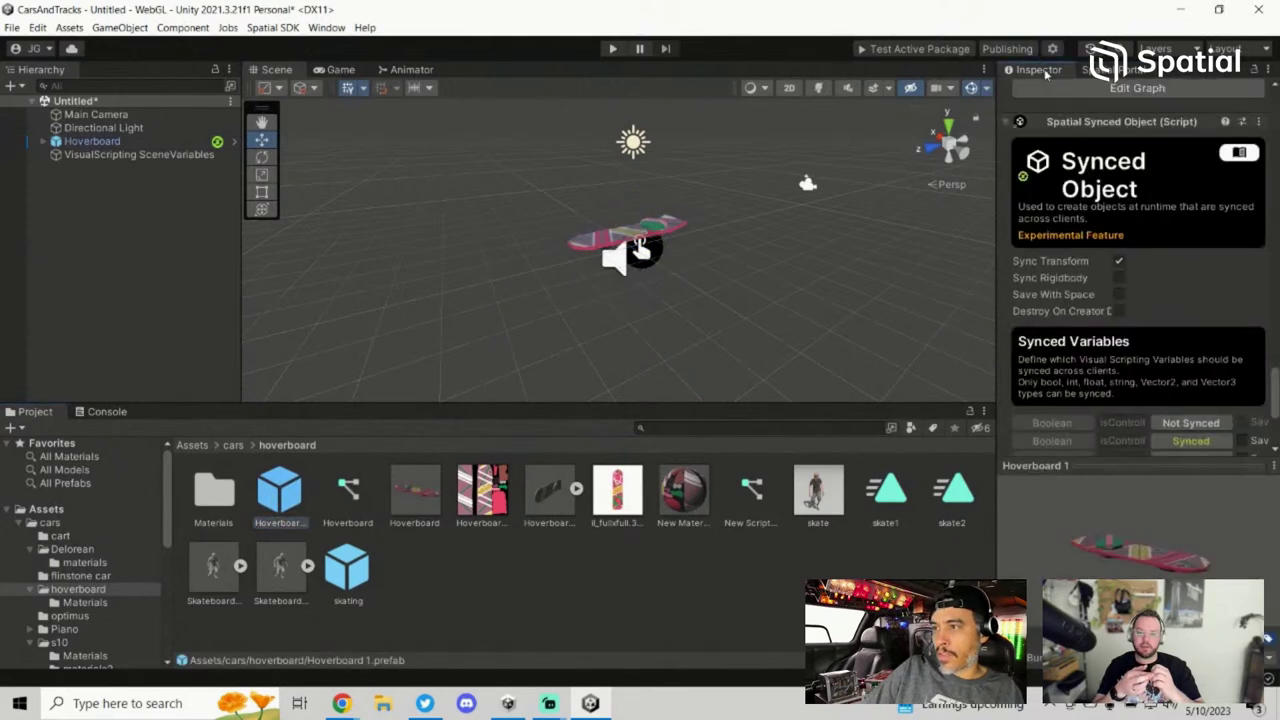
drag(1275, 400, 1275, 428)
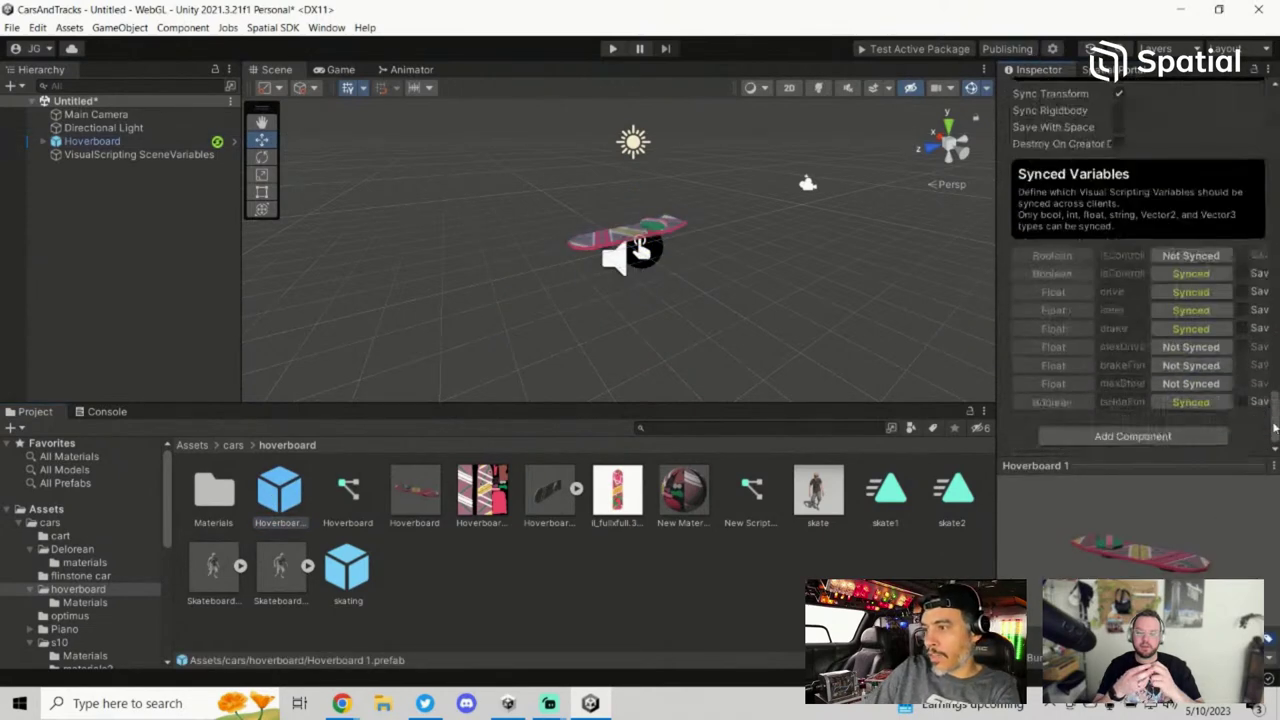
click(1168, 434)
key(Return)
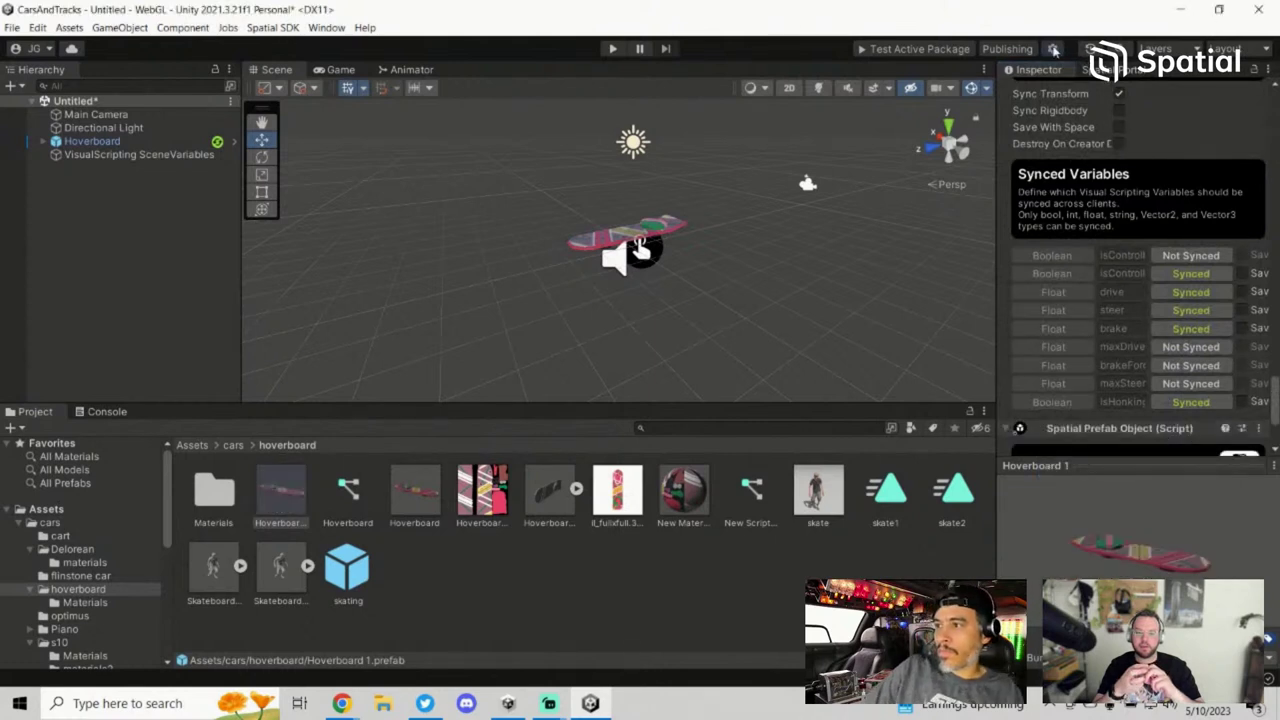
Step: Assign the Hoverboard 1 prefab as the Prefab of the active Hoverboard package
click(1053, 49)
drag(262, 510, 1180, 396)
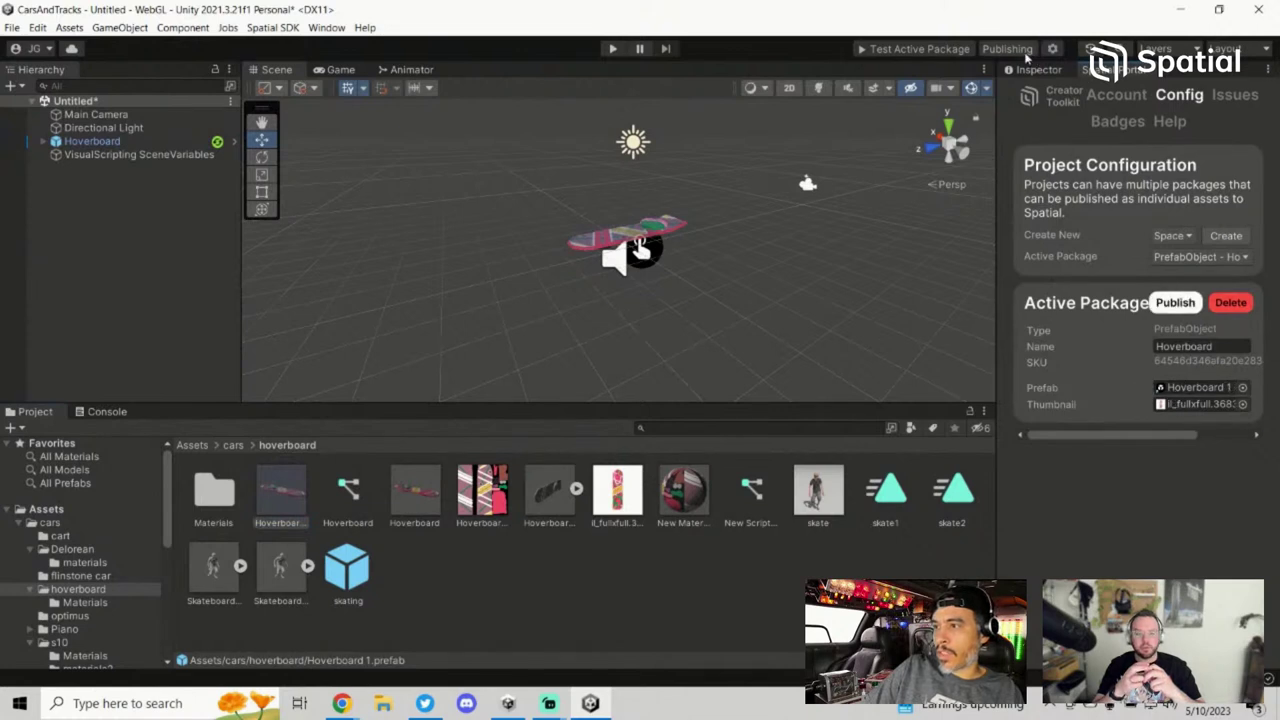
click(1048, 72)
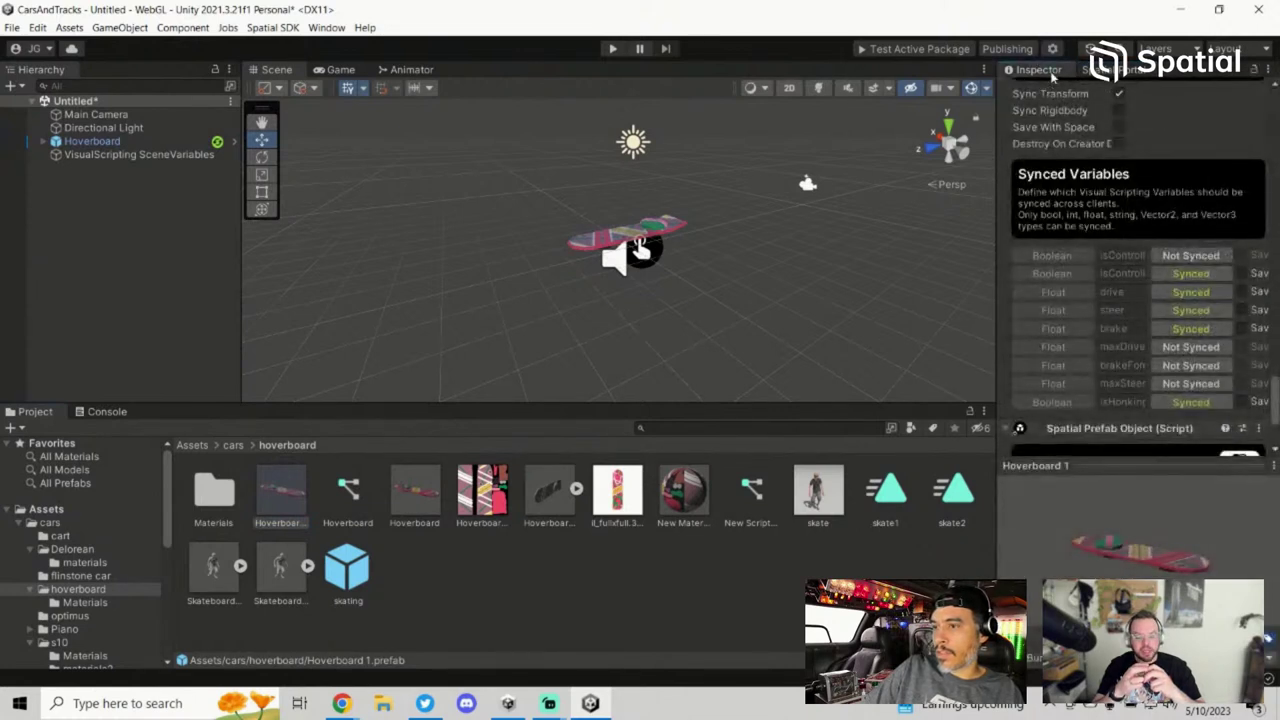
click(1110, 70)
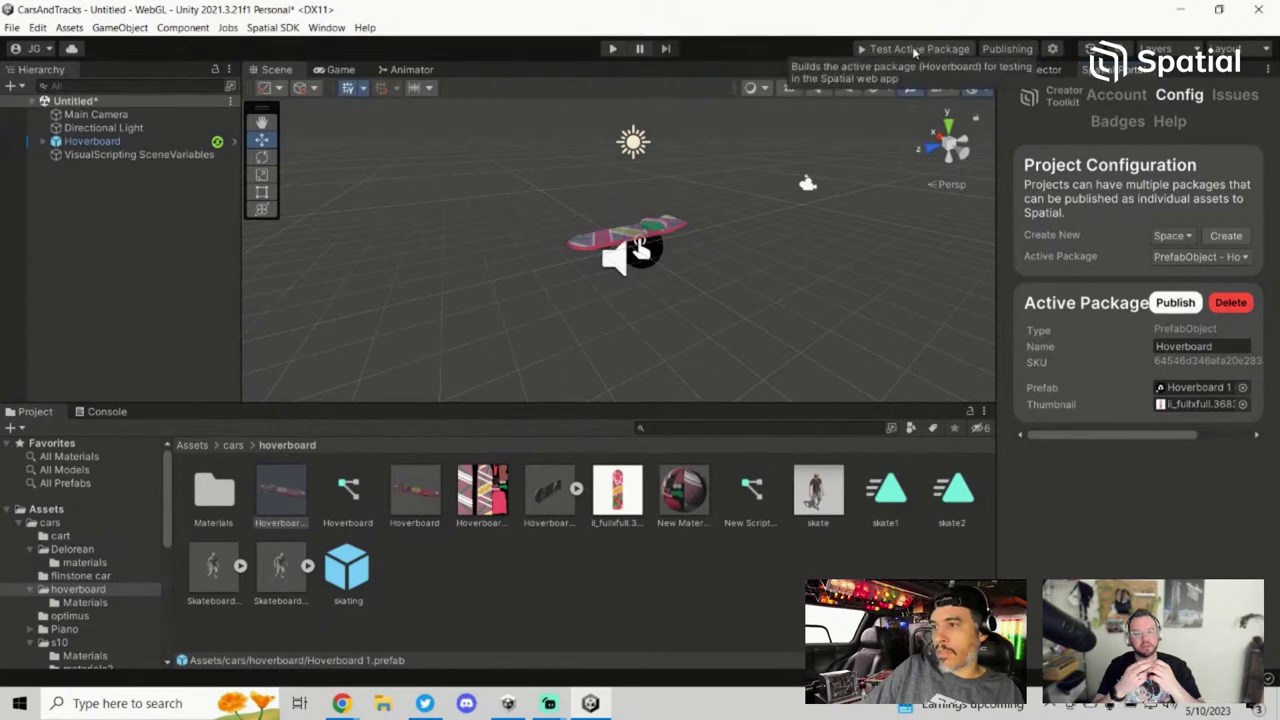
Step: Save the scene as testing2 in the project's scenes folder
key(ctrl+s)
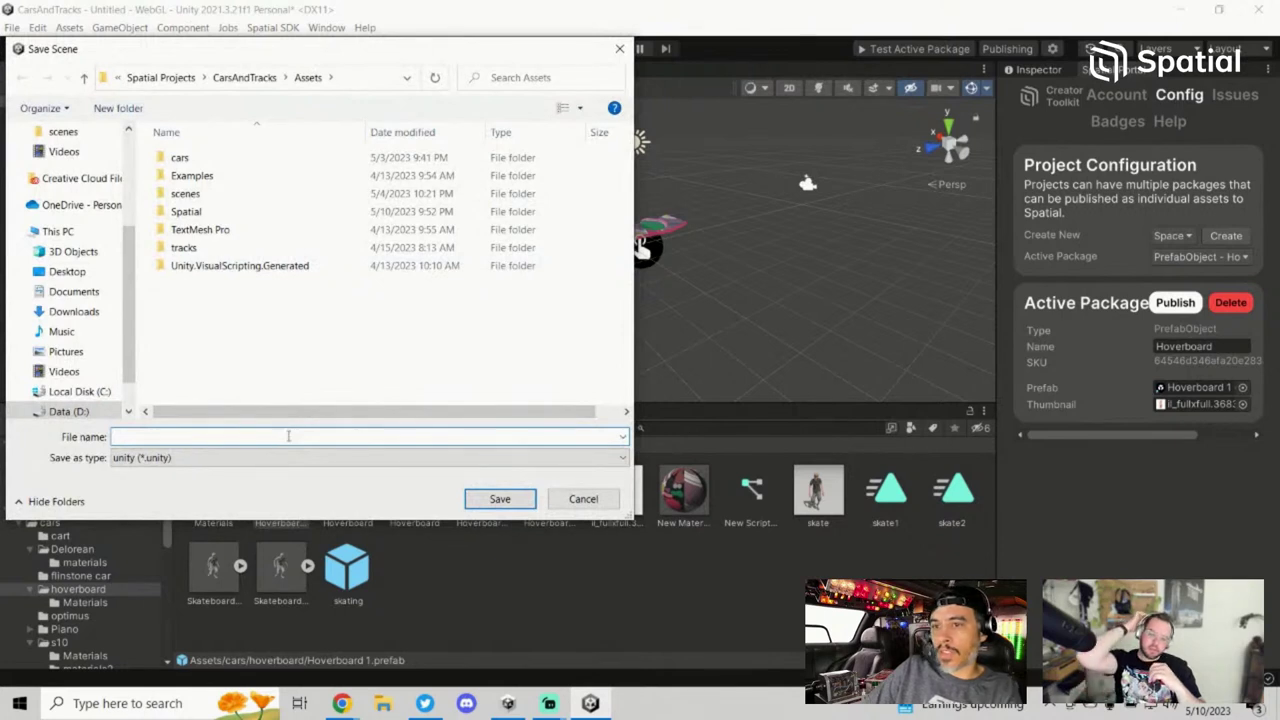
double_click(186, 193)
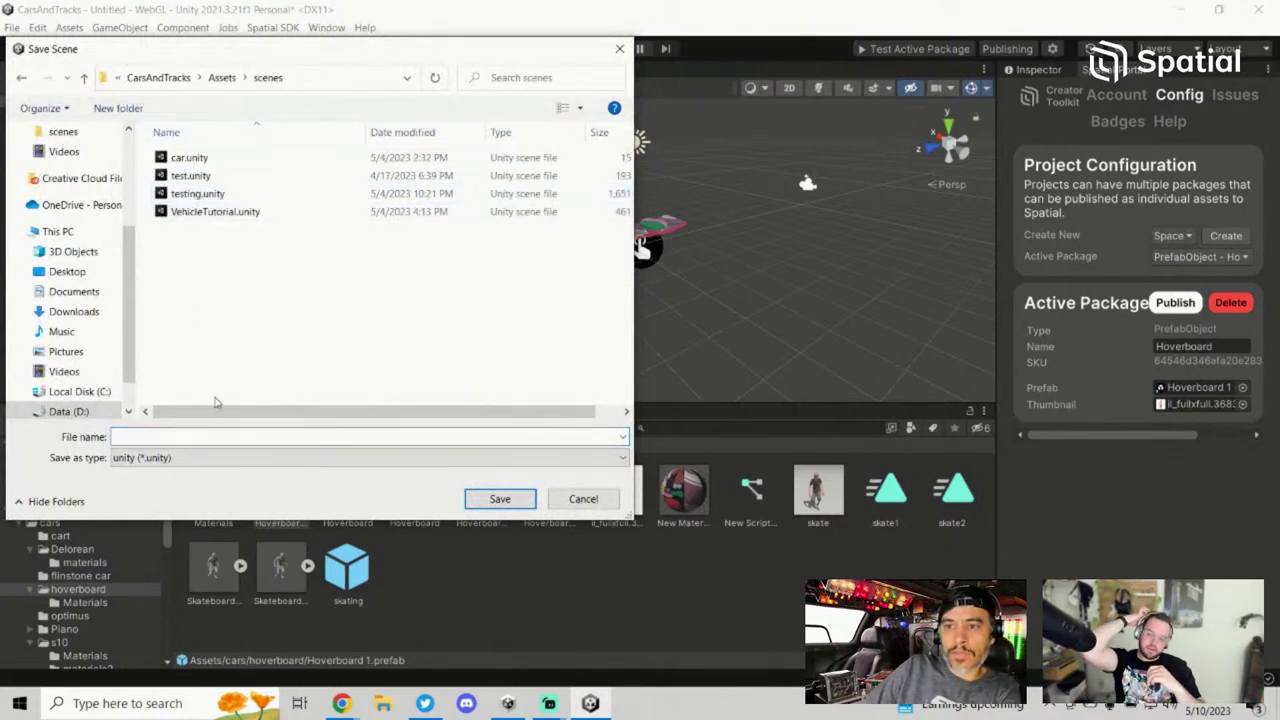
click(210, 436)
text(tst)
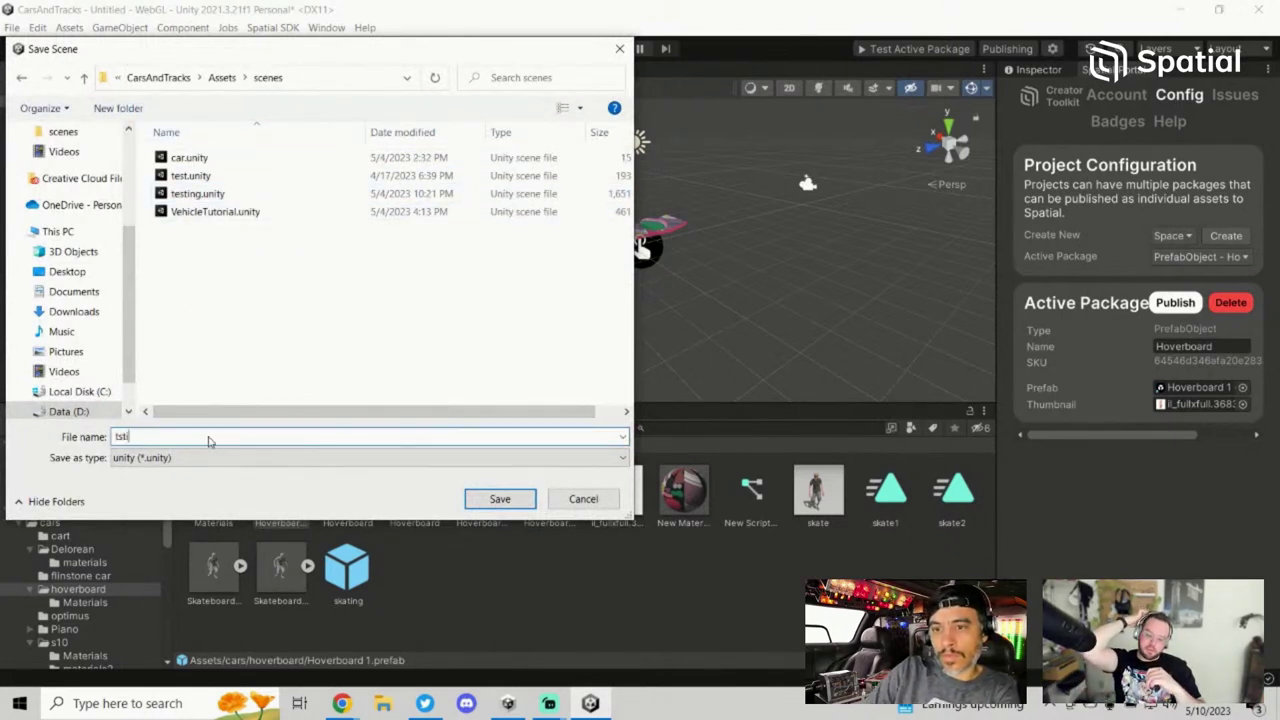
key(BackSpace)
key(BackSpace)
key(BackSpace)
text(testing2)
key(Return)
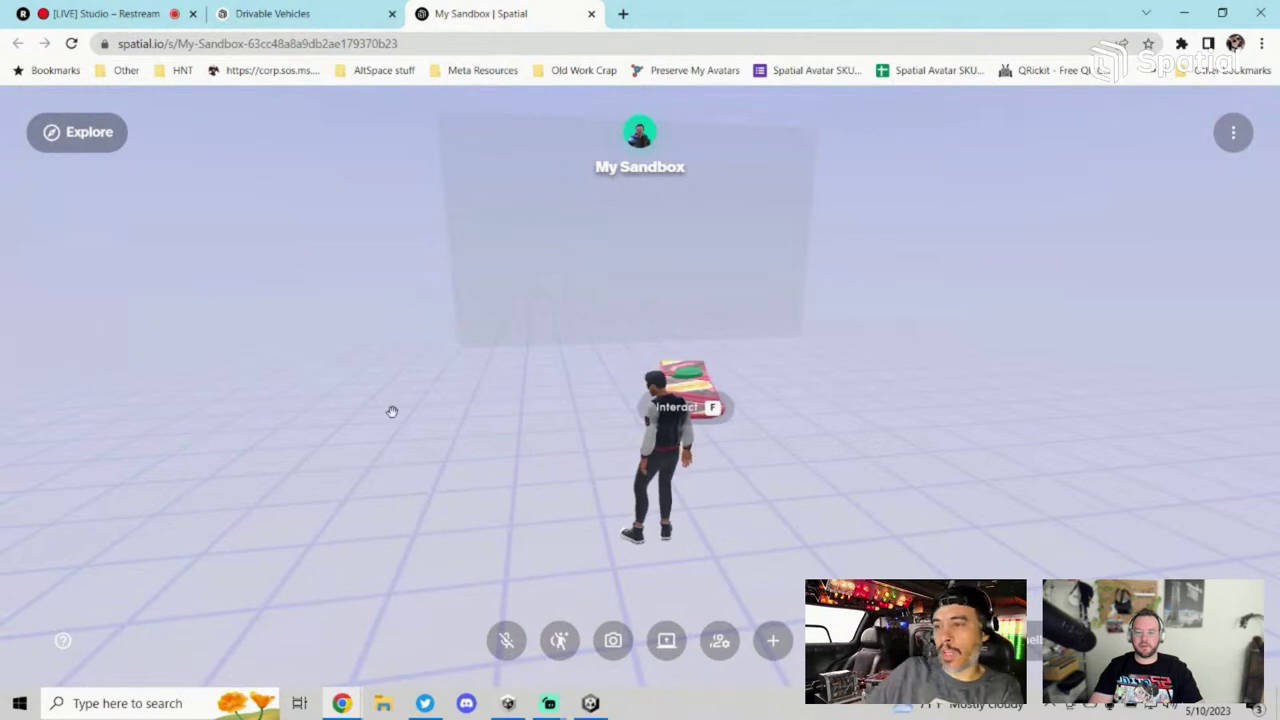
Step: Test the hoverboard in the Spatial sandbox in Chrome by mounting it, driving it and viewing it up close, and close the sandbox
key(s)
drag(615, 465, 943, 480)
key(w)
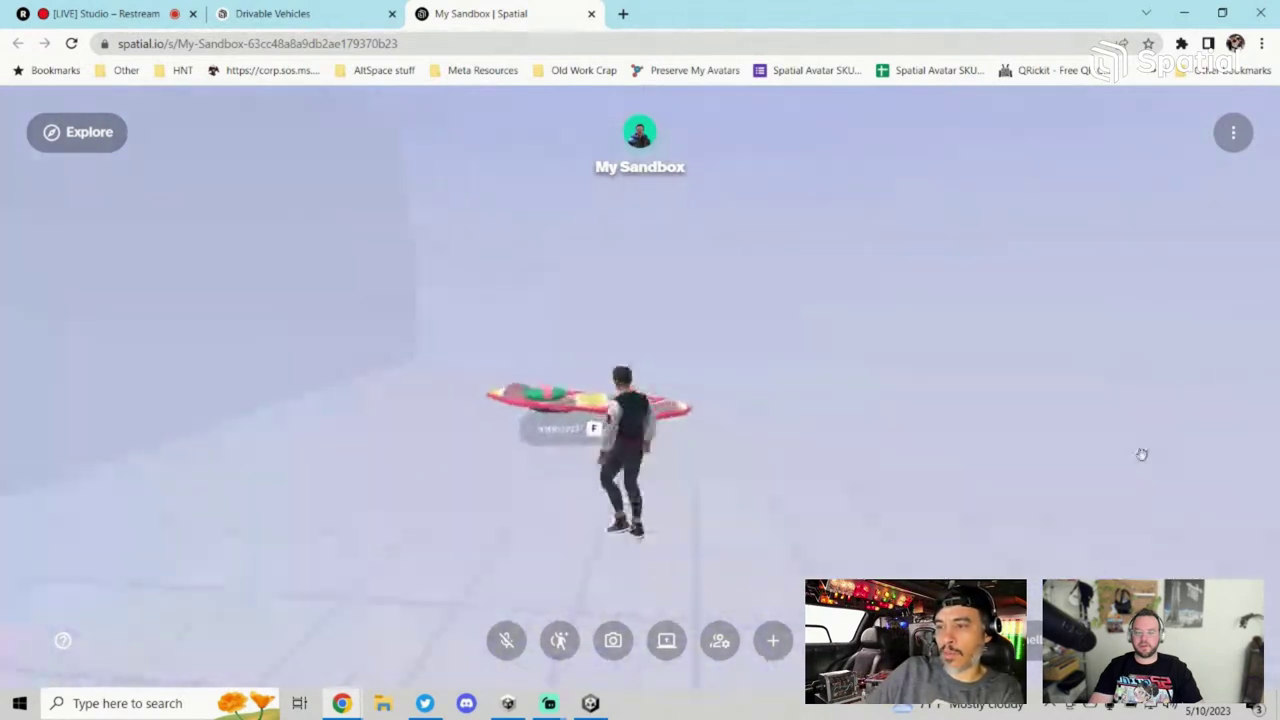
key(f)
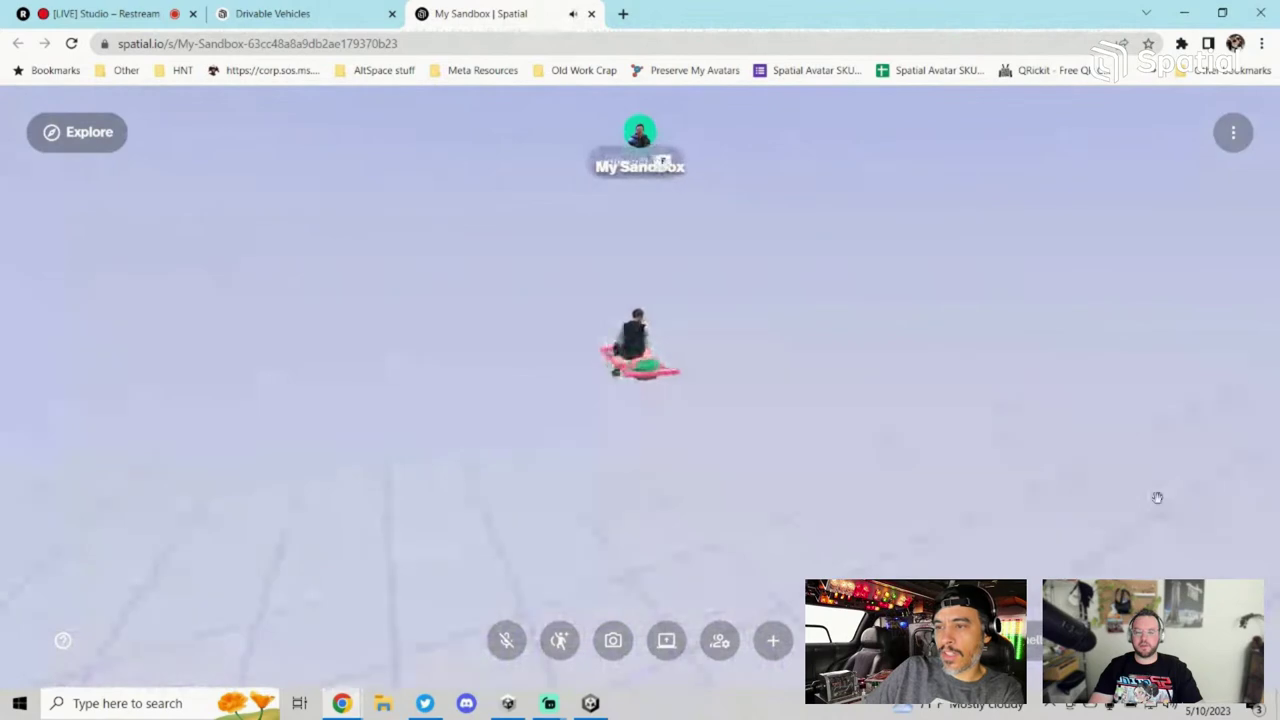
key(w)
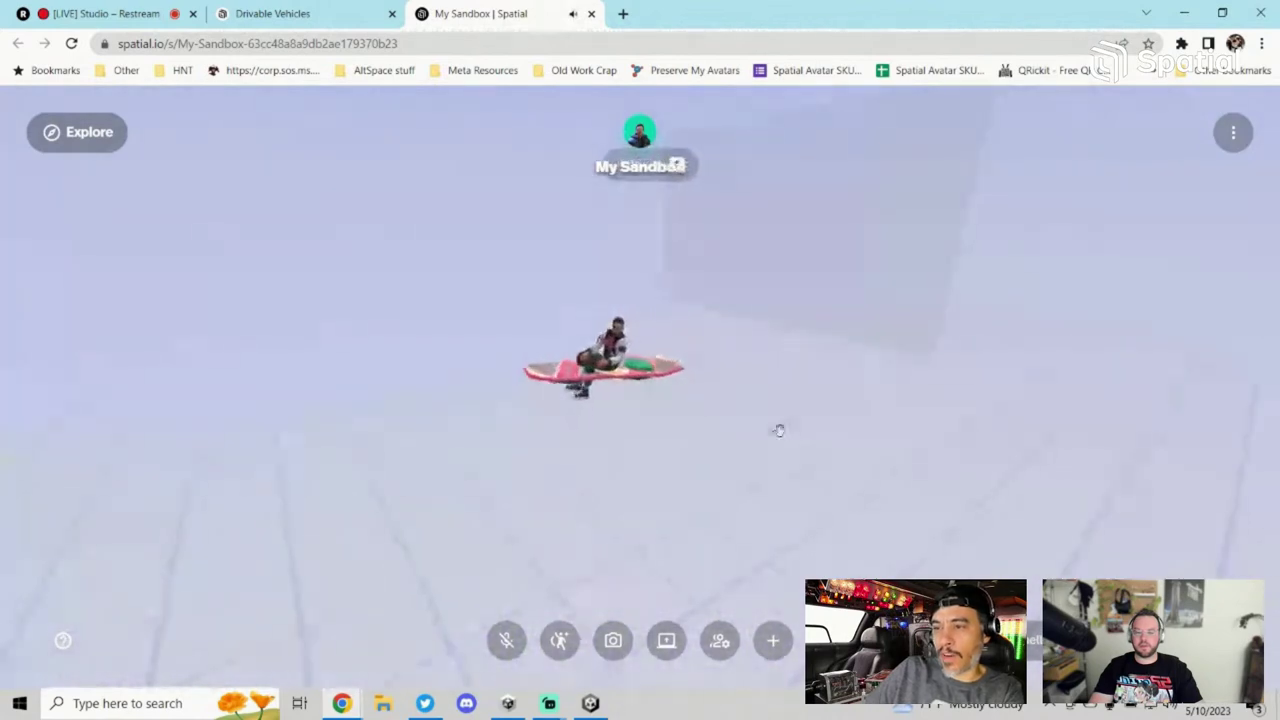
key(w)
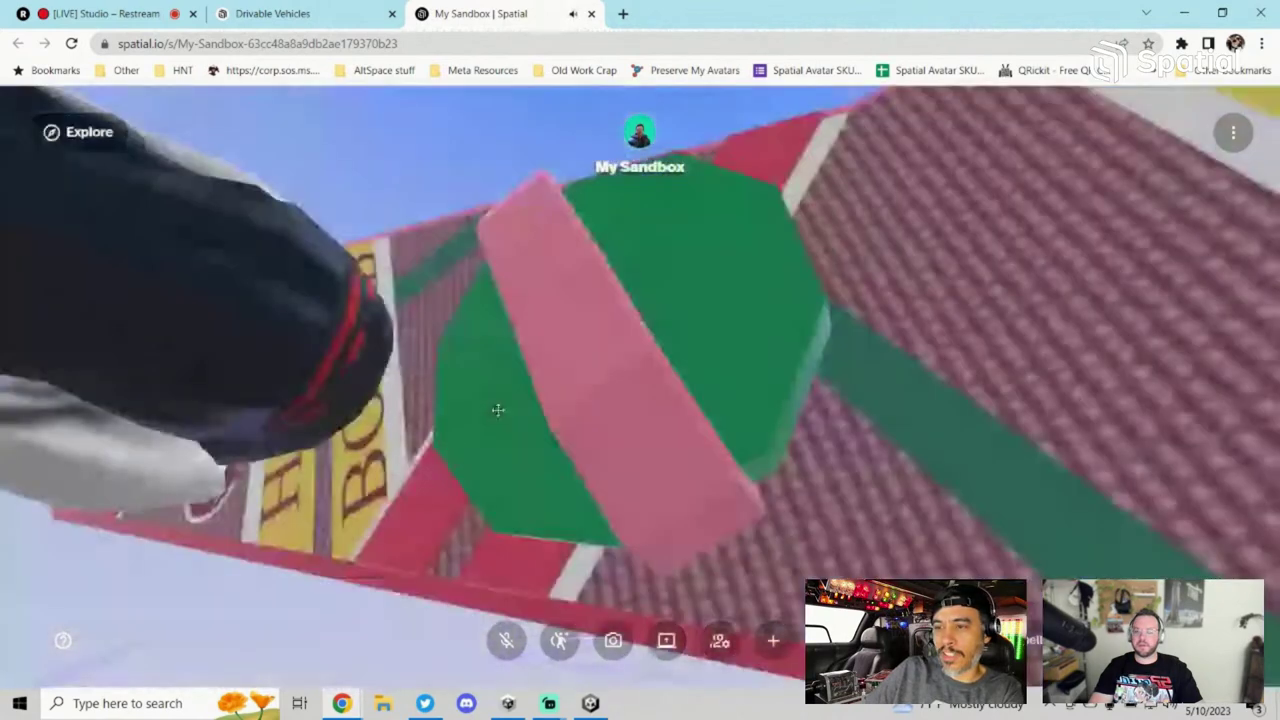
drag(497, 409, 386, 158)
click(591, 14)
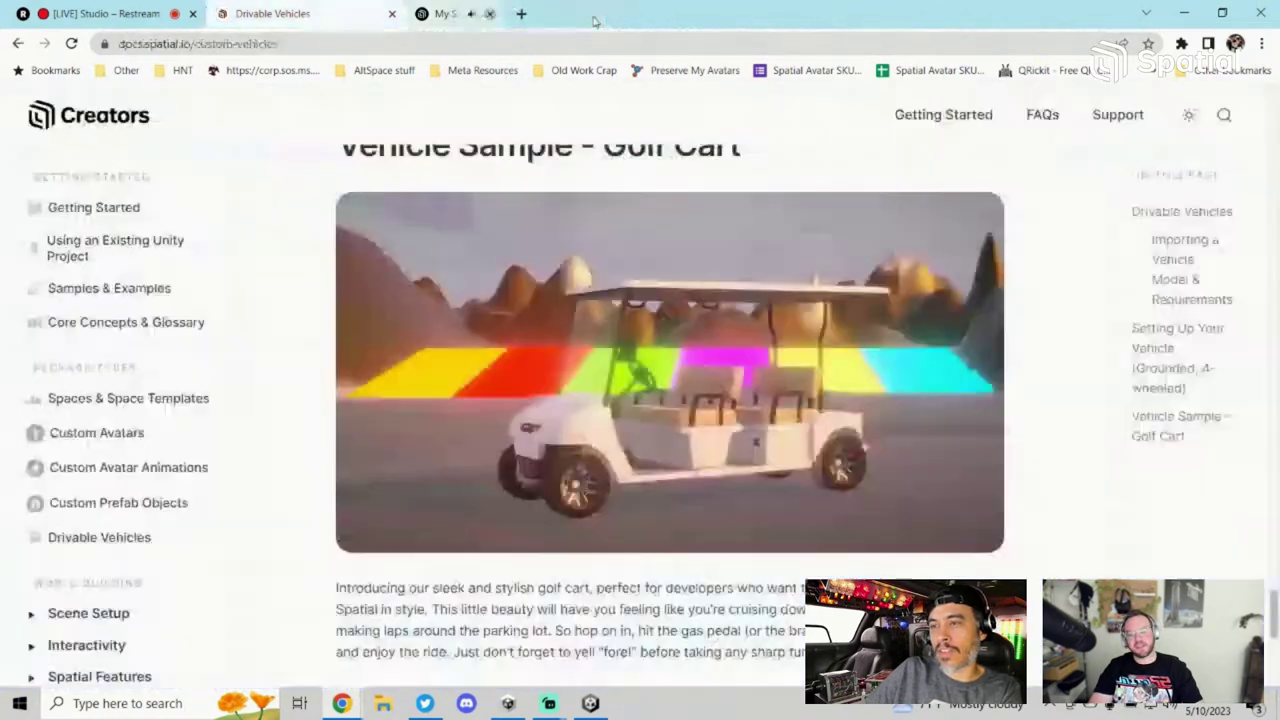
Step: Return to Unity, delete the Hoverboard from the testing2 scene and open the project's root Assets folder
click(590, 703)
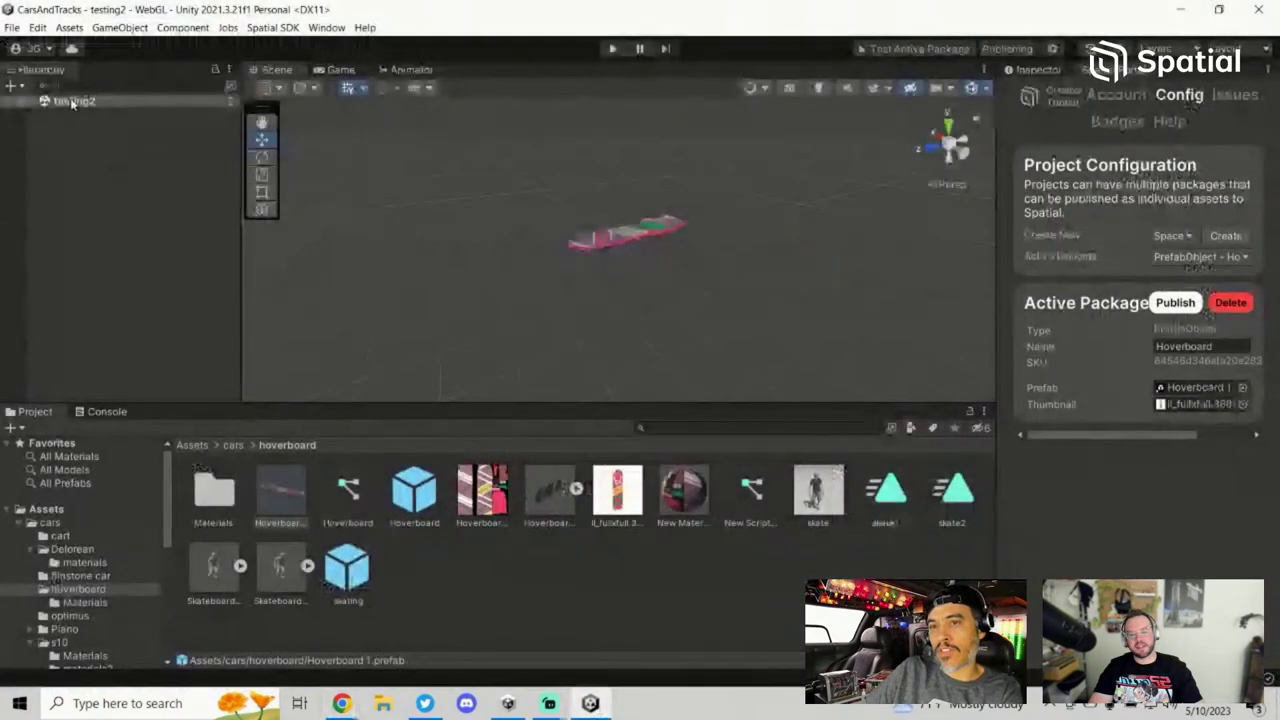
click(33, 101)
click(128, 141)
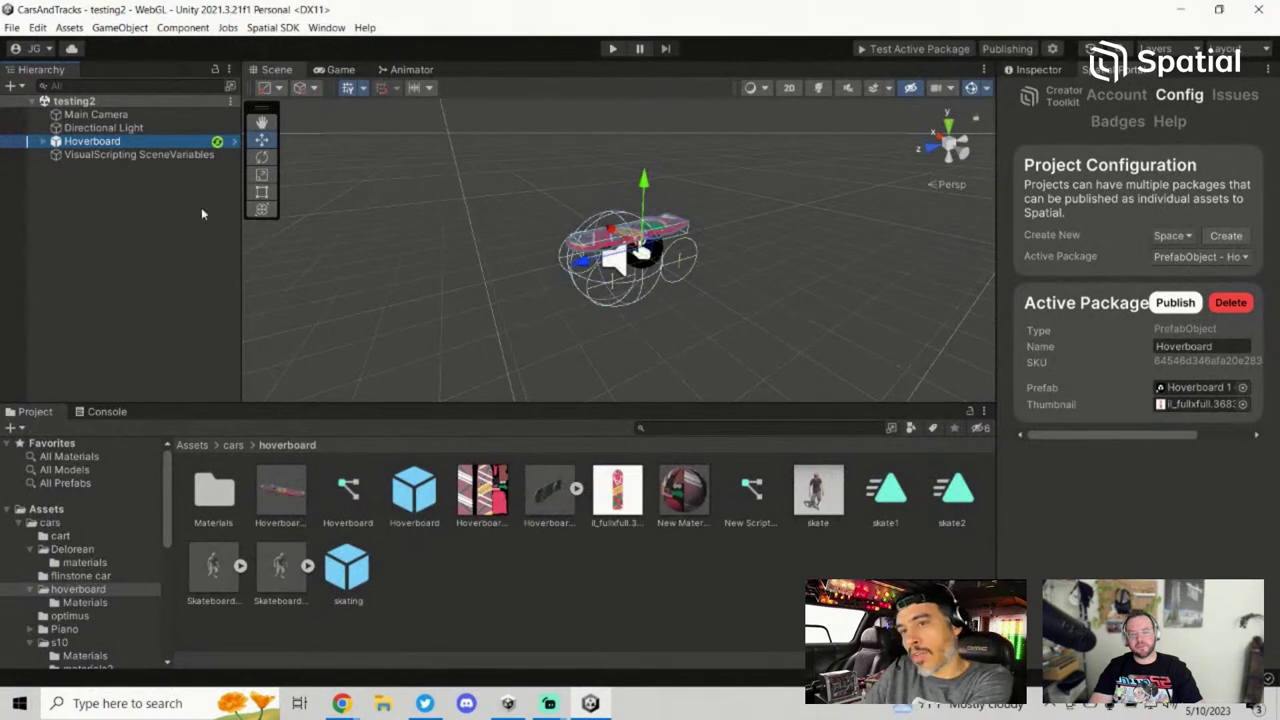
key(Delete)
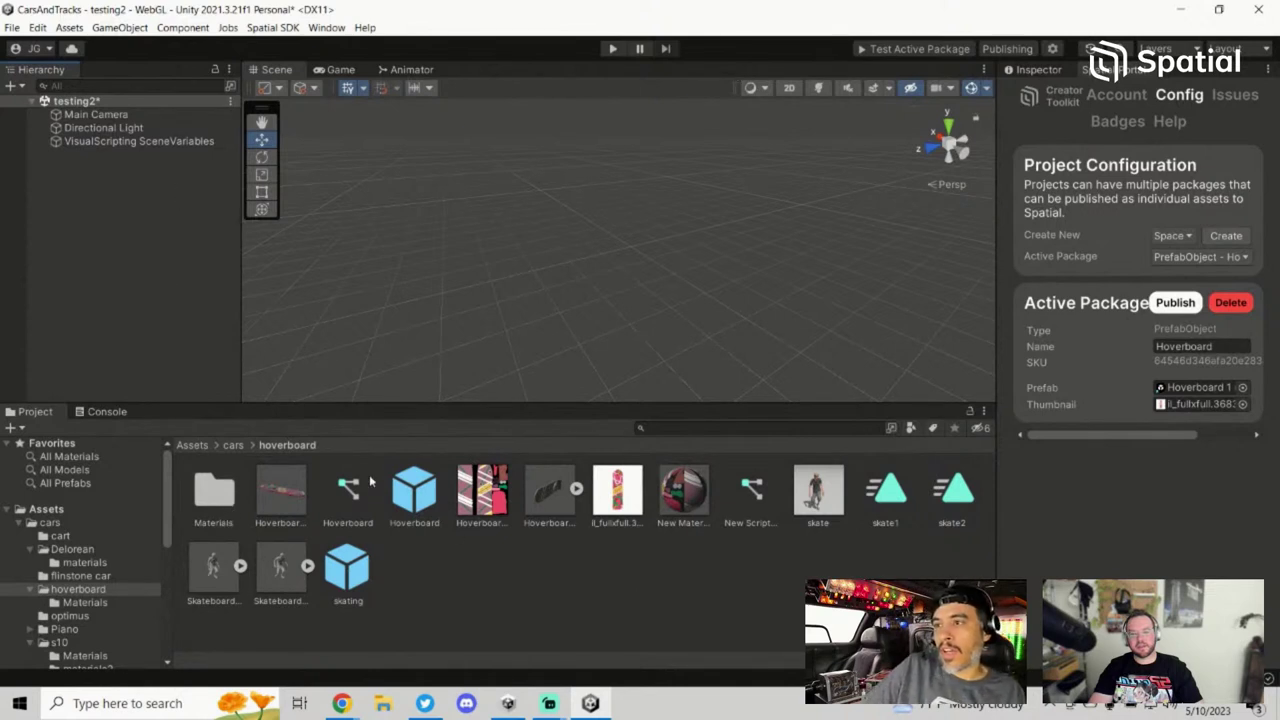
click(78, 513)
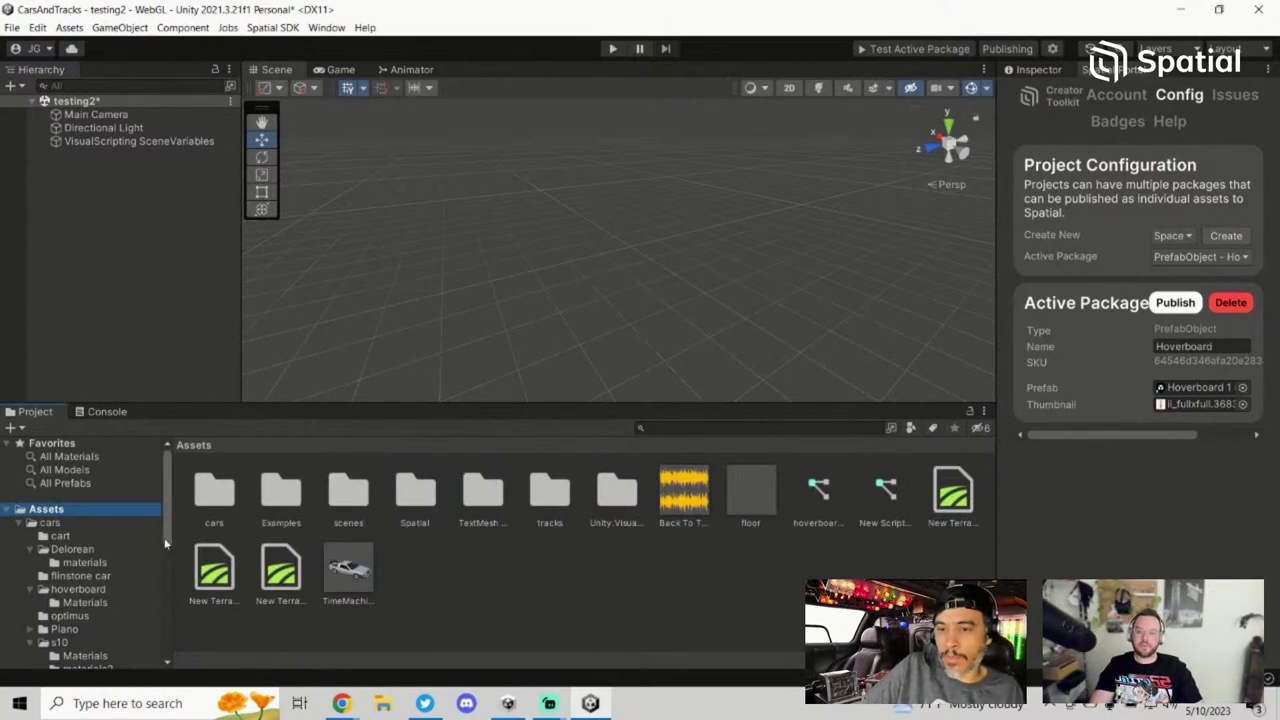
Step: Place the GolfCart prefab from the Space_GolfCourse_Driving example's GolfCart folder in the testing2 scene
scroll(165, 617, down, 5)
scroll(112, 557, down, 2)
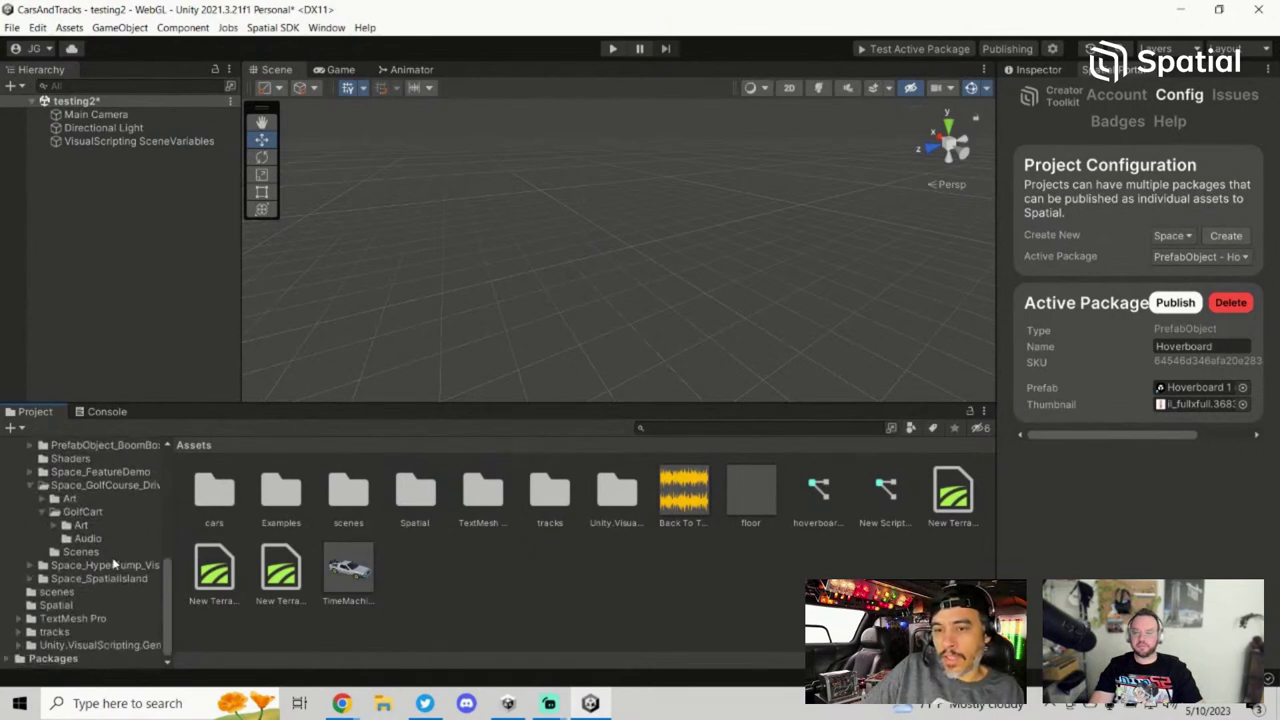
scroll(83, 630, up, 3)
click(70, 506)
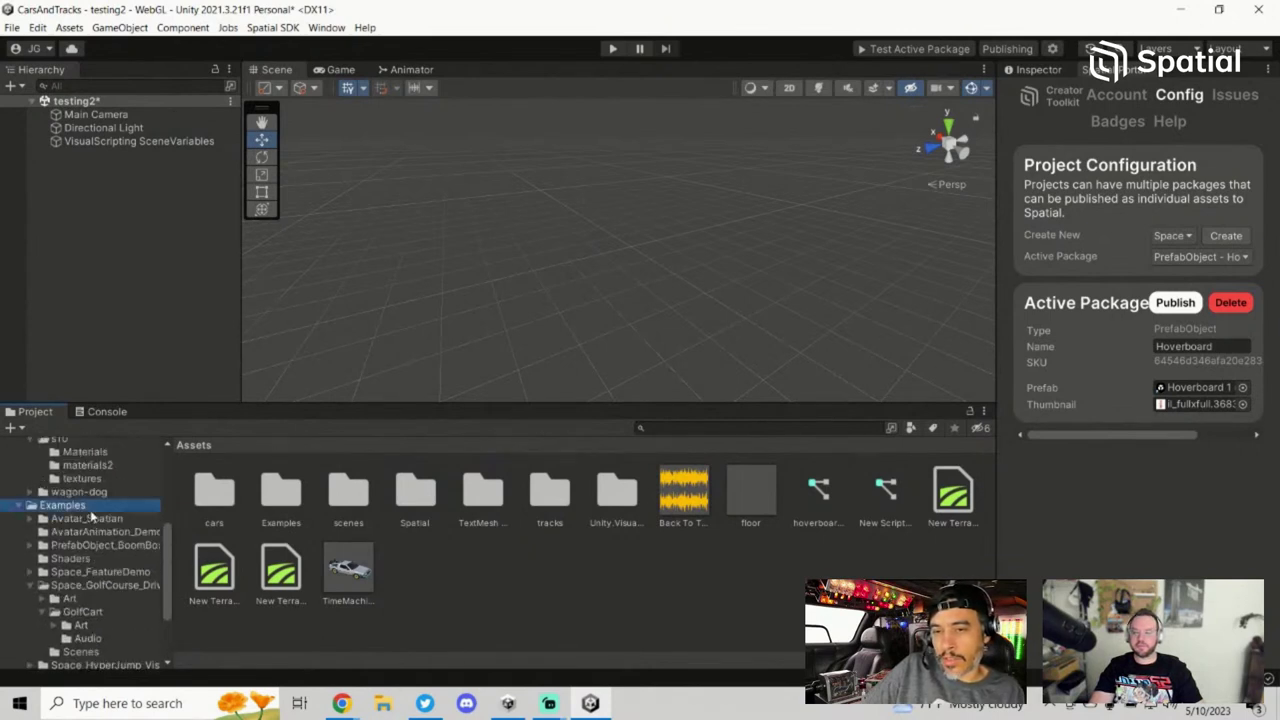
double_click(532, 500)
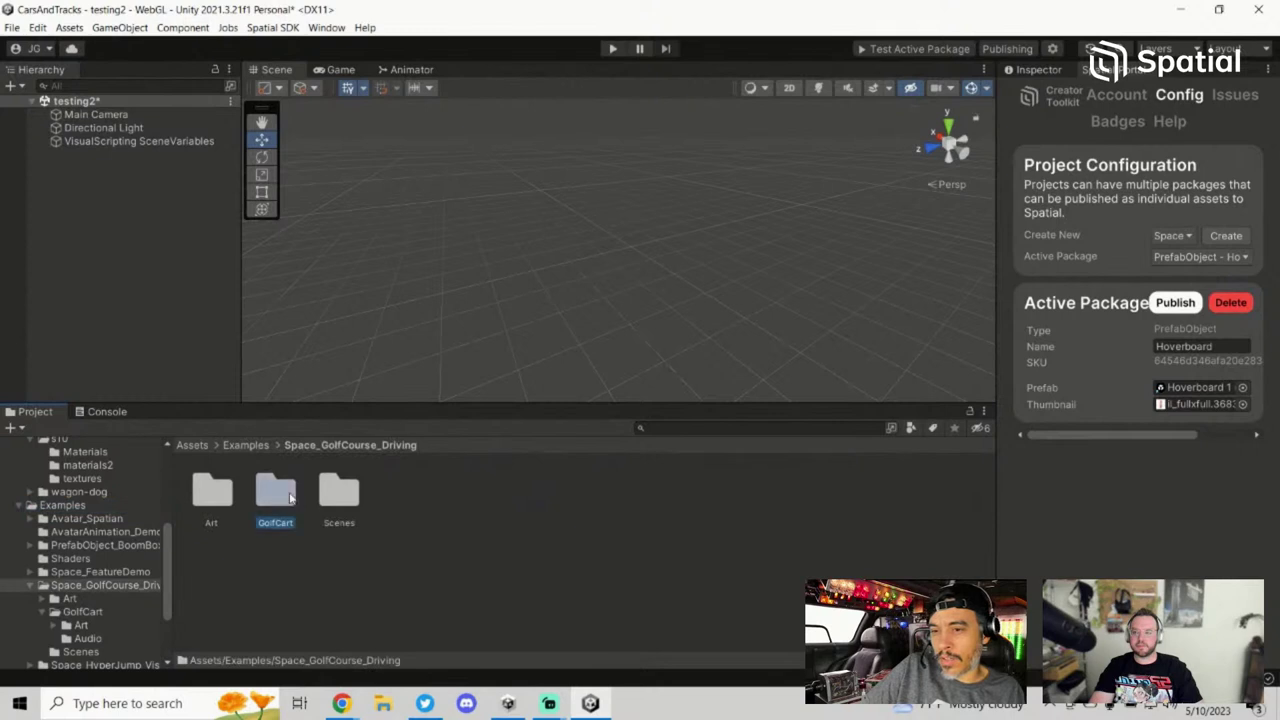
double_click(277, 492)
click(402, 492)
drag(402, 490, 613, 208)
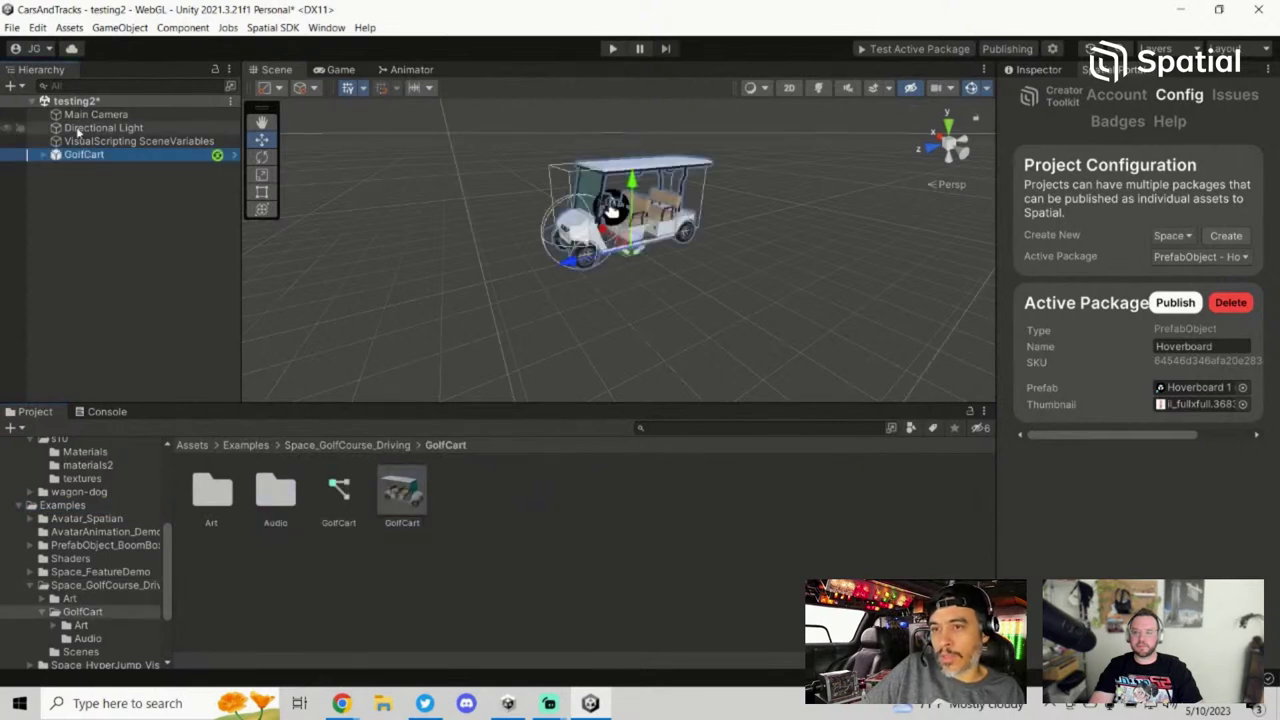
Step: Expand the GolfCart object in the scene hierarchy and unpack its prefab
click(48, 156)
click(50, 155)
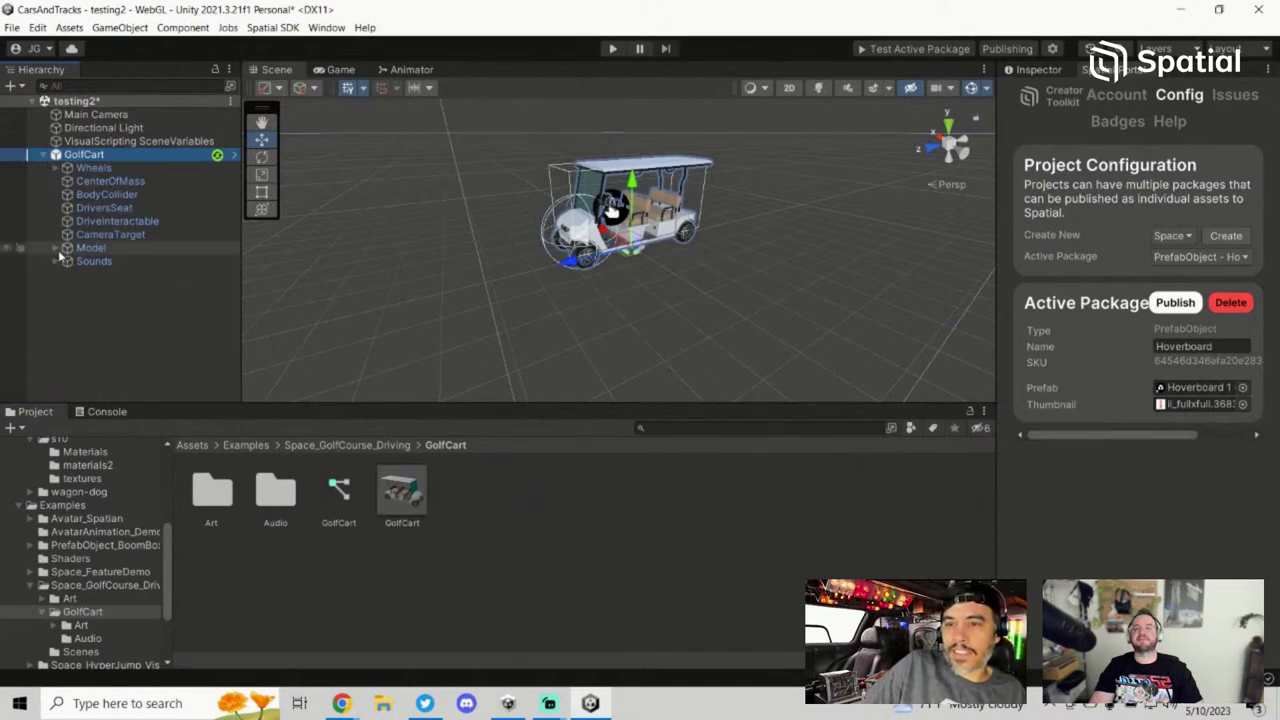
right_click(111, 153)
mouse_move(240, 328)
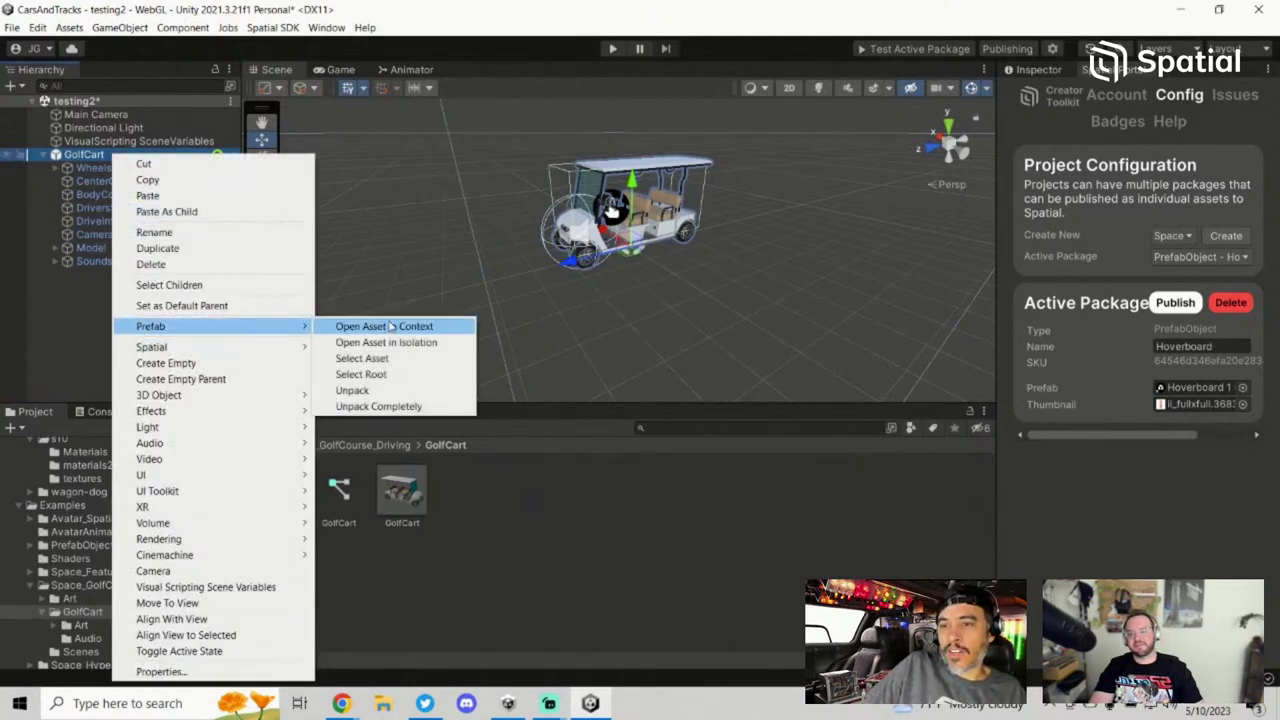
click(372, 391)
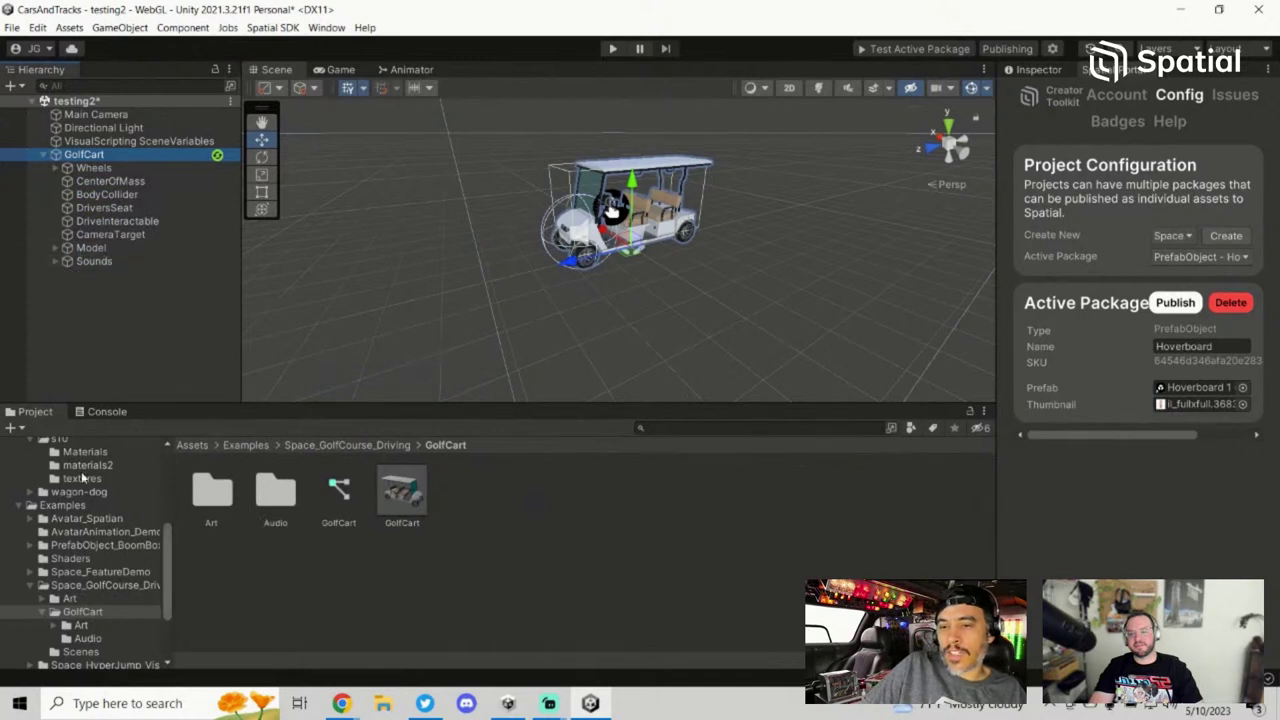
Step: Add the Hoverboard_Textured model from the cars/hoverboard folder to the scene as a root object
scroll(86, 540, up, 8)
click(100, 510)
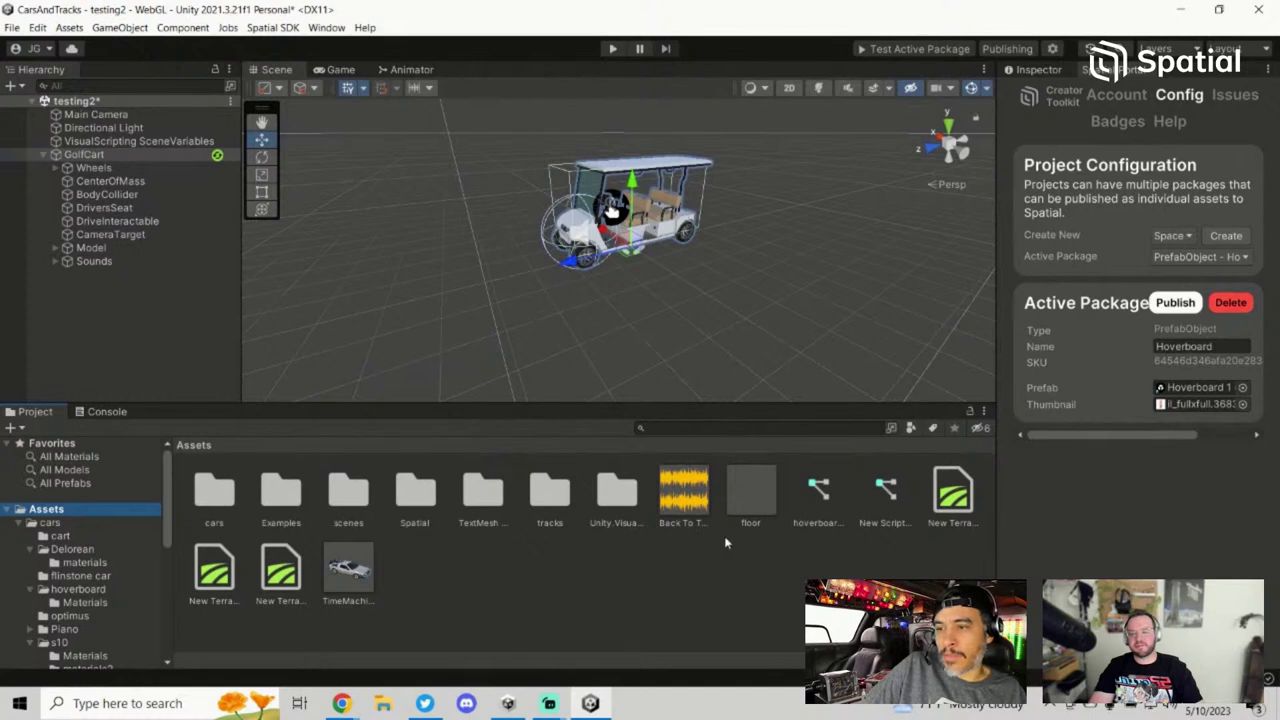
click(80, 589)
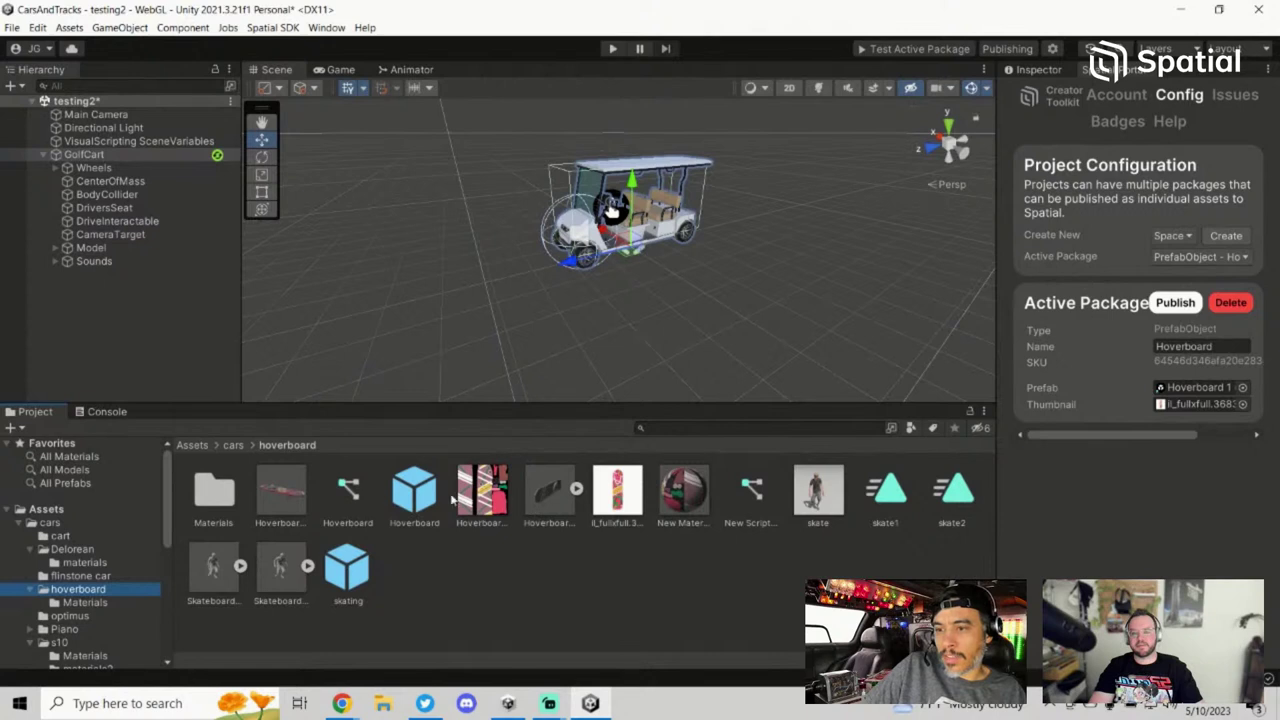
drag(545, 500, 129, 316)
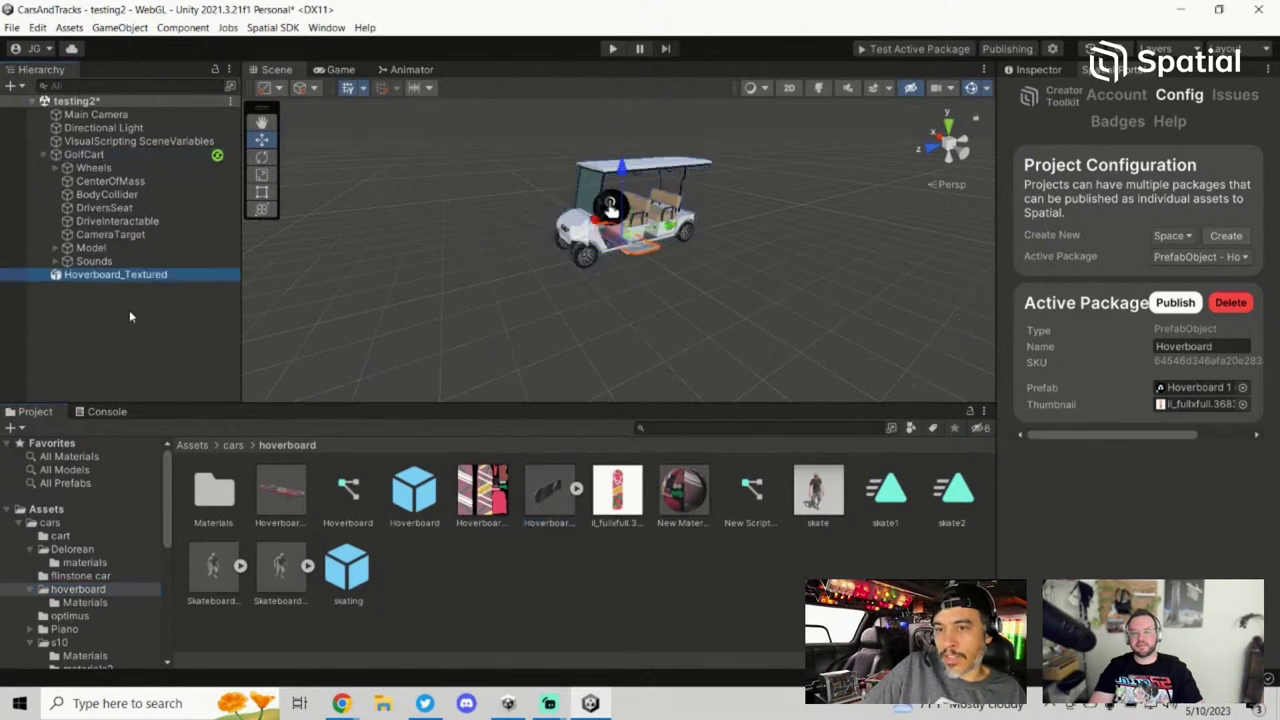
Step: Set the Y rotation of Hoverboard_Textured to -90
click(1038, 69)
click(1195, 218)
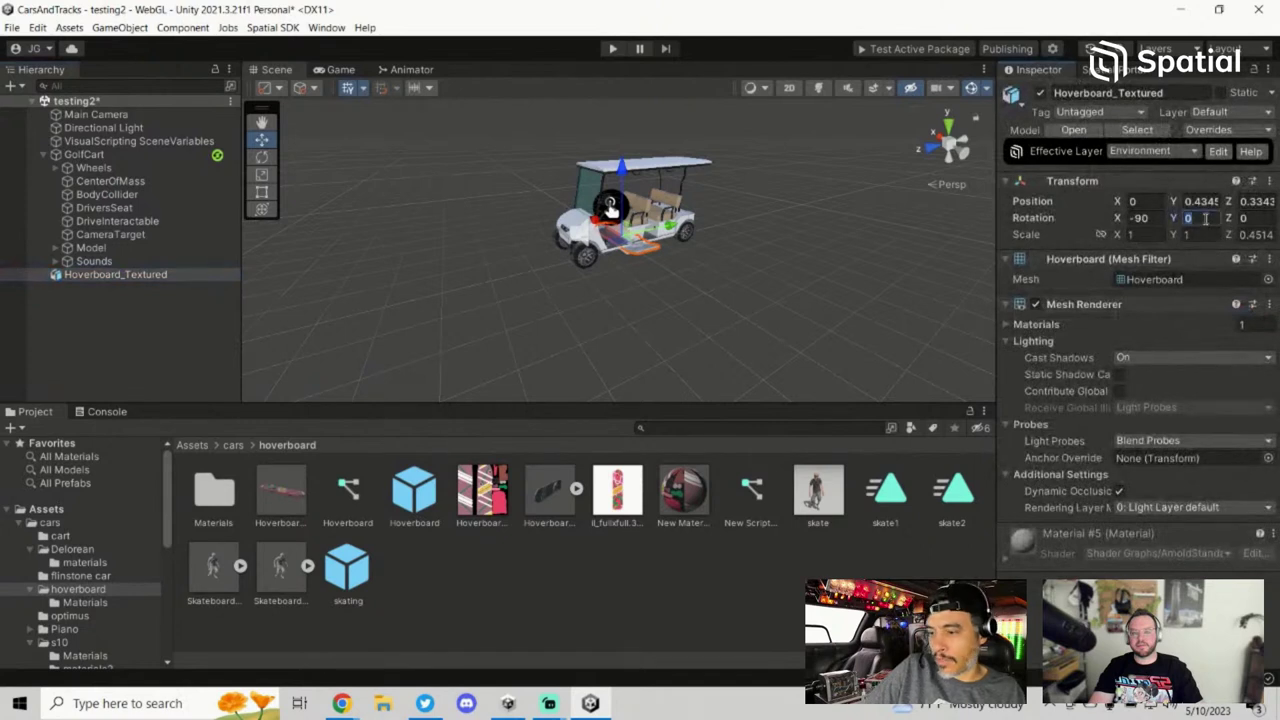
text(-90)
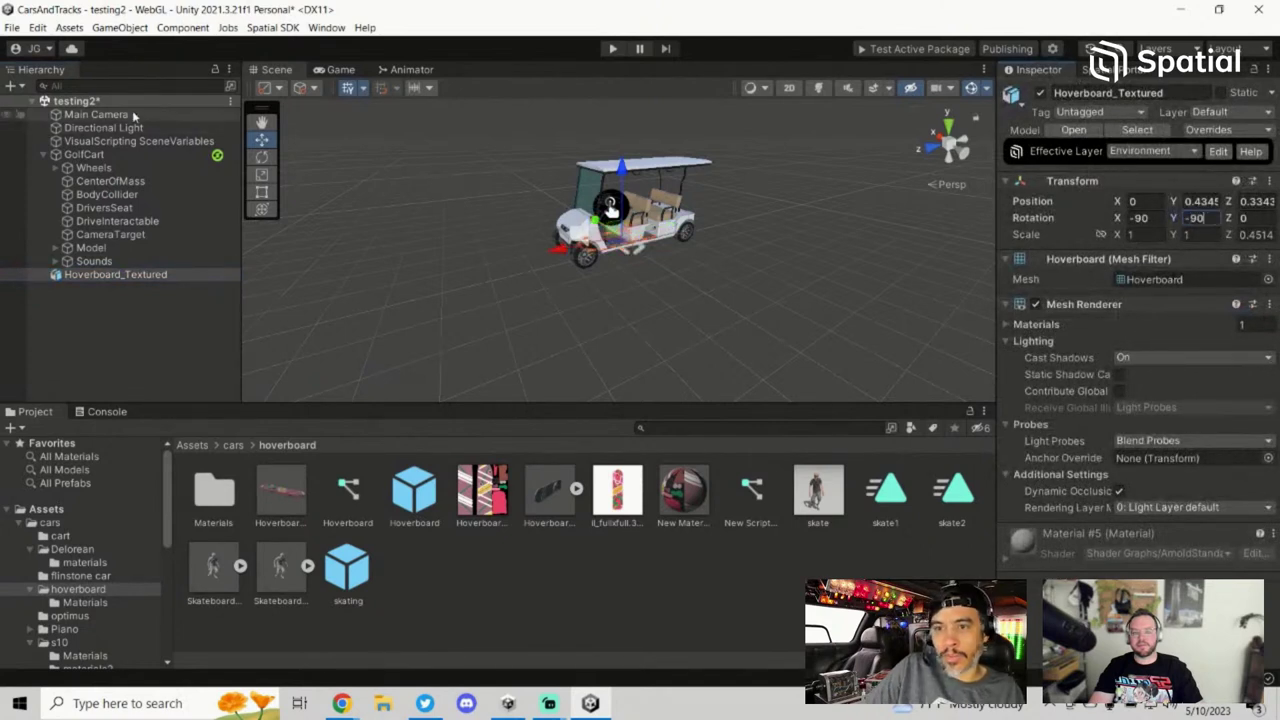
Step: Nest Hoverboard_Textured under GolfCart and delete the cart's original Model object
click(132, 277)
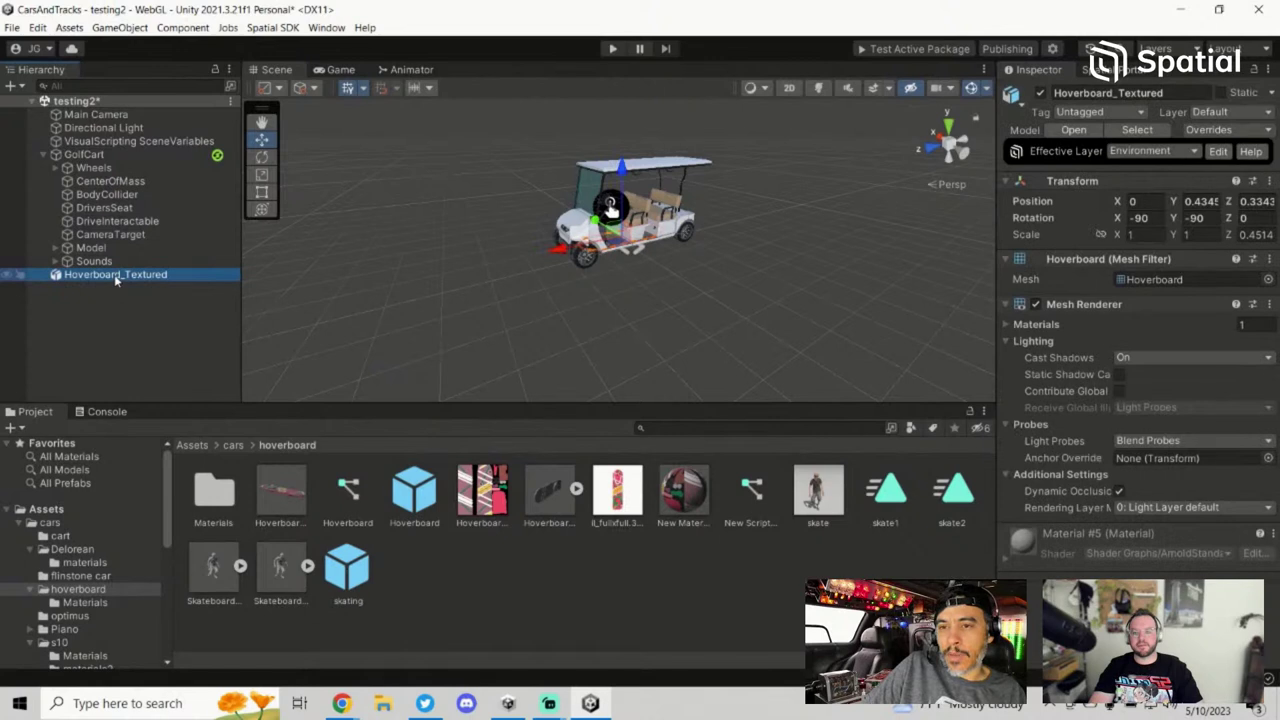
drag(121, 283, 122, 250)
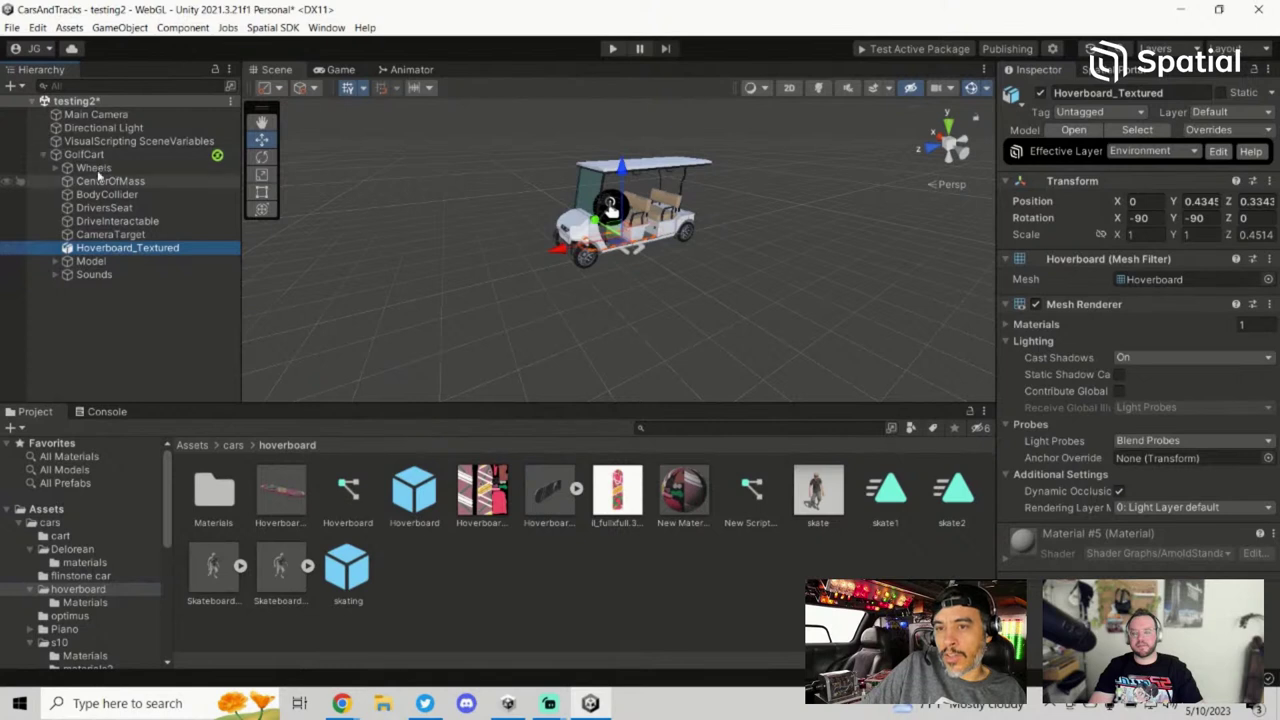
click(92, 261)
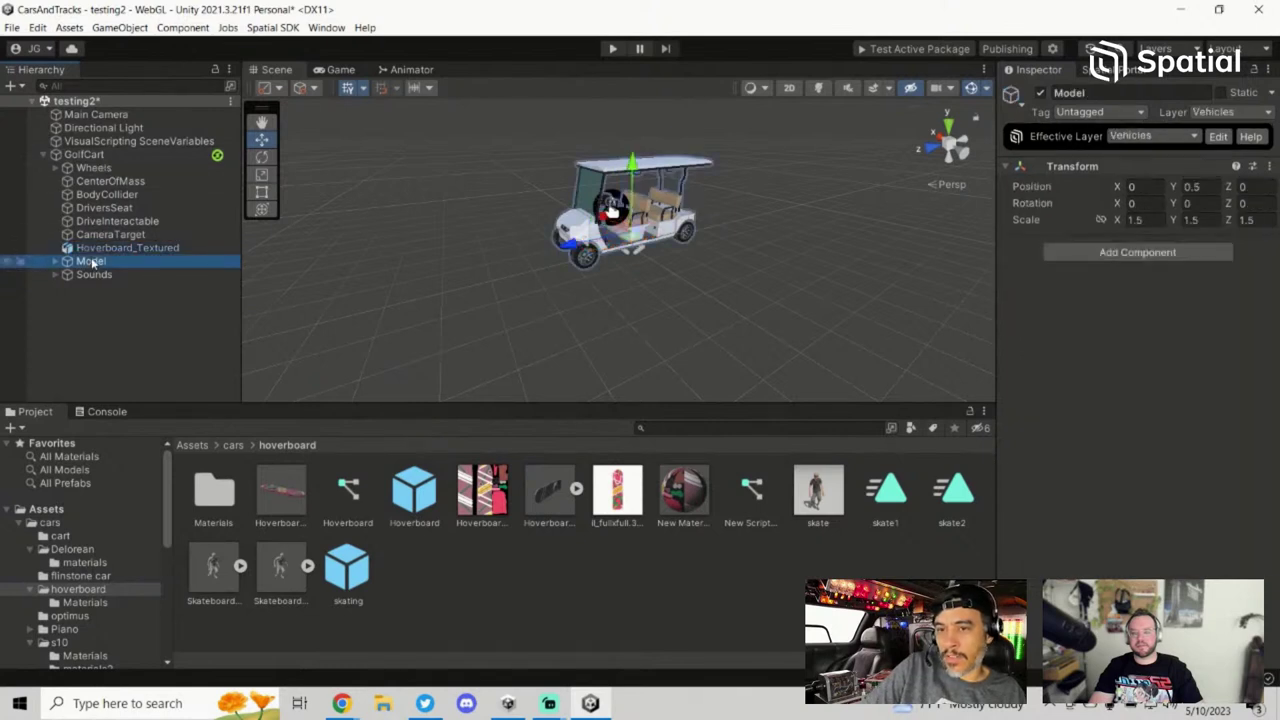
key(Delete)
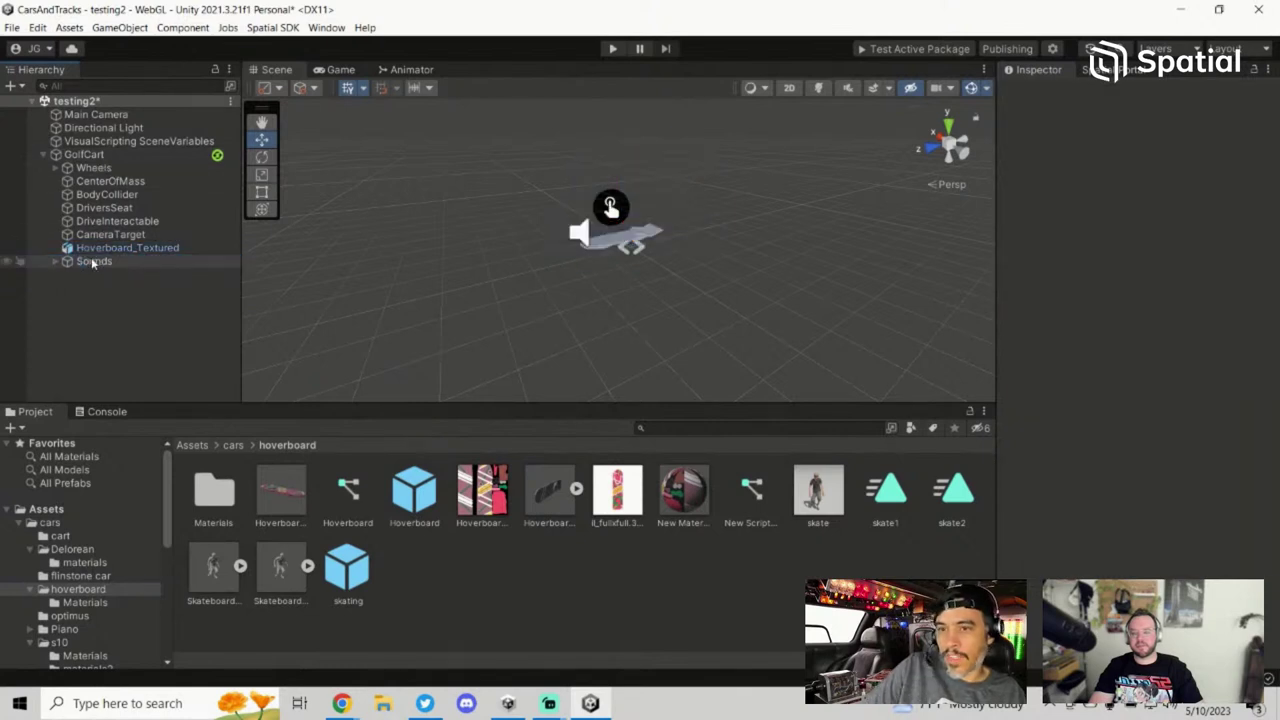
Step: Rename the GolfCart object as Hoverboard
click(95, 155)
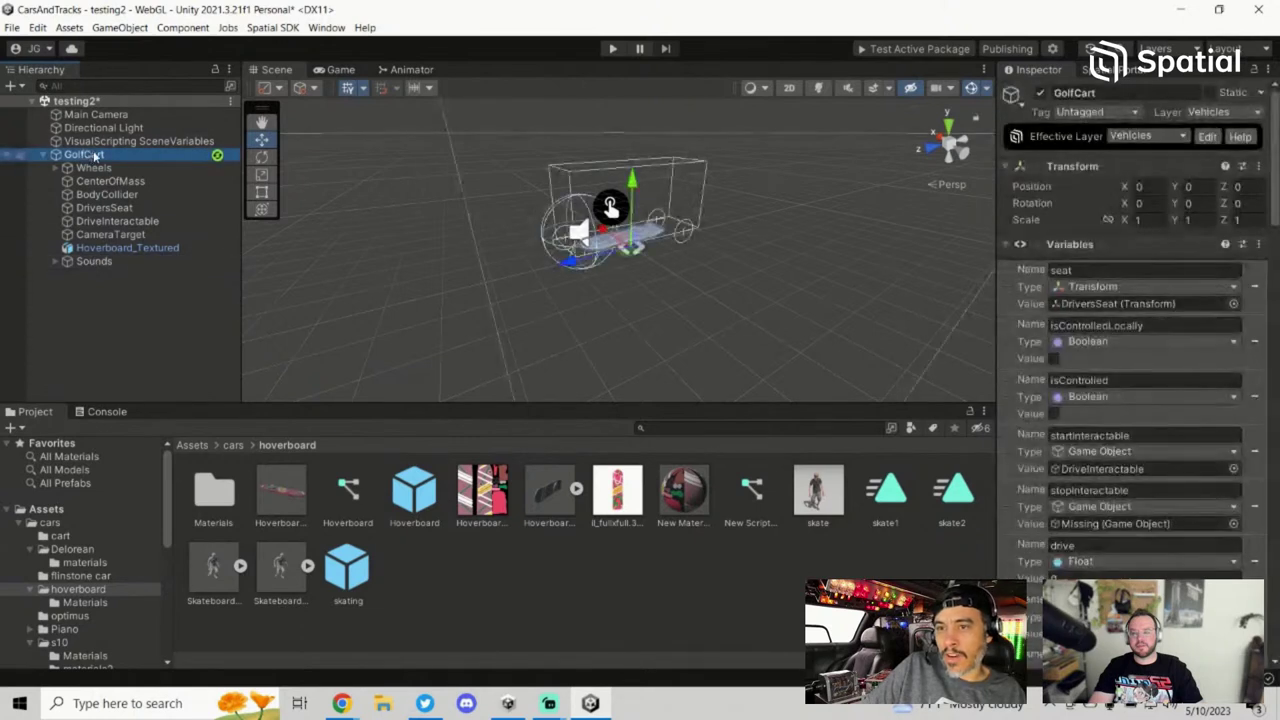
key(F2)
text(Hoverboar)
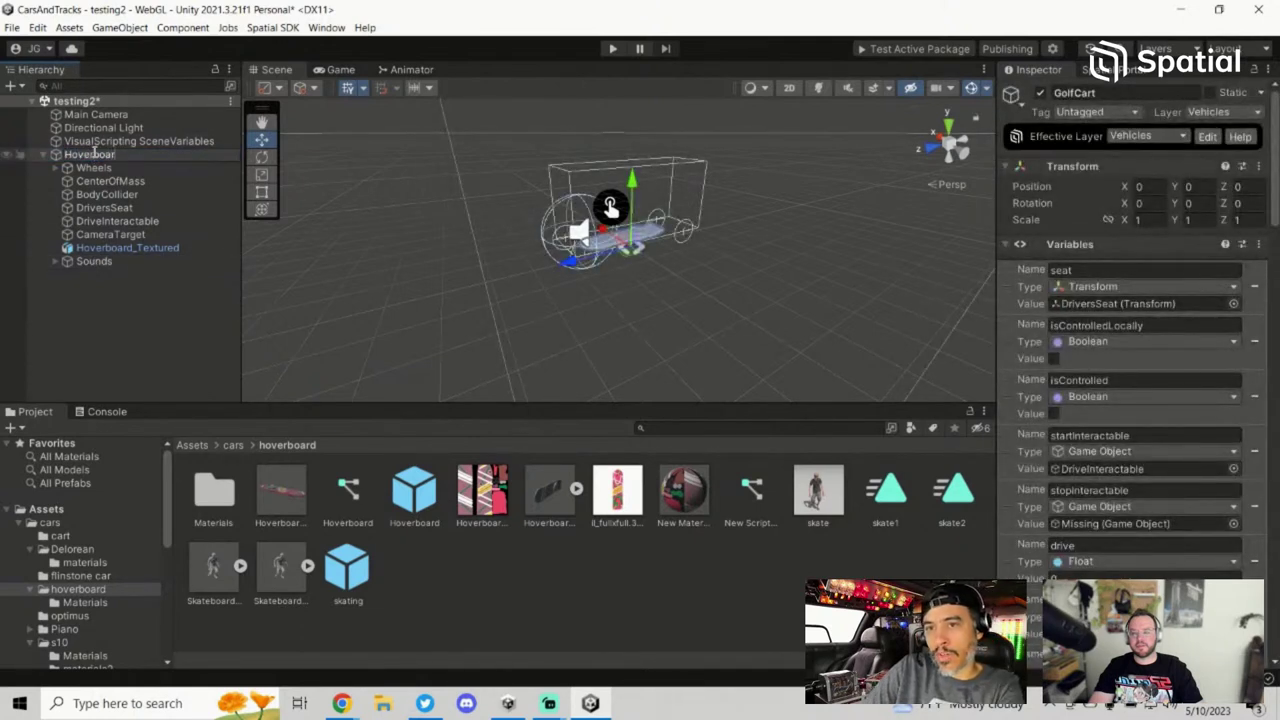
text(d)
key(Return)
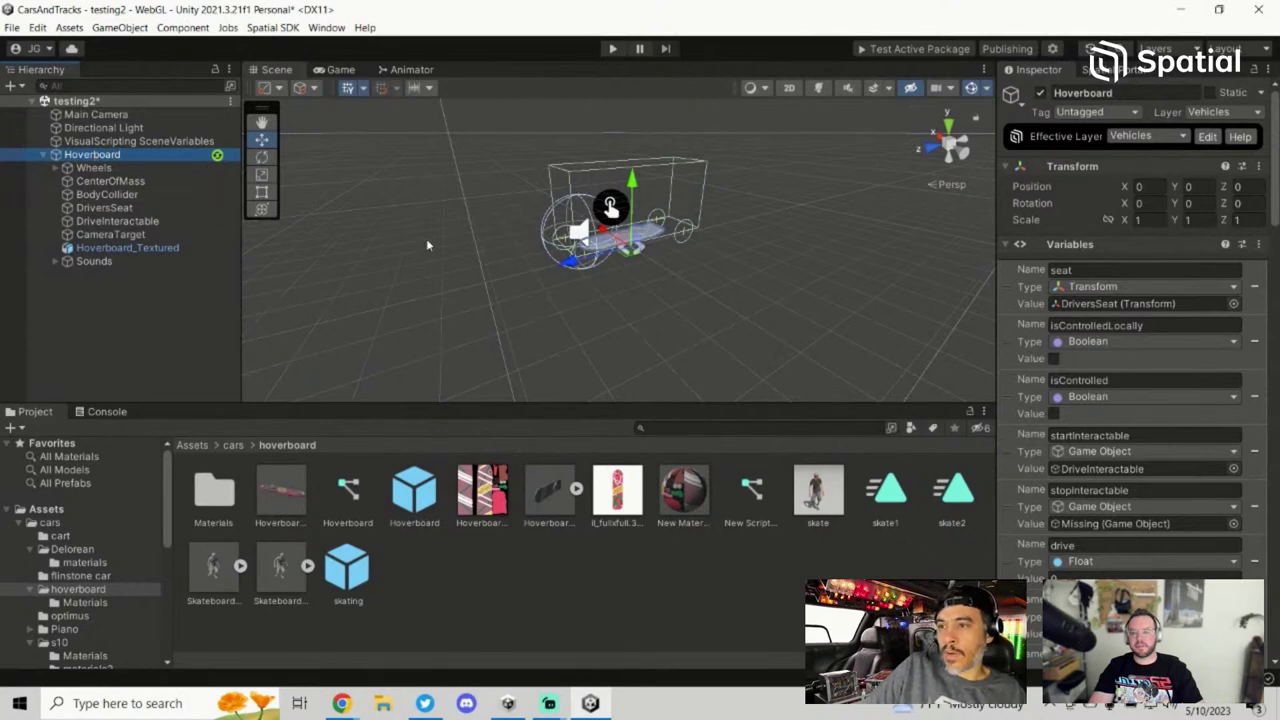
Step: Review the Hoverboard's wheel variables and create an empty child object under Hoverboard_Textured
scroll(426, 245, up, 5)
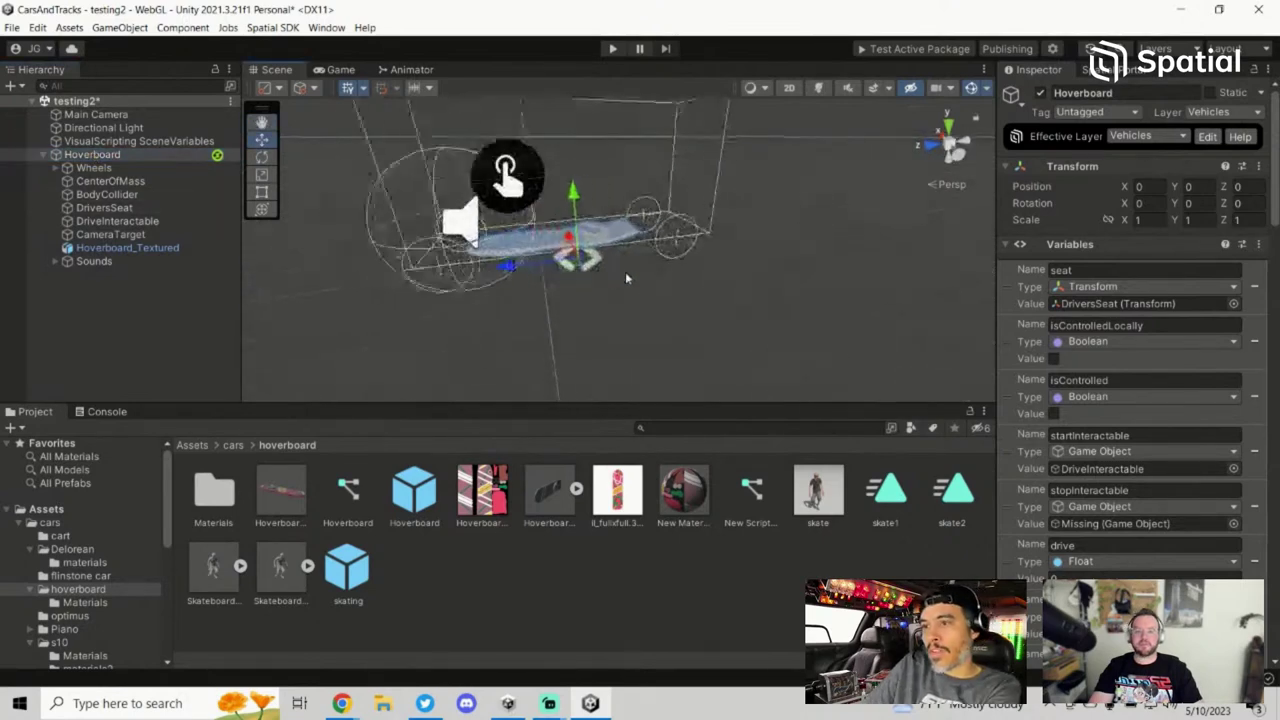
scroll(638, 281, up, 3)
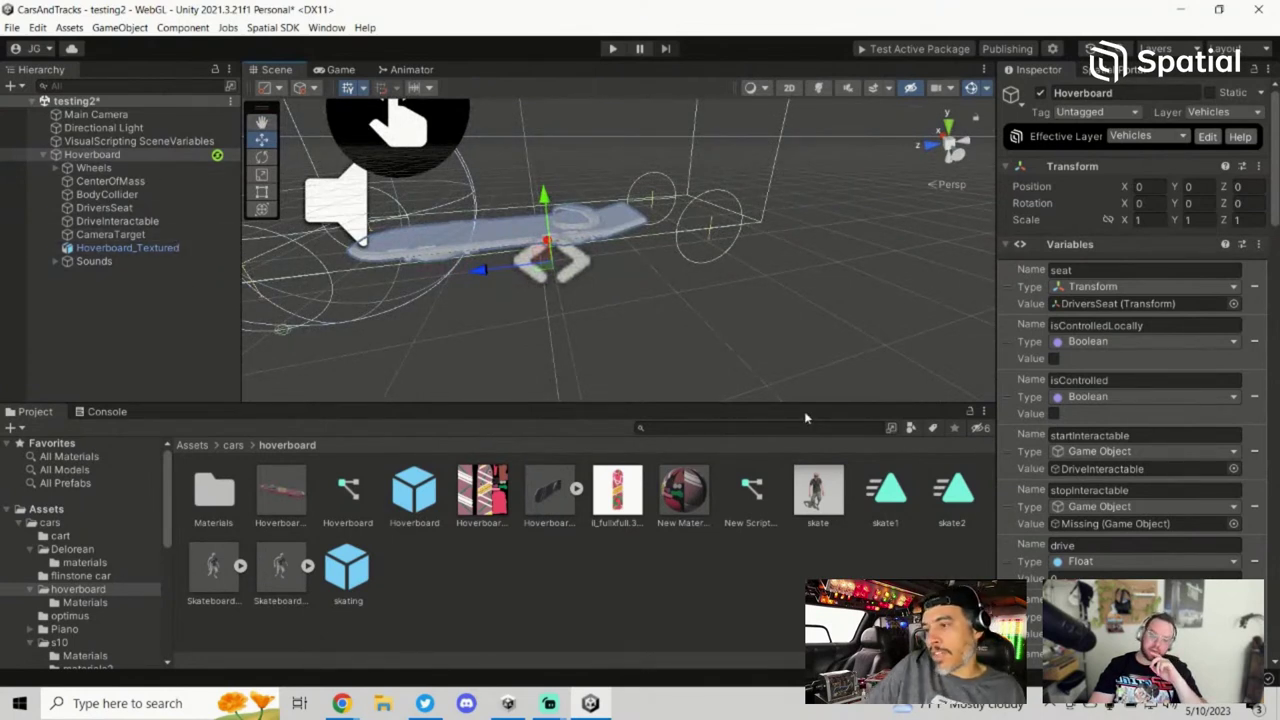
scroll(1215, 507, down, 10)
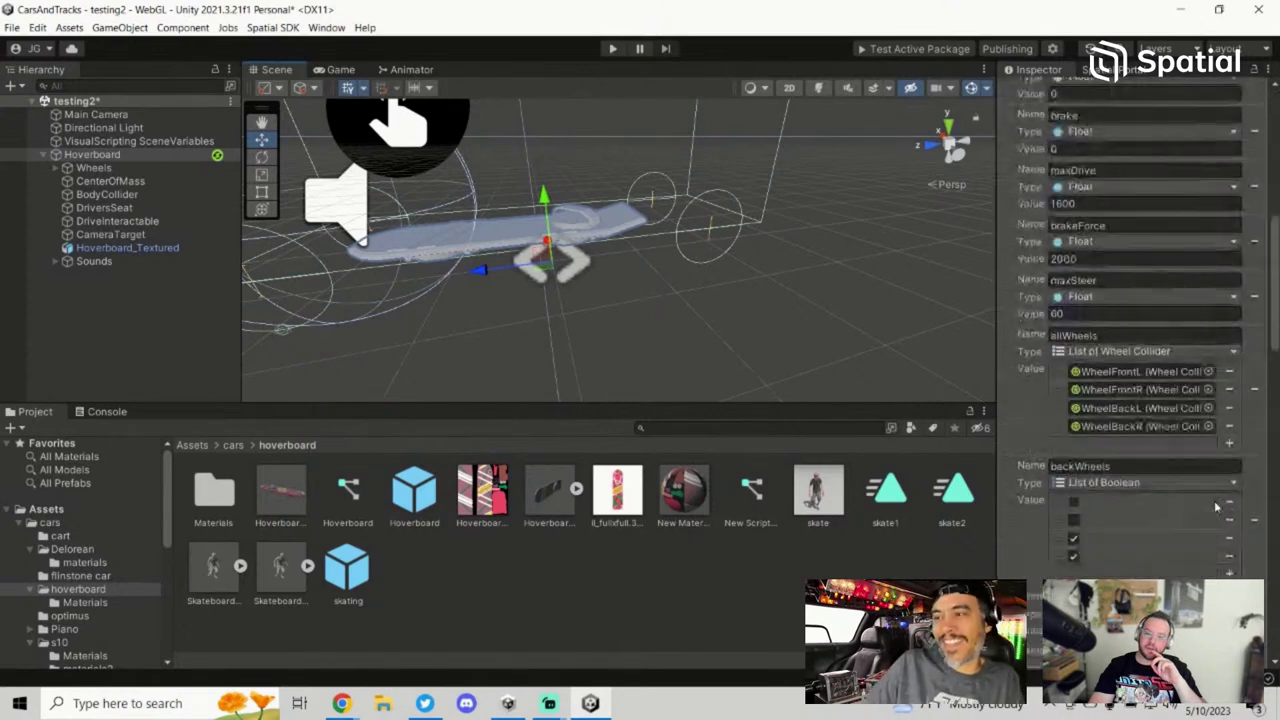
scroll(1215, 507, down, 5)
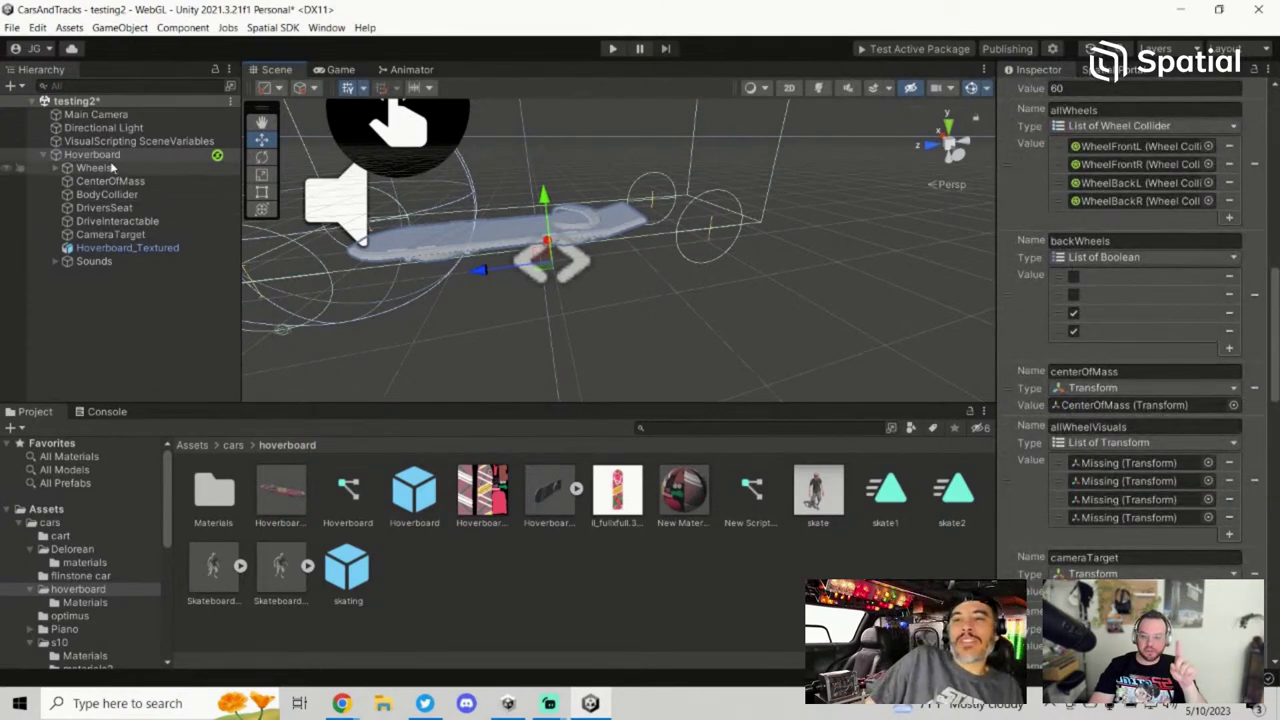
click(110, 247)
right_click(110, 247)
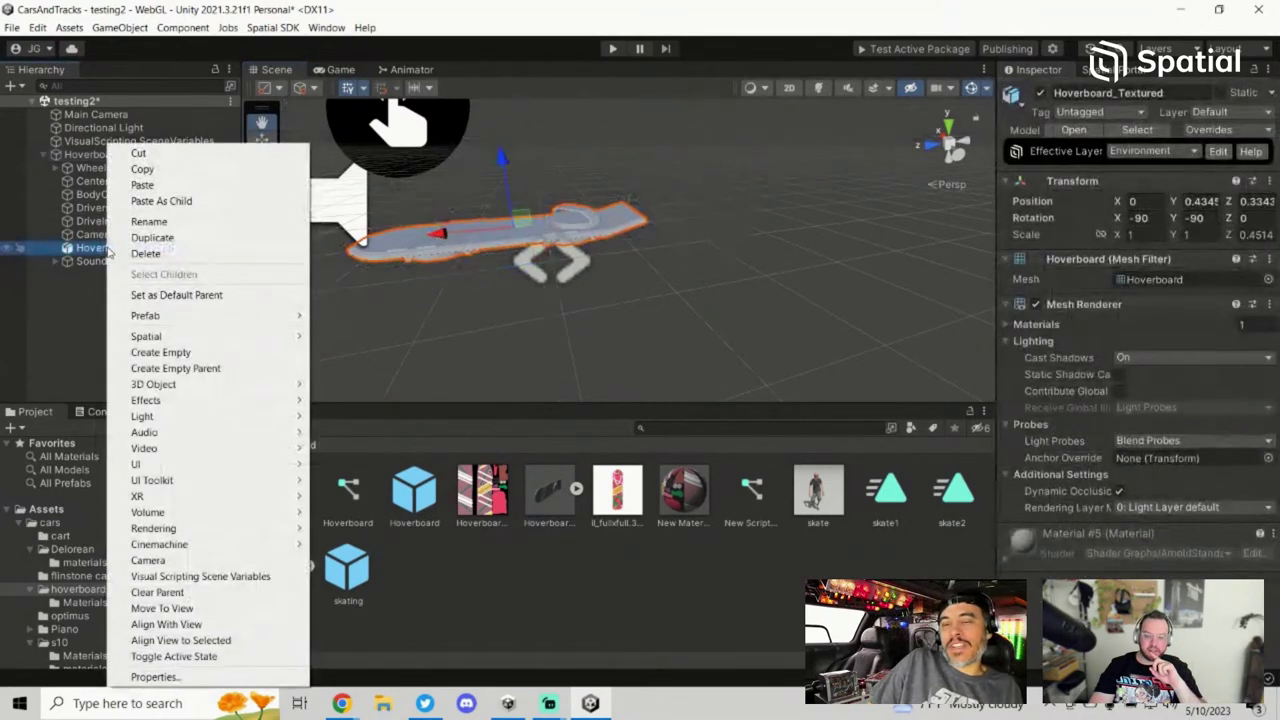
click(201, 356)
click(152, 276)
click(152, 262)
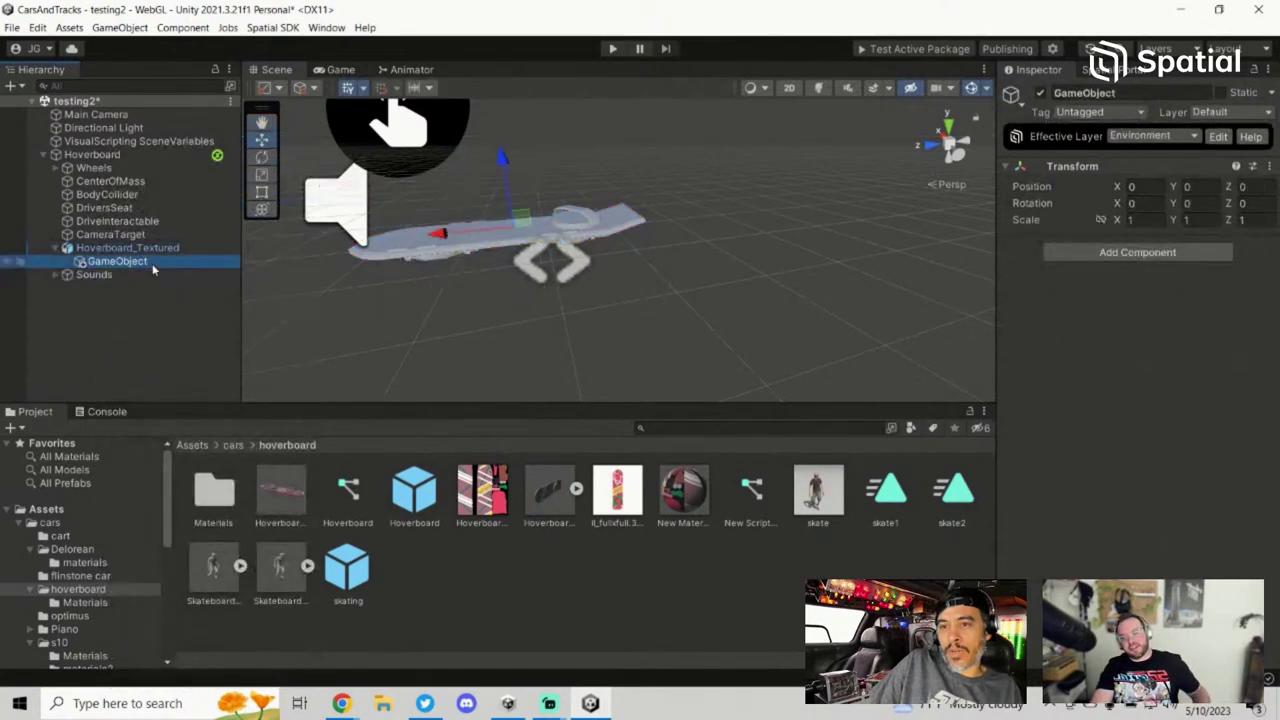
Step: Duplicate the empty child of Hoverboard_Textured three times
click(158, 274)
click(163, 262)
key(ctrl+d)
key(ctrl+d)
key(ctrl+d)
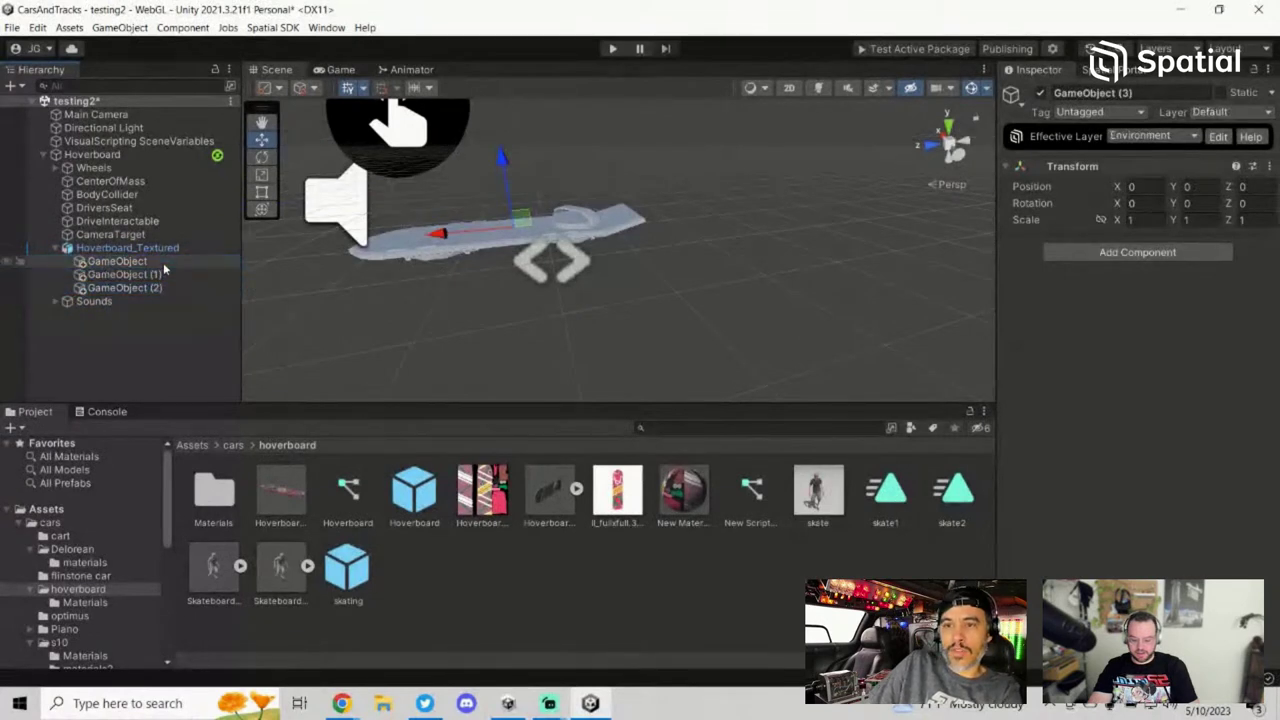
Step: Rename the first two empty objects under Hoverboard_Textured as FL and FR
click(143, 262)
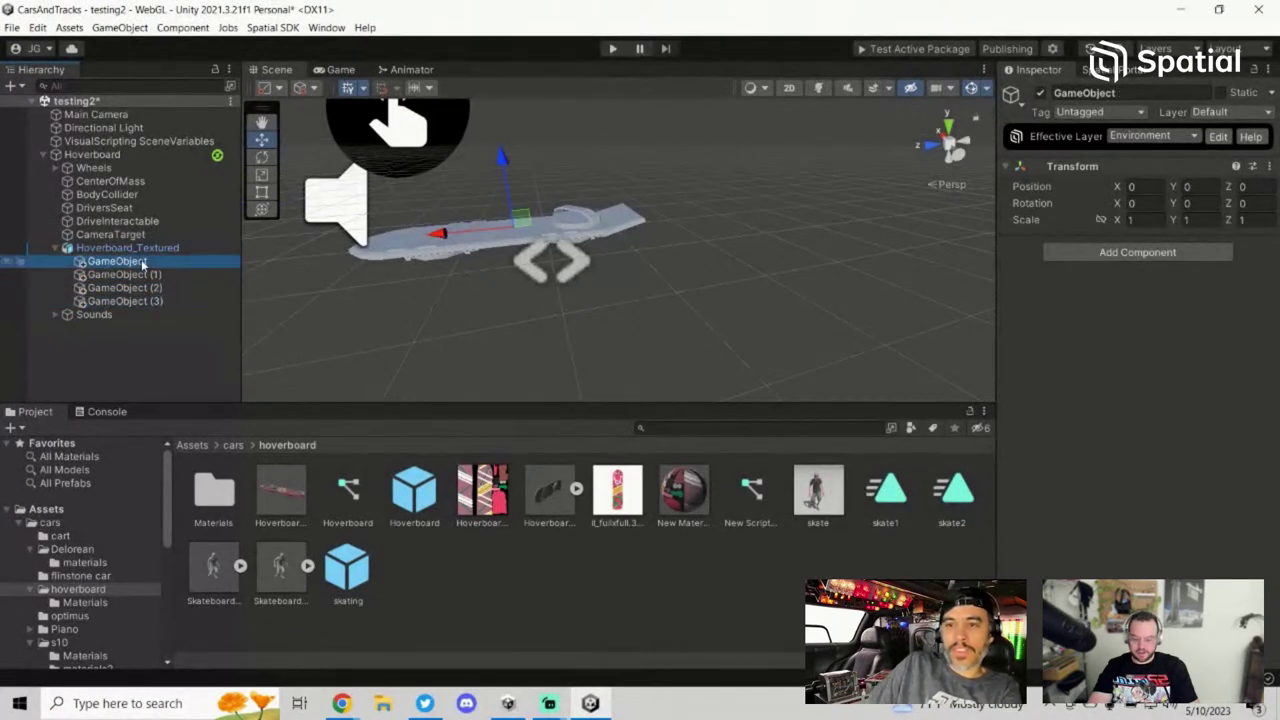
key(F2)
text(FL)
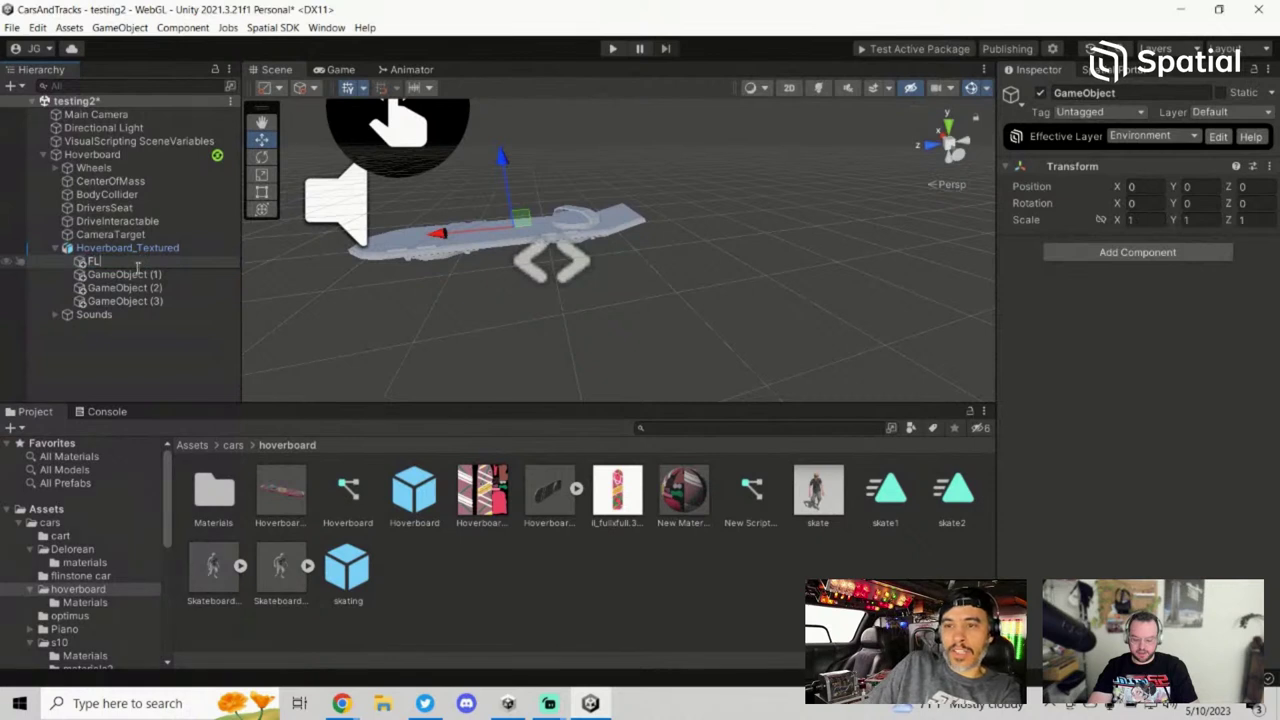
click(135, 275)
key(F2)
text(FR)
key(Return)
Step: Rename the remaining two empty objects under Hoverboard_Textured as BL and BR
click(125, 288)
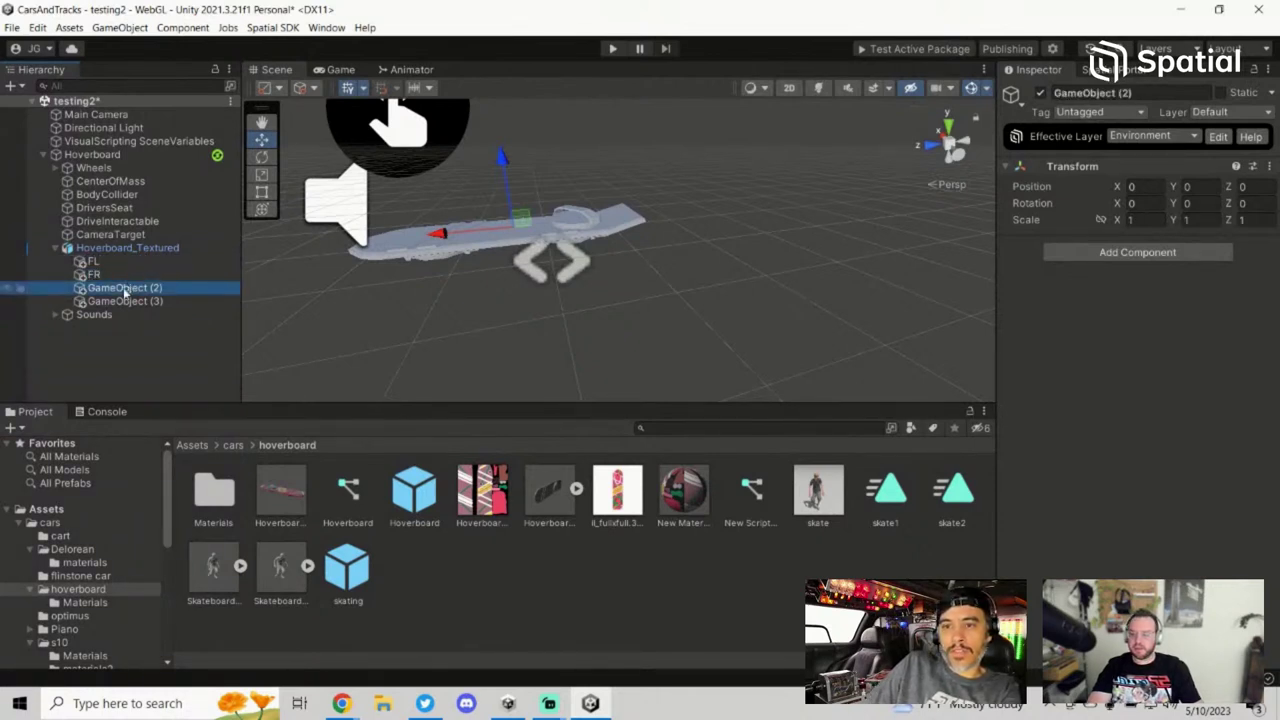
key(F2)
text(BL)
key(Return)
click(121, 301)
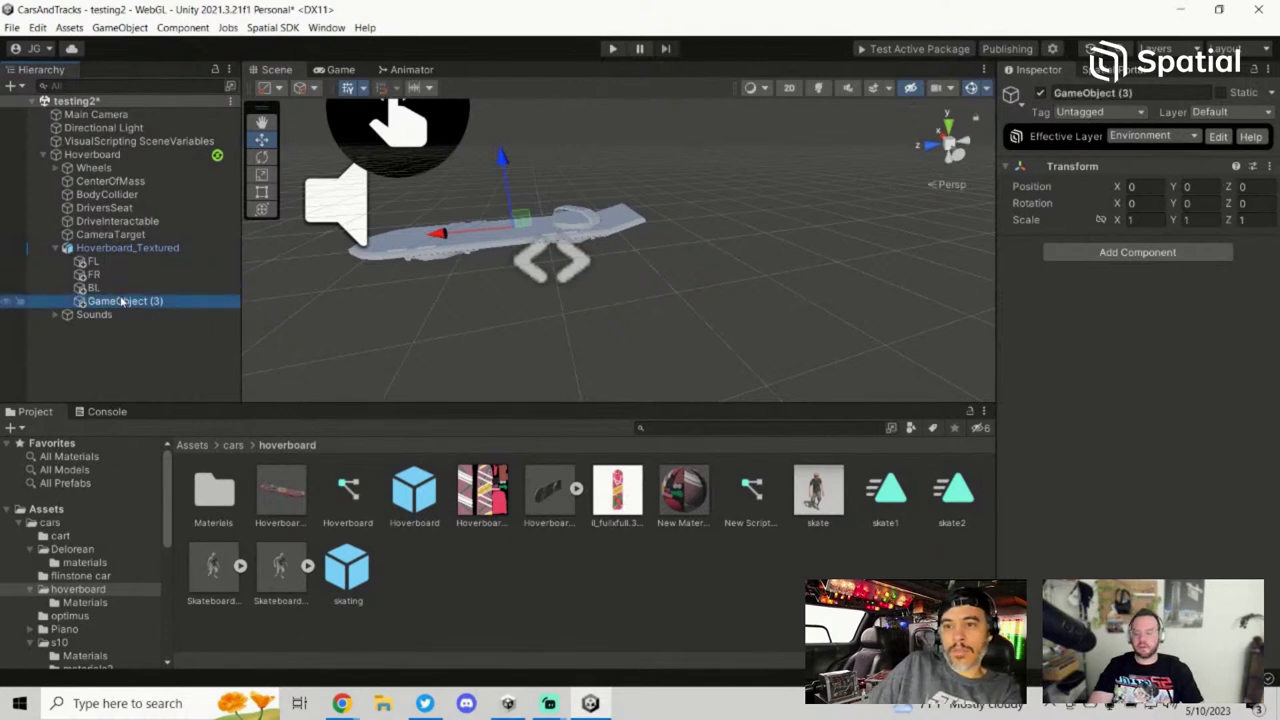
key(F2)
text(BR)
key(Return)
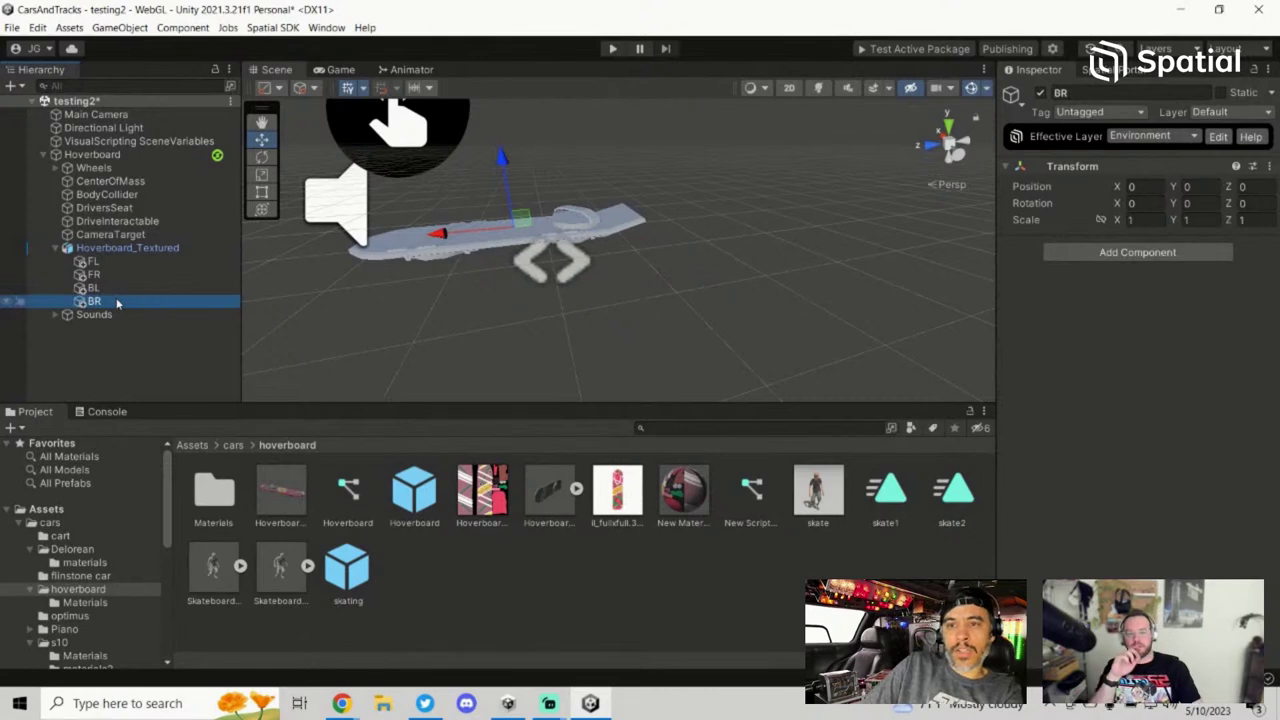
Step: Assign FL, FR, BL and BR, in that order, to the Hoverboard's allWheelVisuals list
click(100, 155)
scroll(1277, 313, down, 5)
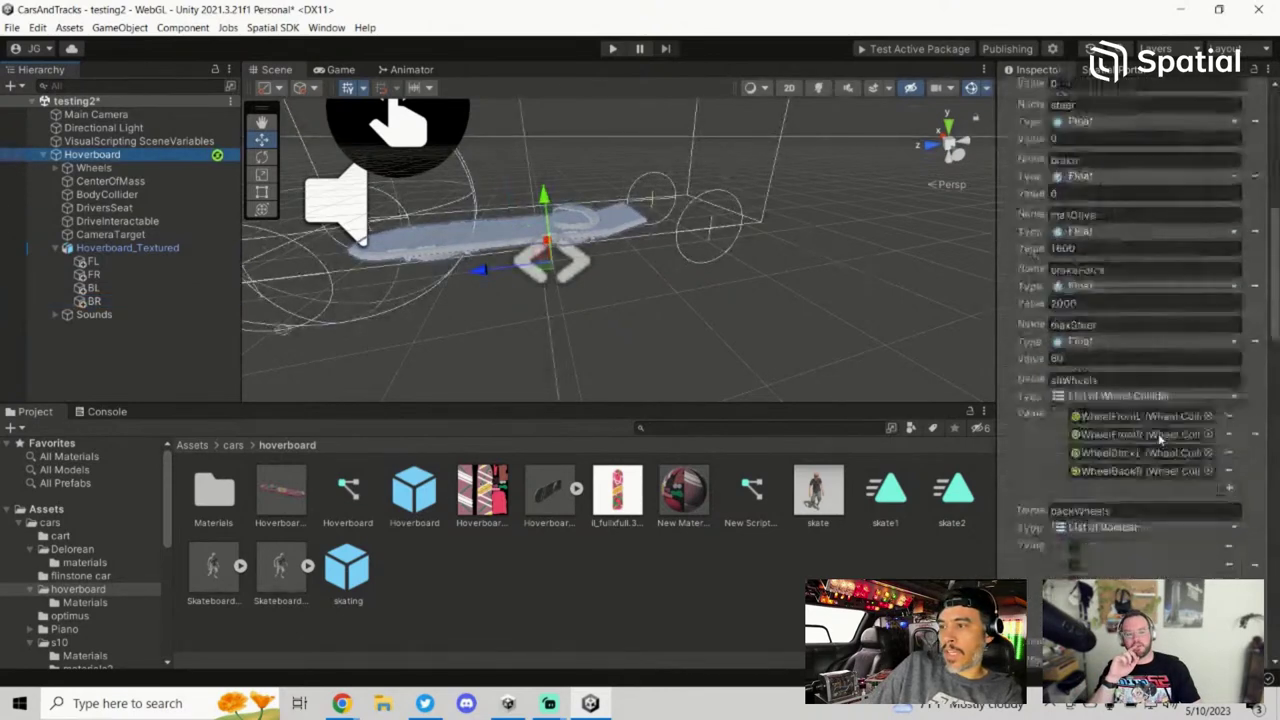
scroll(1053, 383, down, 5)
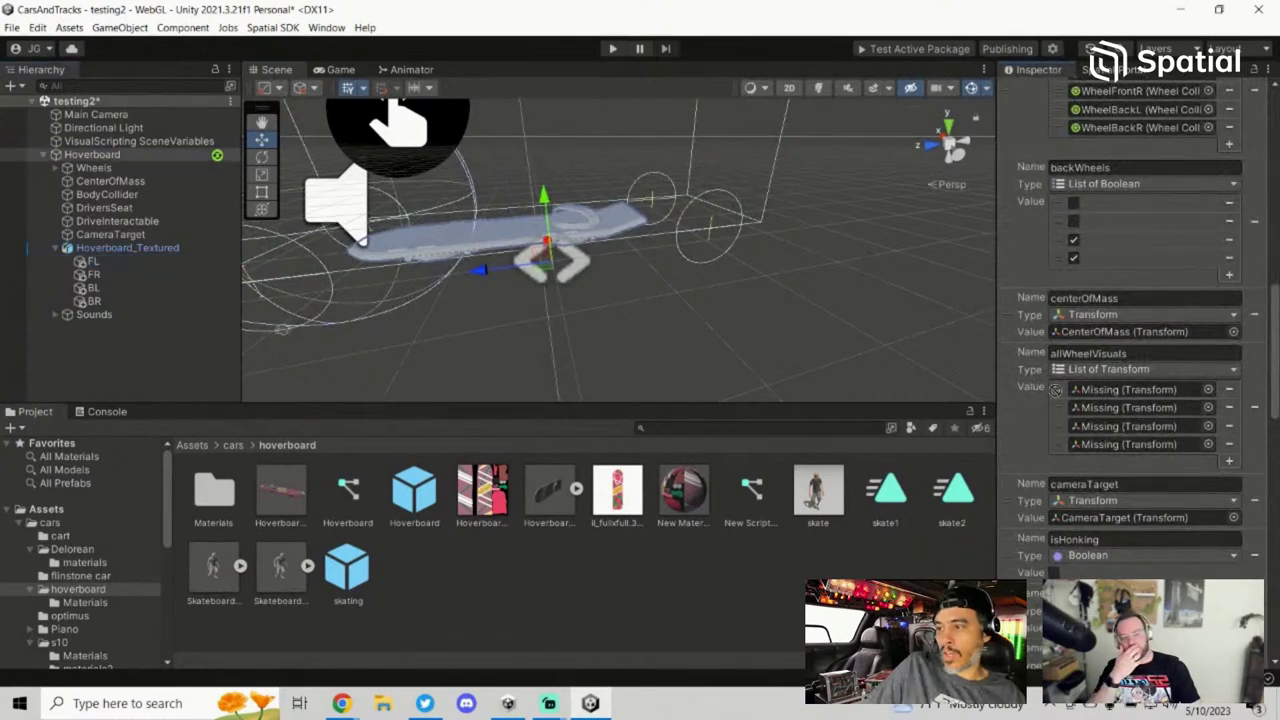
drag(92, 261, 1150, 408)
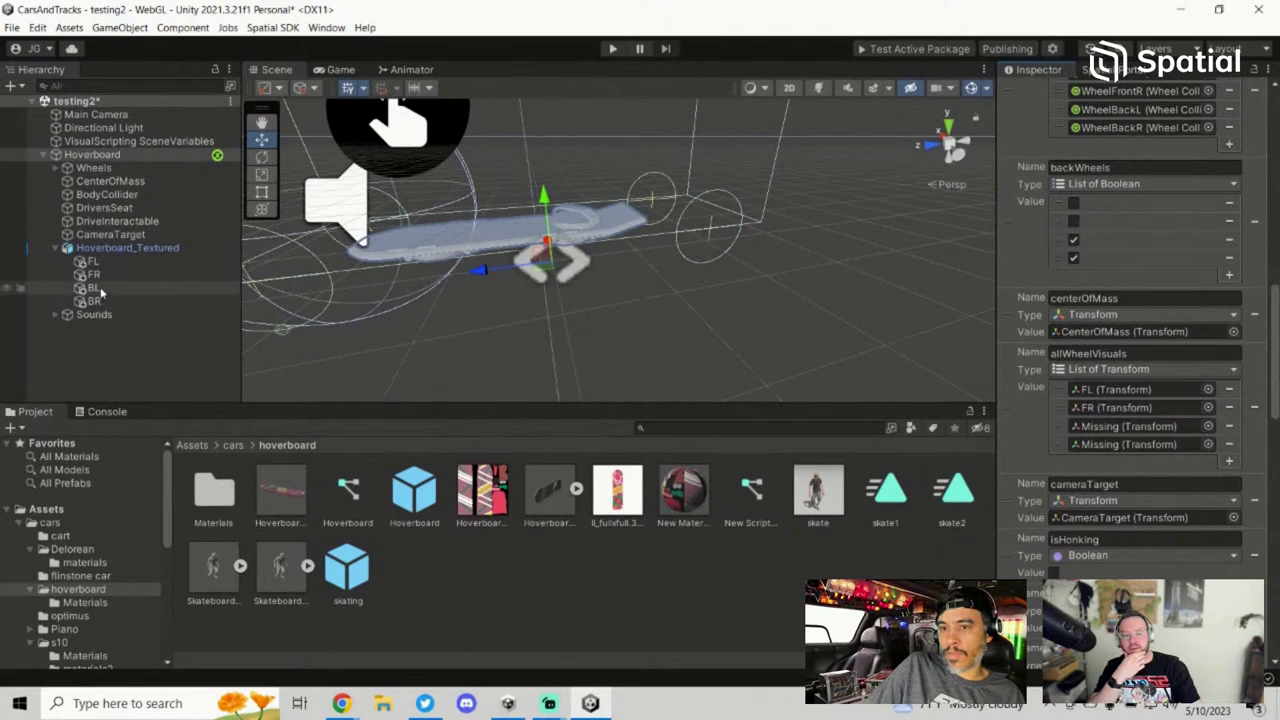
drag(925, 393, 1130, 428)
drag(160, 301, 1110, 446)
scroll(1110, 300, up, 3)
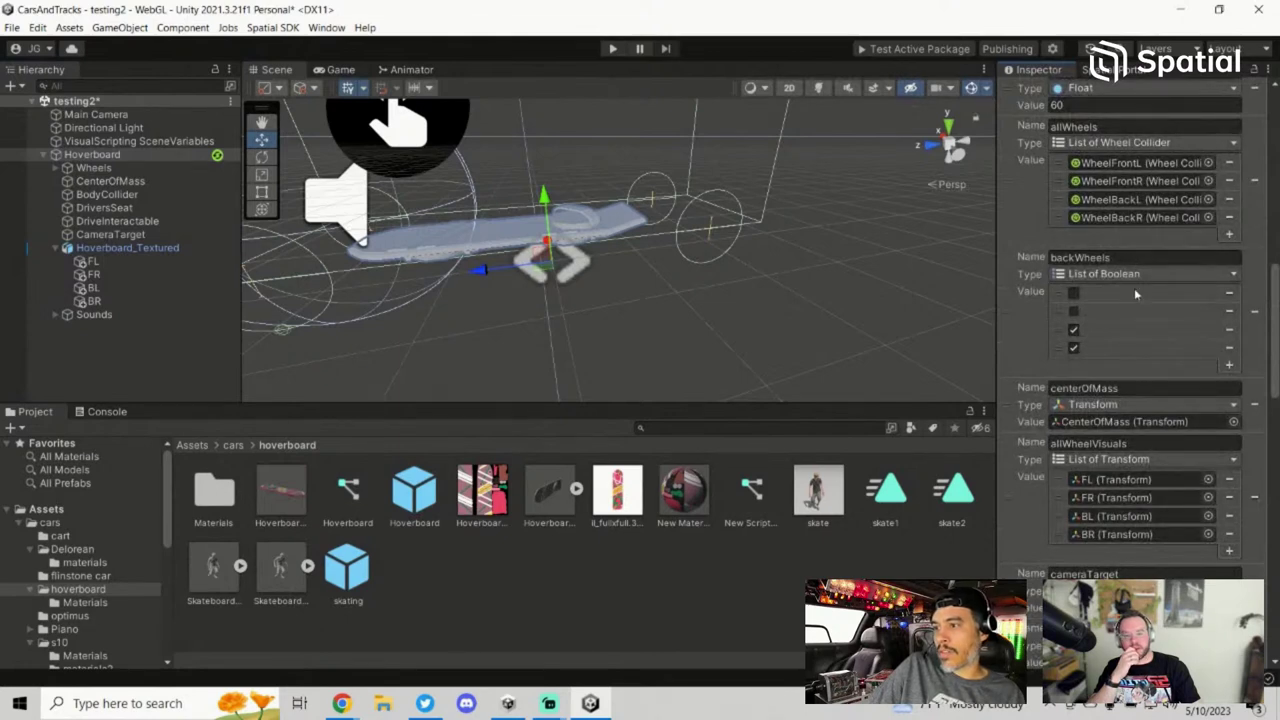
Step: Save the Hoverboard from the scene as a new prefab in the hoverboard folder and assign it as the active package's prefab
scroll(1162, 390, down, 1)
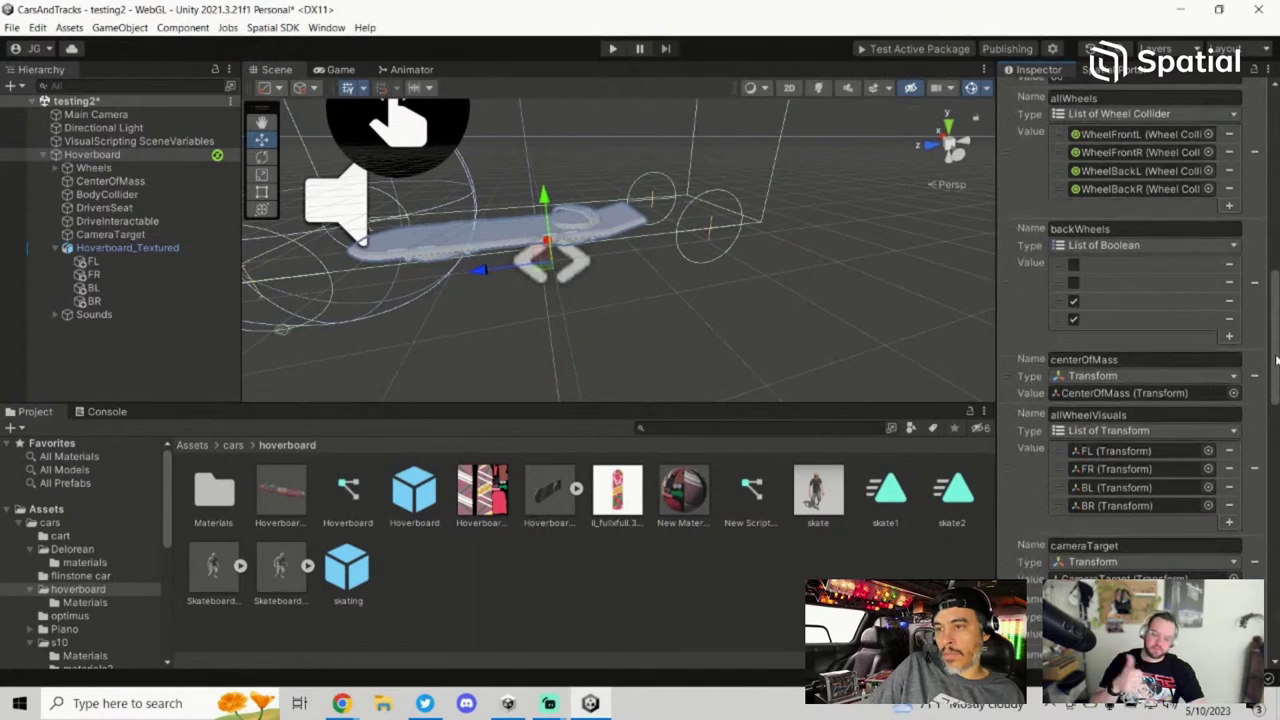
scroll(1113, 453, down, 6)
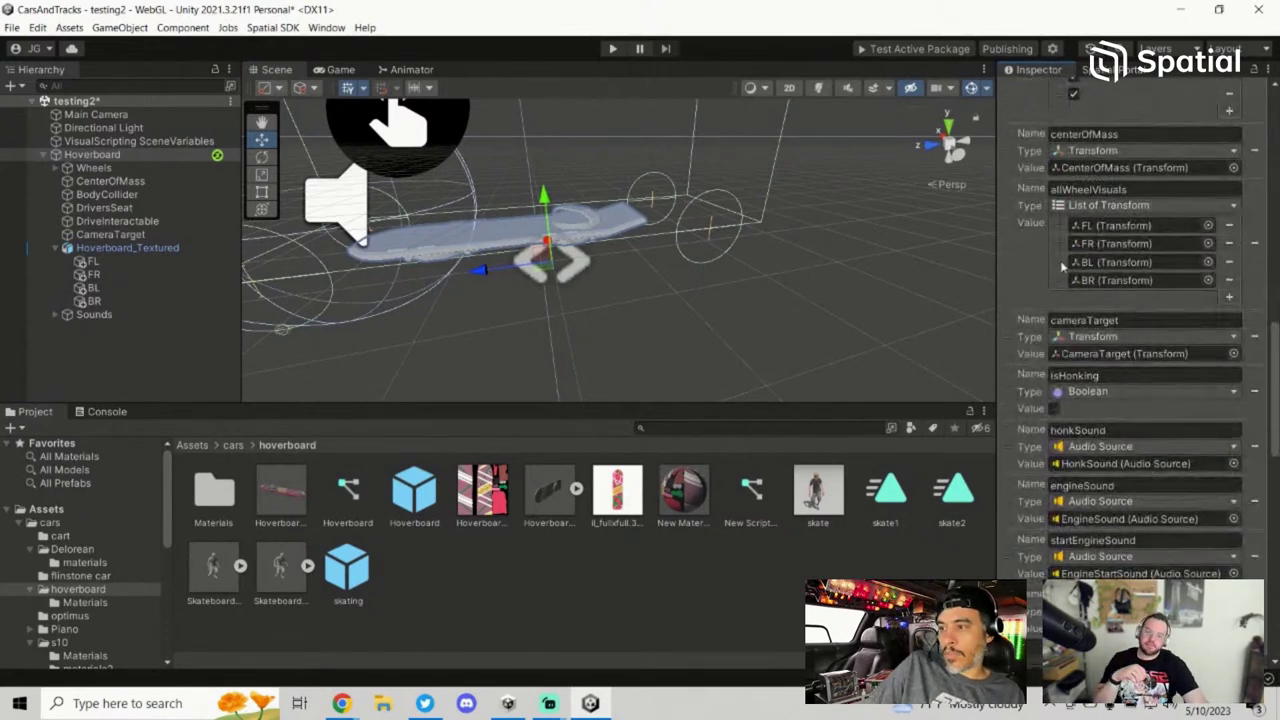
click(161, 156)
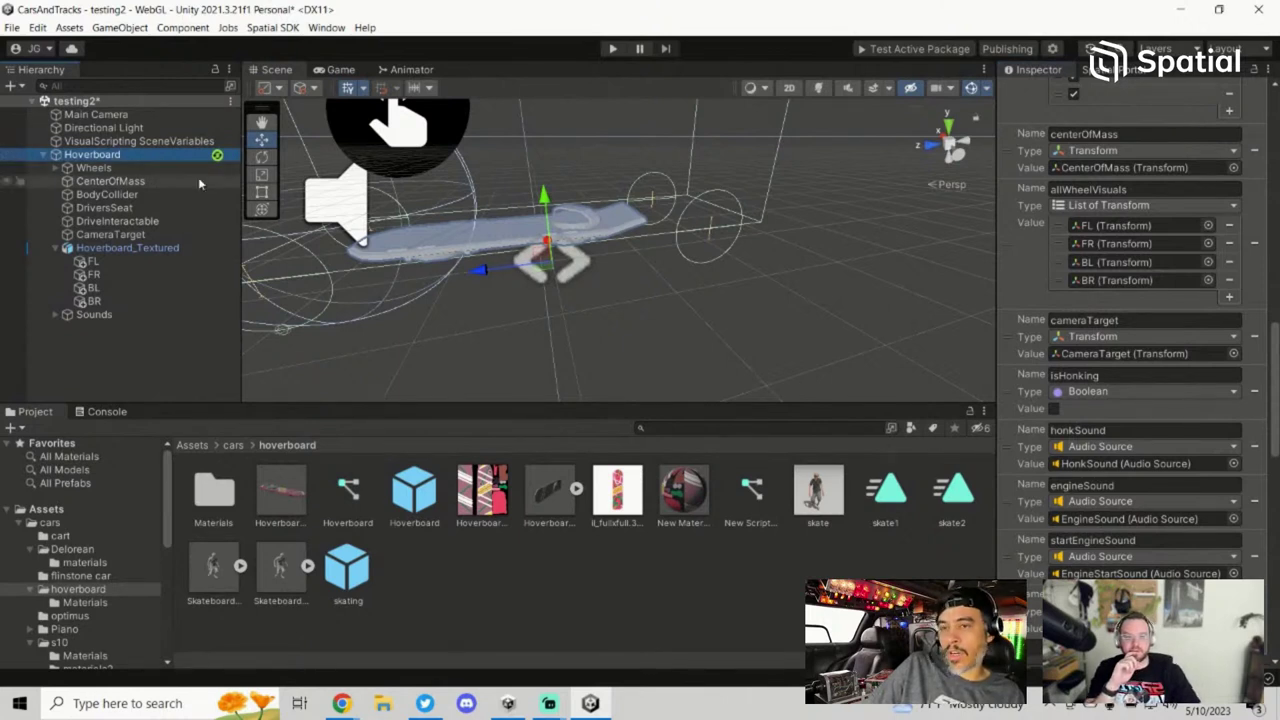
drag(113, 158, 455, 600)
click(1095, 69)
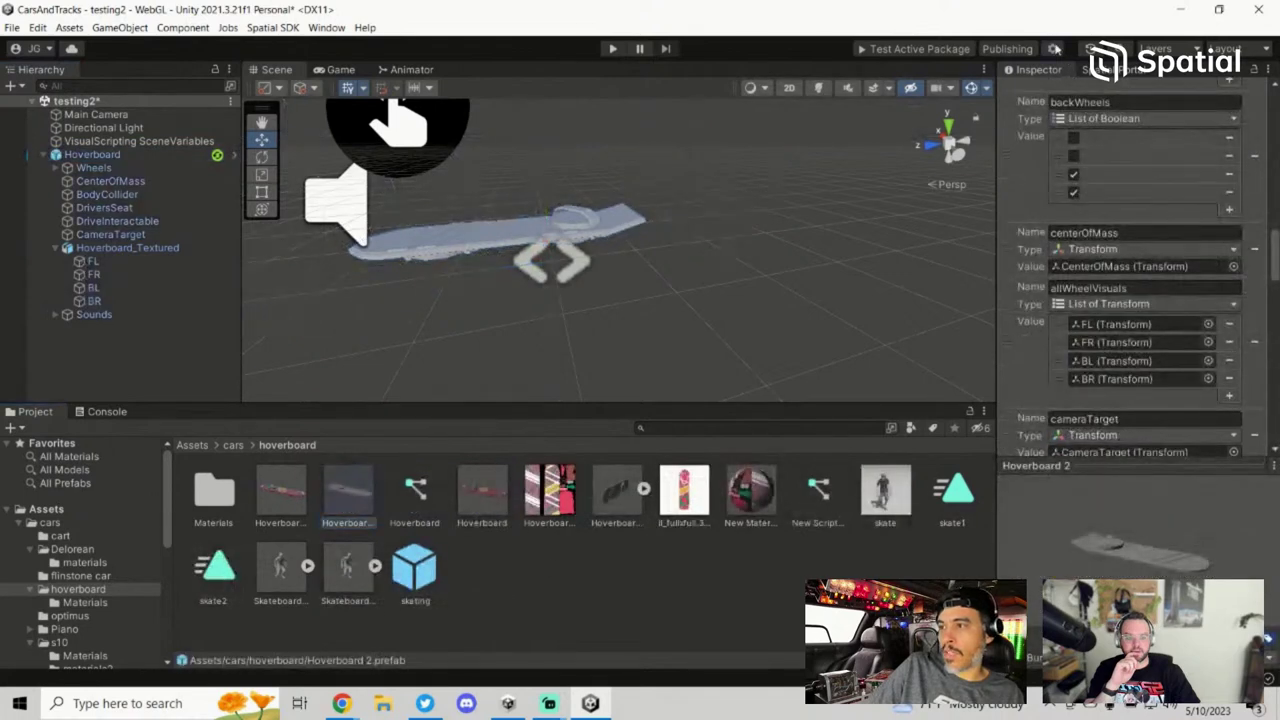
drag(358, 508, 1190, 389)
Step: Add the Prefab Object component to the Hoverboard 2 prefab and open that prefab for editing
click(1040, 69)
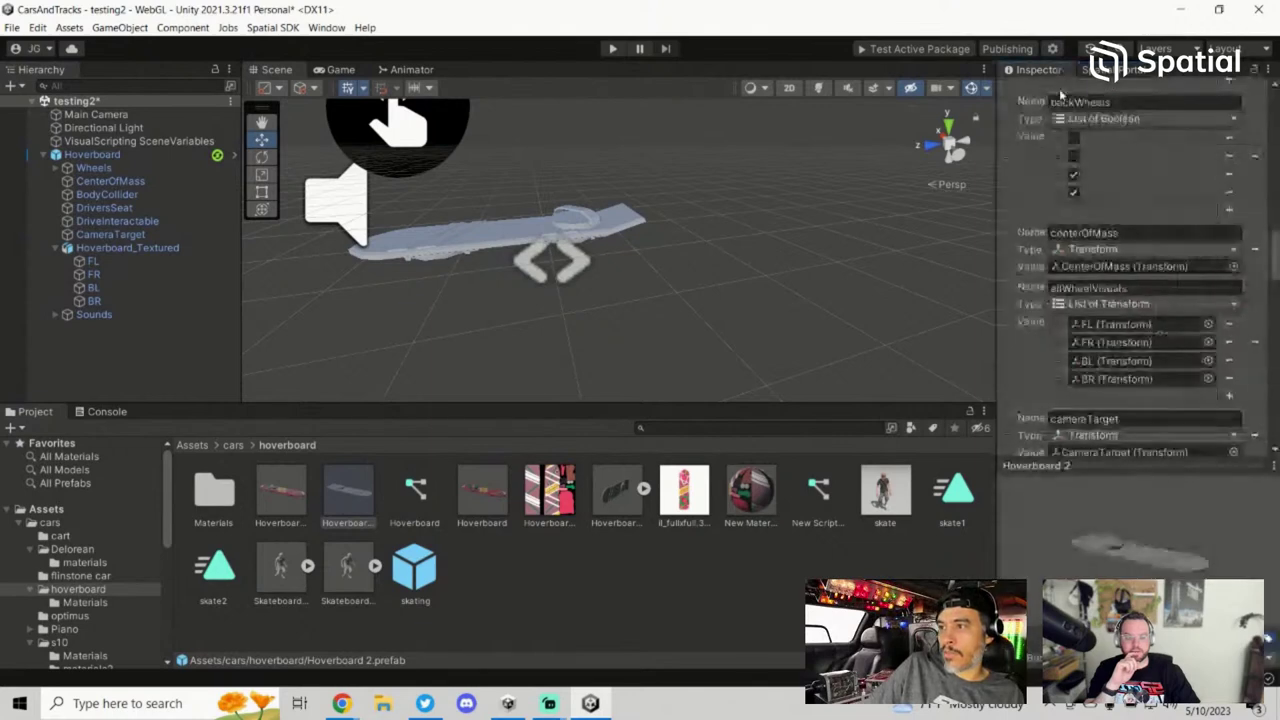
scroll(1142, 445, down, 10)
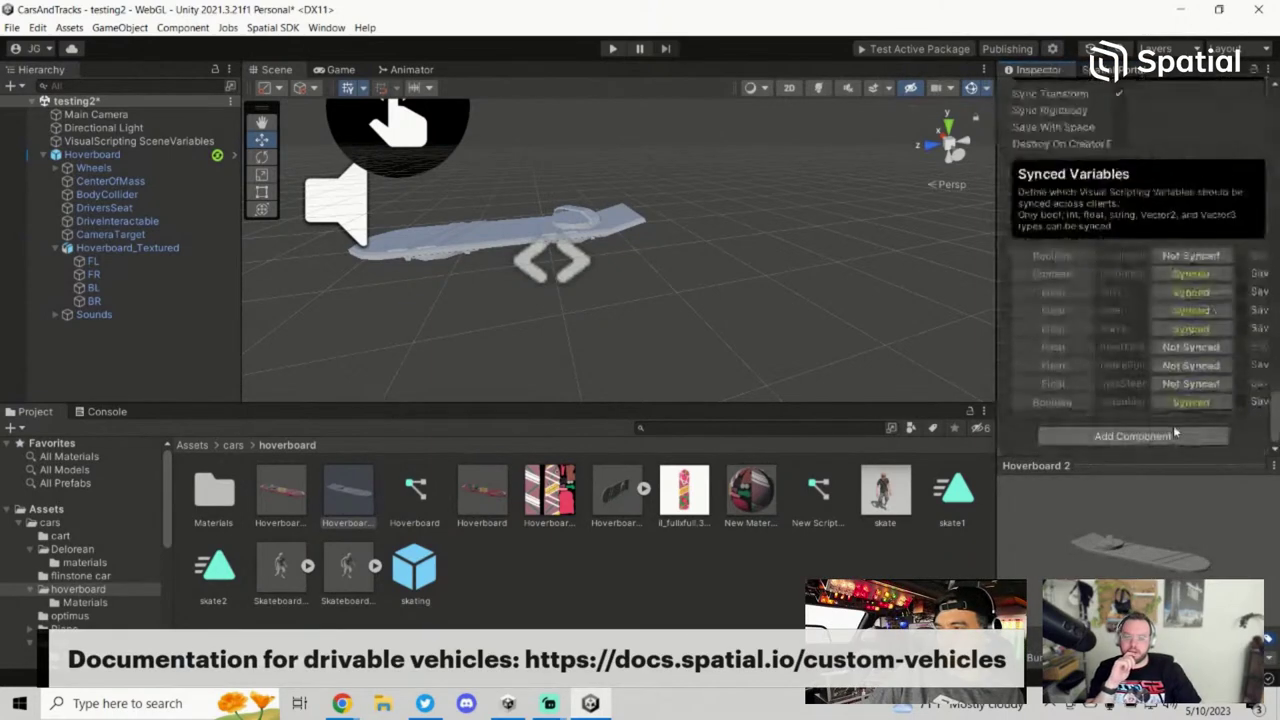
click(1141, 437)
click(1103, 471)
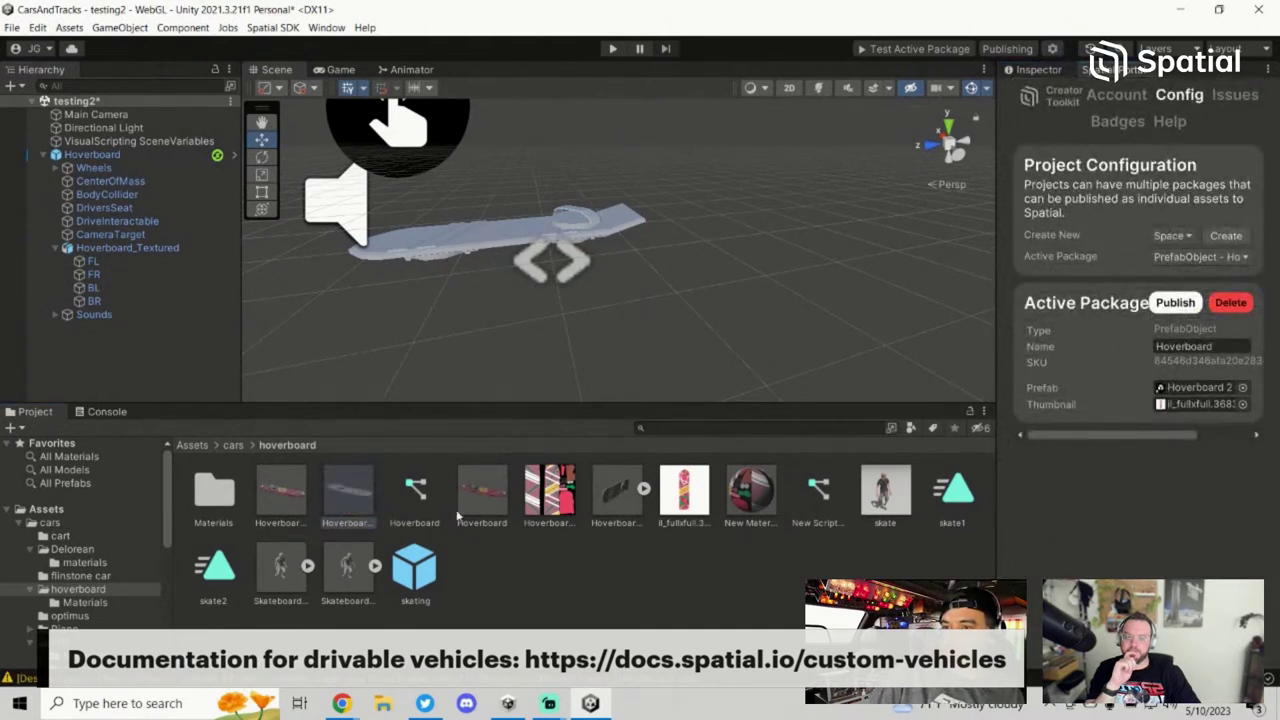
double_click(350, 488)
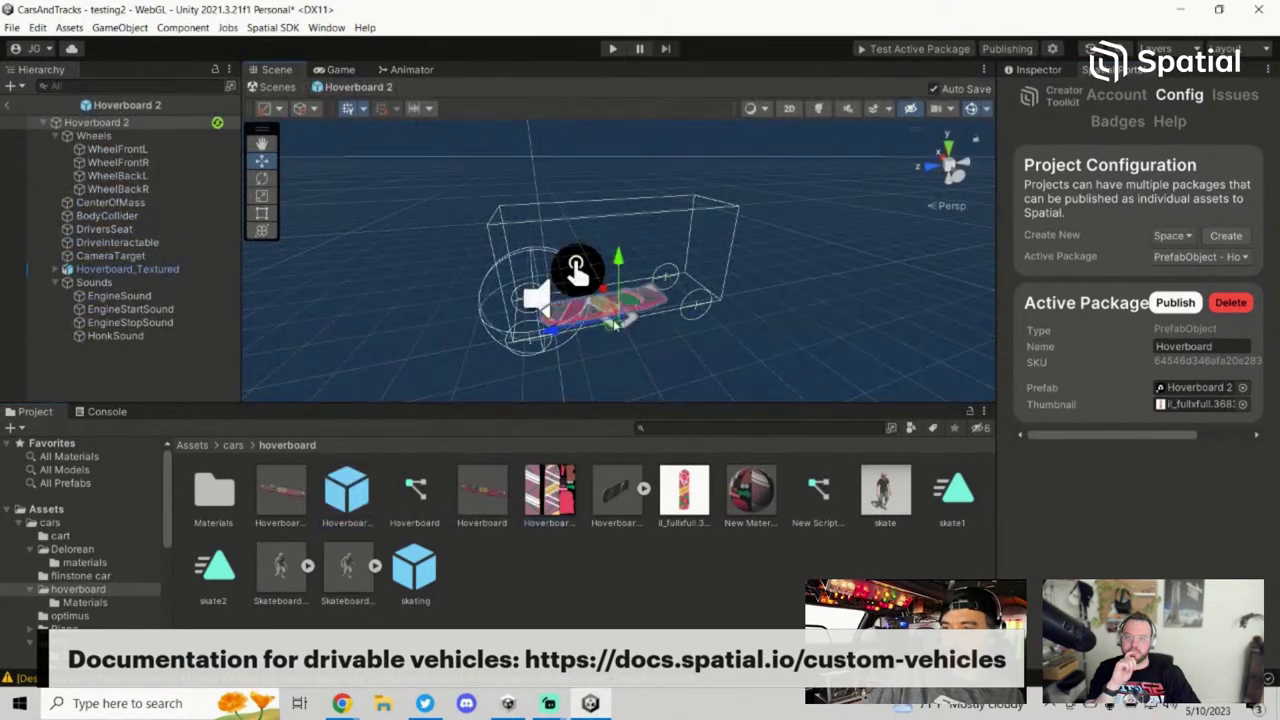
click(1040, 70)
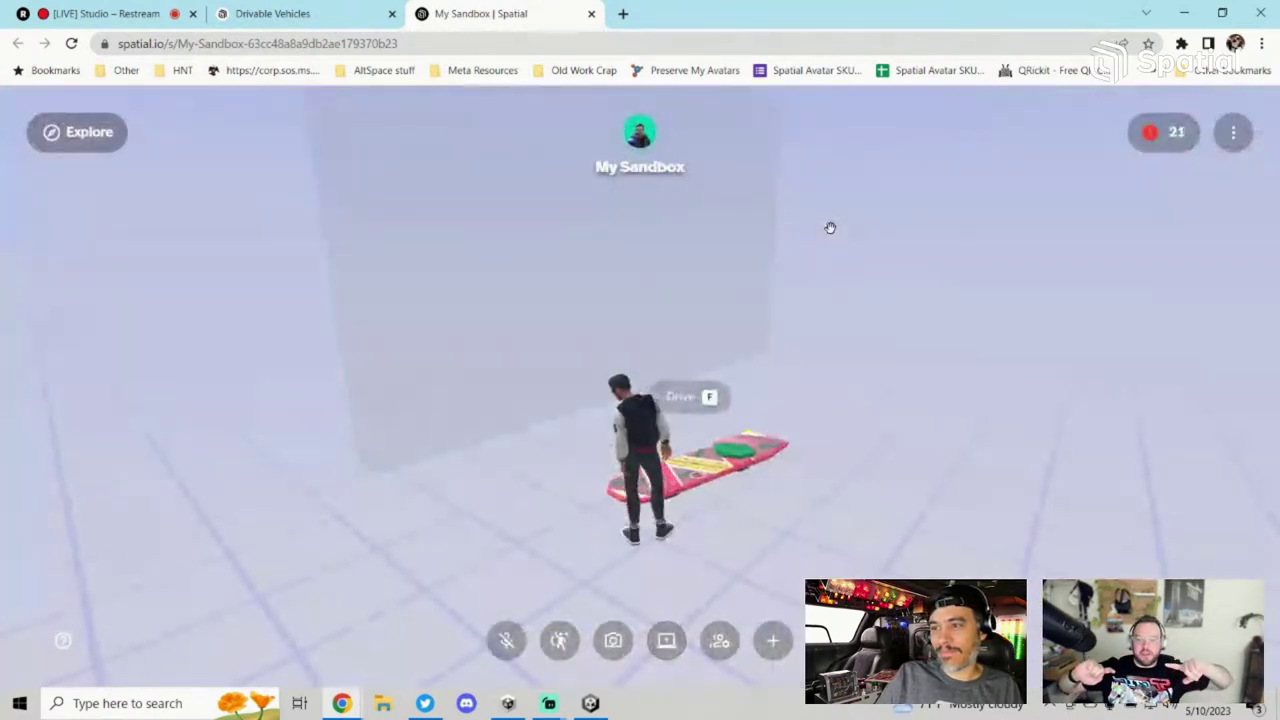
Step: Test-drive the hoverboard around My Sandbox in Spatial, steering both ways, and close the sandbox
key(a)
key(w)
key(w)
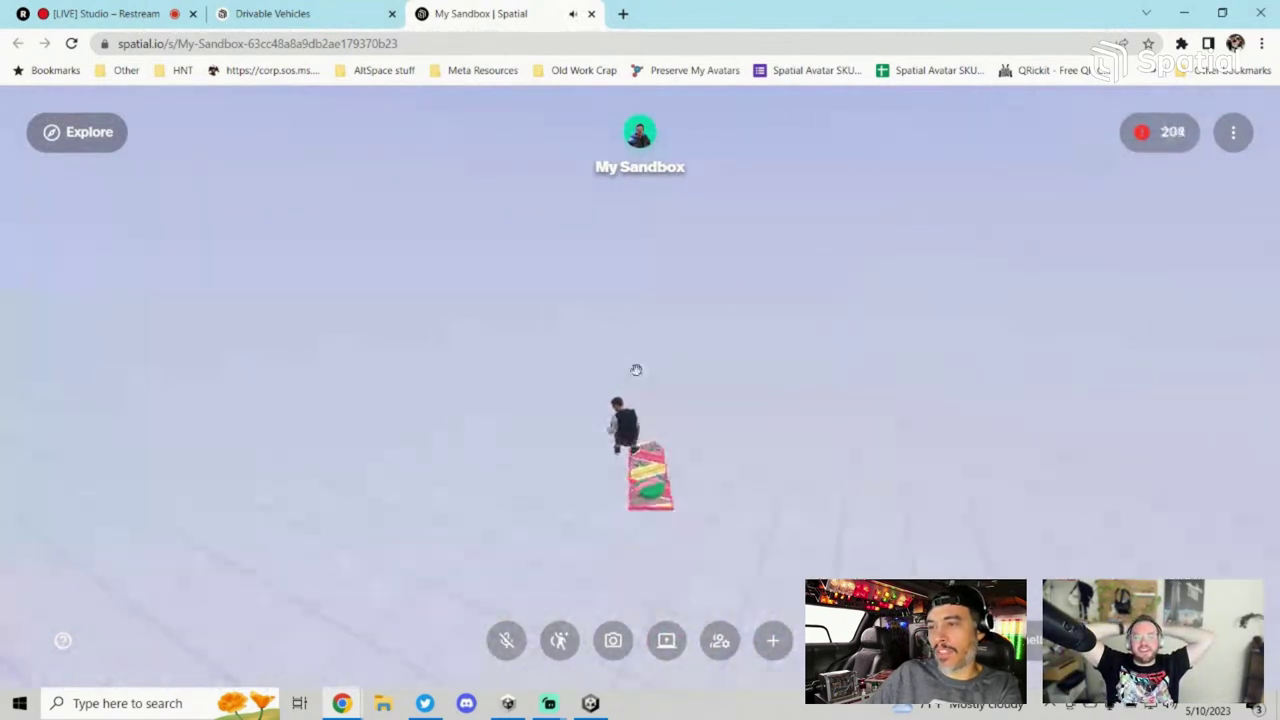
key(a)
key(w)
key(d)
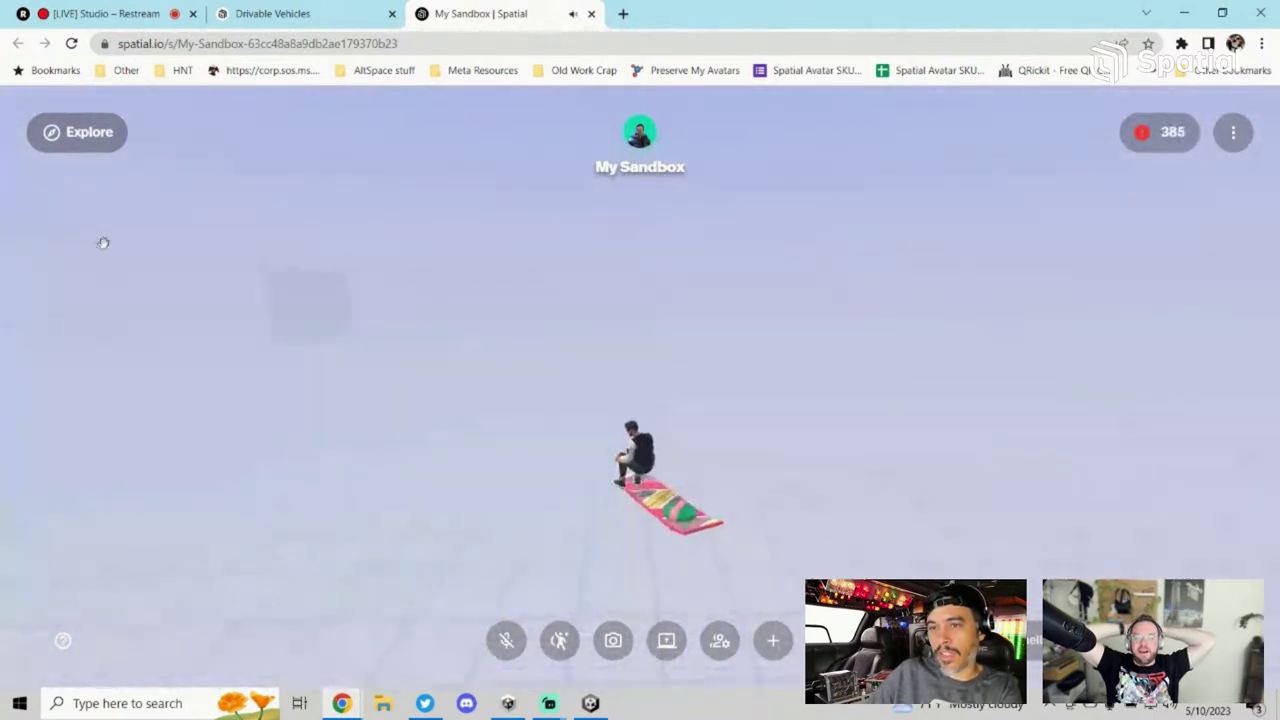
click(591, 13)
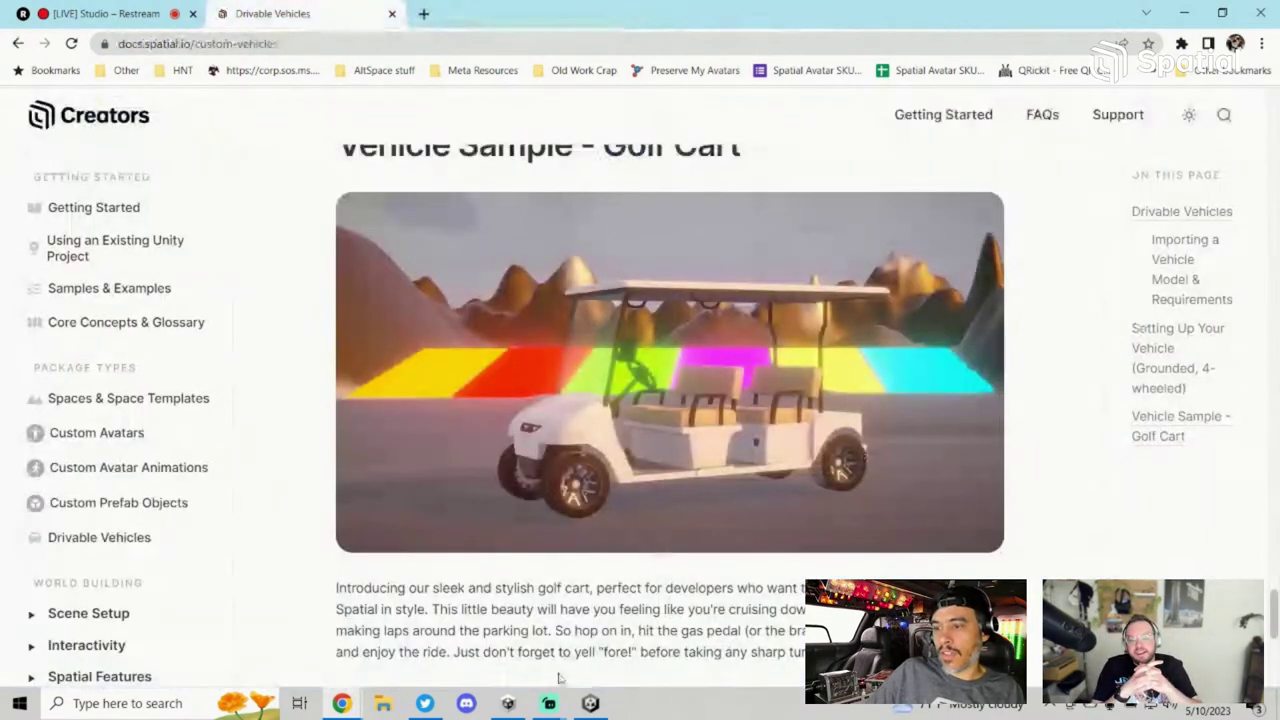
Step: Switch back to Unity, leave the Hoverboard 2 prefab and delete the Hoverboard from the testing2 scene
click(590, 703)
alt+drag(669, 275, 552, 228)
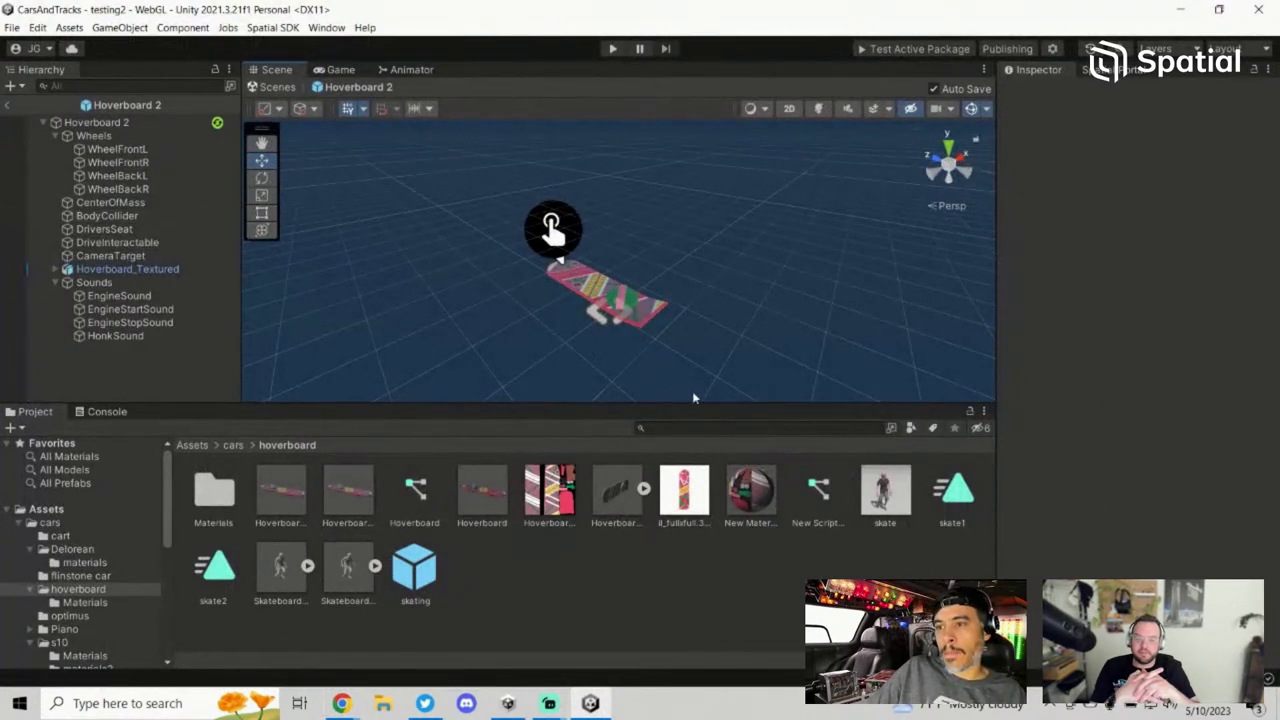
click(142, 124)
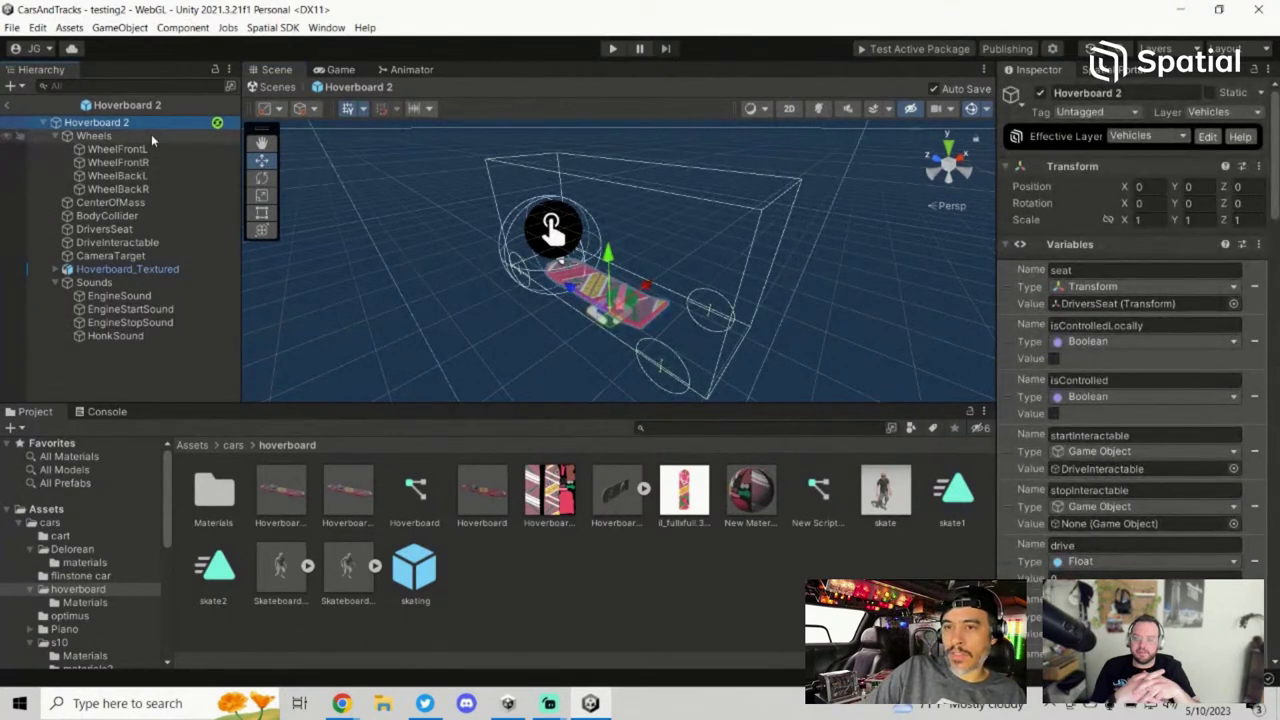
click(7, 104)
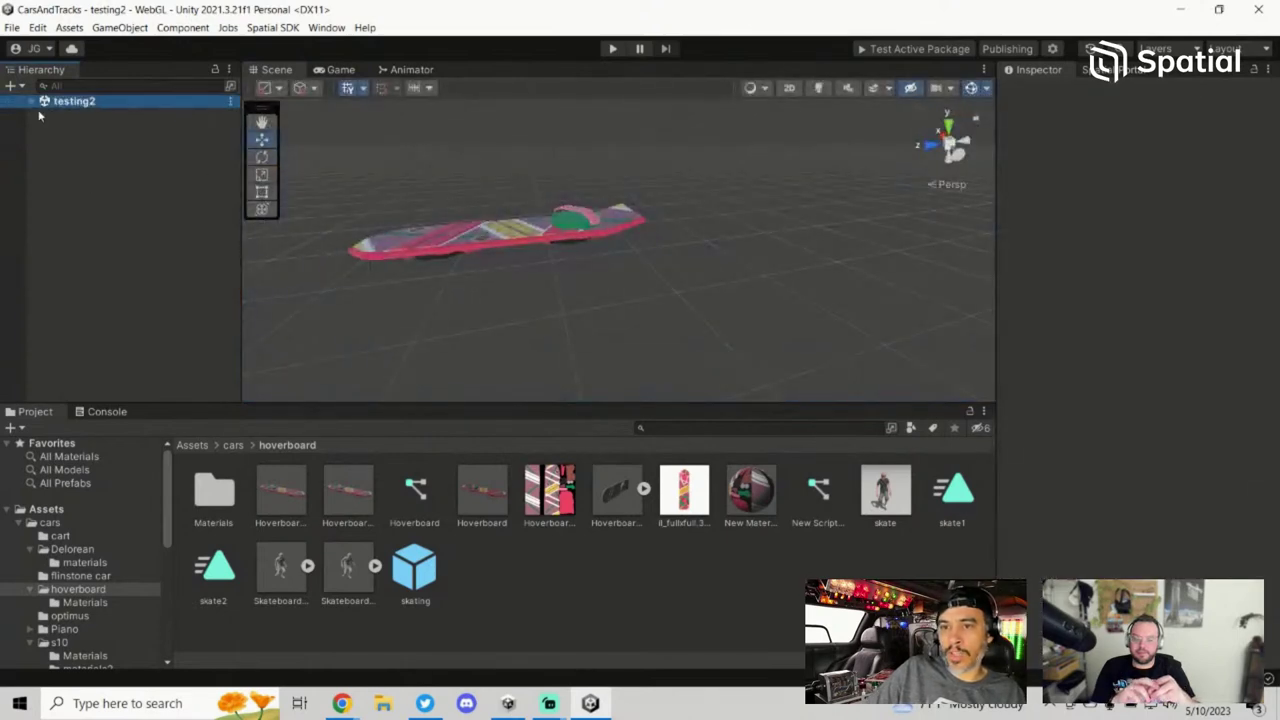
click(119, 157)
key(Delete)
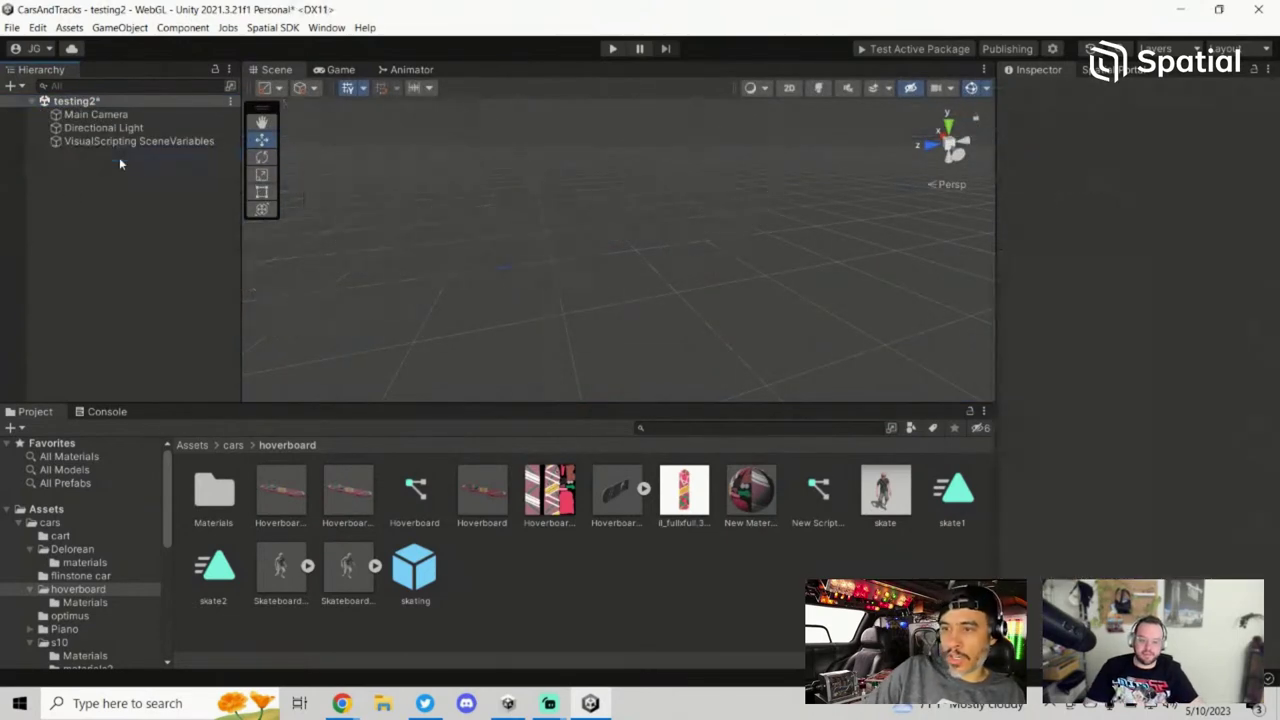
Step: Place the original Hoverboard prefab from the hoverboard folder in the scene and unpack the instance
click(350, 500)
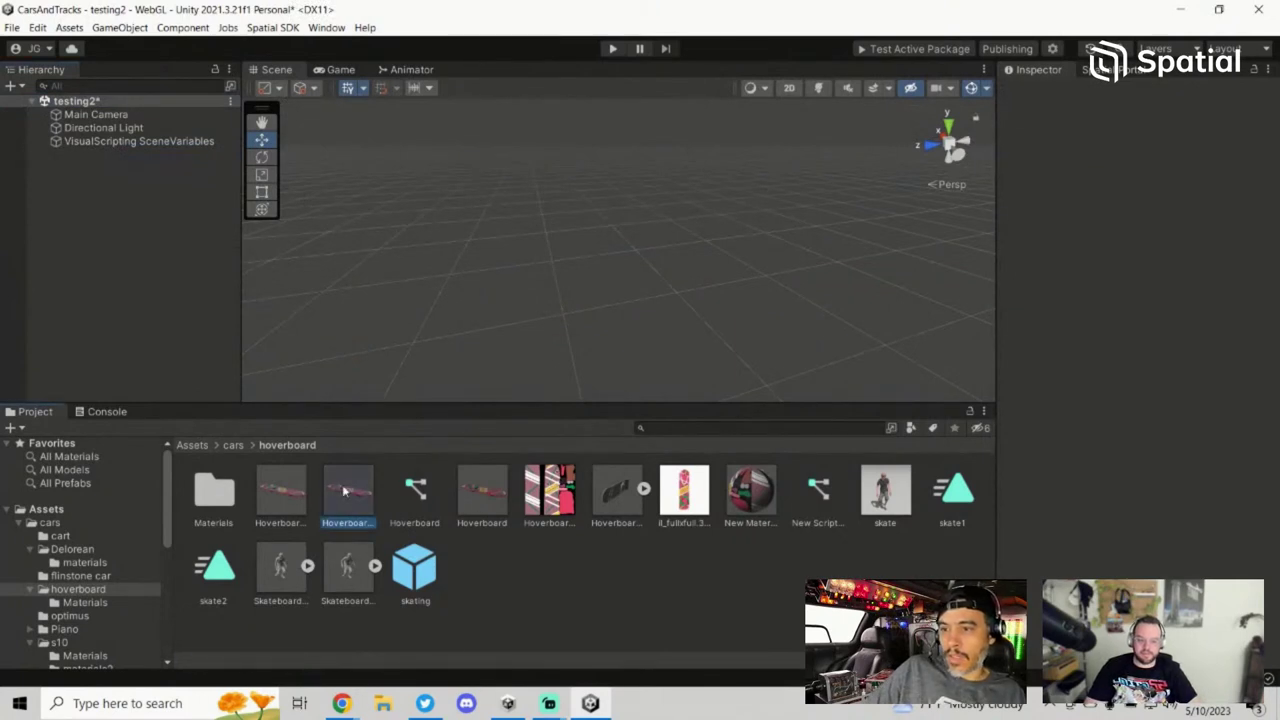
click(297, 504)
click(497, 509)
drag(497, 509, 91, 167)
click(45, 155)
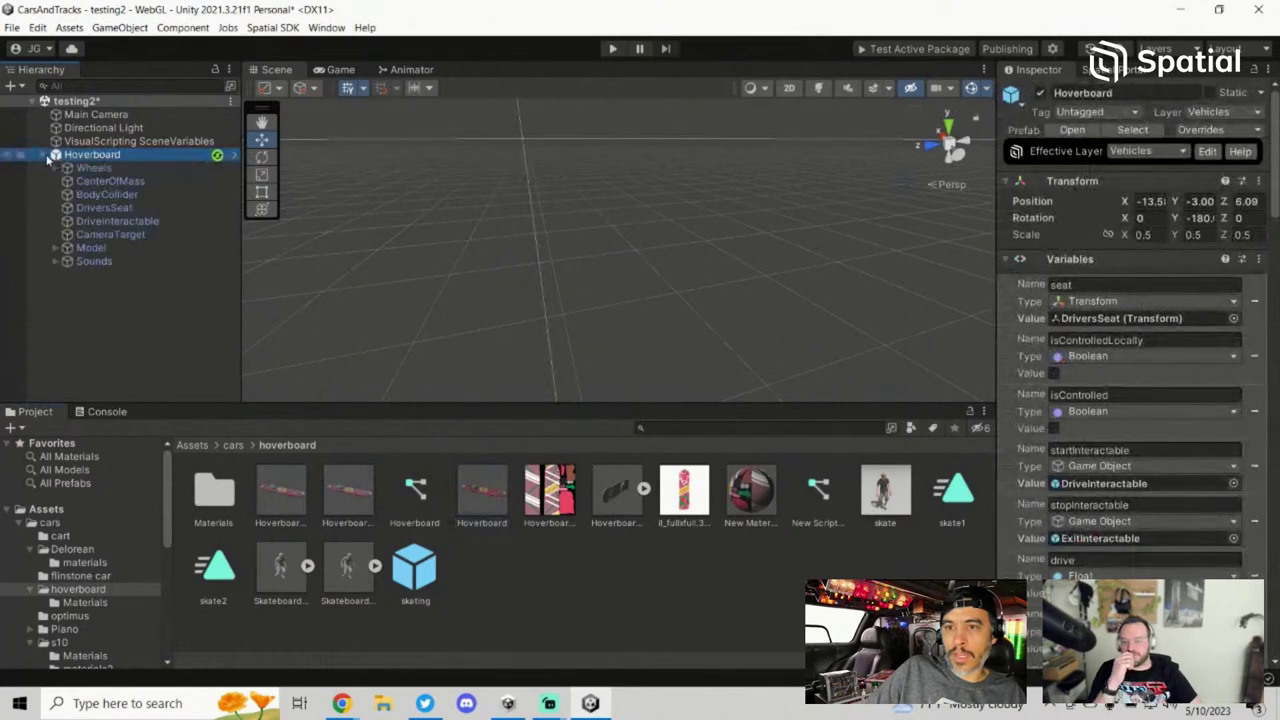
right_click(100, 157)
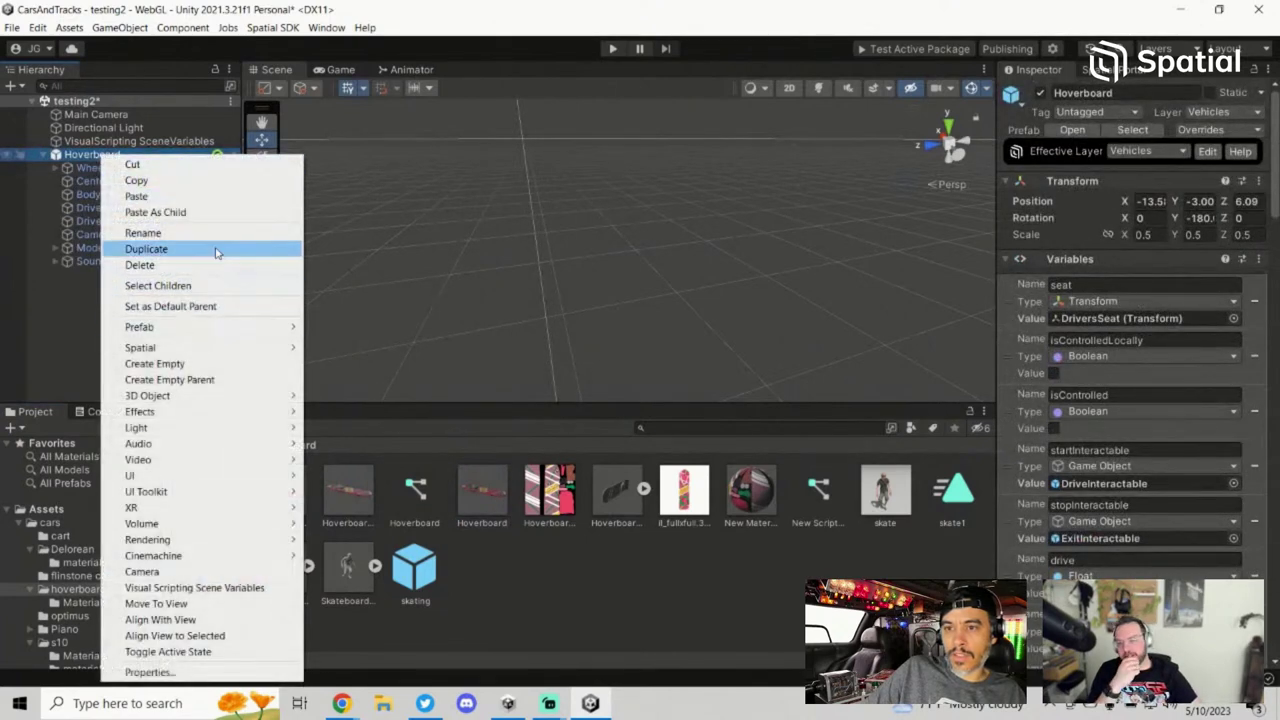
mouse_move(200, 327)
click(354, 392)
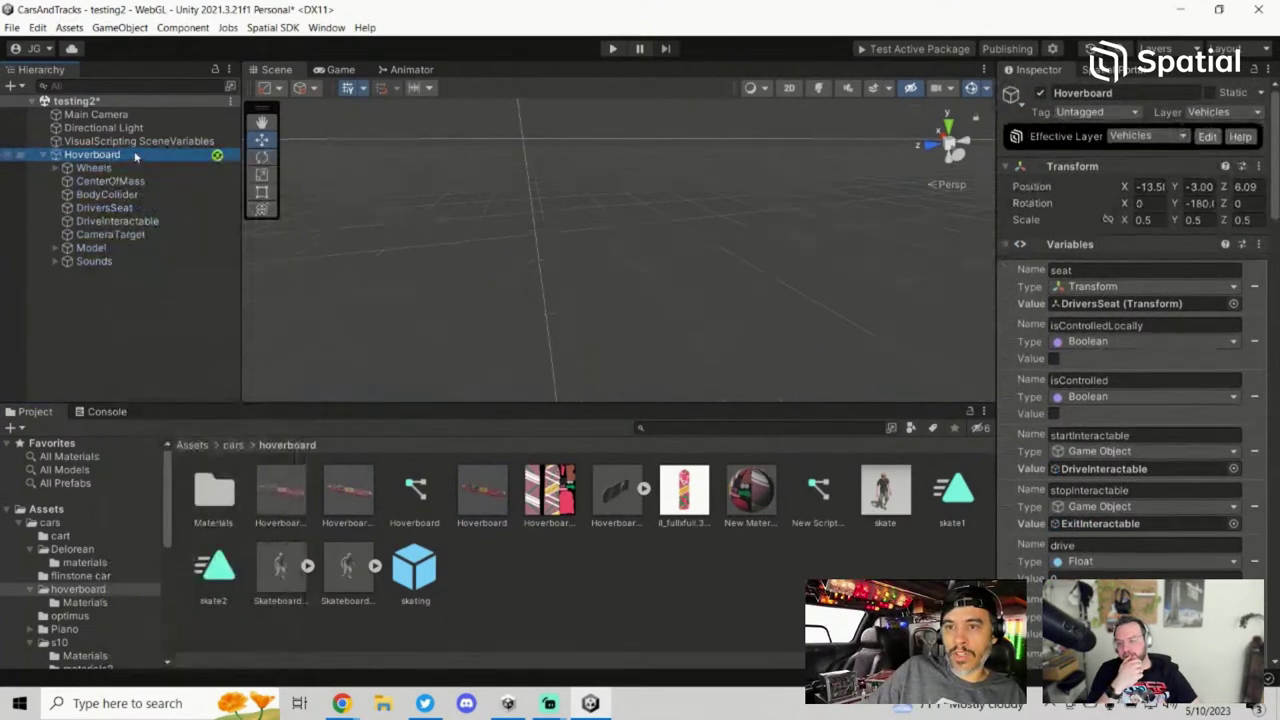
Step: Examine the original Hoverboard's model and colliders in the scene and its components down to the Script Machine
key(f)
alt+drag(868, 242, 863, 245)
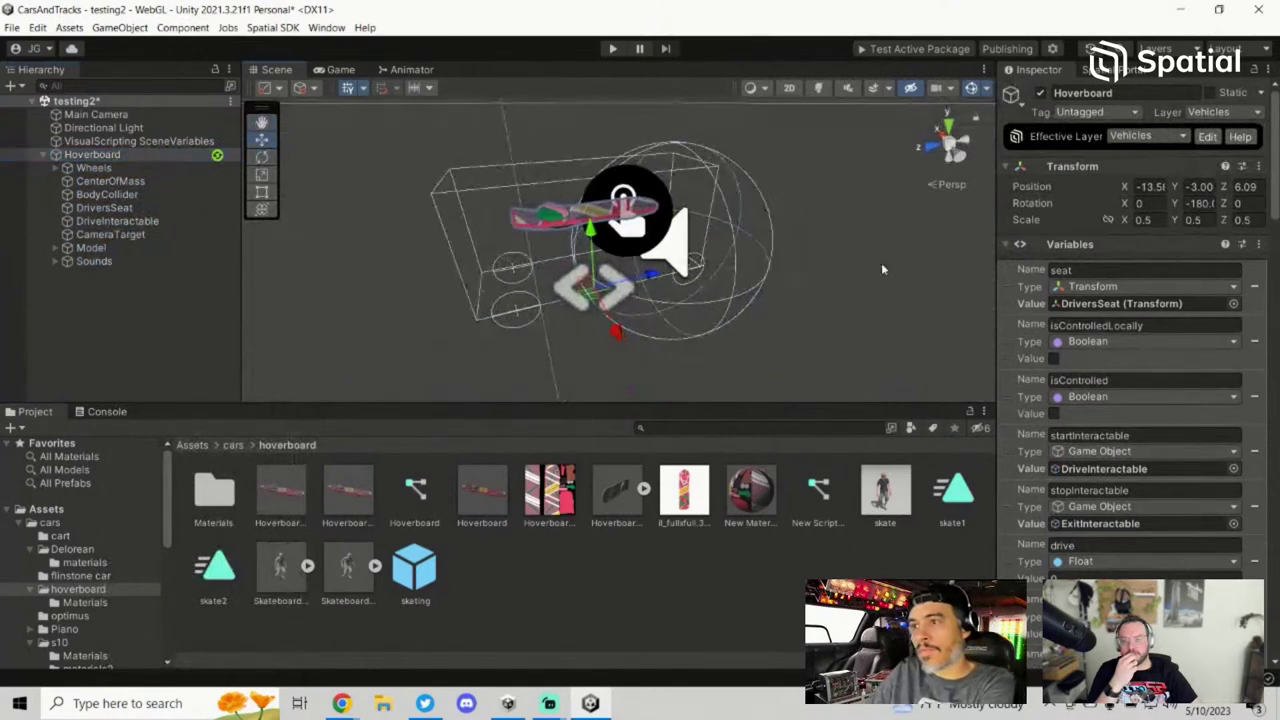
scroll(881, 262, up, 5)
scroll(881, 262, down, 3)
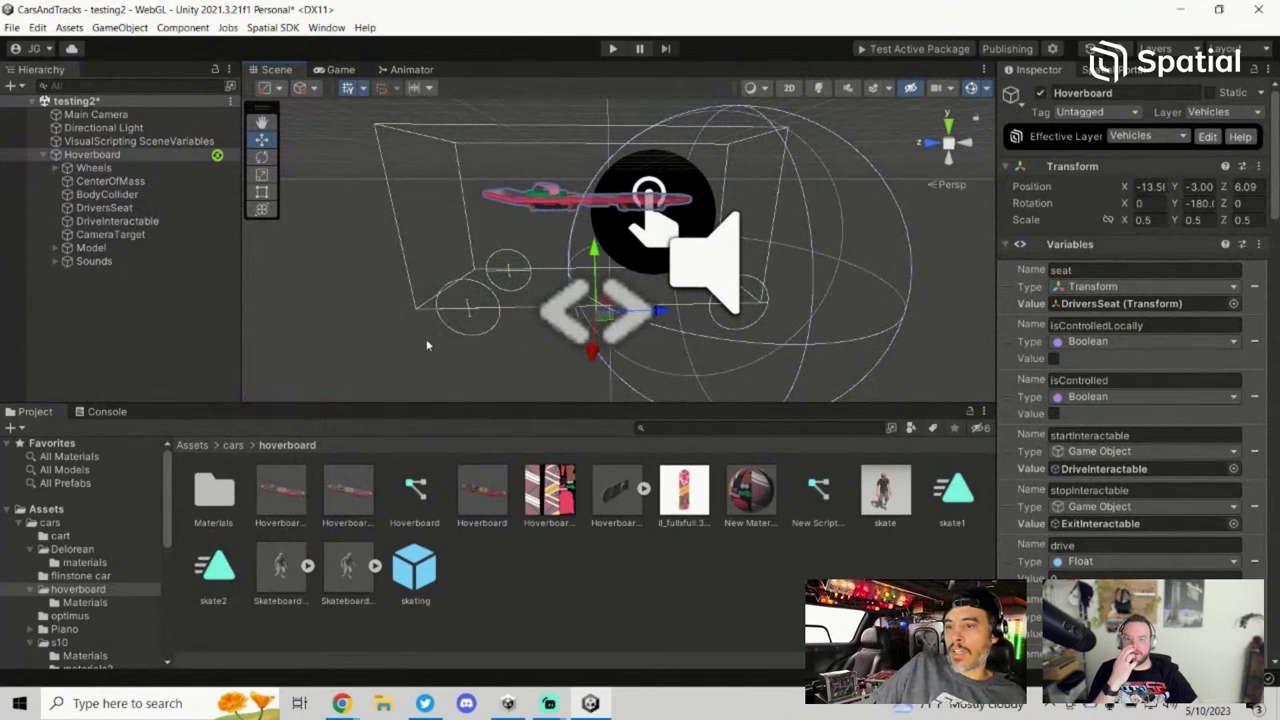
scroll(1205, 565, down, 2)
scroll(1205, 565, down, 10)
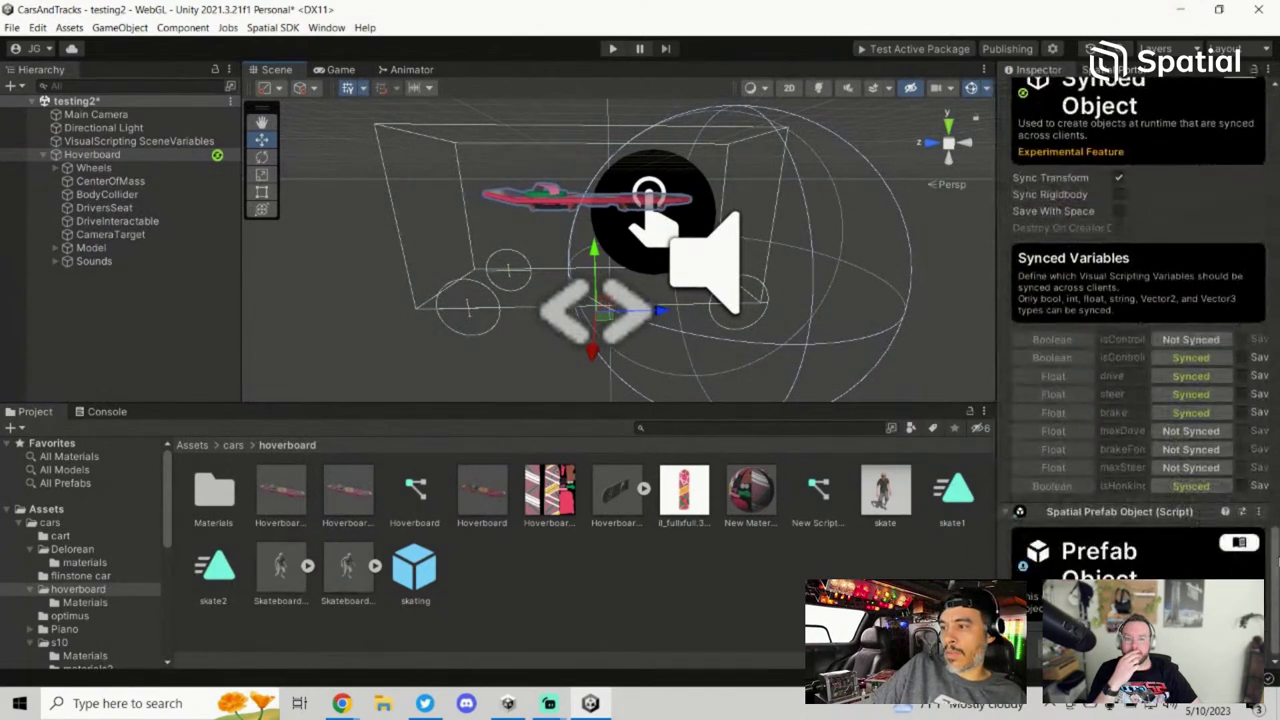
scroll(1220, 520, up, 7)
scroll(1247, 516, up, 3)
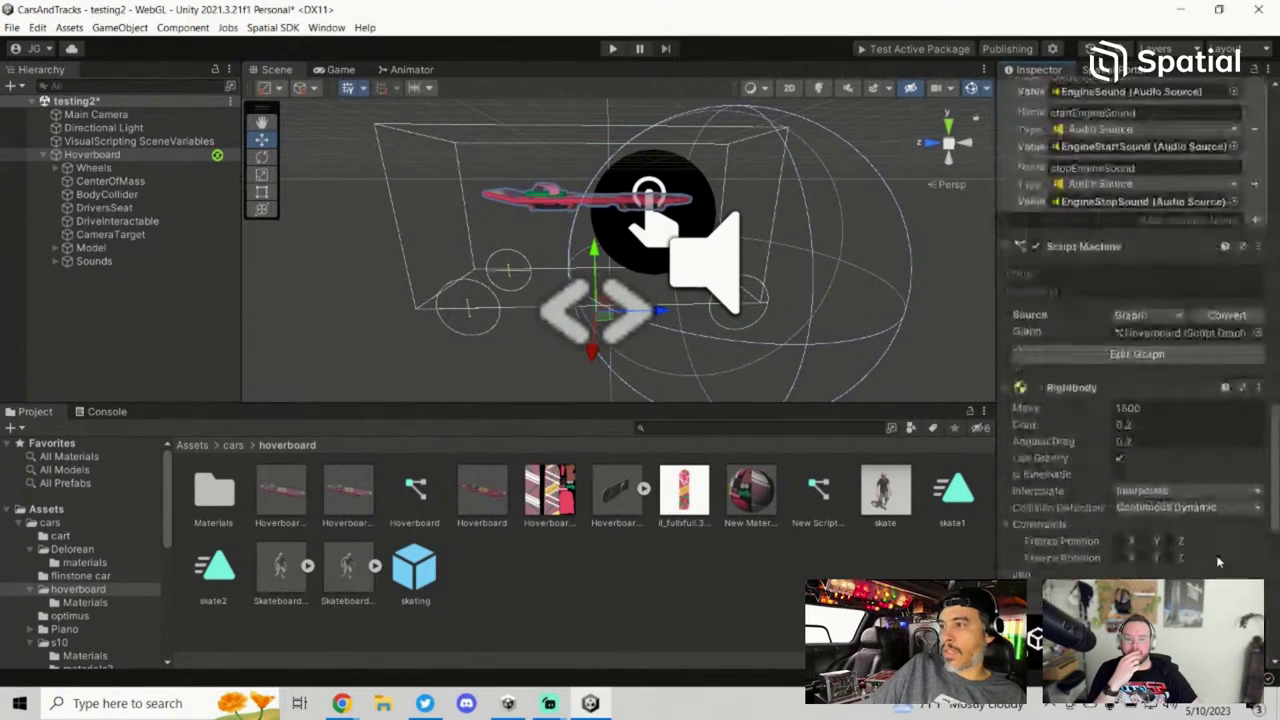
Step: Open the Hoverboard script graph and go into its Enter Vehicle subgraph
click(1185, 332)
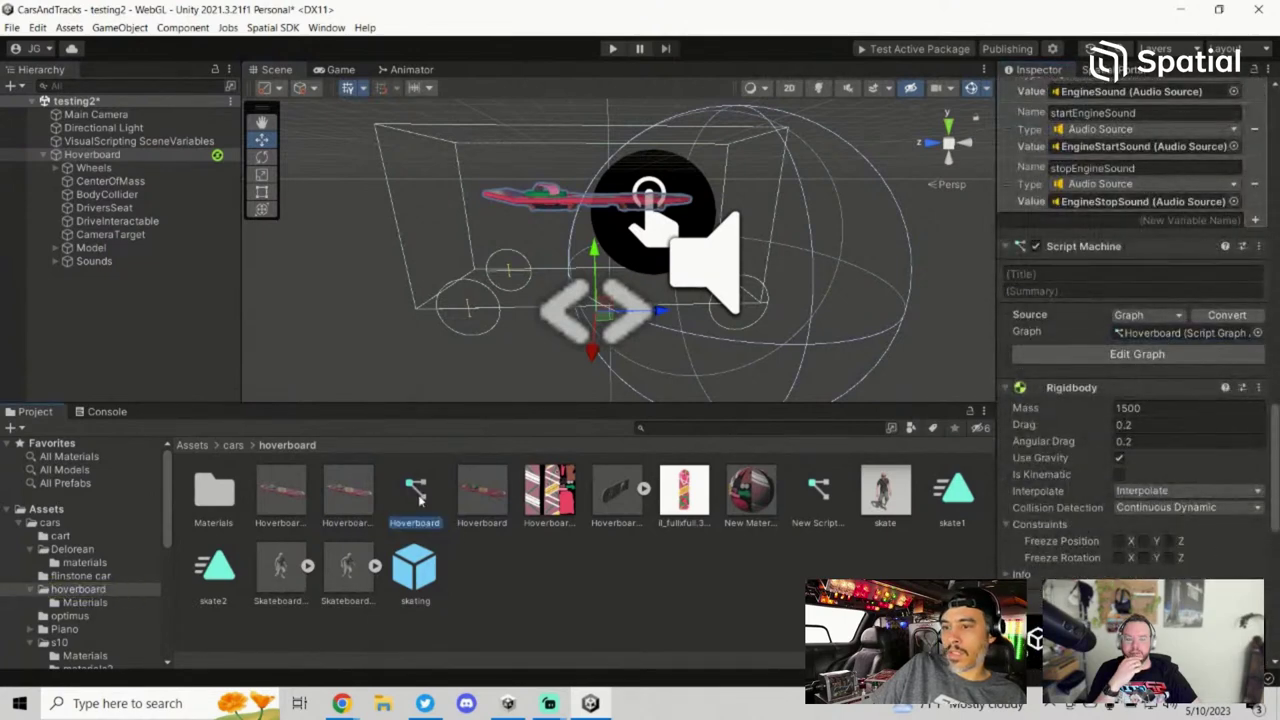
double_click(416, 490)
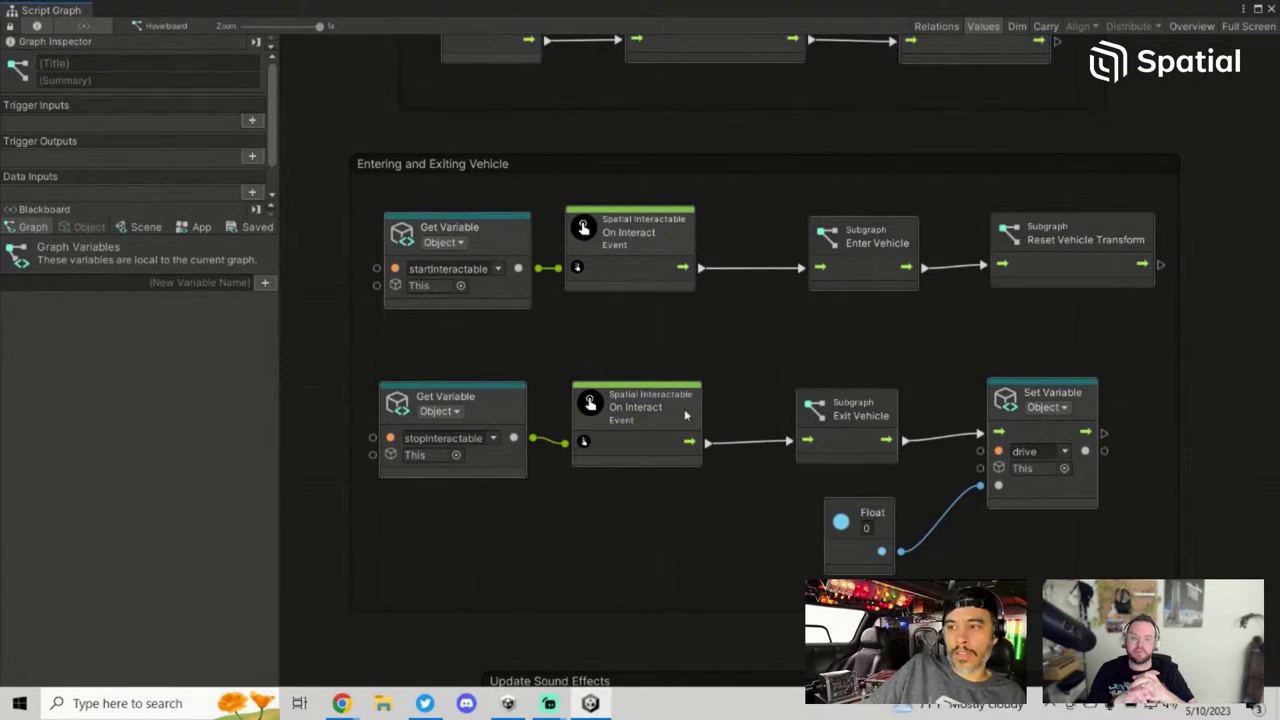
click(661, 267)
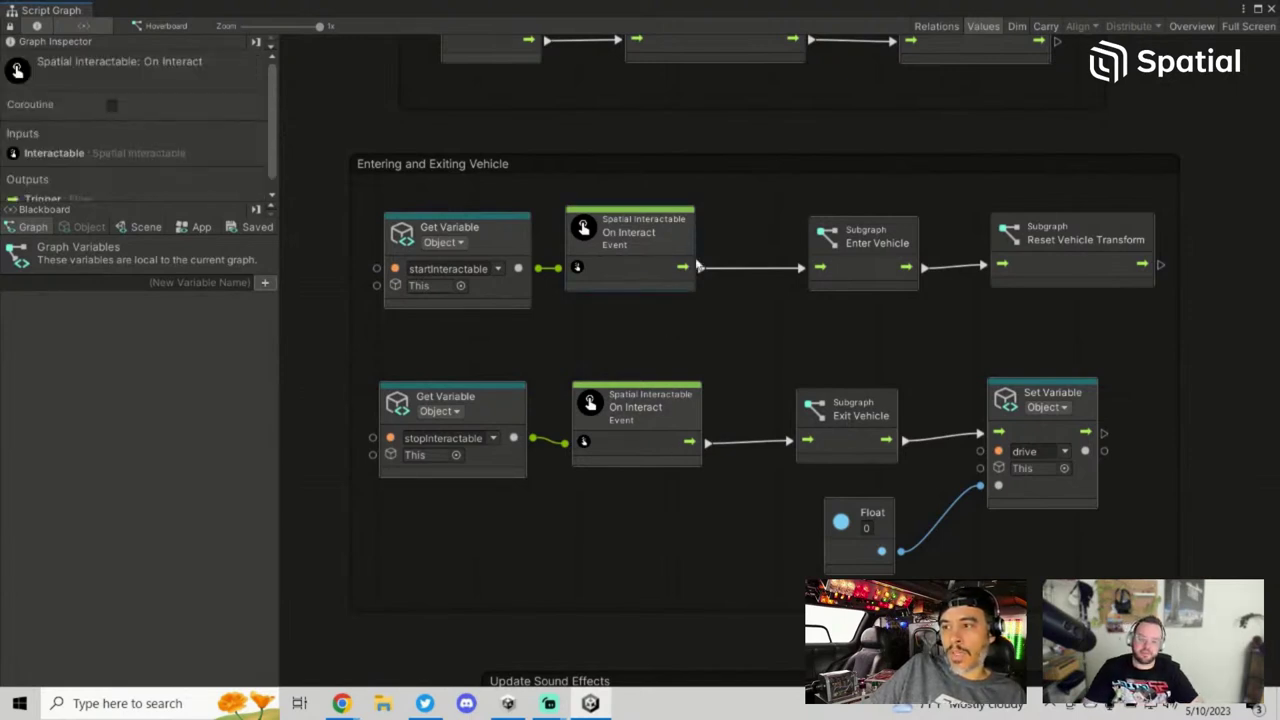
double_click(868, 279)
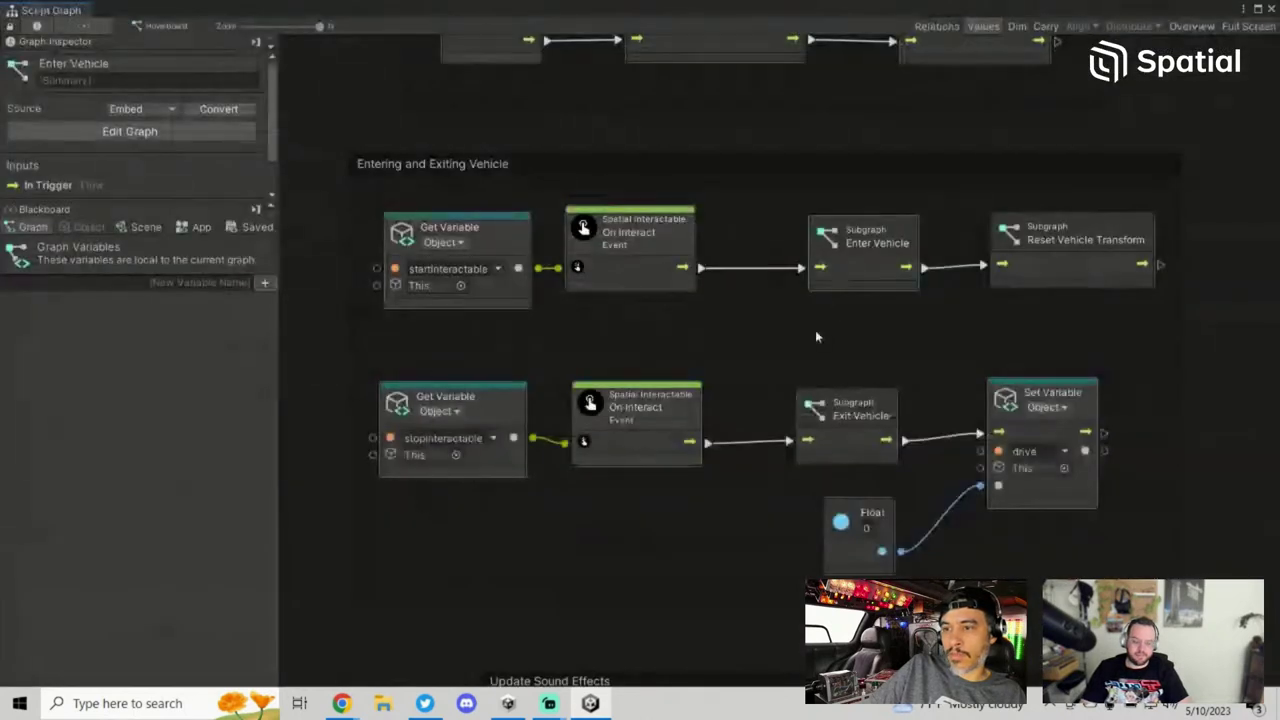
drag(653, 261, 657, 261)
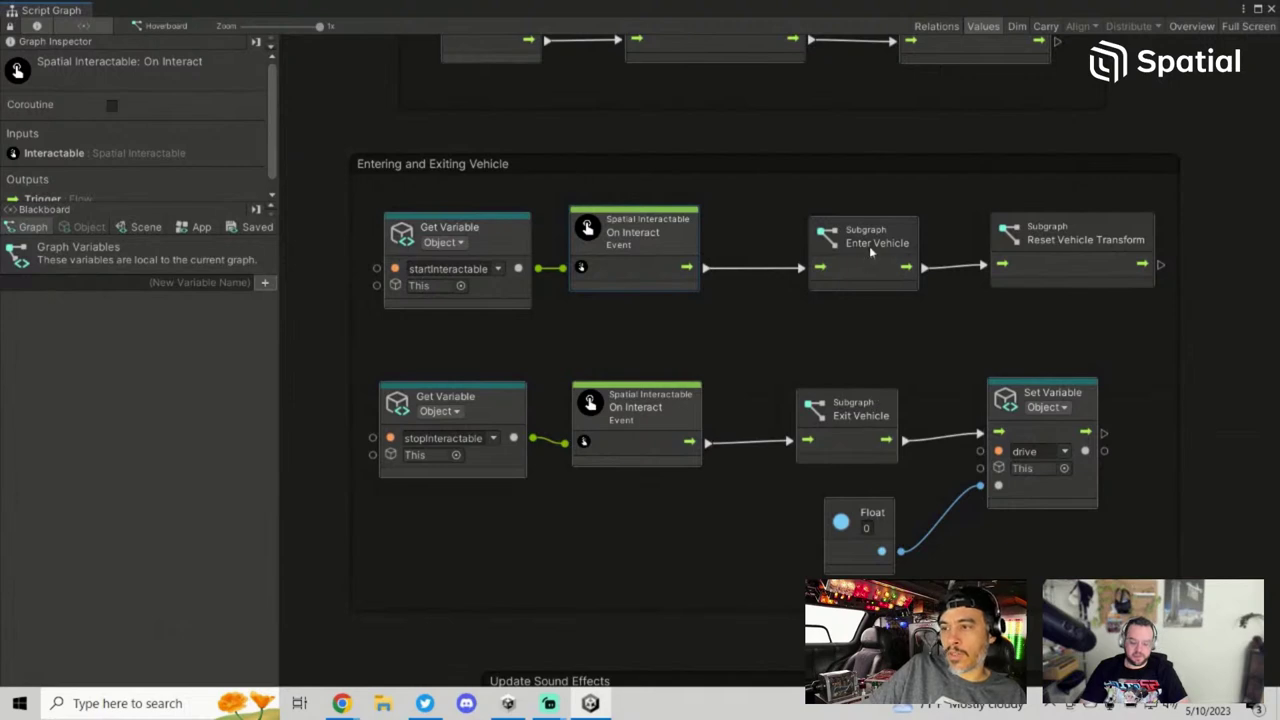
double_click(869, 246)
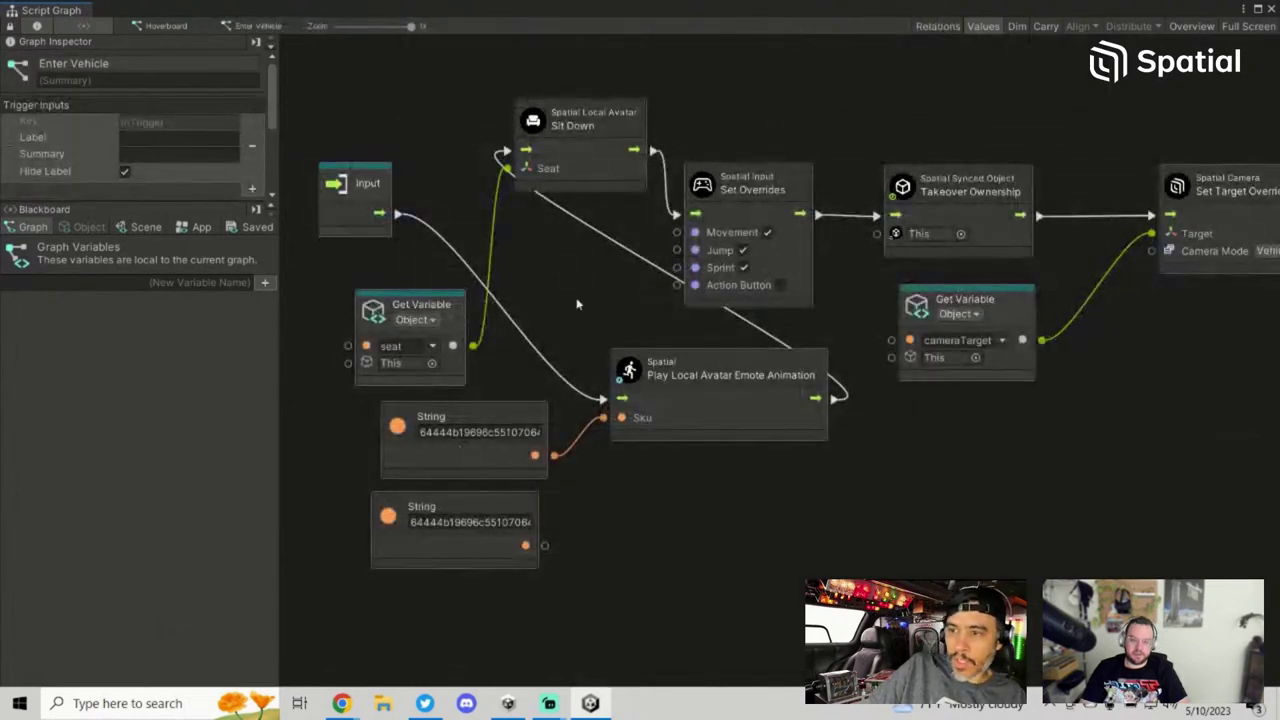
Step: Connect Input directly to Sit Down and remove the link from Play Local Avatar Emote Animation to Sit Down
drag(737, 366, 701, 356)
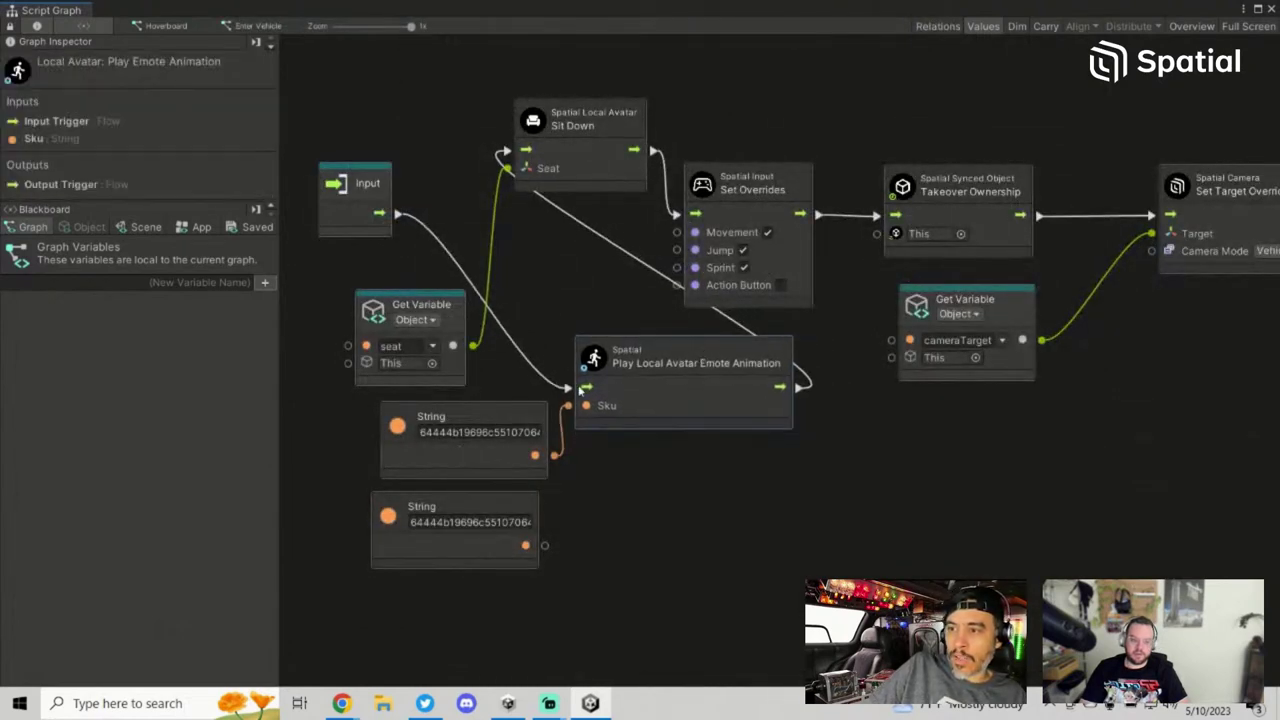
drag(398, 213, 508, 151)
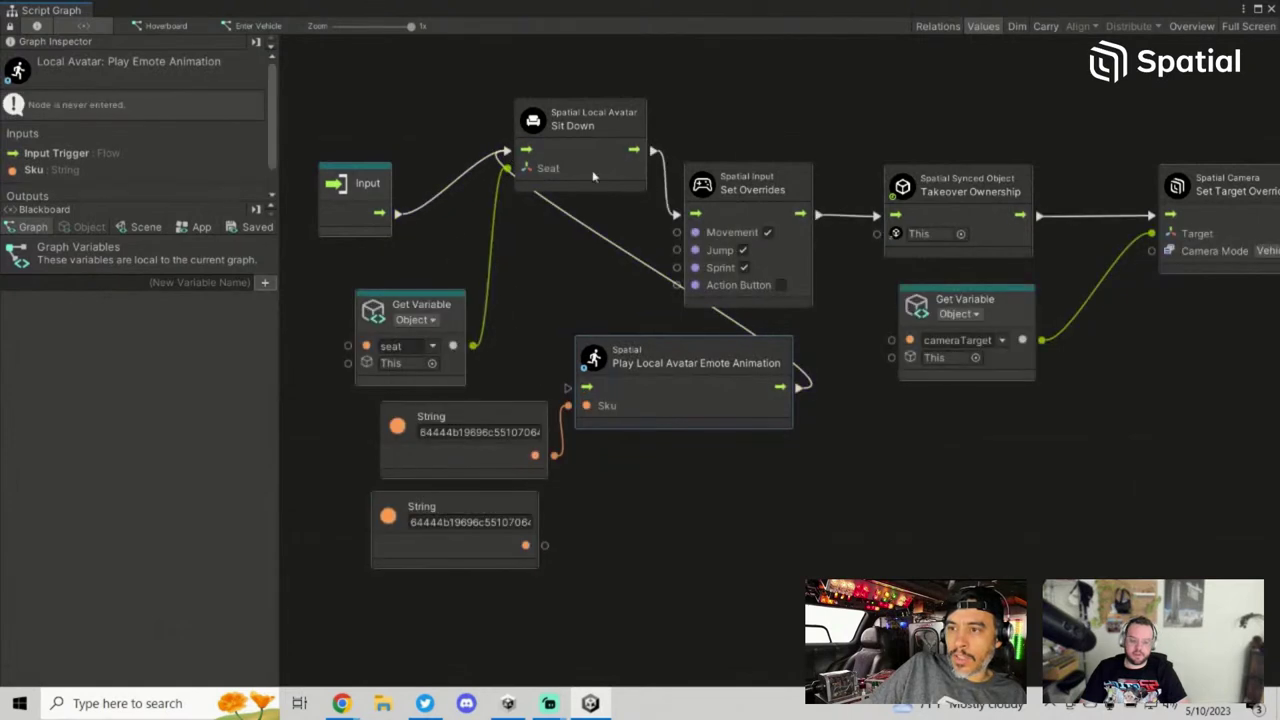
drag(664, 198, 684, 214)
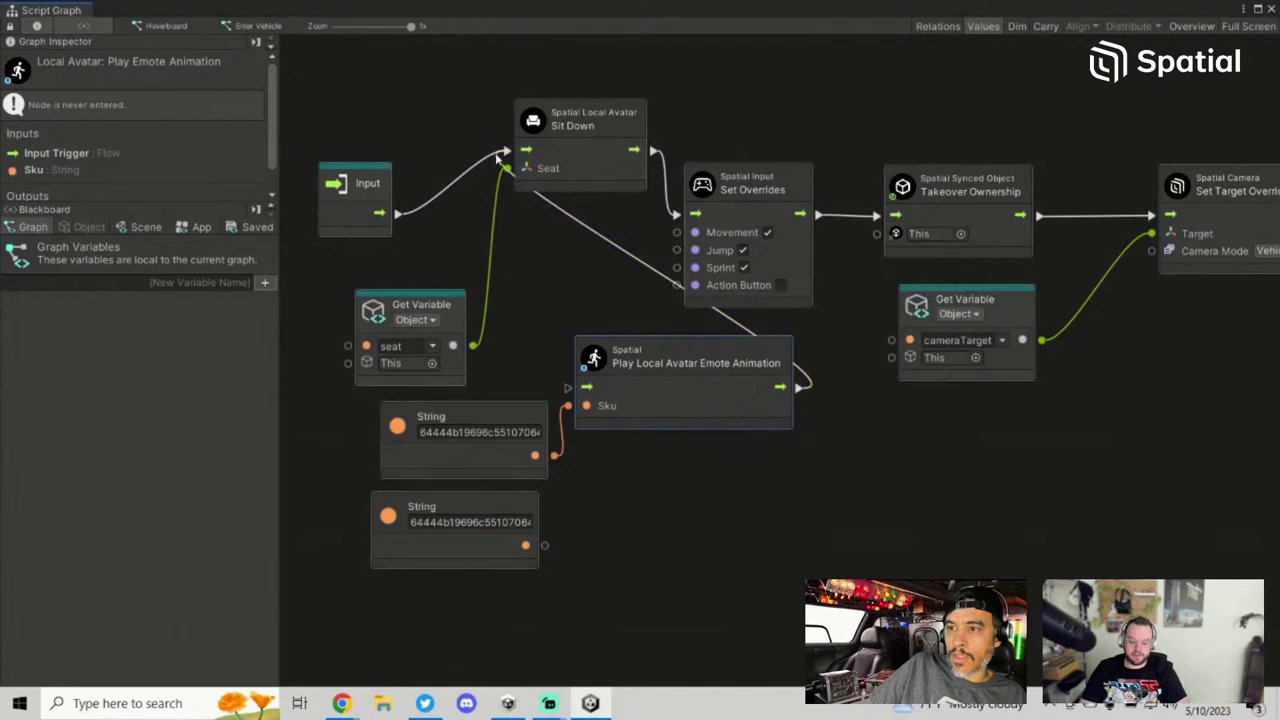
right_click(800, 388)
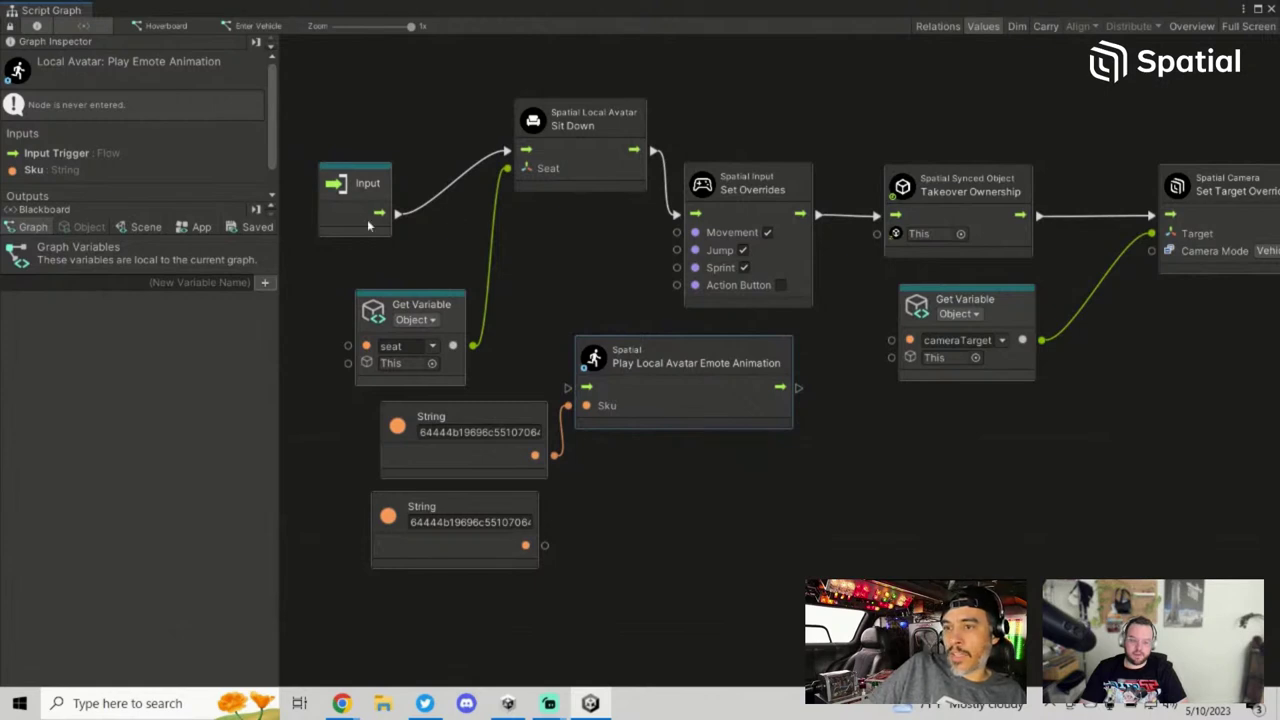
Step: Connect Input to Play Local Avatar Emote Animation and link that node's output trigger to Sit Down
drag(397, 213, 569, 388)
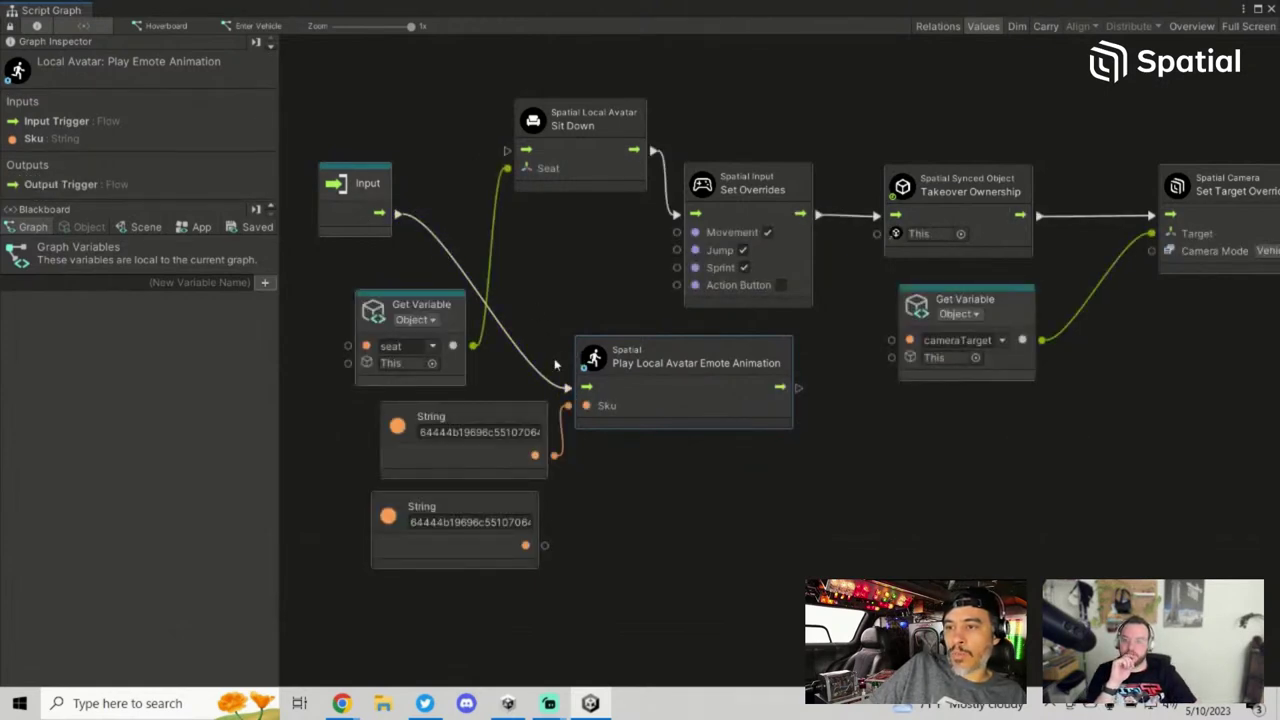
drag(798, 387, 505, 152)
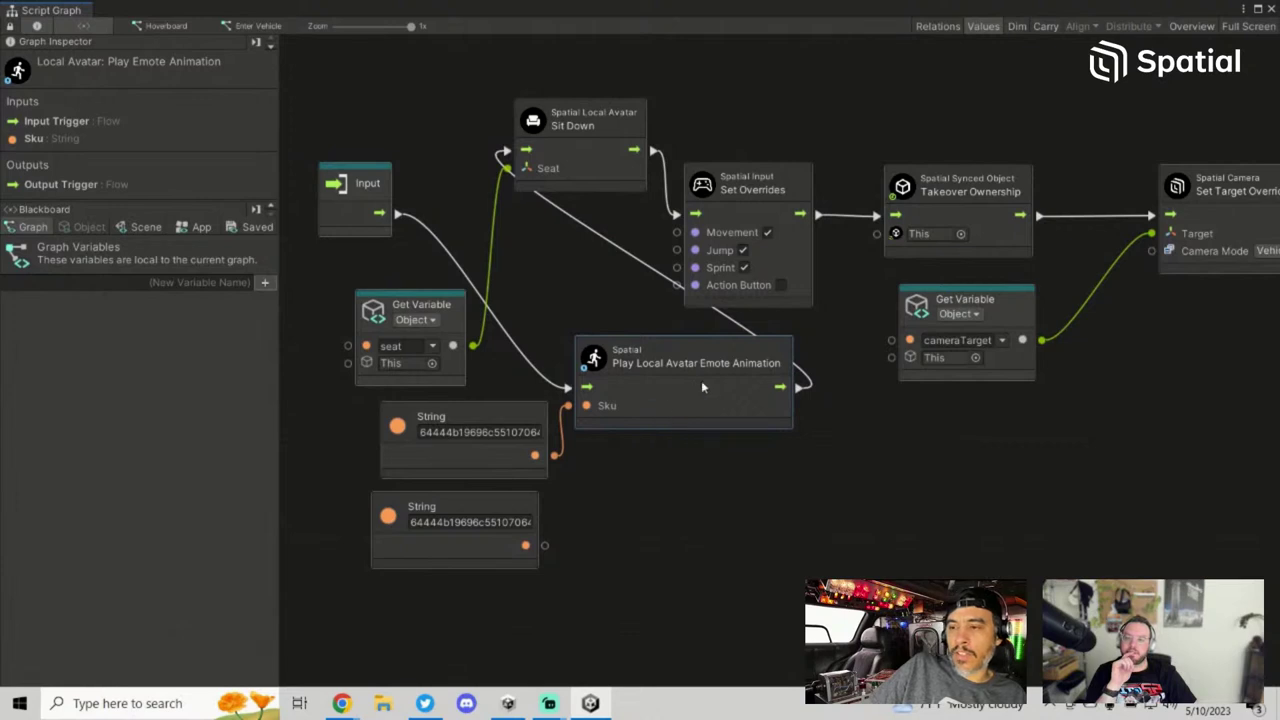
drag(696, 385, 683, 383)
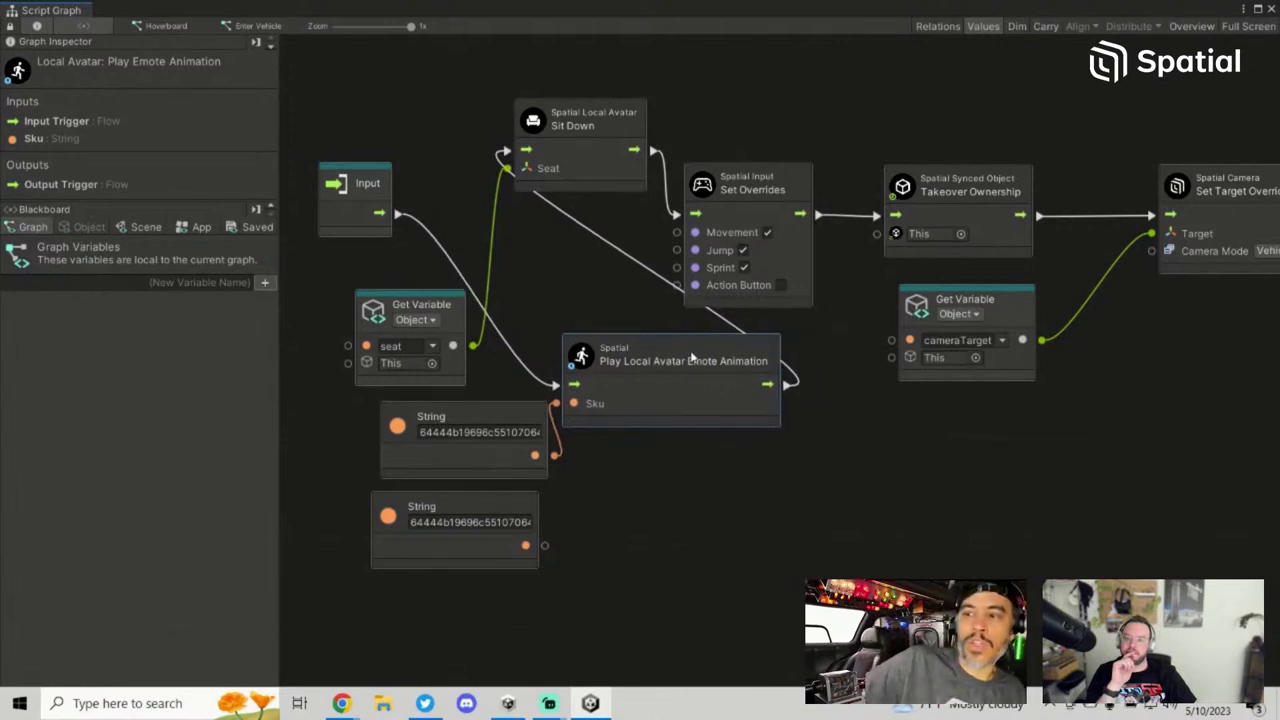
Step: Delete the unconnected duplicate String node below the one that feeds the Sku input
click(418, 436)
drag(418, 436, 562, 450)
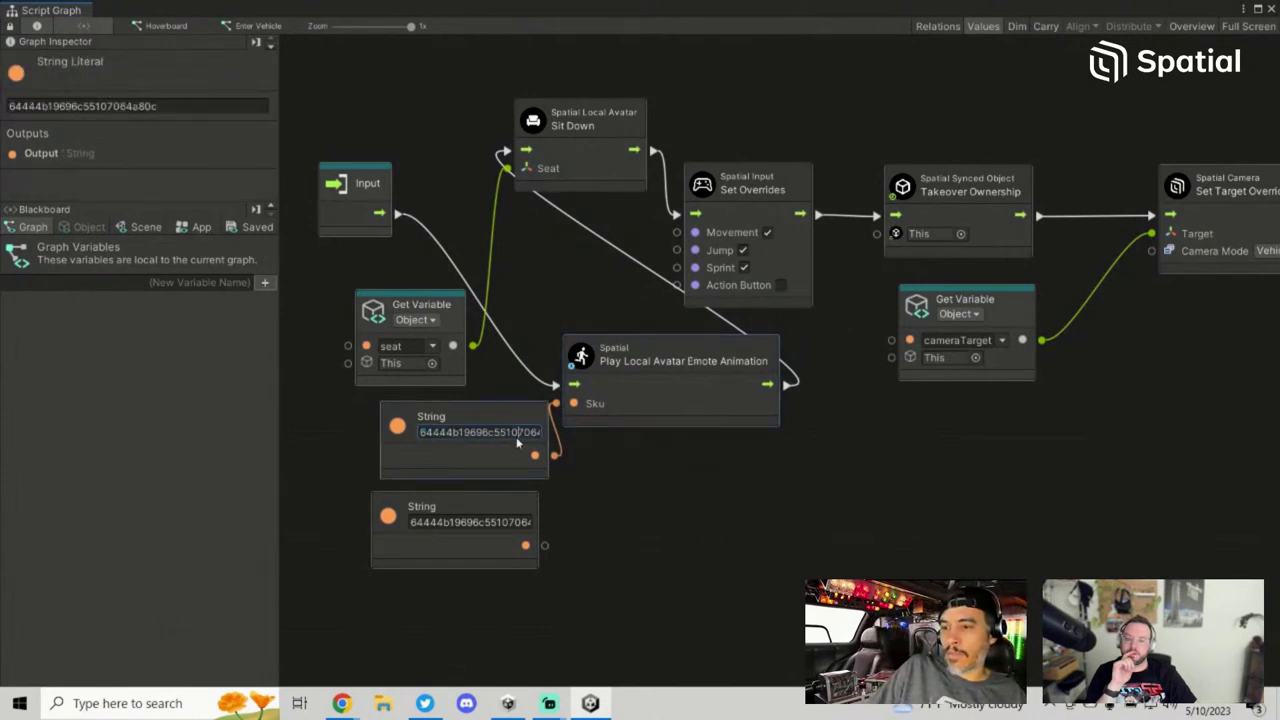
double_click(537, 432)
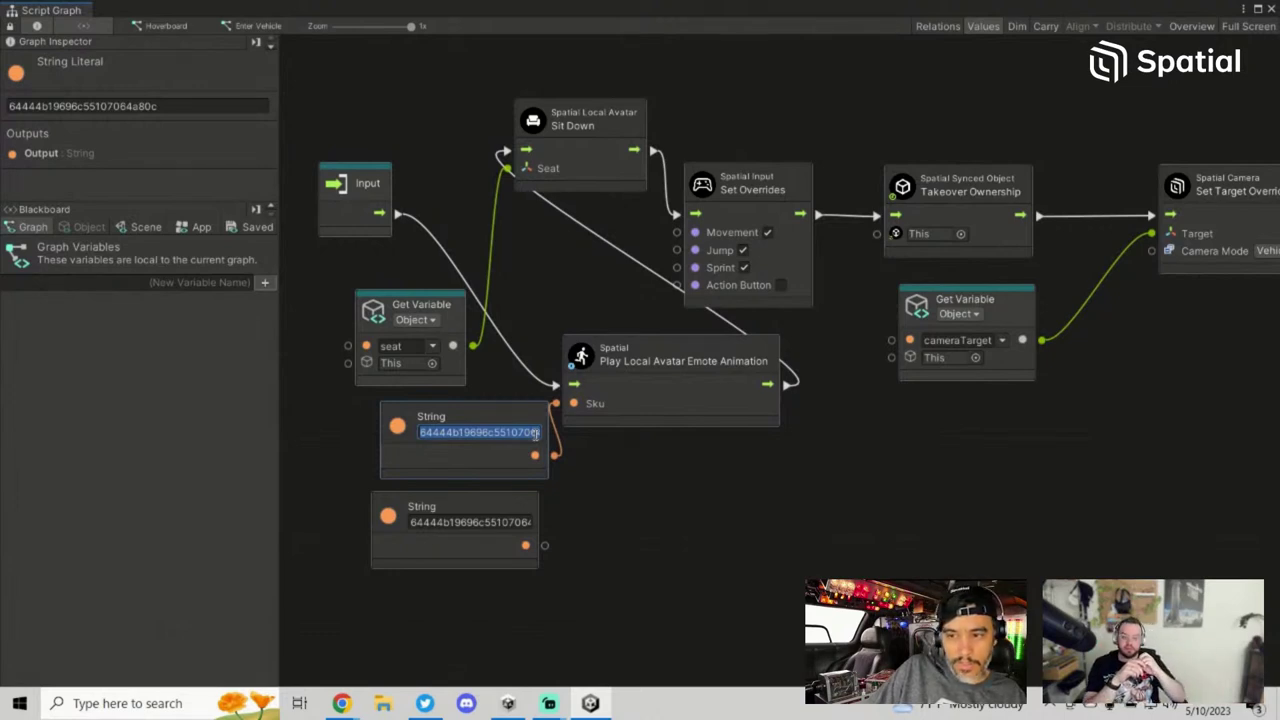
right_click(465, 550)
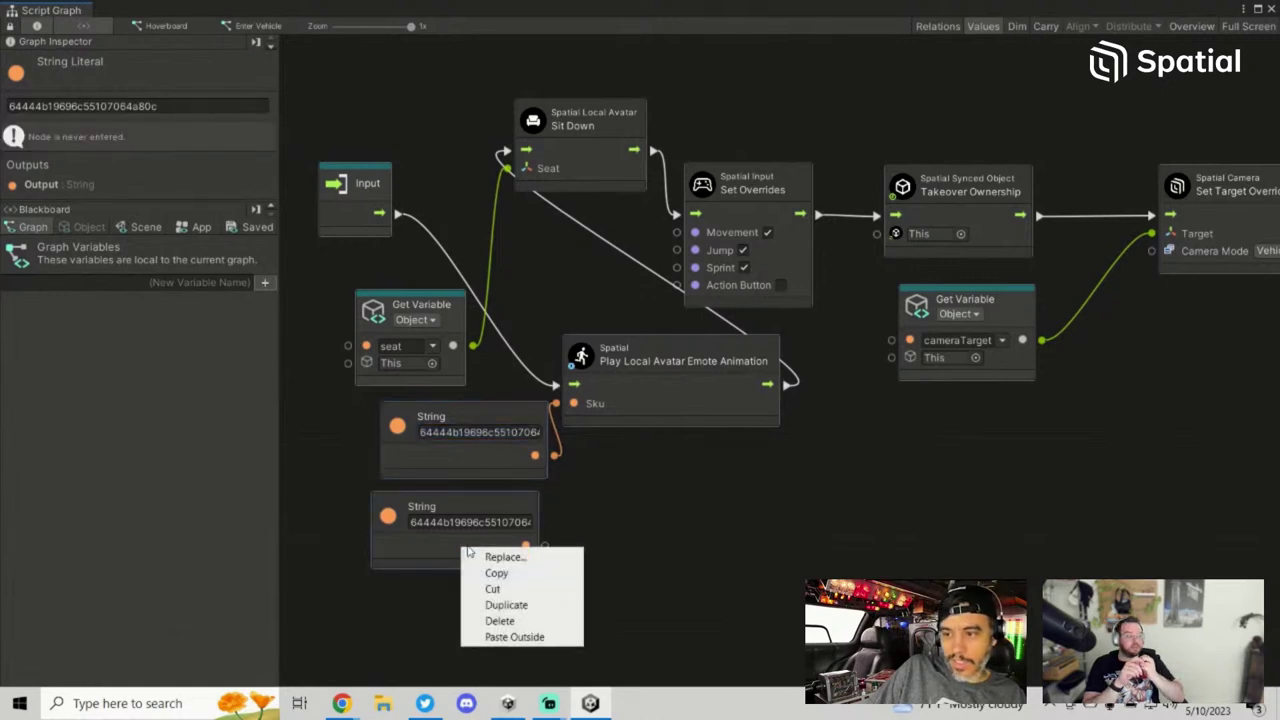
click(498, 619)
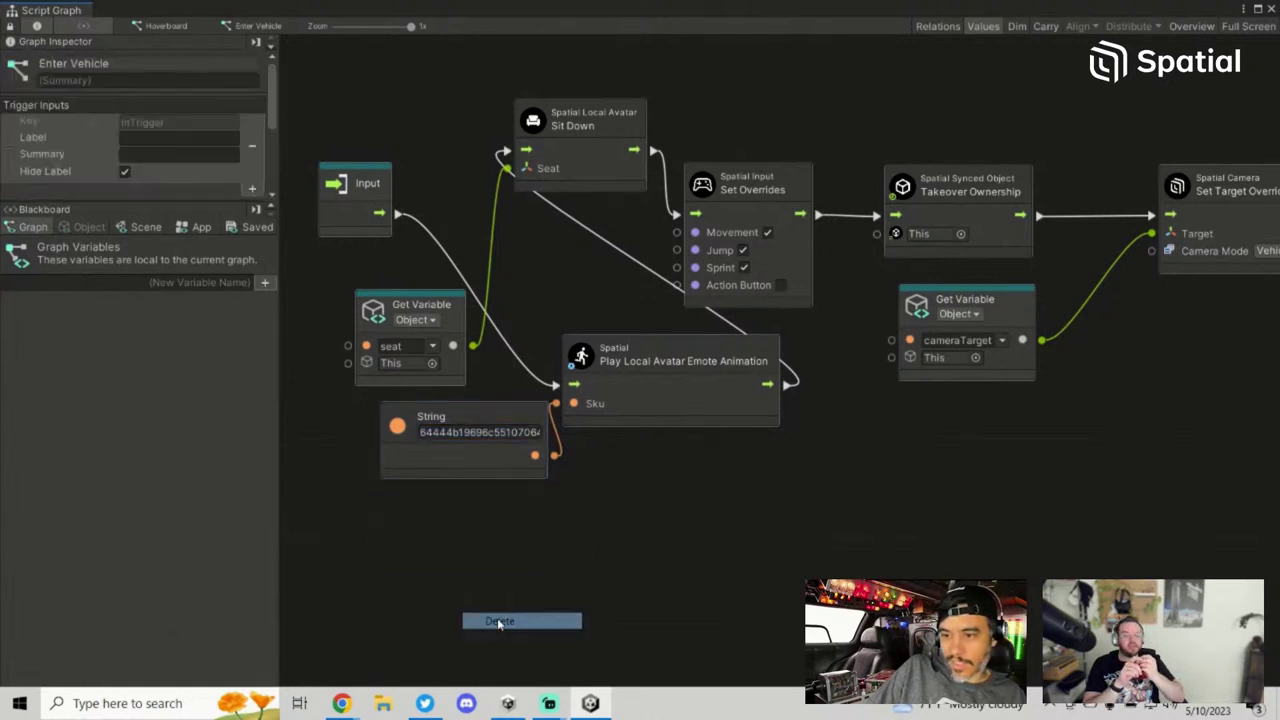
Step: Copy the full animation SKU from the String node in the Enter Vehicle subgraph
click(475, 434)
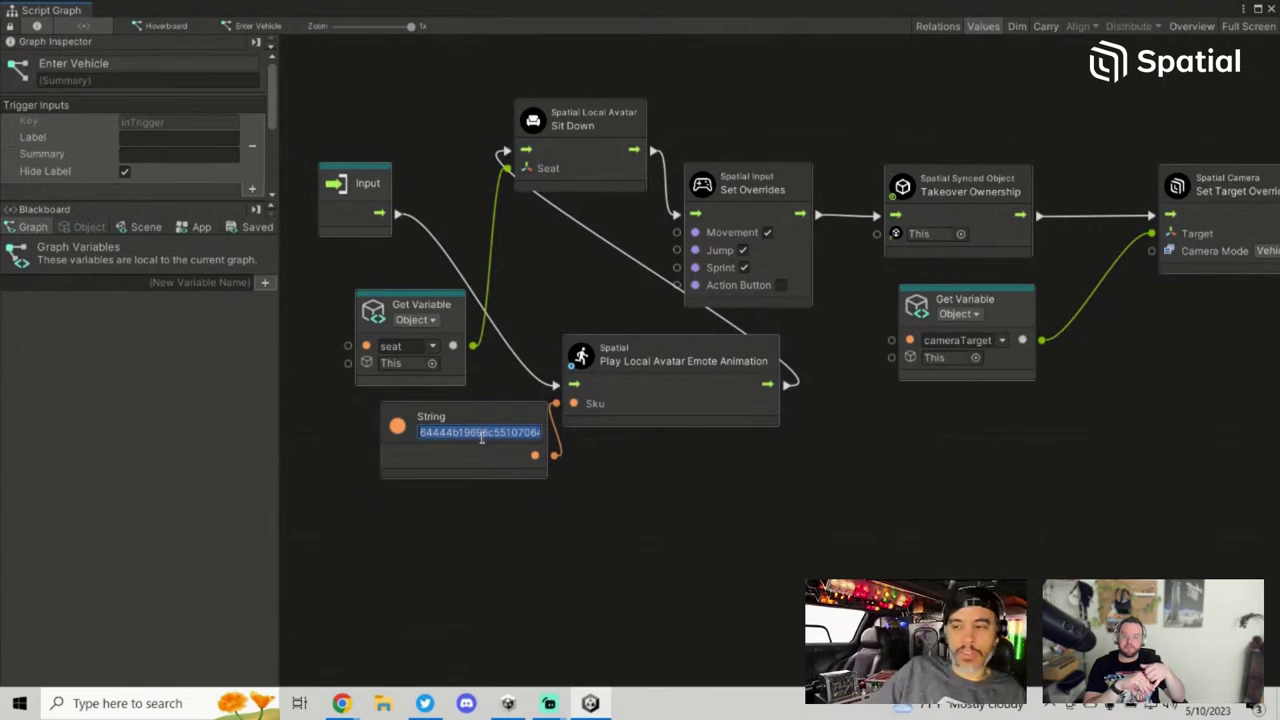
click(486, 453)
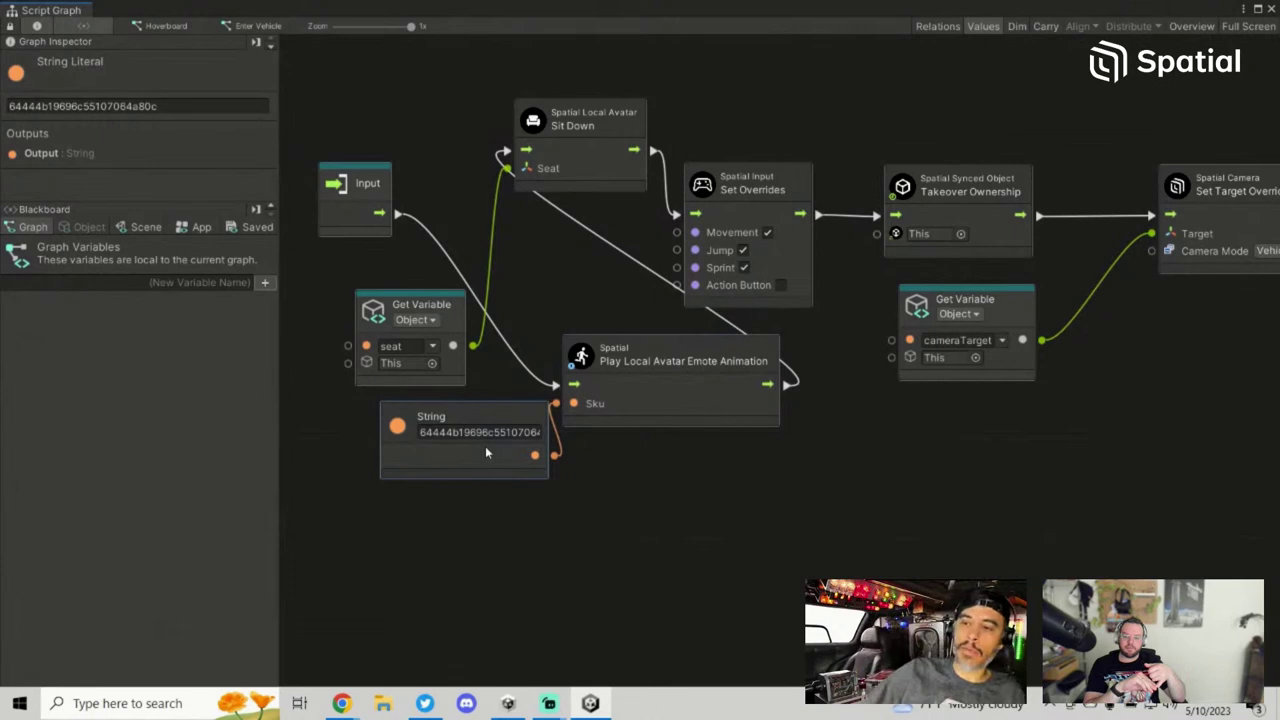
click(495, 433)
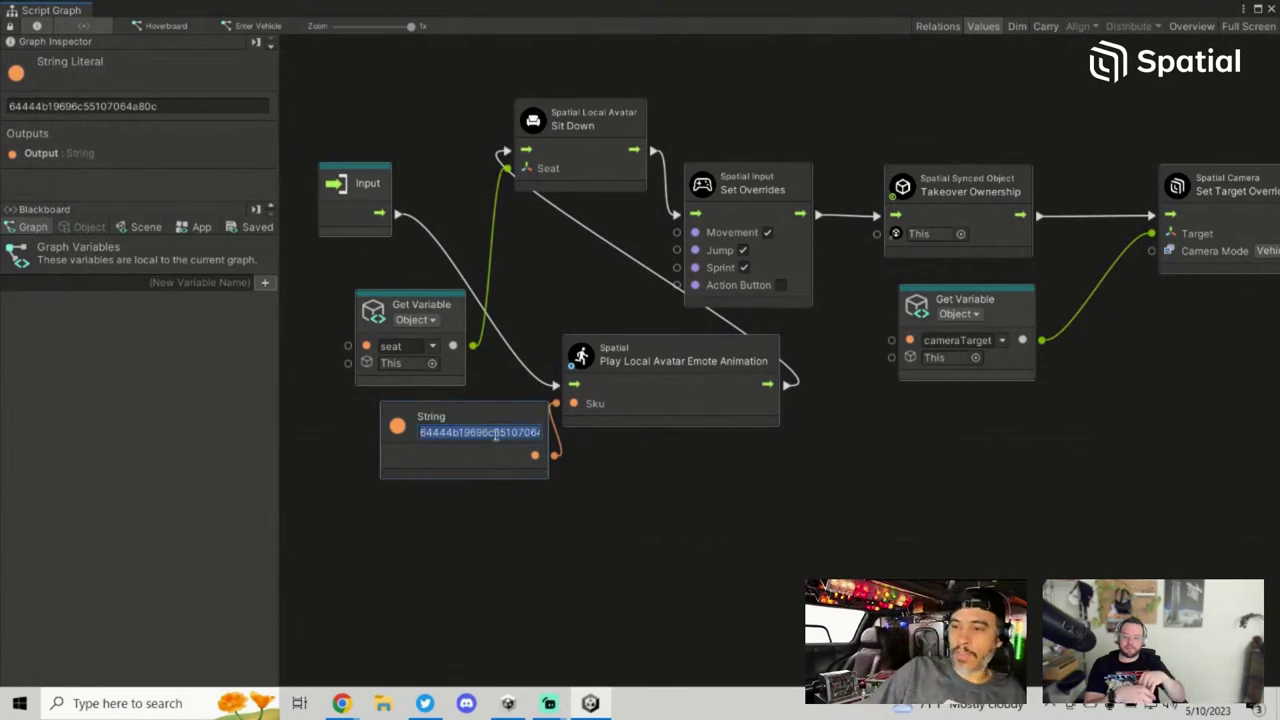
right_click(498, 433)
click(530, 457)
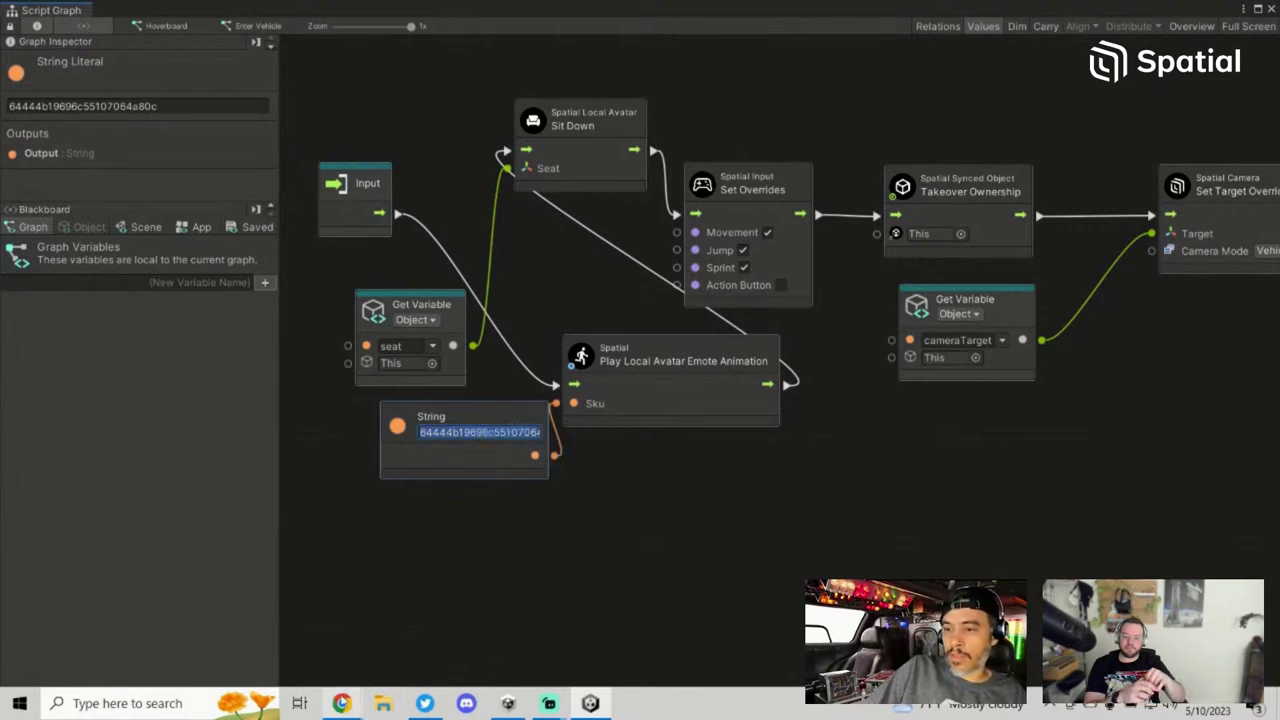
Step: Send the copied riding animation SKU in Restream Studio's private chat in the browser, and return to Unity
click(341, 703)
click(250, 630)
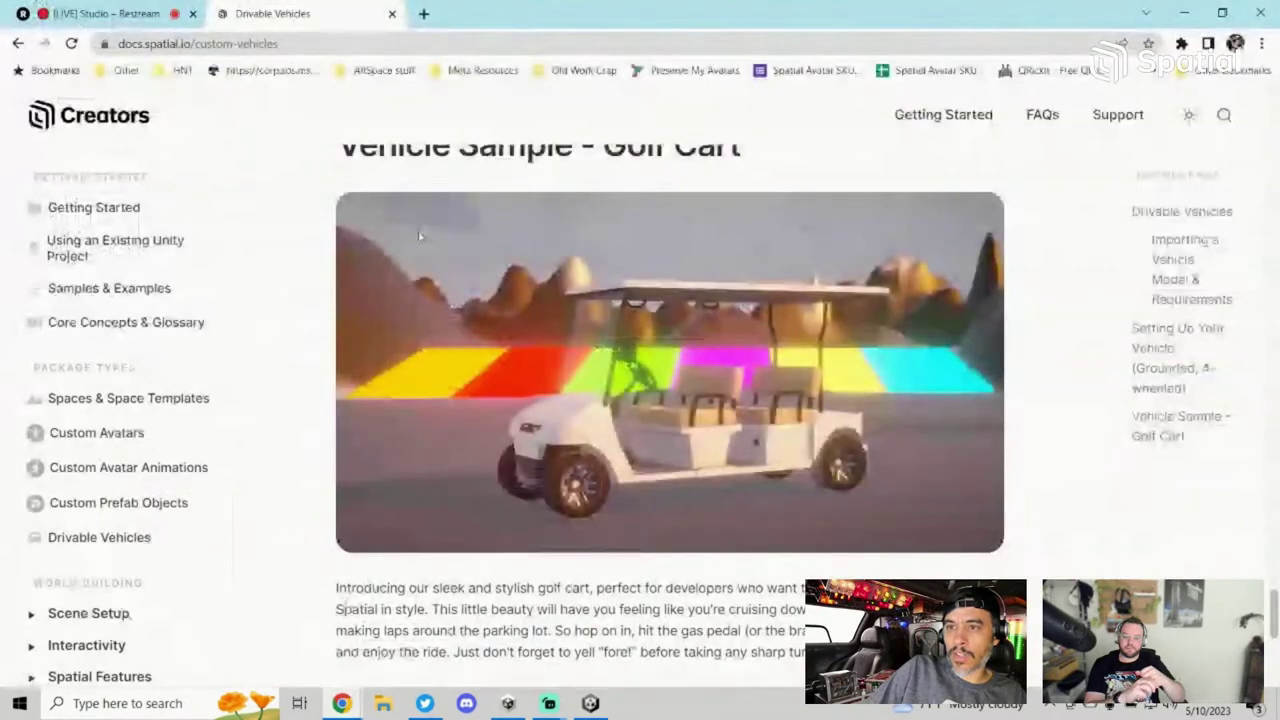
click(133, 15)
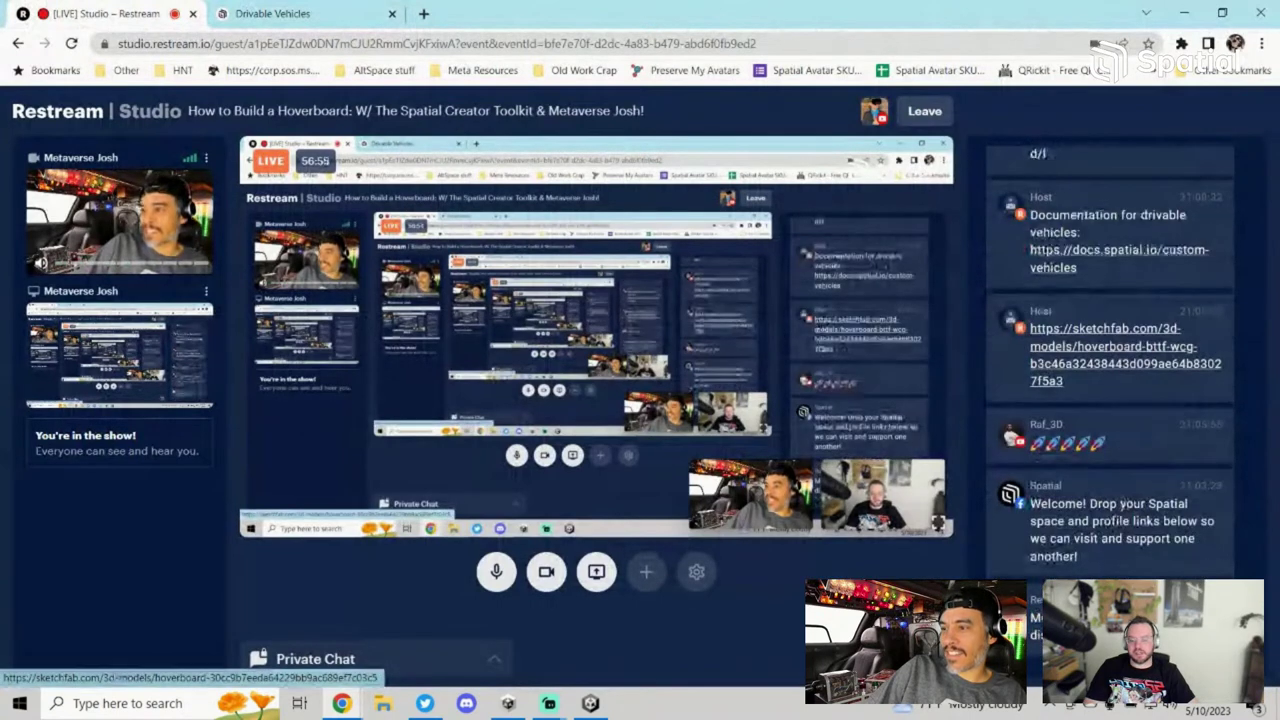
click(407, 659)
click(352, 652)
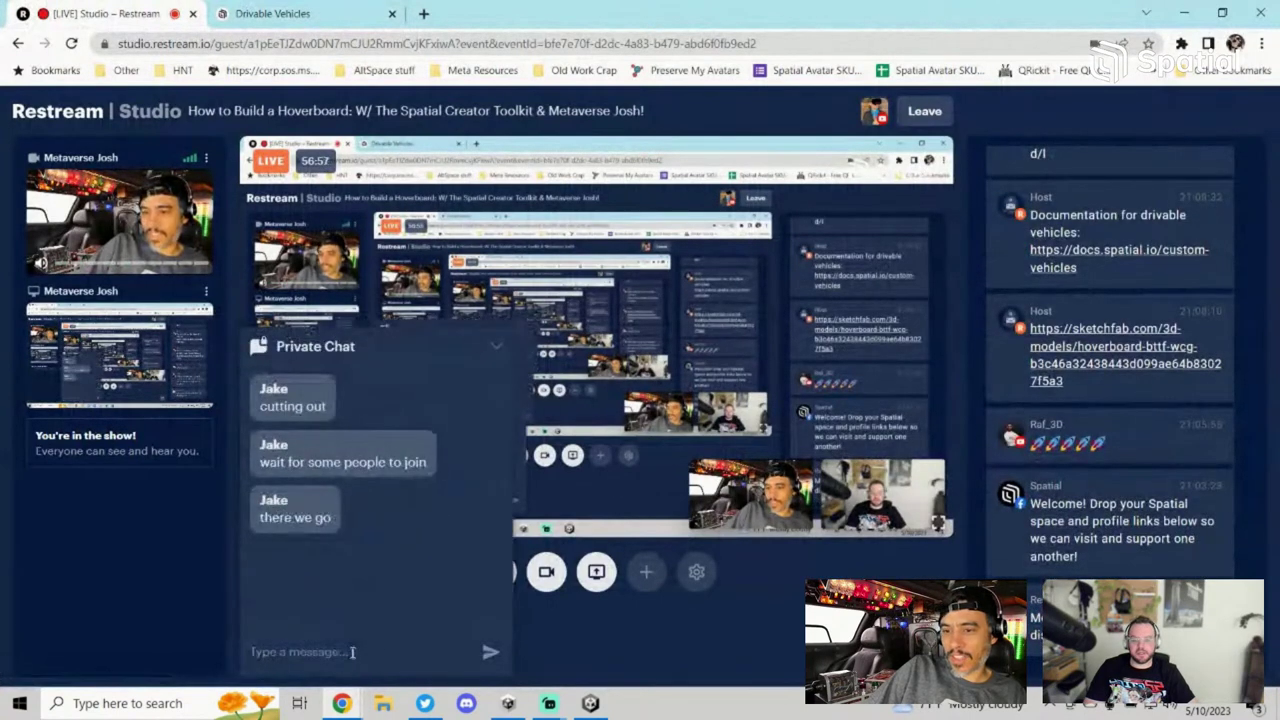
key(ctrl+v)
key(Return)
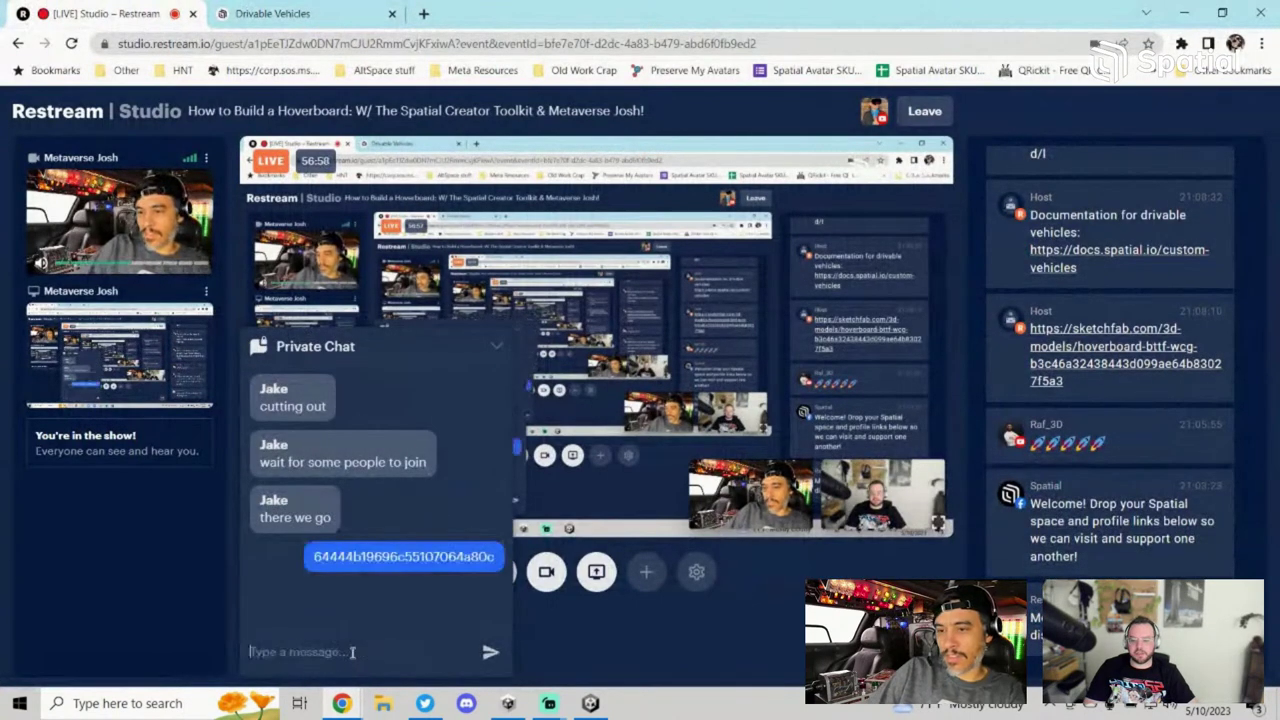
click(496, 346)
click(290, 14)
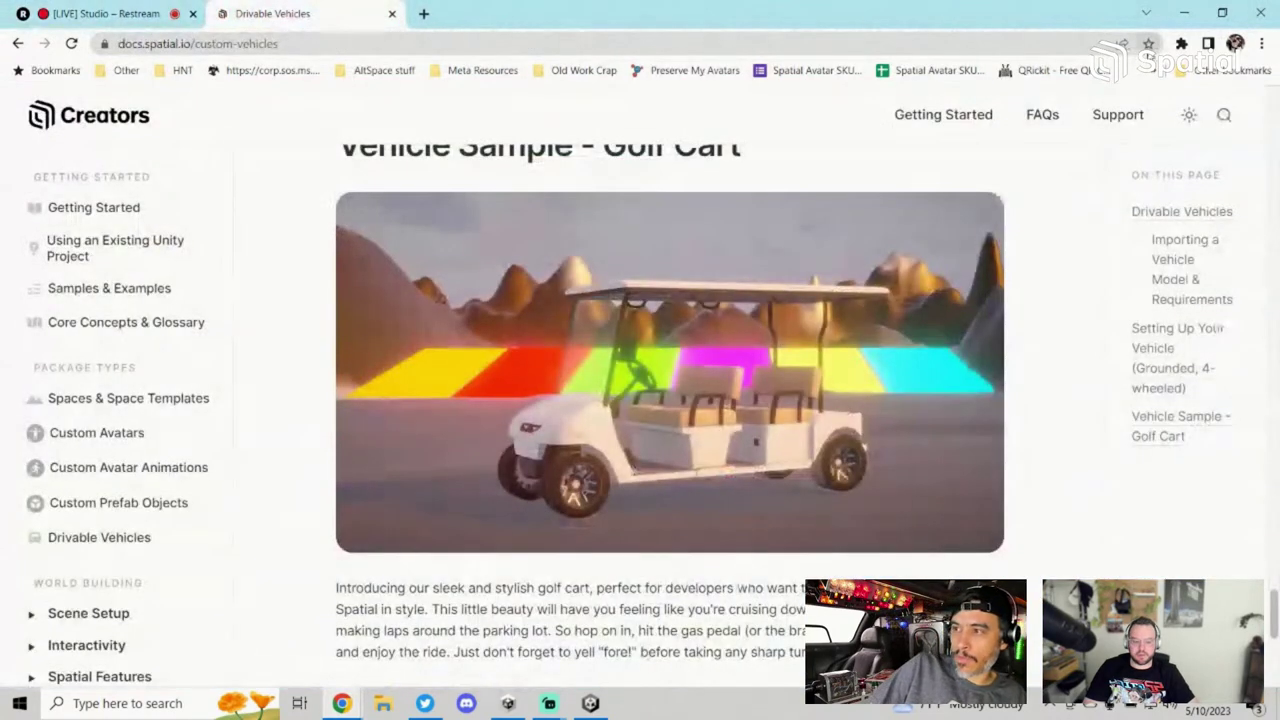
click(1182, 14)
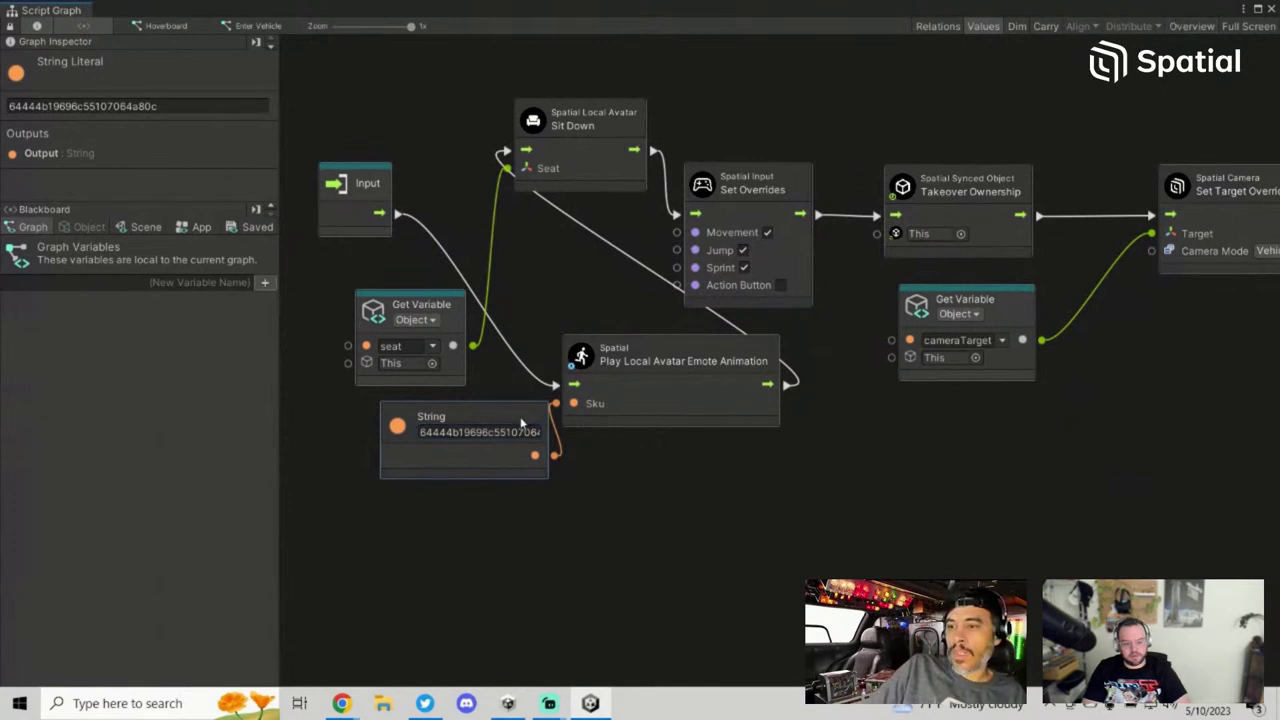
Step: Leave the Enter Vehicle subgraph, open Exit Vehicle and copy the SKU from its String node
drag(522, 422, 508, 438)
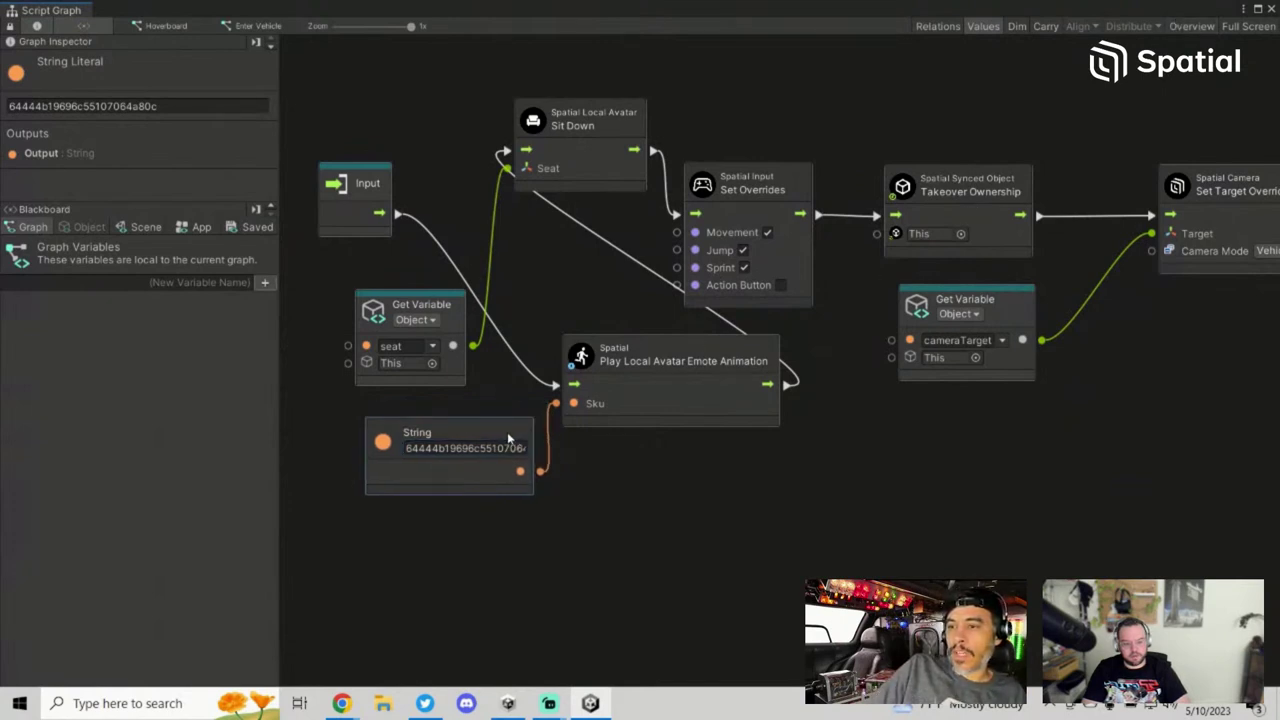
click(1273, 12)
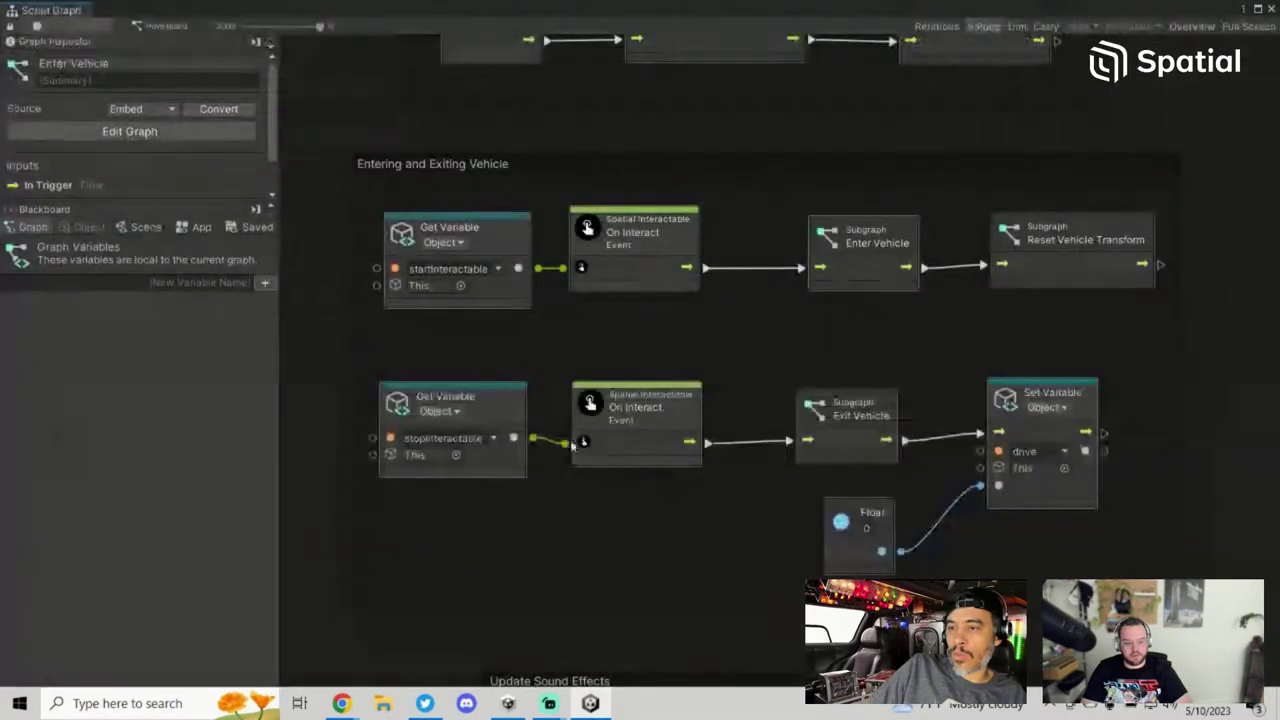
double_click(857, 415)
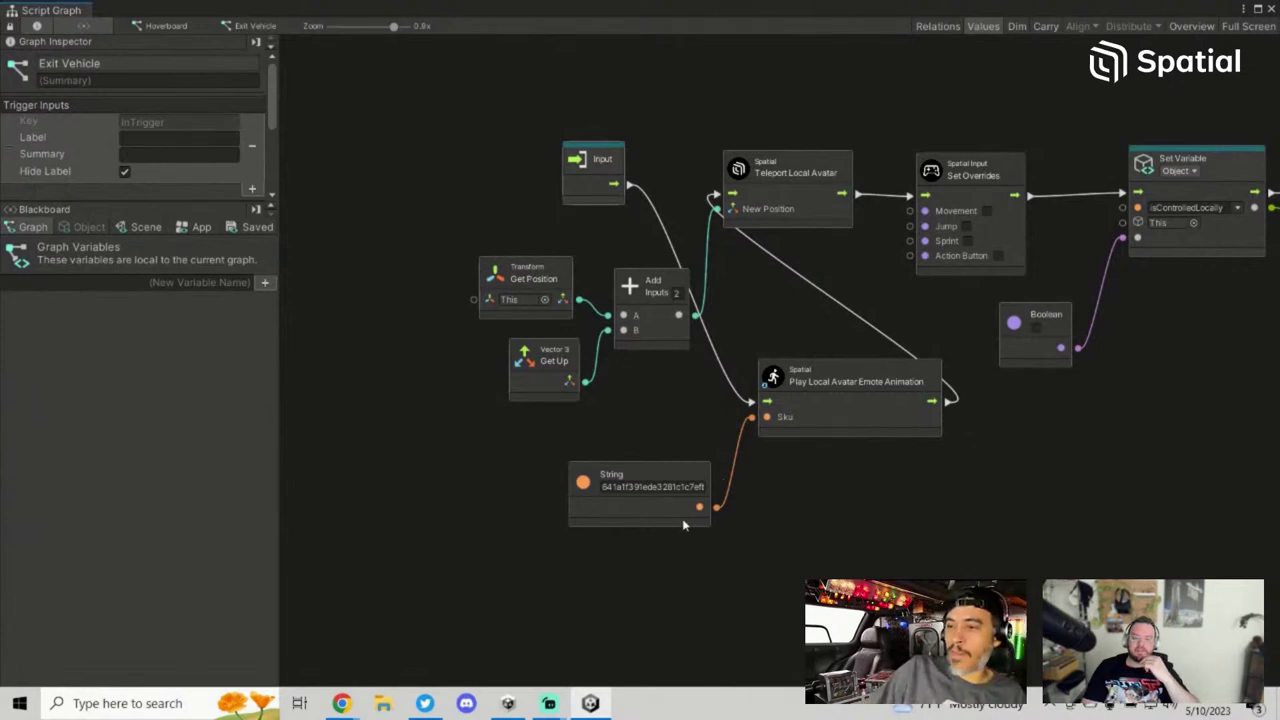
click(677, 488)
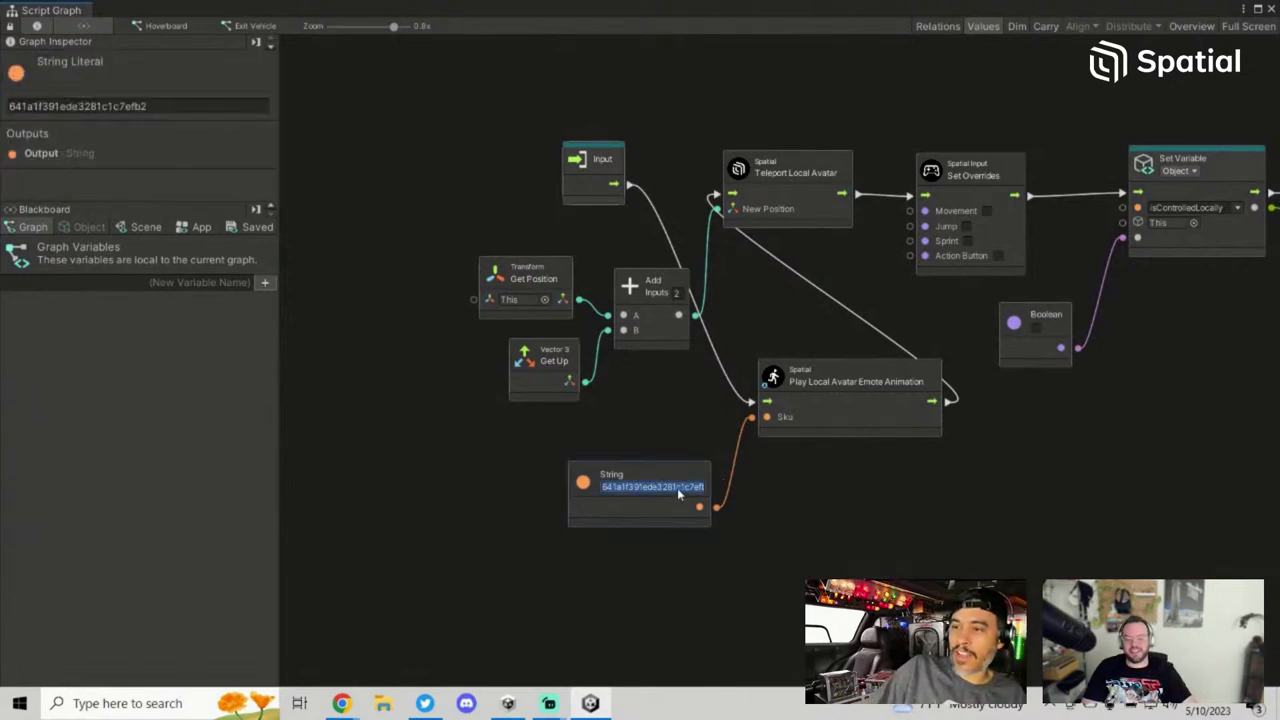
mouse_move(338, 705)
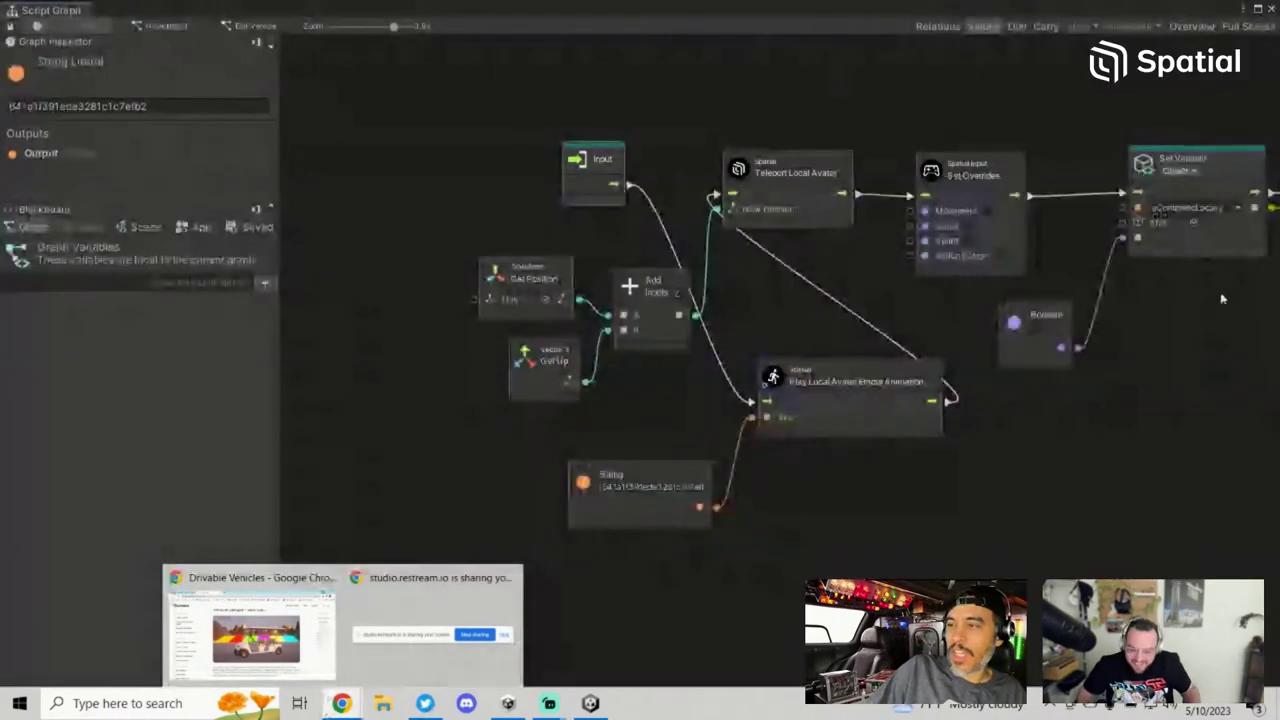
Step: Move Exit Vehicle's Play Local Avatar Emote Animation node slightly closer to its String node and close the script graph
click(848, 372)
drag(848, 372, 820, 372)
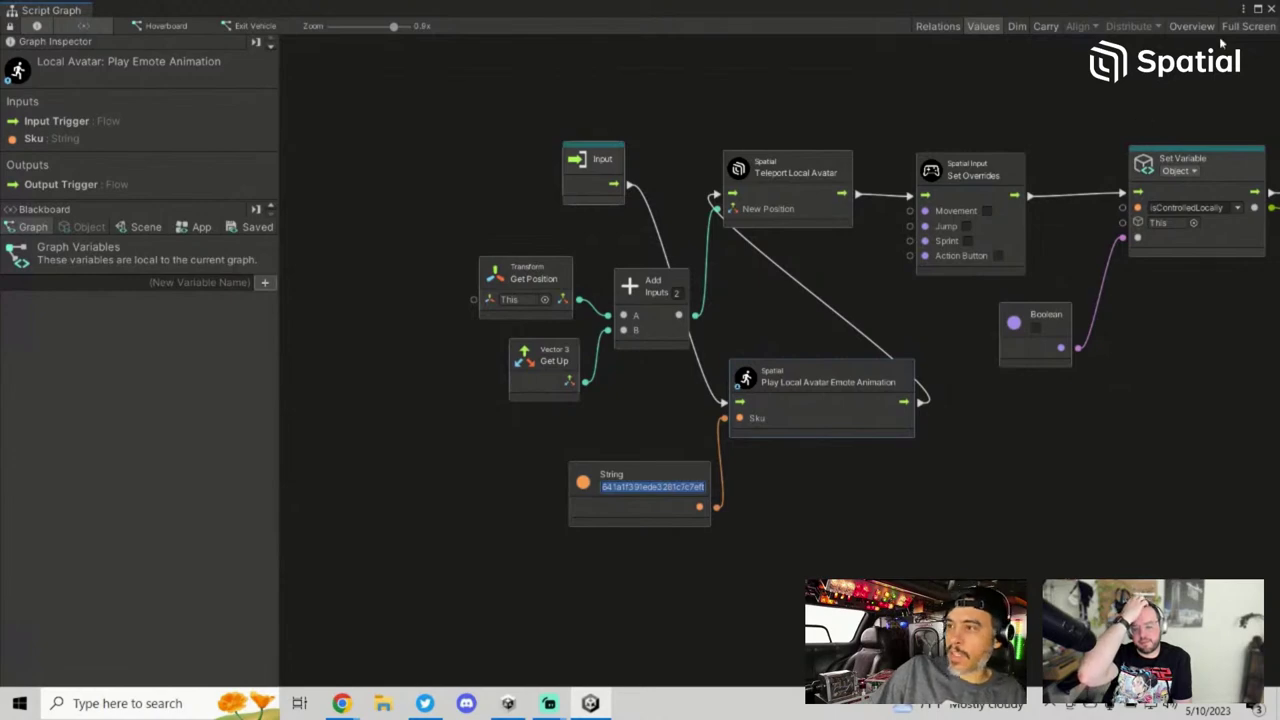
click(1272, 10)
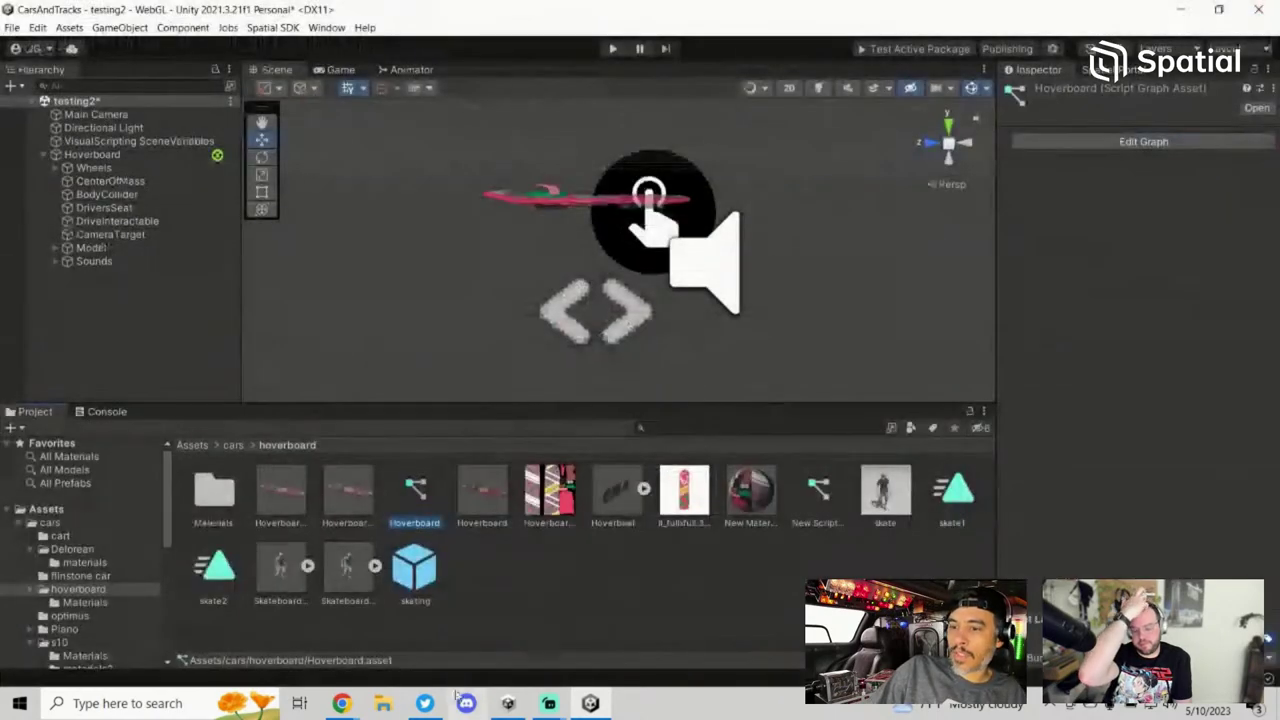
Step: Send the Exit Vehicle animation SKU in Restream Studio's private chat in the browser, and return to Unity
key(alt+Tab)
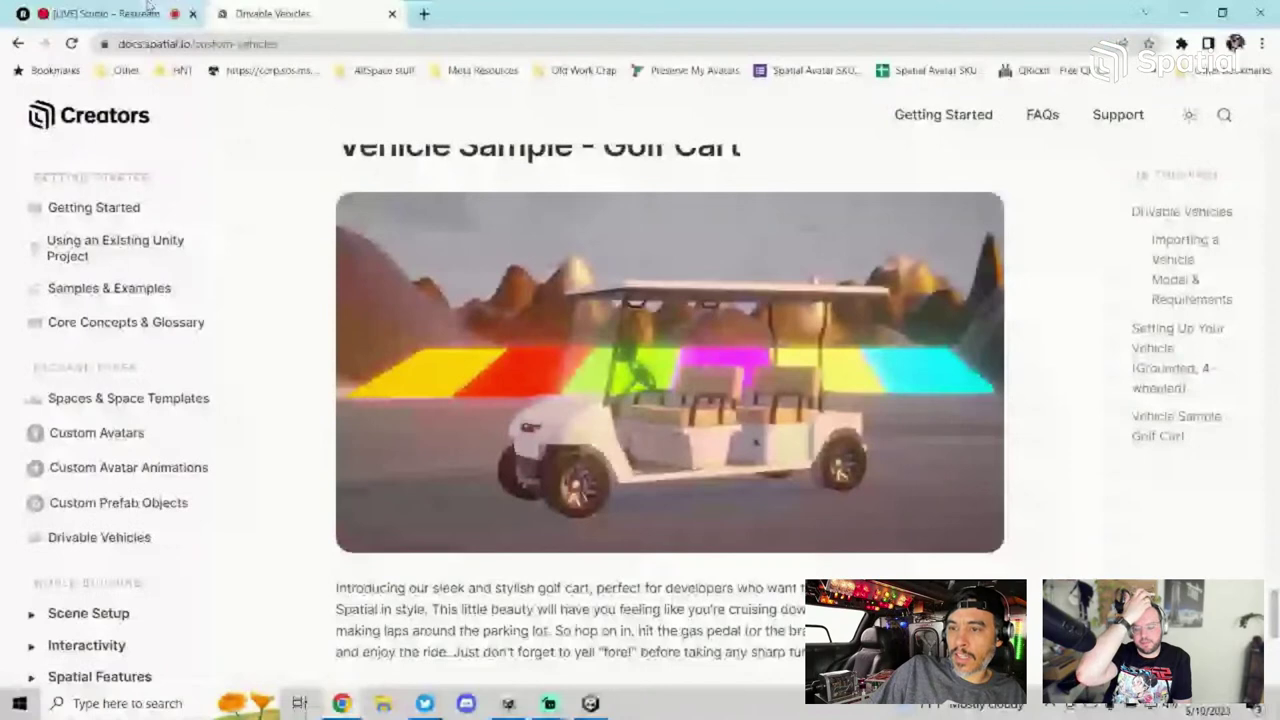
click(147, 10)
click(385, 650)
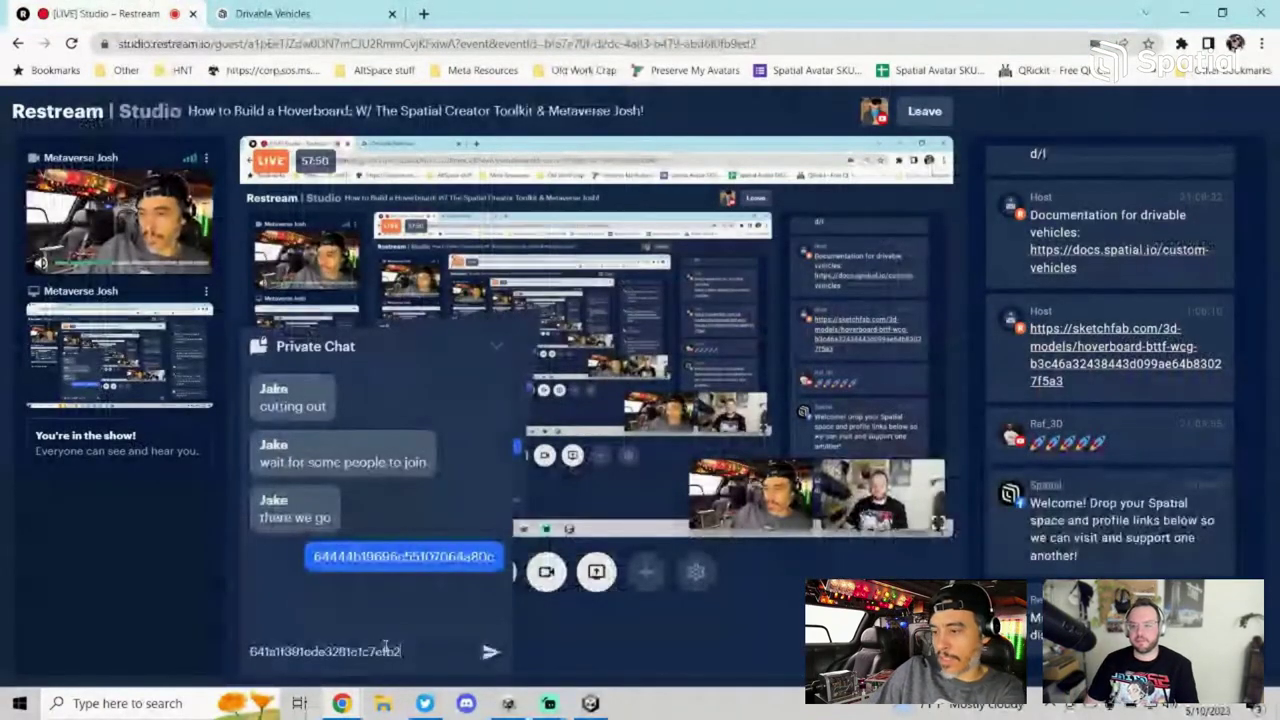
key(Return)
click(272, 13)
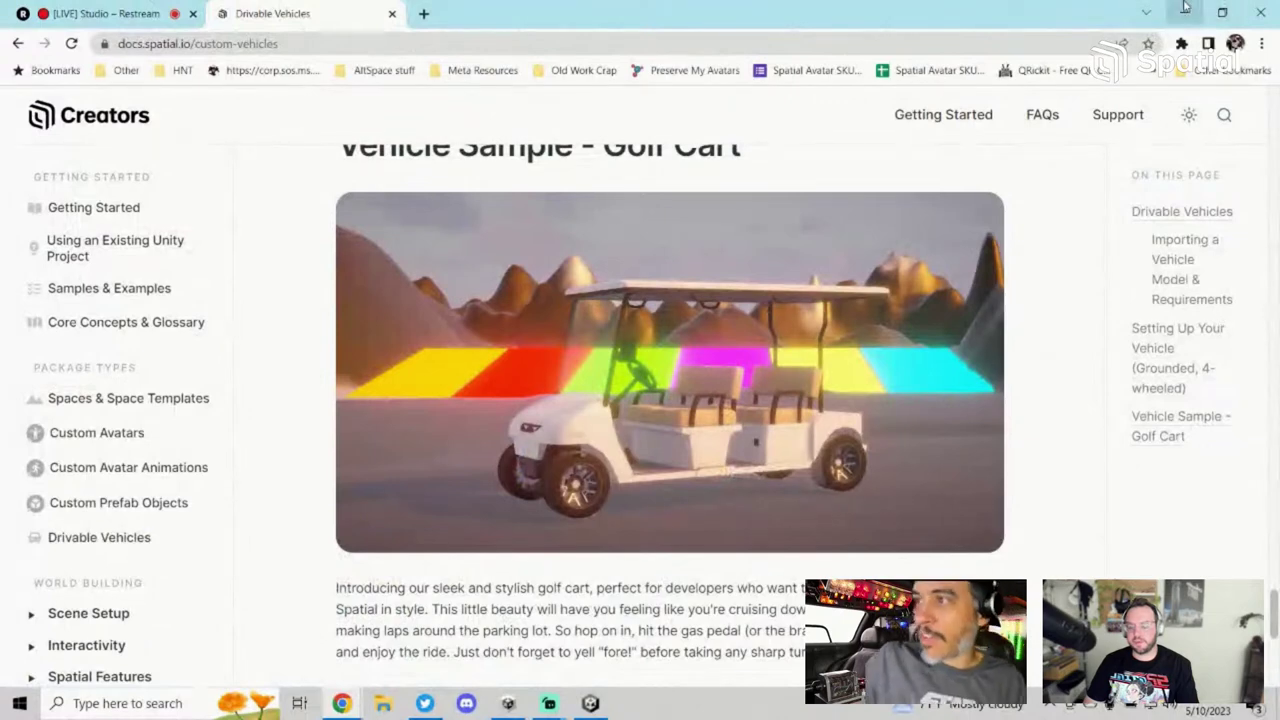
click(1184, 12)
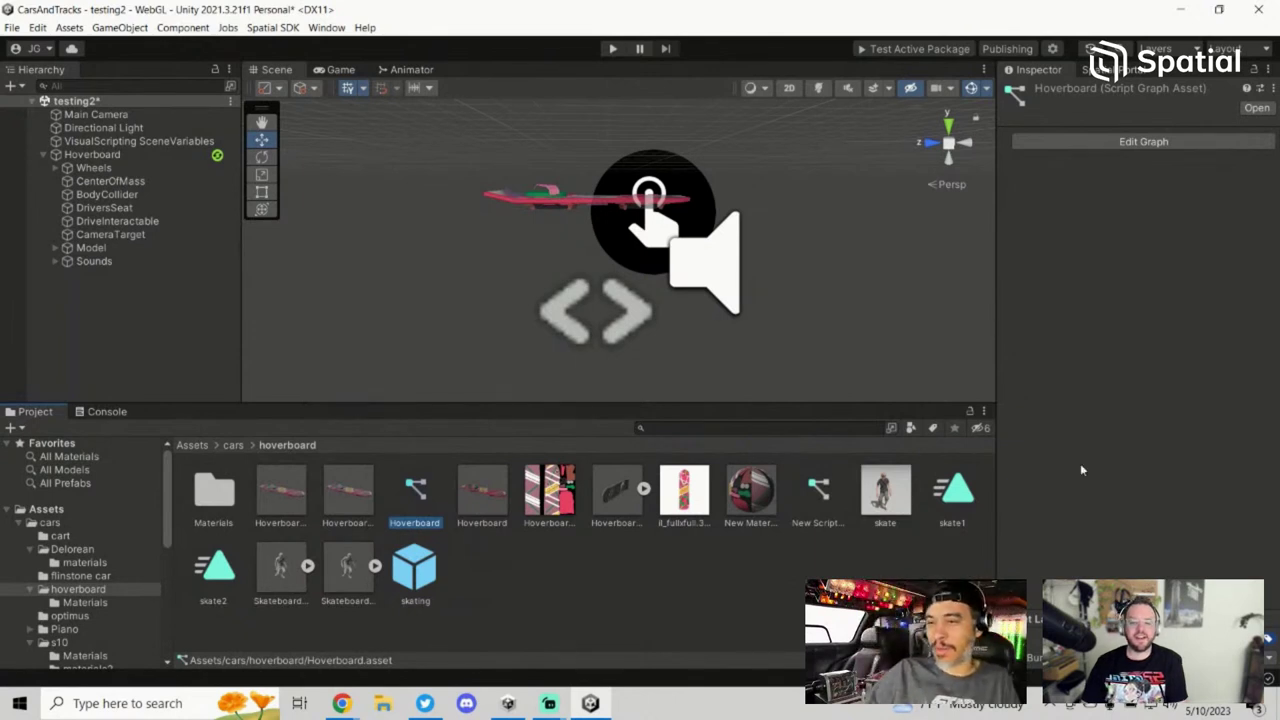
Step: Open the Spatial project configuration and set the active package's prefab to the original Hoverboard
click(783, 622)
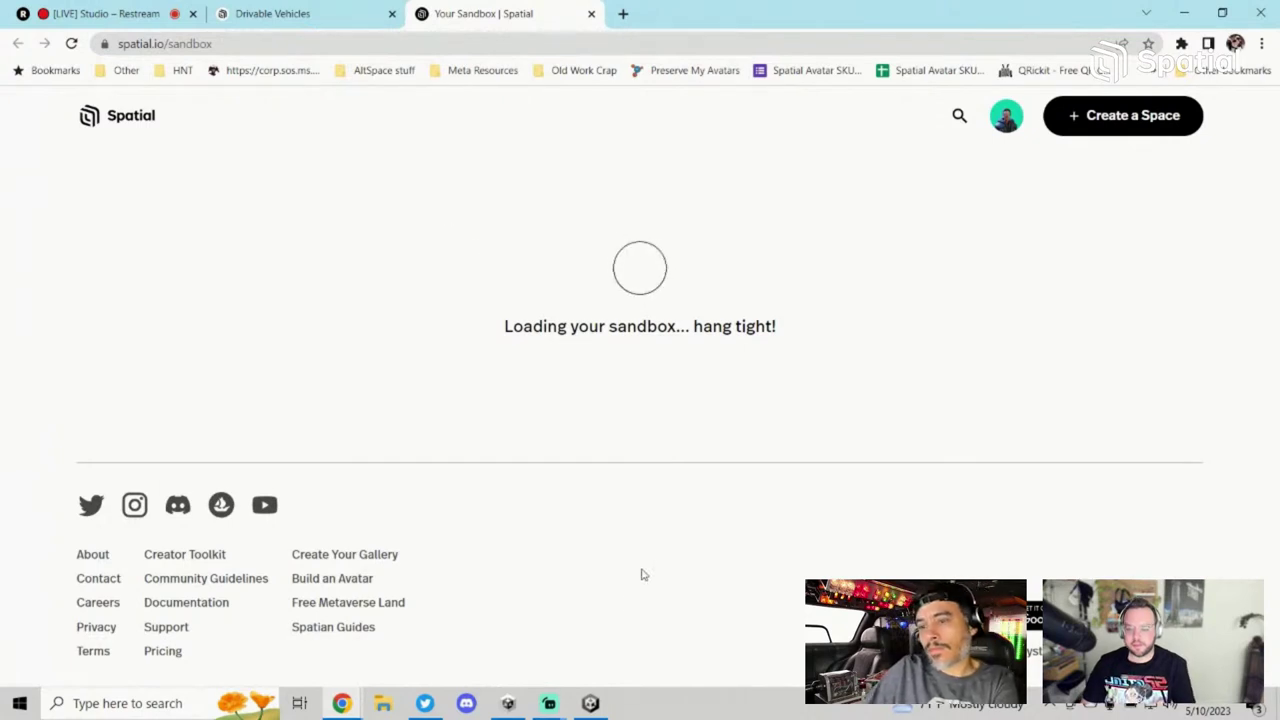
key(alt+Tab)
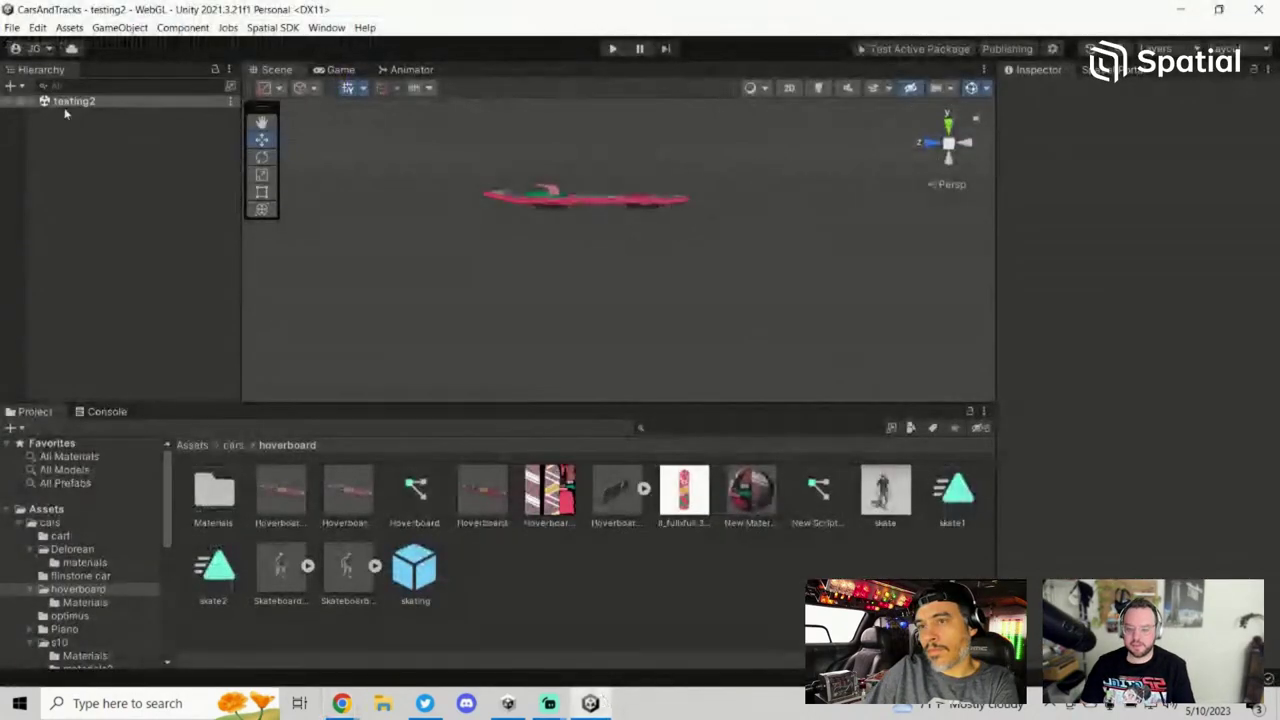
click(1062, 54)
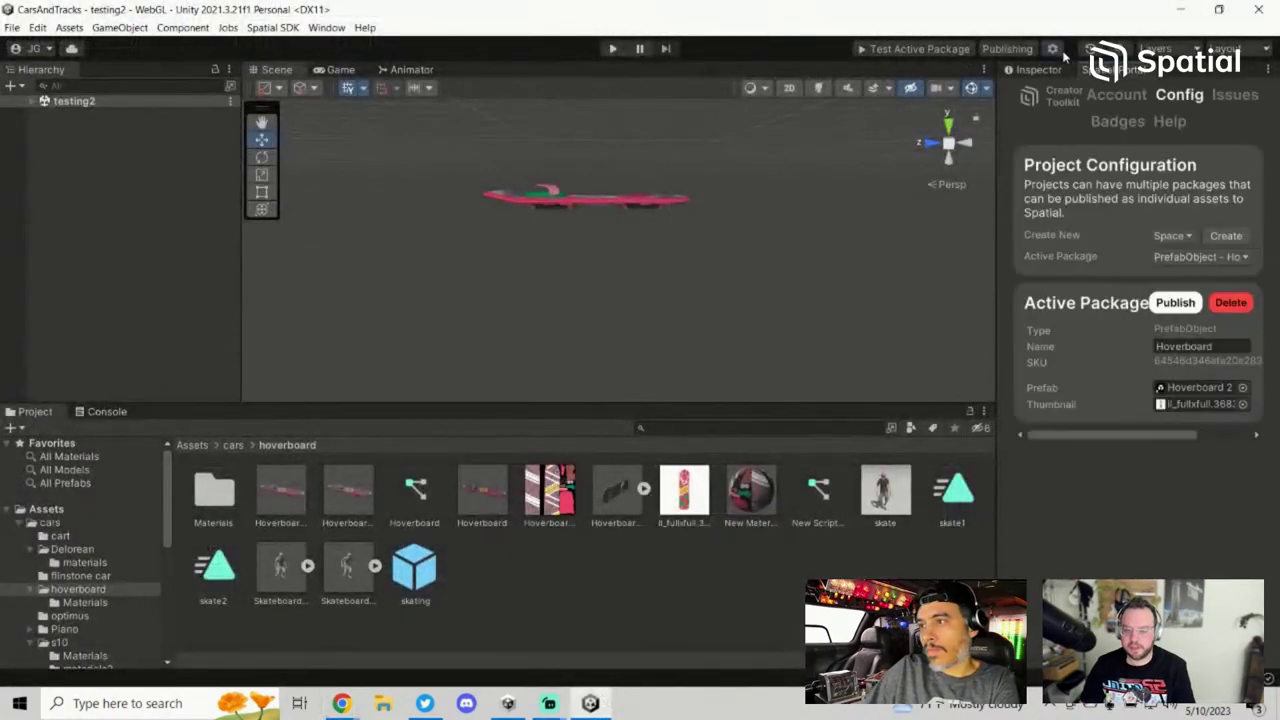
click(1201, 388)
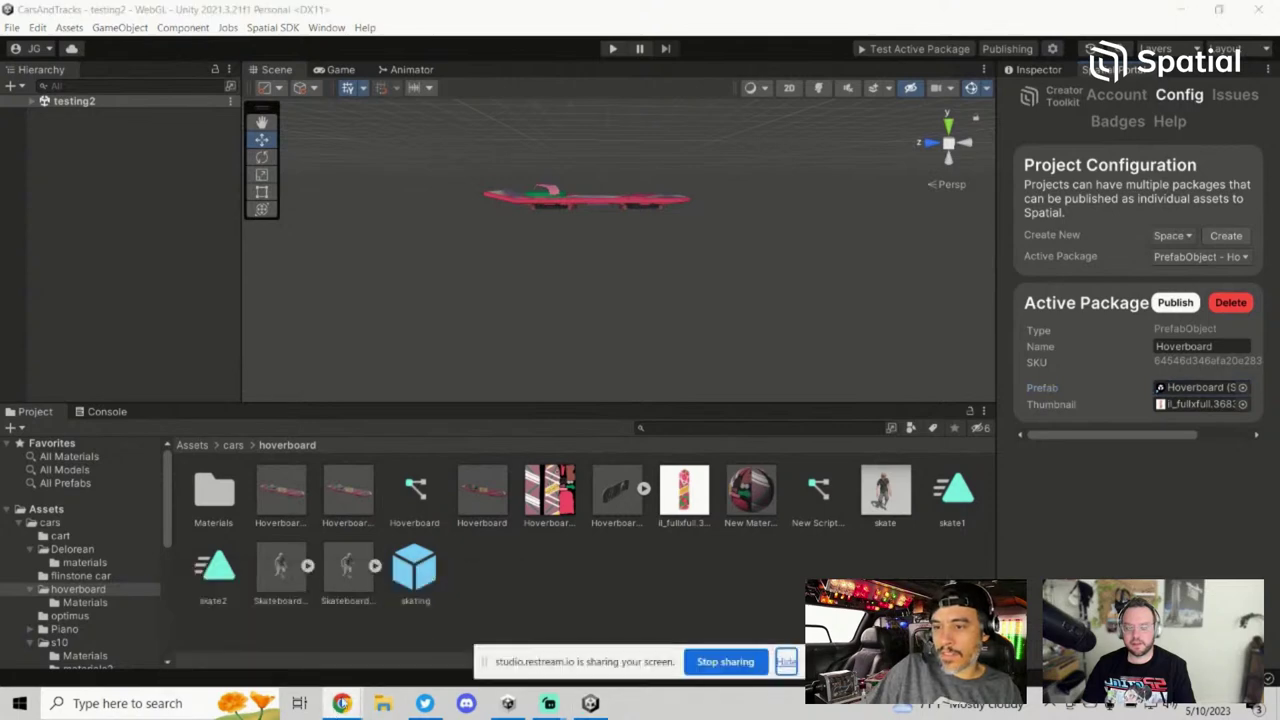
Step: Test the Hoverboard package in the Spatial sandbox in the browser, riding the board and exiting it
mouse_move(342, 703)
click(243, 617)
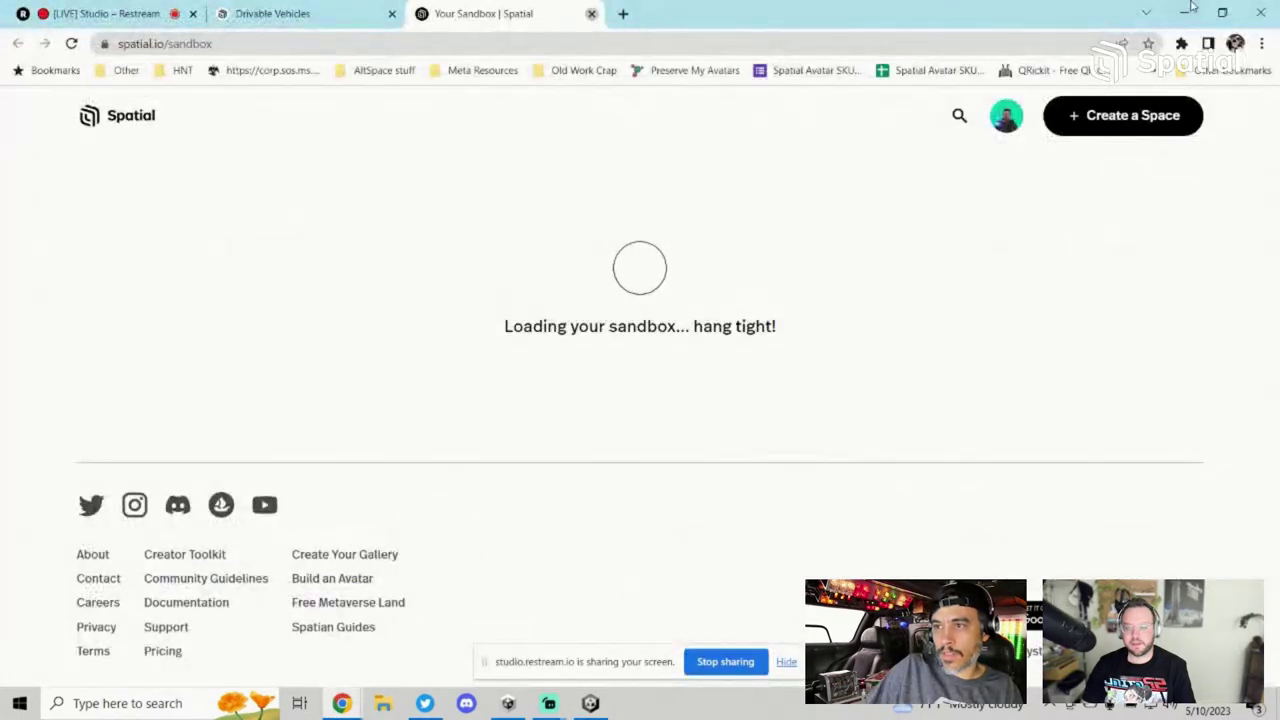
click(1186, 12)
click(1186, 12)
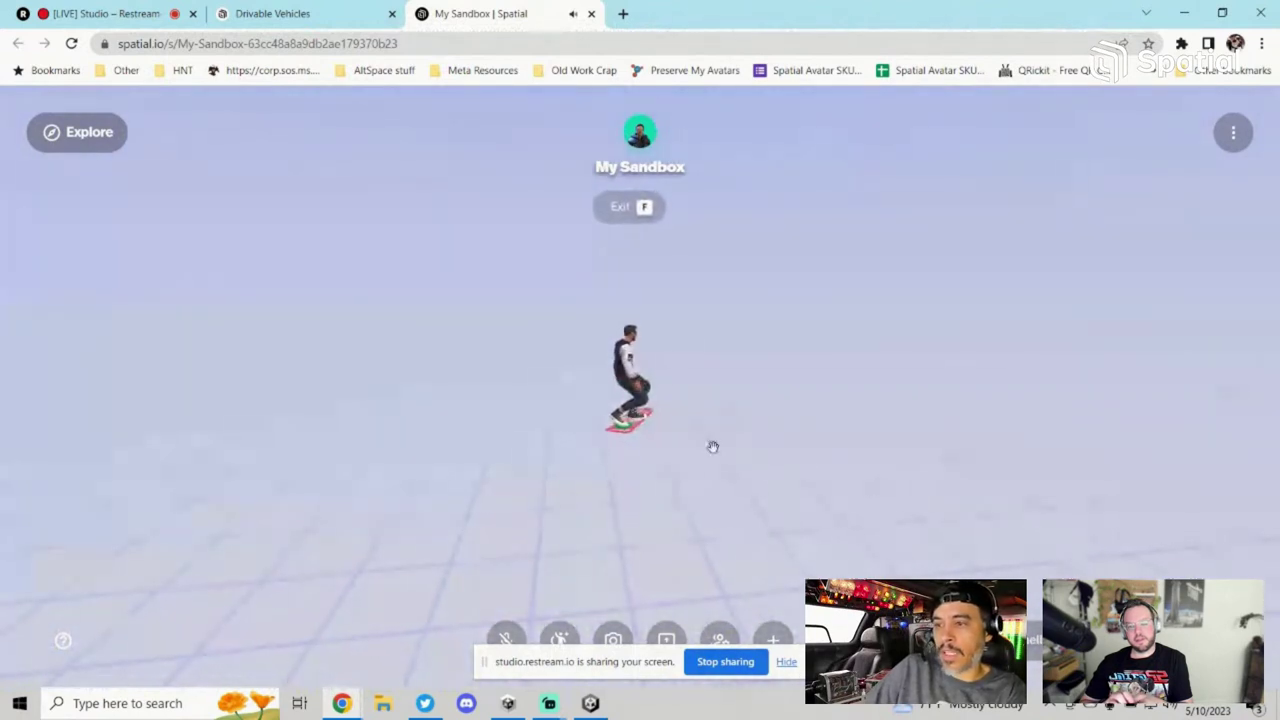
key(f)
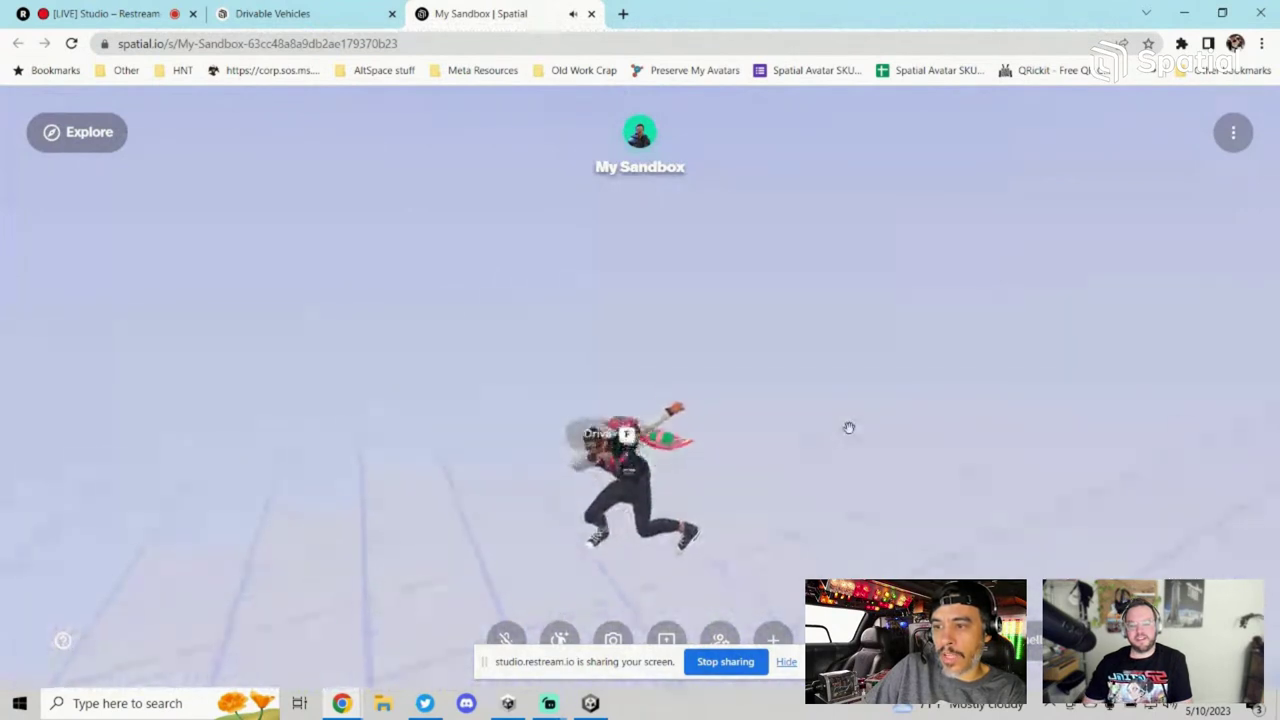
Step: Walk the avatar back to the hoverboard, ride it and exit once more, and close the sandbox
key(a)
key(s)
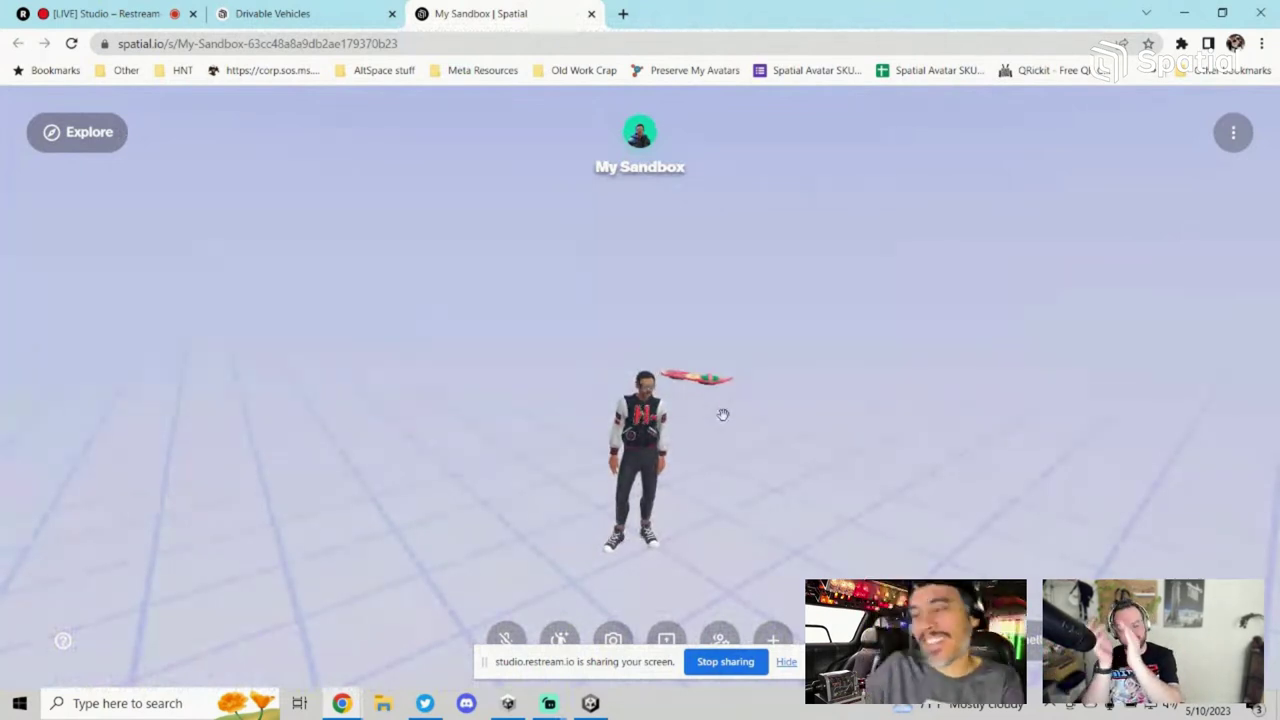
key(w)
key(f)
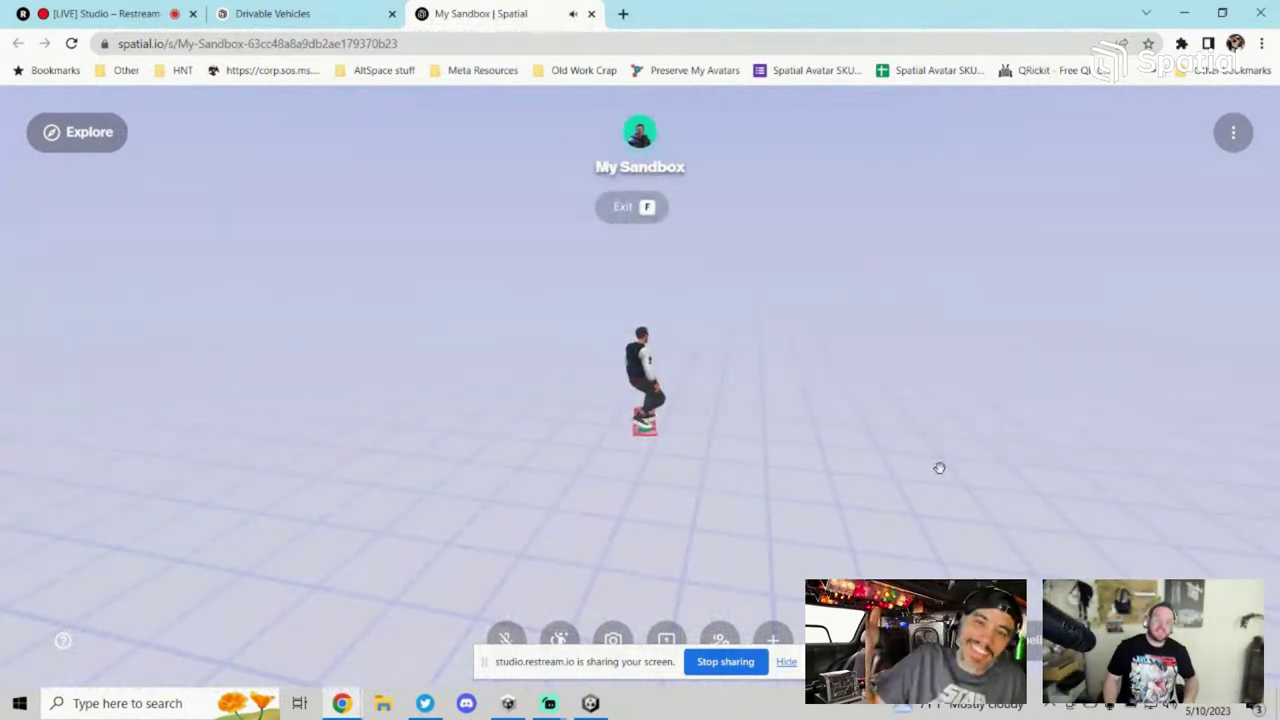
key(f)
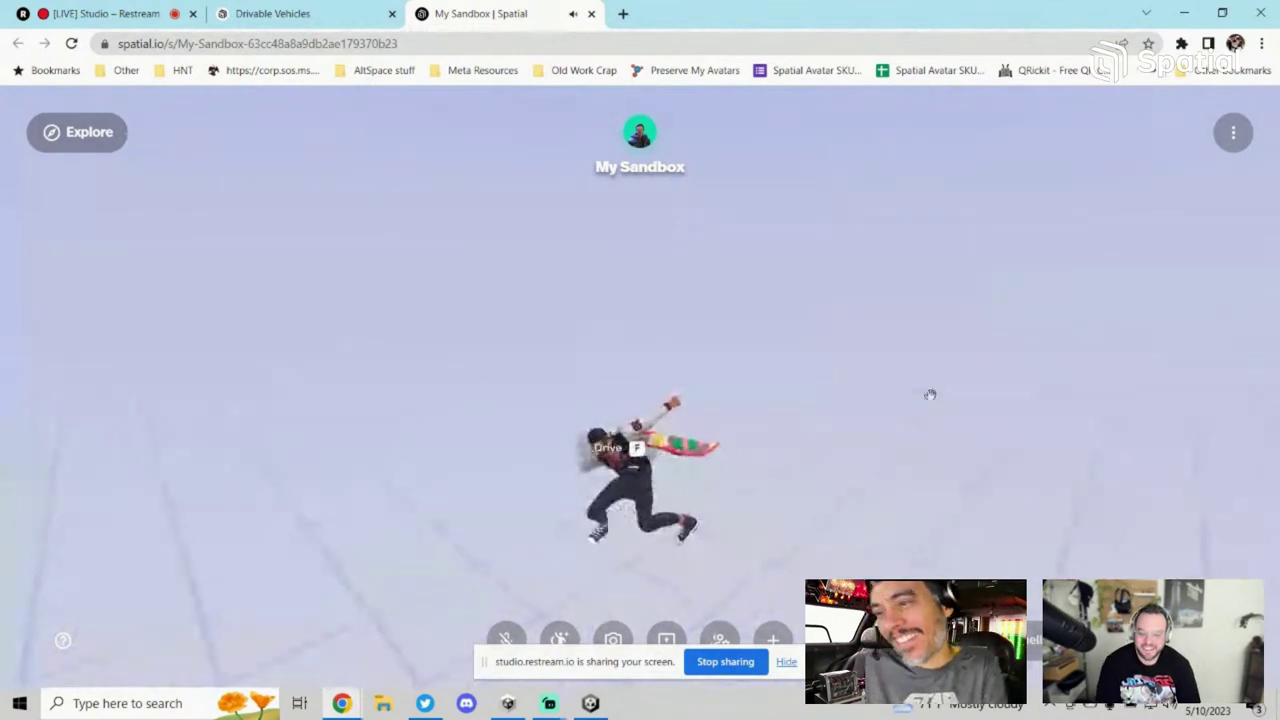
click(591, 14)
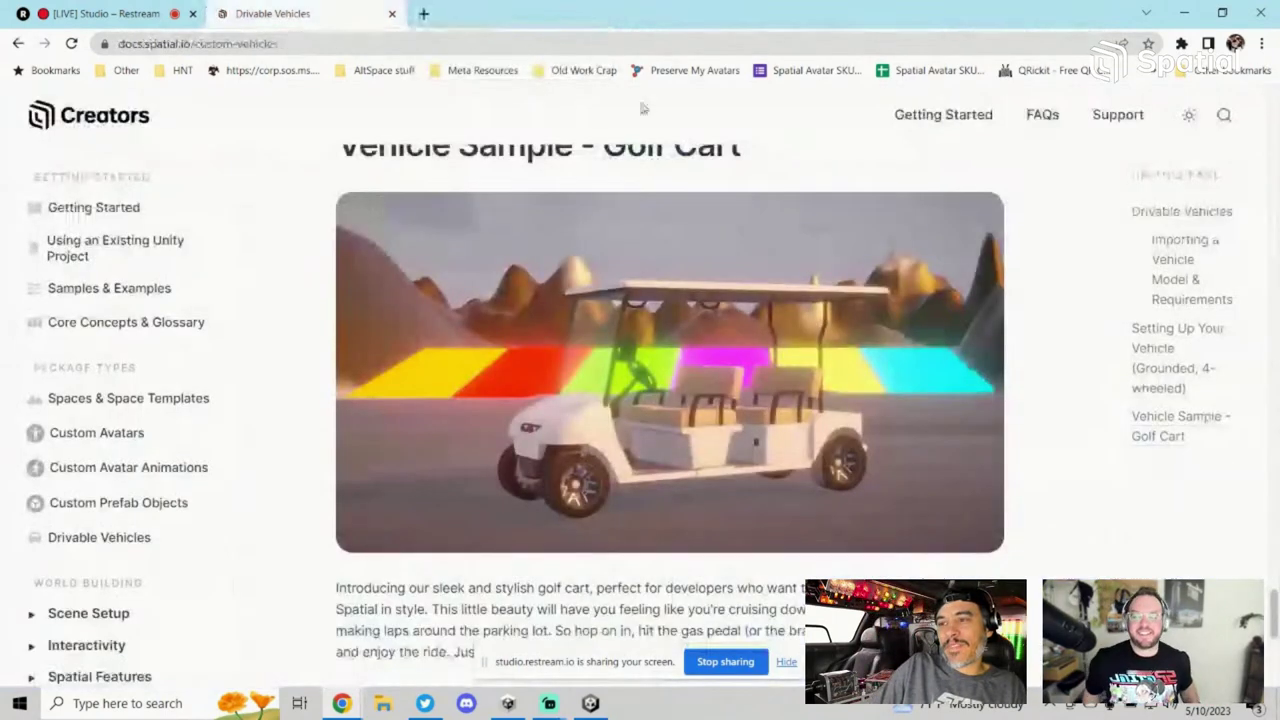
Step: Open Mixamo in a new browser tab and log in with the Google account
click(590, 703)
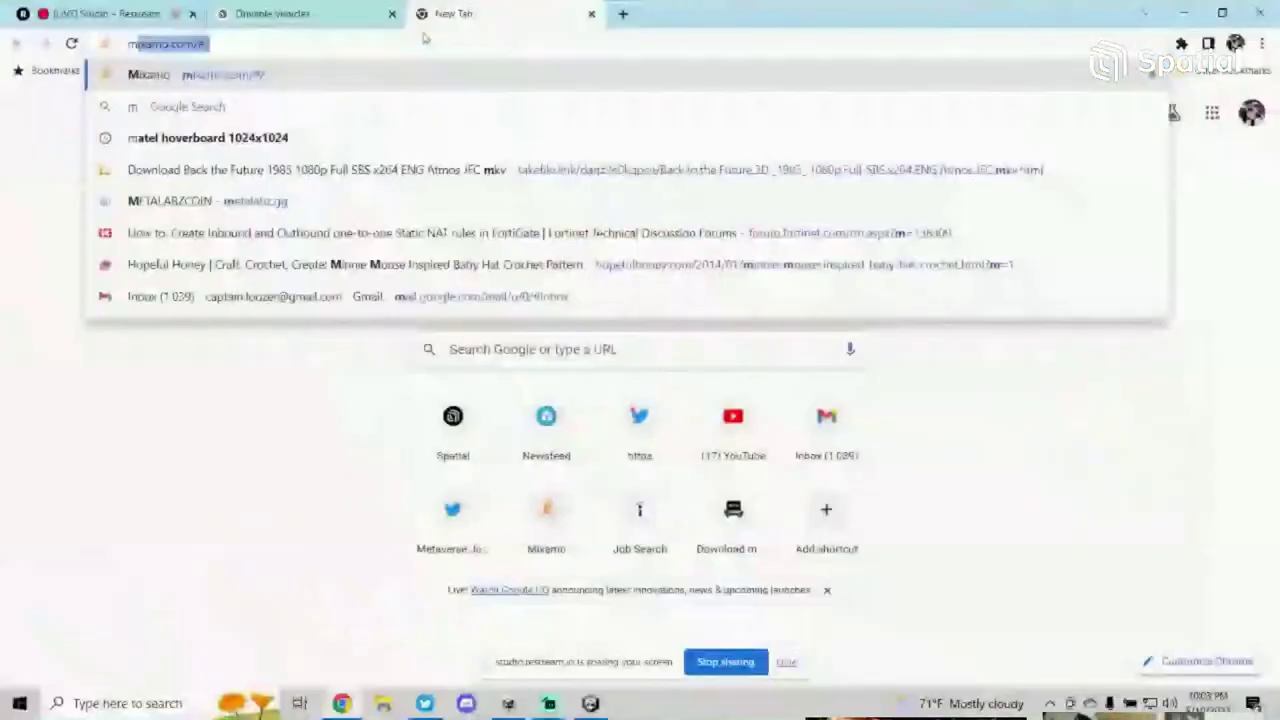
text(ix)
key(Return)
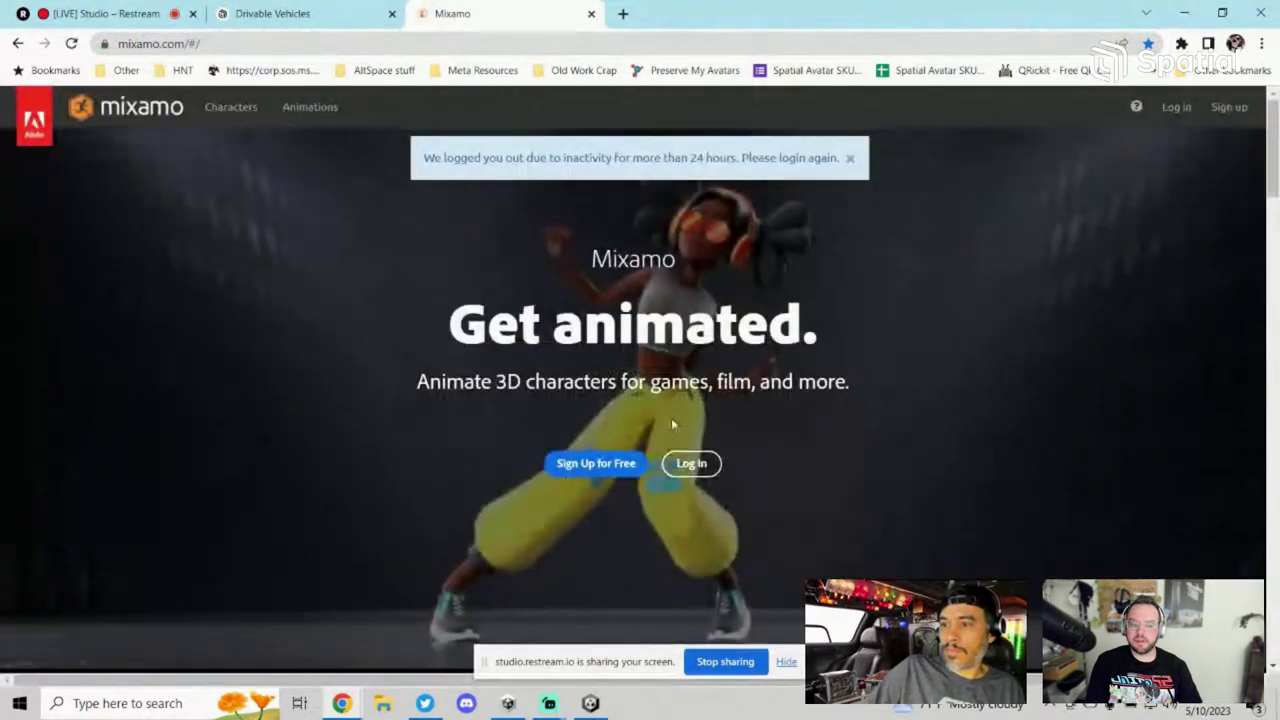
click(691, 463)
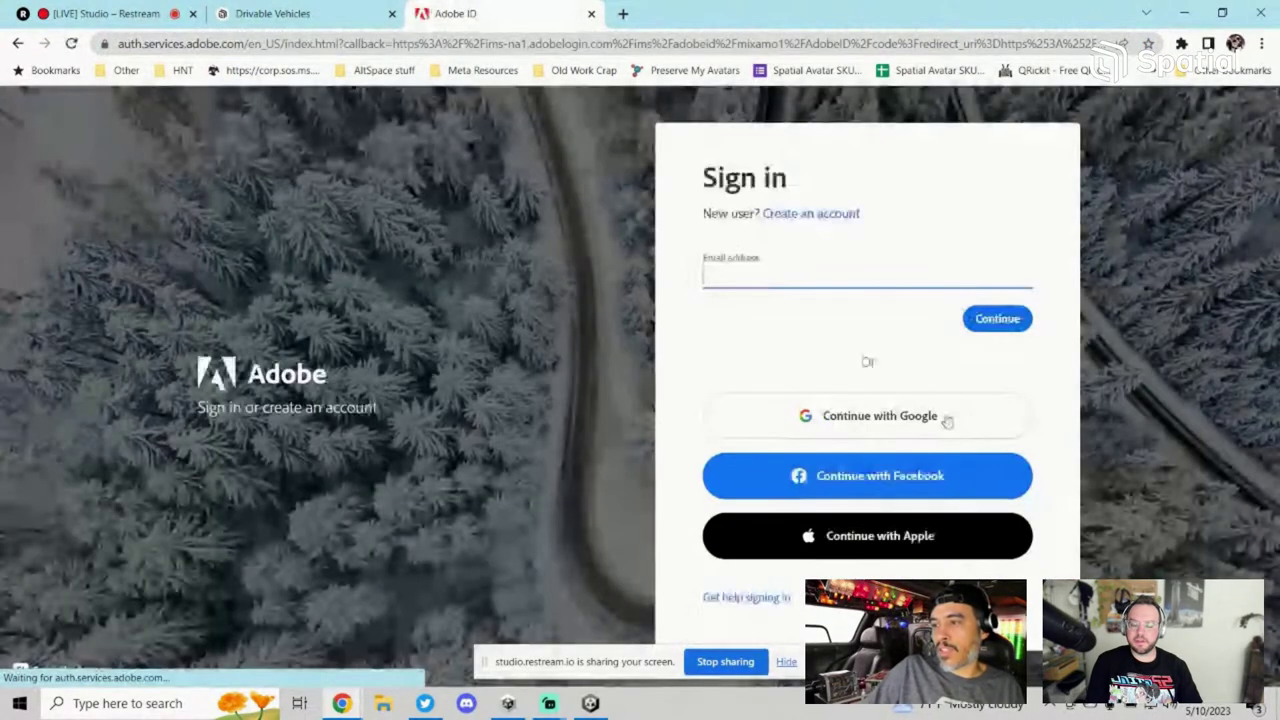
click(808, 411)
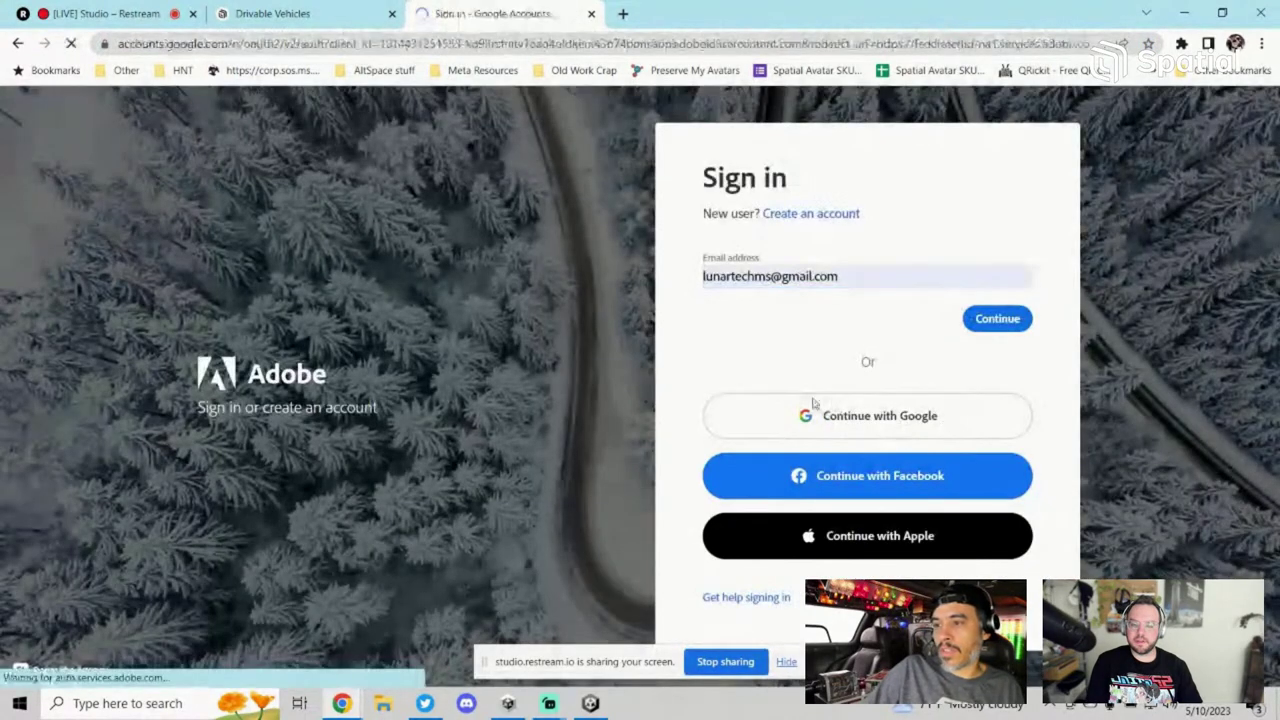
click(704, 397)
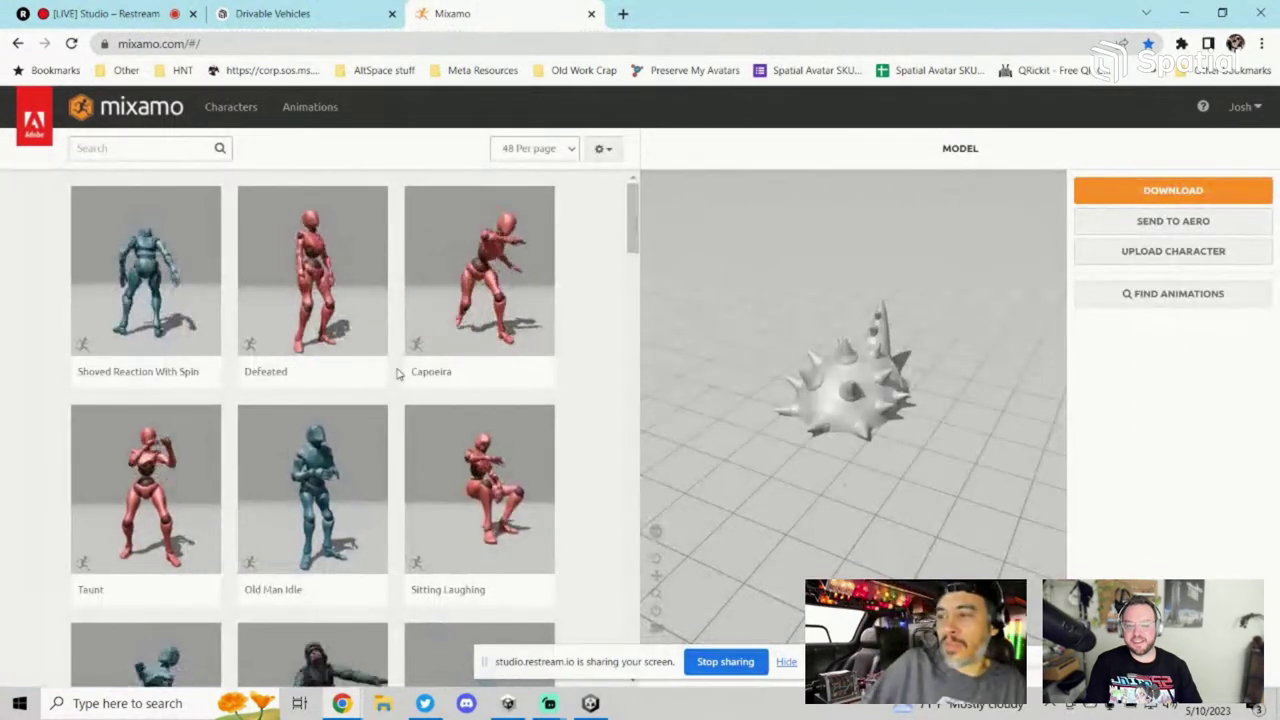
Step: Search Mixamo for "skateboard" and preview the first Skateboarding animation on the character
click(162, 149)
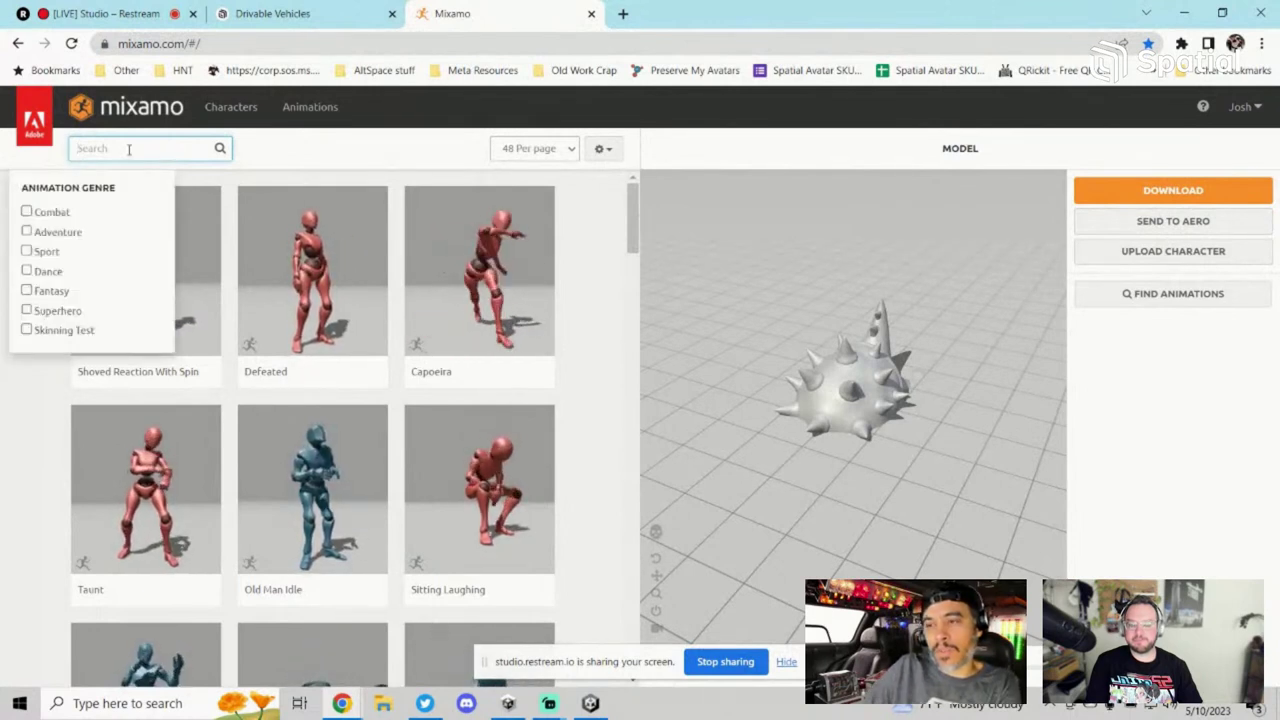
text(ska)
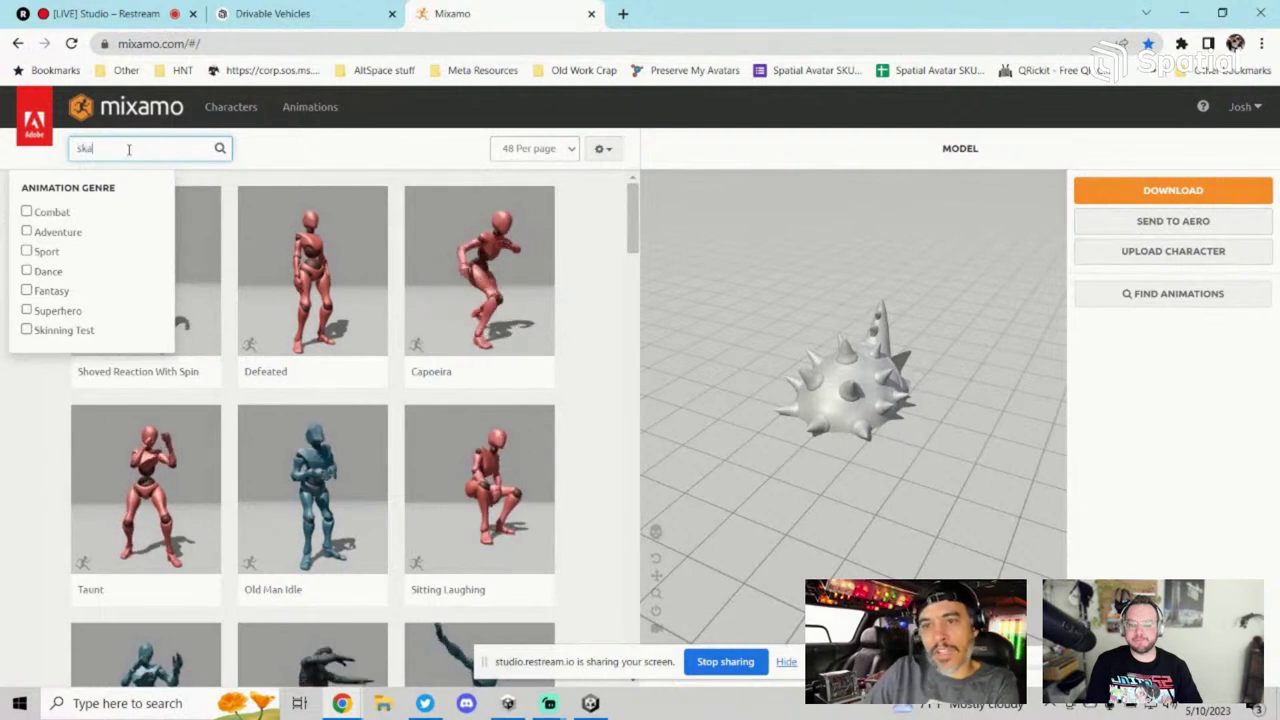
text(teboard)
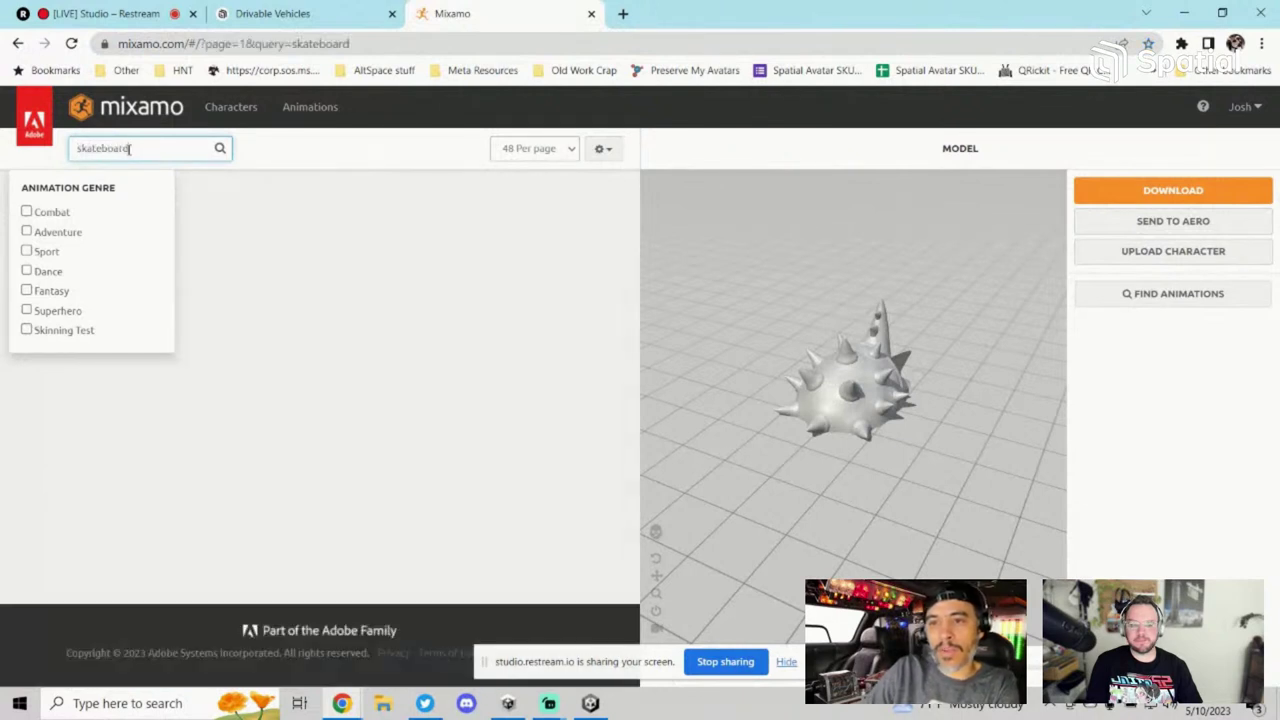
click(533, 489)
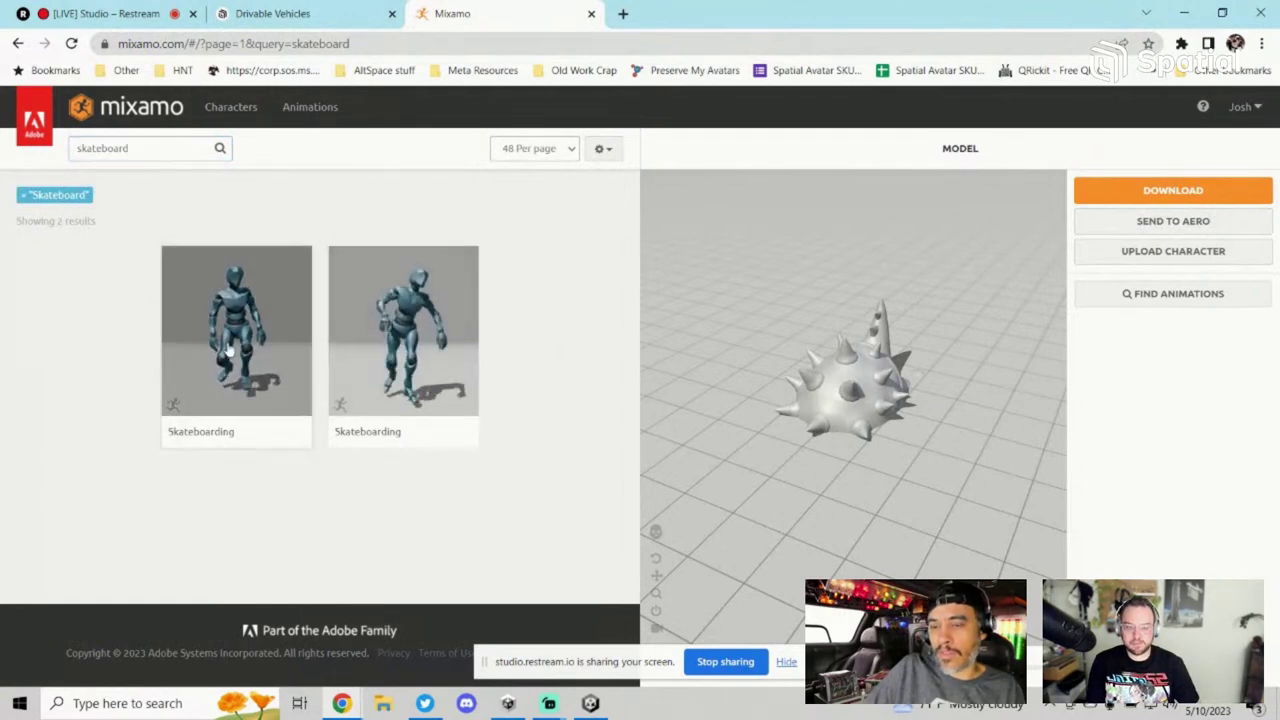
click(237, 330)
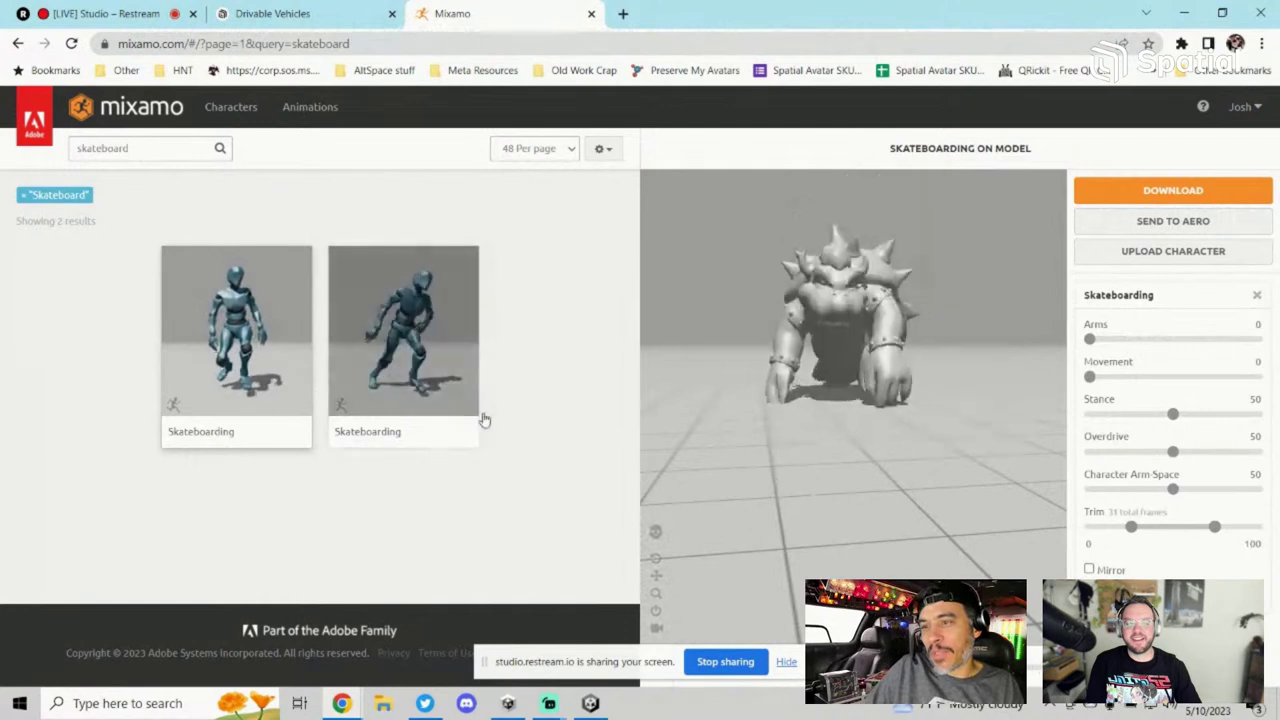
Step: Open the Skateboarding animation's download settings and review the Skin options, keeping With Skin
click(179, 152)
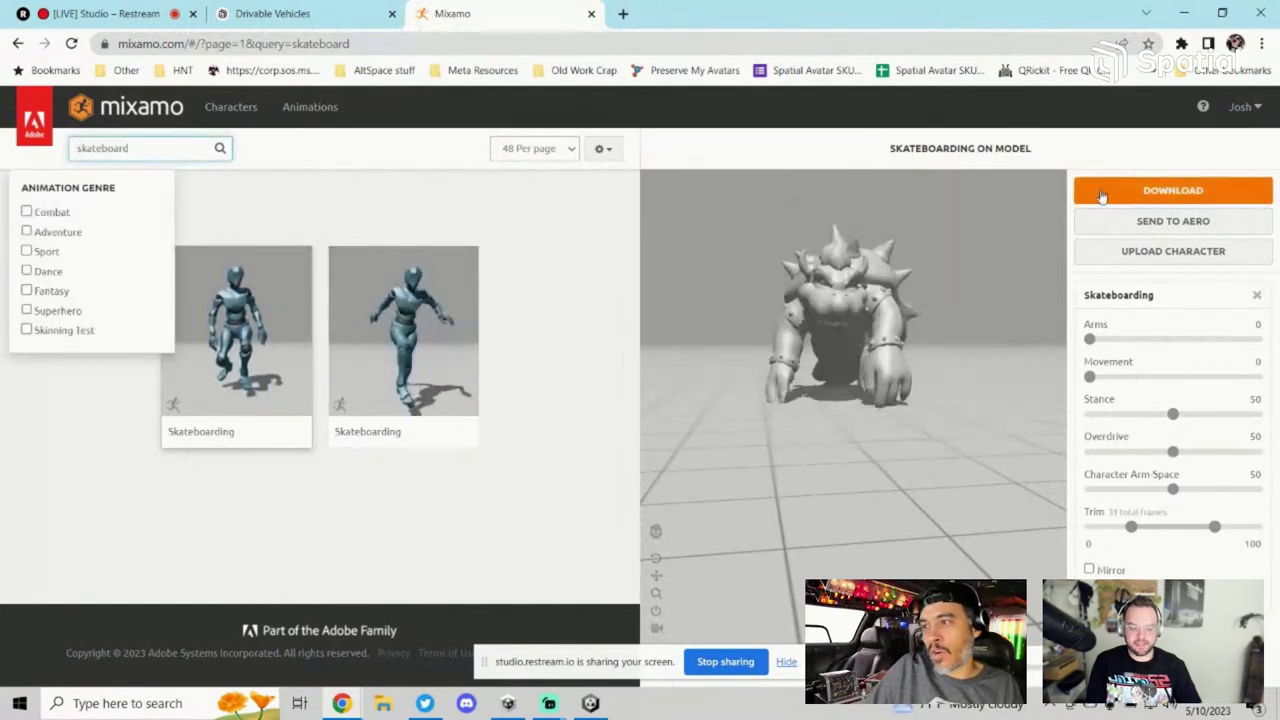
click(1136, 189)
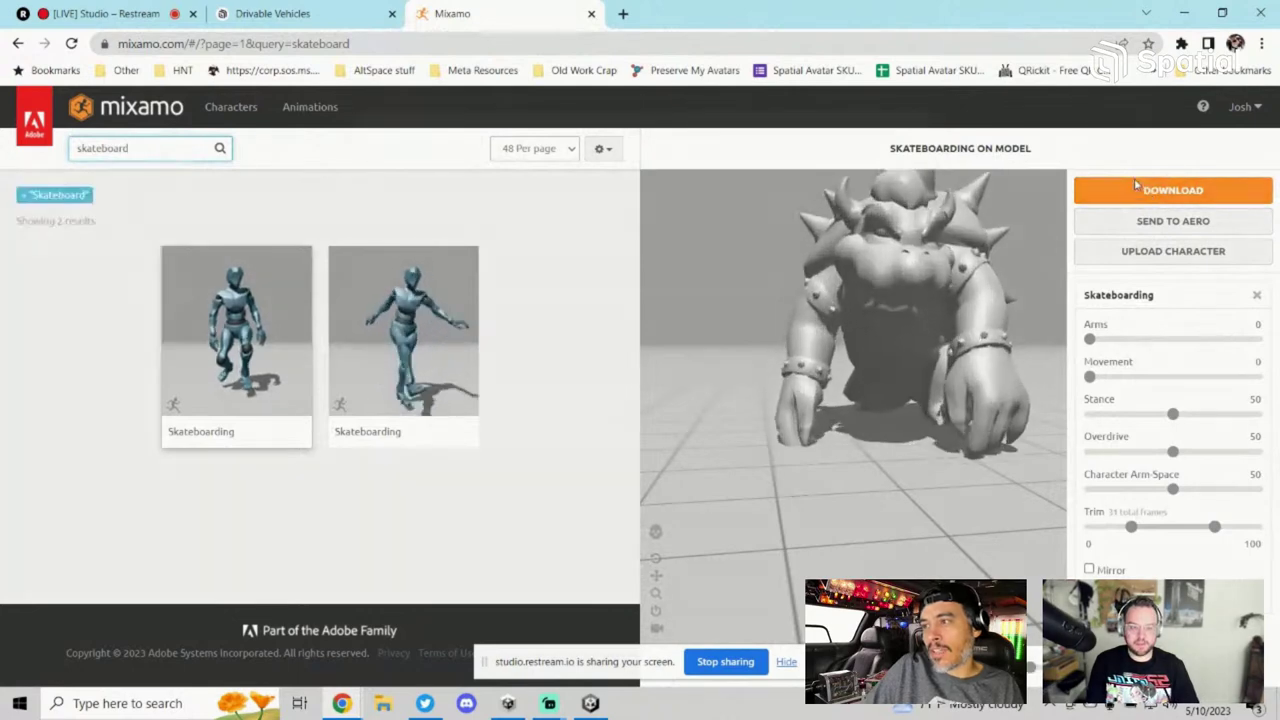
click(797, 262)
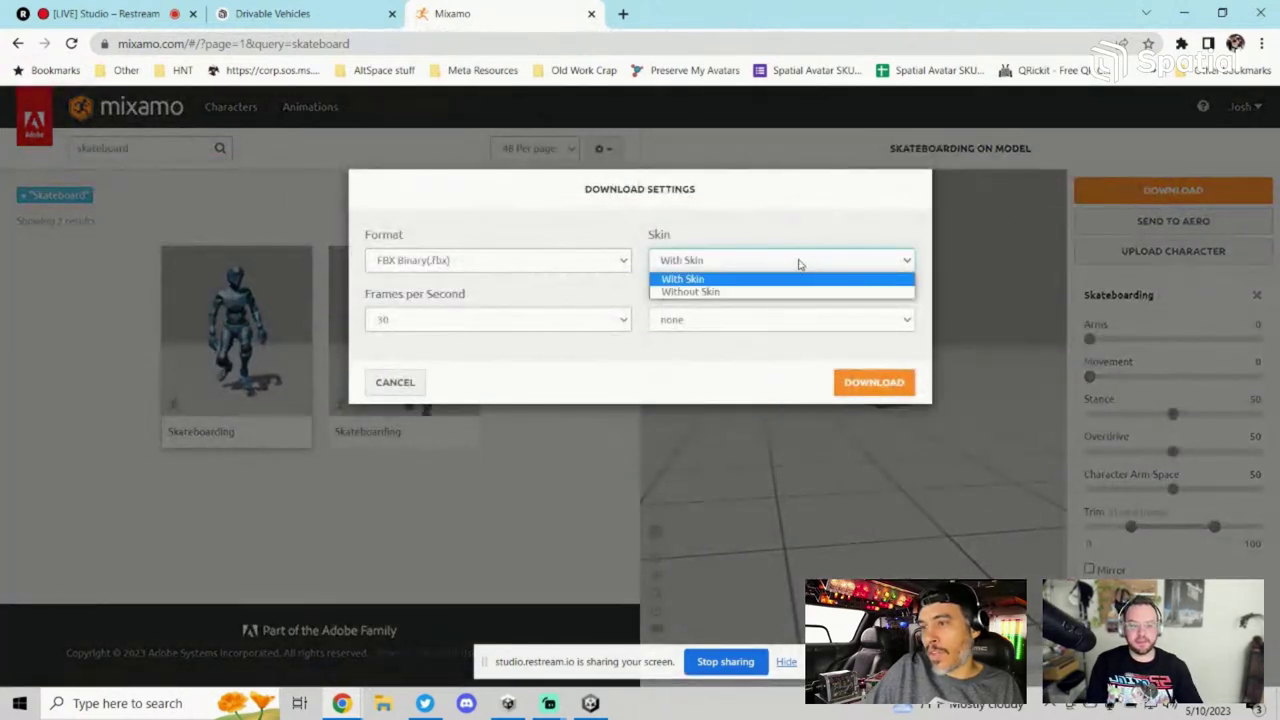
click(767, 232)
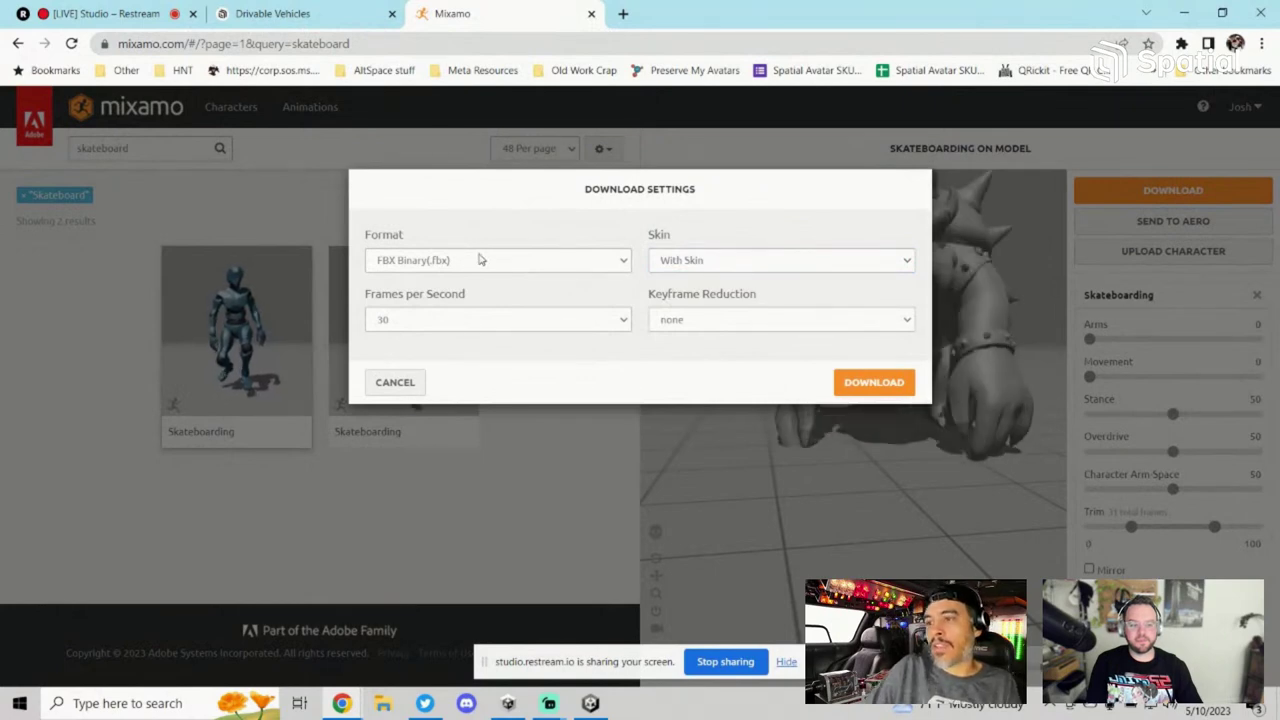
Step: Return to Unity and duplicate the animation clip inside the Skateboarding (2) model in the hoverboard folder
click(590, 703)
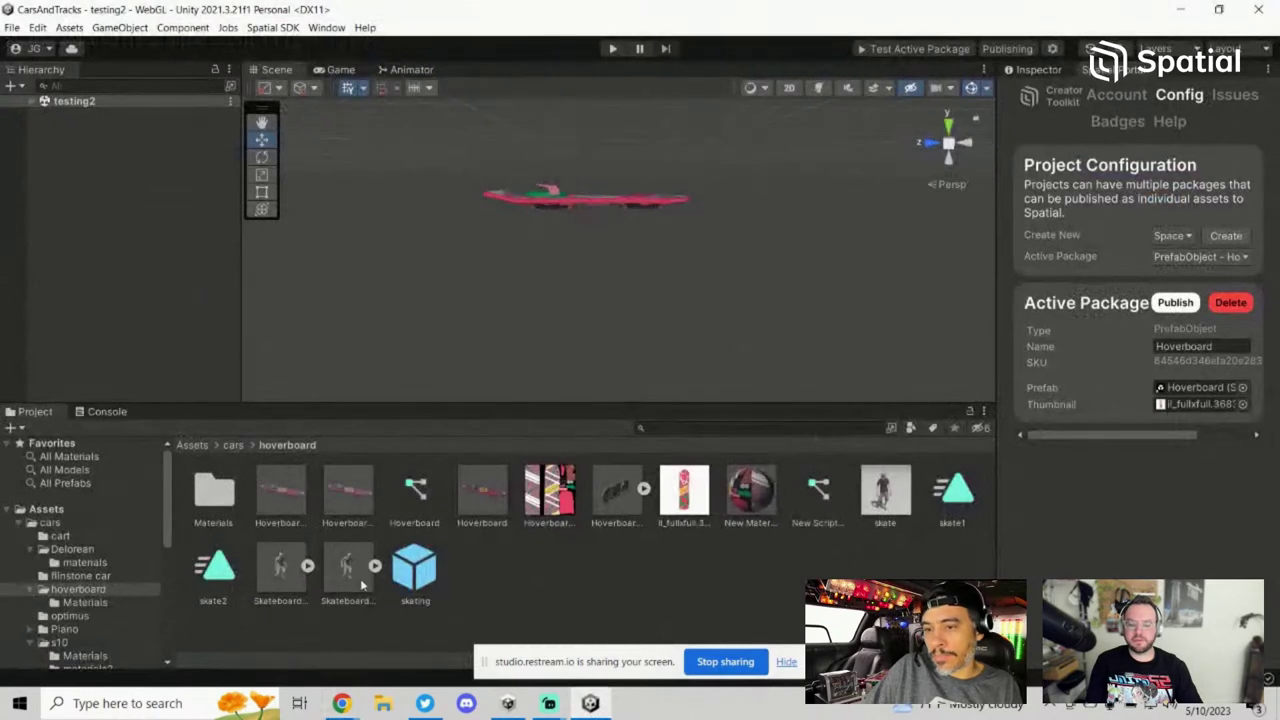
scroll(520, 578, down, 2)
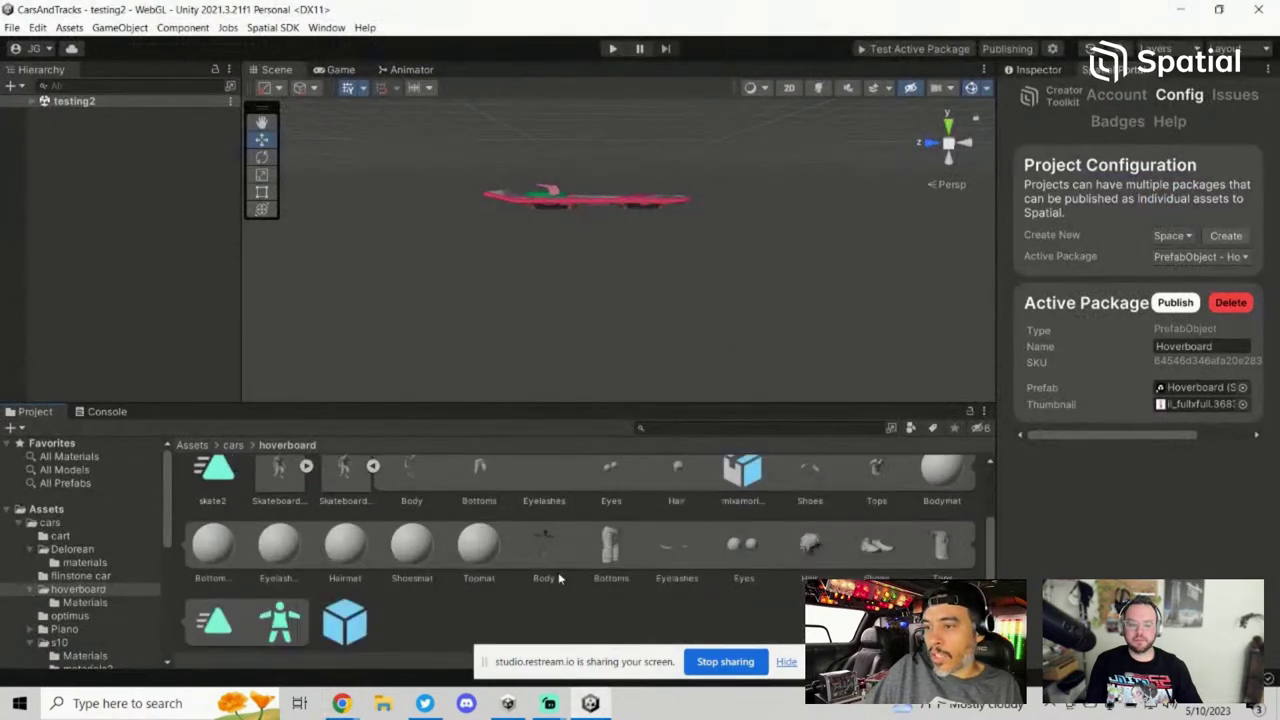
scroll(406, 595, down, 1)
click(236, 607)
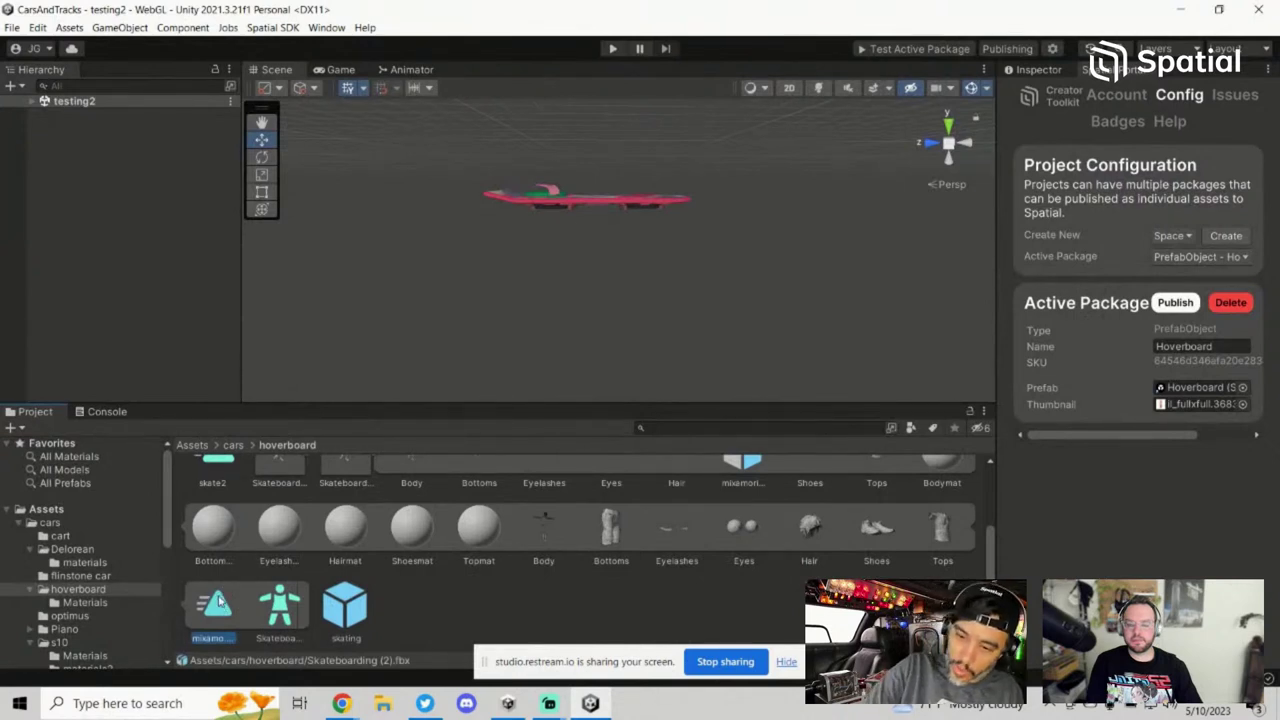
key(ctrl+d)
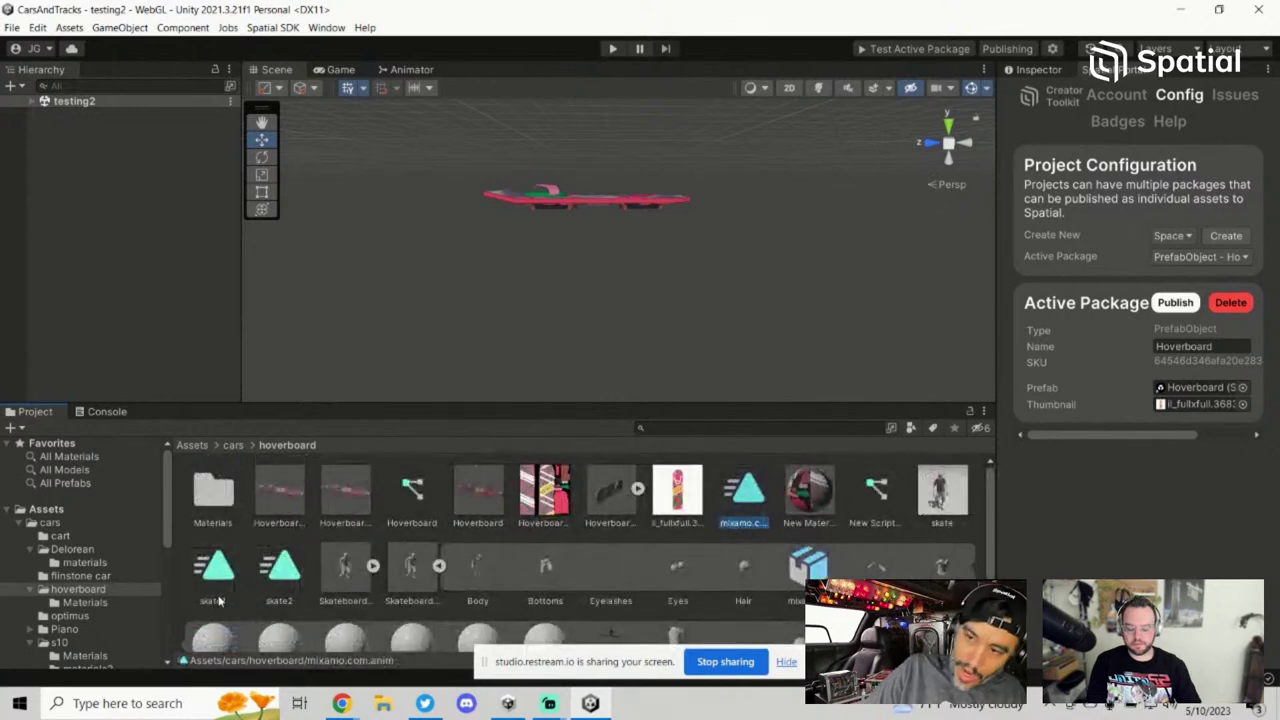
Step: Examine the skate2 clip's keyframes in the Animation window, close it and collapse the expanded Skateboarding model
click(217, 566)
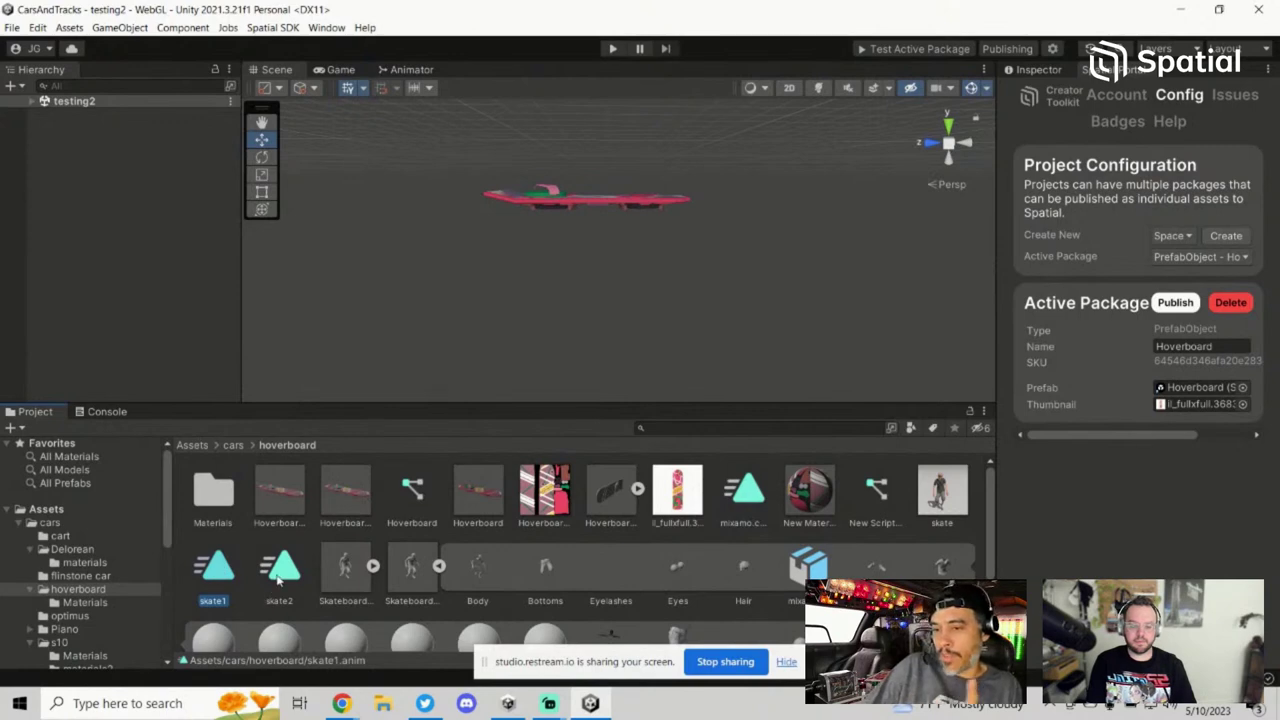
click(280, 568)
double_click(290, 572)
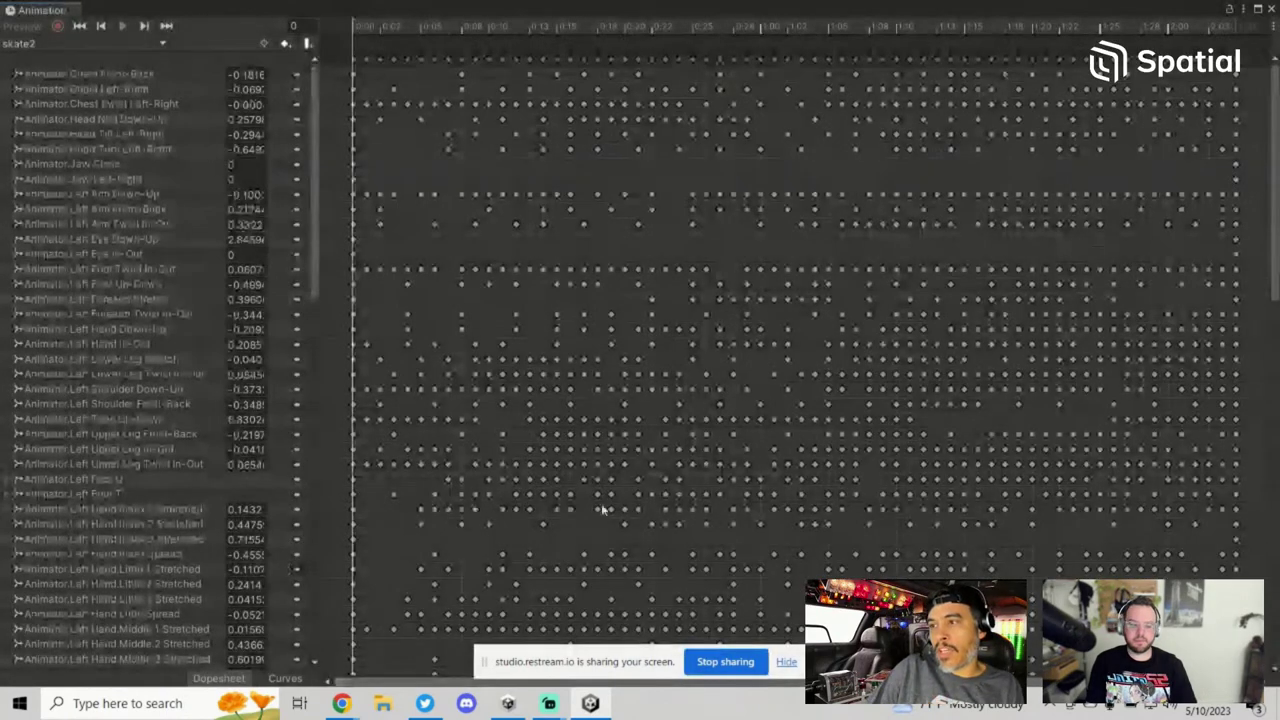
scroll(445, 507, down, 2)
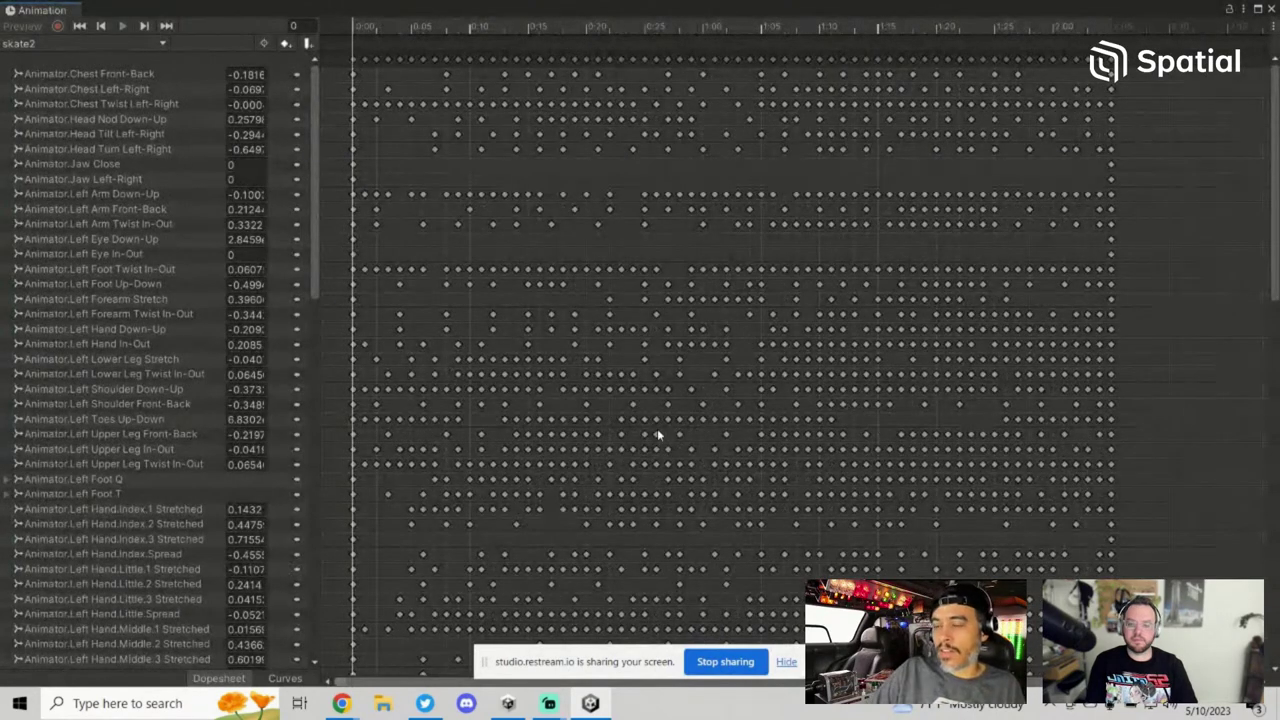
scroll(677, 512, down, 1)
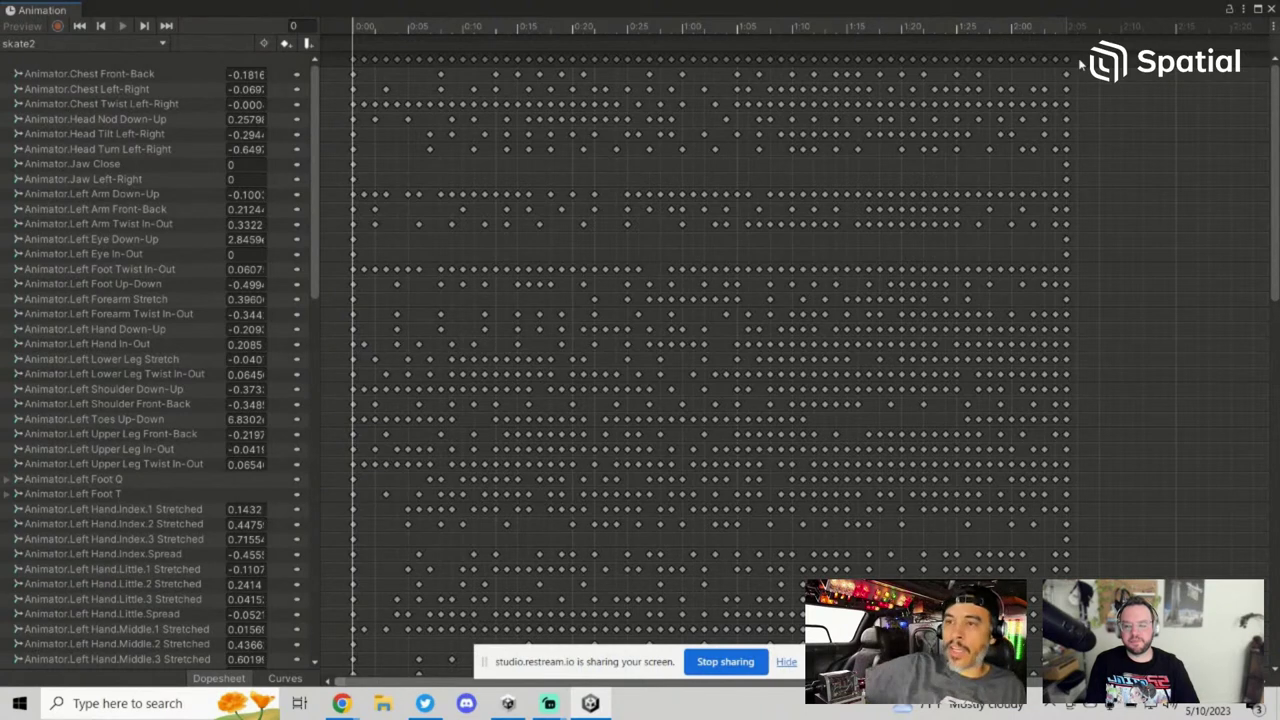
click(1271, 9)
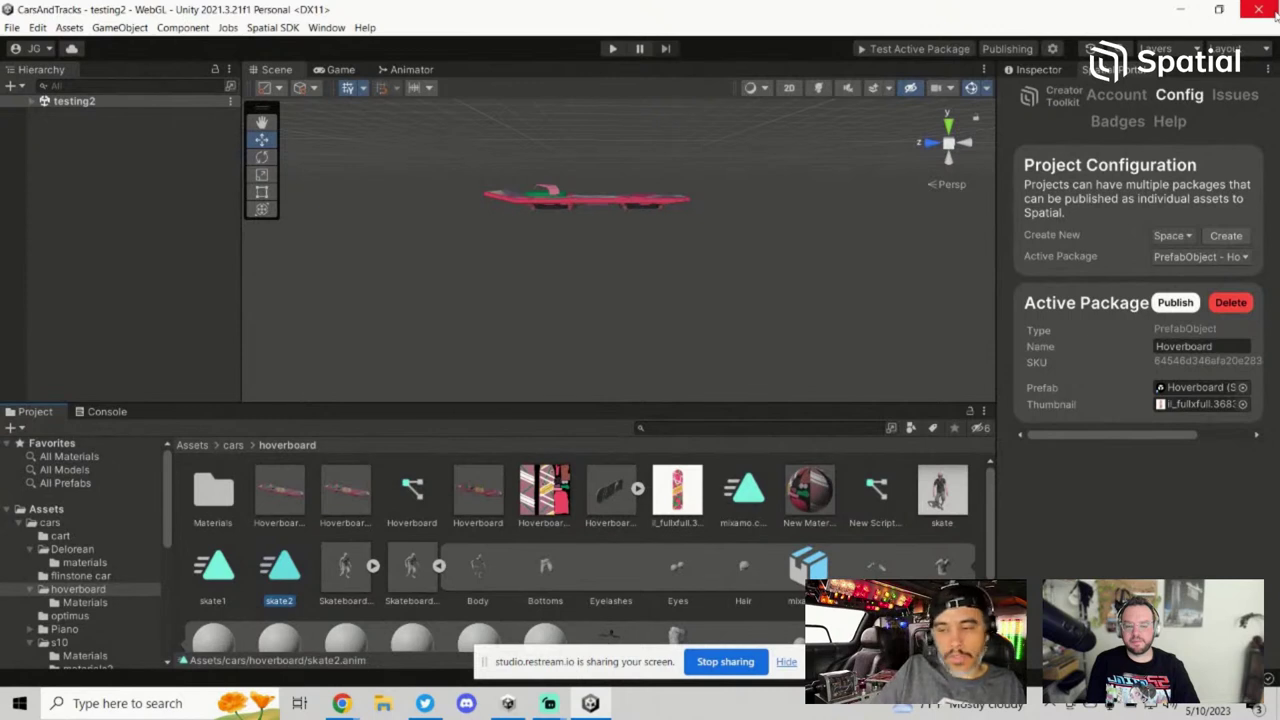
click(439, 566)
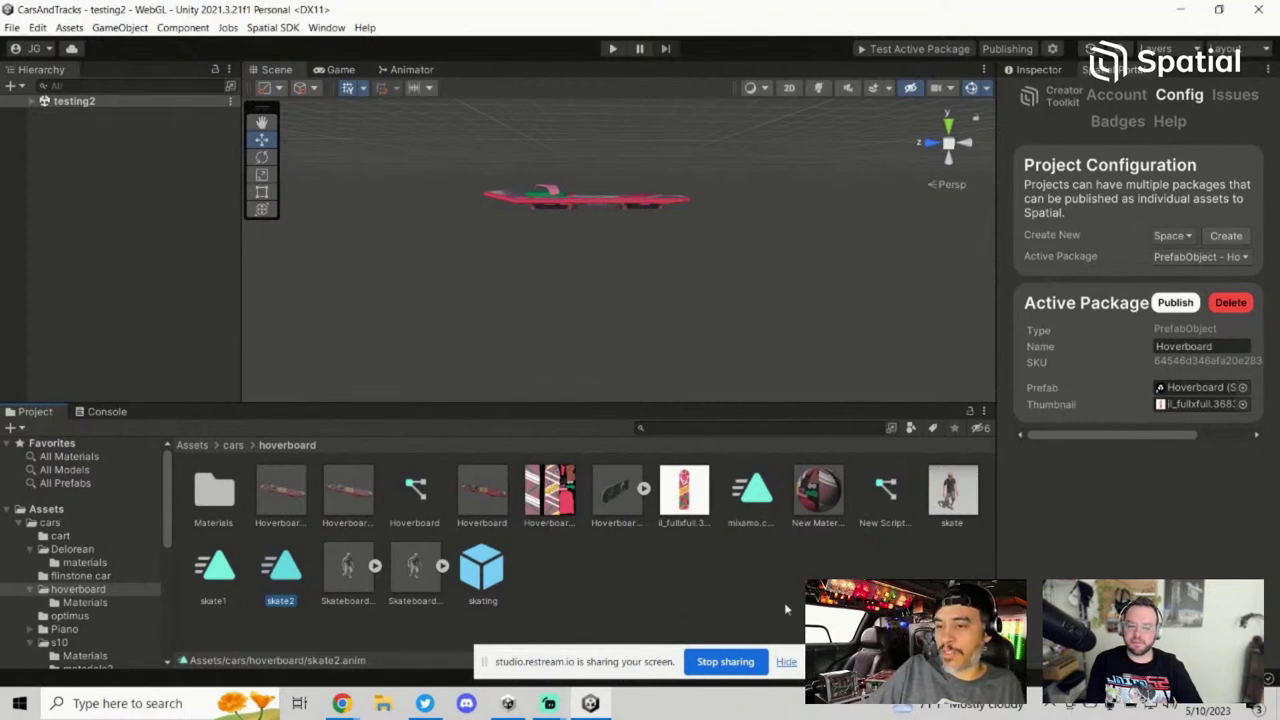
Step: Switch back to Mixamo in the browser, cancel the download settings and hide the screen-sharing notice
mouse_move(342, 704)
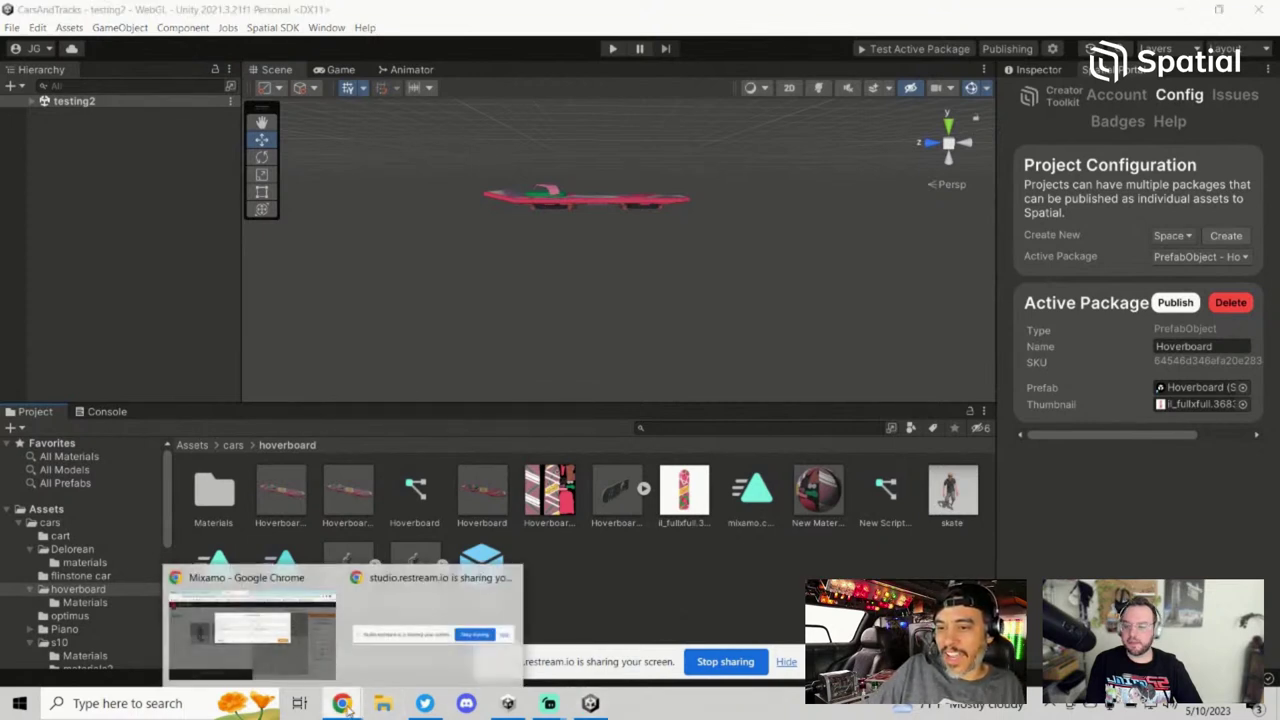
click(252, 628)
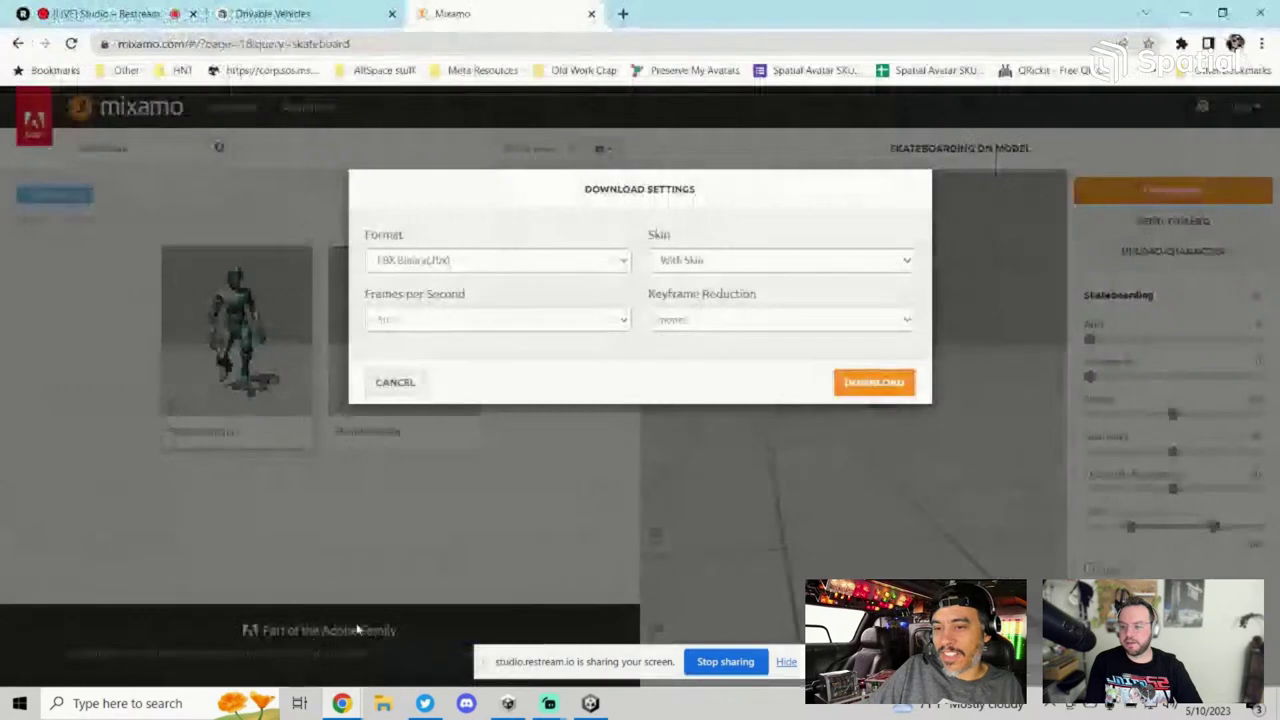
click(393, 382)
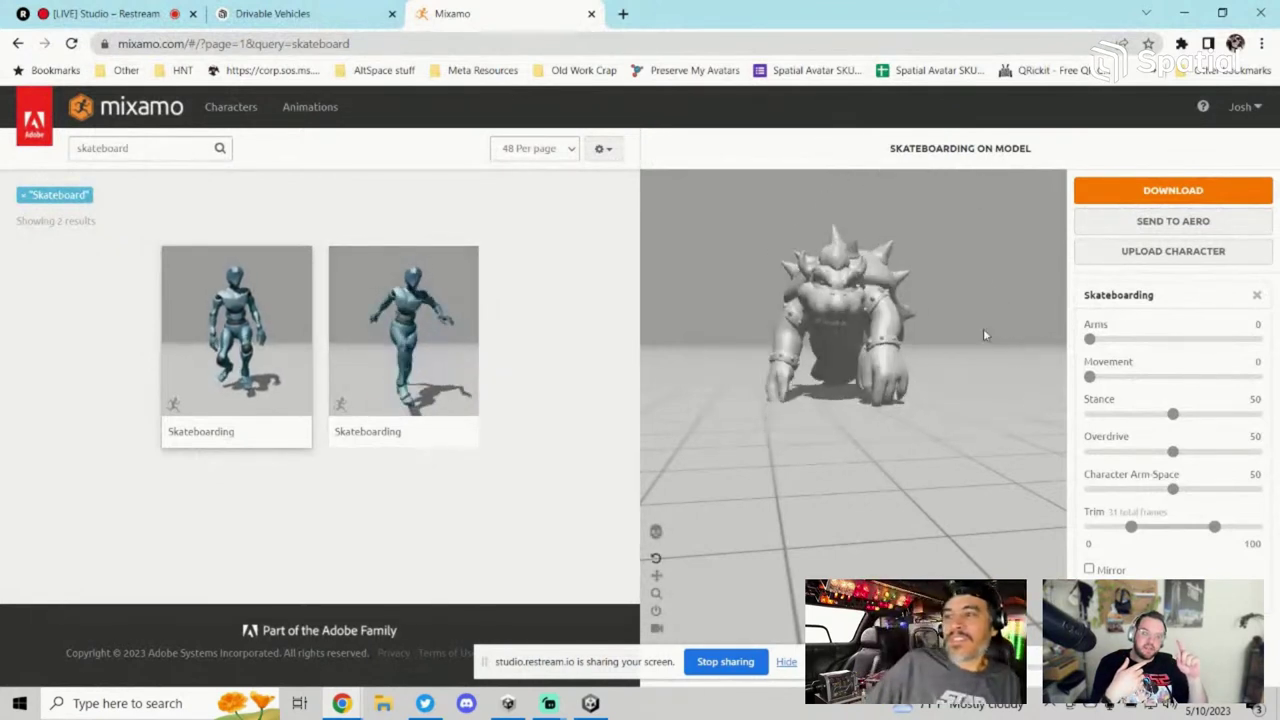
click(786, 663)
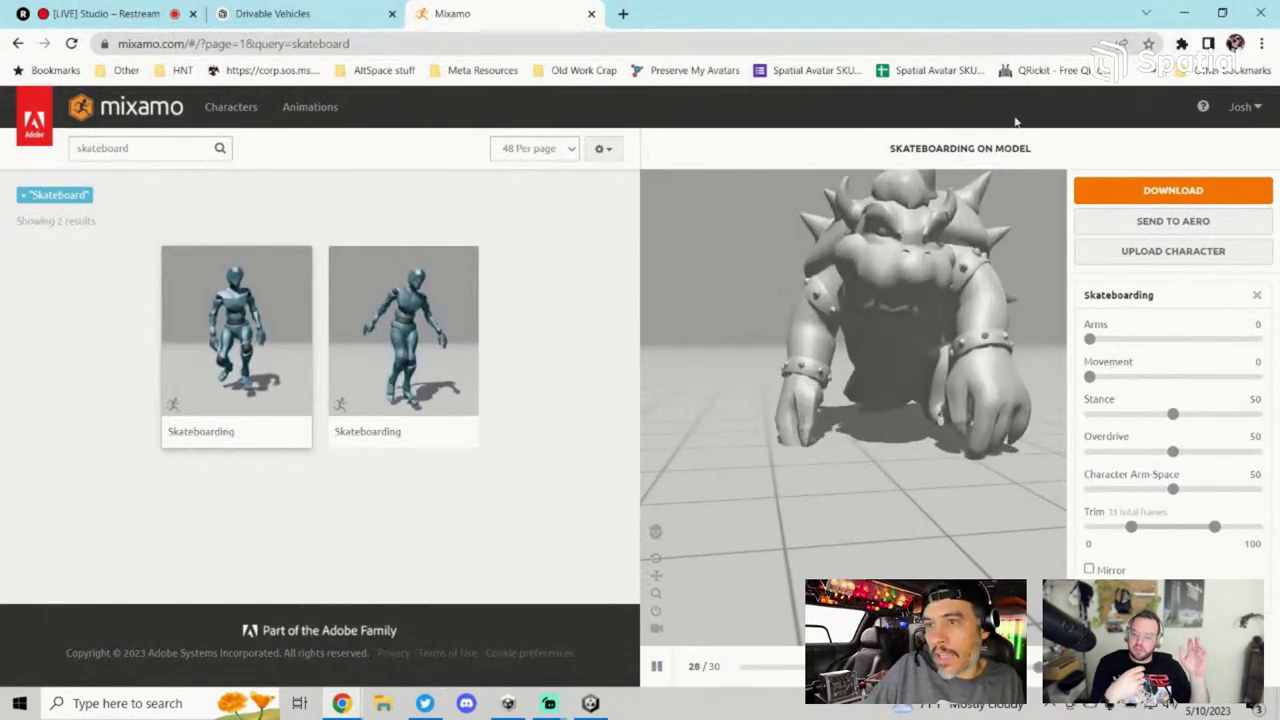
Step: Return to Unity and expand the testing2 scene and its Hoverboard object to show the child objects
click(590, 703)
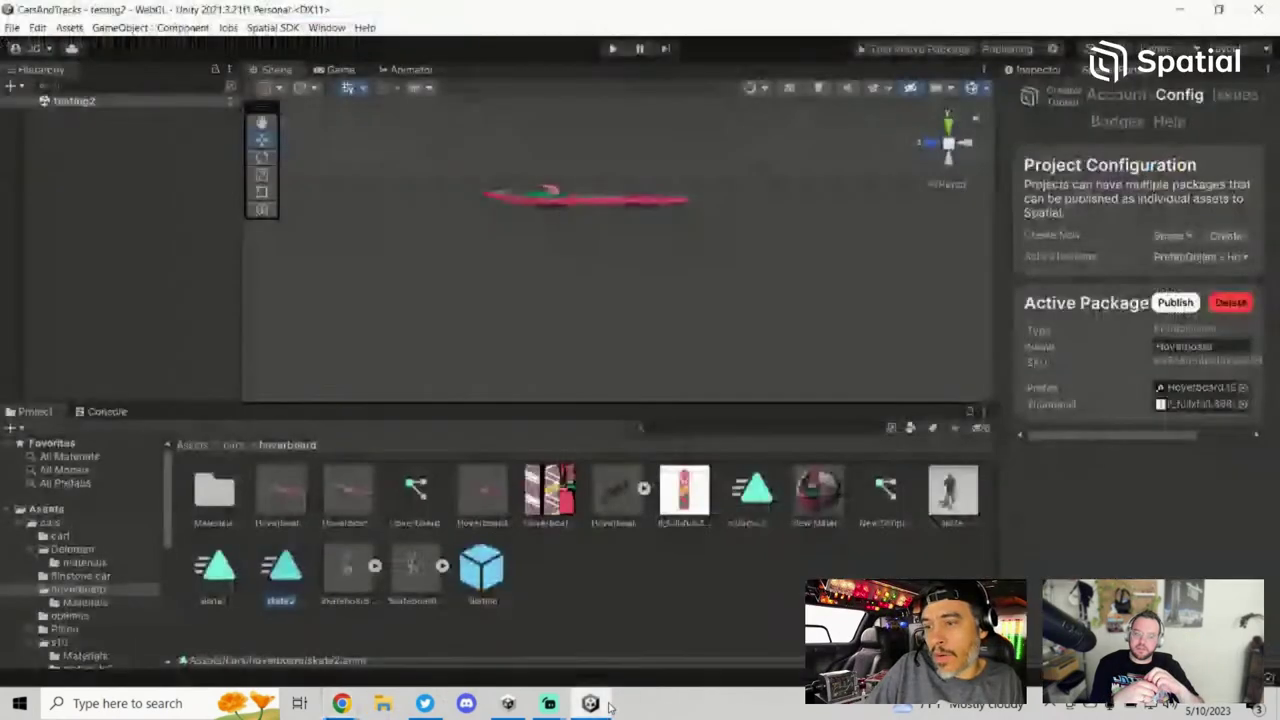
click(661, 598)
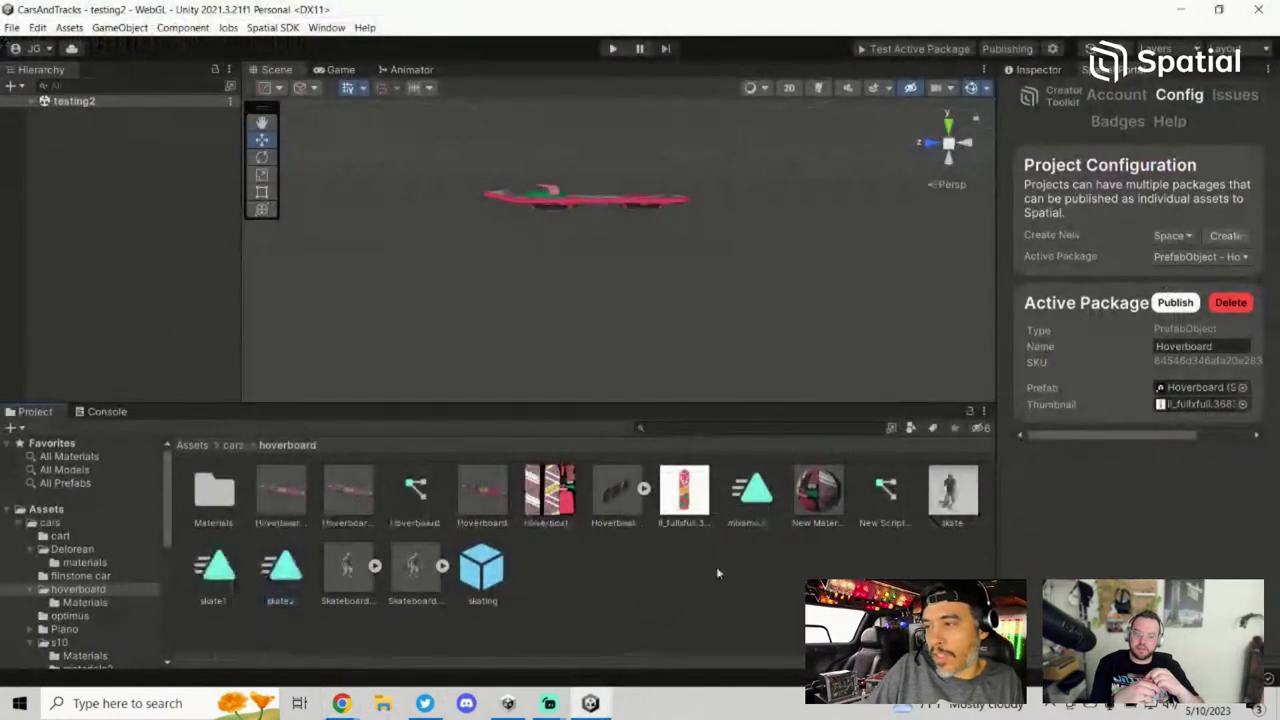
click(33, 101)
click(45, 155)
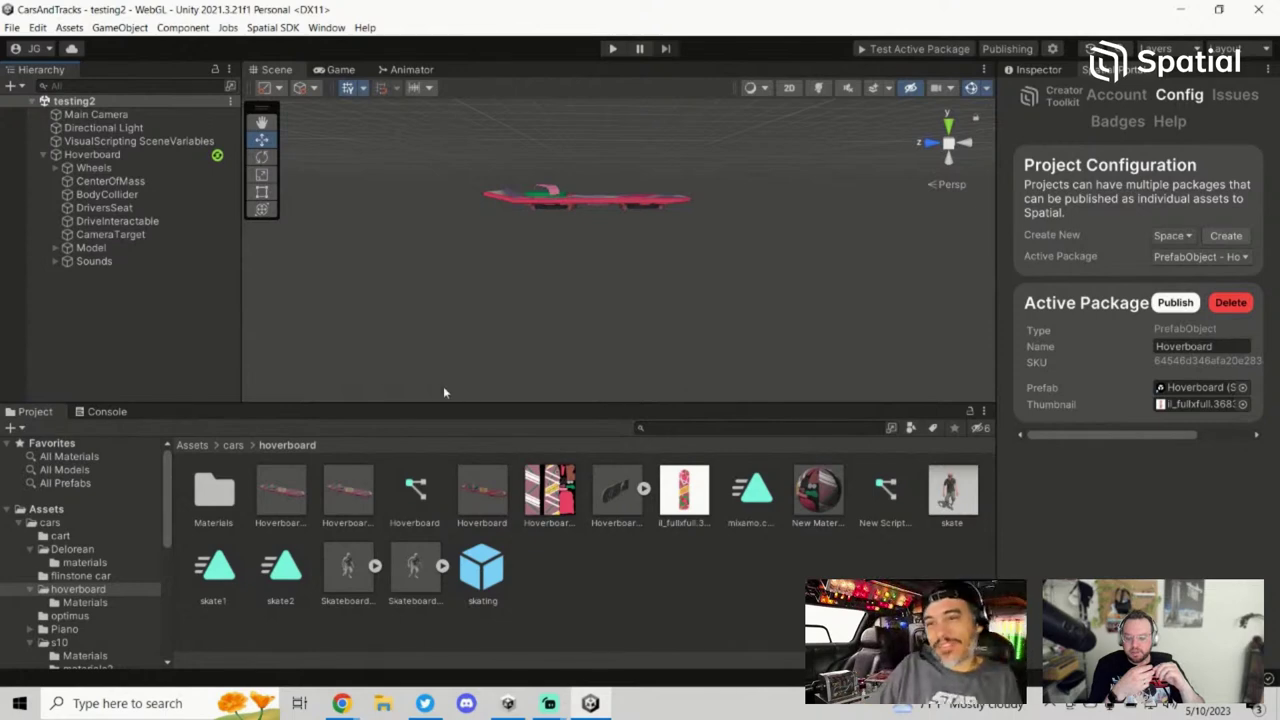
Step: Examine the skate1 clip's keyframes in the Animation window and close the window
click(292, 584)
click(222, 590)
double_click(221, 580)
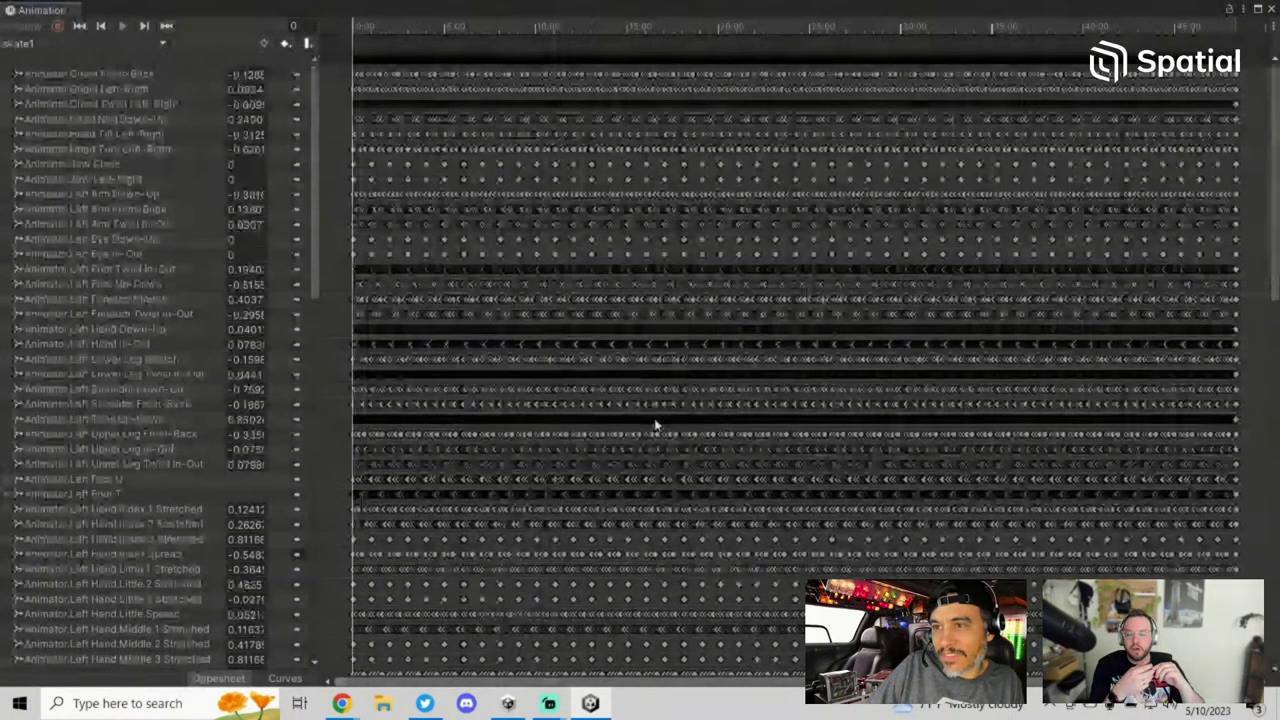
click(1272, 9)
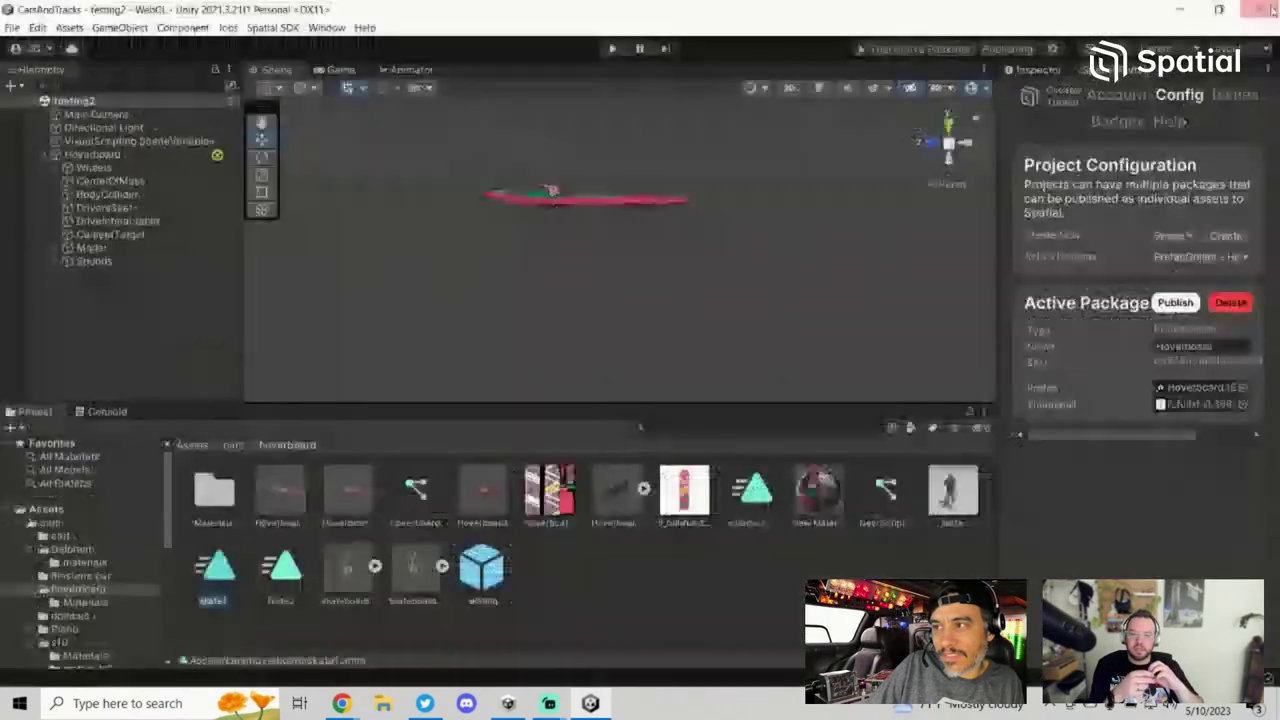
Step: Expand the Skateboarding (2) and Skateboarding (1) models in the hoverboard folder and look through their sub-assets for the animation clip
click(430, 572)
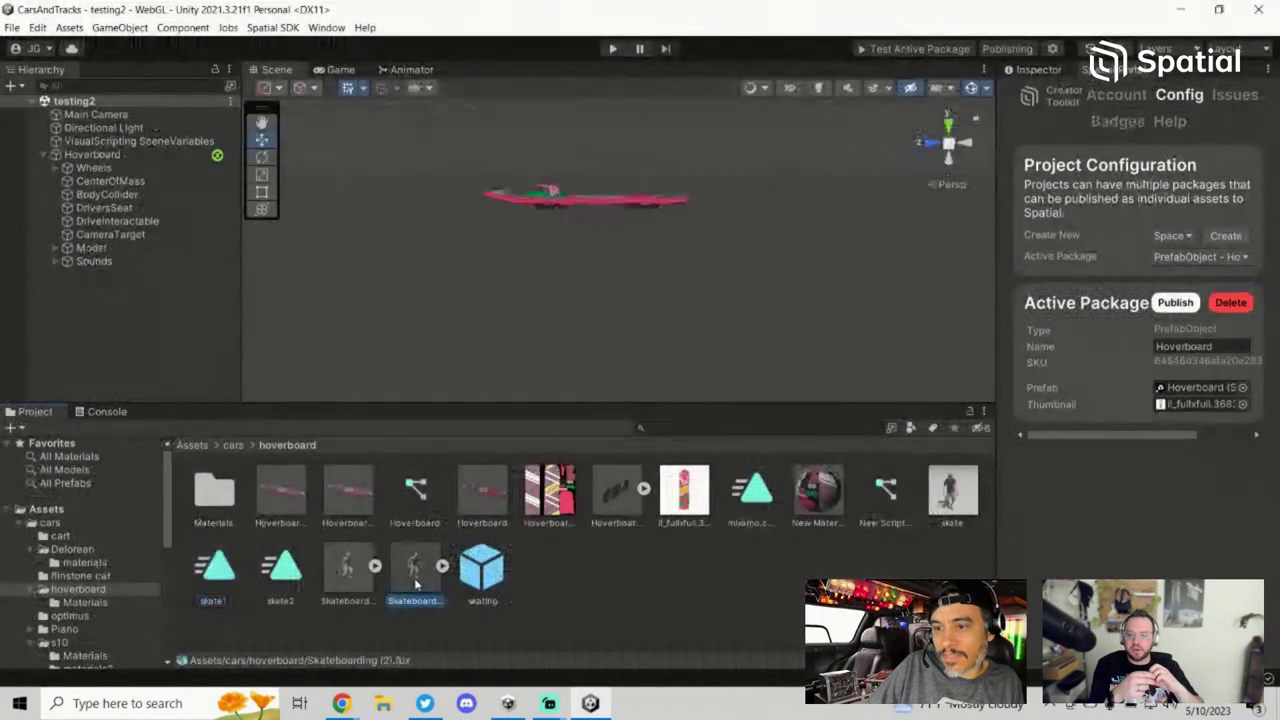
click(443, 567)
scroll(488, 585, down, 2)
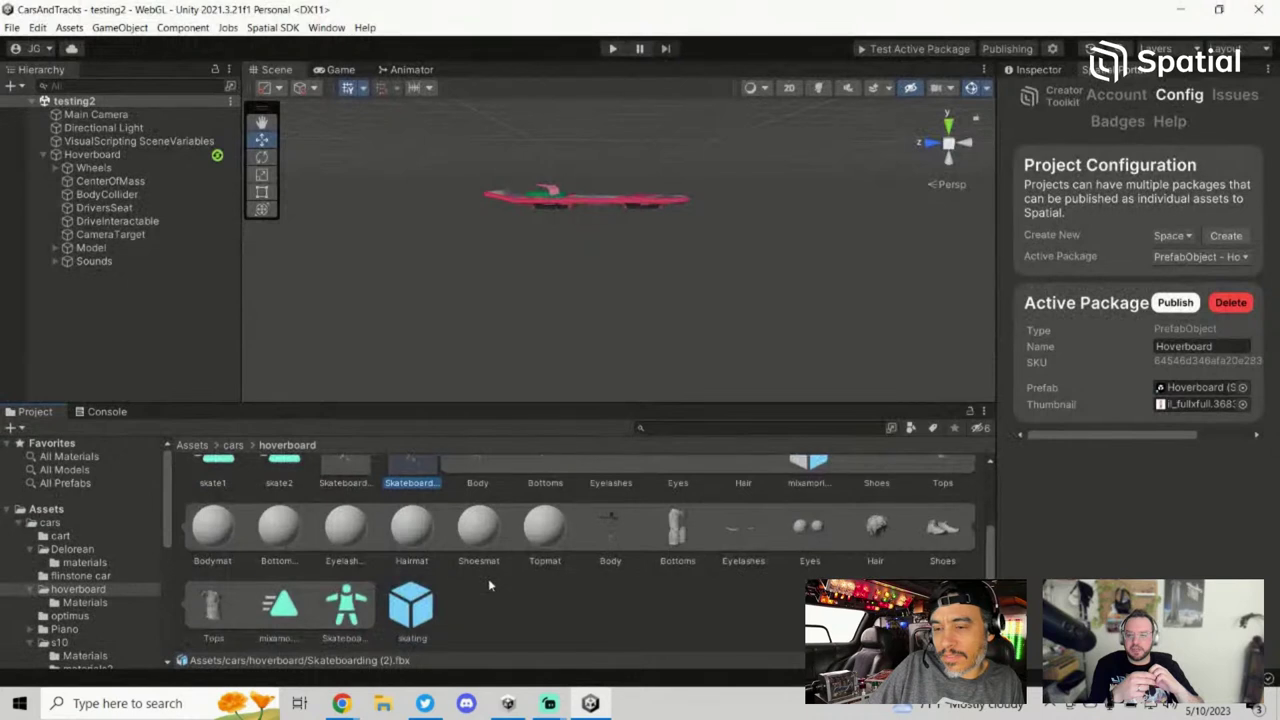
scroll(489, 586, up, 1)
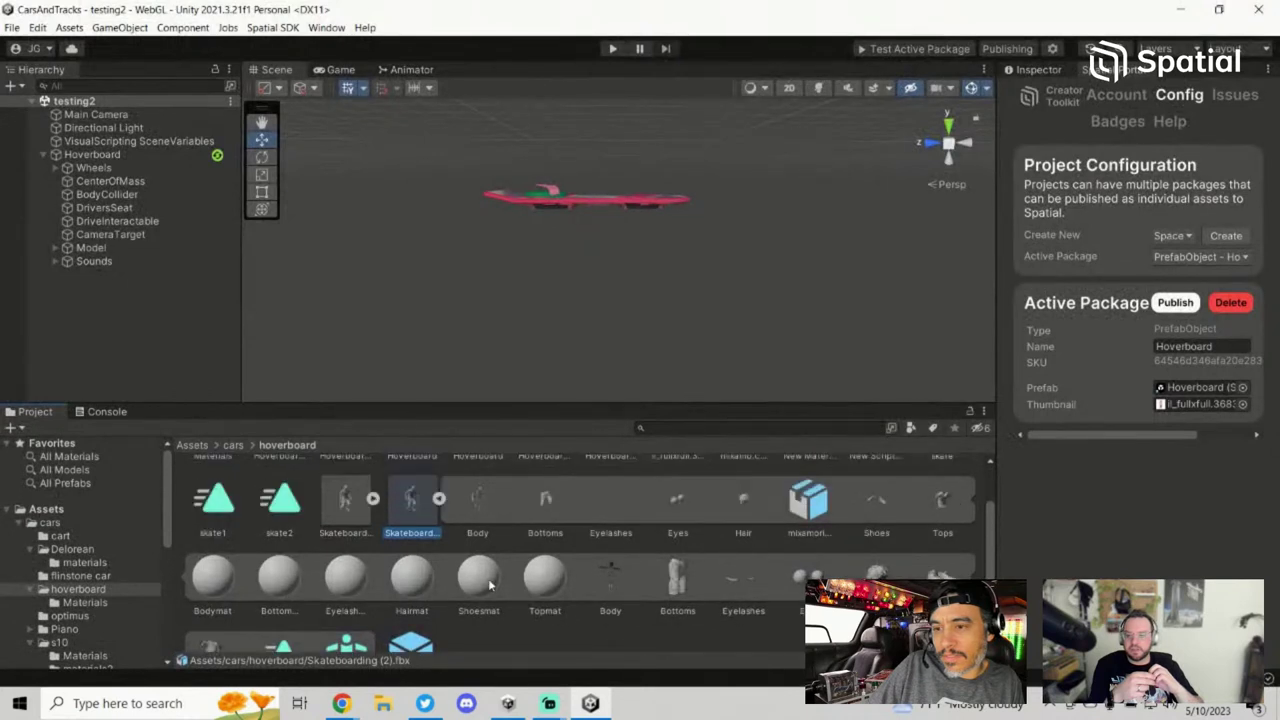
click(372, 499)
click(345, 500)
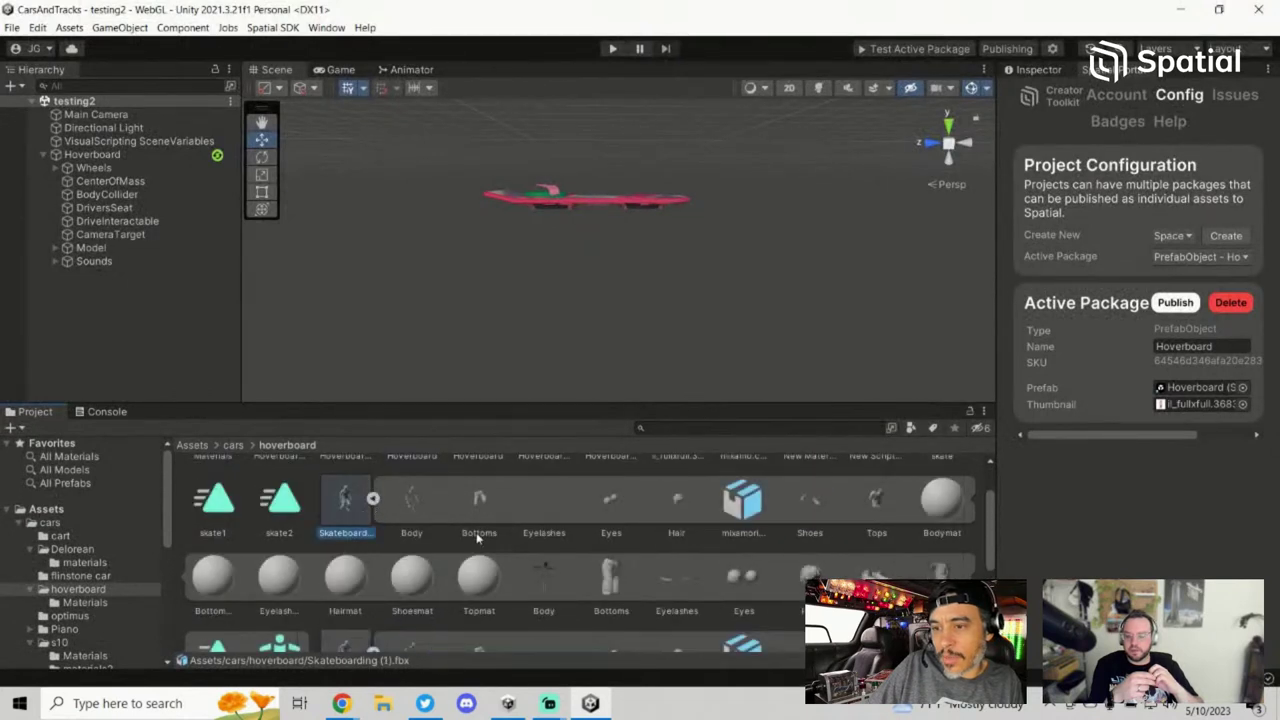
scroll(477, 538, down, 1)
scroll(477, 538, up, 1)
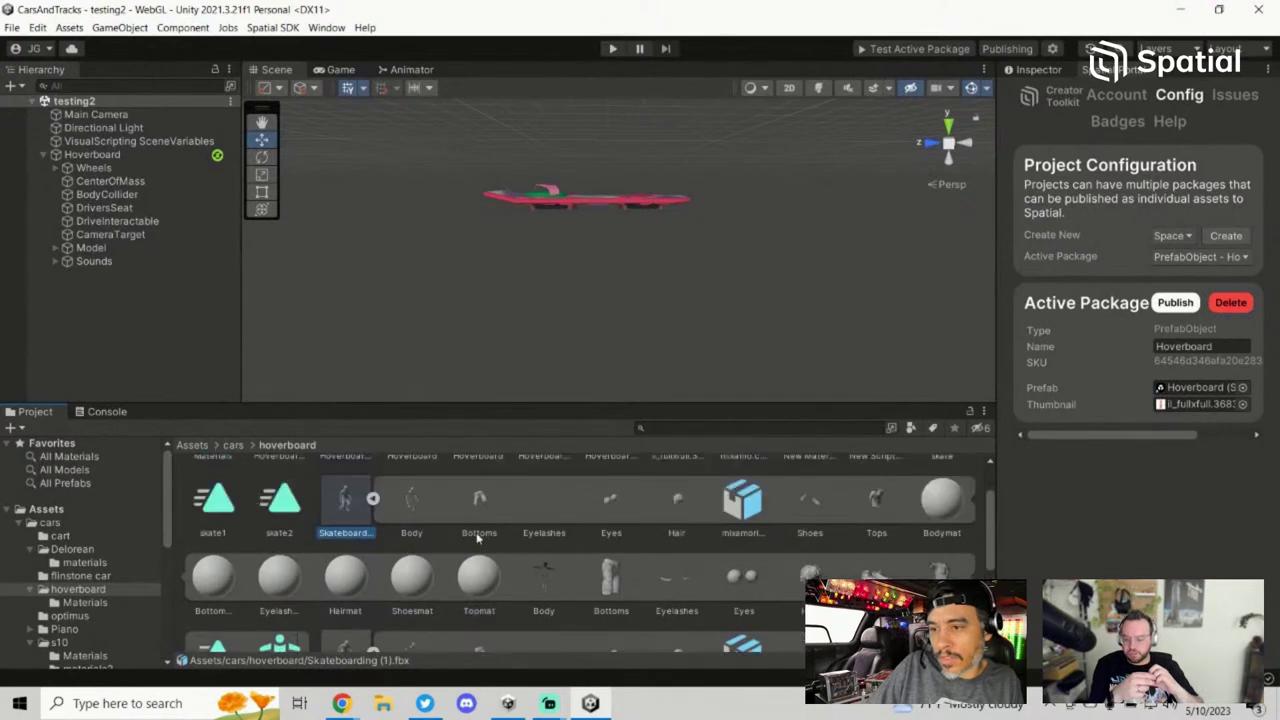
scroll(383, 553, down, 2)
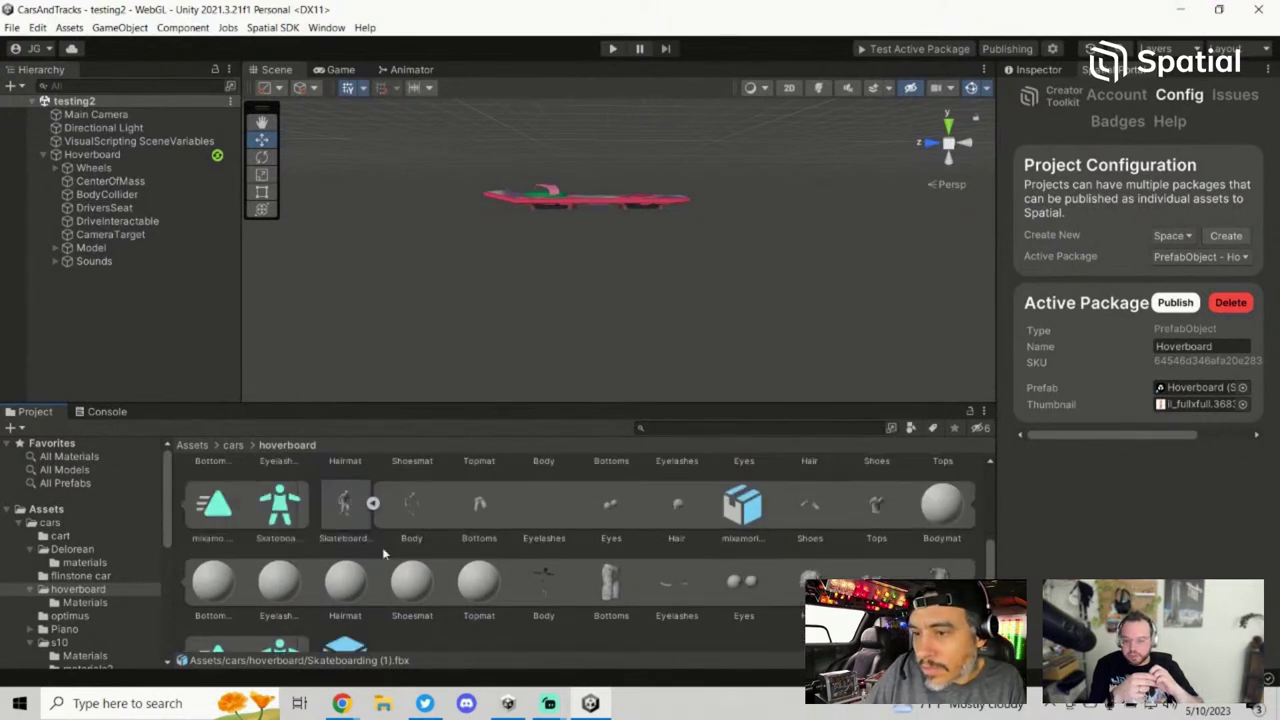
Step: Select the mixamo.com clip inside Skateboarding (1) and open its animation import settings for editing
click(232, 530)
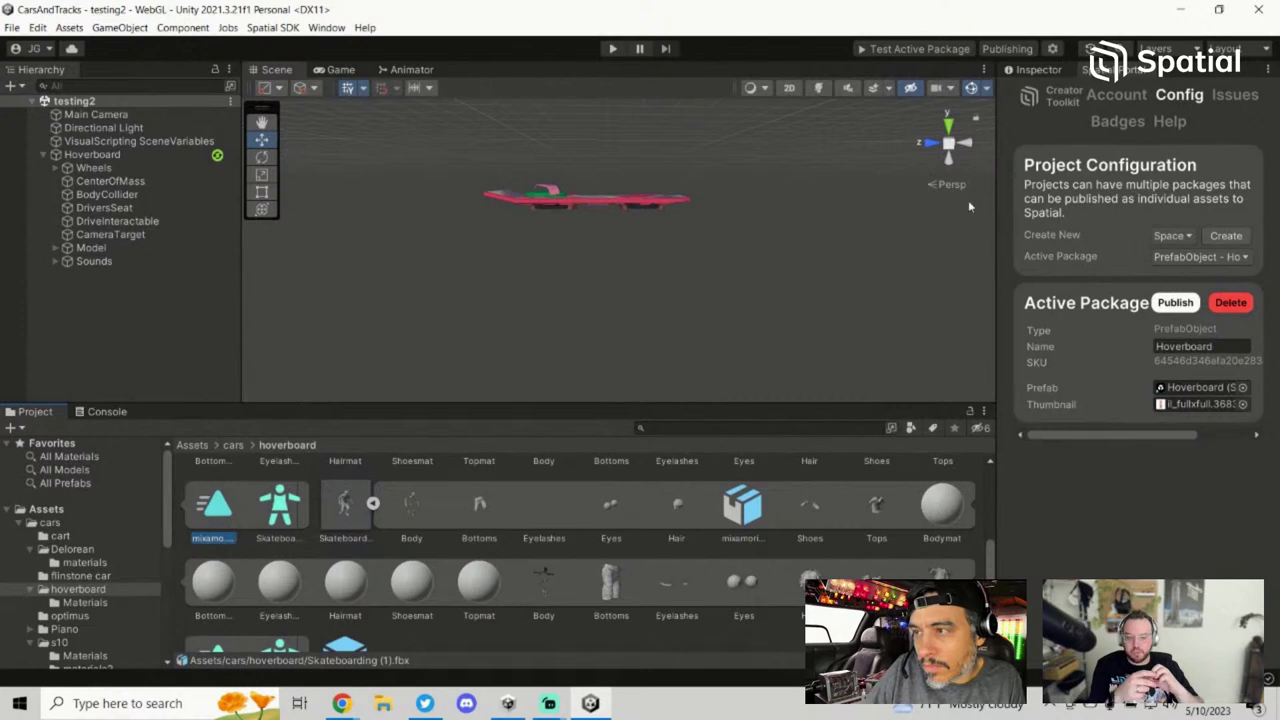
click(1038, 70)
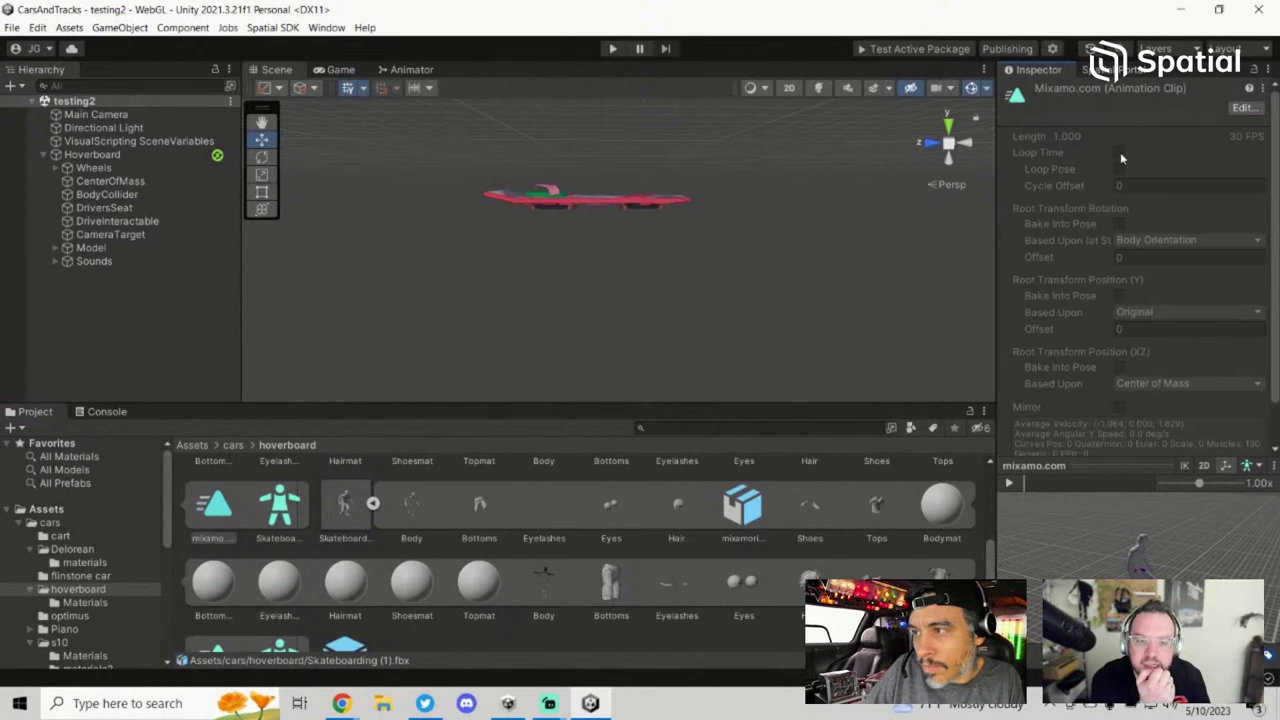
click(1241, 107)
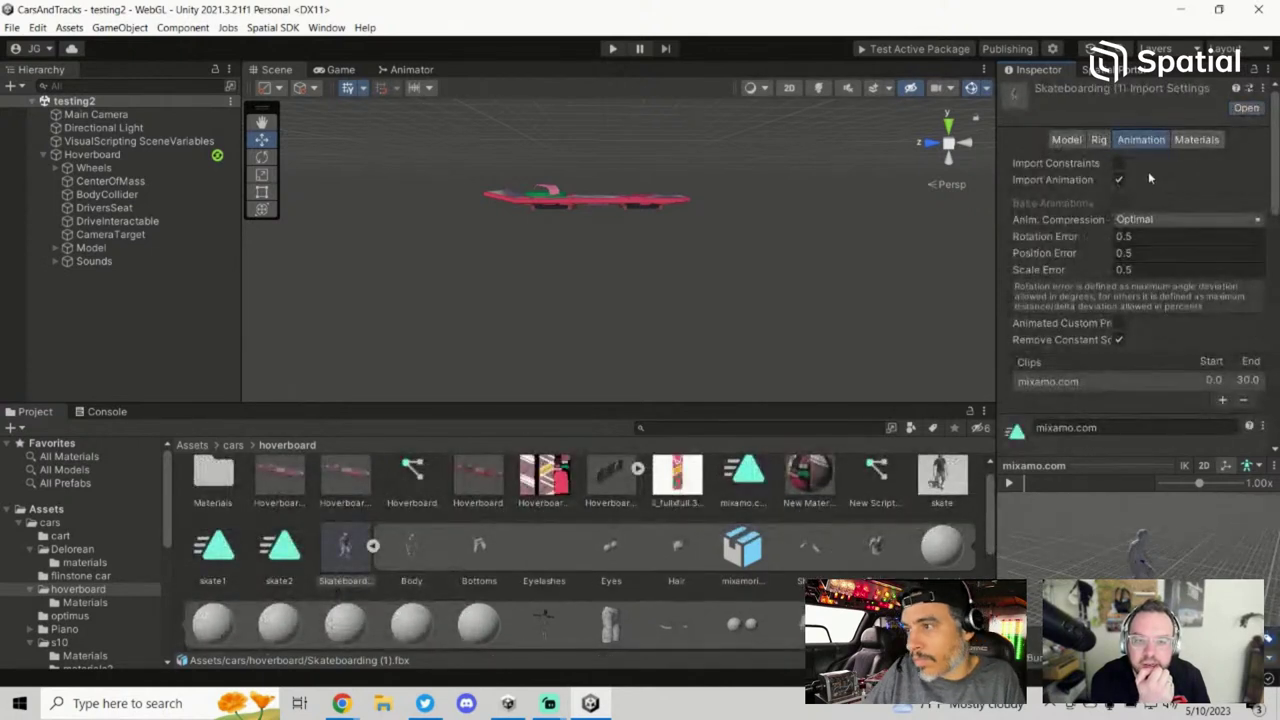
Step: Enable Loop Time for the mixamo.com clip of Skateboarding (1) and apply the import settings
scroll(1148, 249, down, 6)
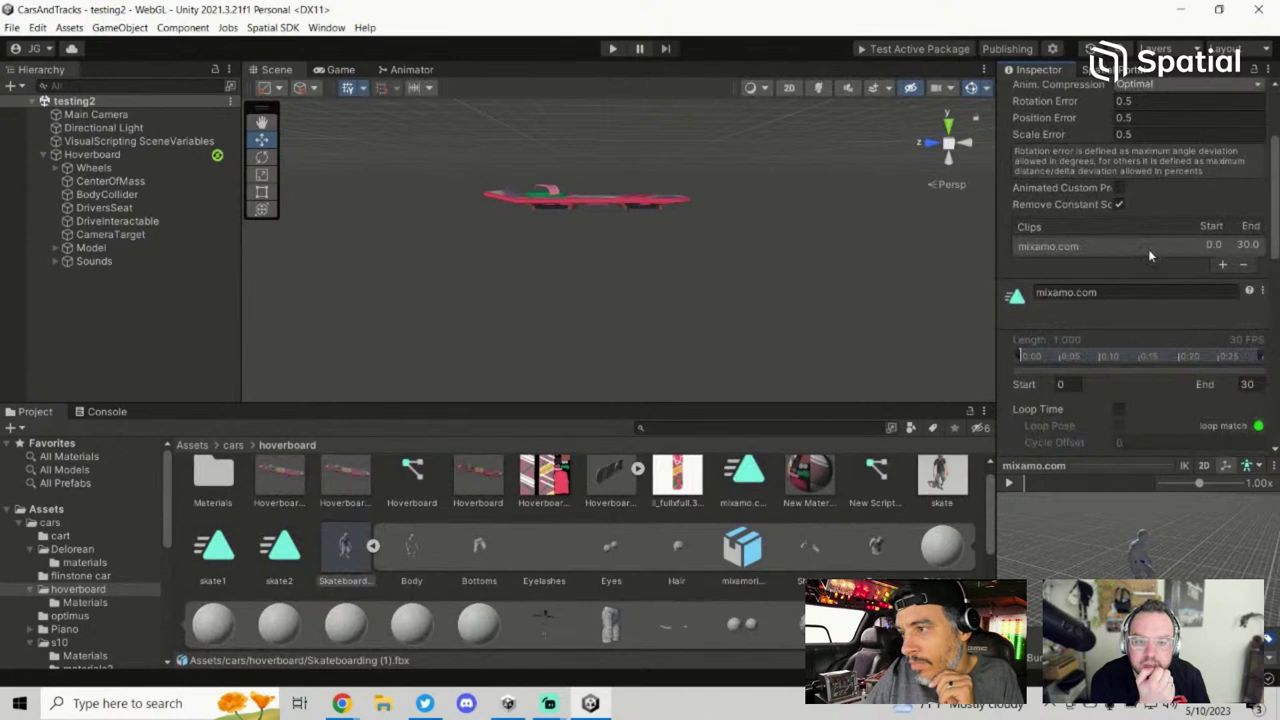
scroll(1151, 254, down, 3)
scroll(1178, 282, down, 3)
scroll(1178, 282, up, 5)
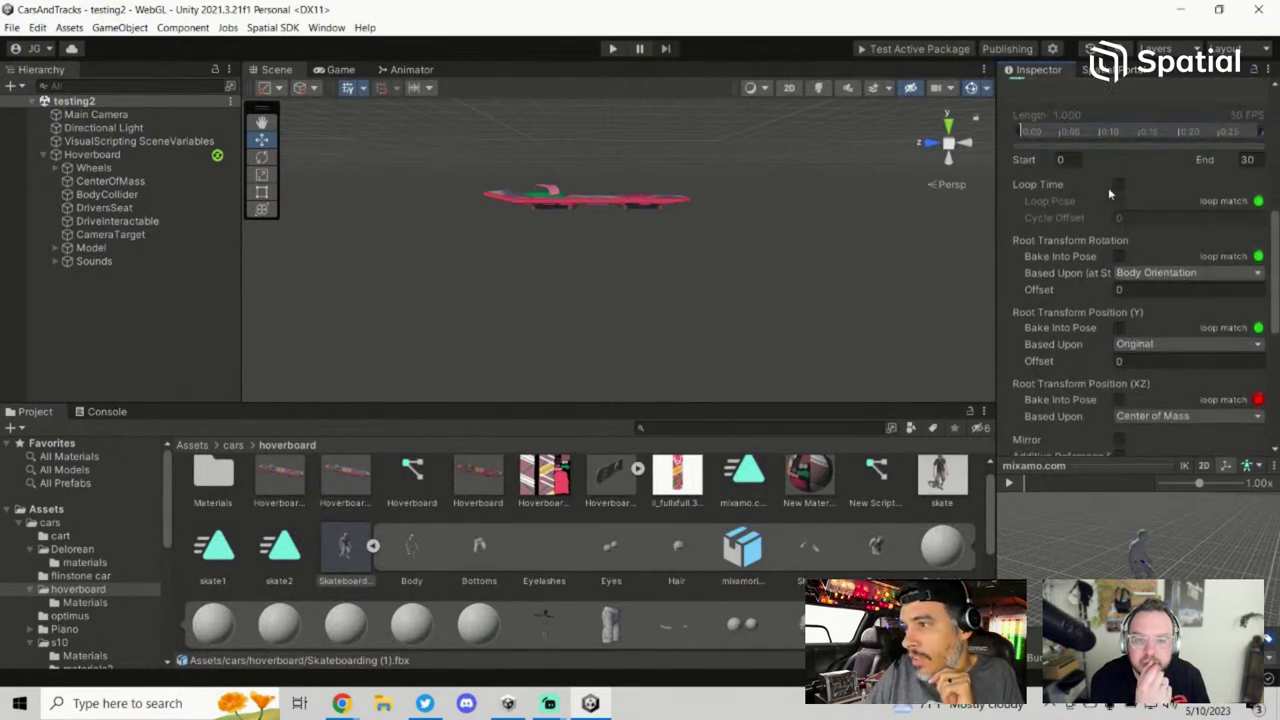
click(1118, 185)
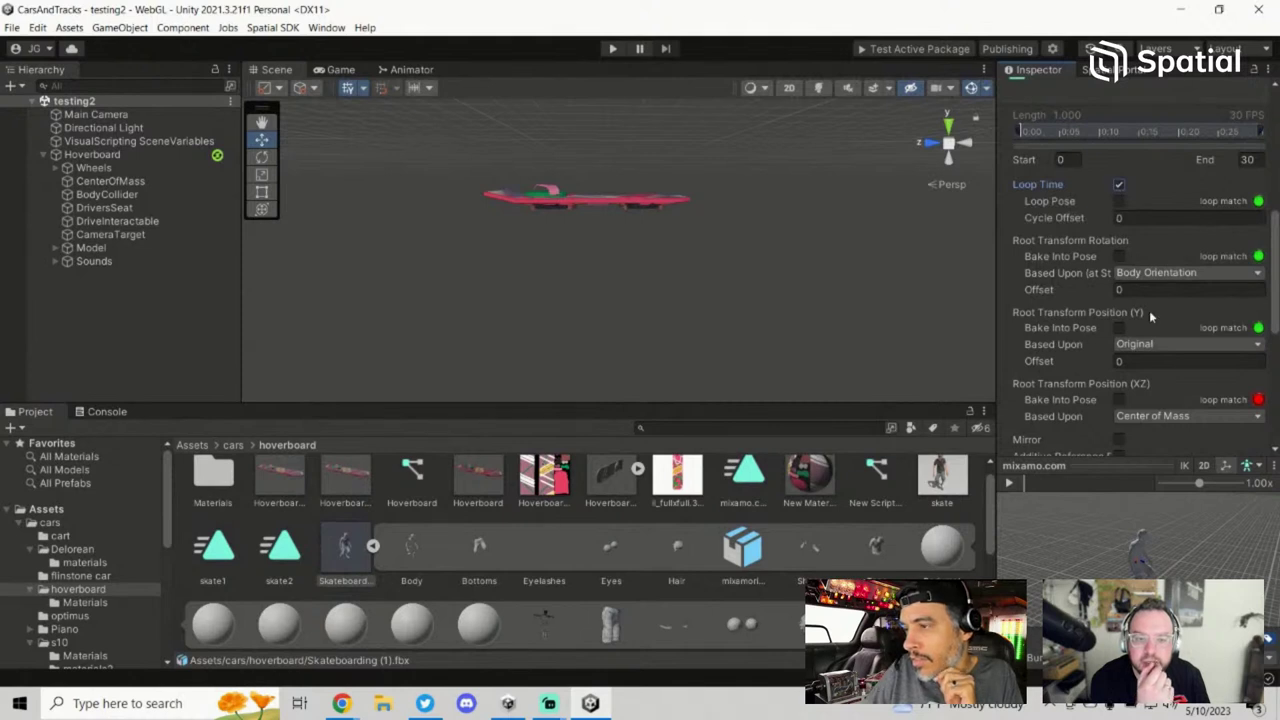
scroll(1150, 316, down, 6)
click(1245, 333)
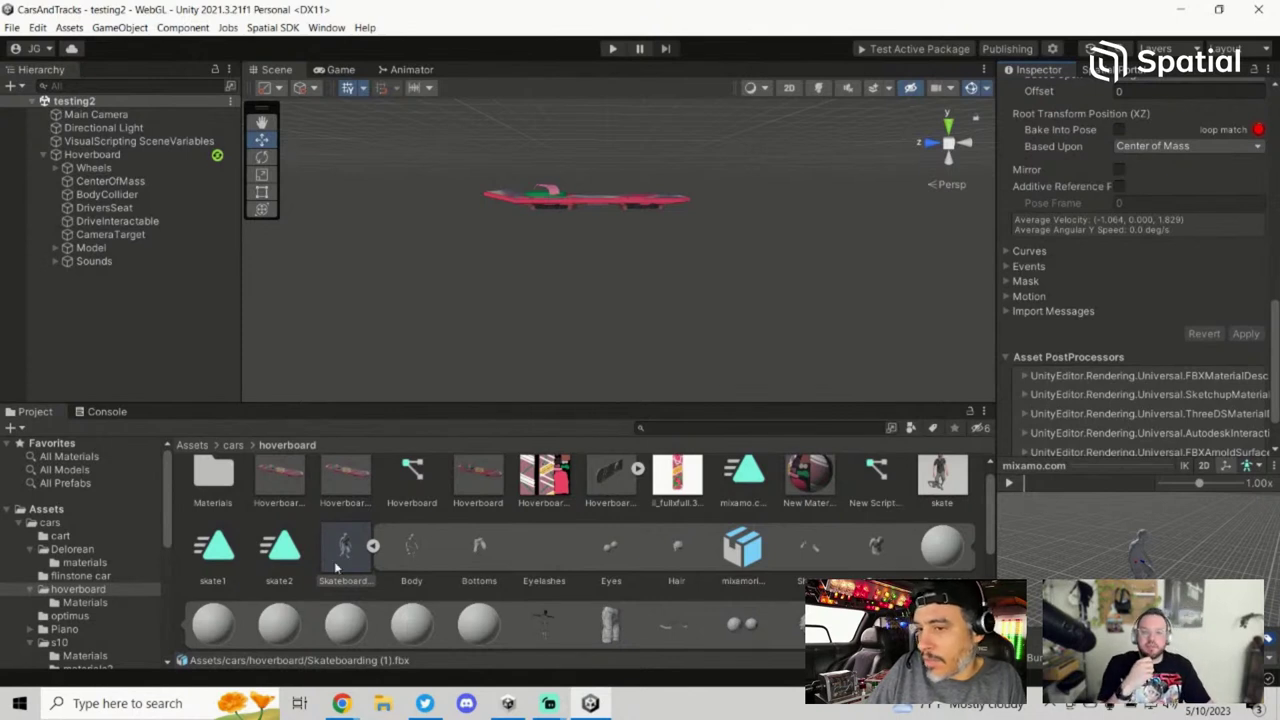
Step: Collapse the Skateboarding (1) model and bring back the Spatial project configuration
click(372, 546)
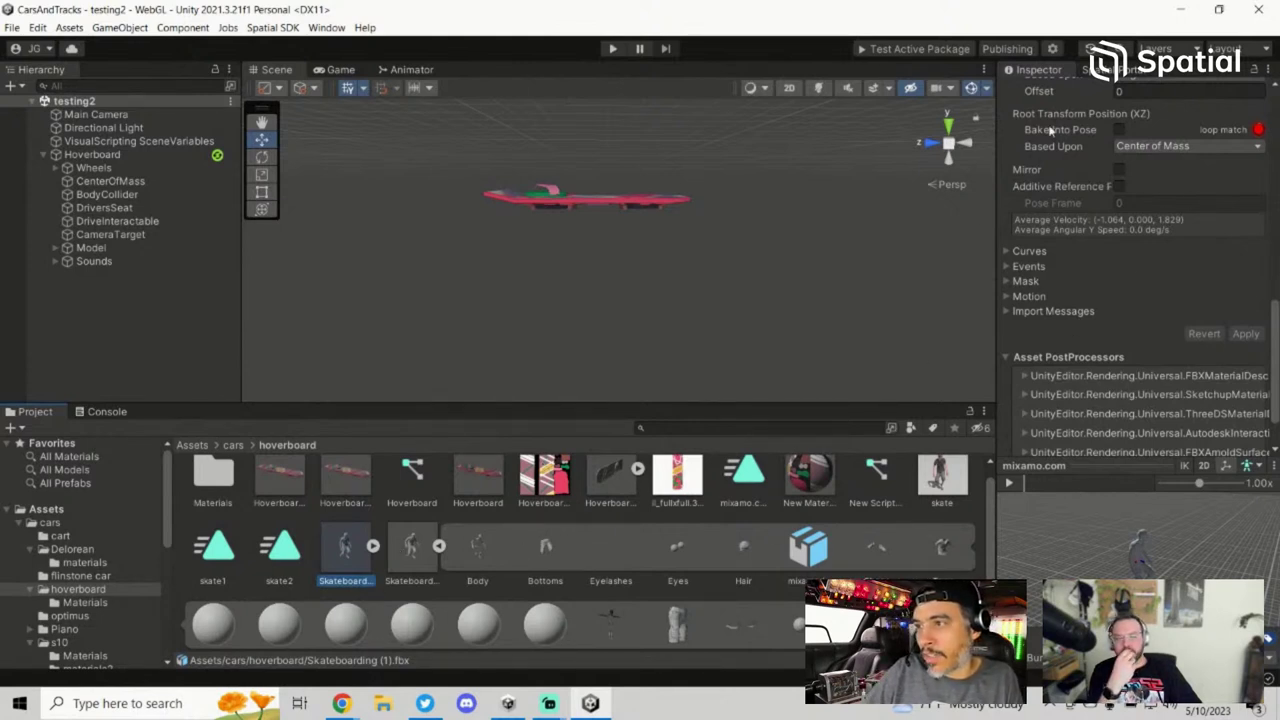
click(1052, 48)
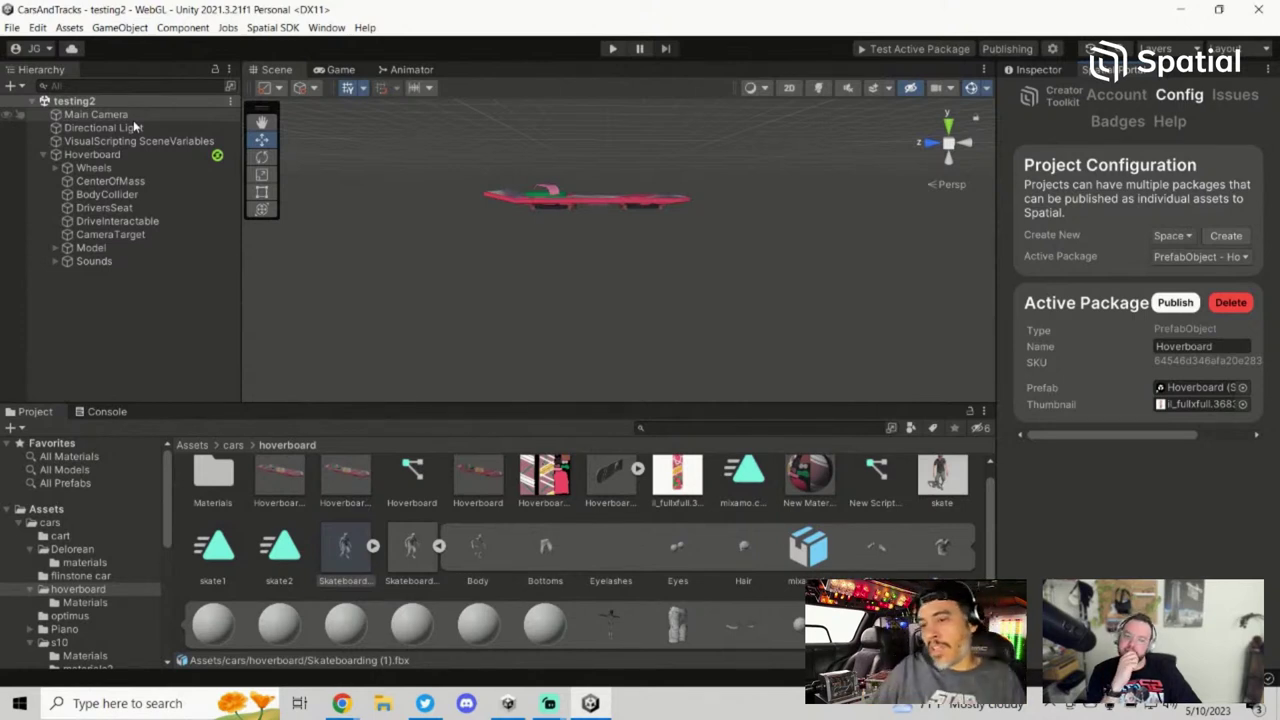
Step: Go back to the project's root Assets folder and bring up the open Chrome windows
click(292, 548)
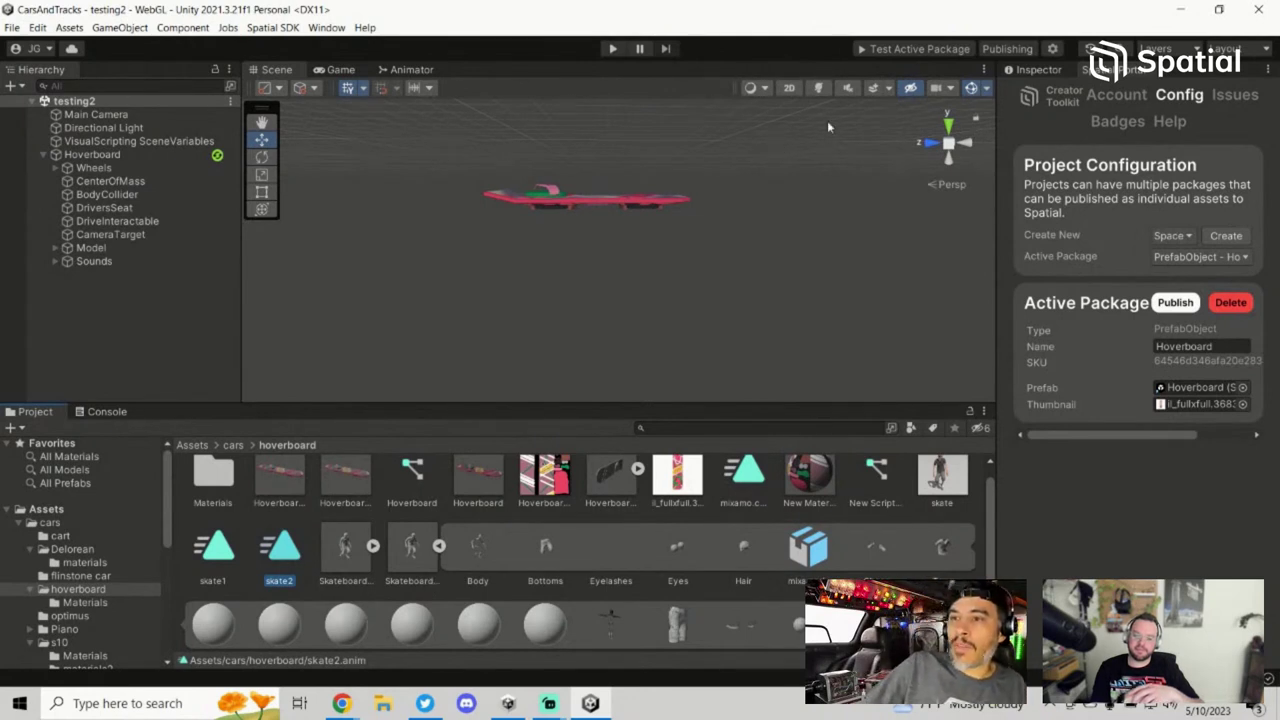
click(42, 511)
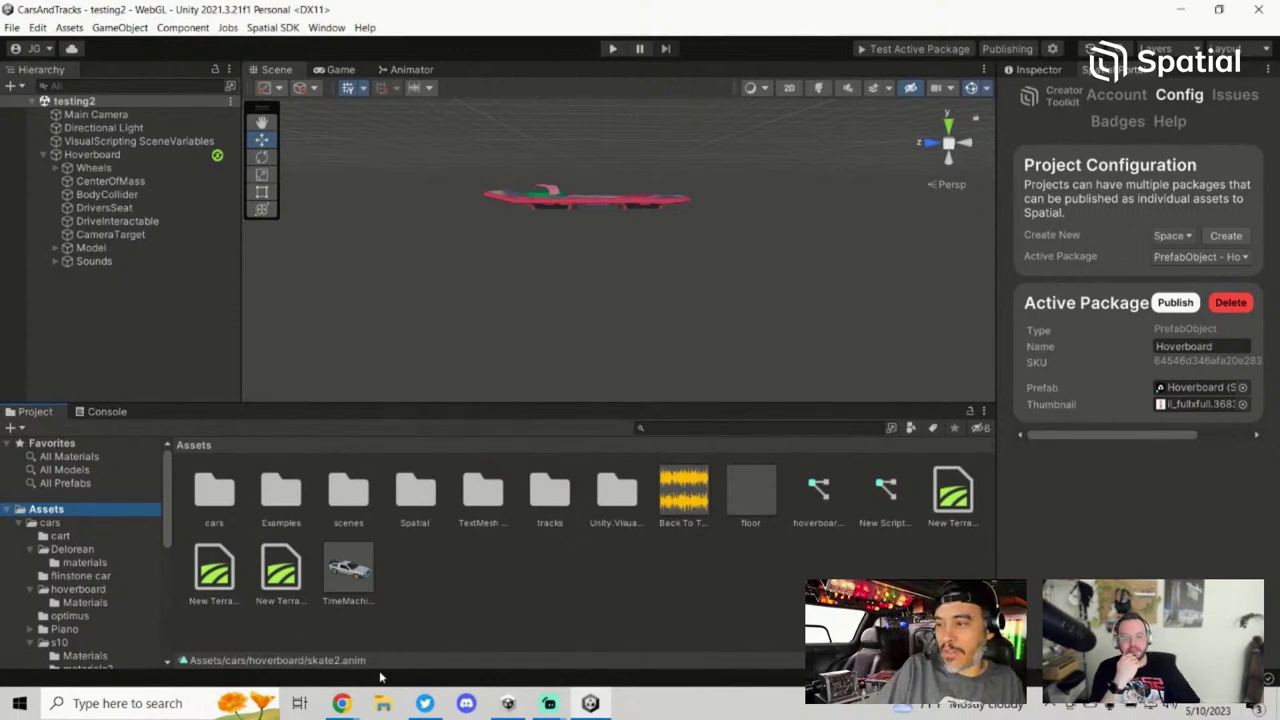
click(343, 705)
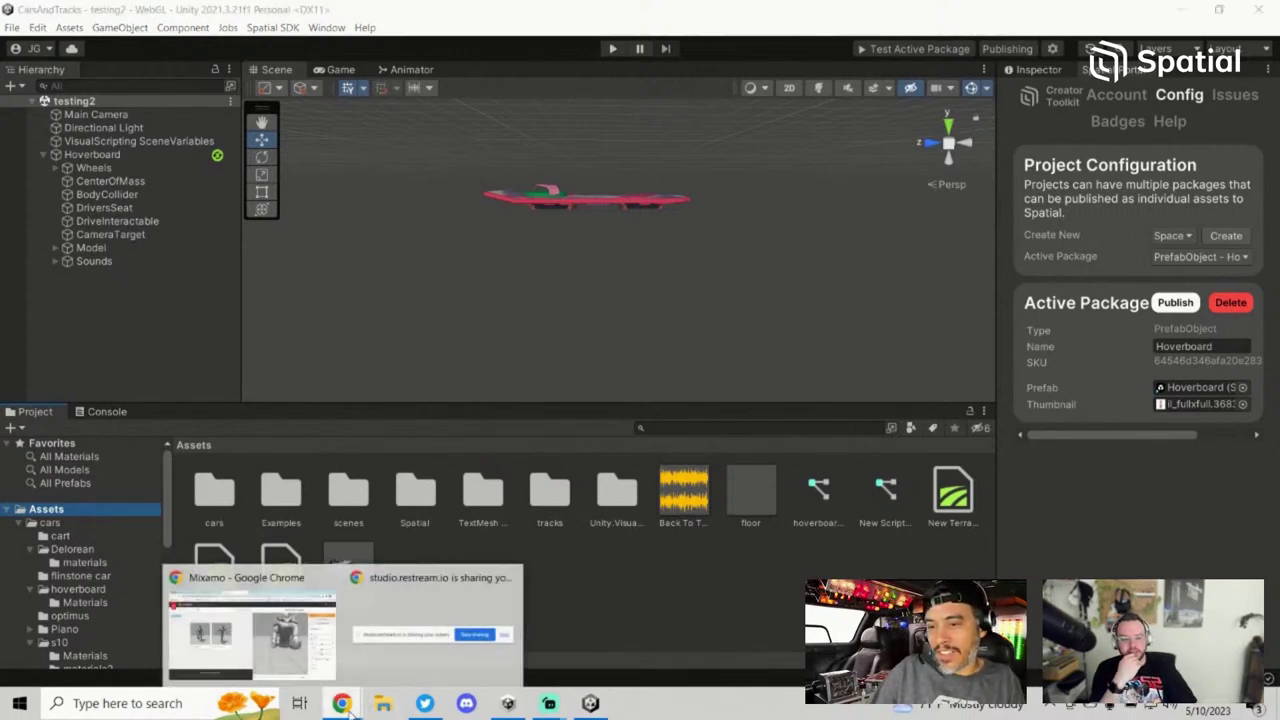